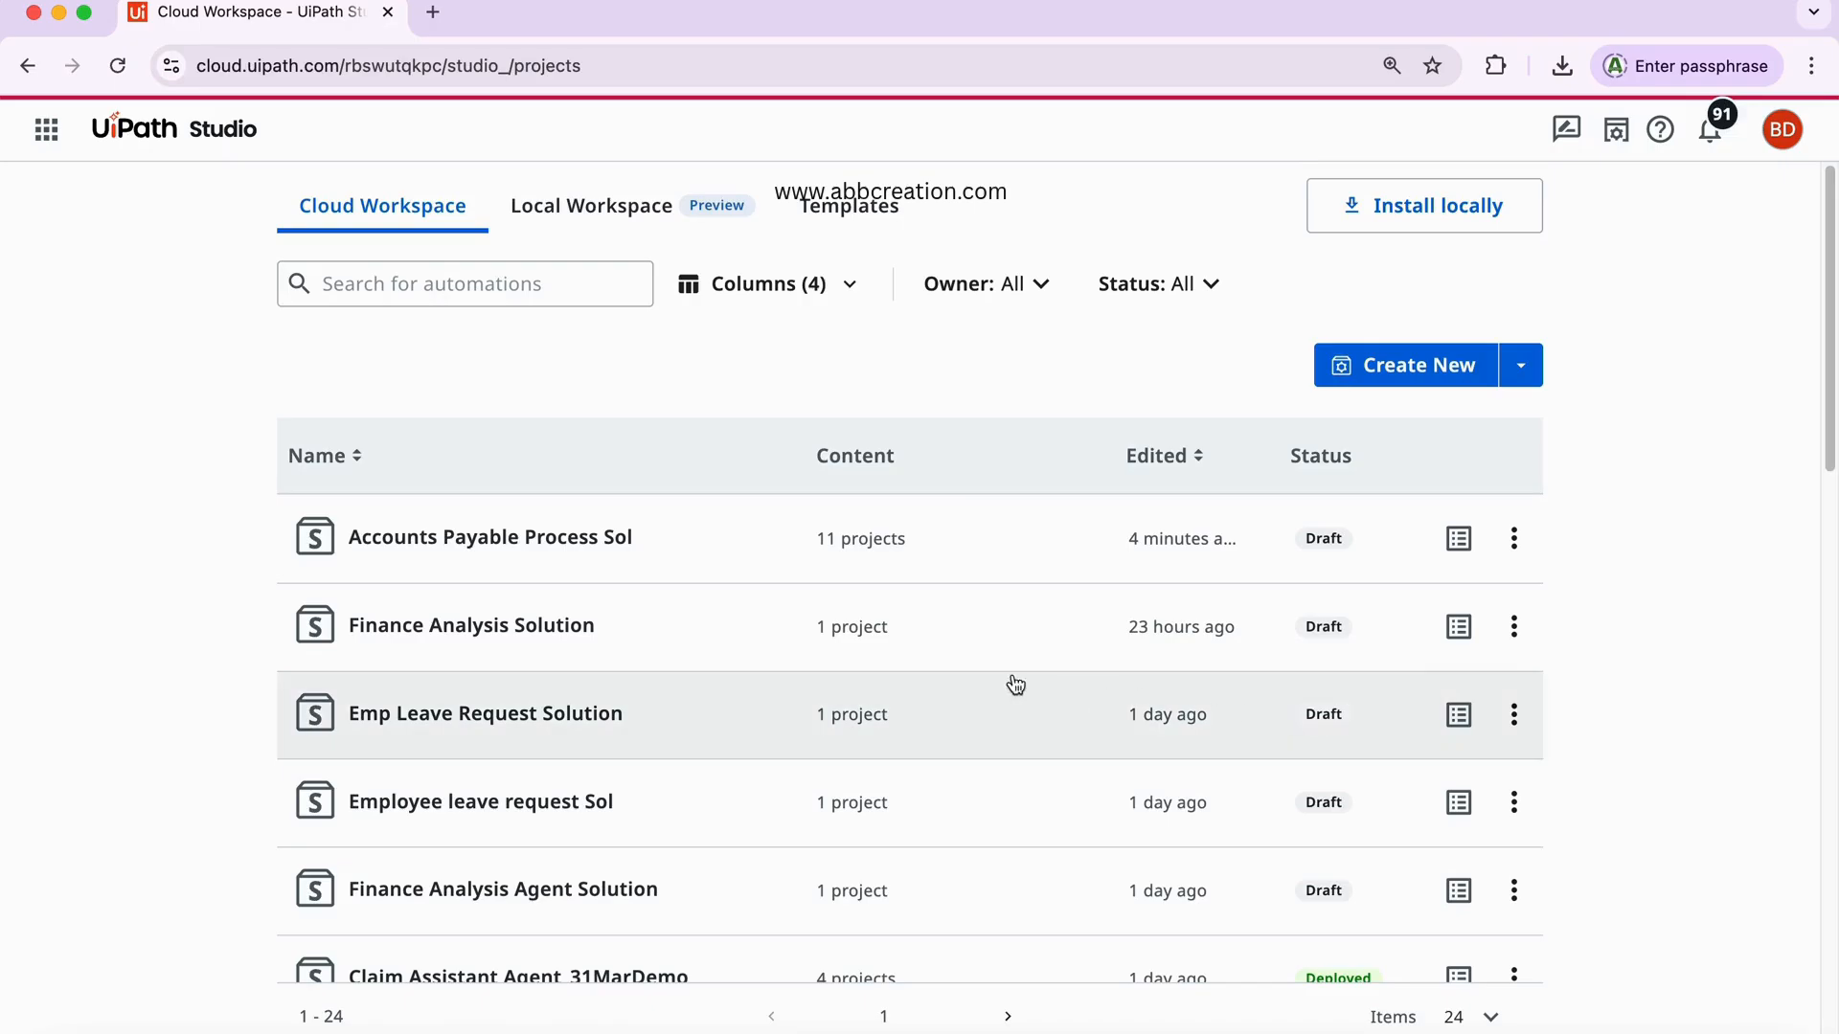
- Review the prerequisites in the BibhuWorkBook notes in TextEdit and the full list of services in the UiPath cloud
left_click(682, 1030)
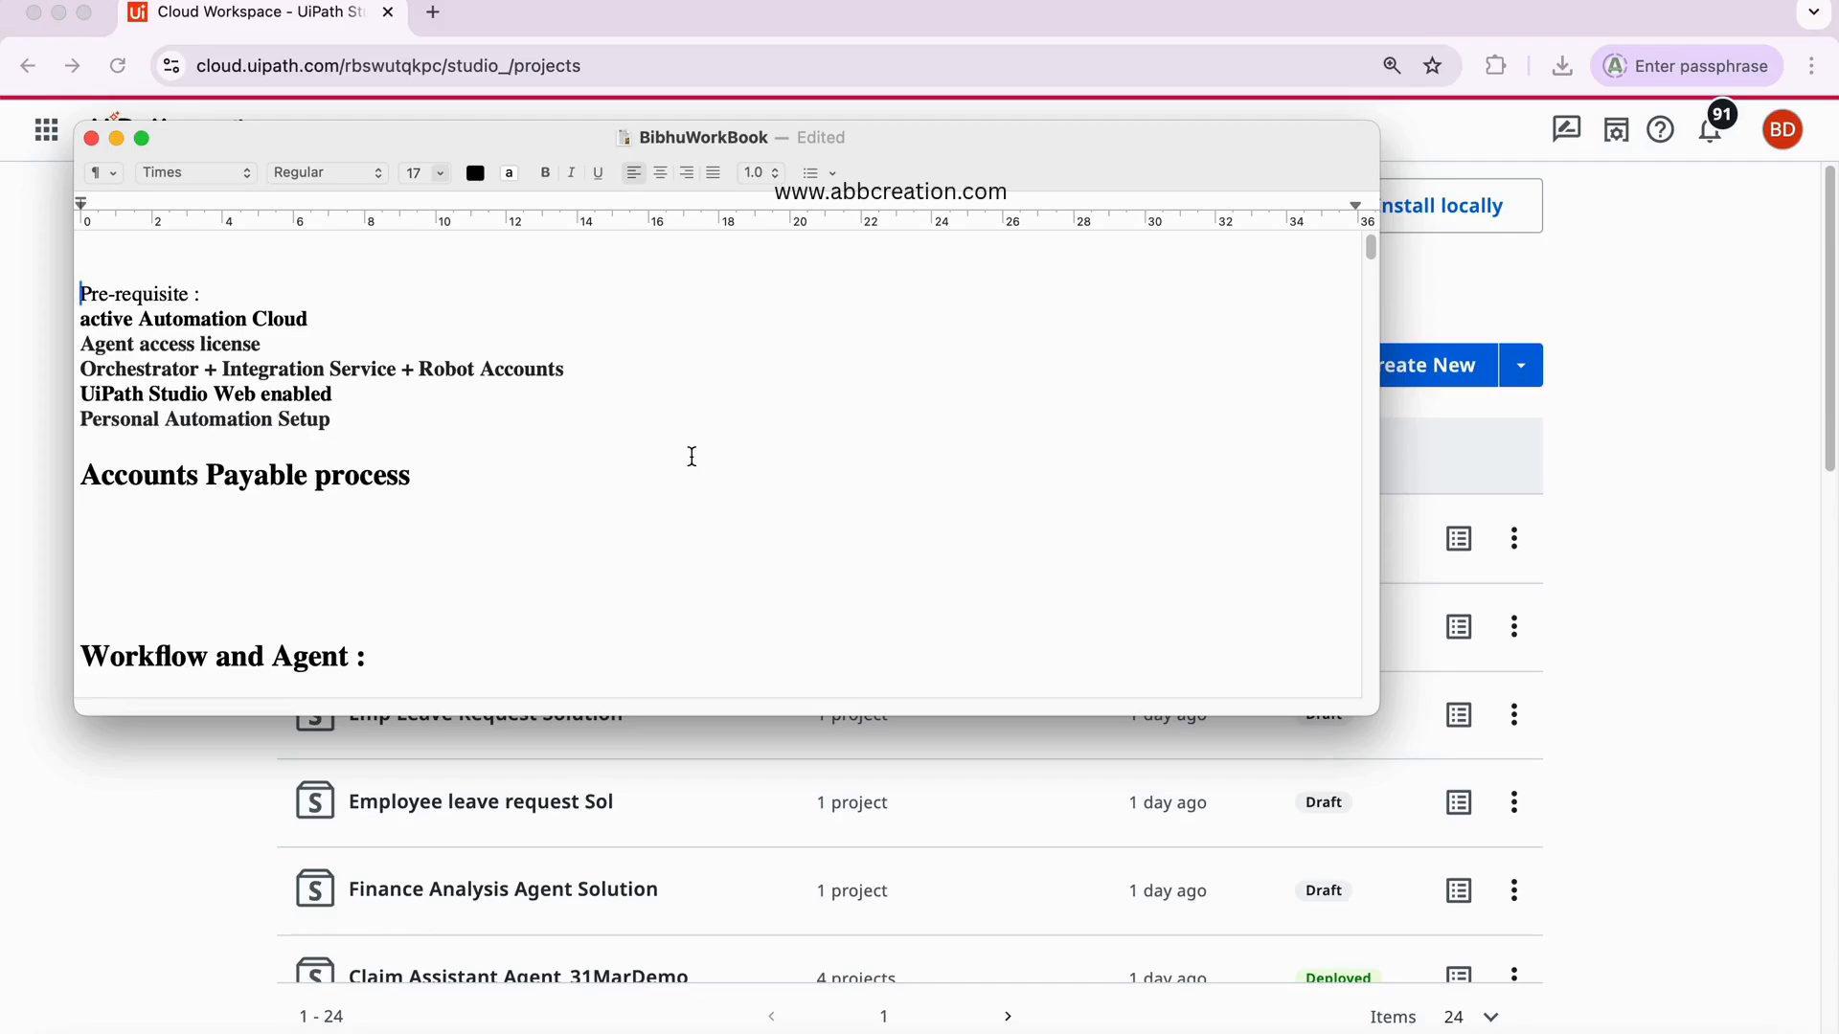
left_click(48, 138)
left_click(48, 136)
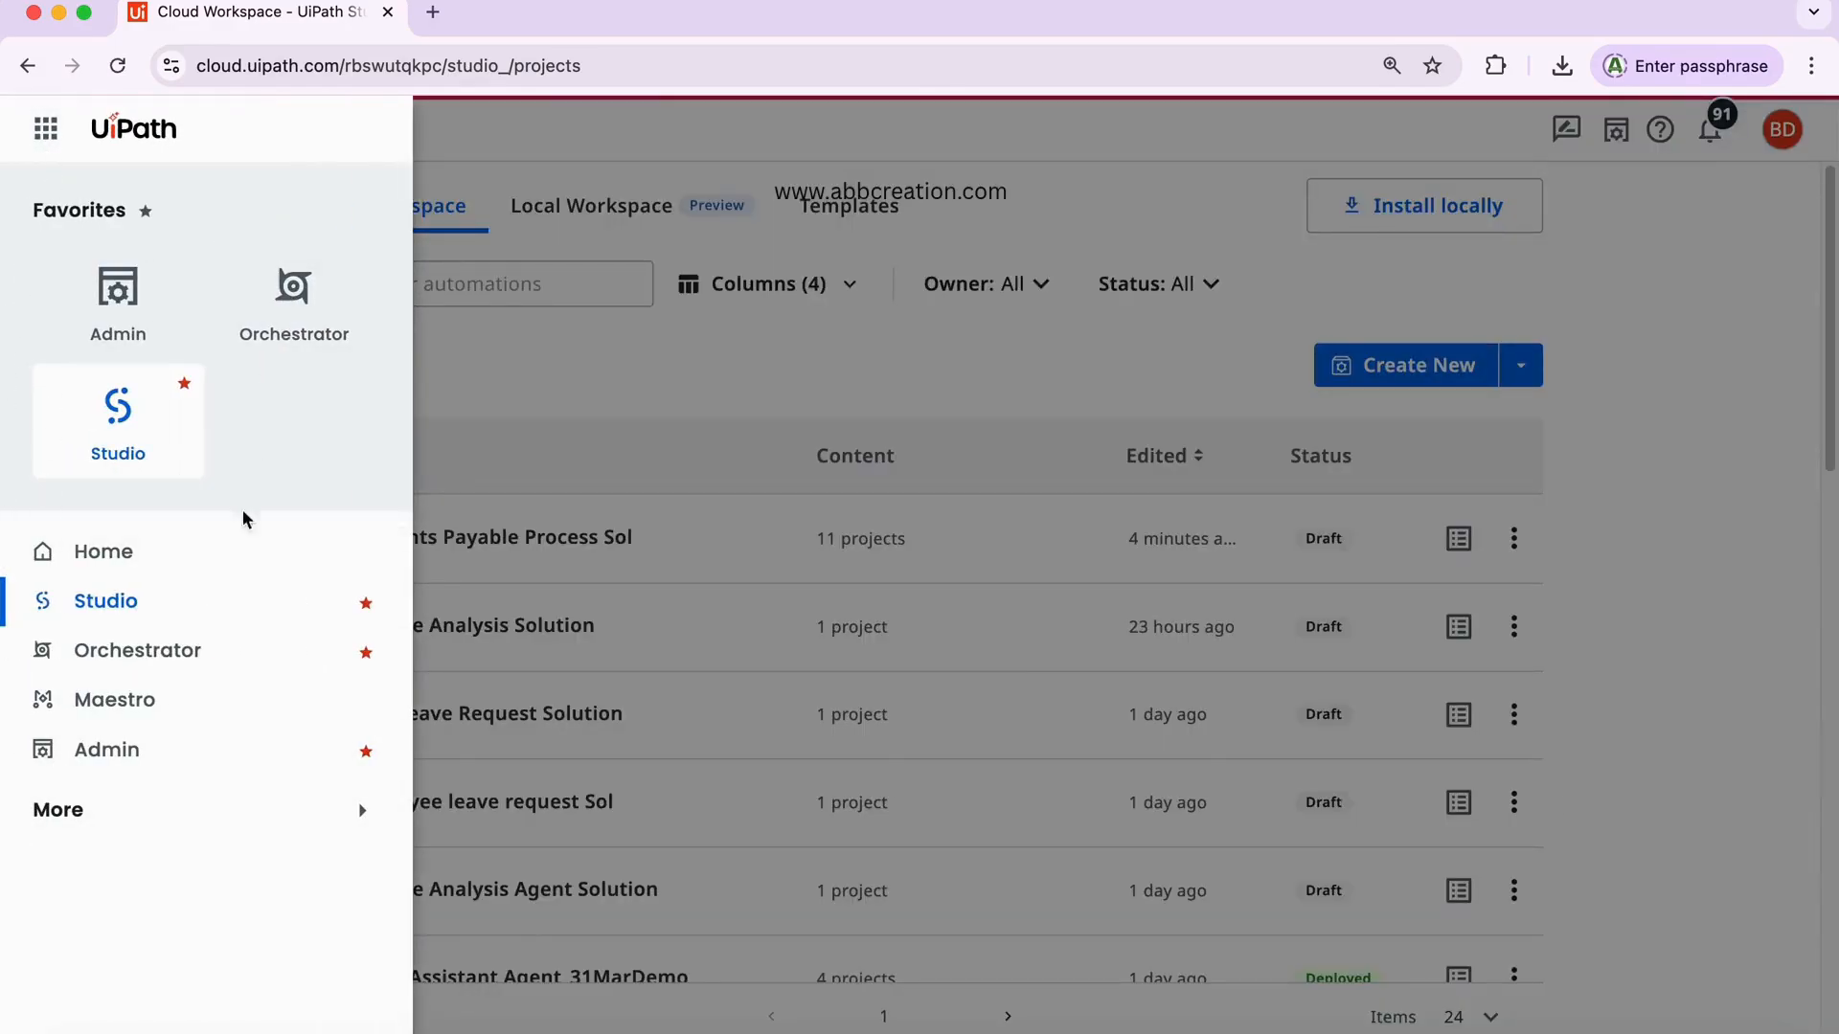
left_click(65, 821)
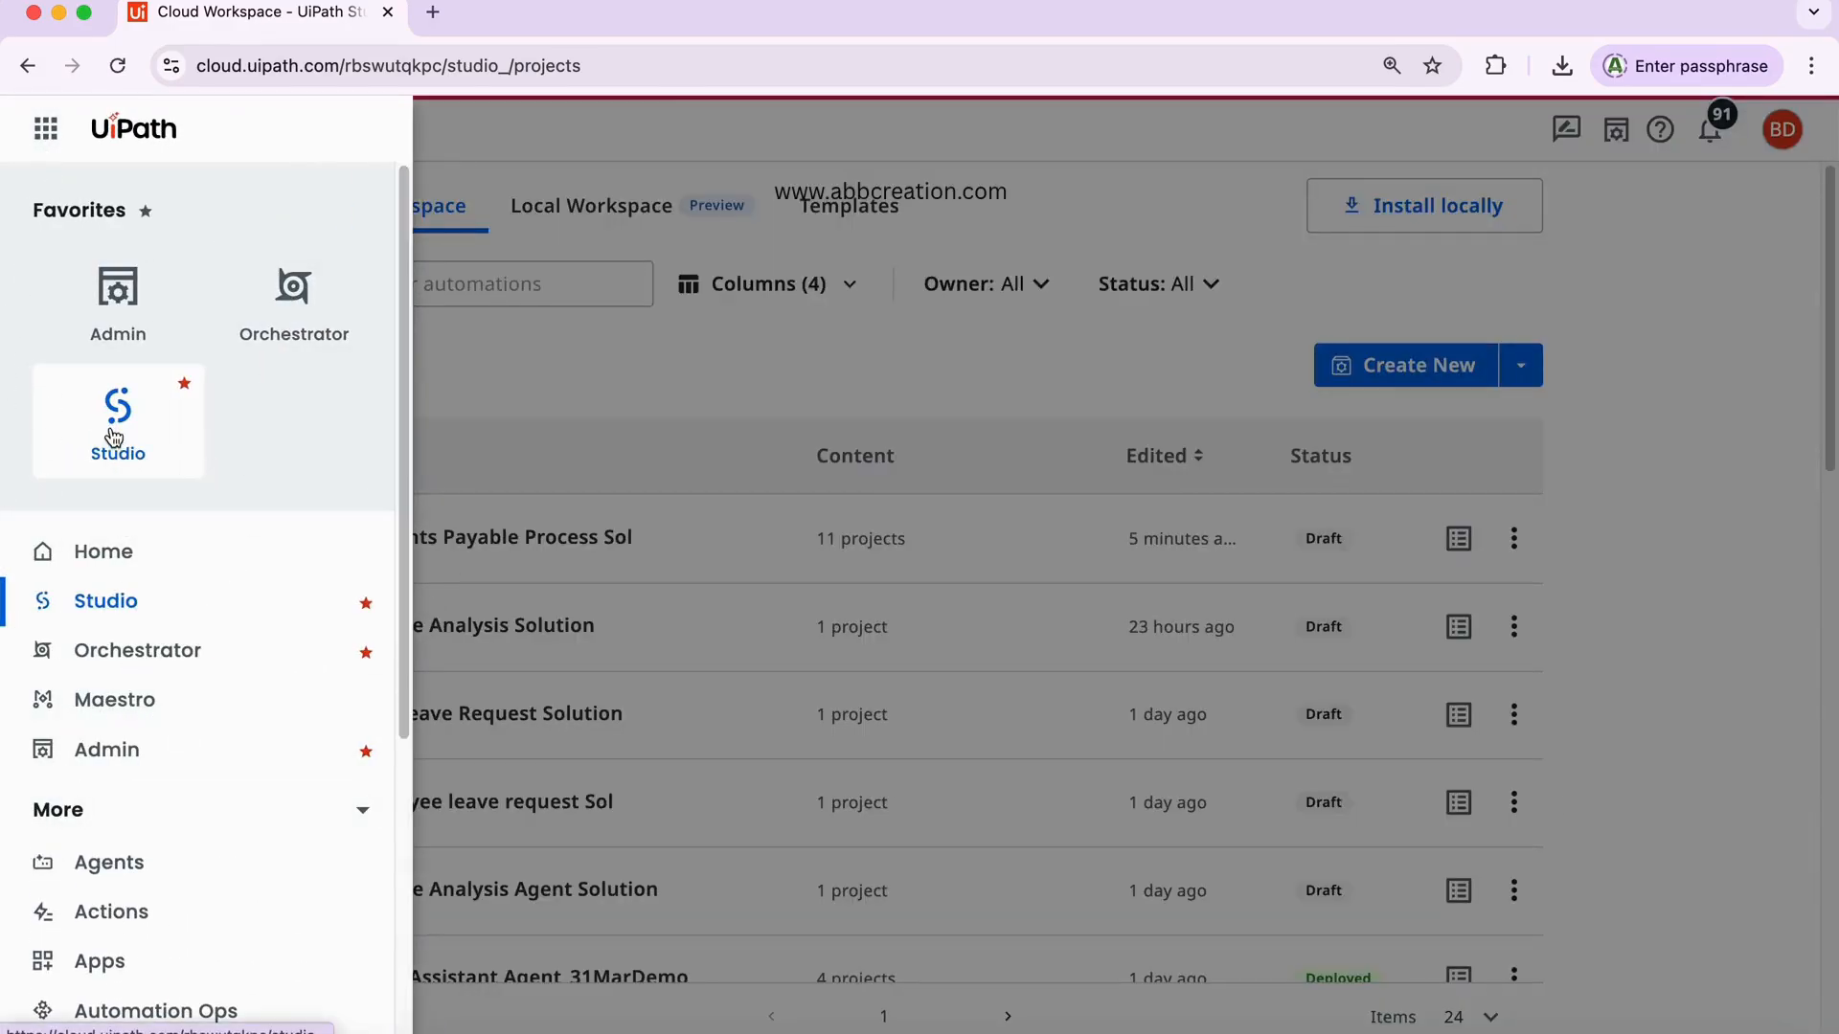
left_click(1708, 676)
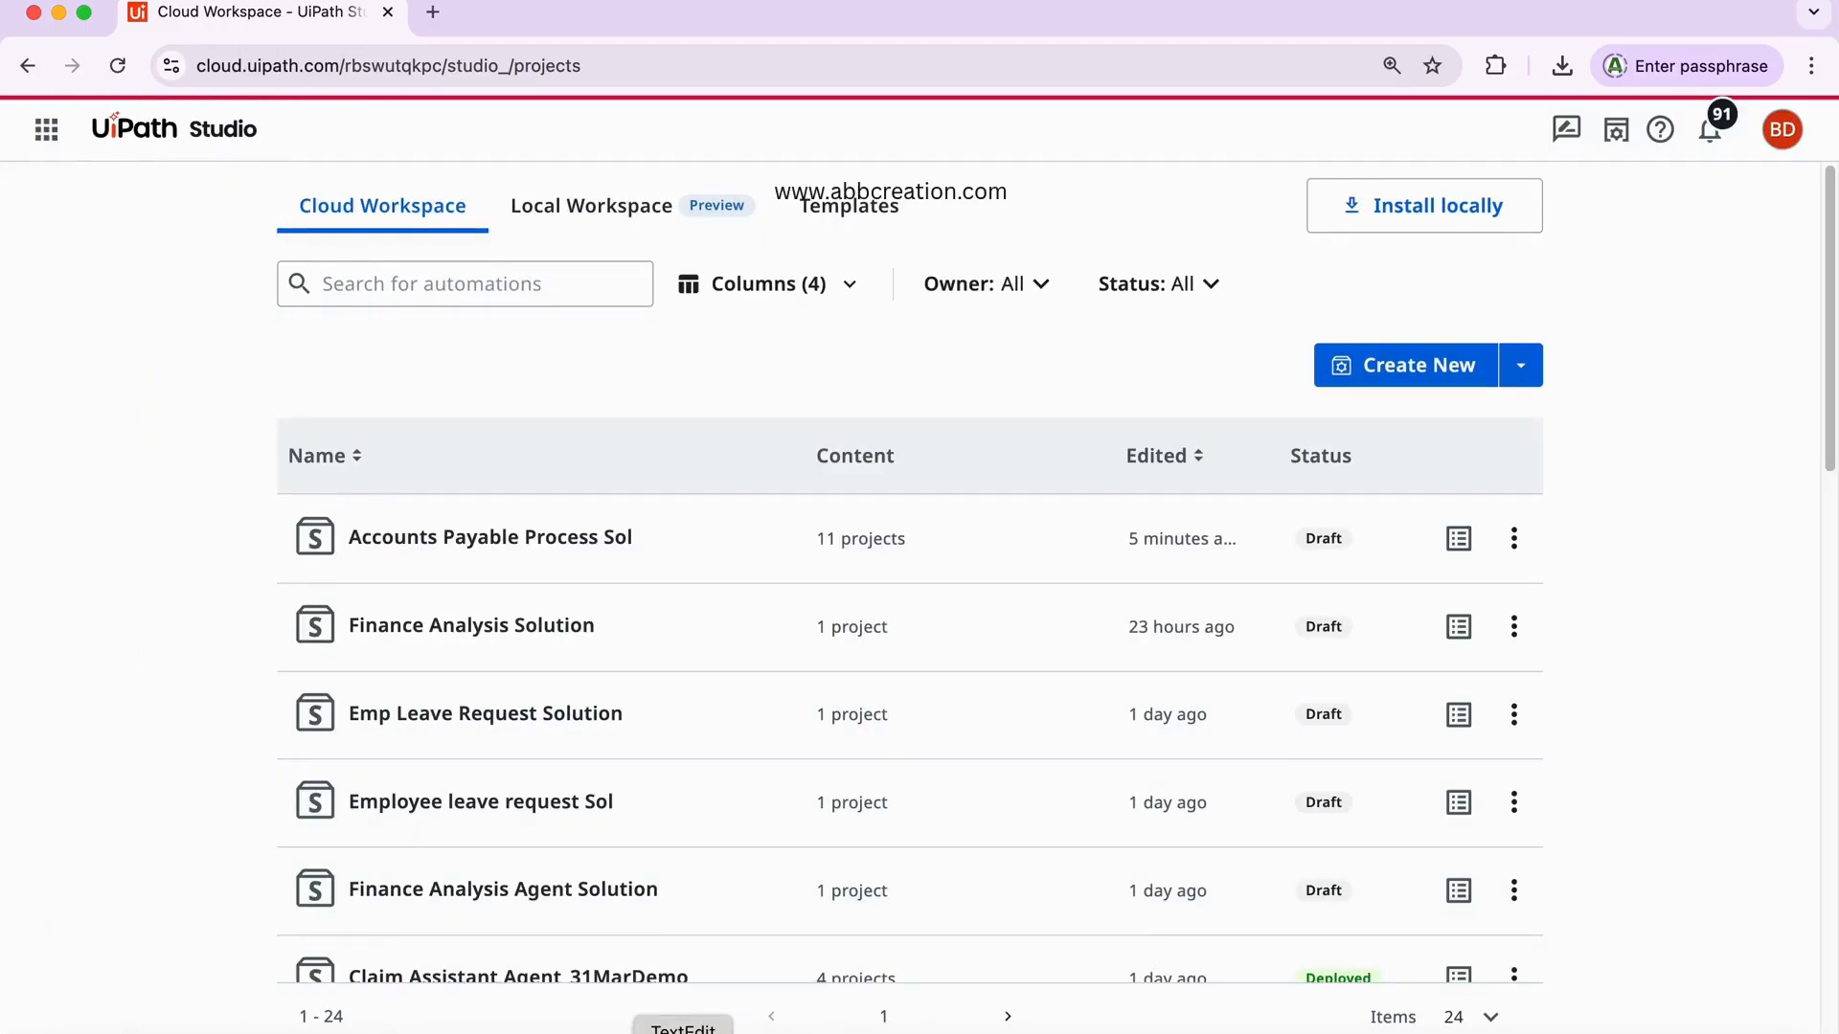
left_click(683, 1033)
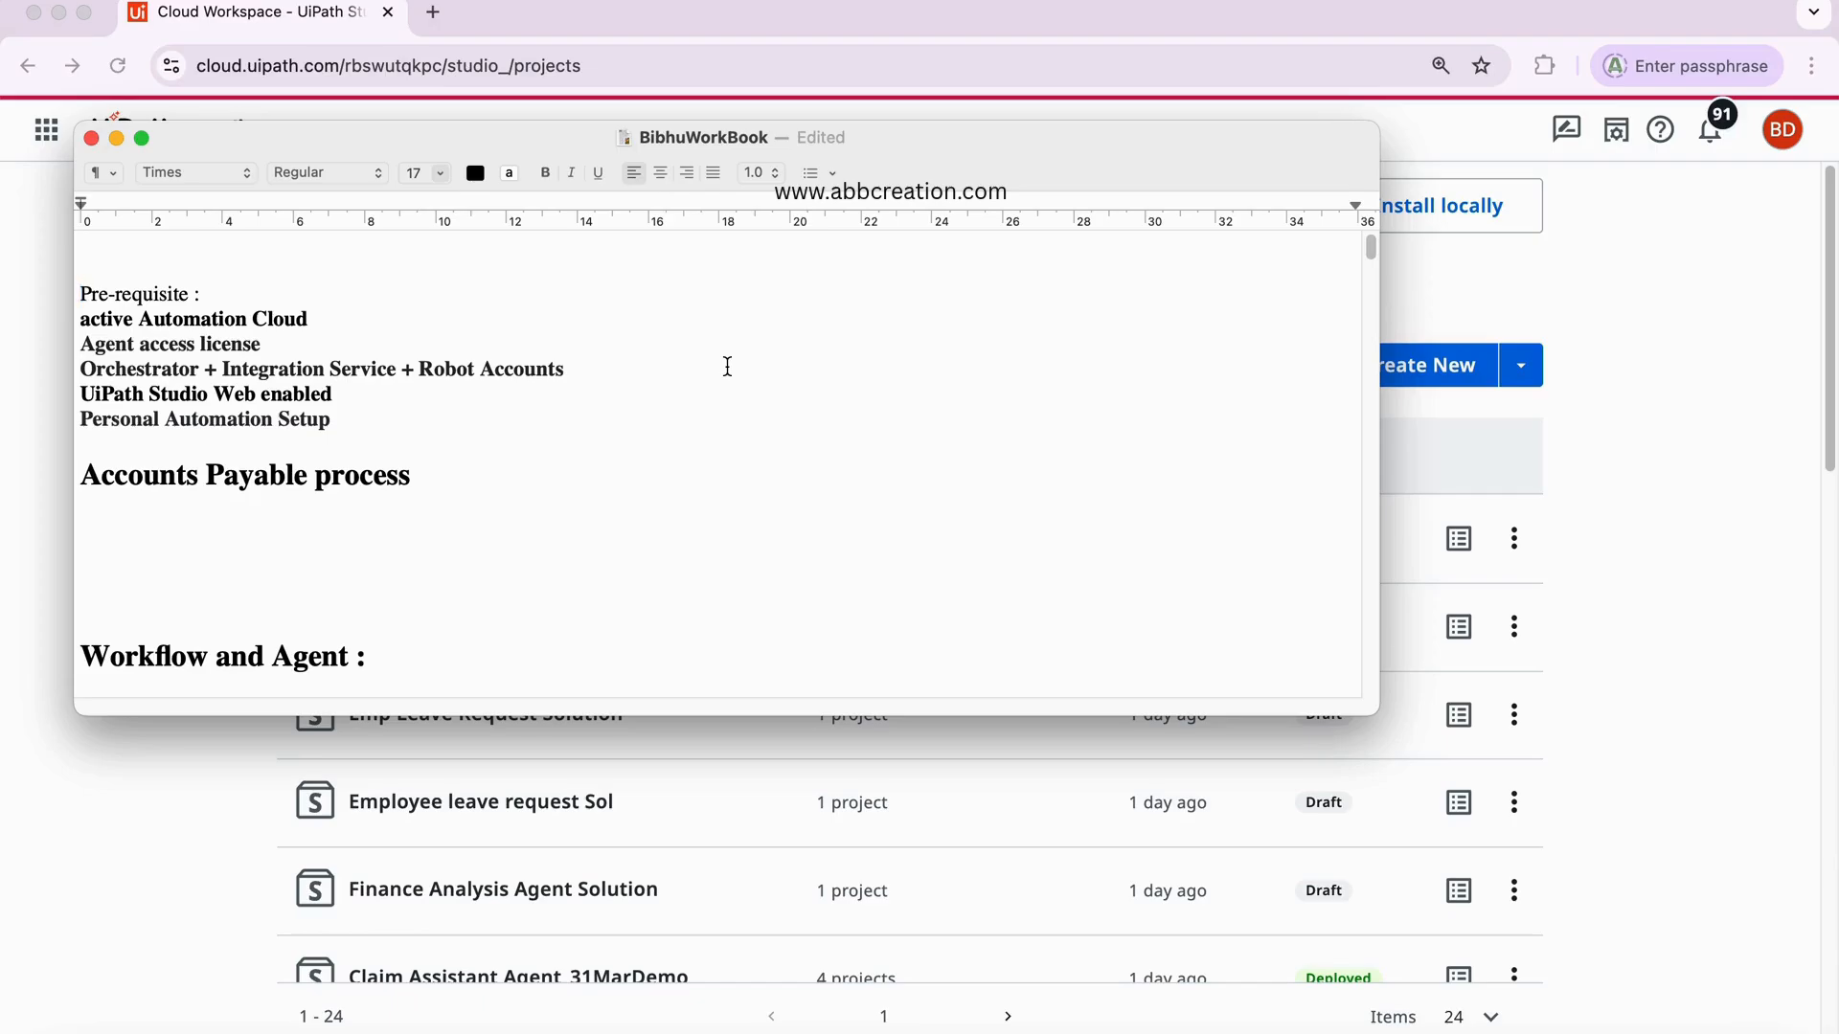
left_click(9, 803)
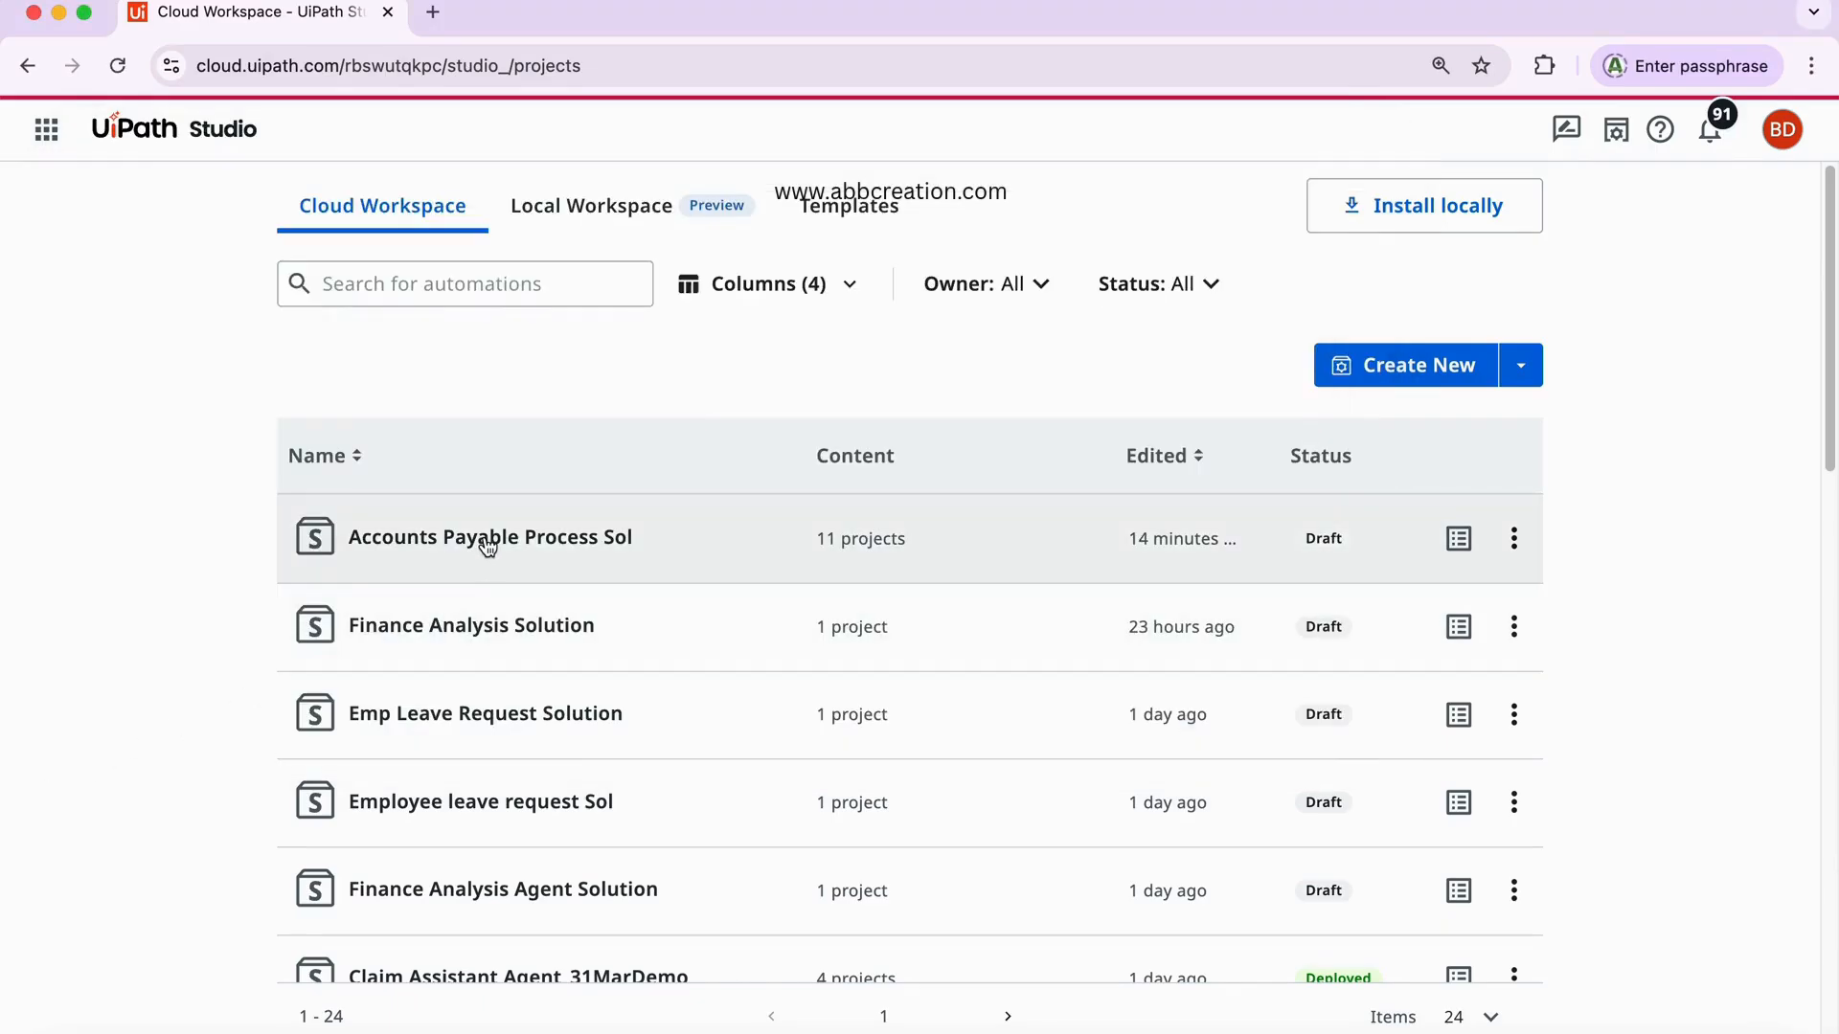
- Open the Accounts Payable Process Sol solution and fit the whole Process.bpmn diagram on the canvas with the explorer hidden
left_click(486, 542)
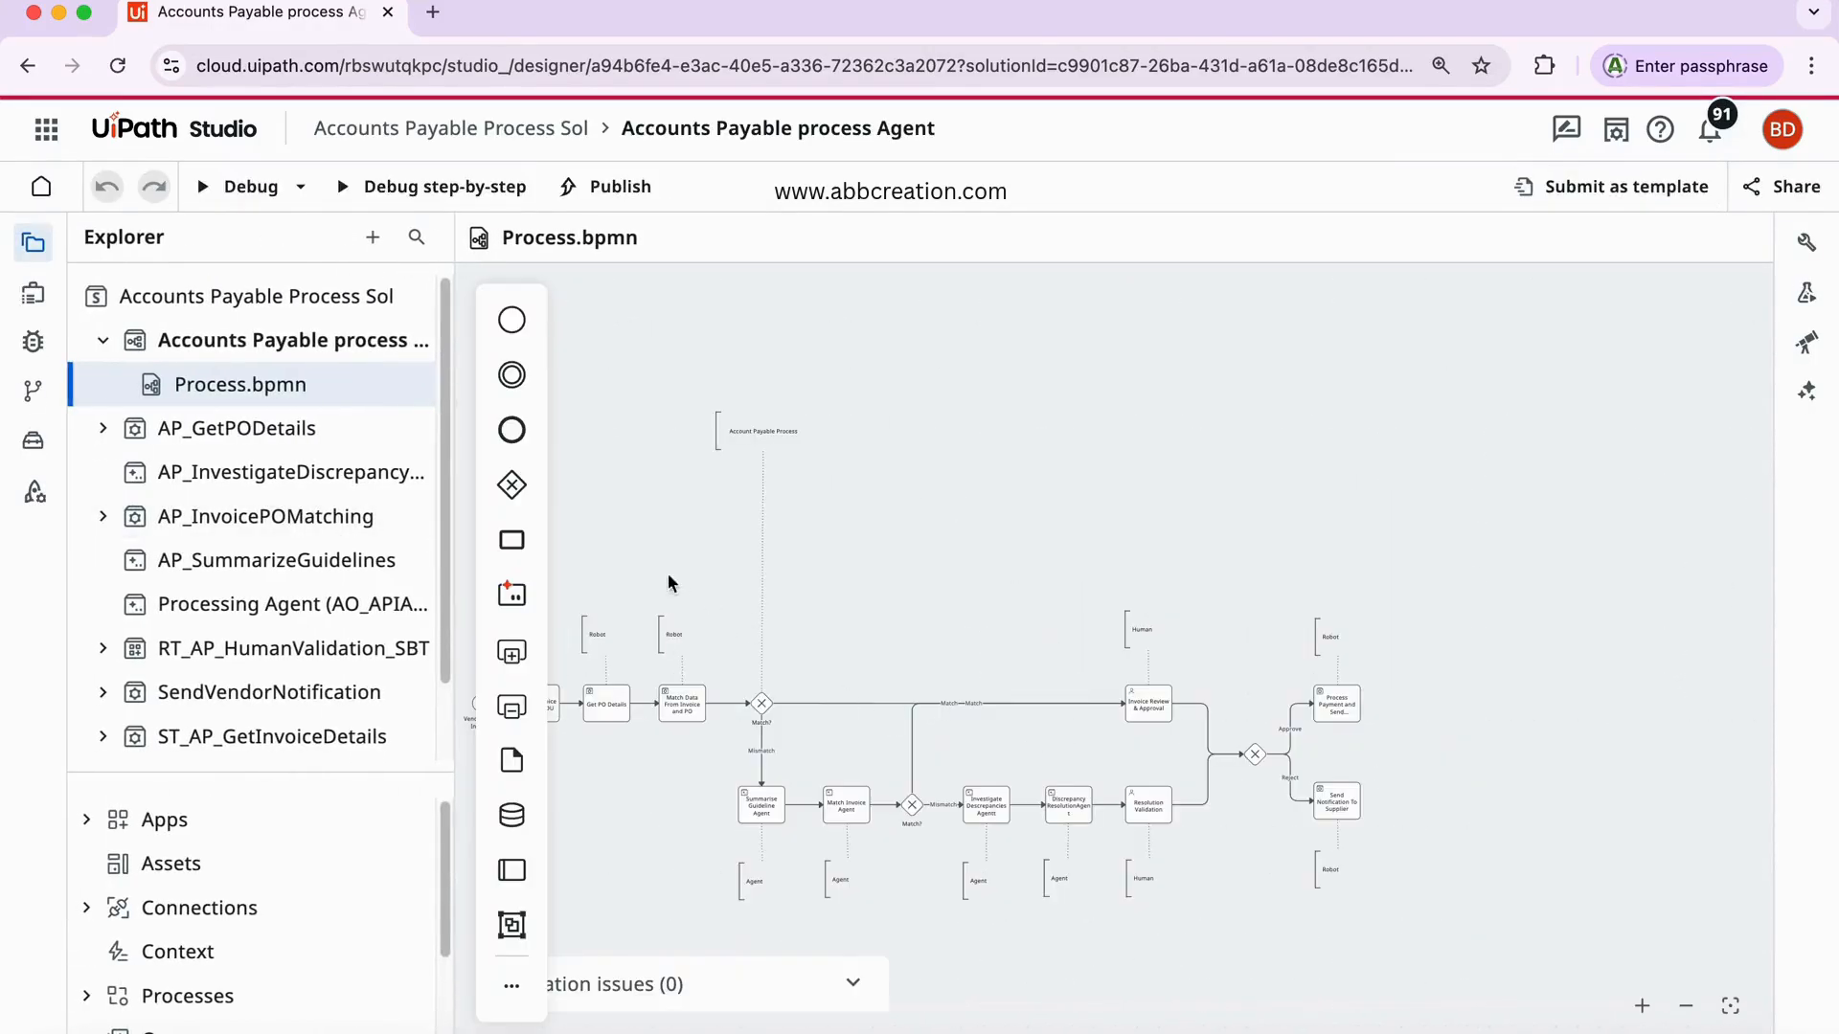
left_click(33, 243)
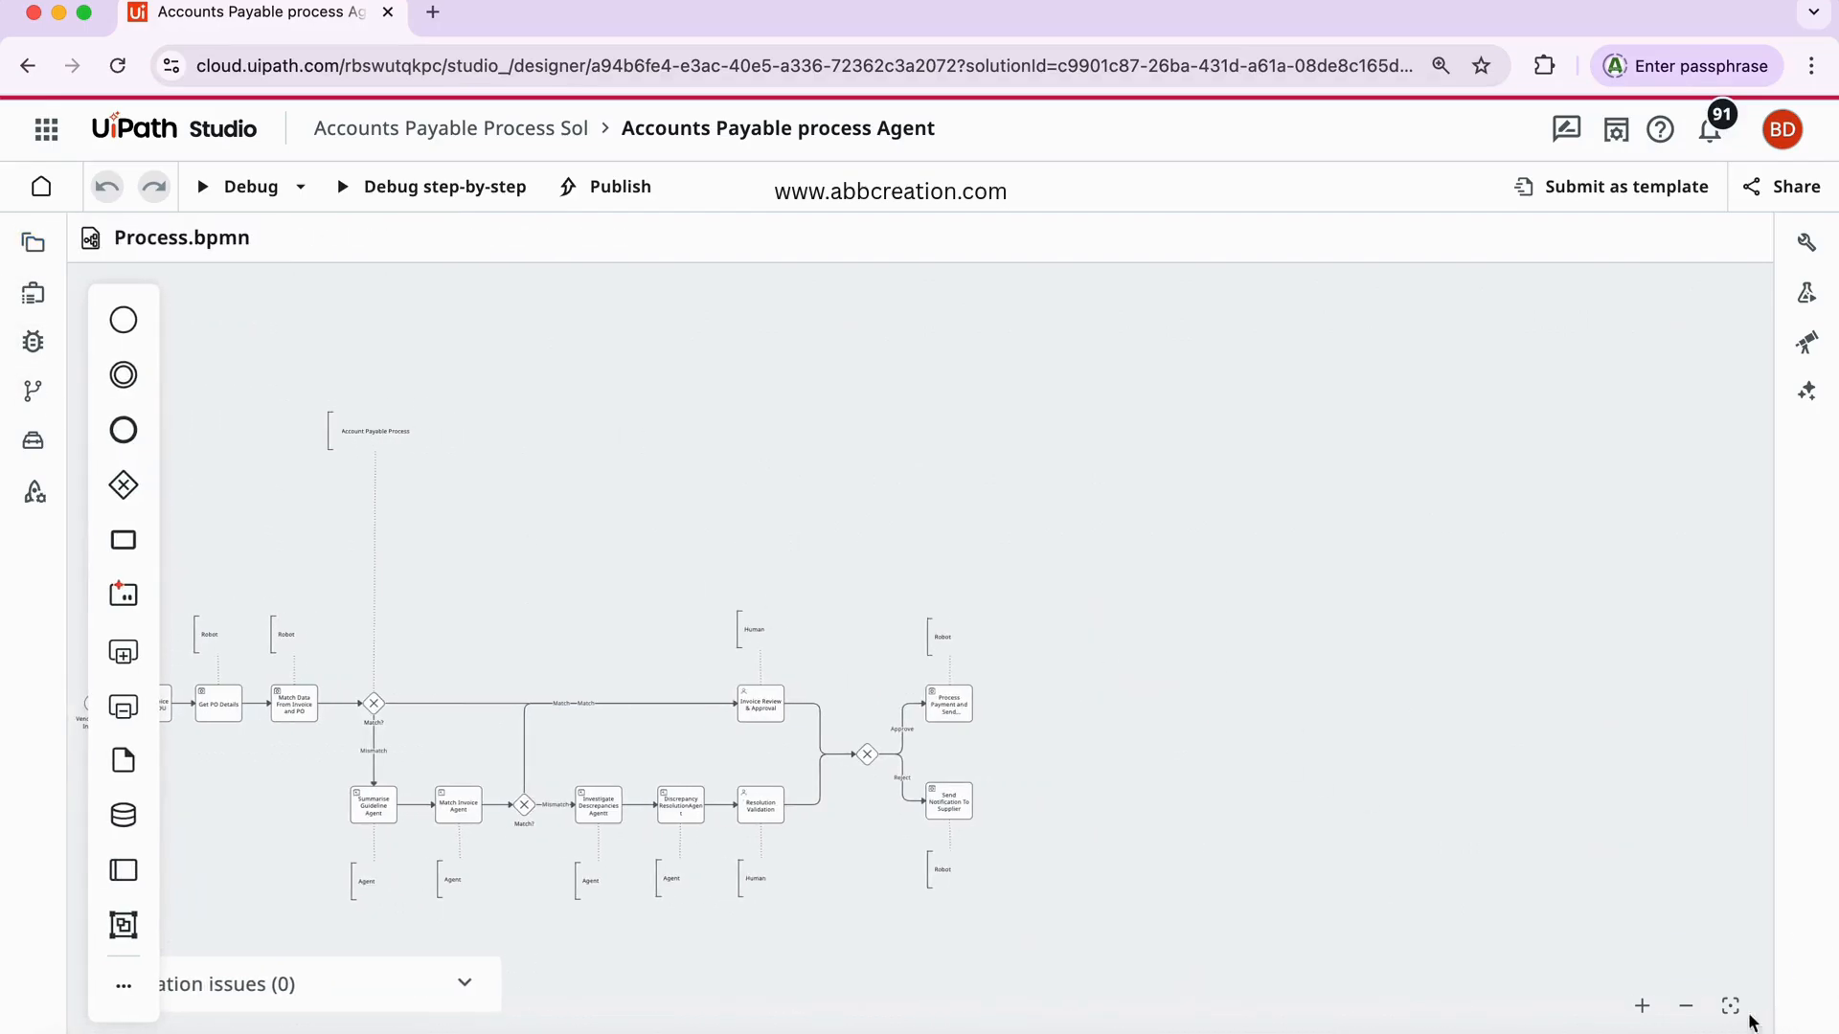
left_click(1729, 1006)
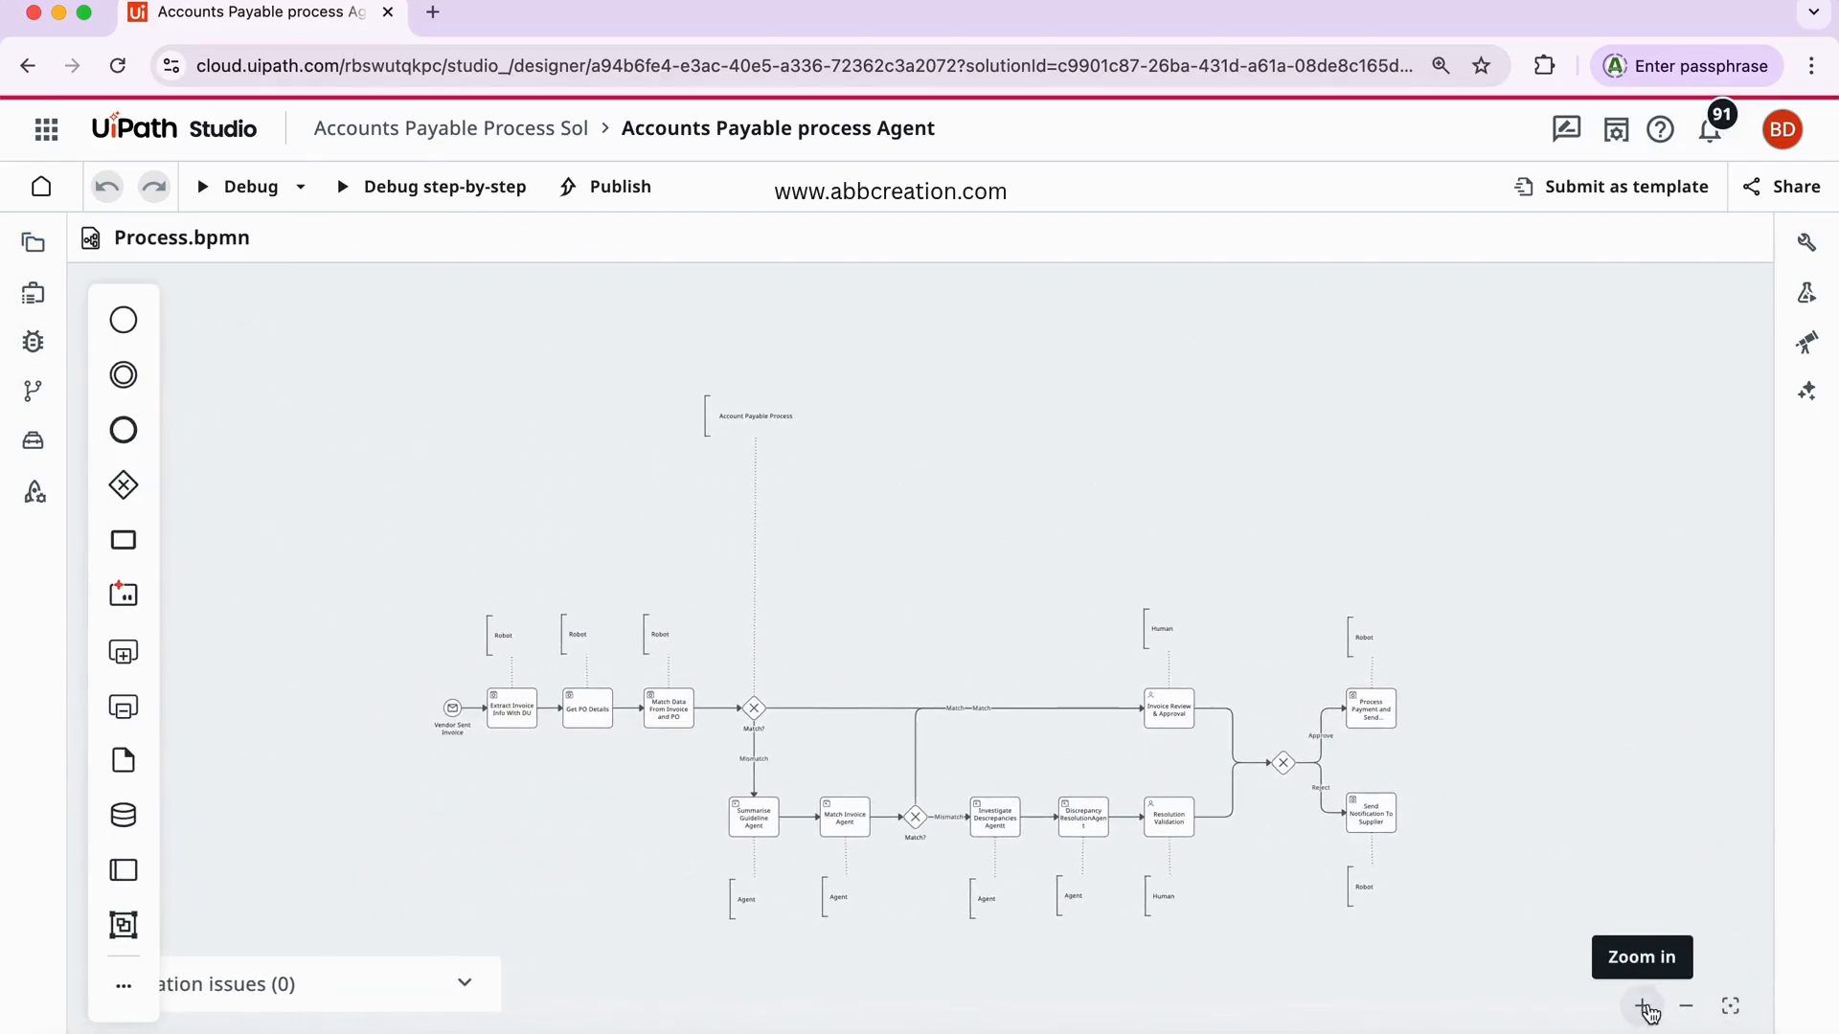
- Examine the Process.bpmn flow up close, from the vendor invoice trigger through the robot, agent and human tasks
left_click(1644, 1006)
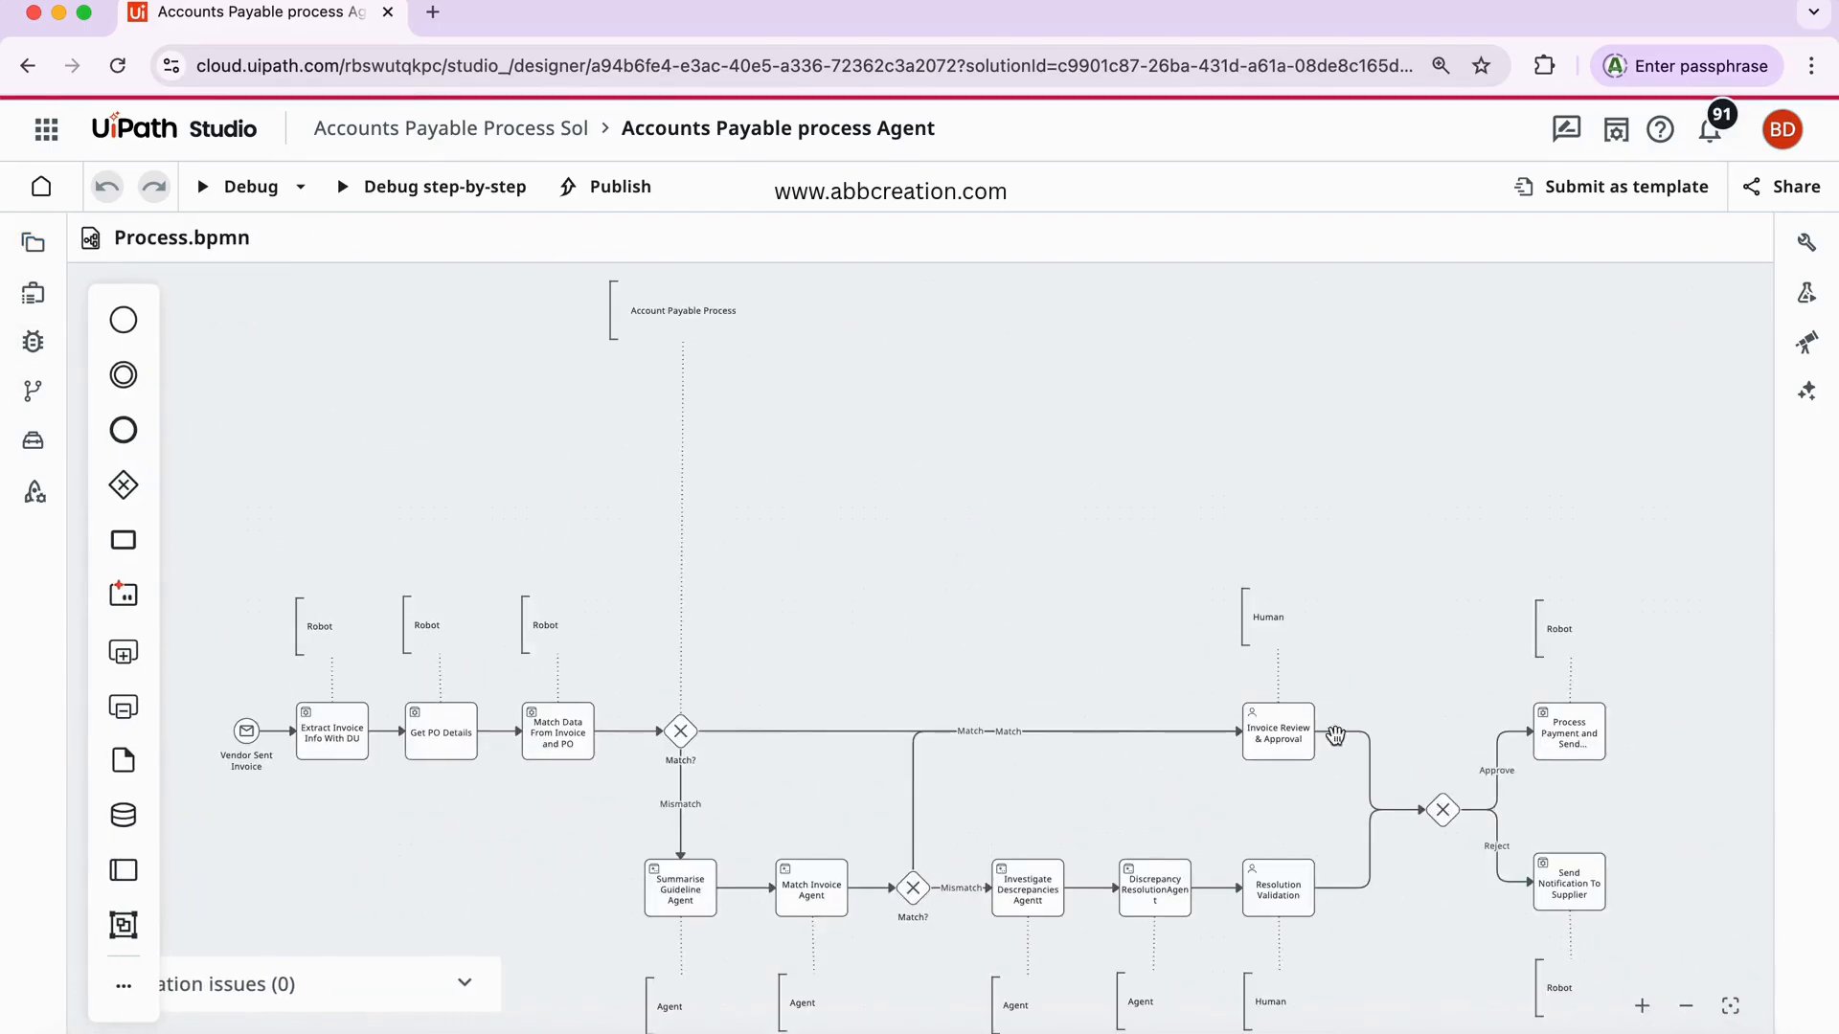
left_click(1642, 1006)
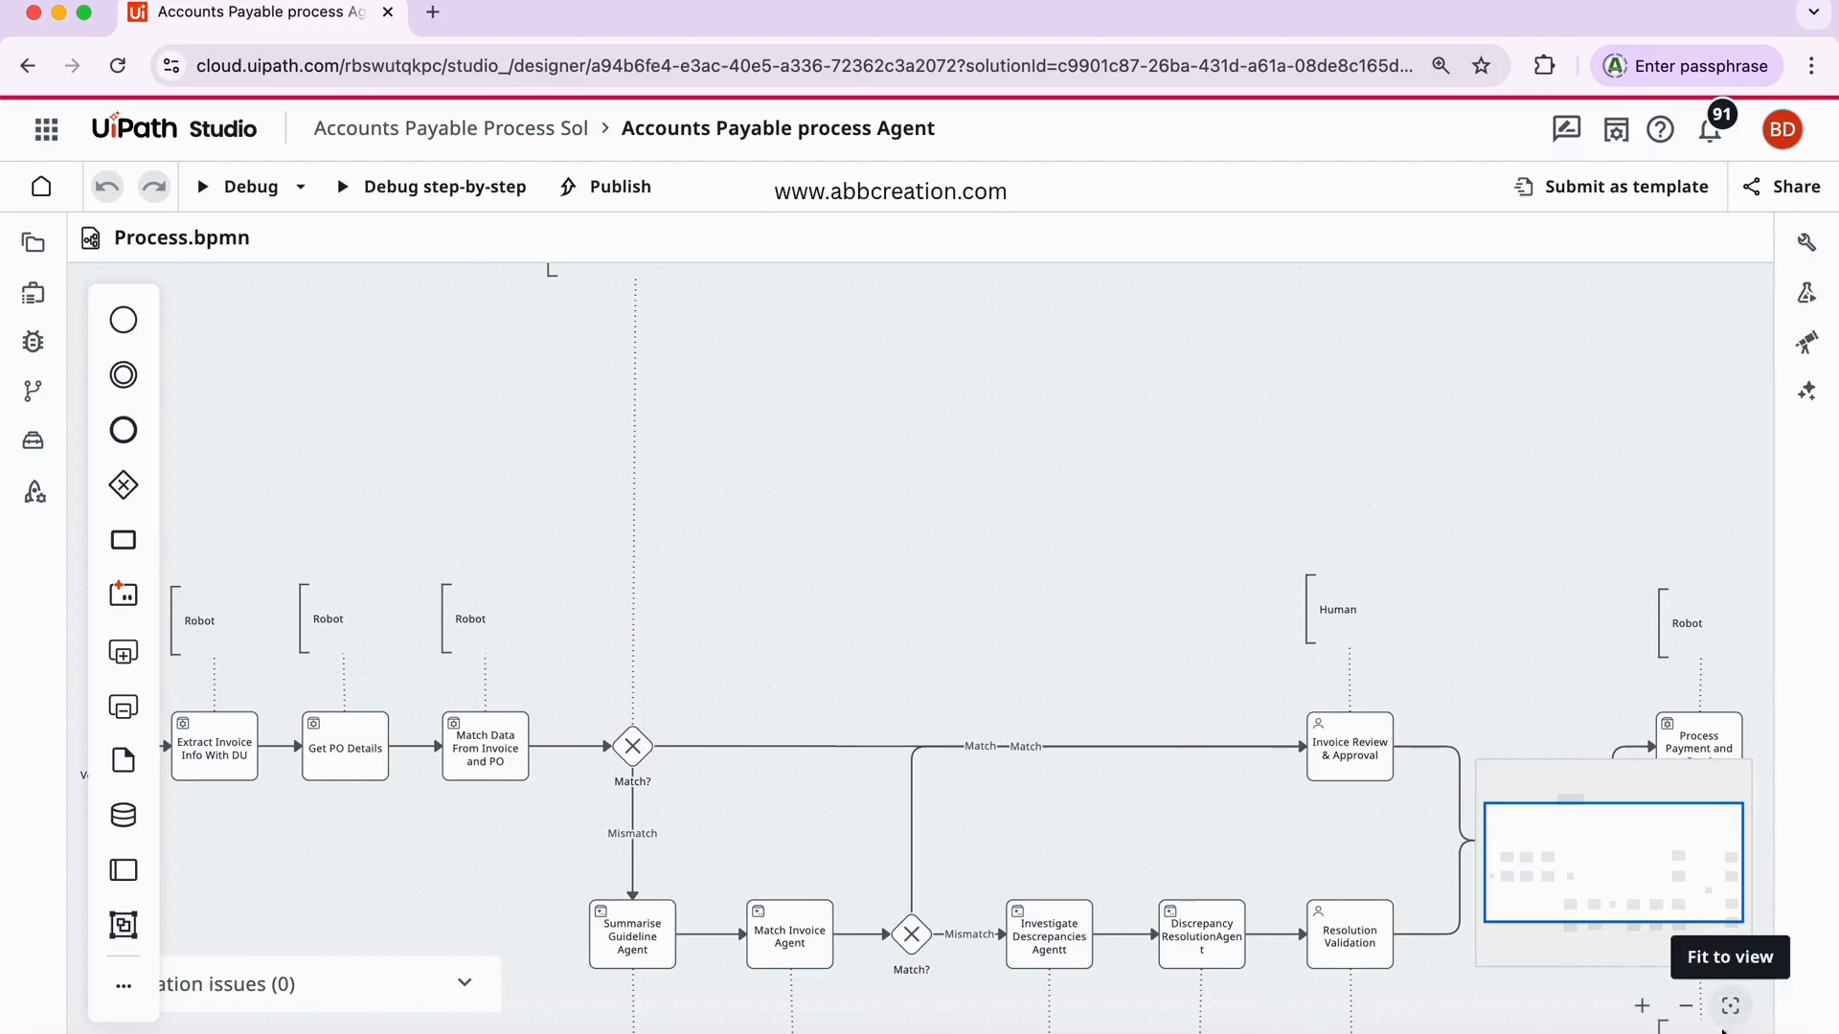
left_click(1685, 1006)
left_click(1641, 1007)
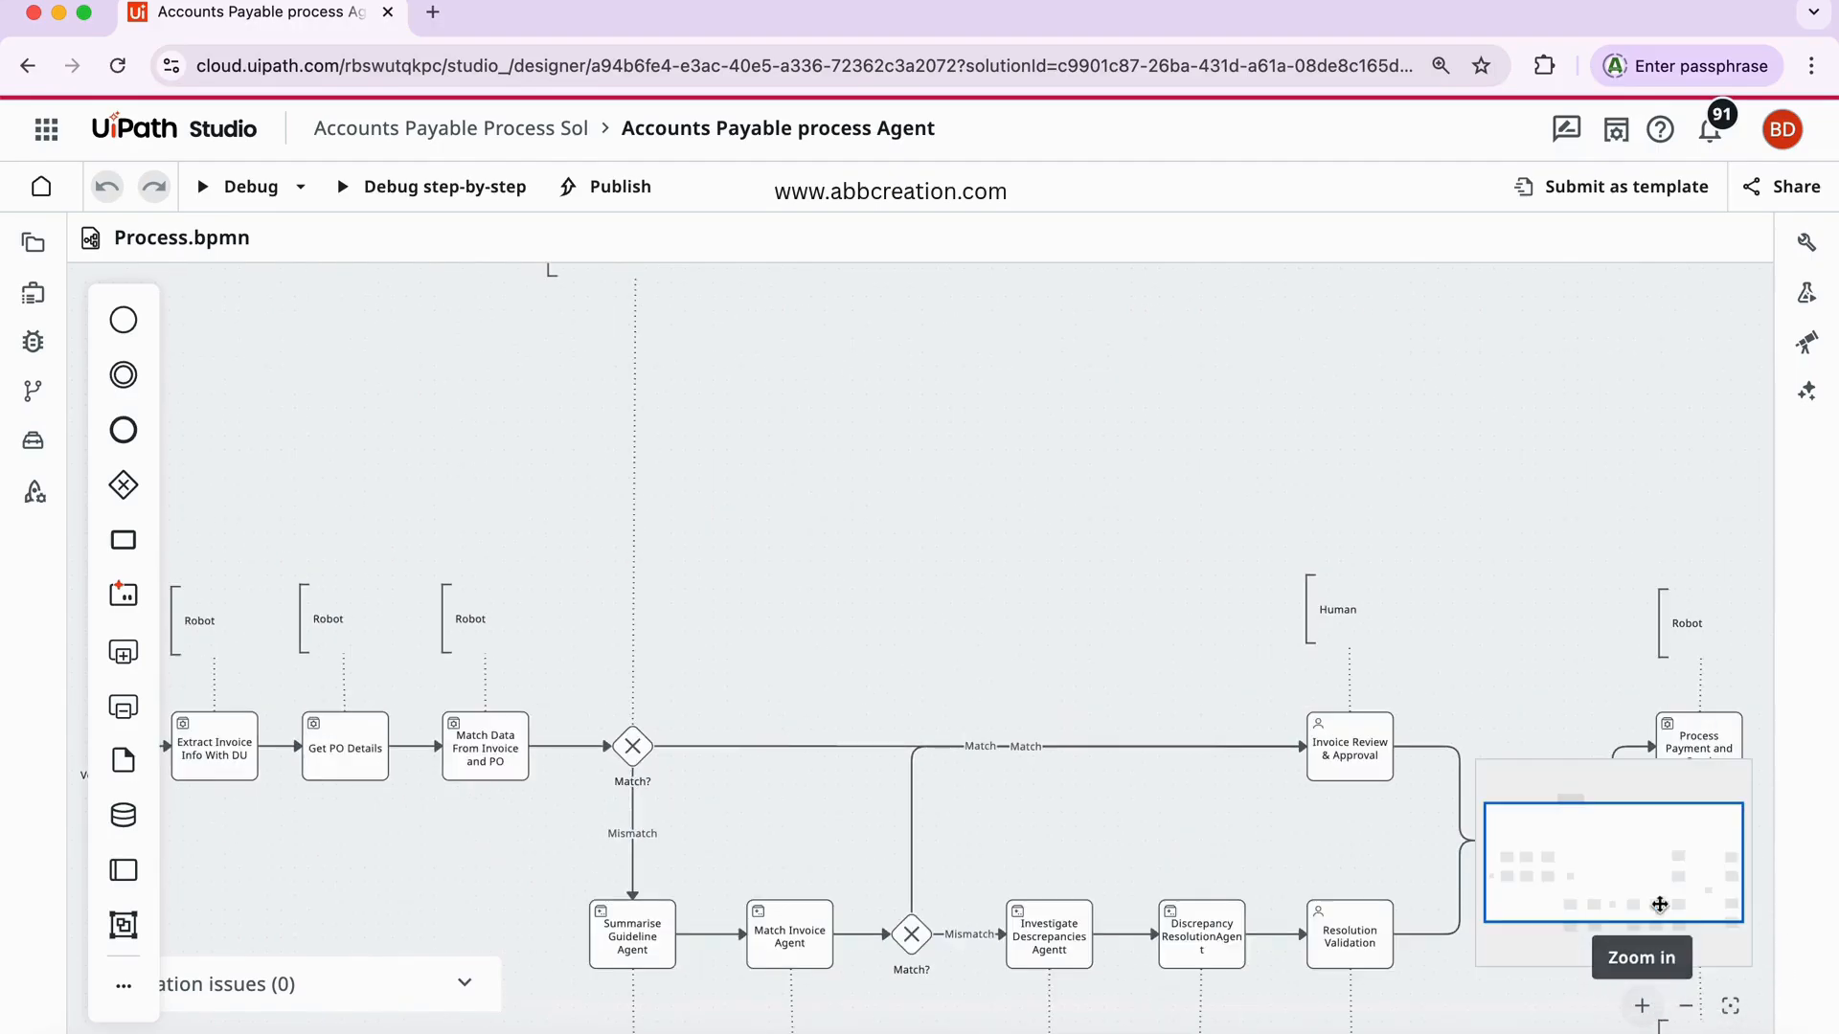
scroll(945, 834, "up", 2)
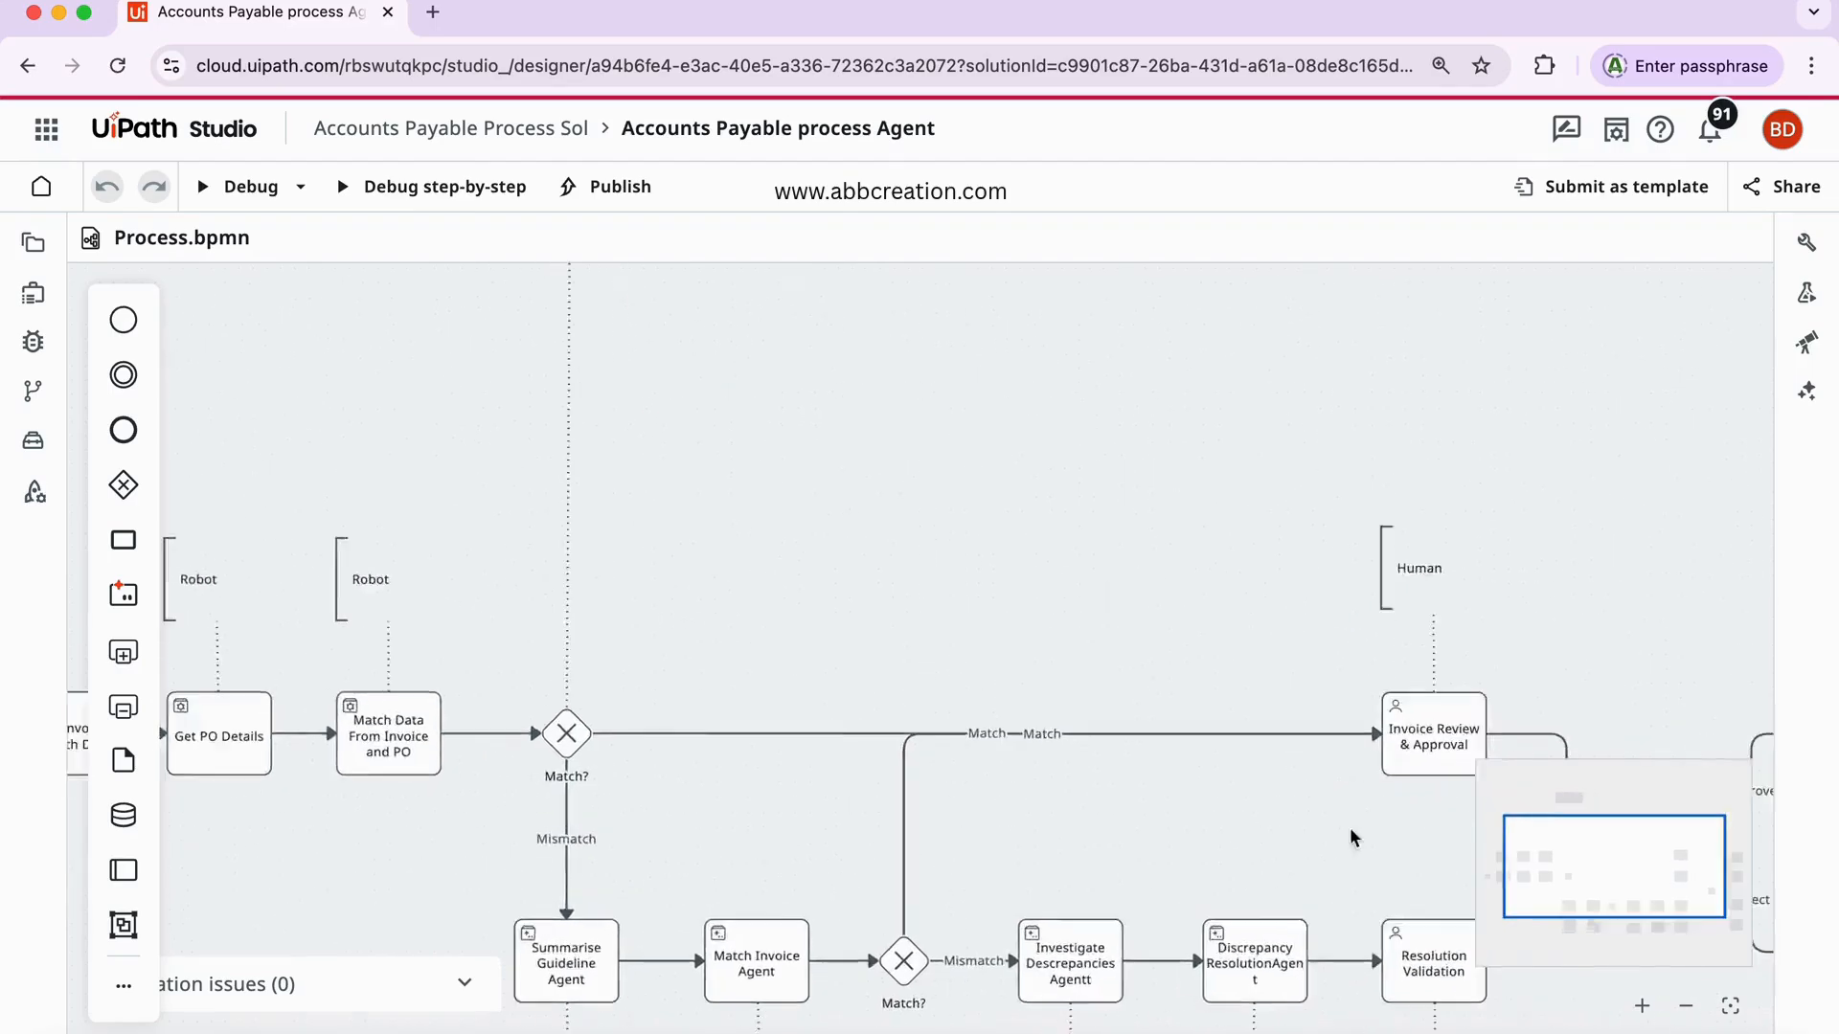
scroll(1162, 854, "up", 2)
left_click(1642, 1006)
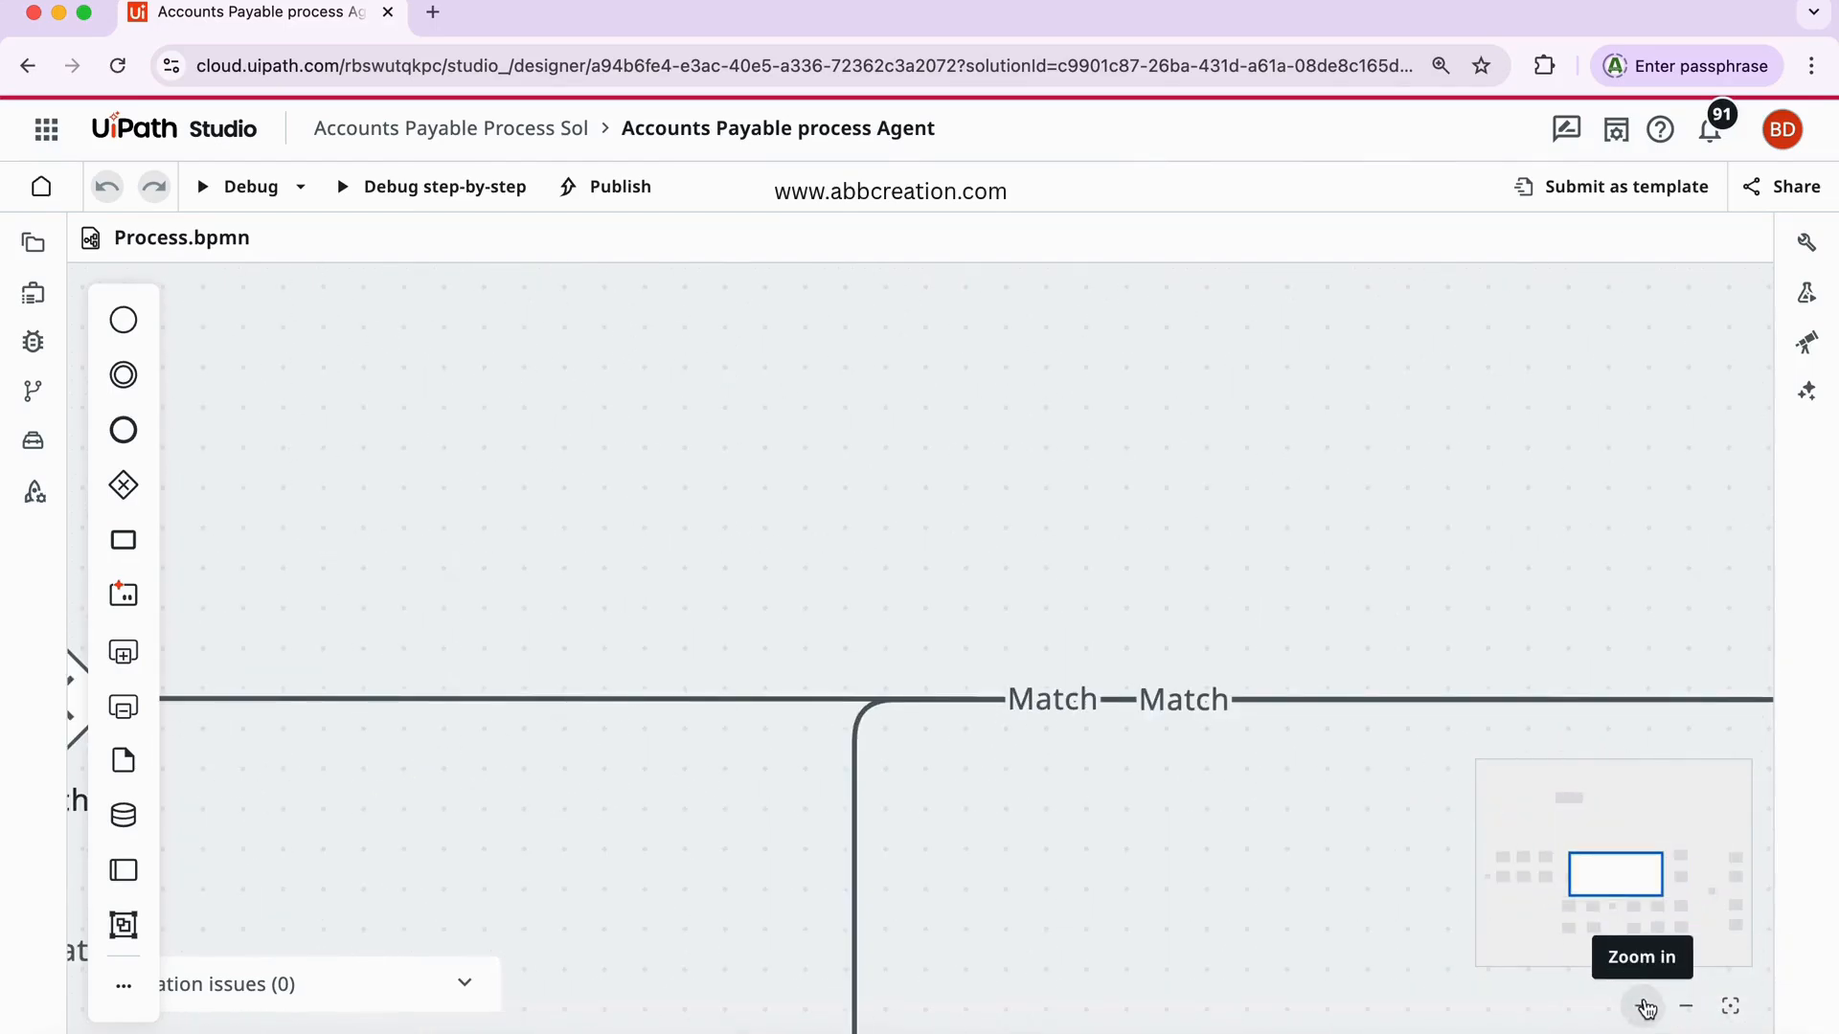
left_click(1686, 1006)
left_click(1685, 1007)
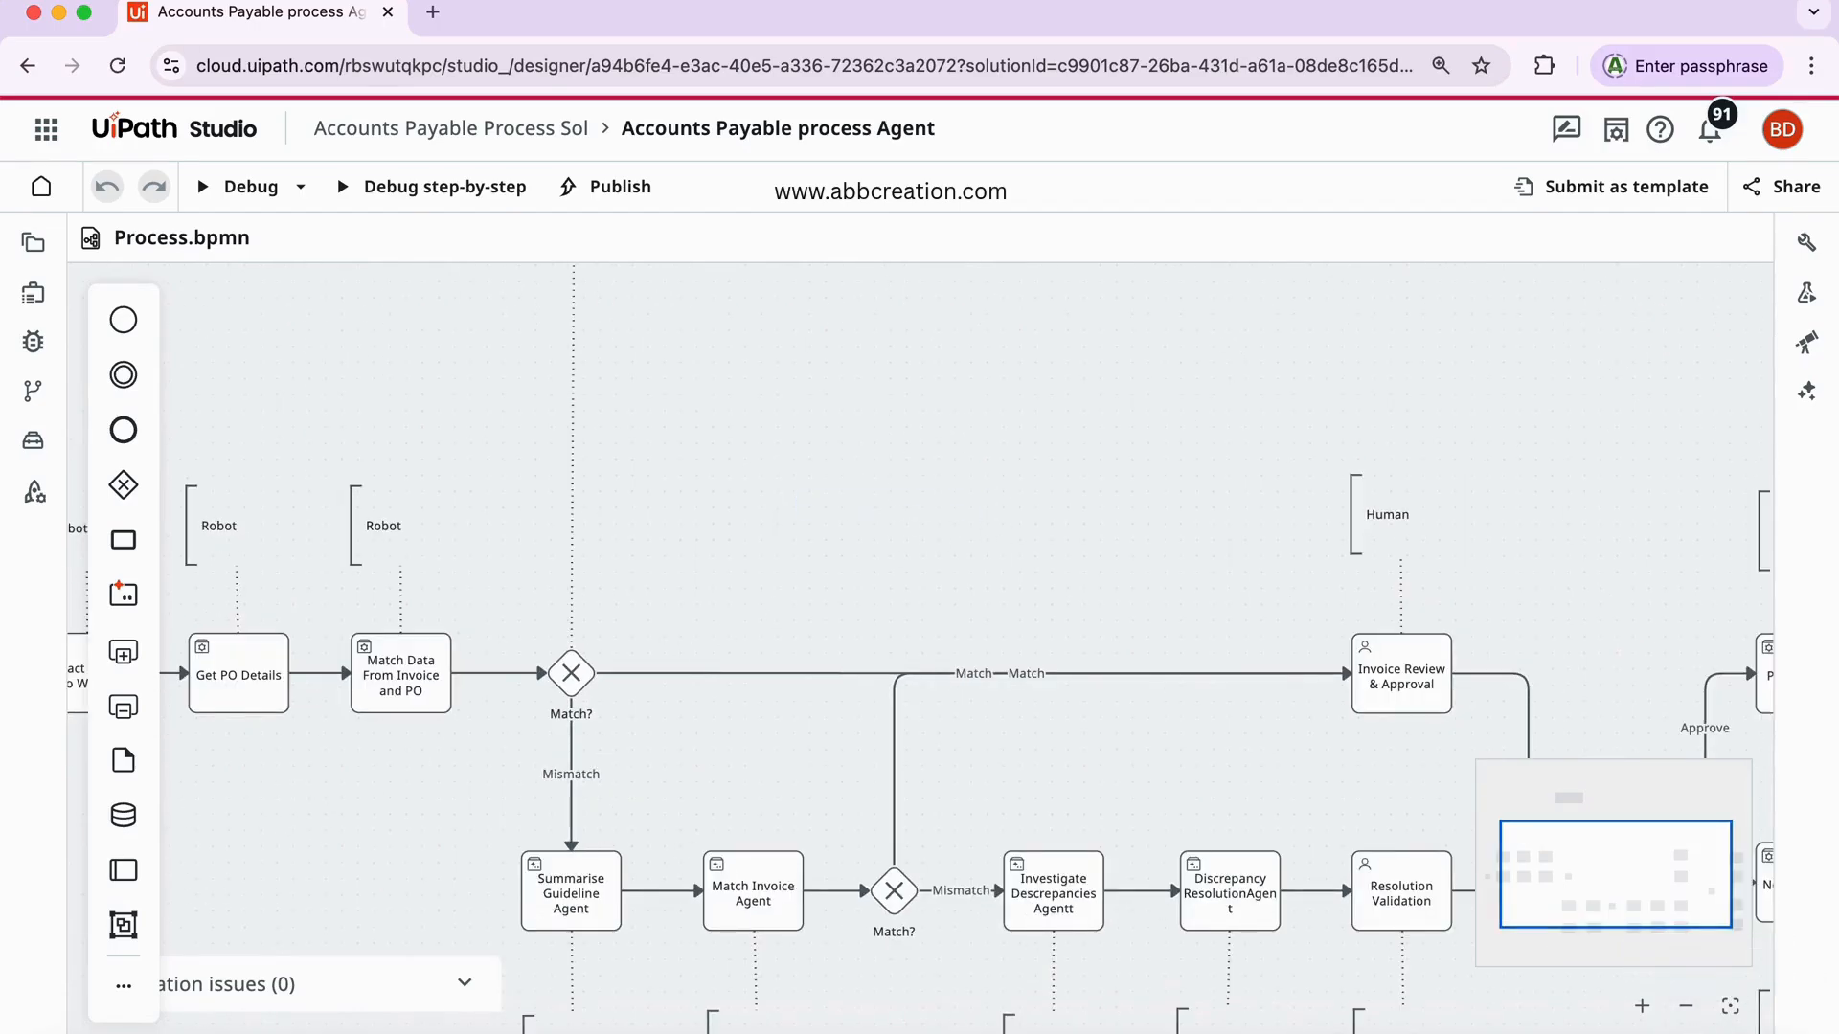
left_click(1730, 1006)
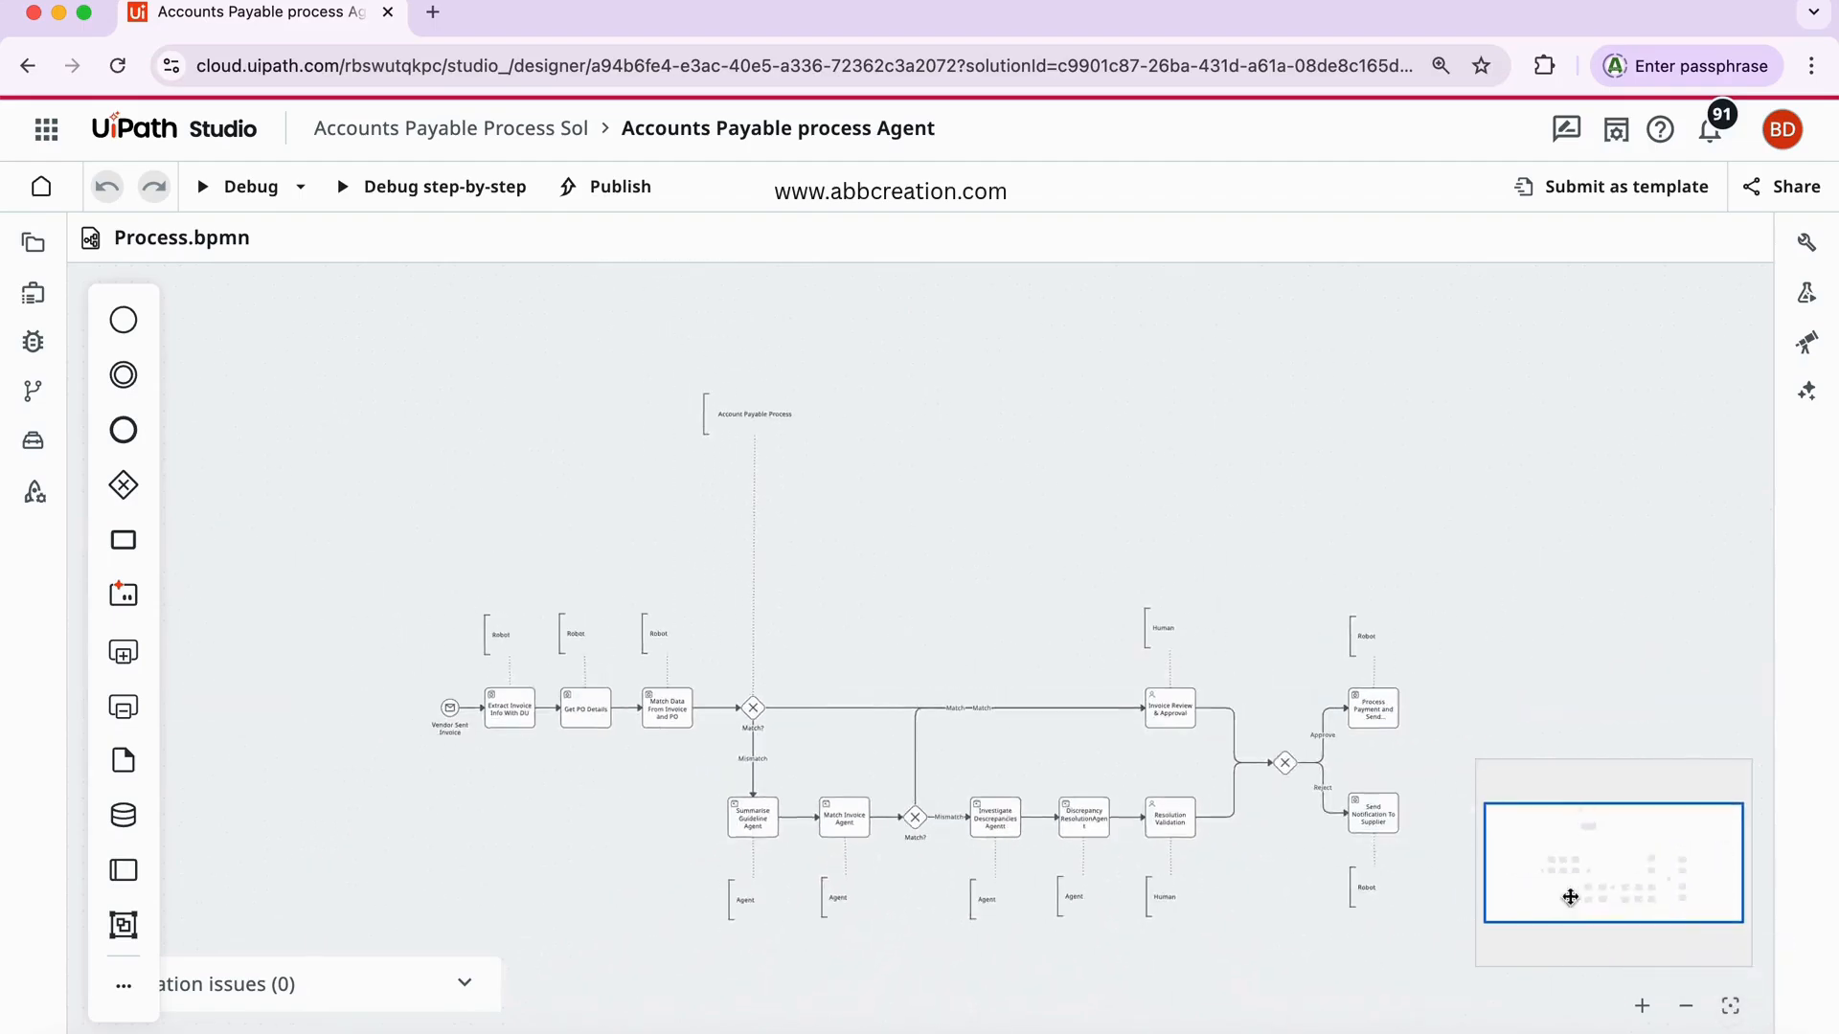
left_click(1640, 1007)
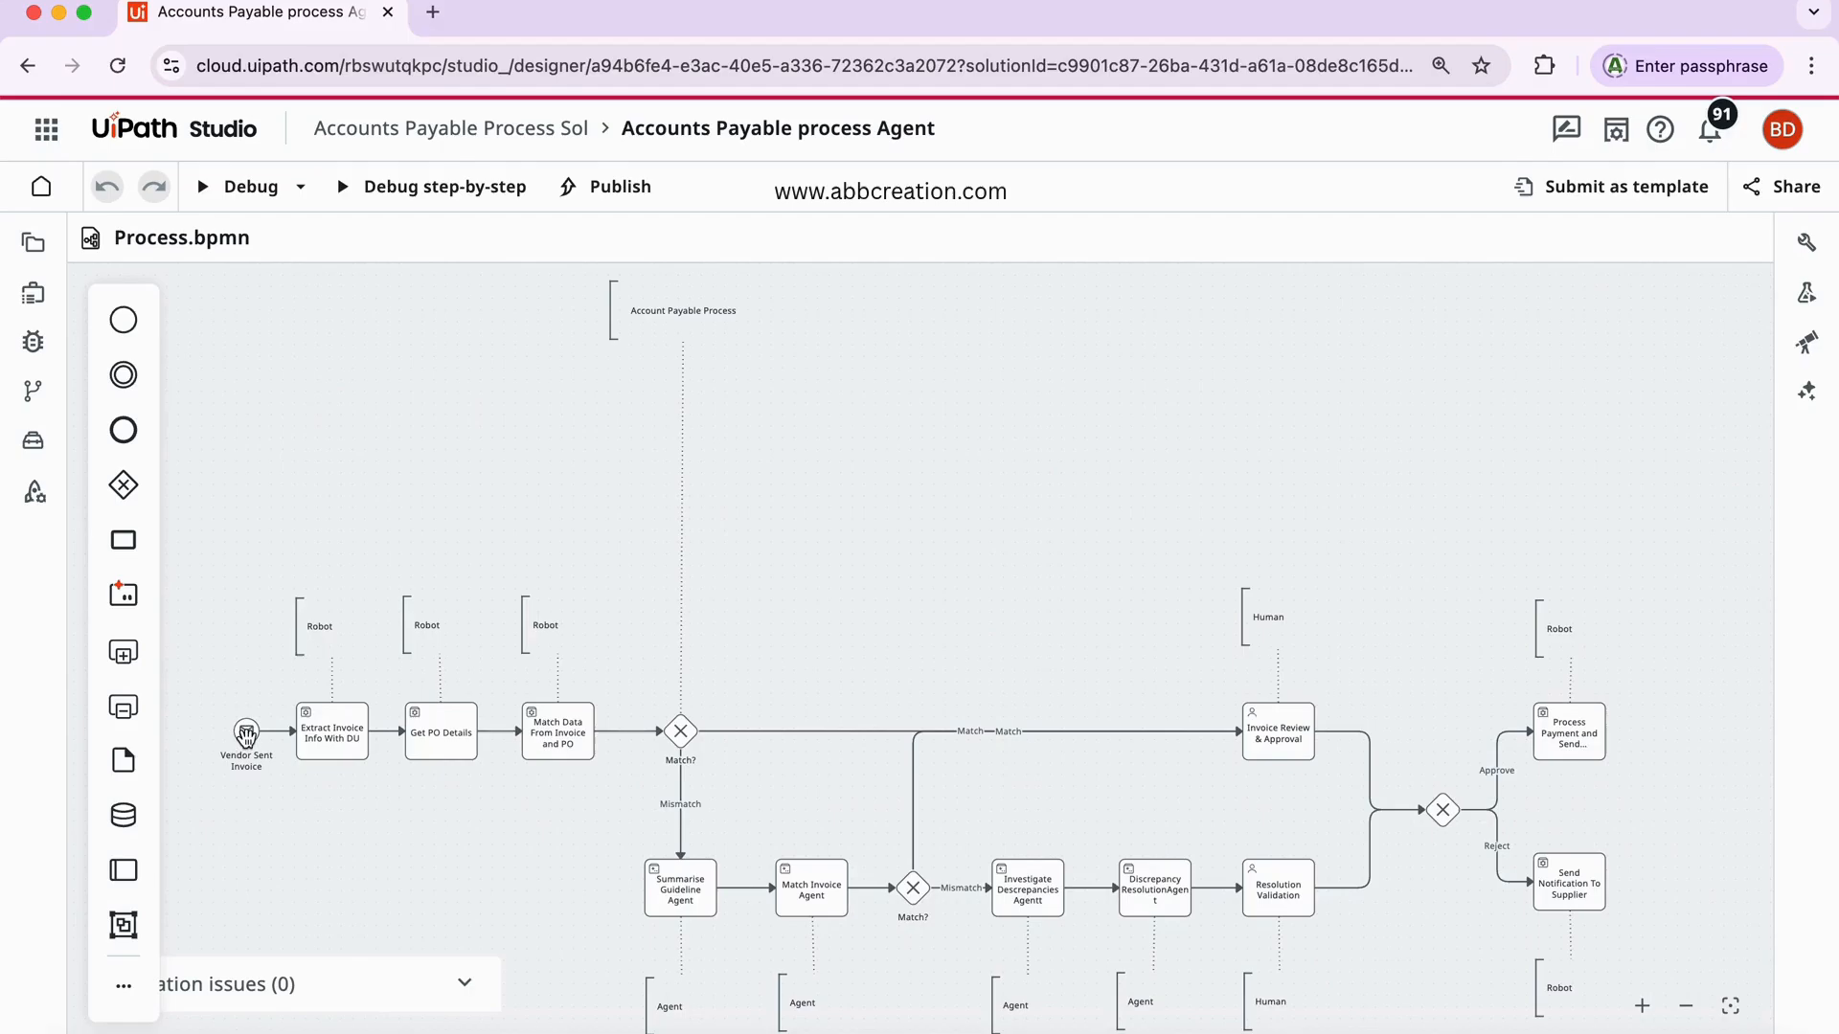
- Inspect the Vendor Sent Invoice event's properties and search its replacement element types for "re"
left_click(246, 734)
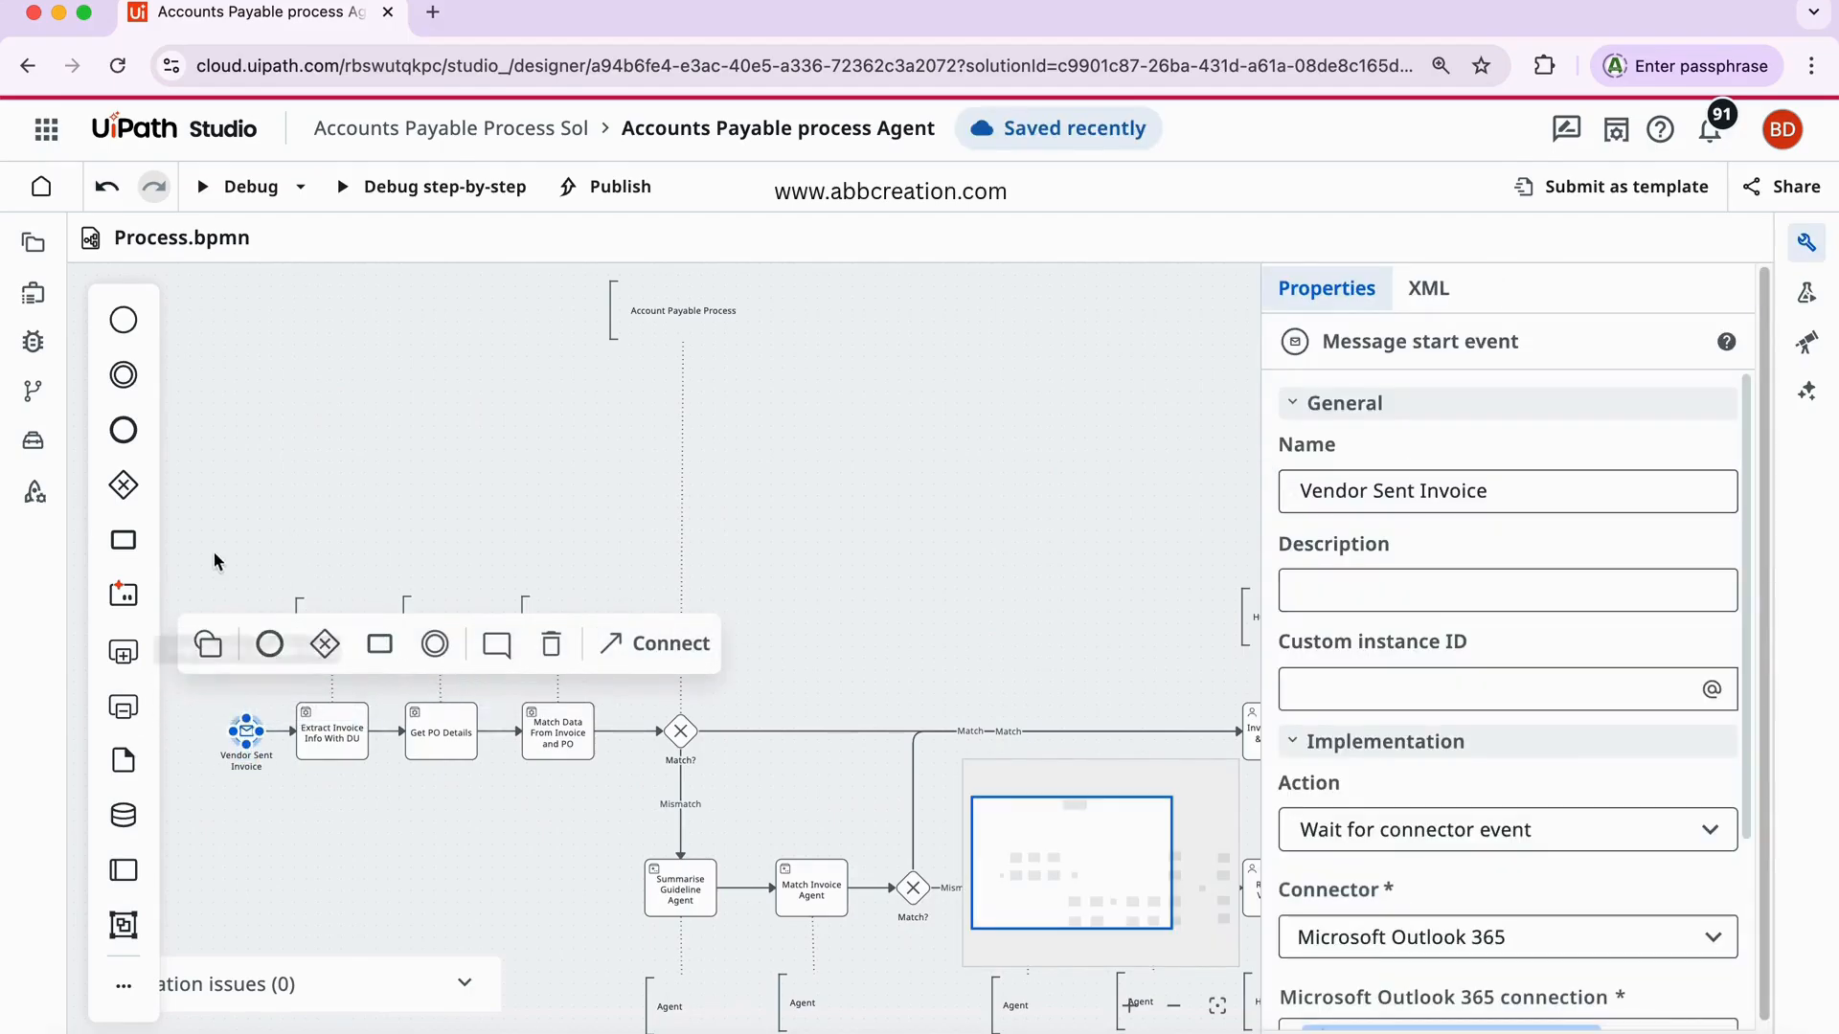
left_click(207, 644)
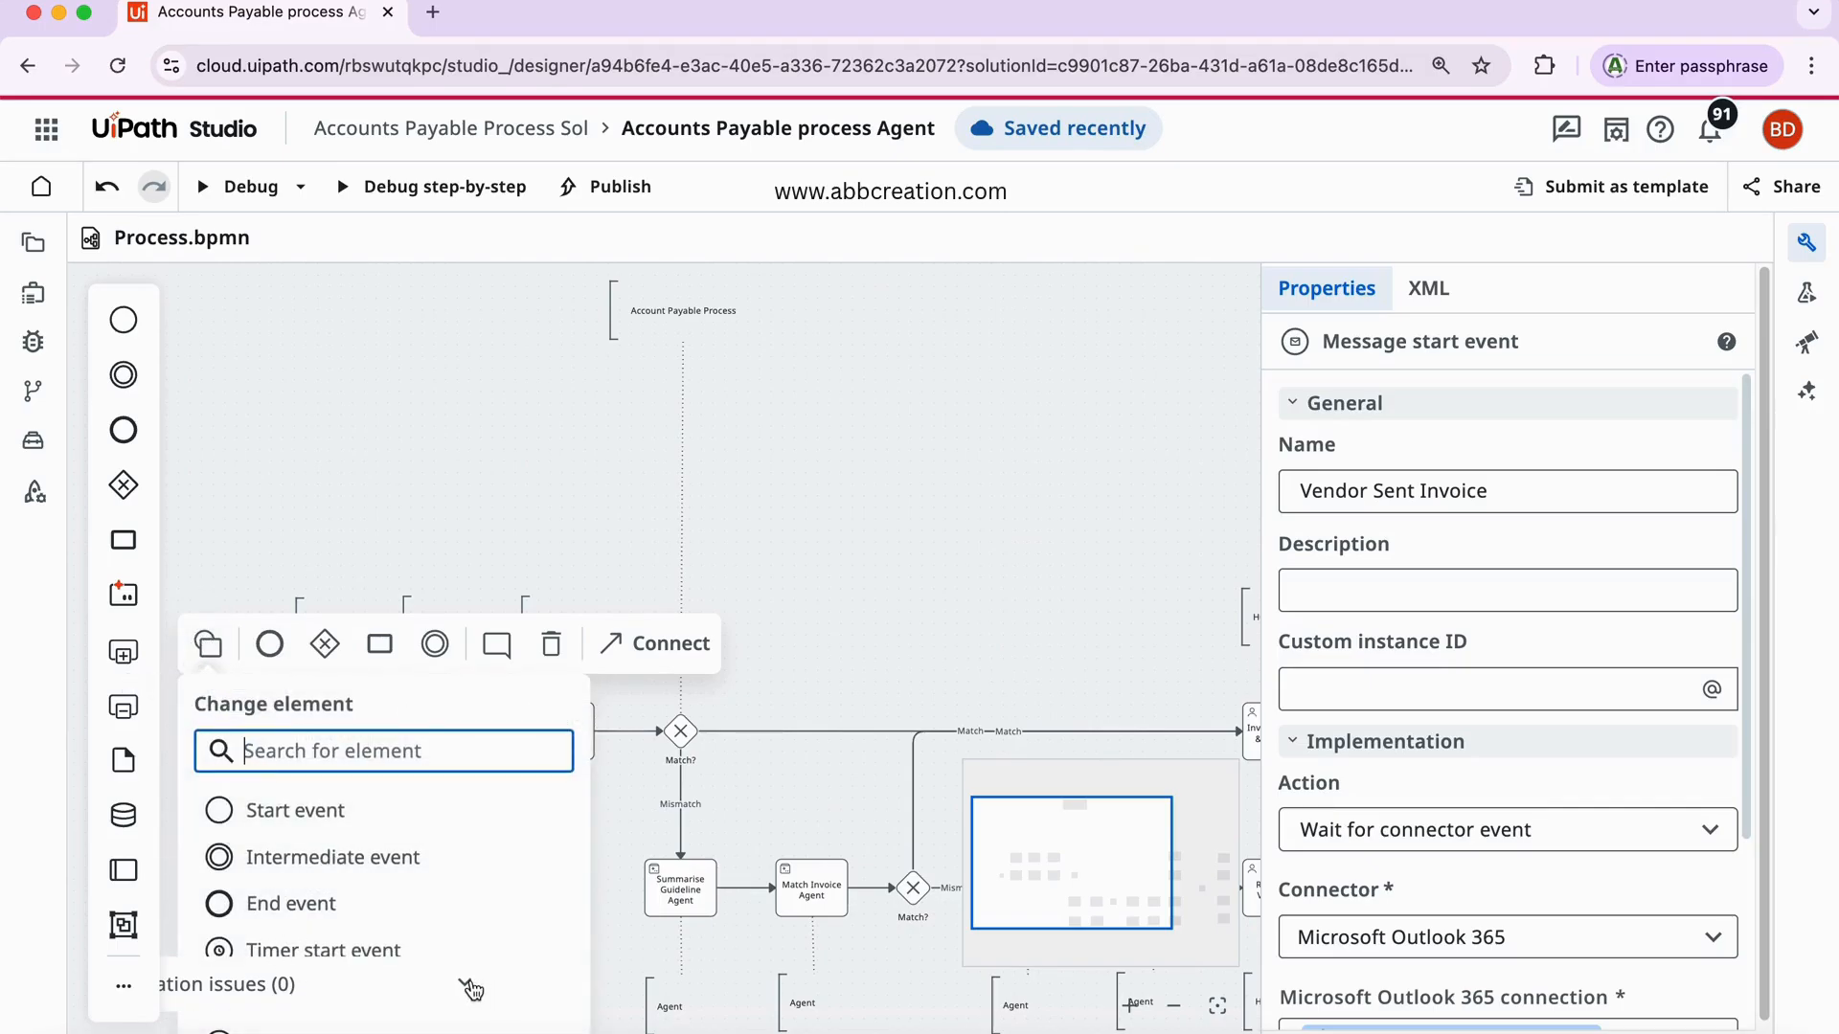
type("re")
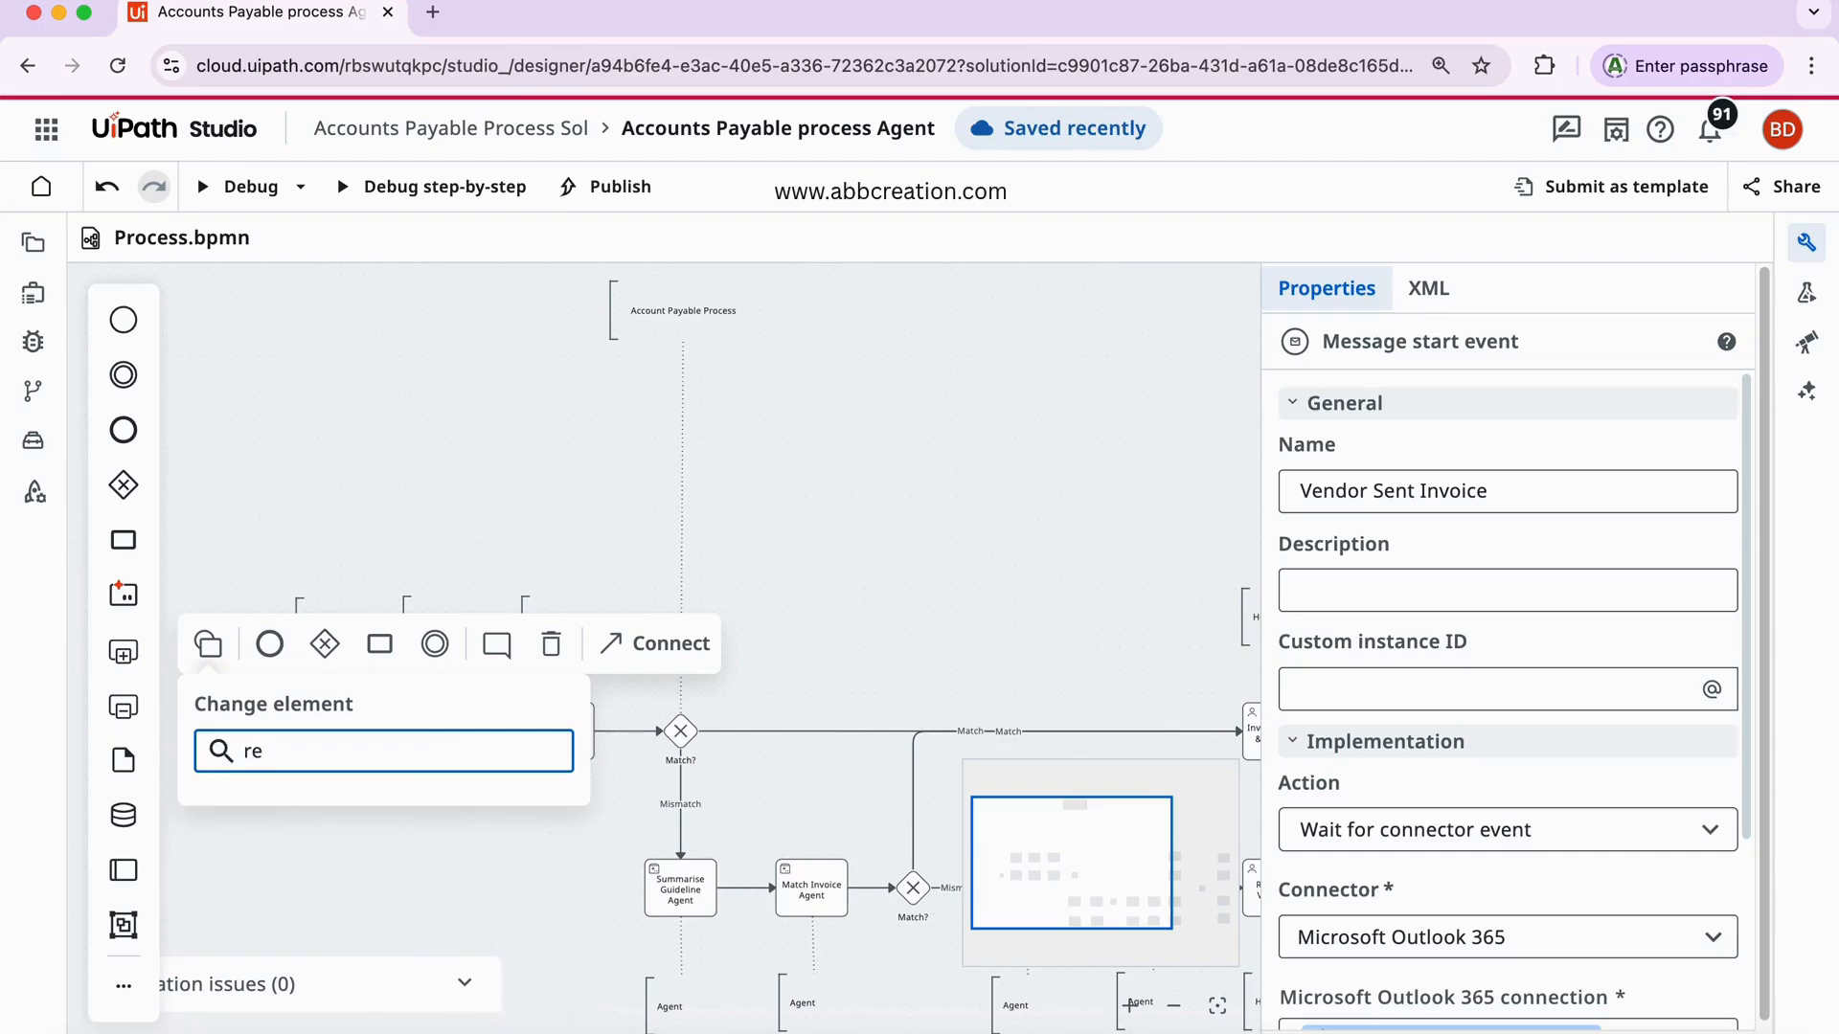
key("BackSpace")
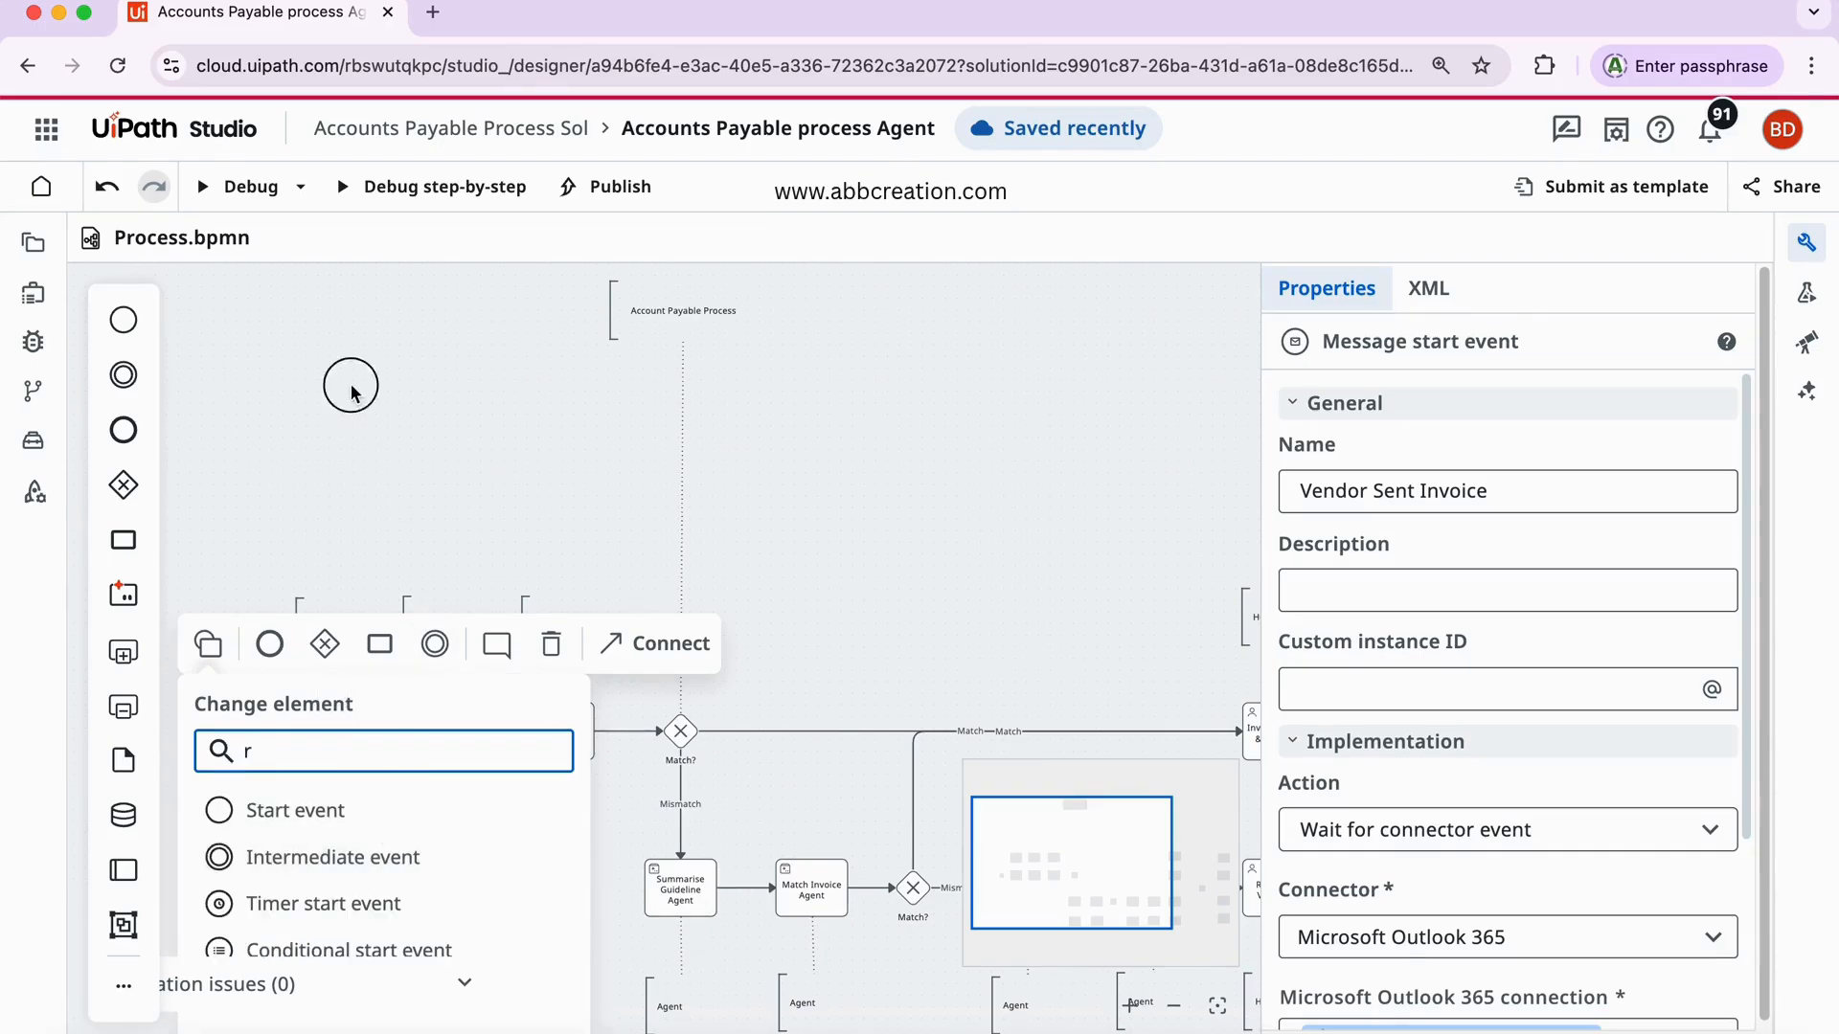
left_click(348, 382)
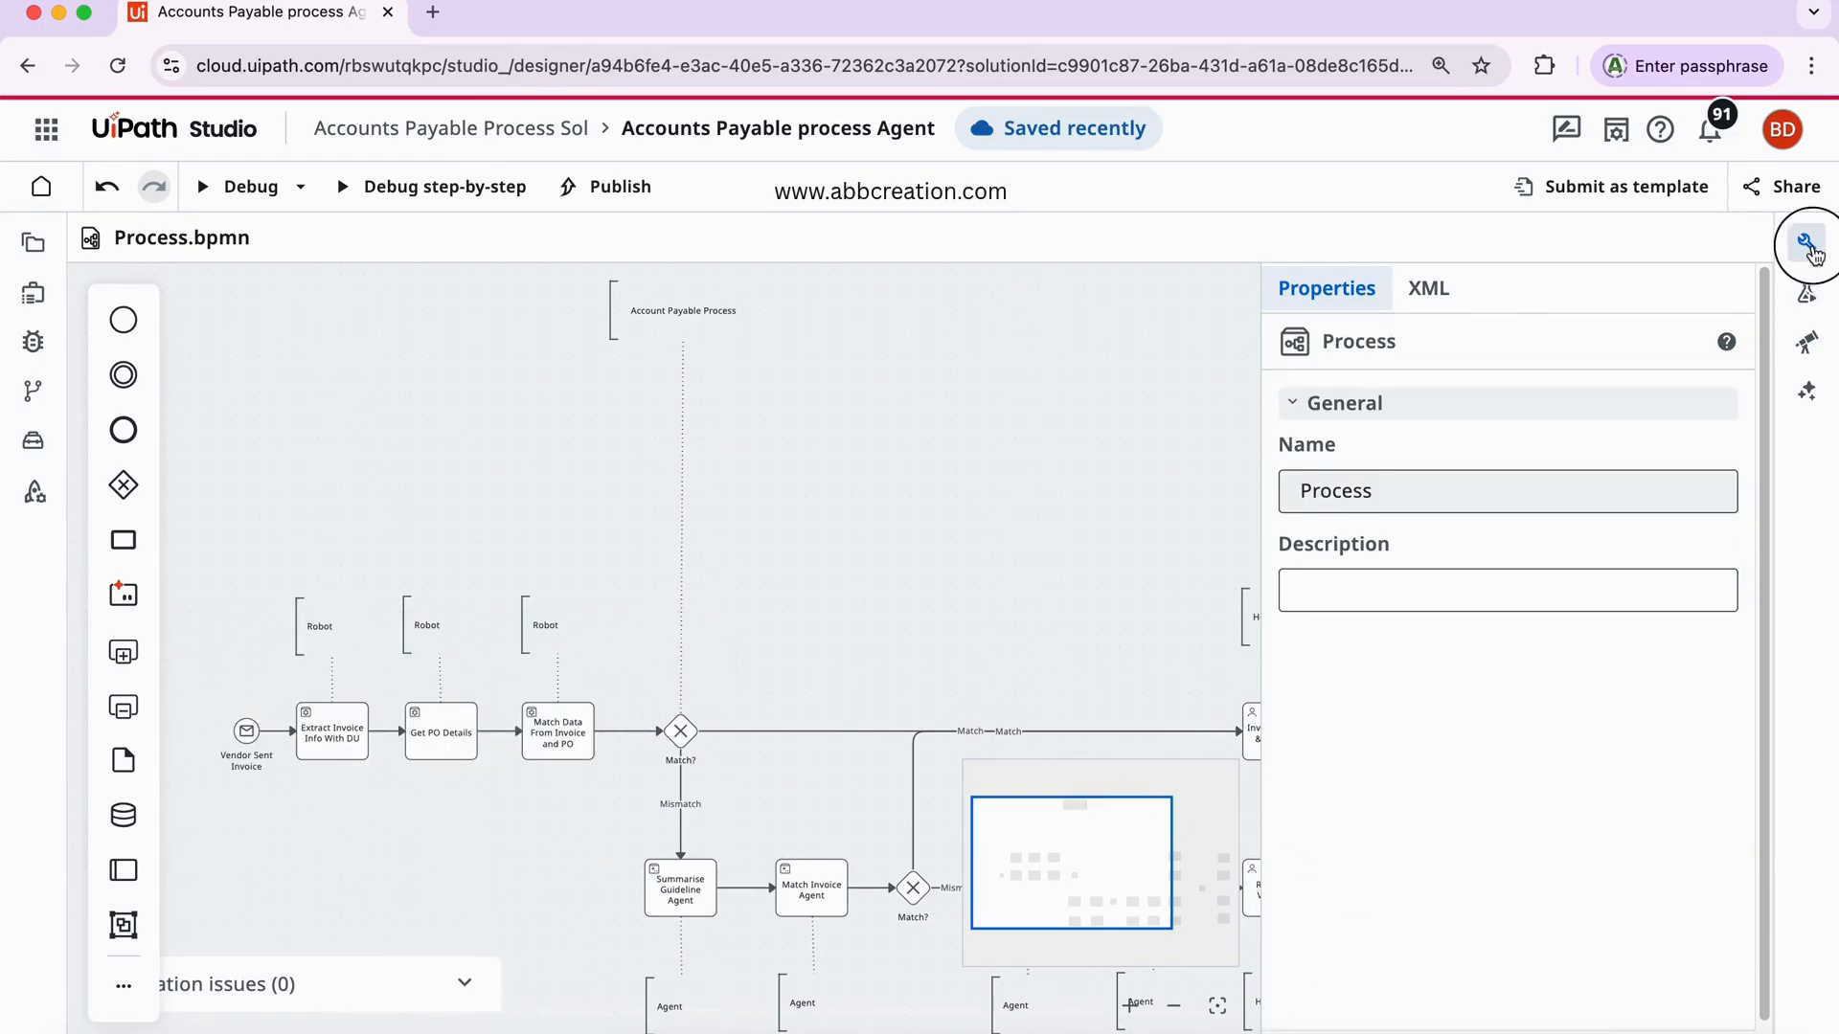
left_click(1806, 242)
- Browse the element types that the Vendor Sent Invoice event can be changed to, leaving the event as it is
left_click(1685, 1006)
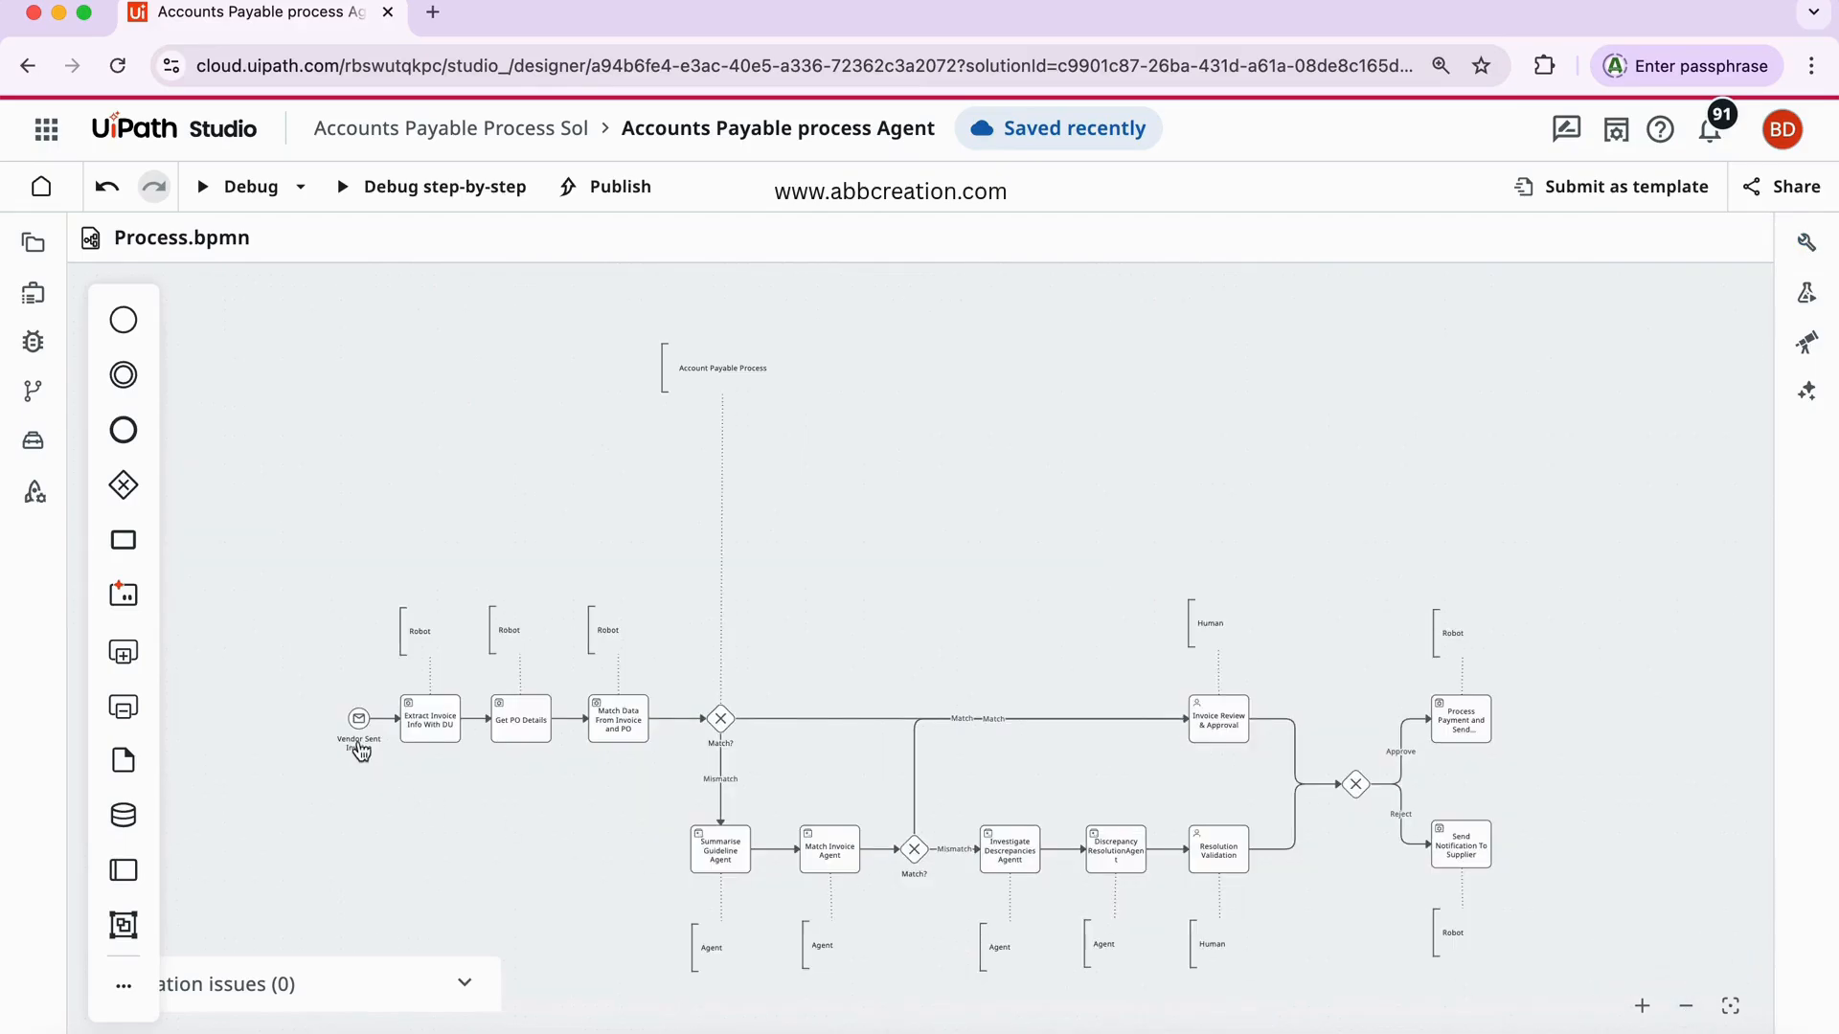
left_click(358, 721)
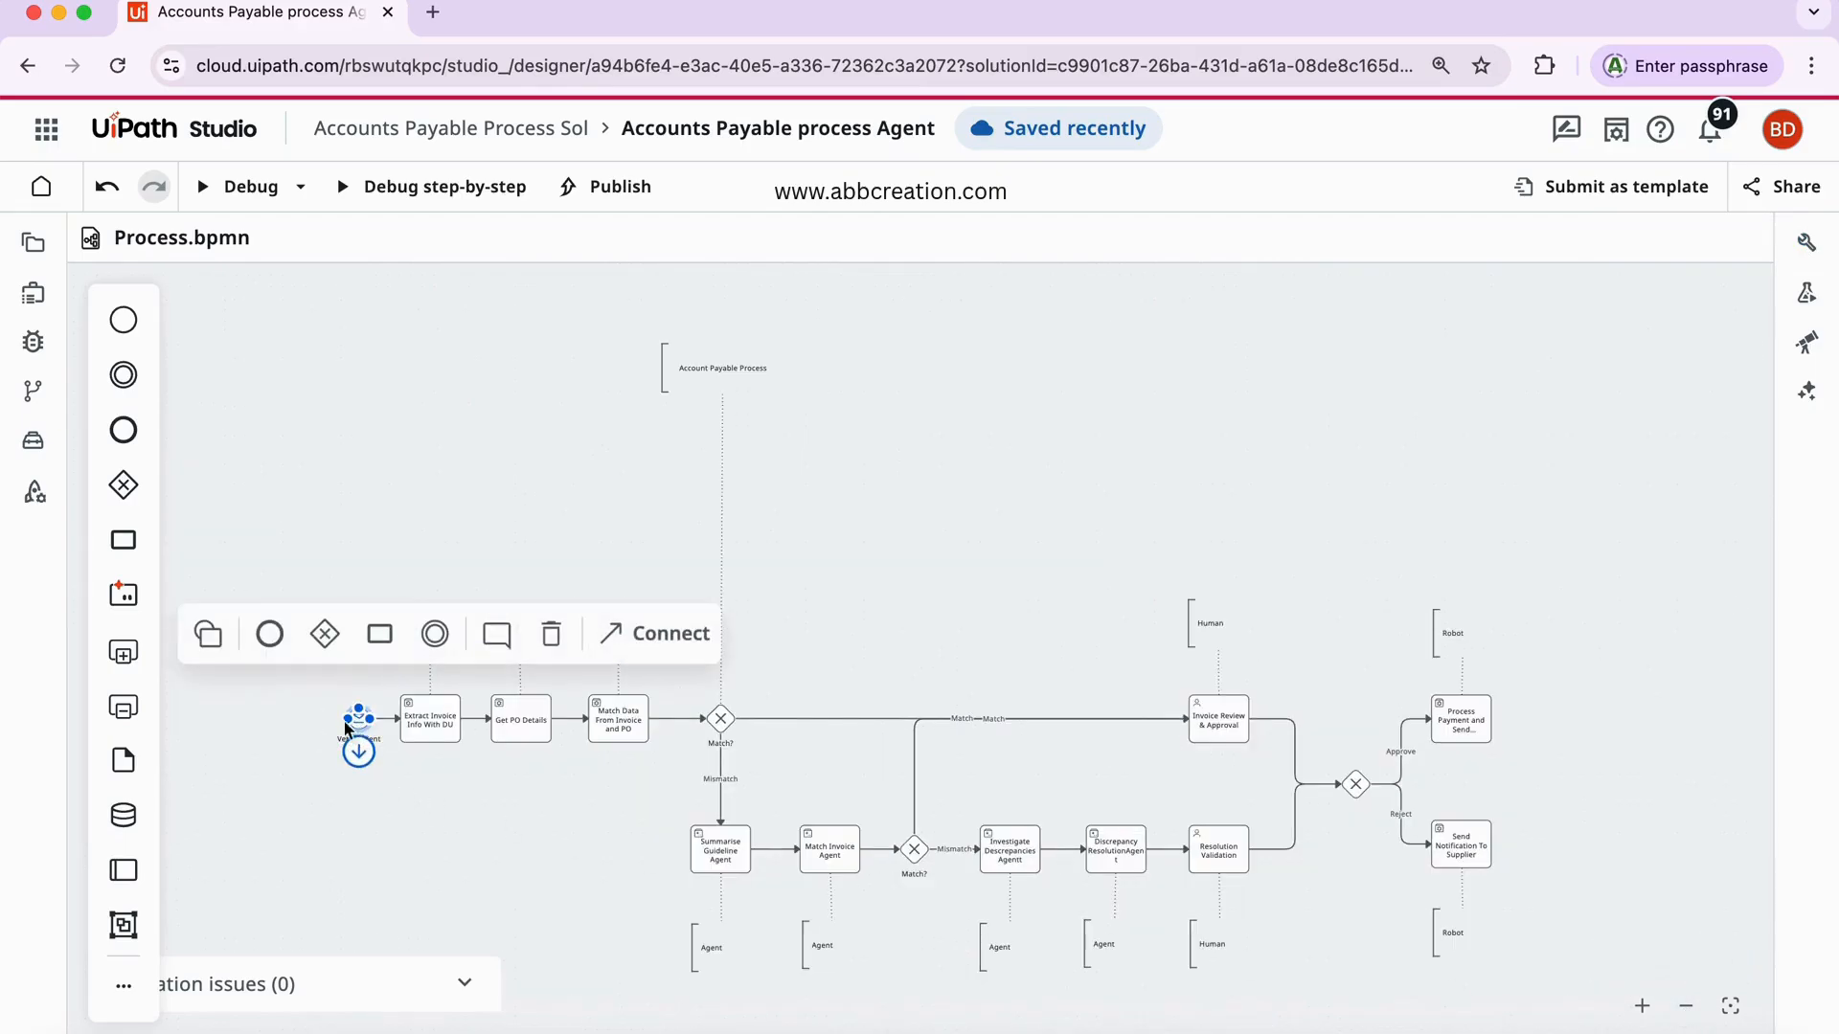
left_click(210, 640)
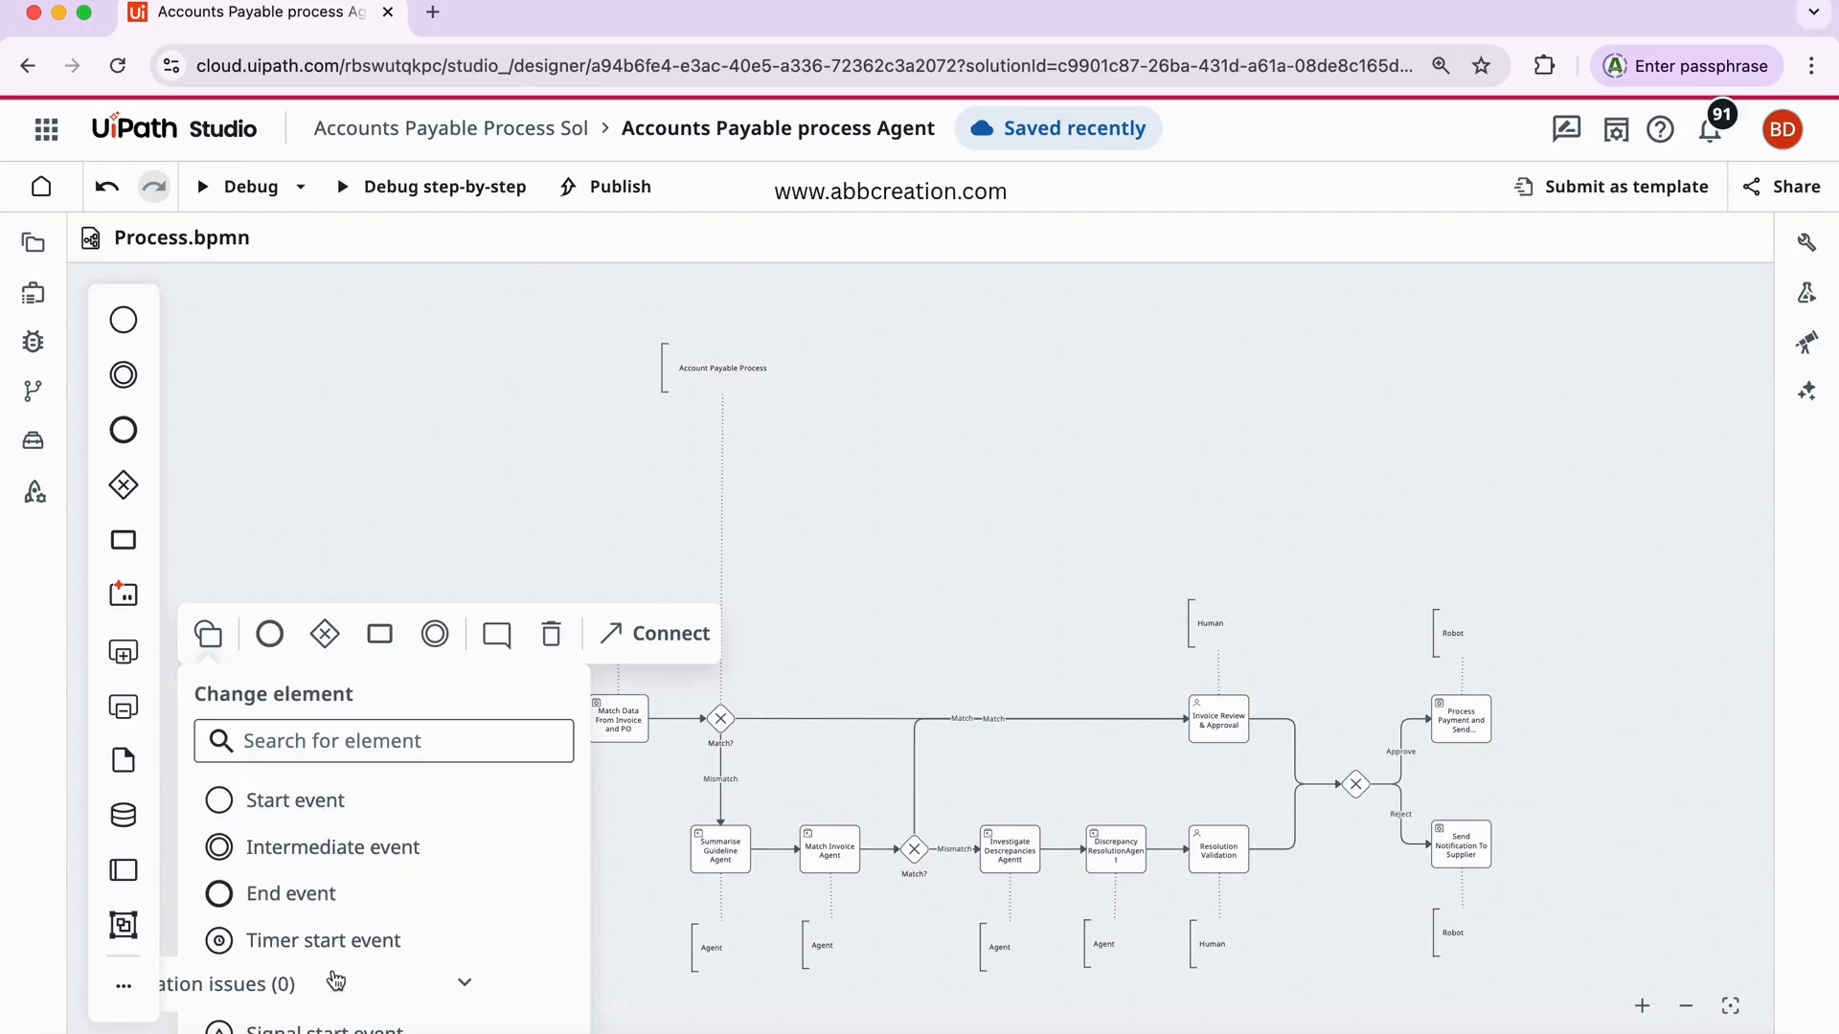
left_click(465, 992)
left_click(465, 936)
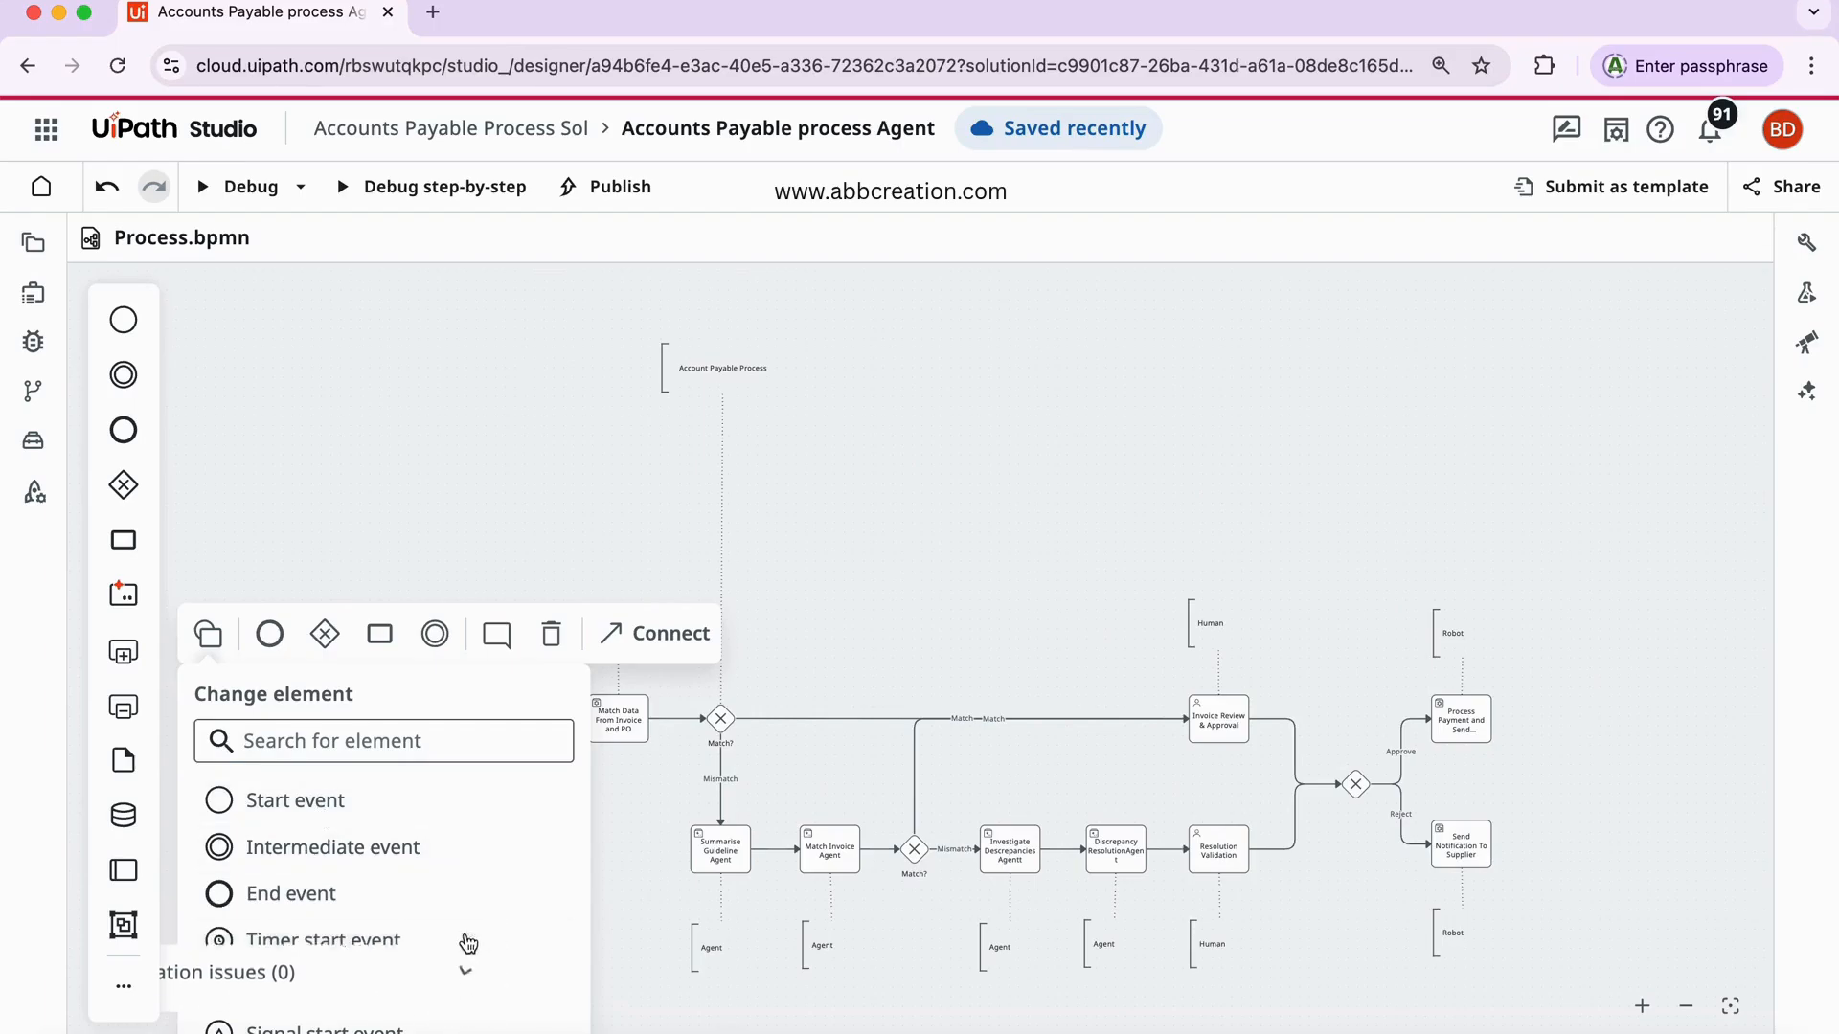
left_click(1060, 565)
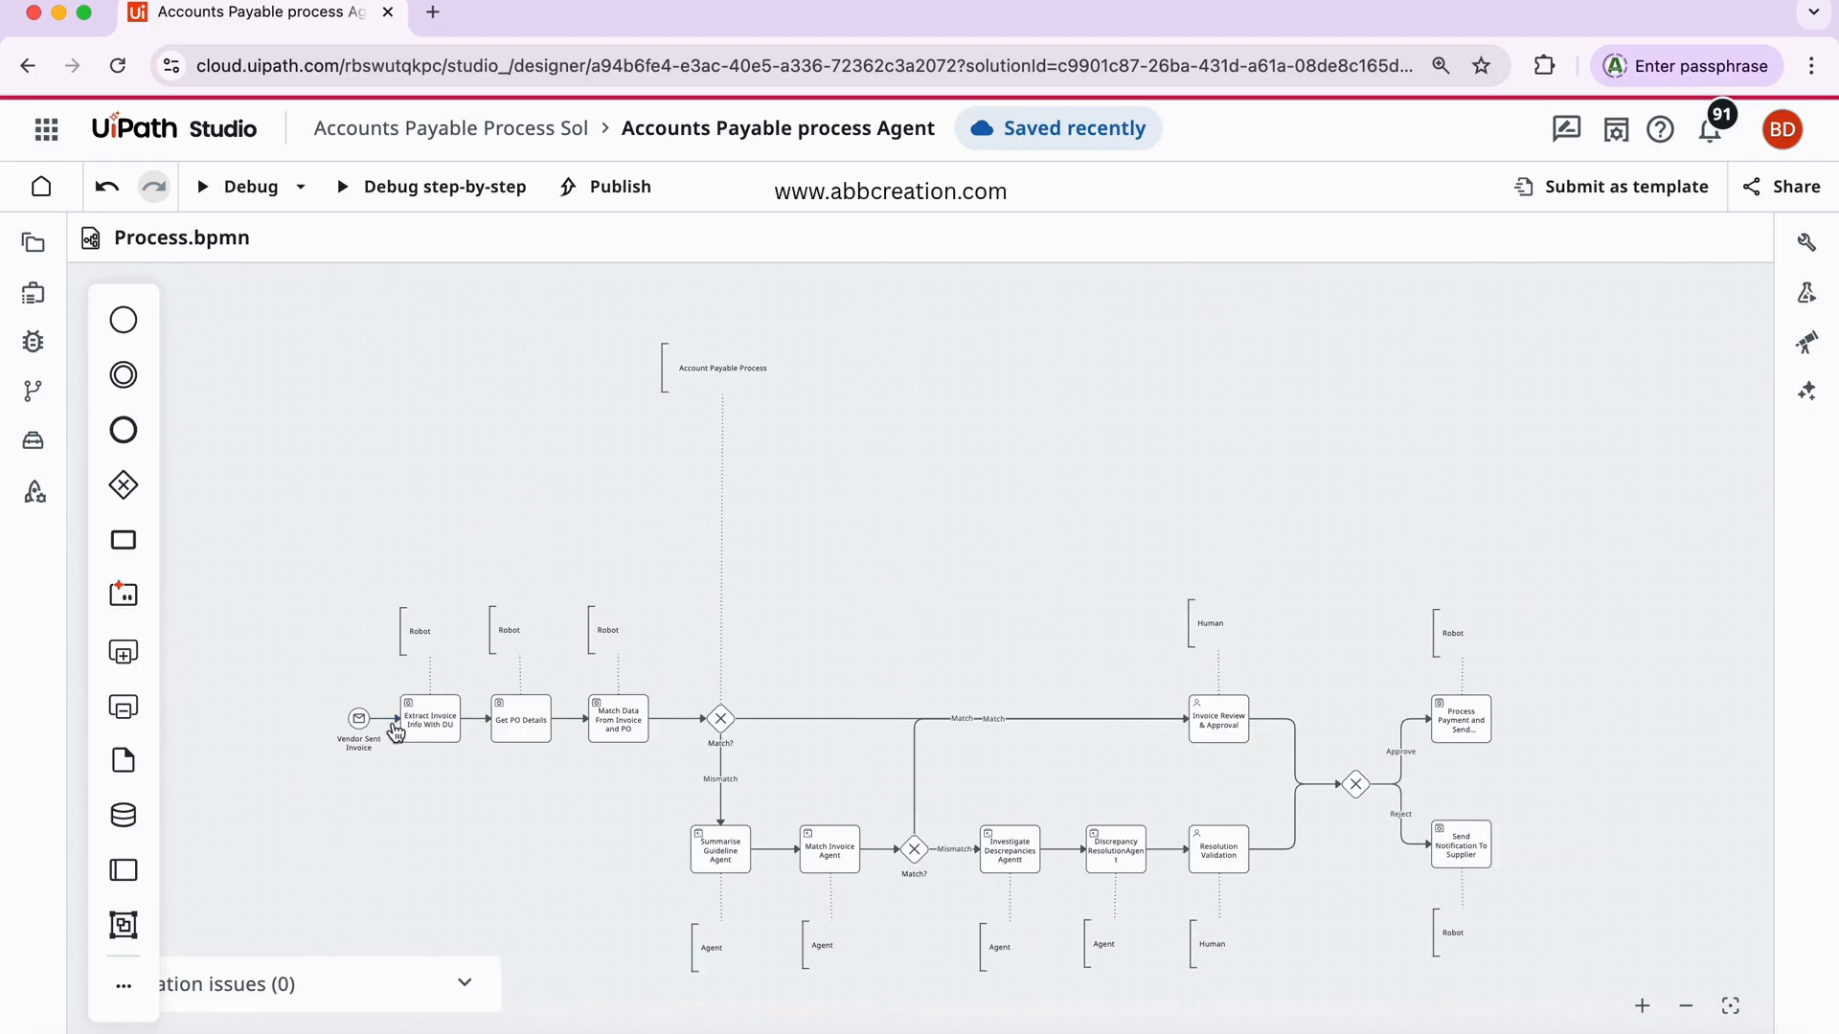
- Review the action and connector configured for the Vendor Sent Invoice message start event
left_click(1806, 242)
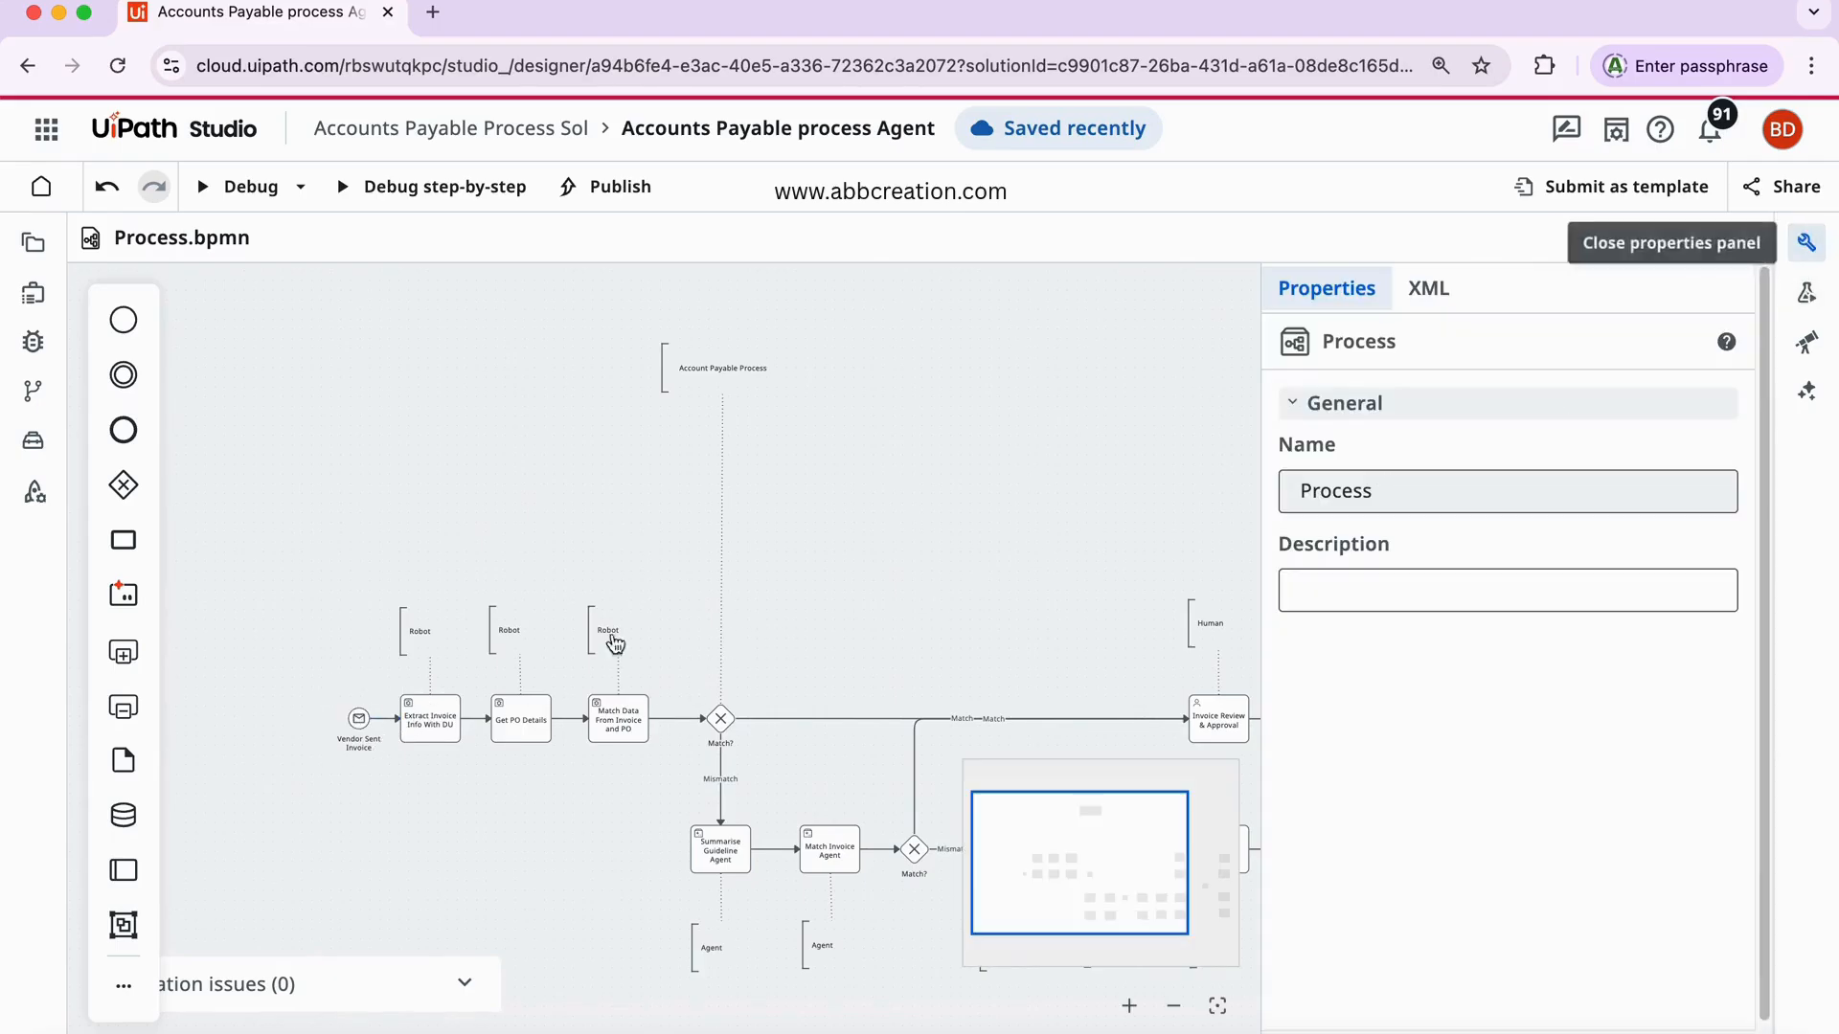
left_click(357, 726)
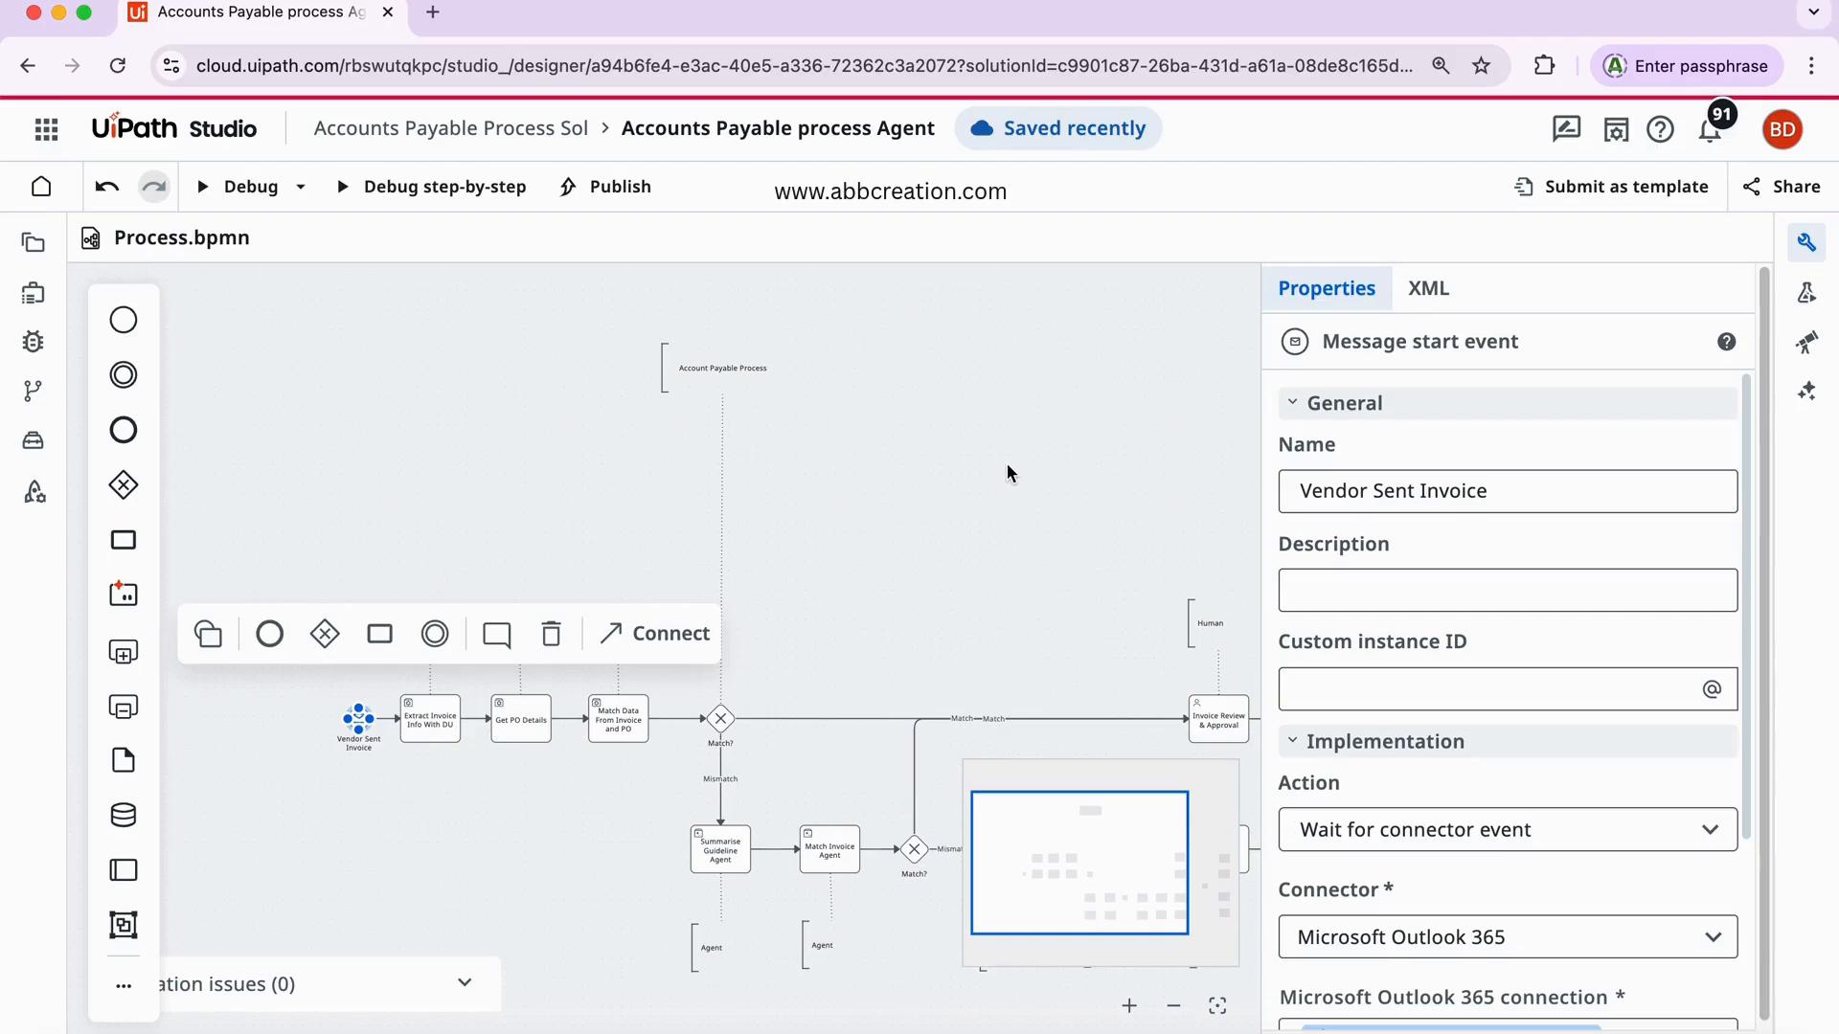
left_click(454, 449)
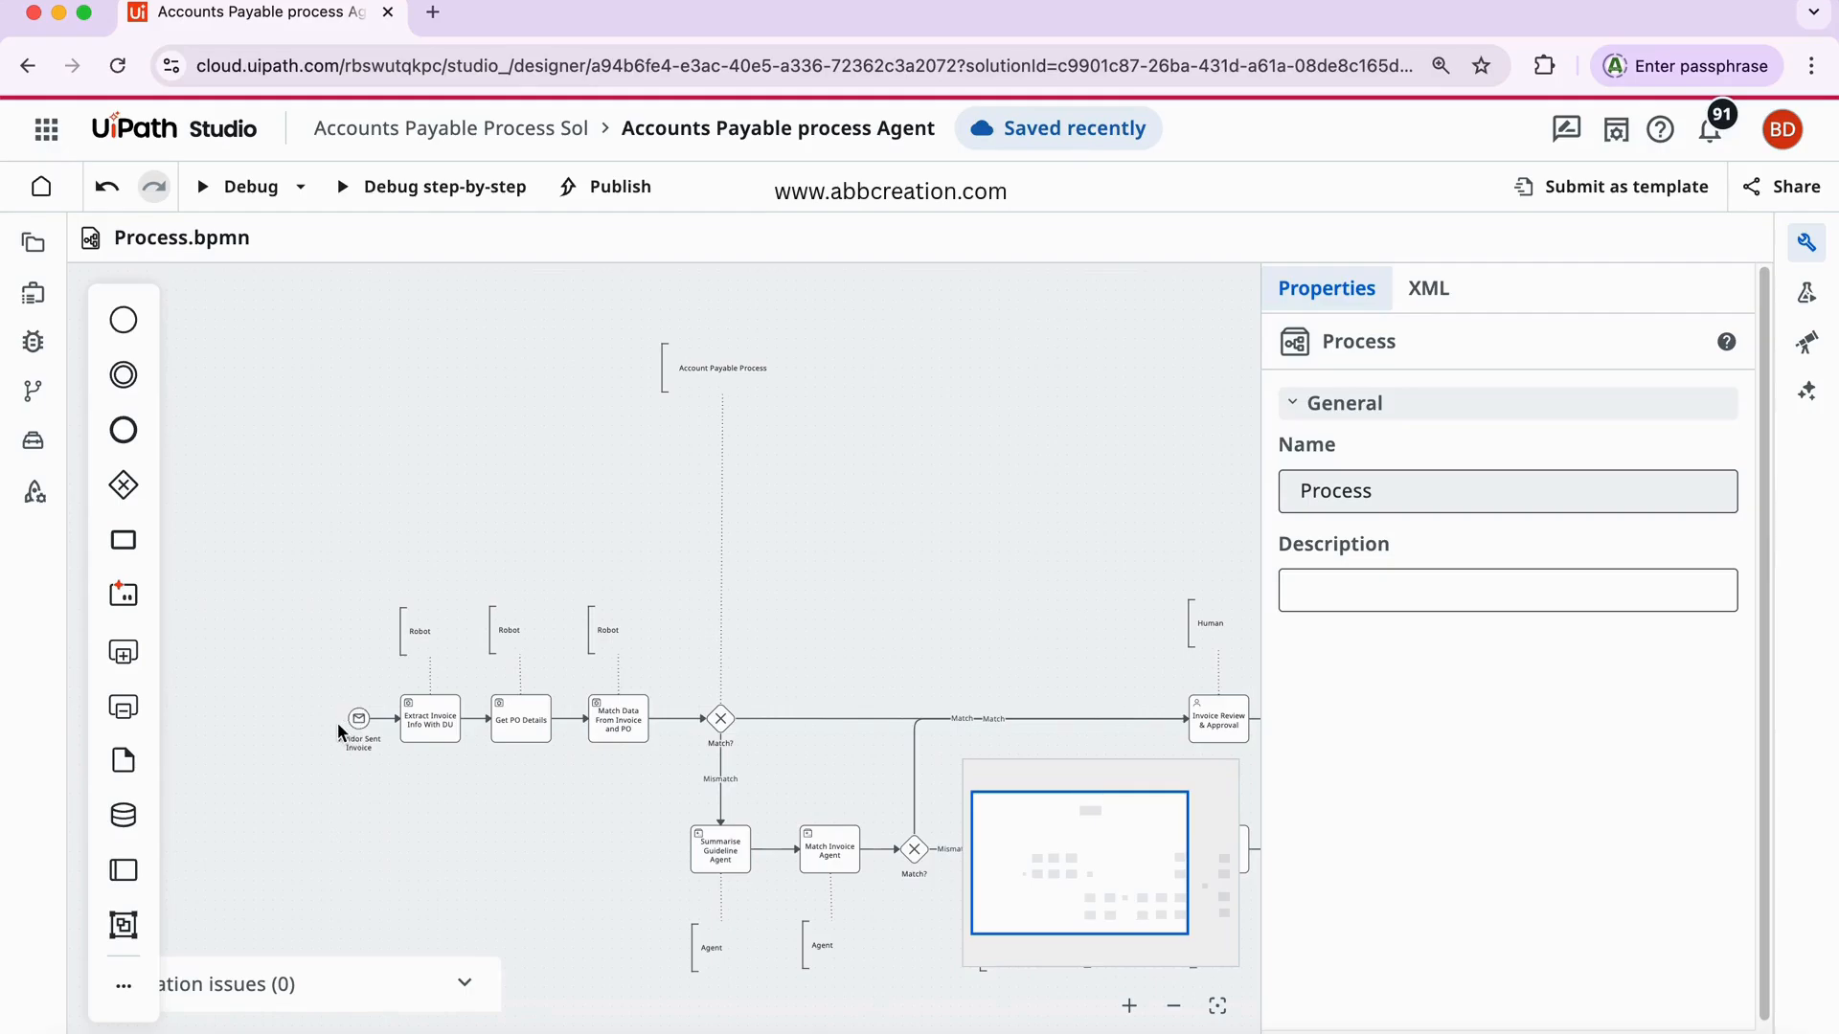
- Open the Microsoft account page in a new browser tab and go from there to the Outlook mailbox
left_click(433, 14)
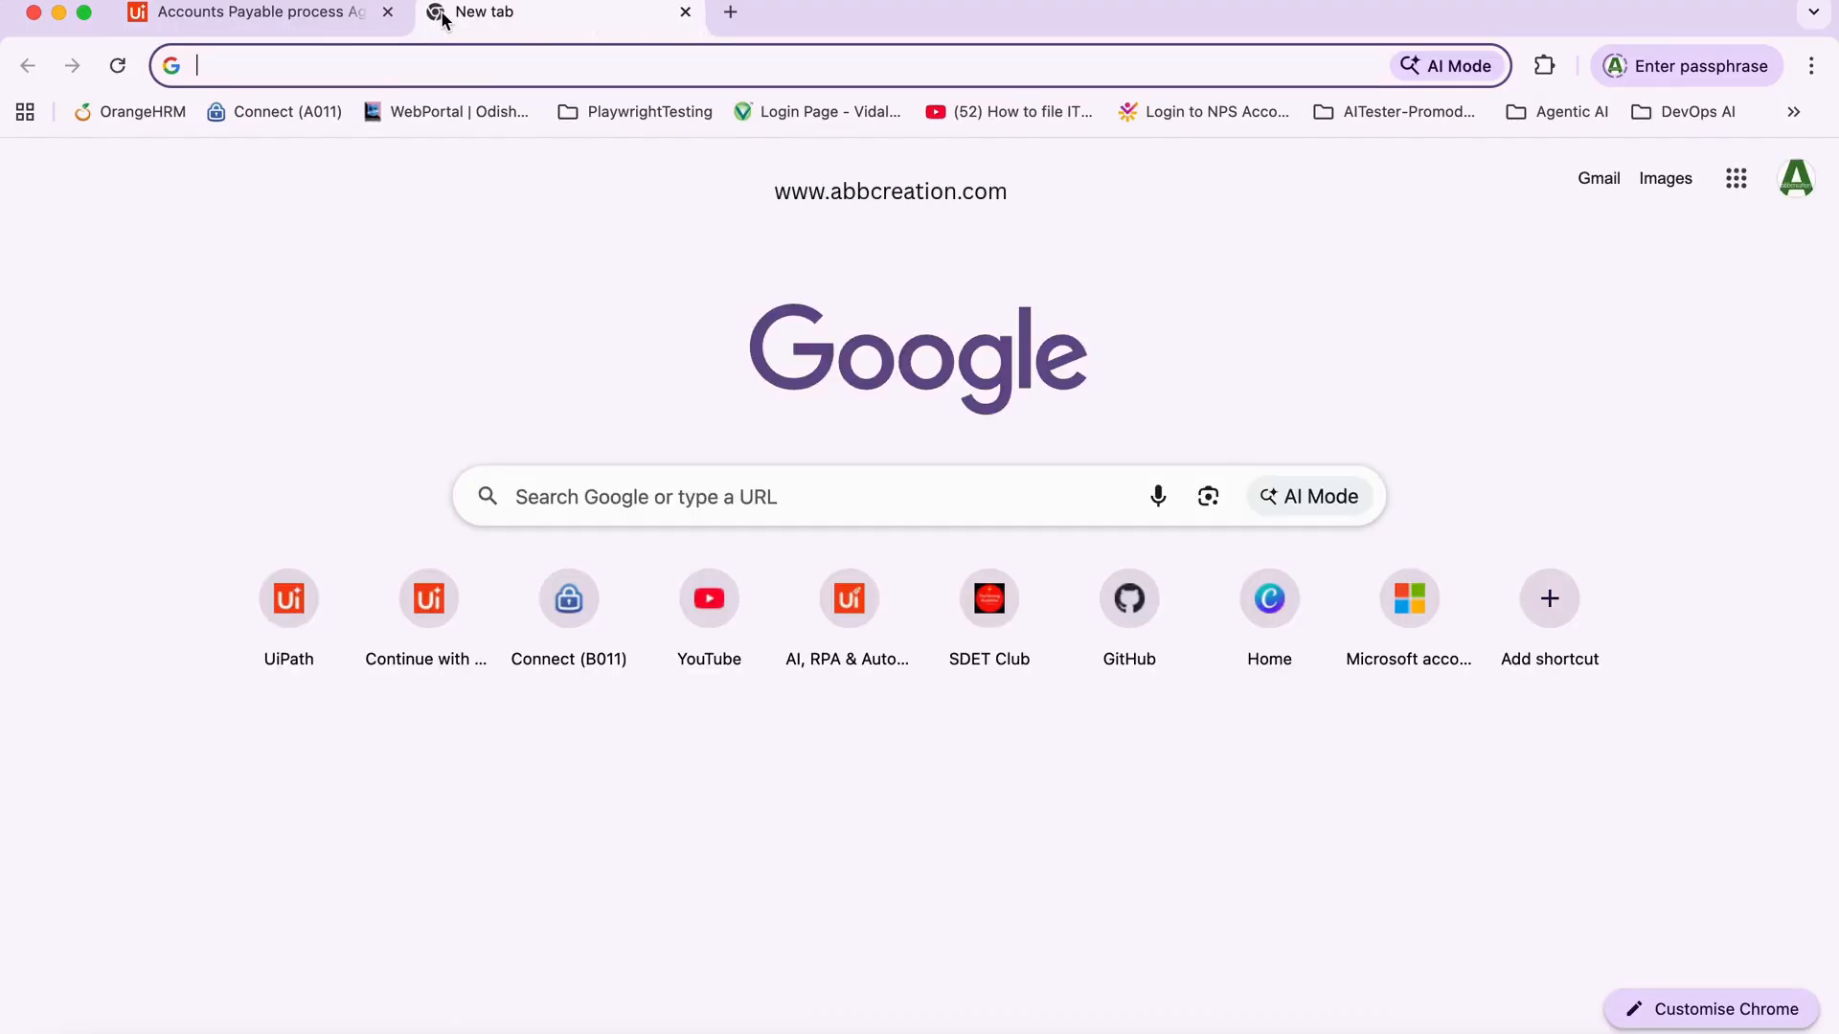
type("micro")
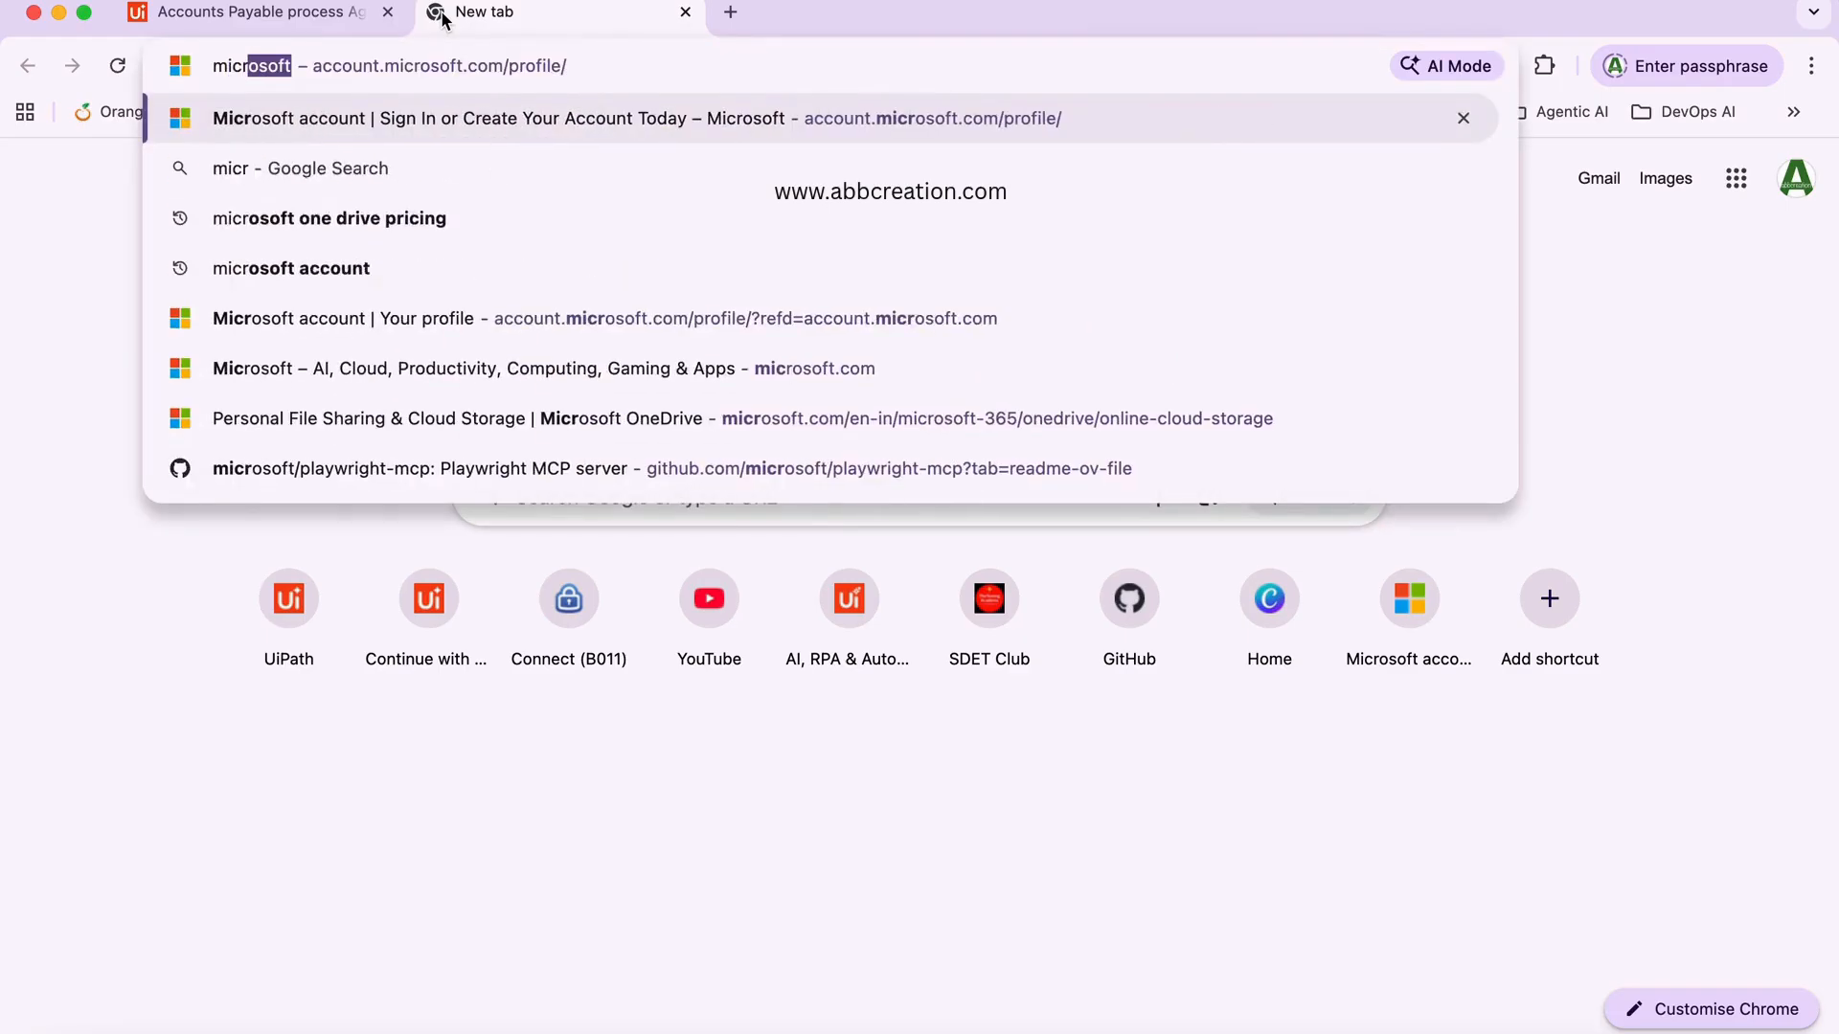
key("Return")
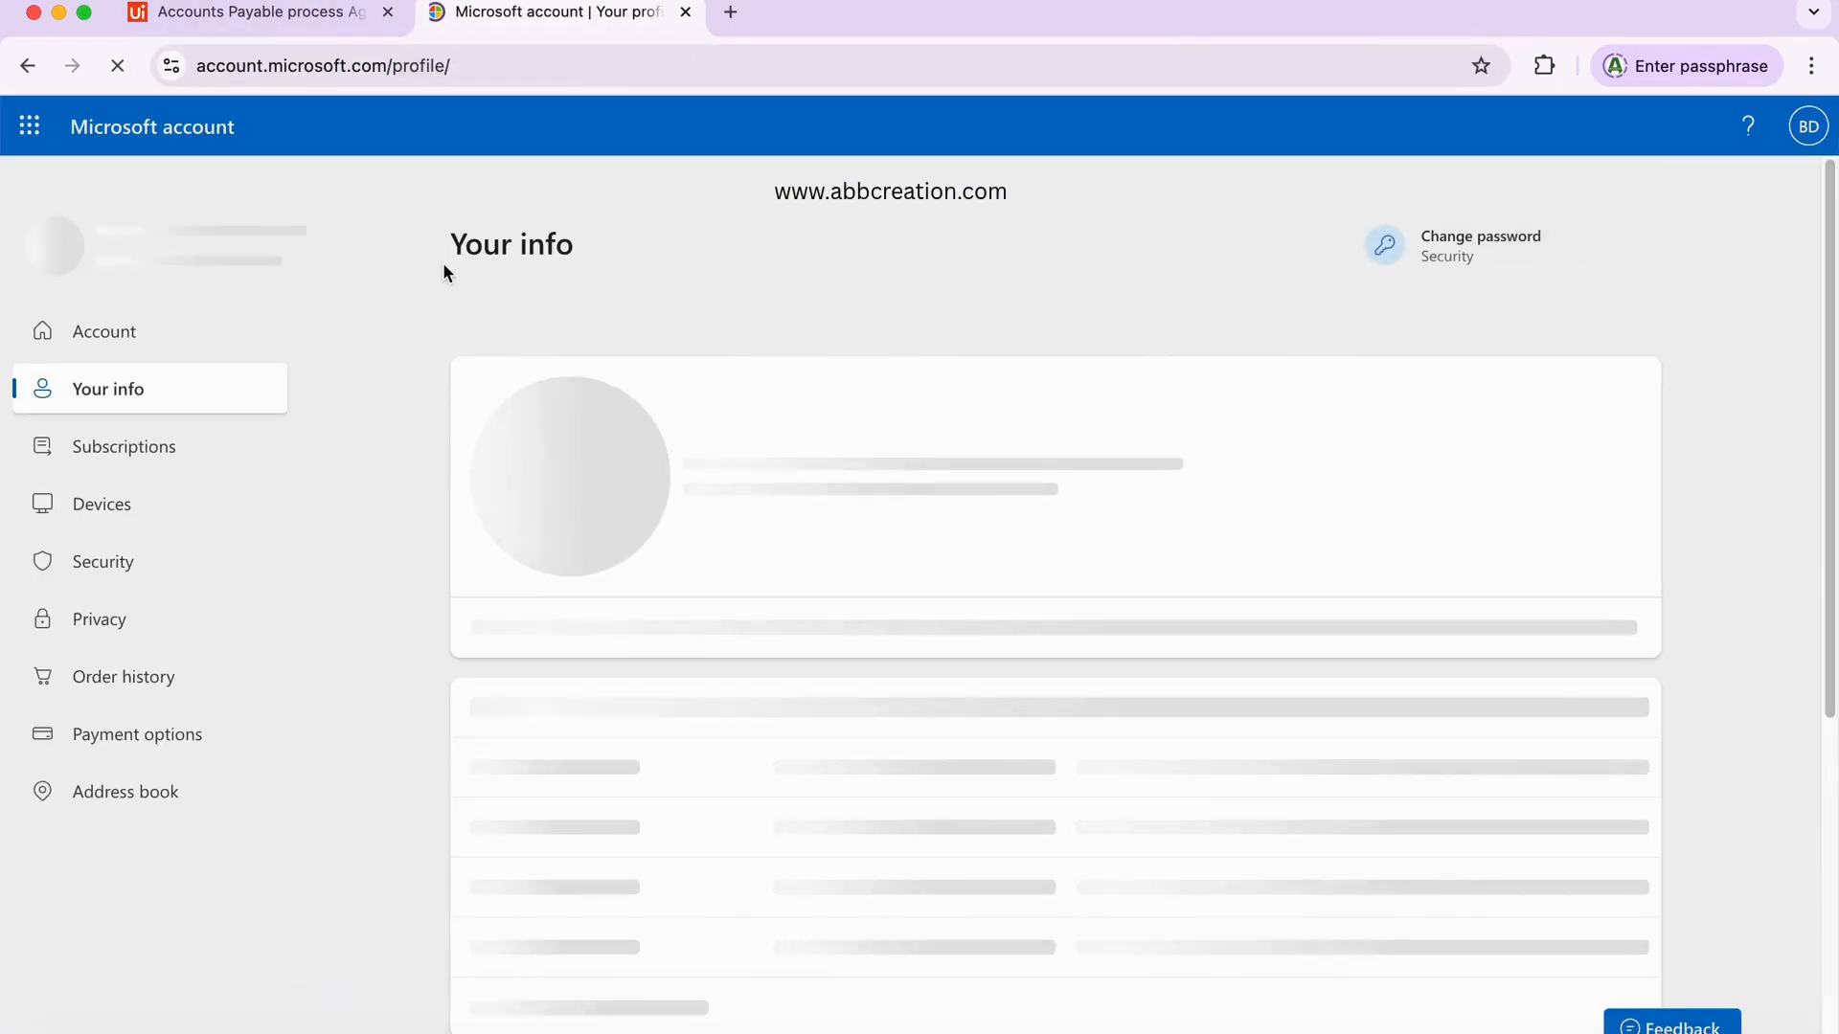
left_click(29, 126)
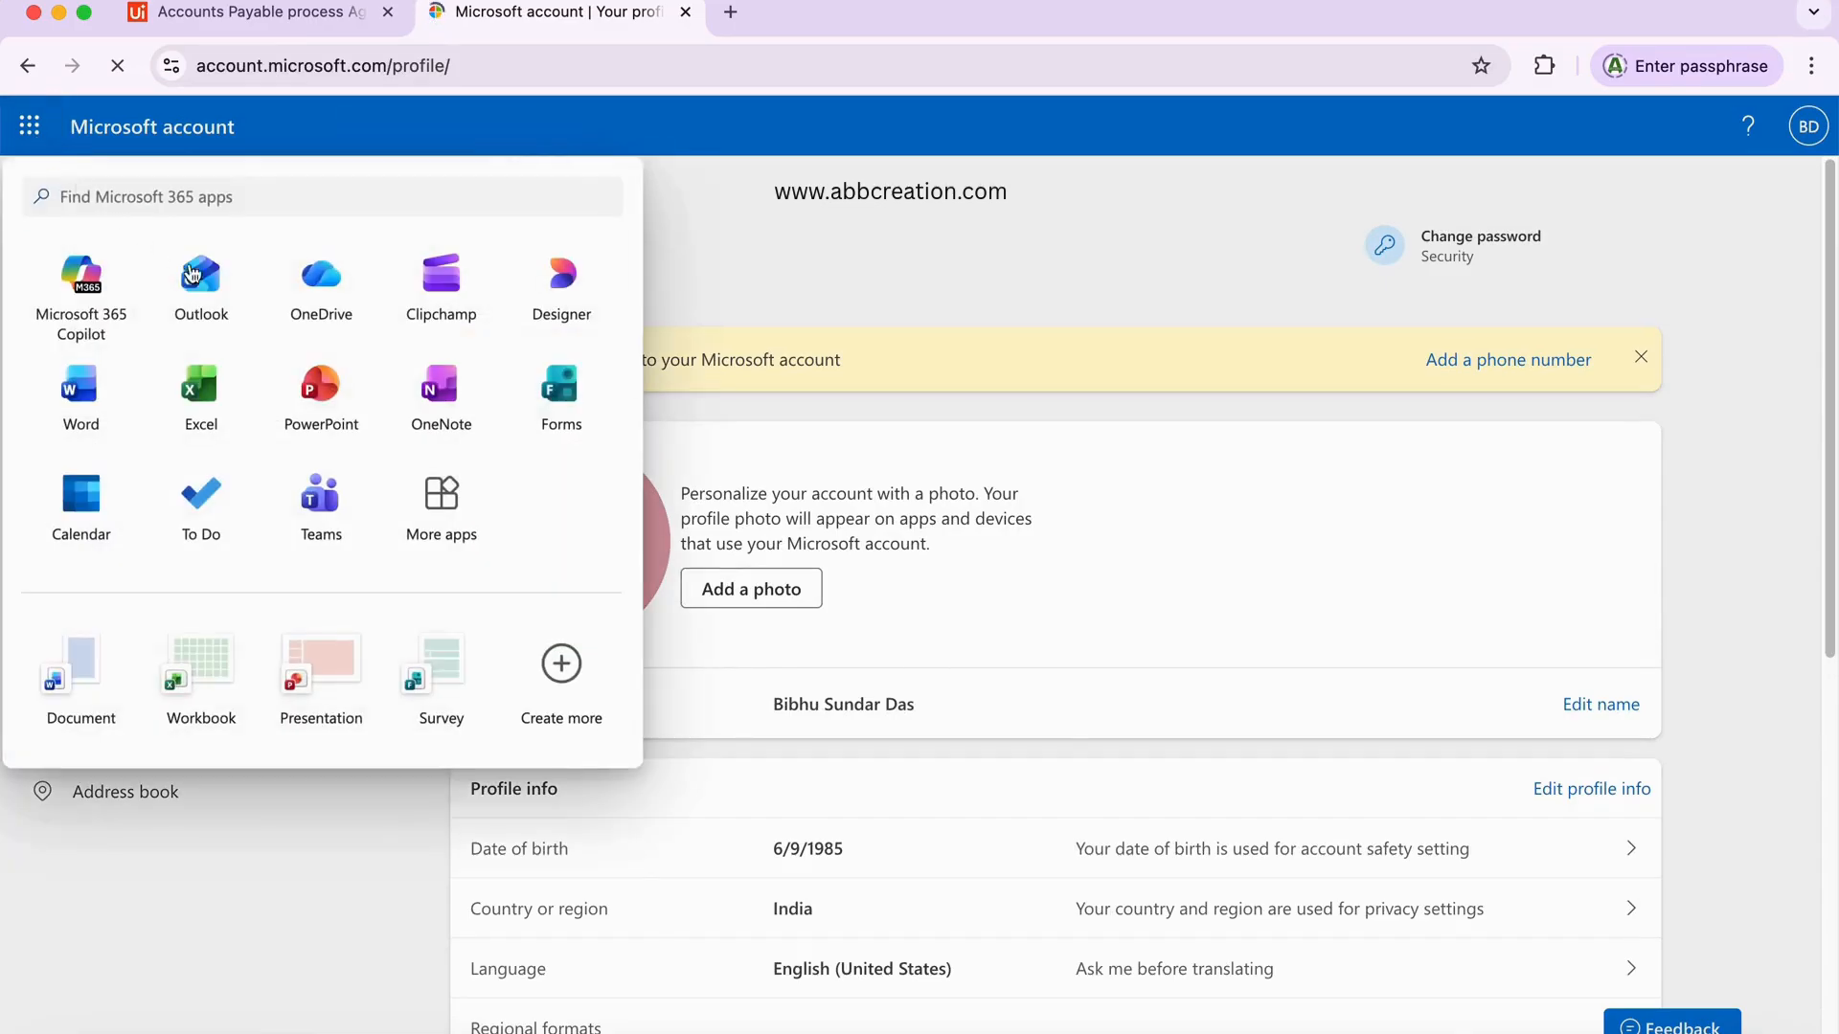
left_click(201, 284)
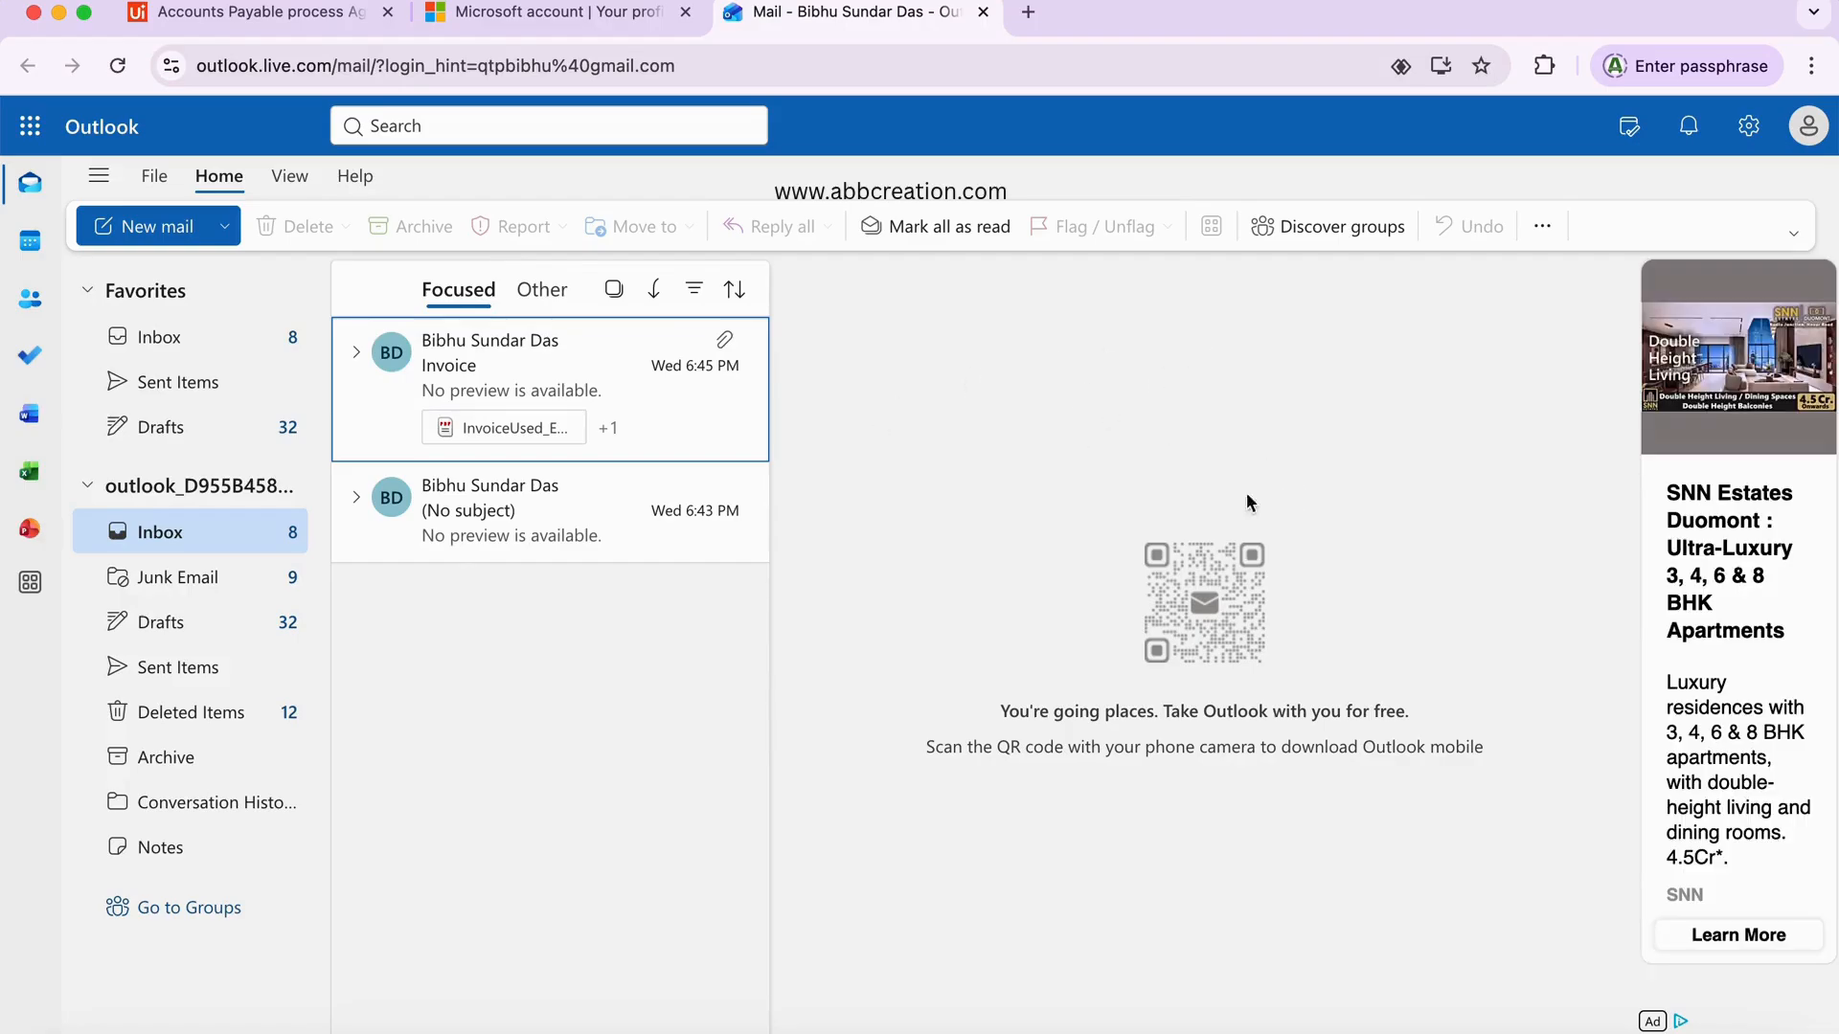
- Open the Invoice email in the focused inbox and mark it as unread
left_click(168, 345)
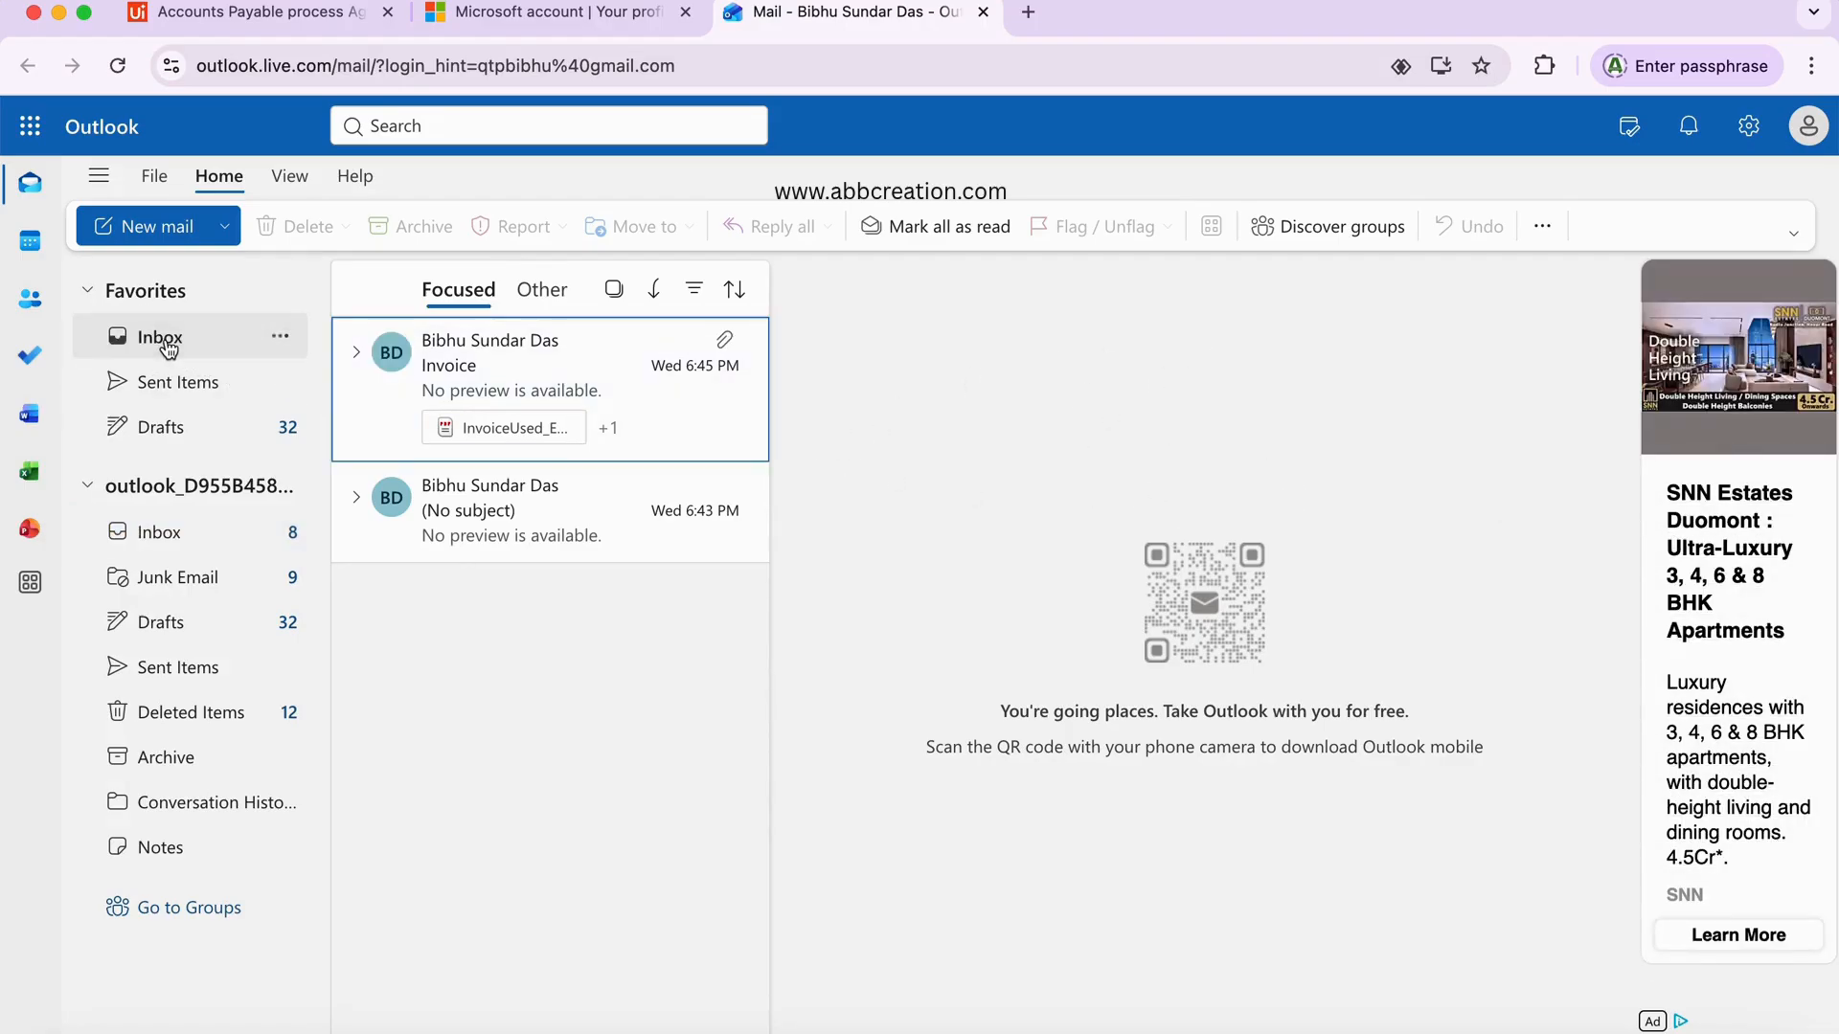
left_click(538, 289)
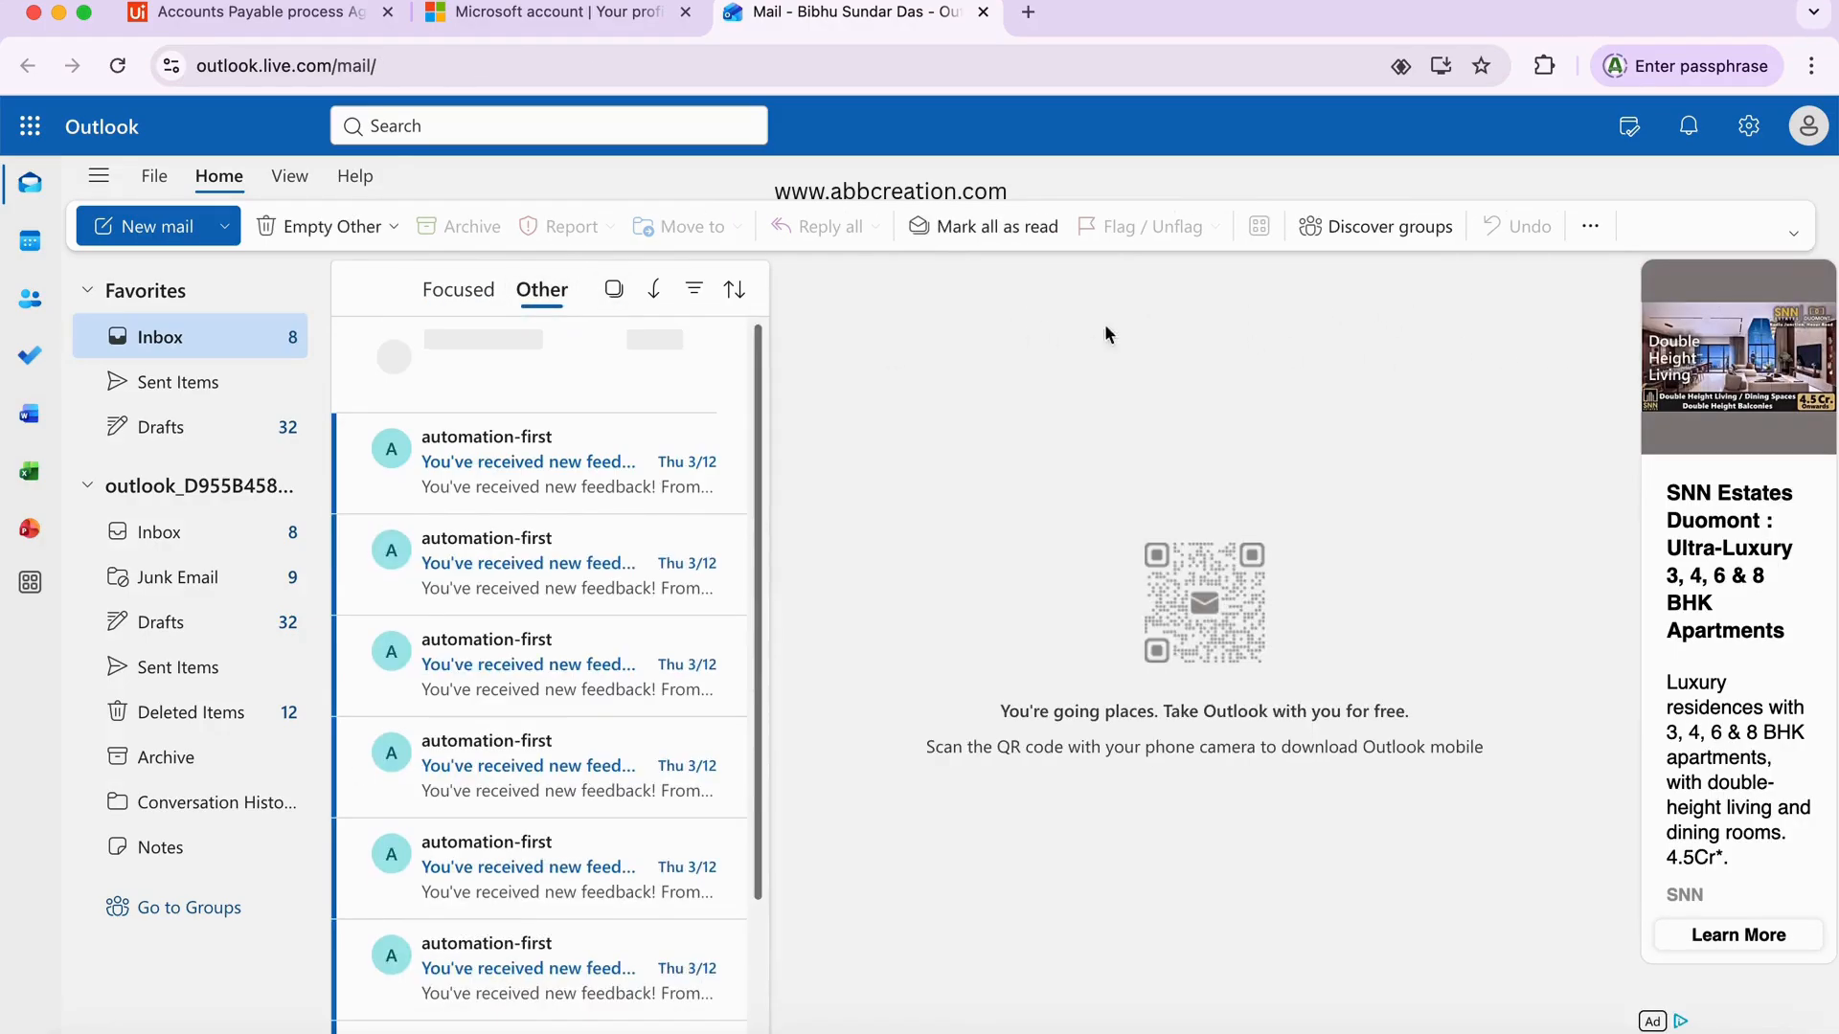
left_click(460, 292)
left_click(478, 496)
left_click(473, 371)
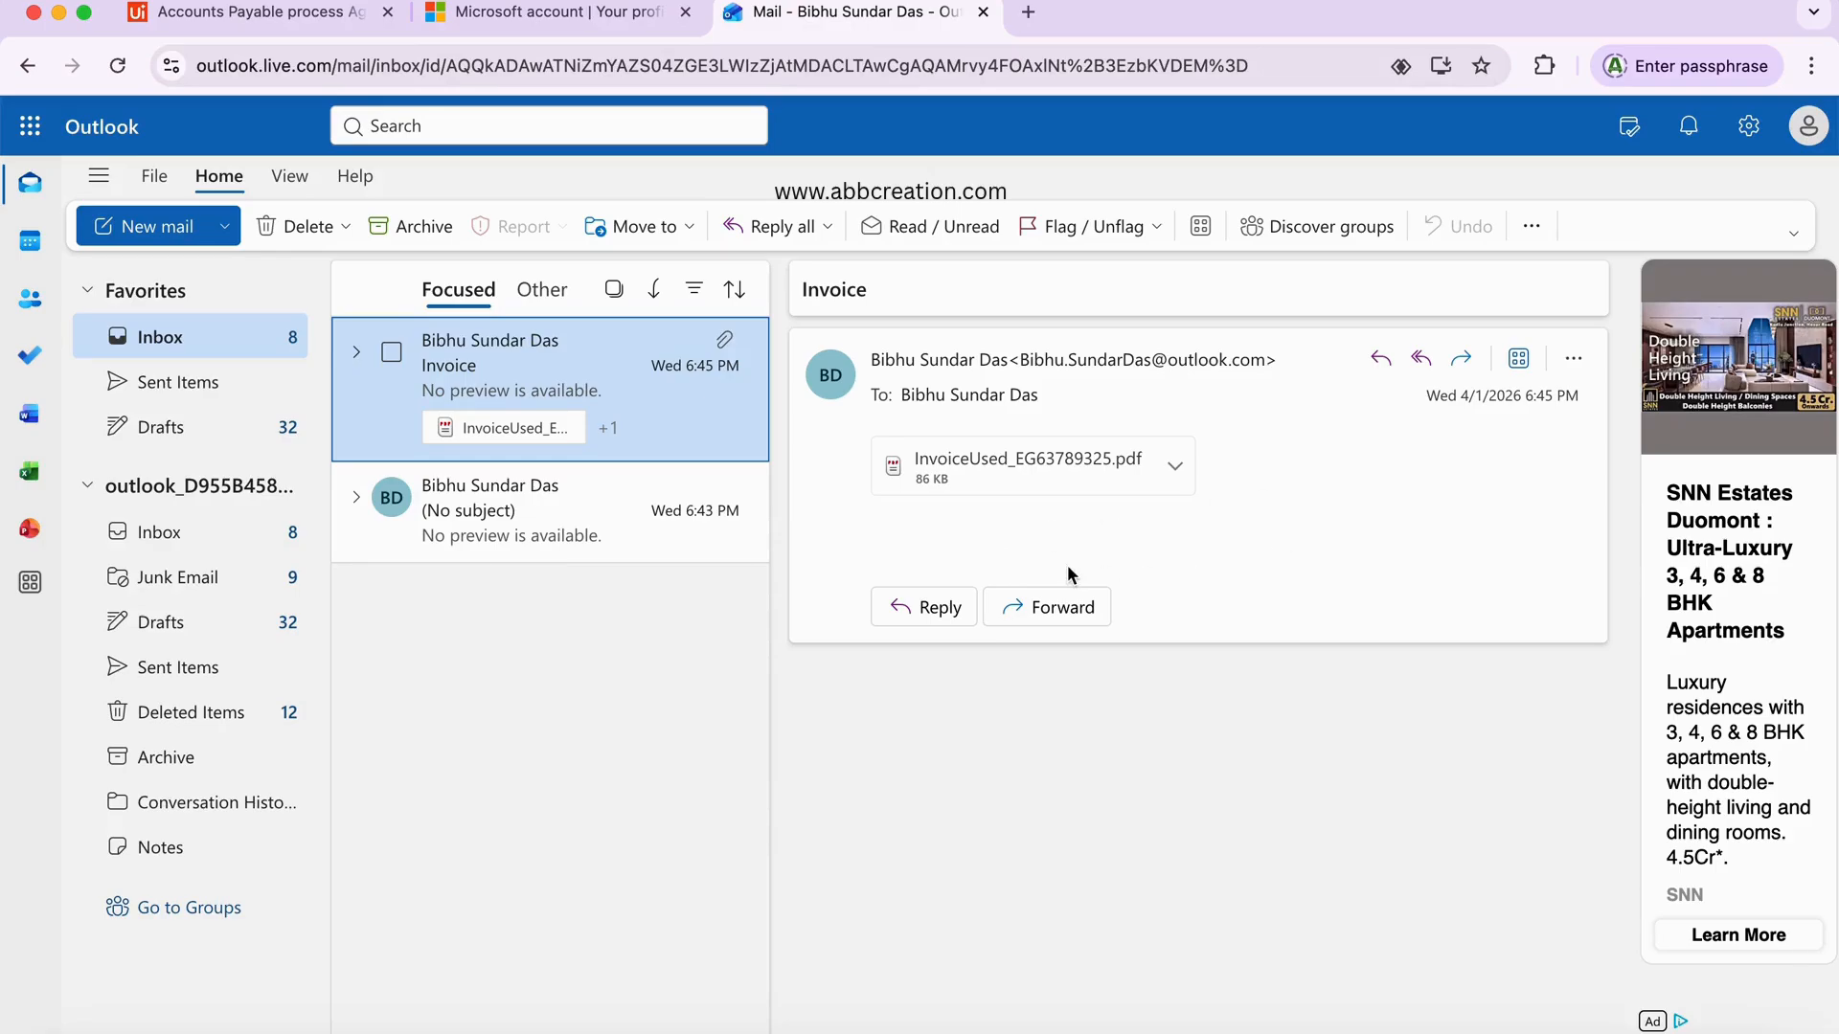
right_click(530, 369)
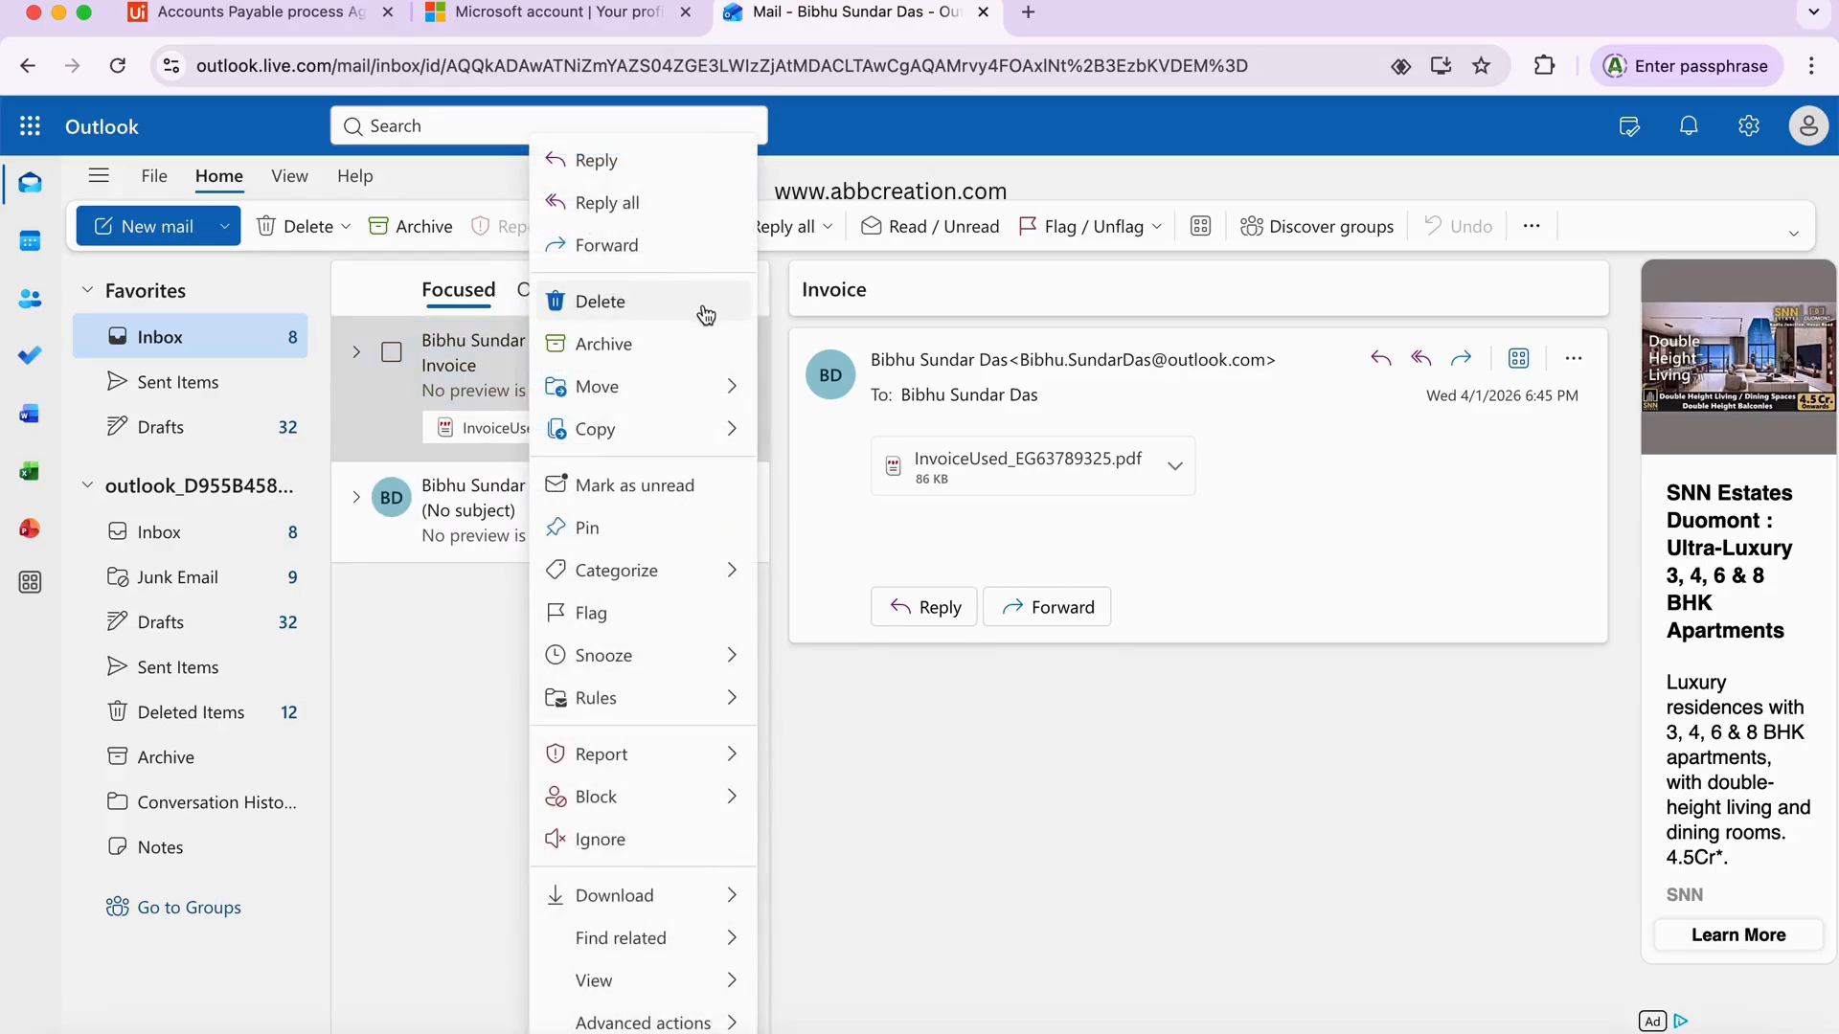
left_click(701, 528)
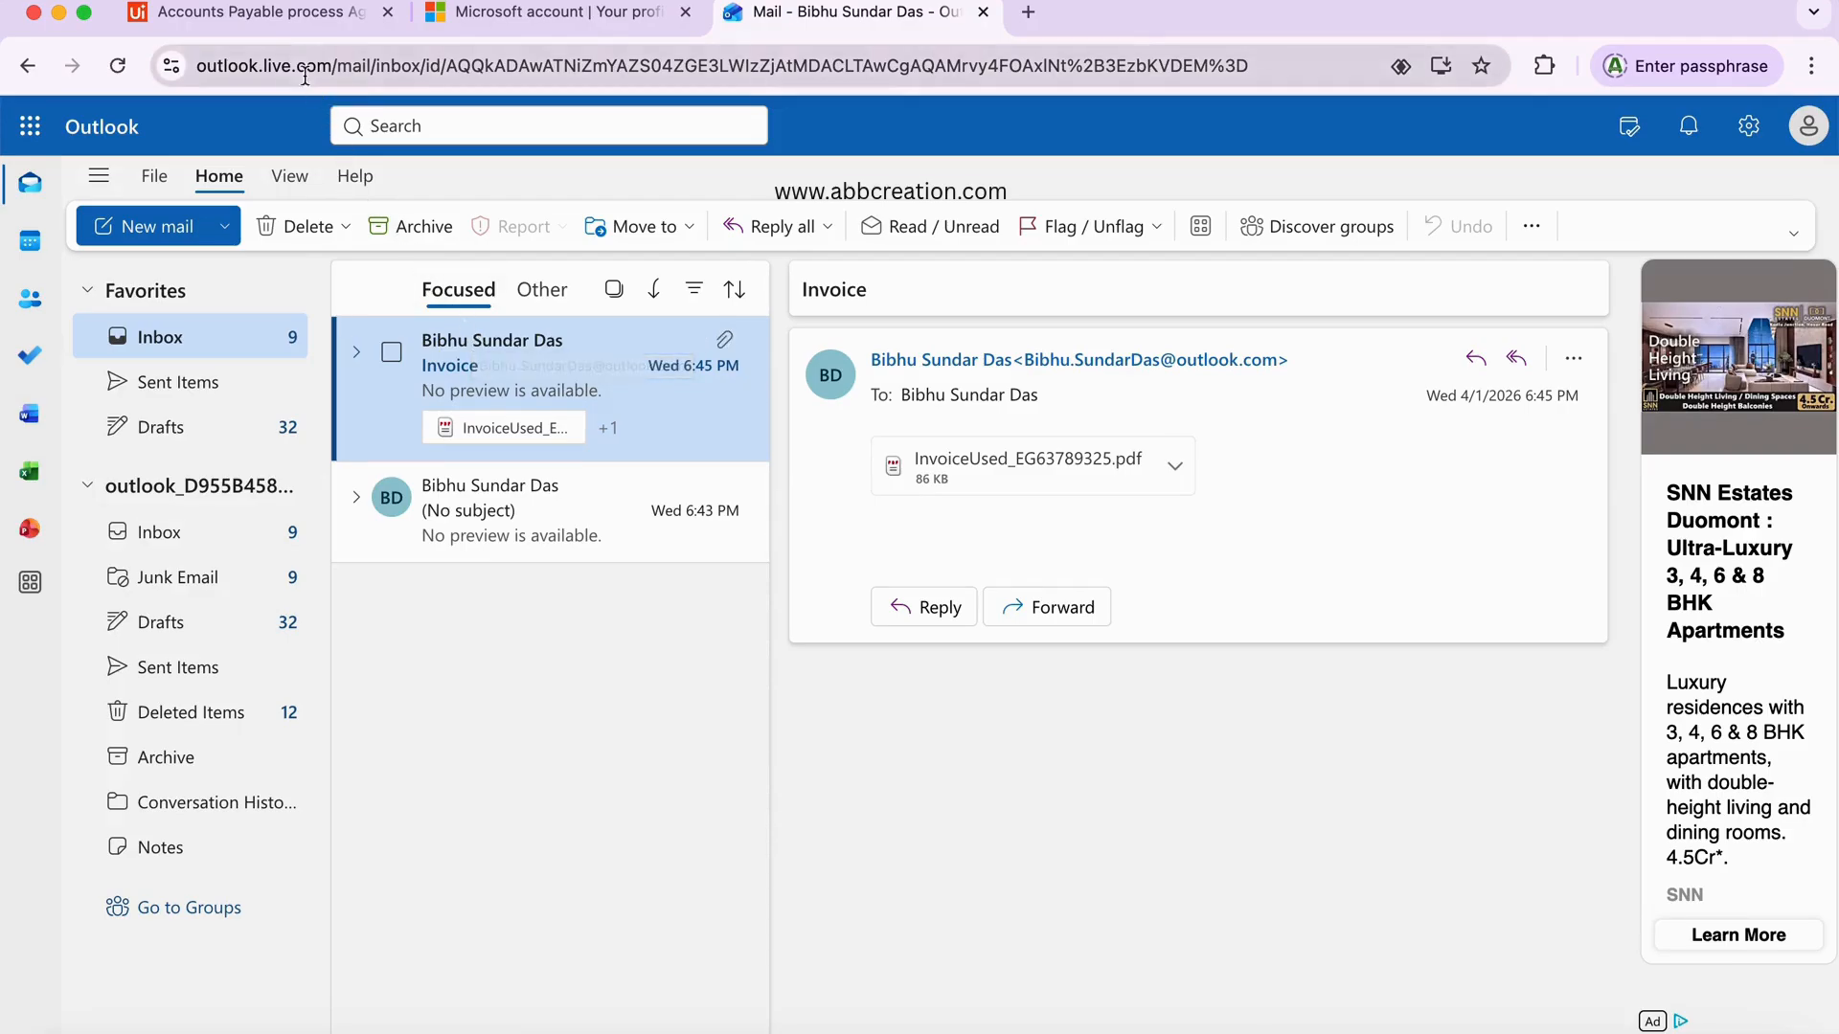
- Switch back to UiPath Studio and review the action and automation configured for the Extract Invoice Info With DU task
left_click(284, 15)
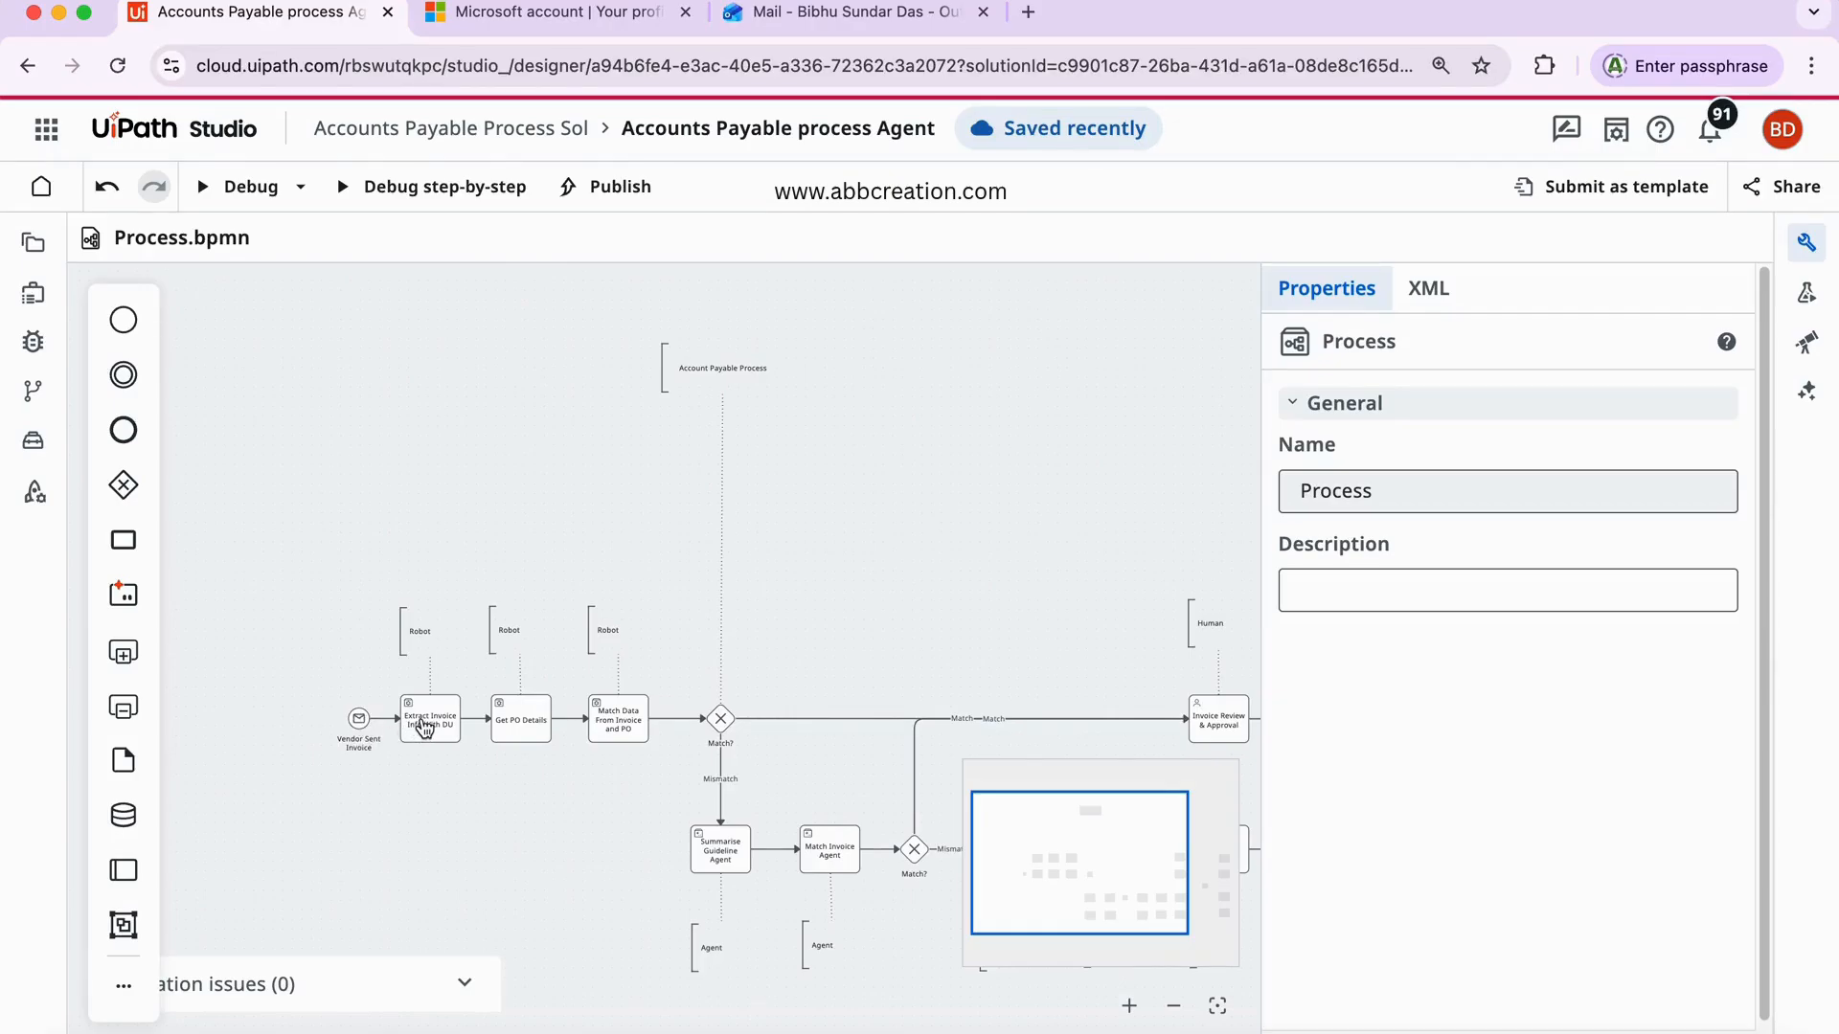
left_click(424, 728)
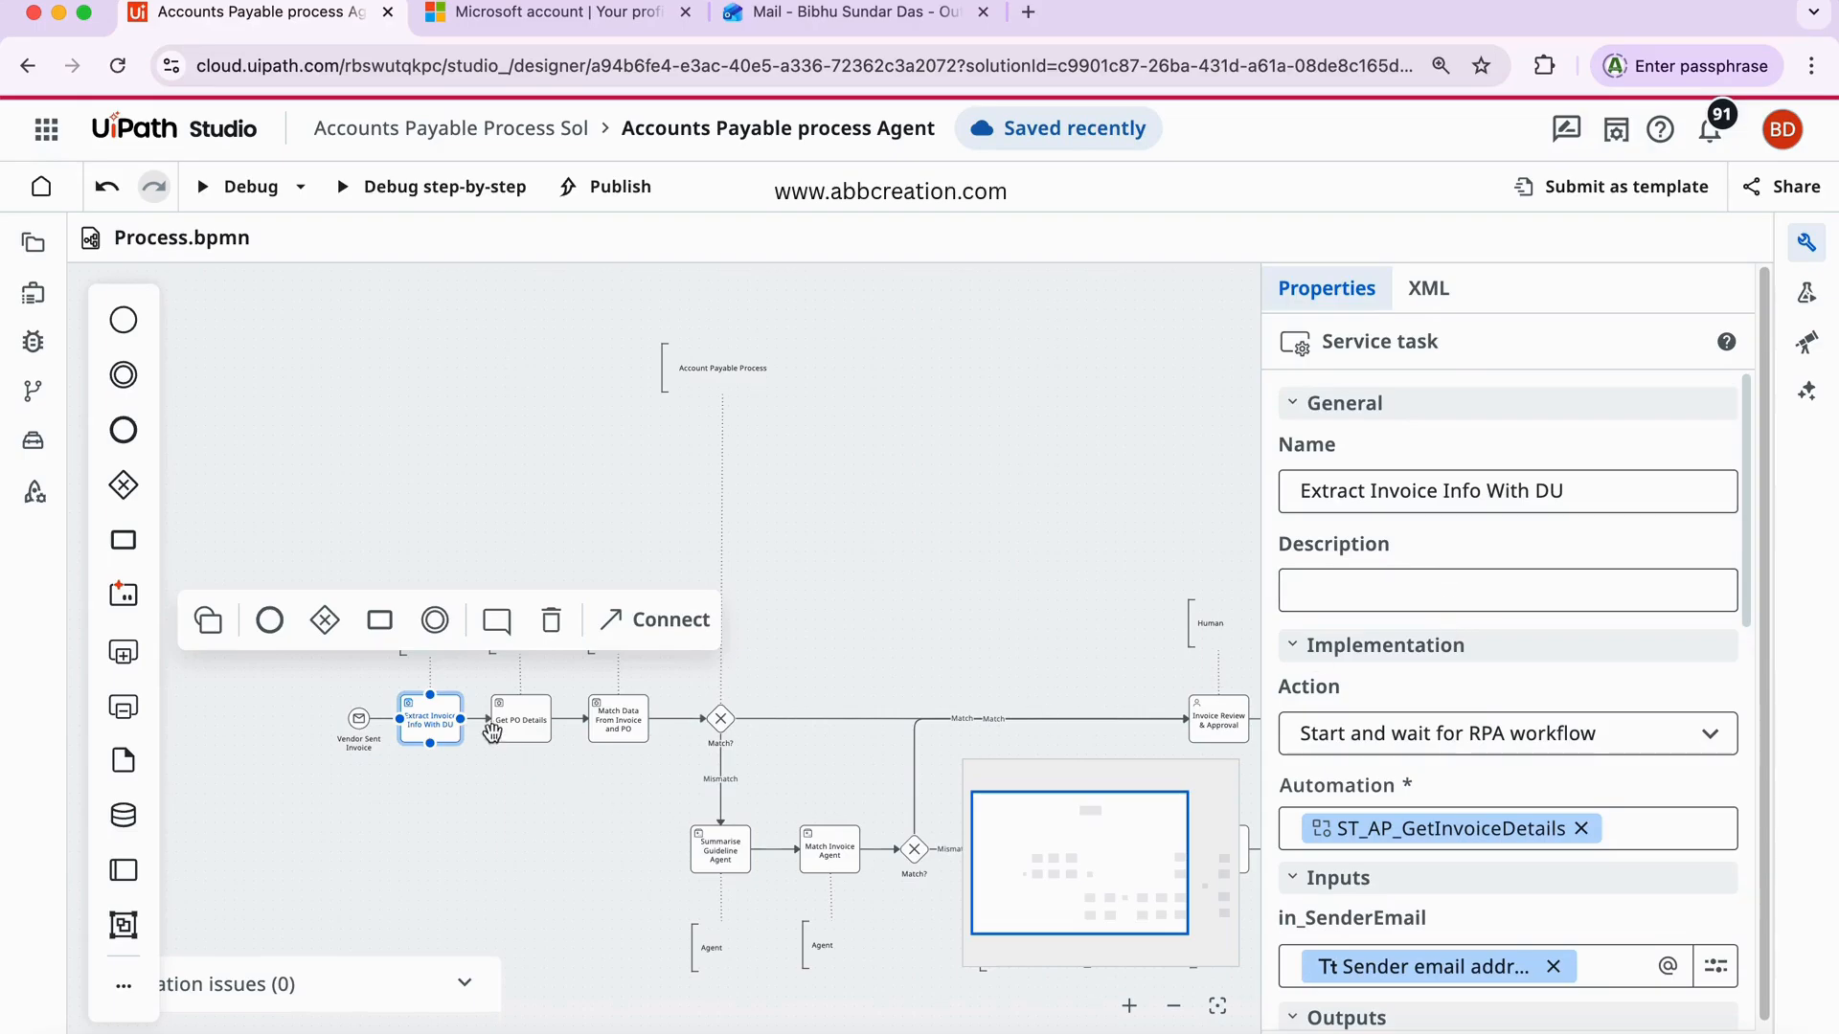
scroll(1580, 607, "down", 3)
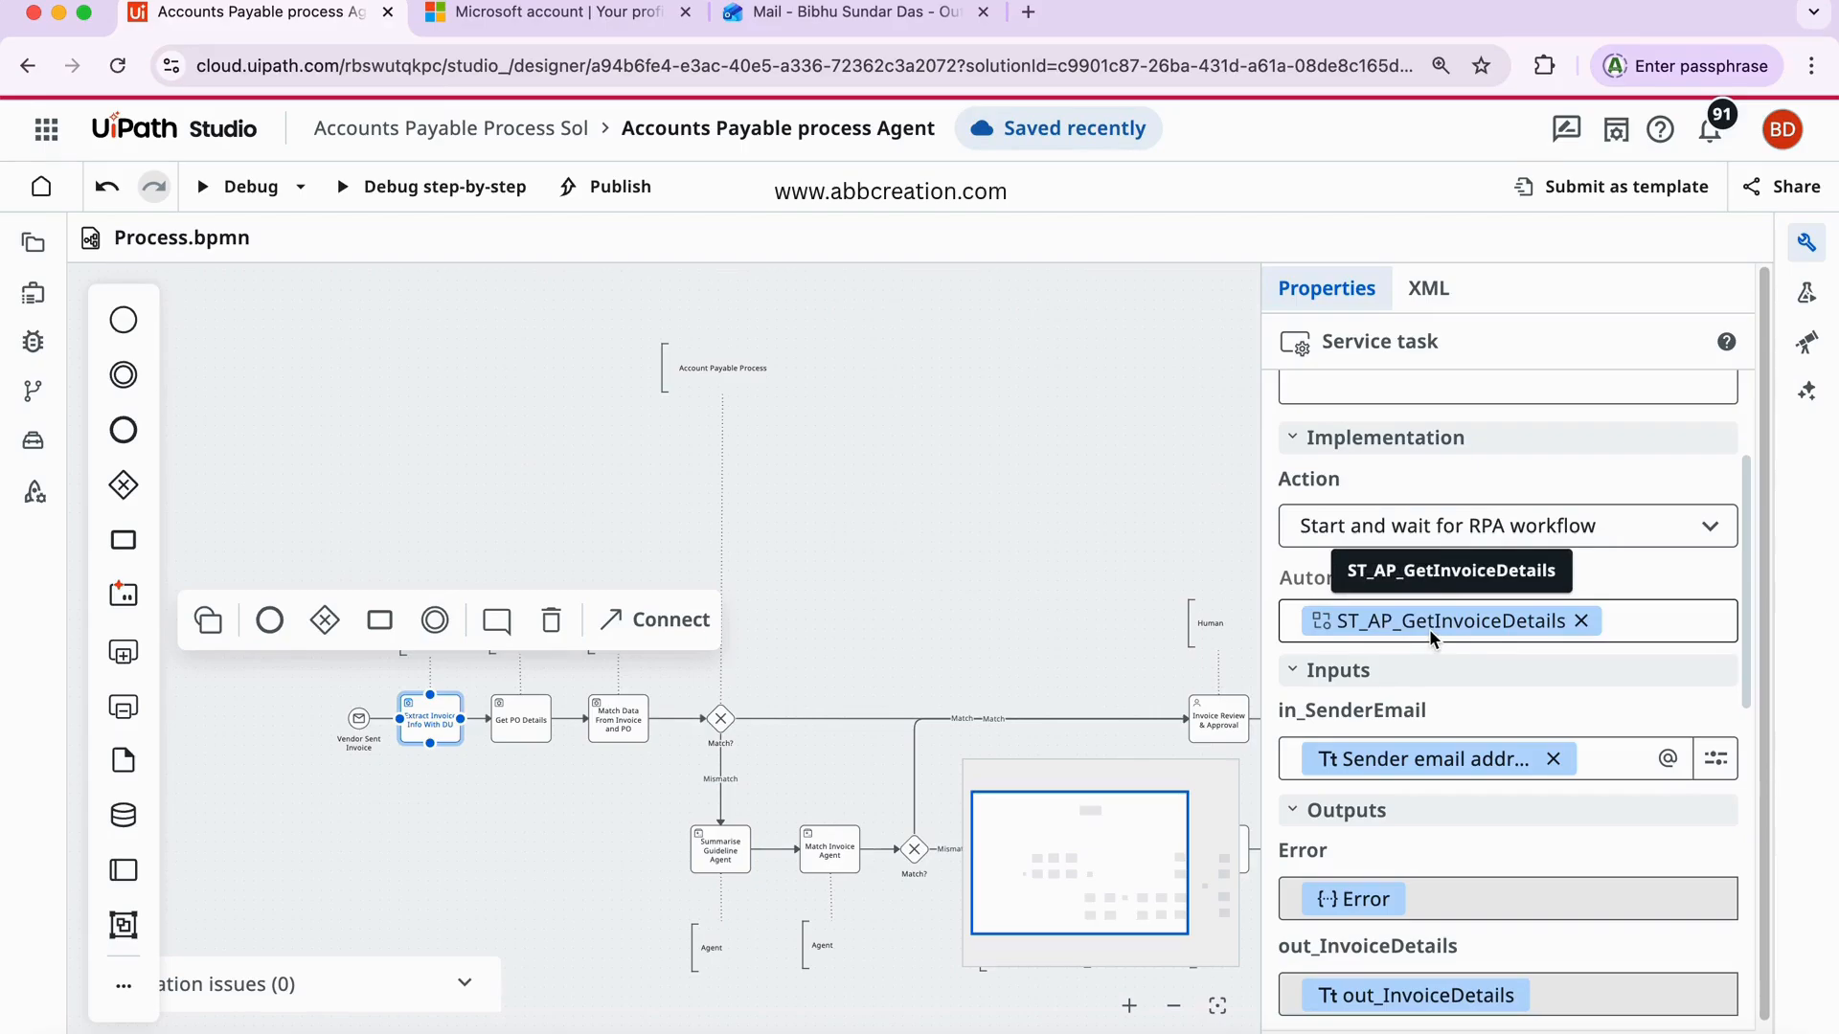
- Switch to the TextEdit notes and look up the Workflow and Agent list
left_click(682, 1031)
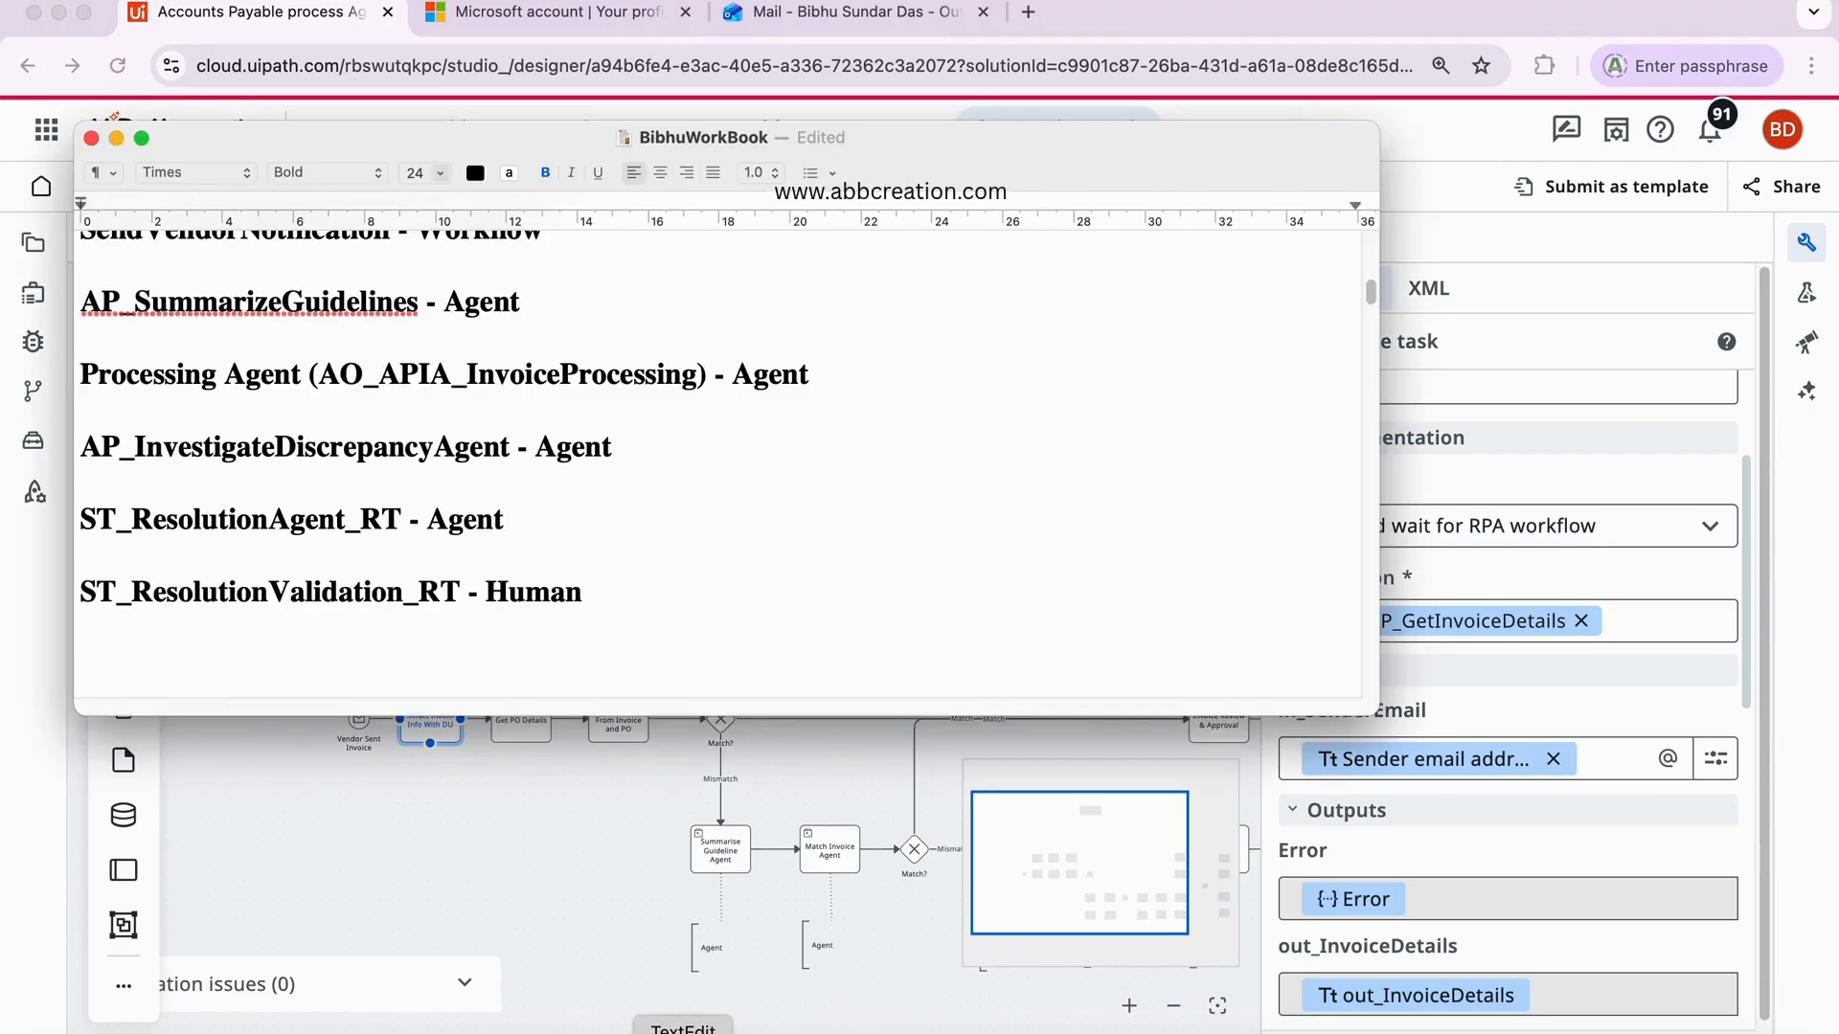
scroll(466, 550, "up", 5)
scroll(466, 551, "up", 2)
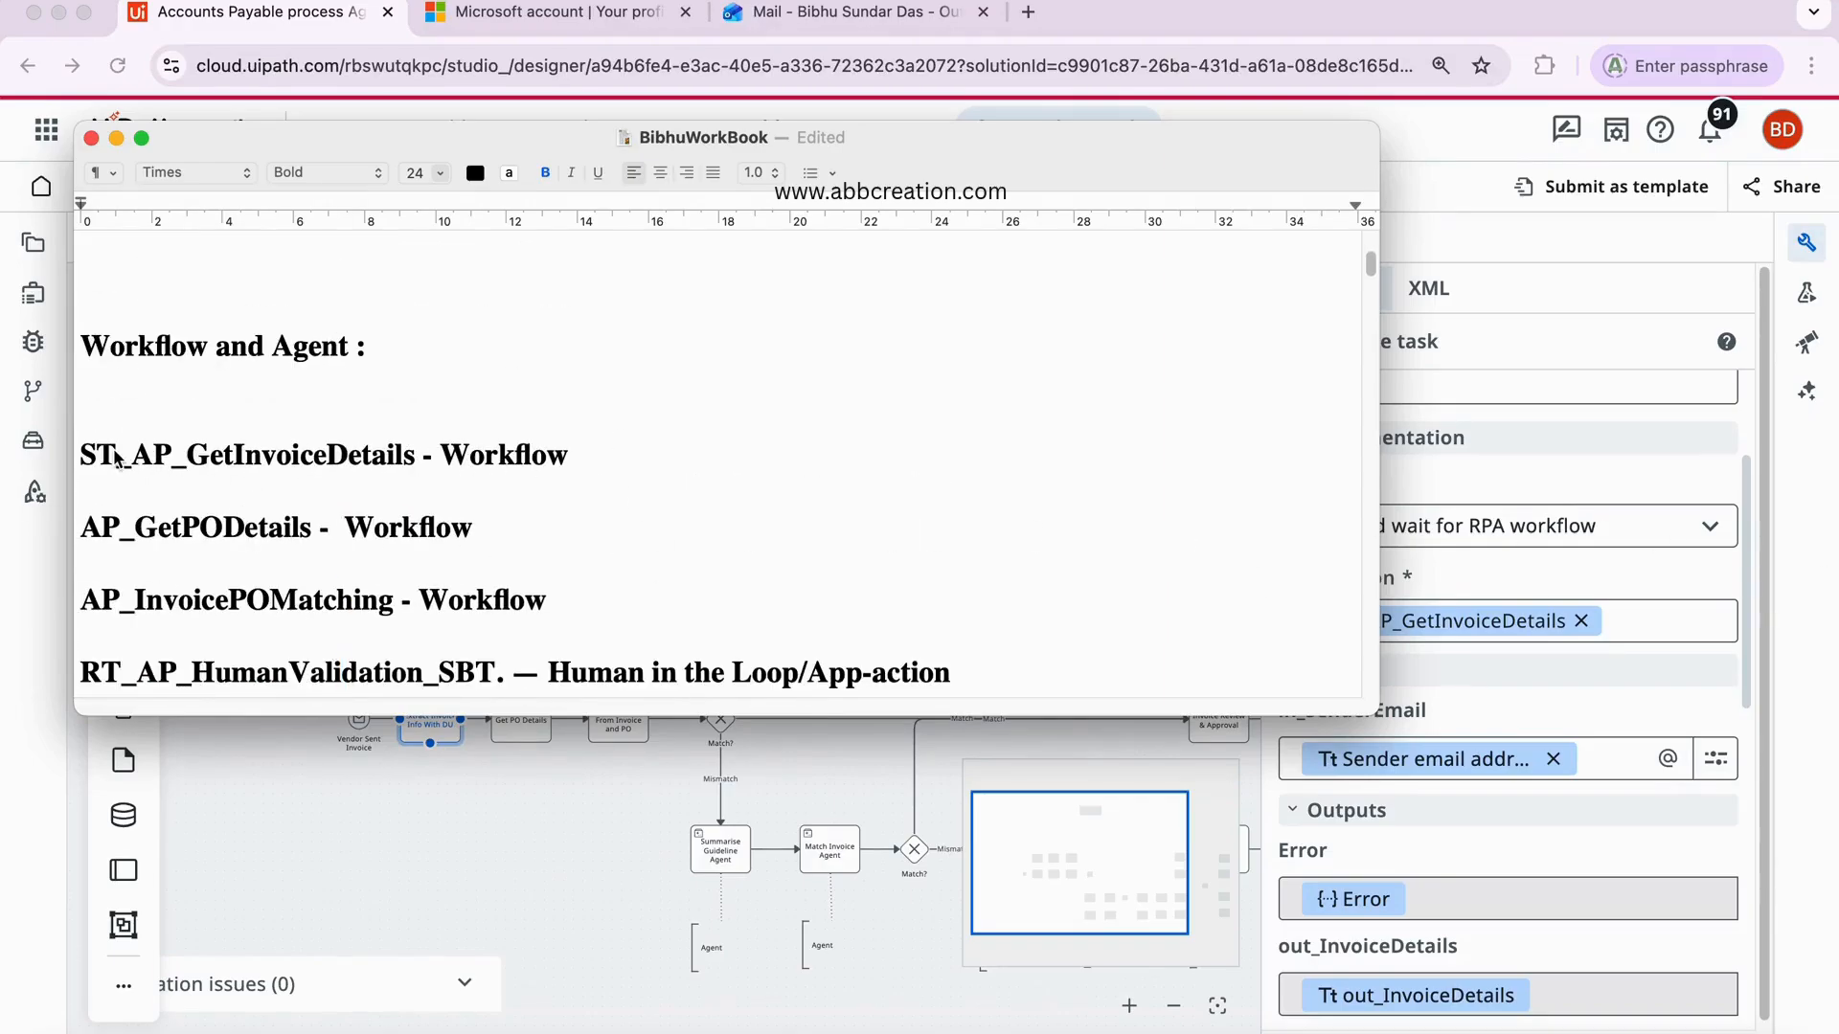
- Return to UiPath Studio and examine the in_SenderEmail input and the outputs of the Extract Invoice Info With DU task
left_click(1640, 630)
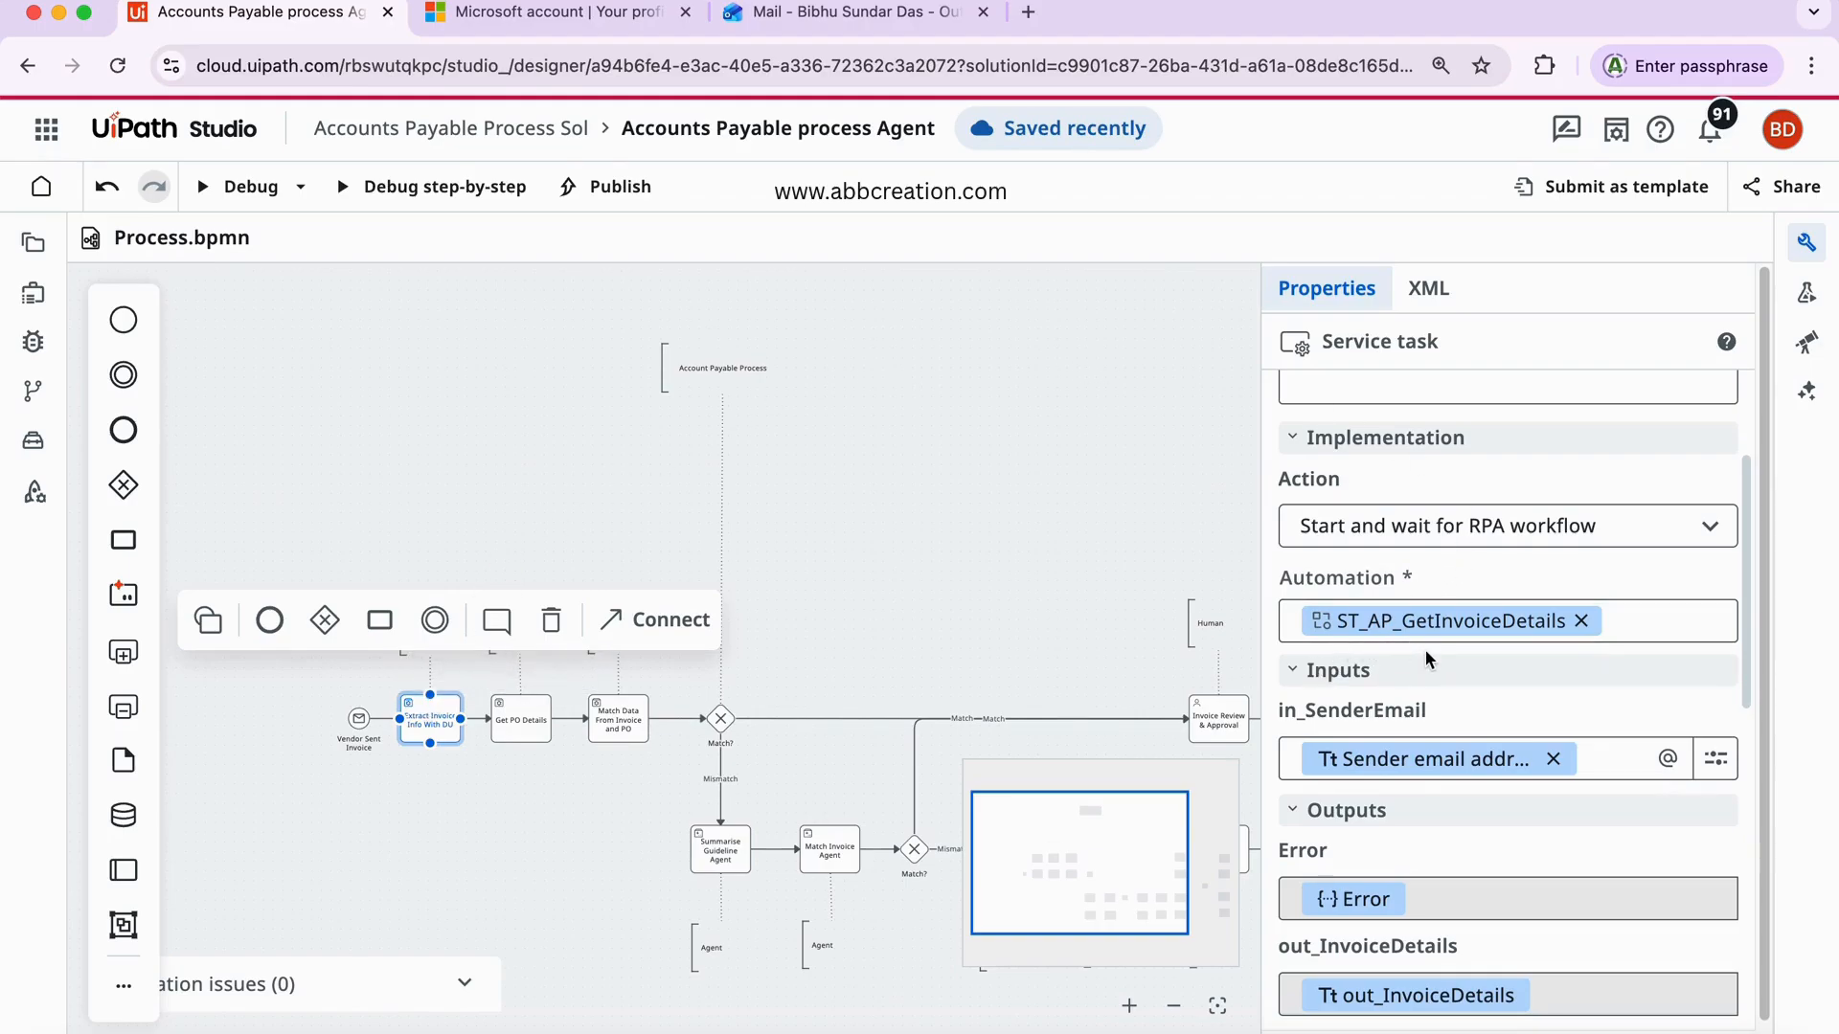
scroll(1423, 647, "down", 3)
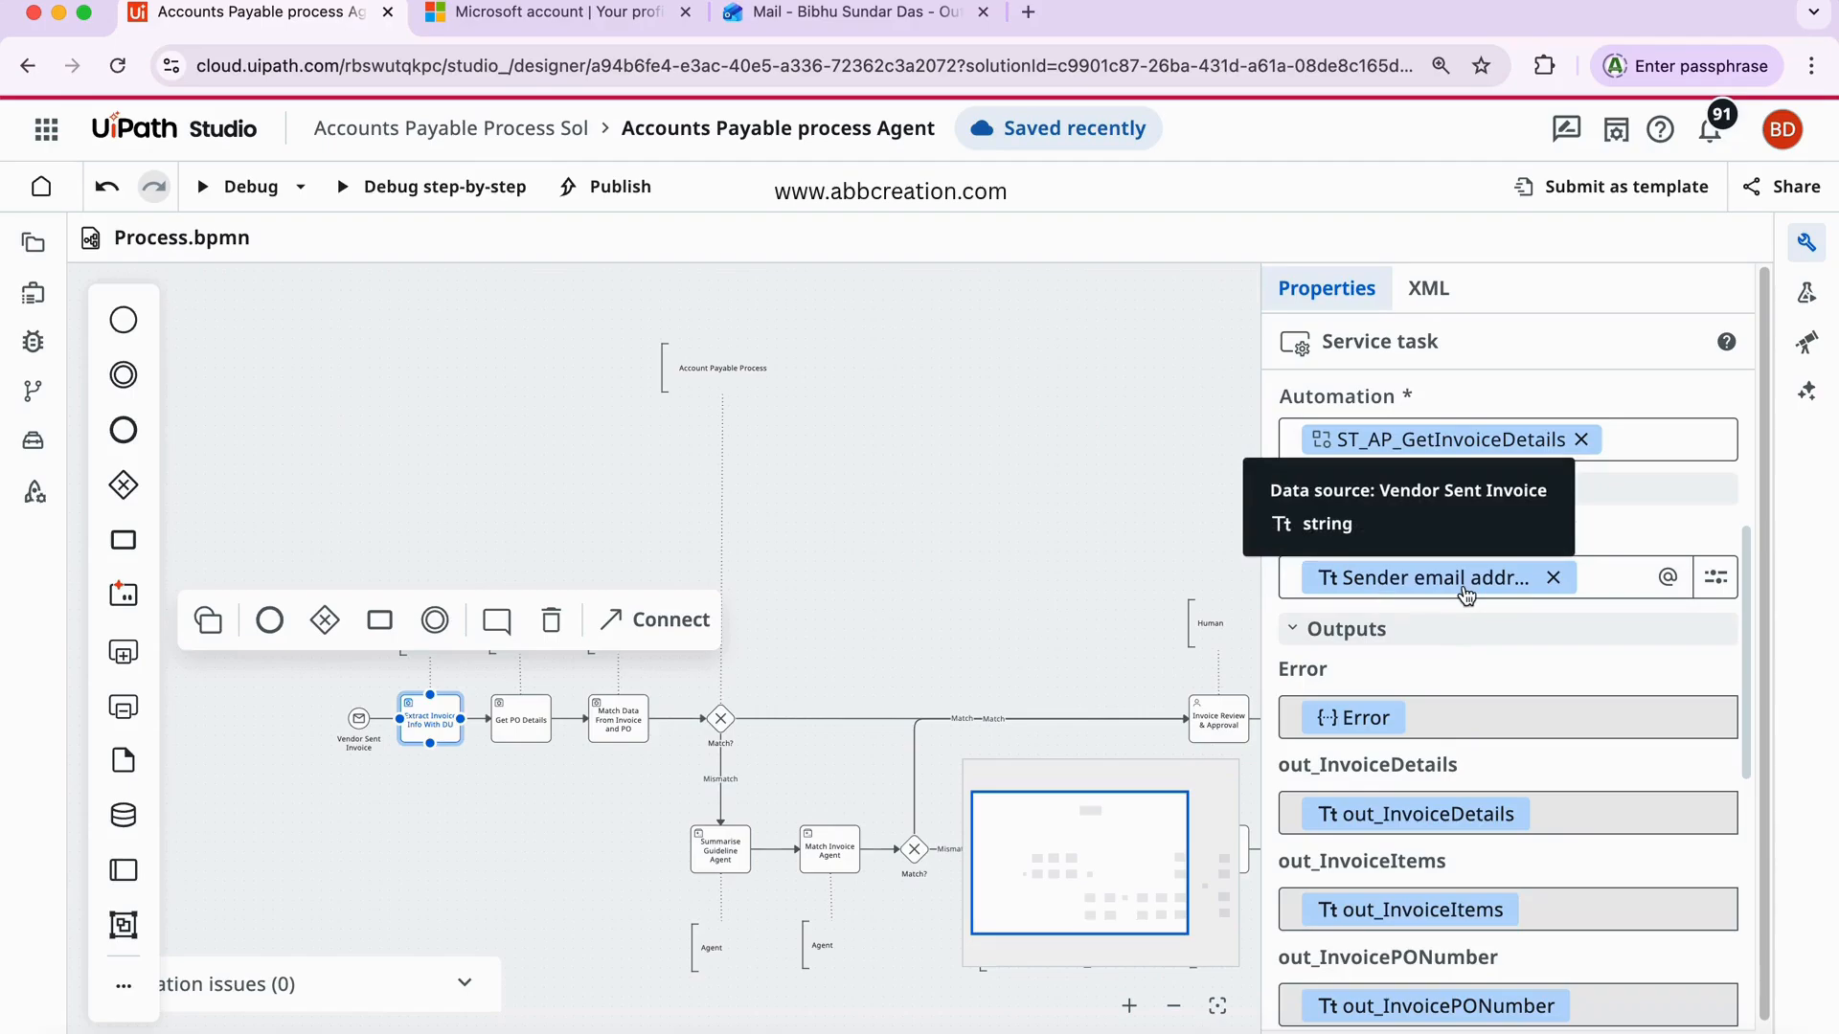
scroll(1475, 716, "down", 1)
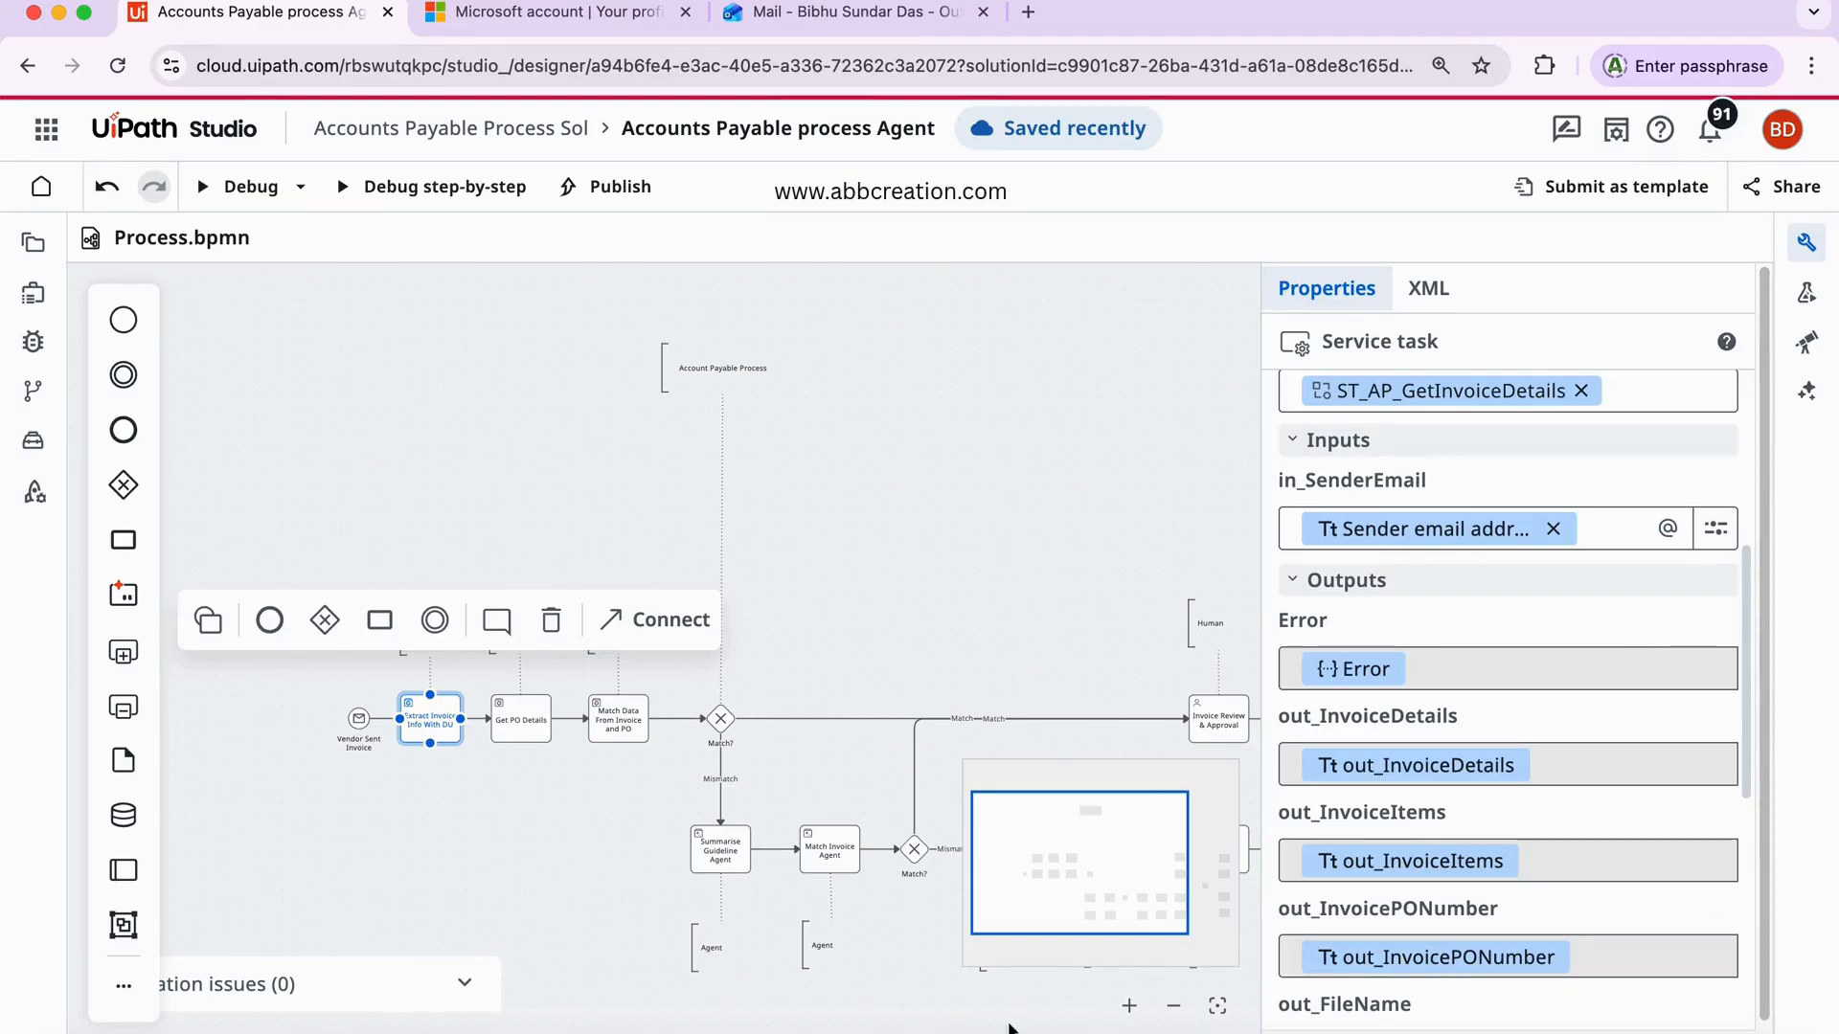
- Reopen the accounts payable solution from the projects list and open its ST_AP_GetInvoiceDetails workflow
left_click(39, 189)
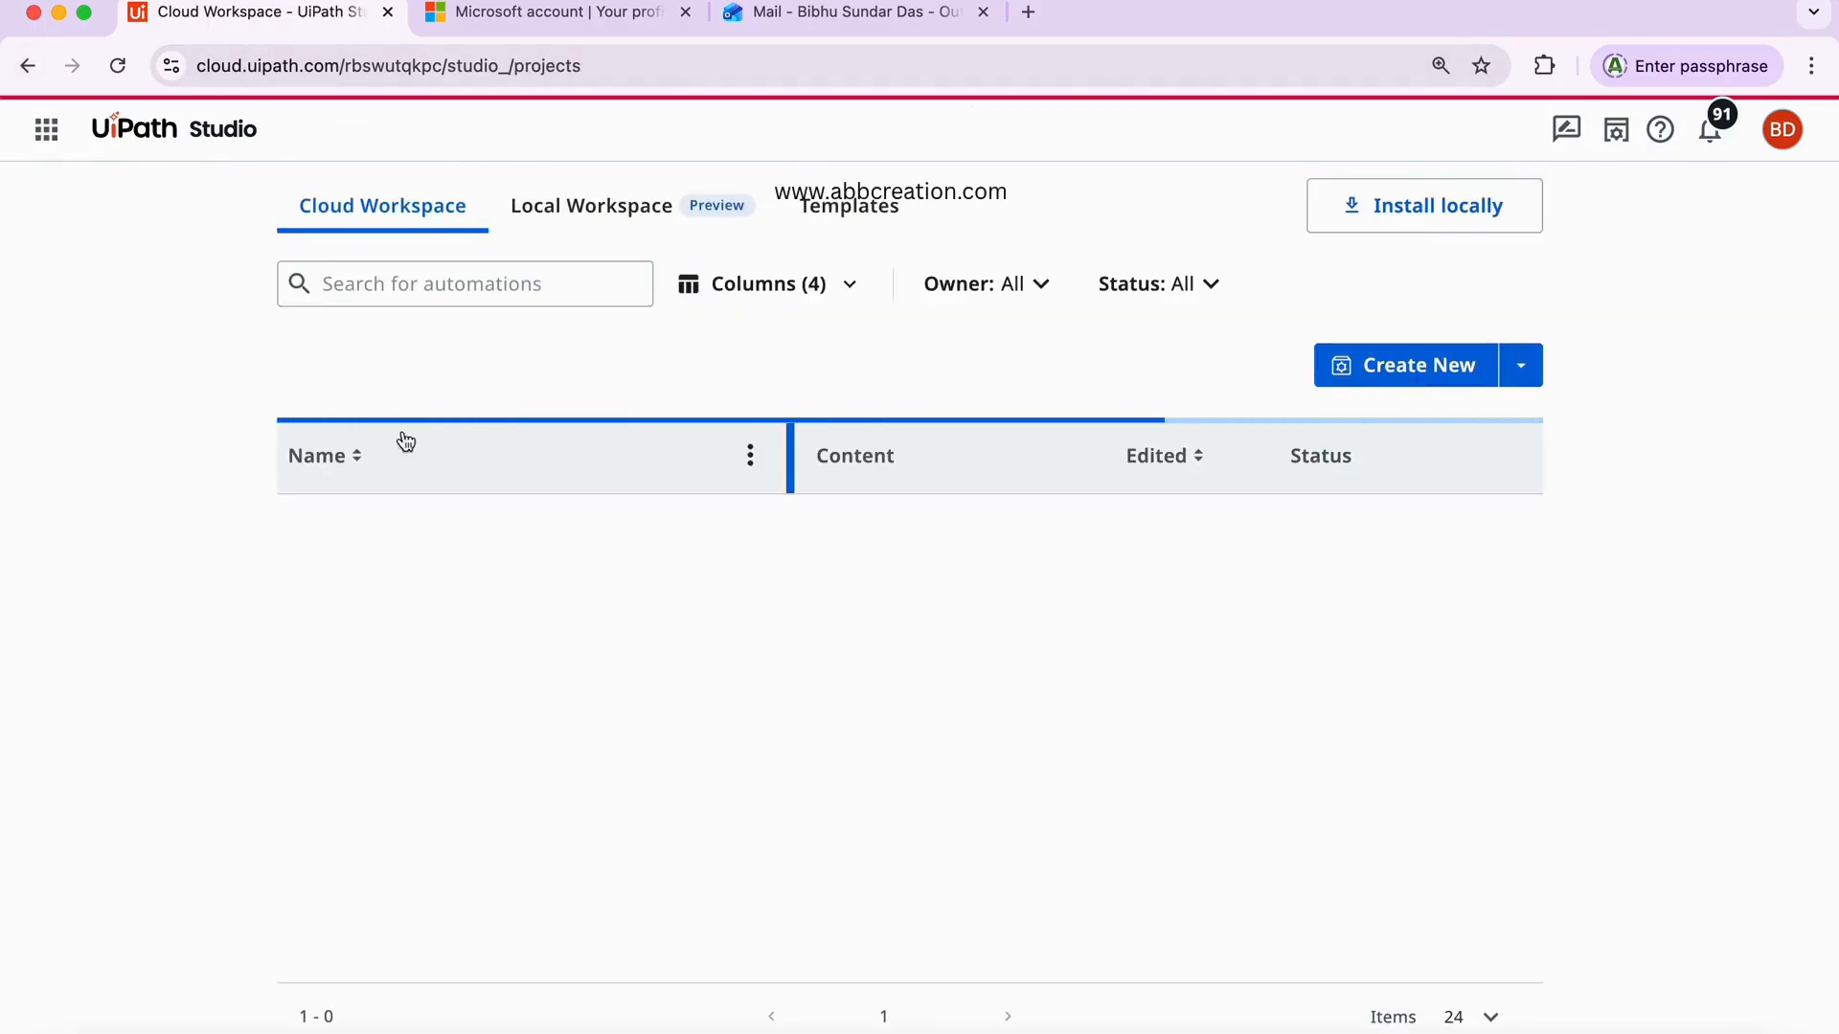
left_click(481, 534)
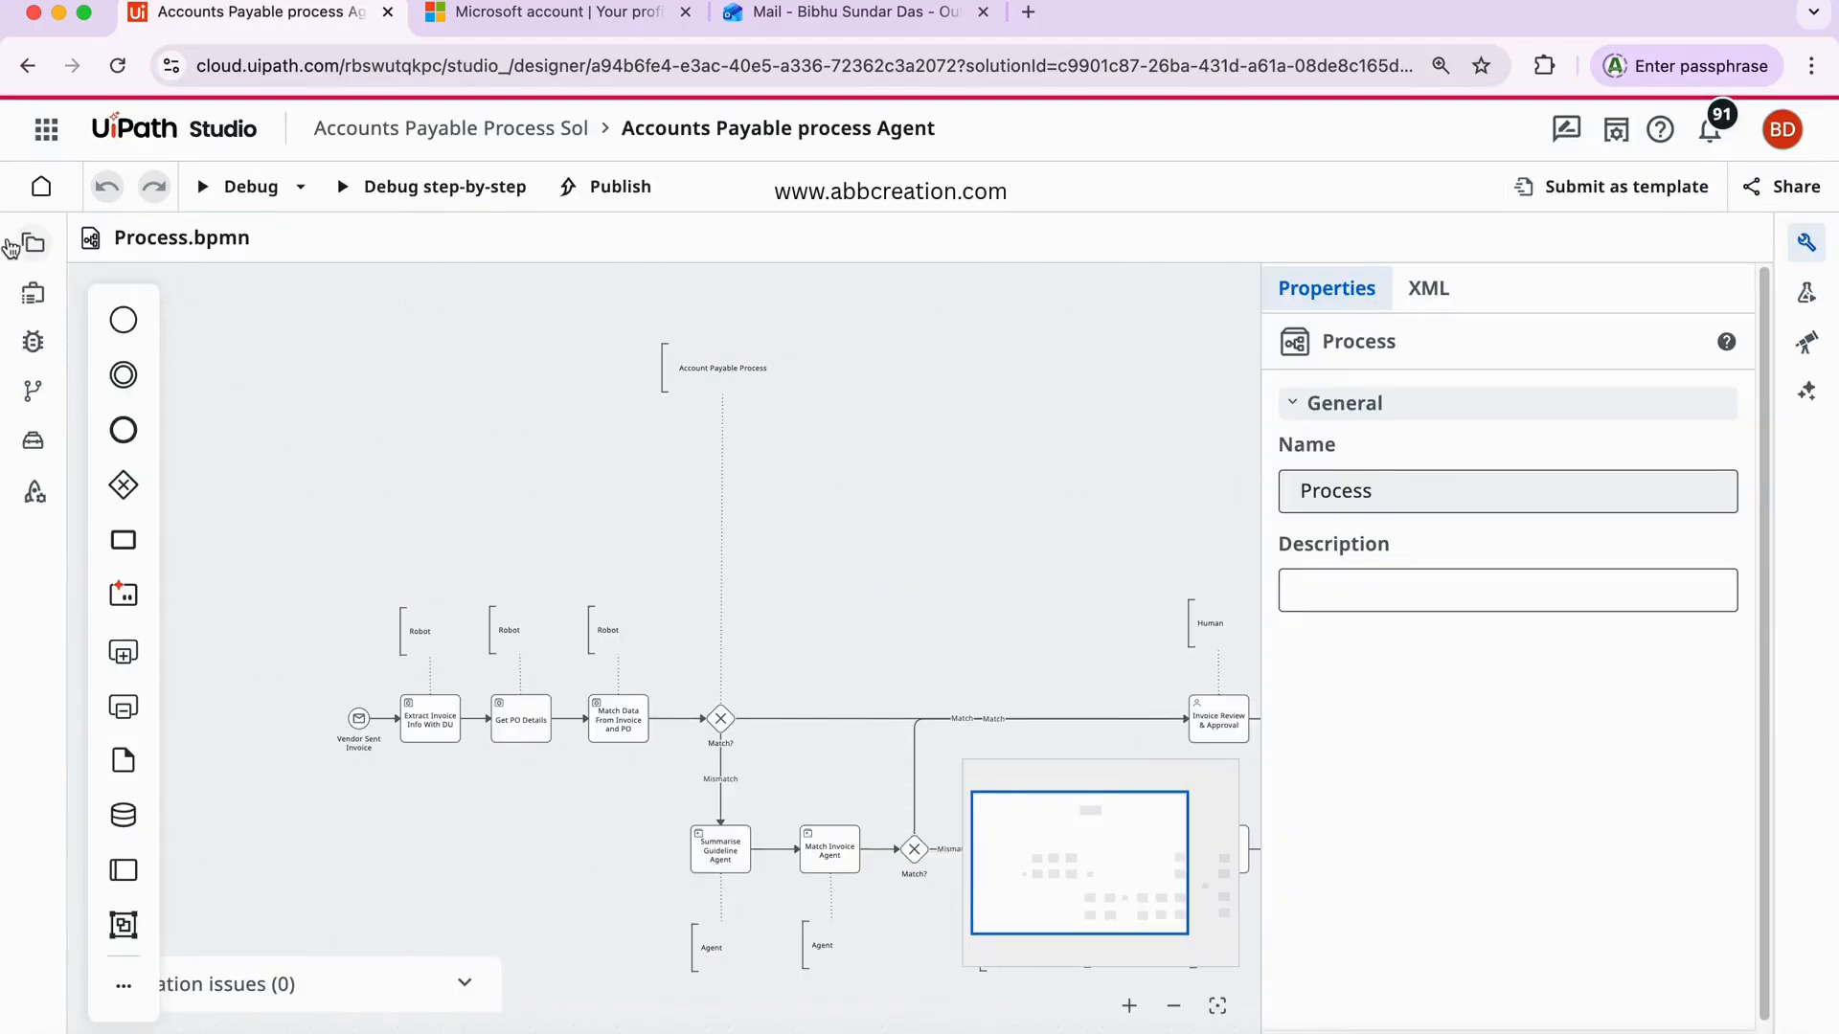
left_click(12, 246)
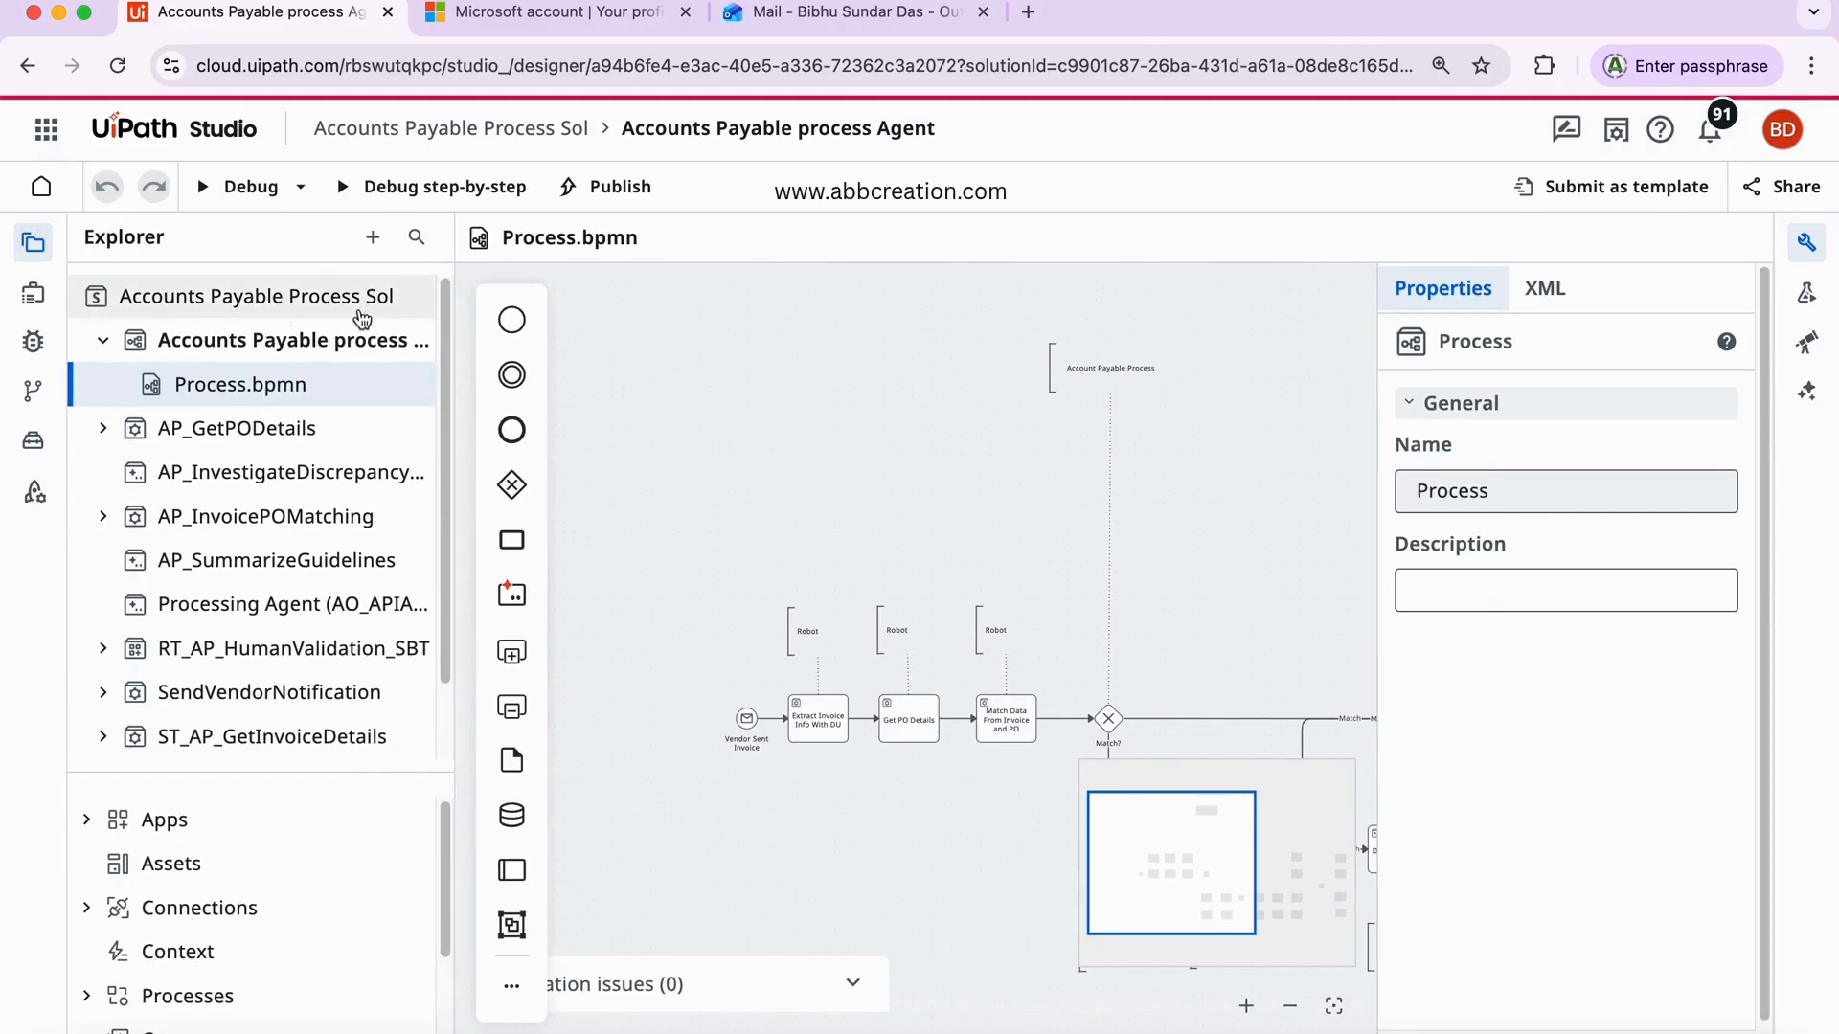
left_click(190, 756)
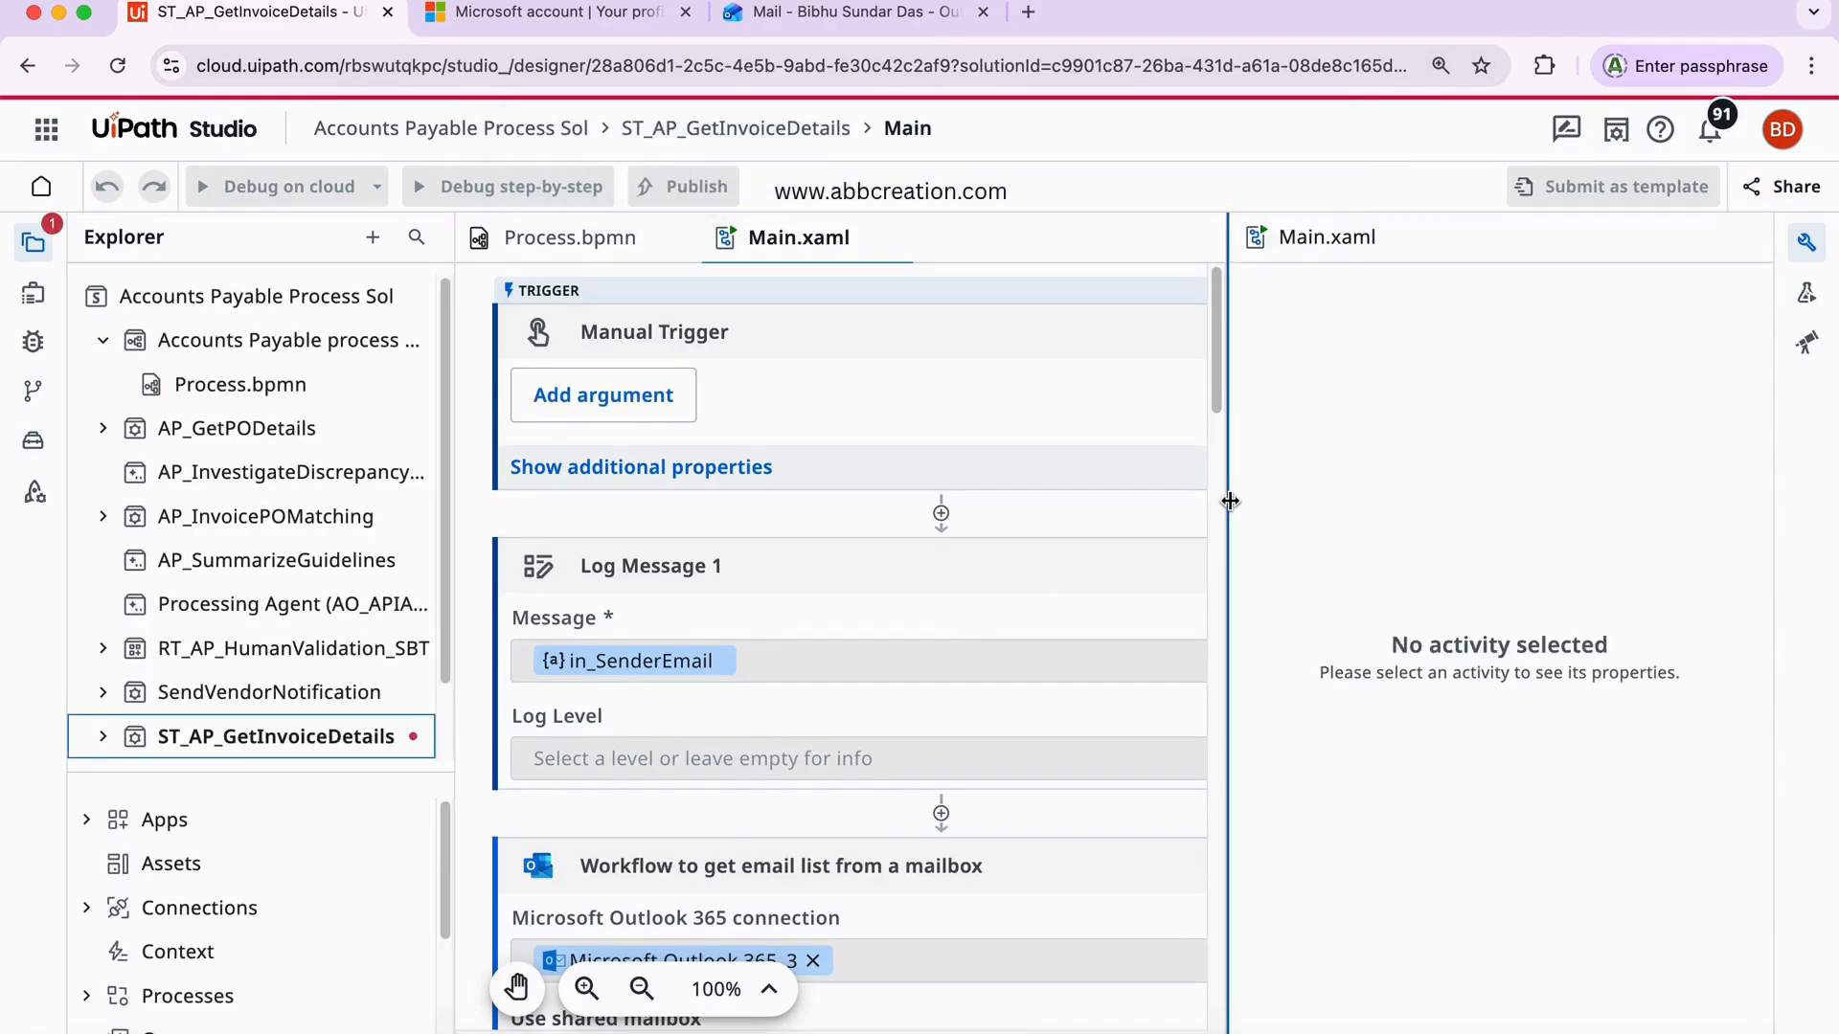
- Hide the activity properties to widen the workflow canvas and display the workflow's variables, inputs and outputs
left_click_drag(1229, 501, 1445, 502)
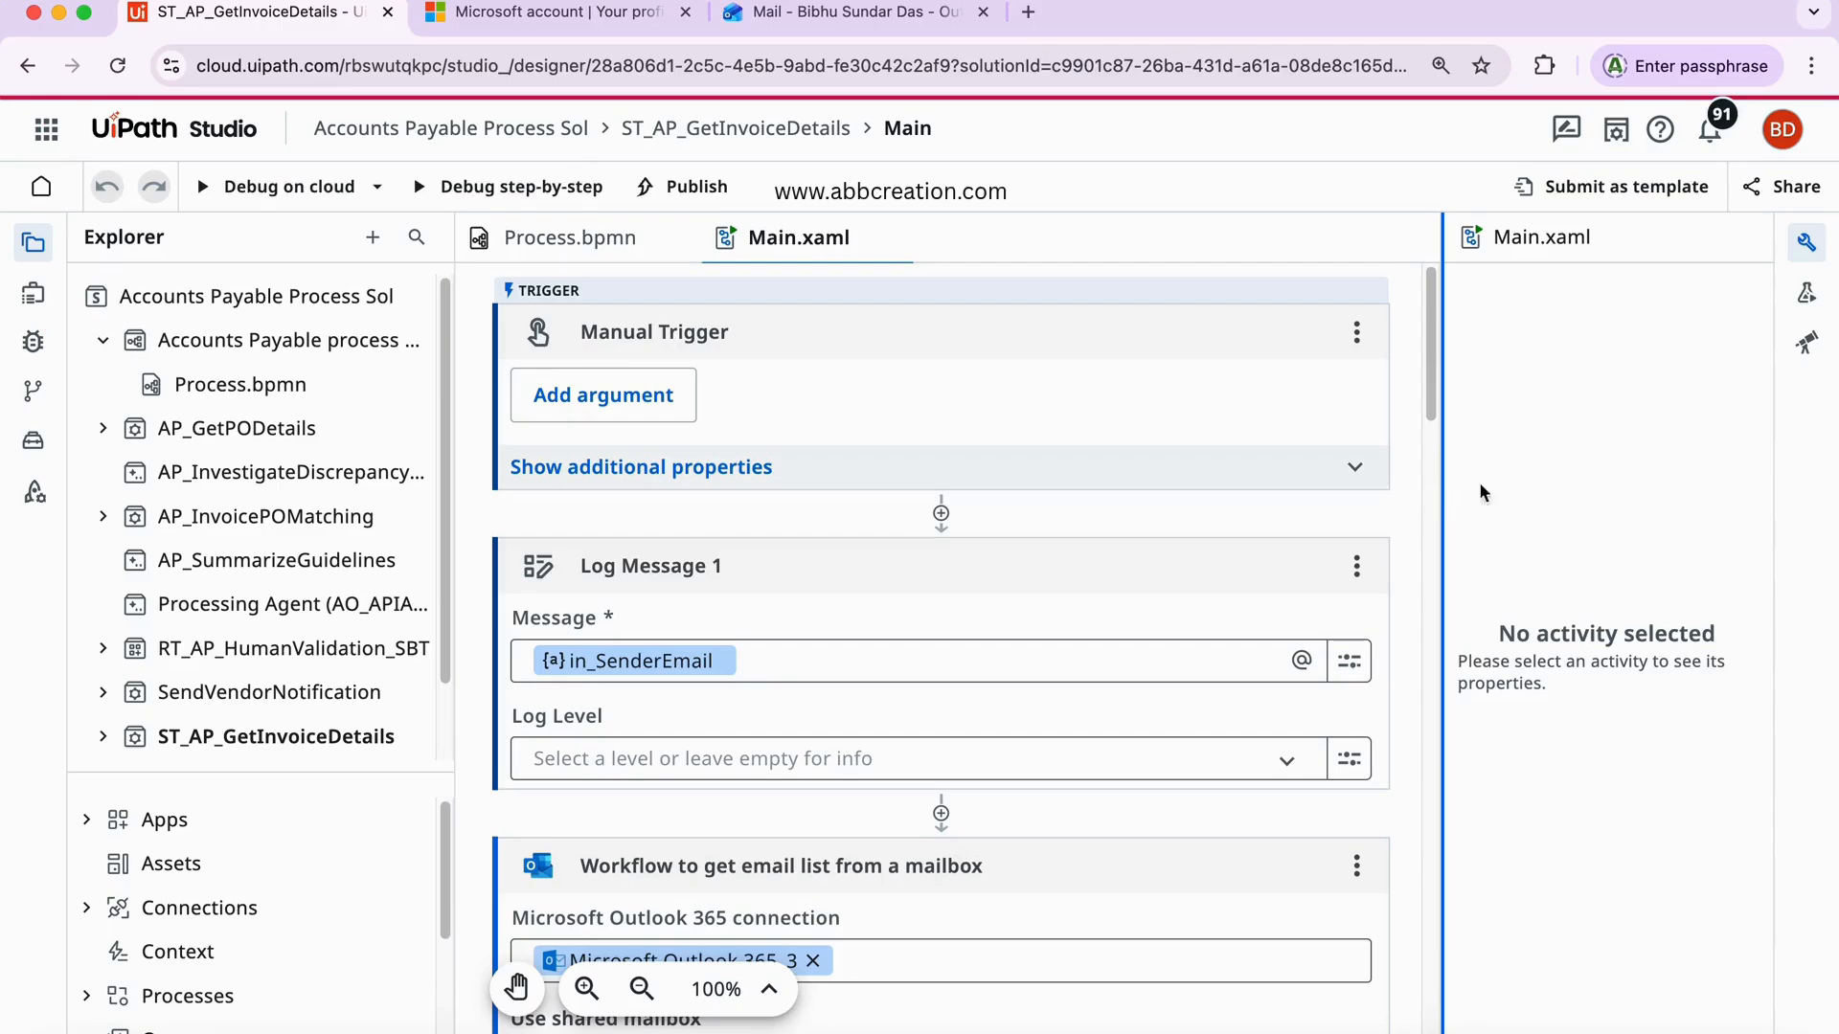
left_click(1805, 245)
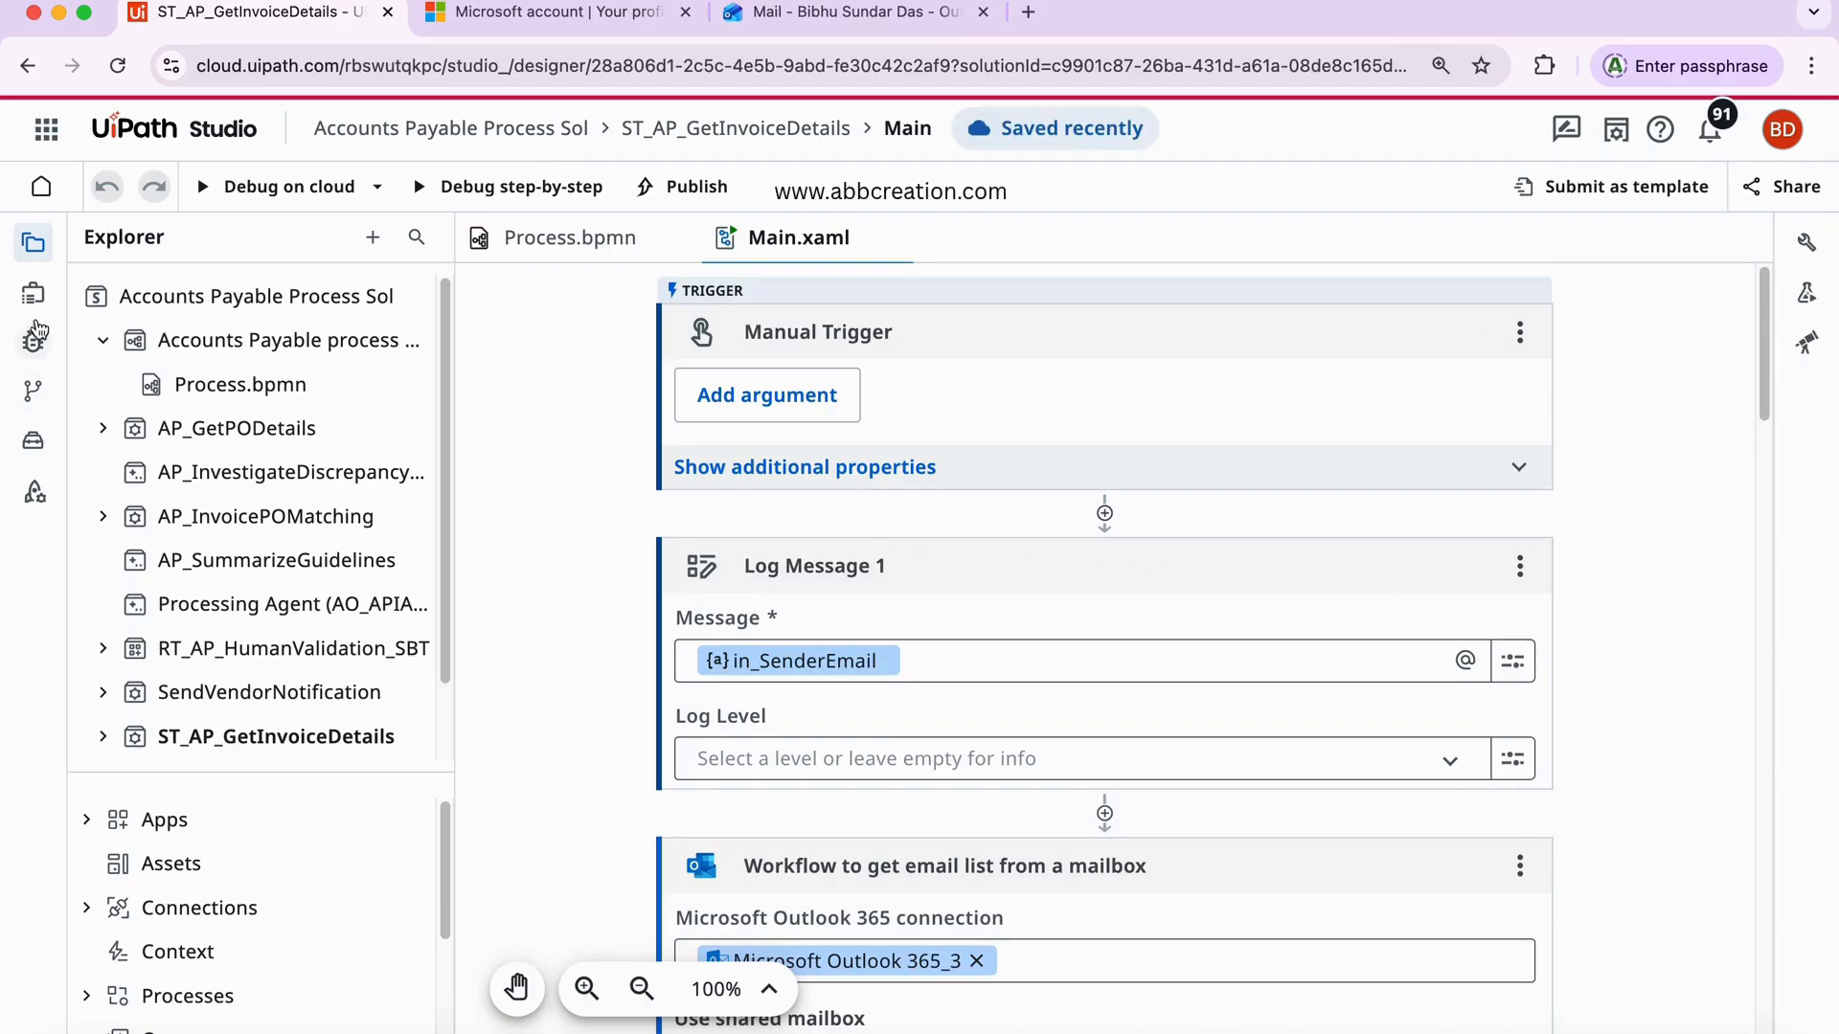
left_click(32, 297)
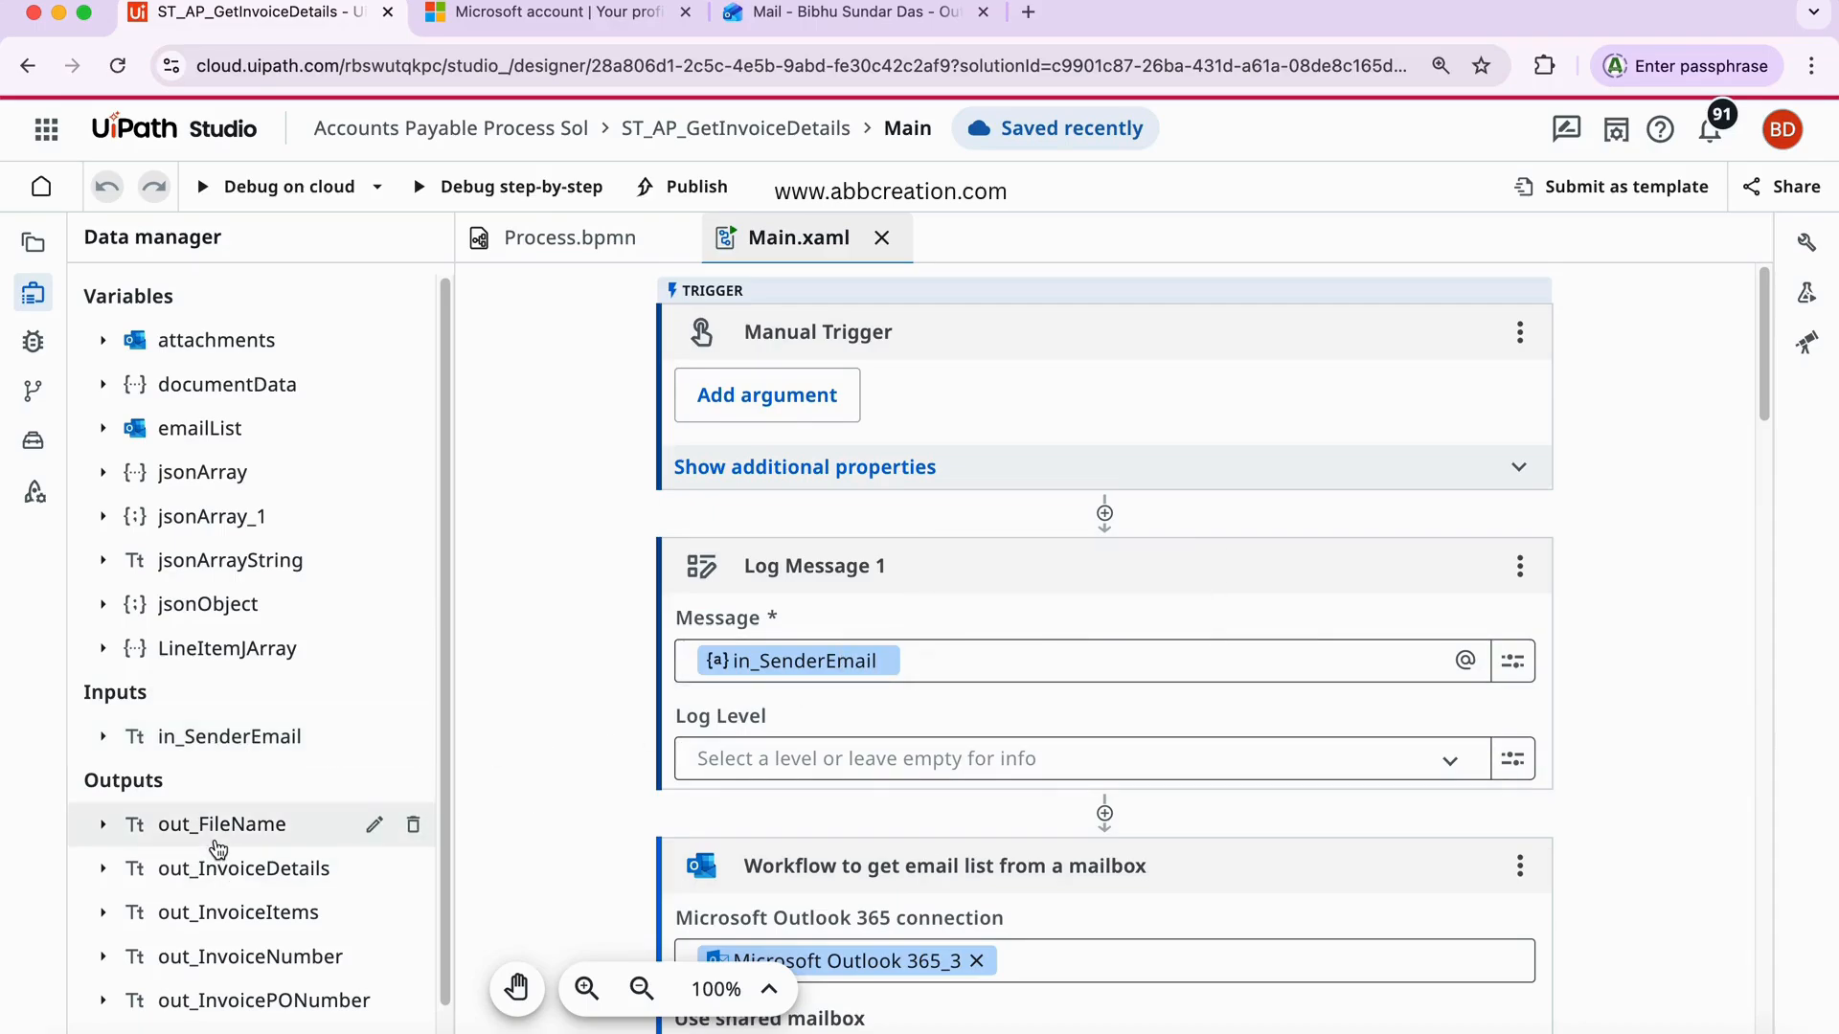
- Review the ST_AP_GetInvoiceDetails activities from retrieving the mailbox emails through uploading the attachment to extracting the invoice information
left_click(1767, 359)
left_click_drag(1767, 359, 1765, 455)
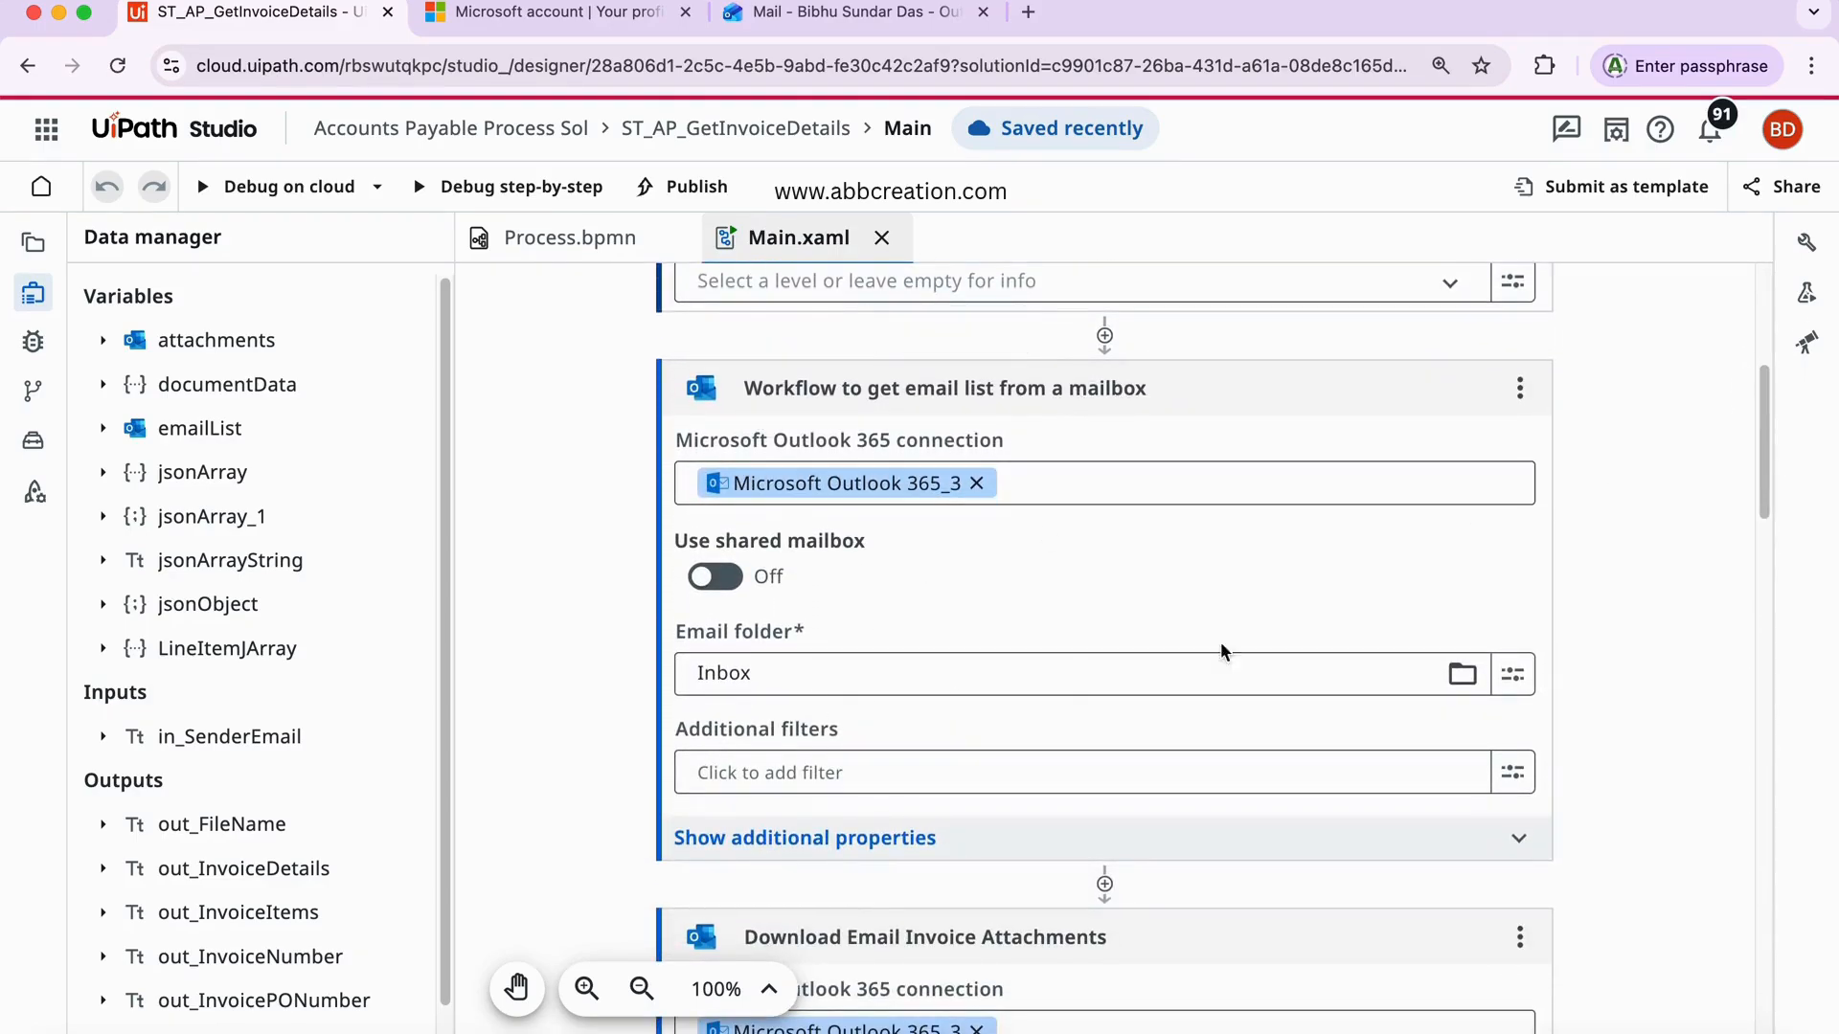
left_click_drag(1767, 436, 1762, 595)
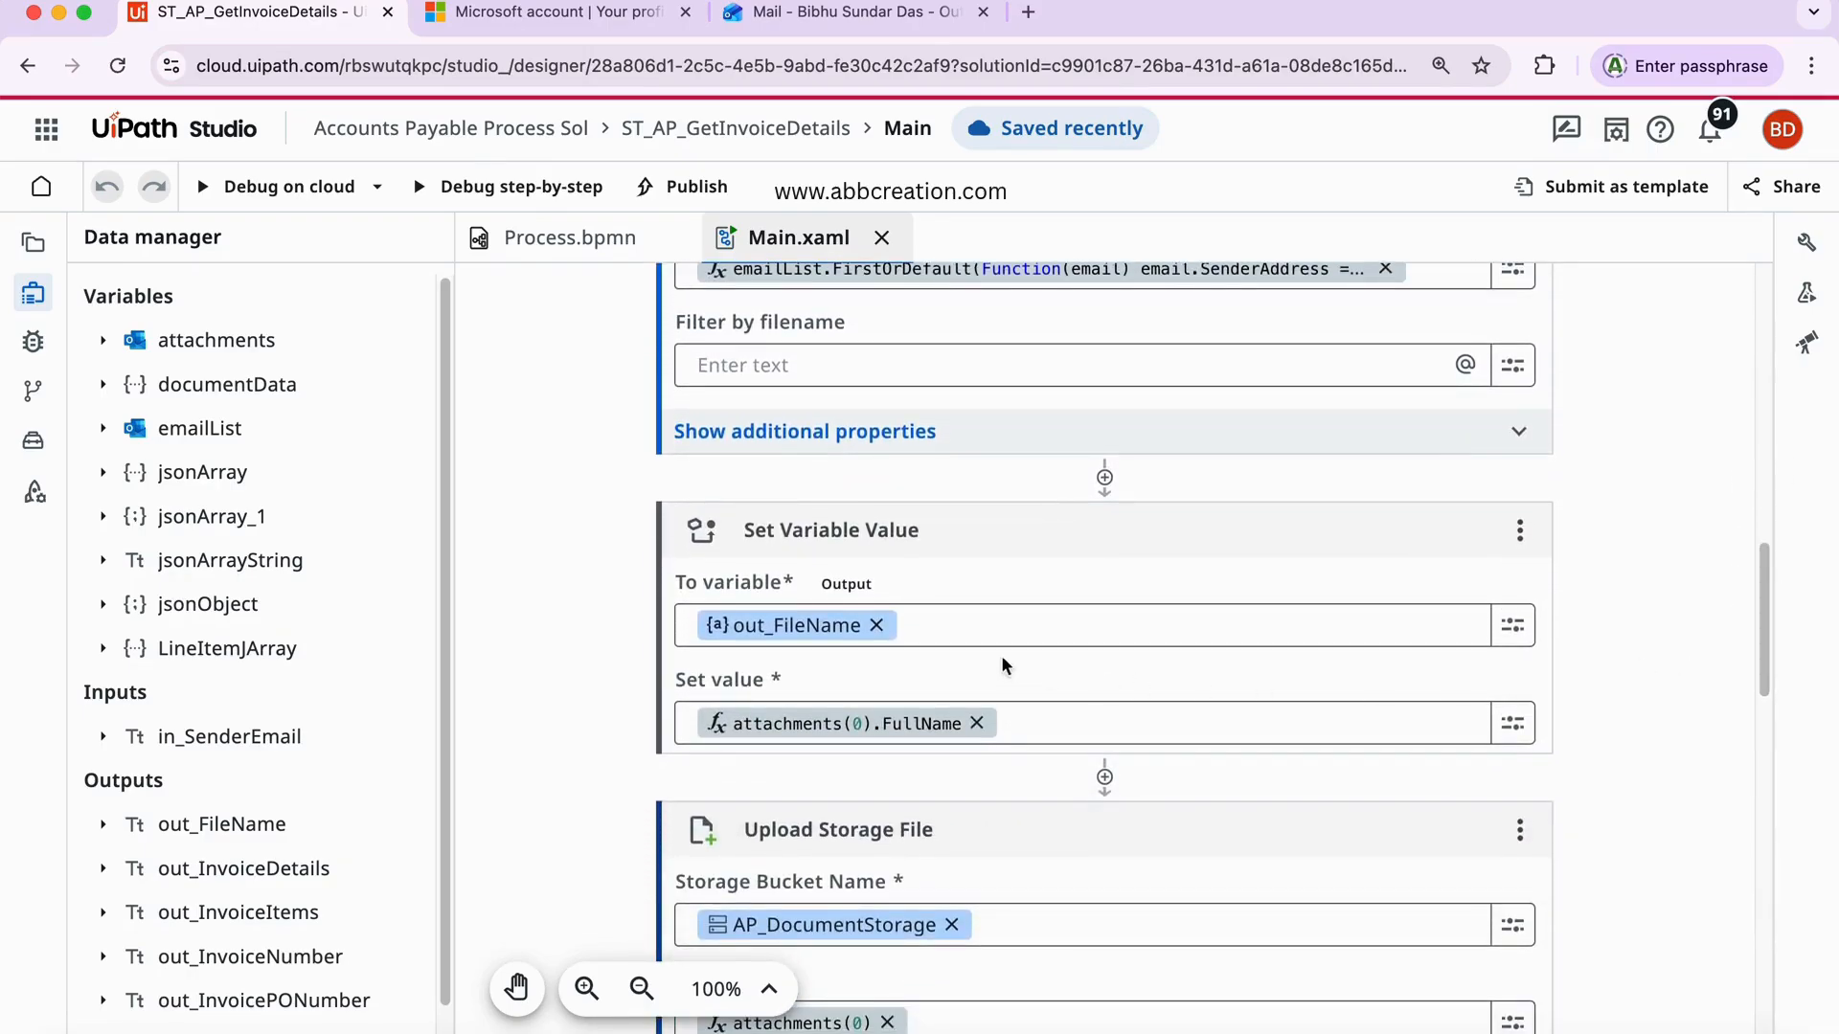
left_click_drag(1762, 584, 1765, 651)
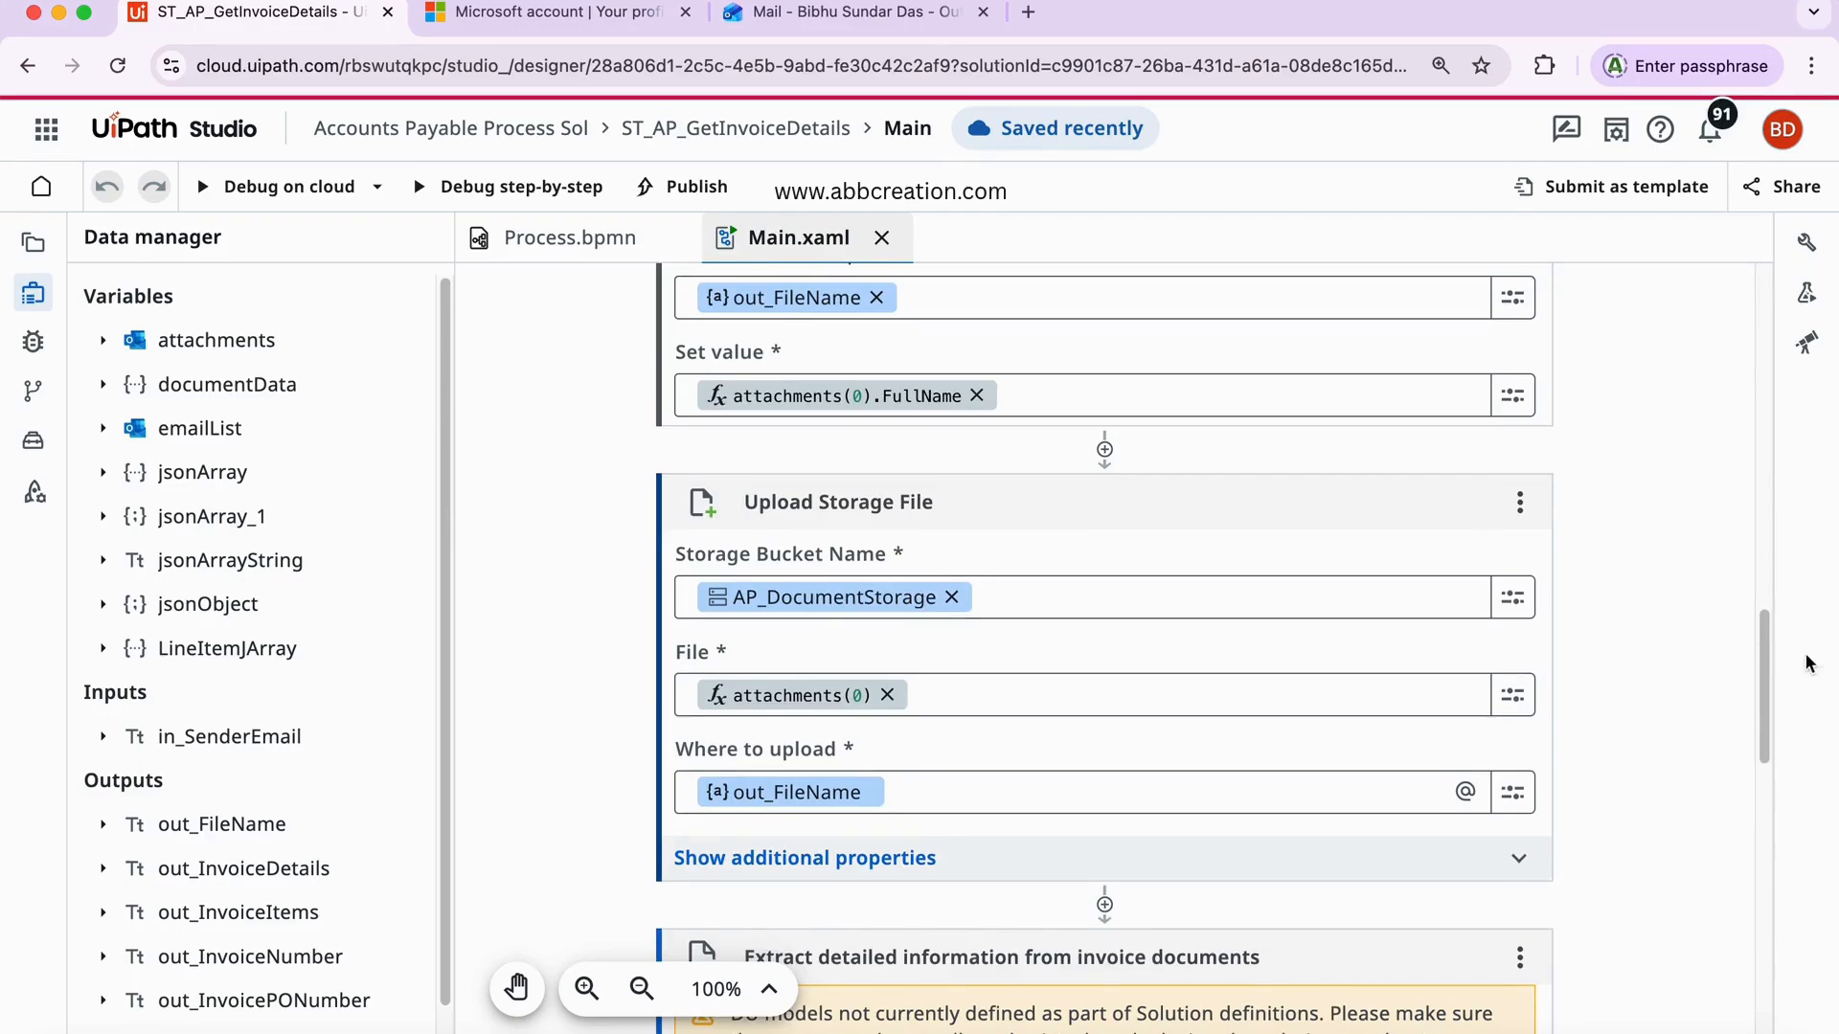
left_click_drag(1768, 634, 1766, 756)
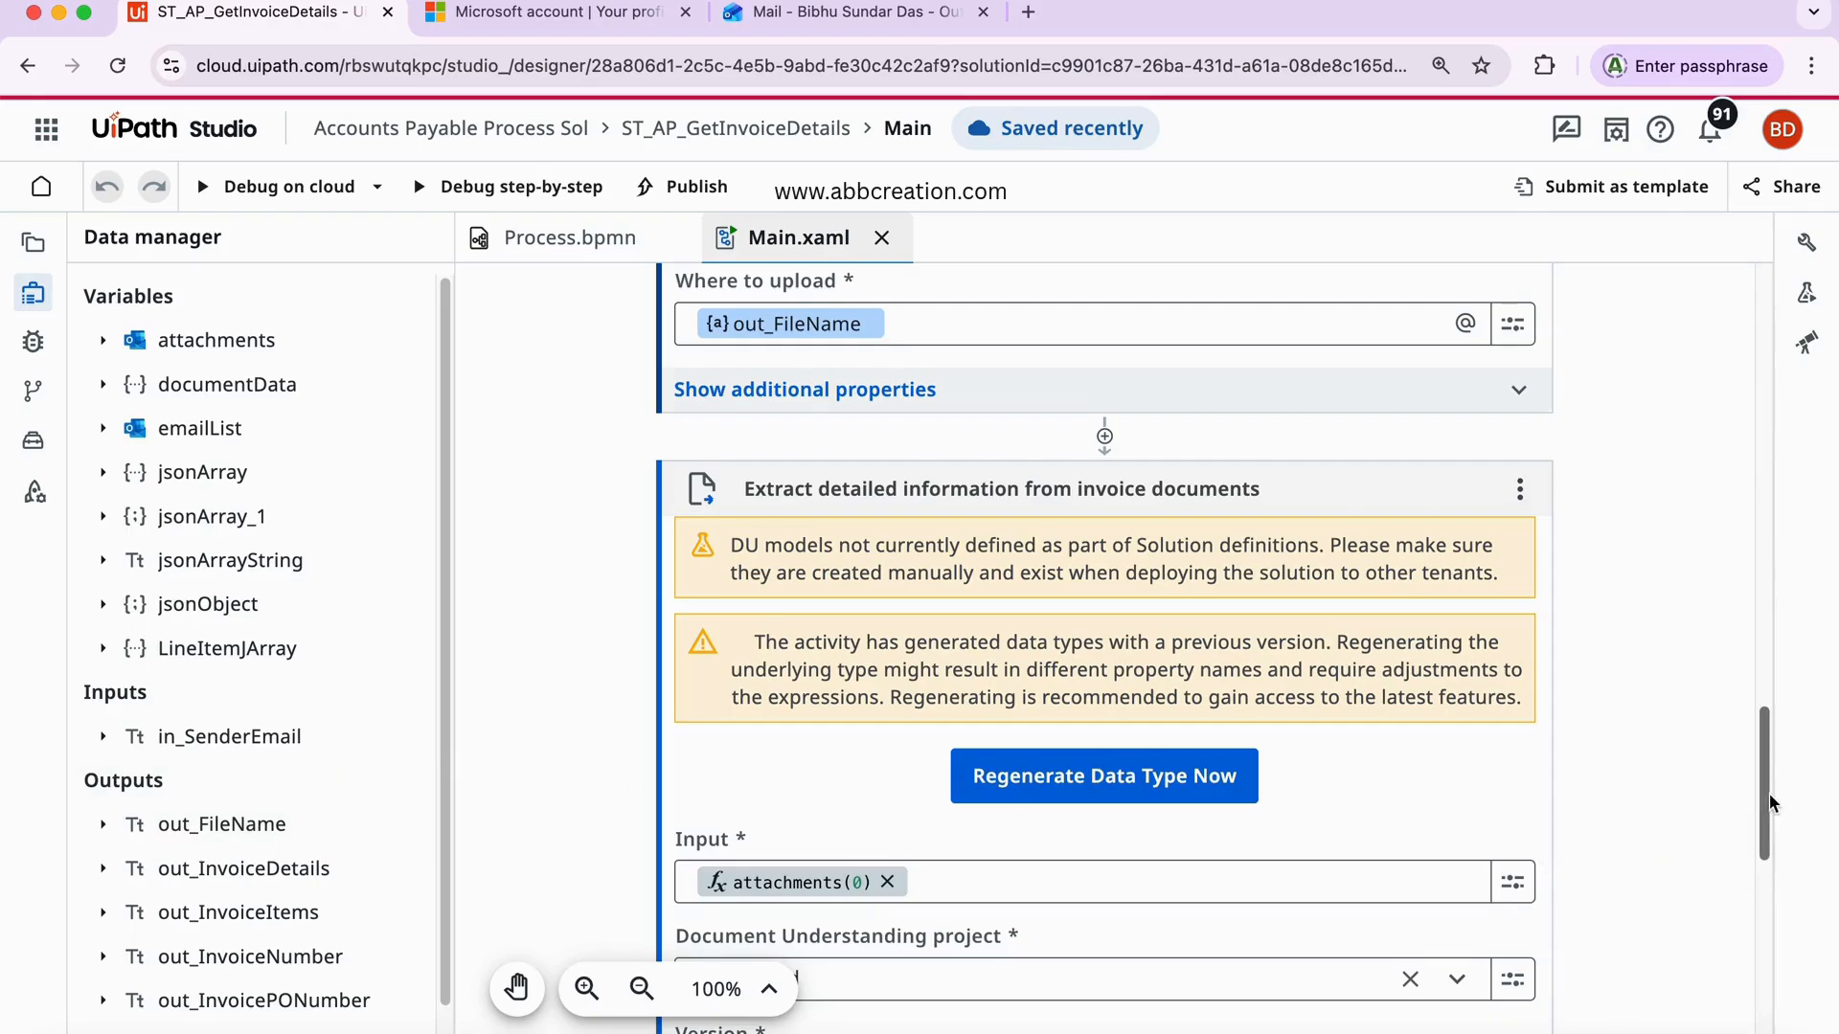
left_click_drag(1766, 807, 1763, 454)
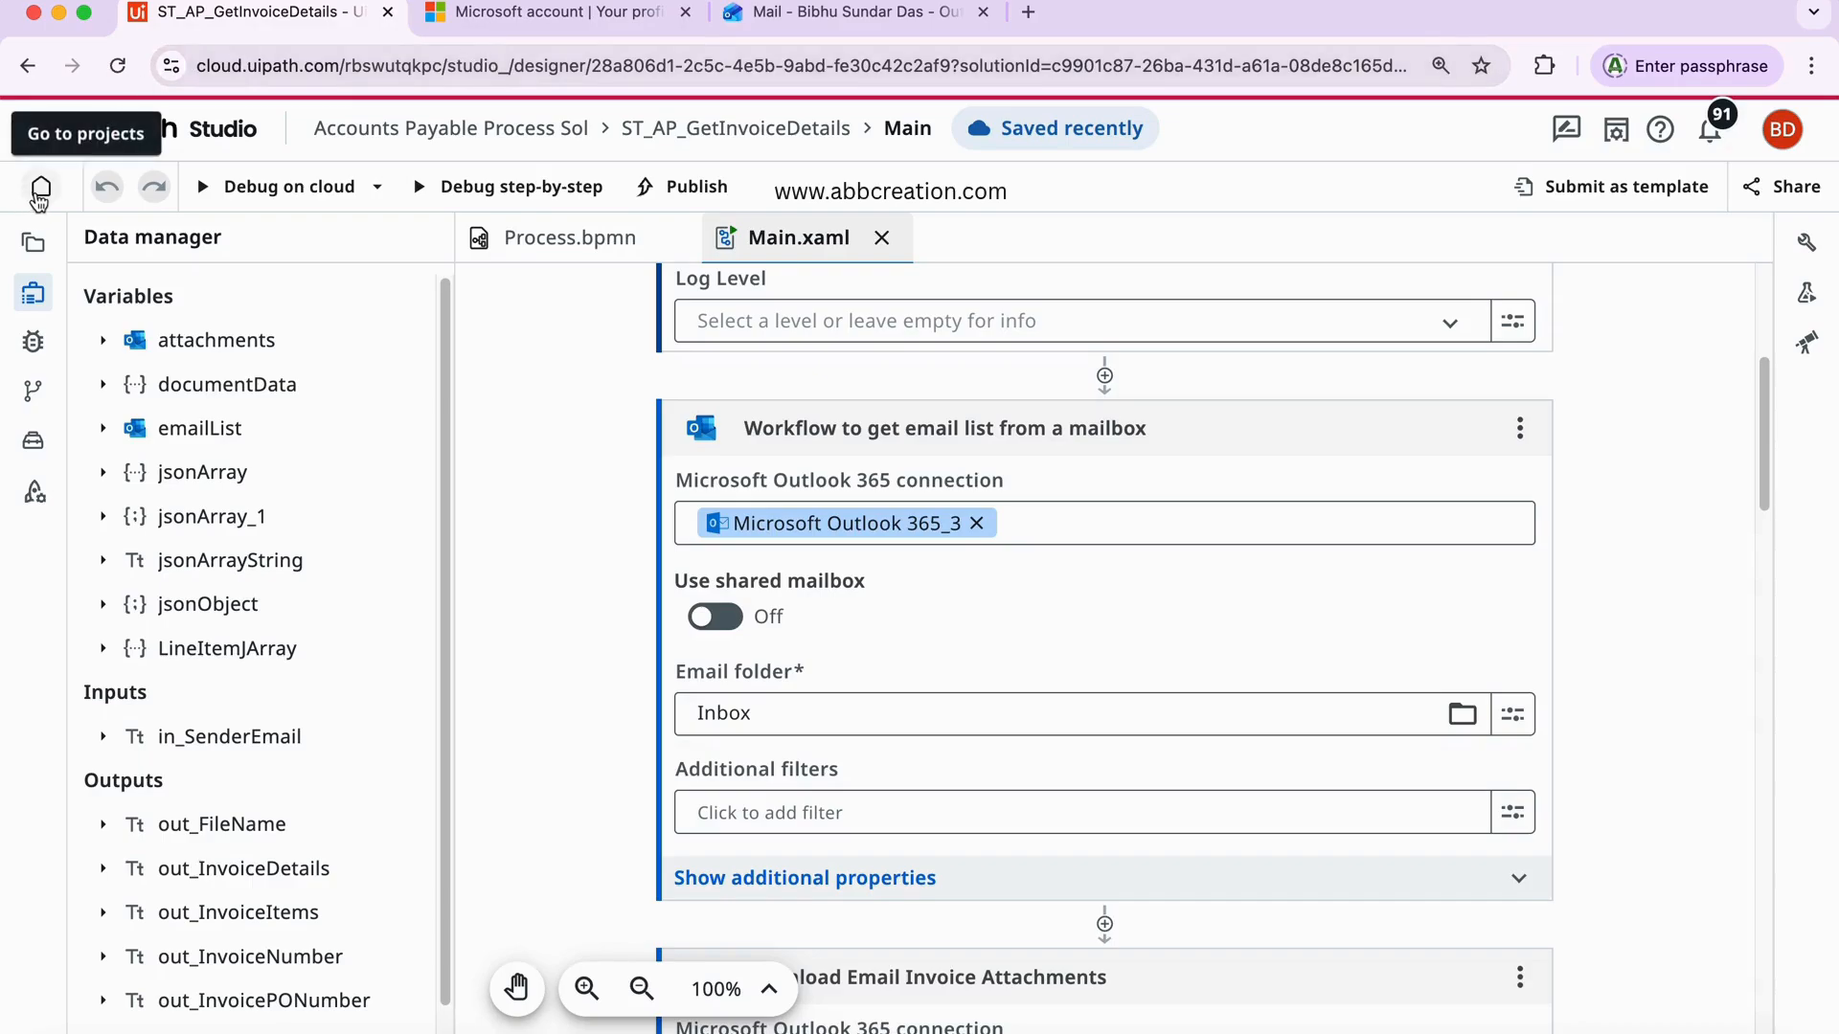
- Return to Process.bpmn, select the Get PO Details task and bring the whole process flow into view
left_click(33, 243)
left_click(536, 230)
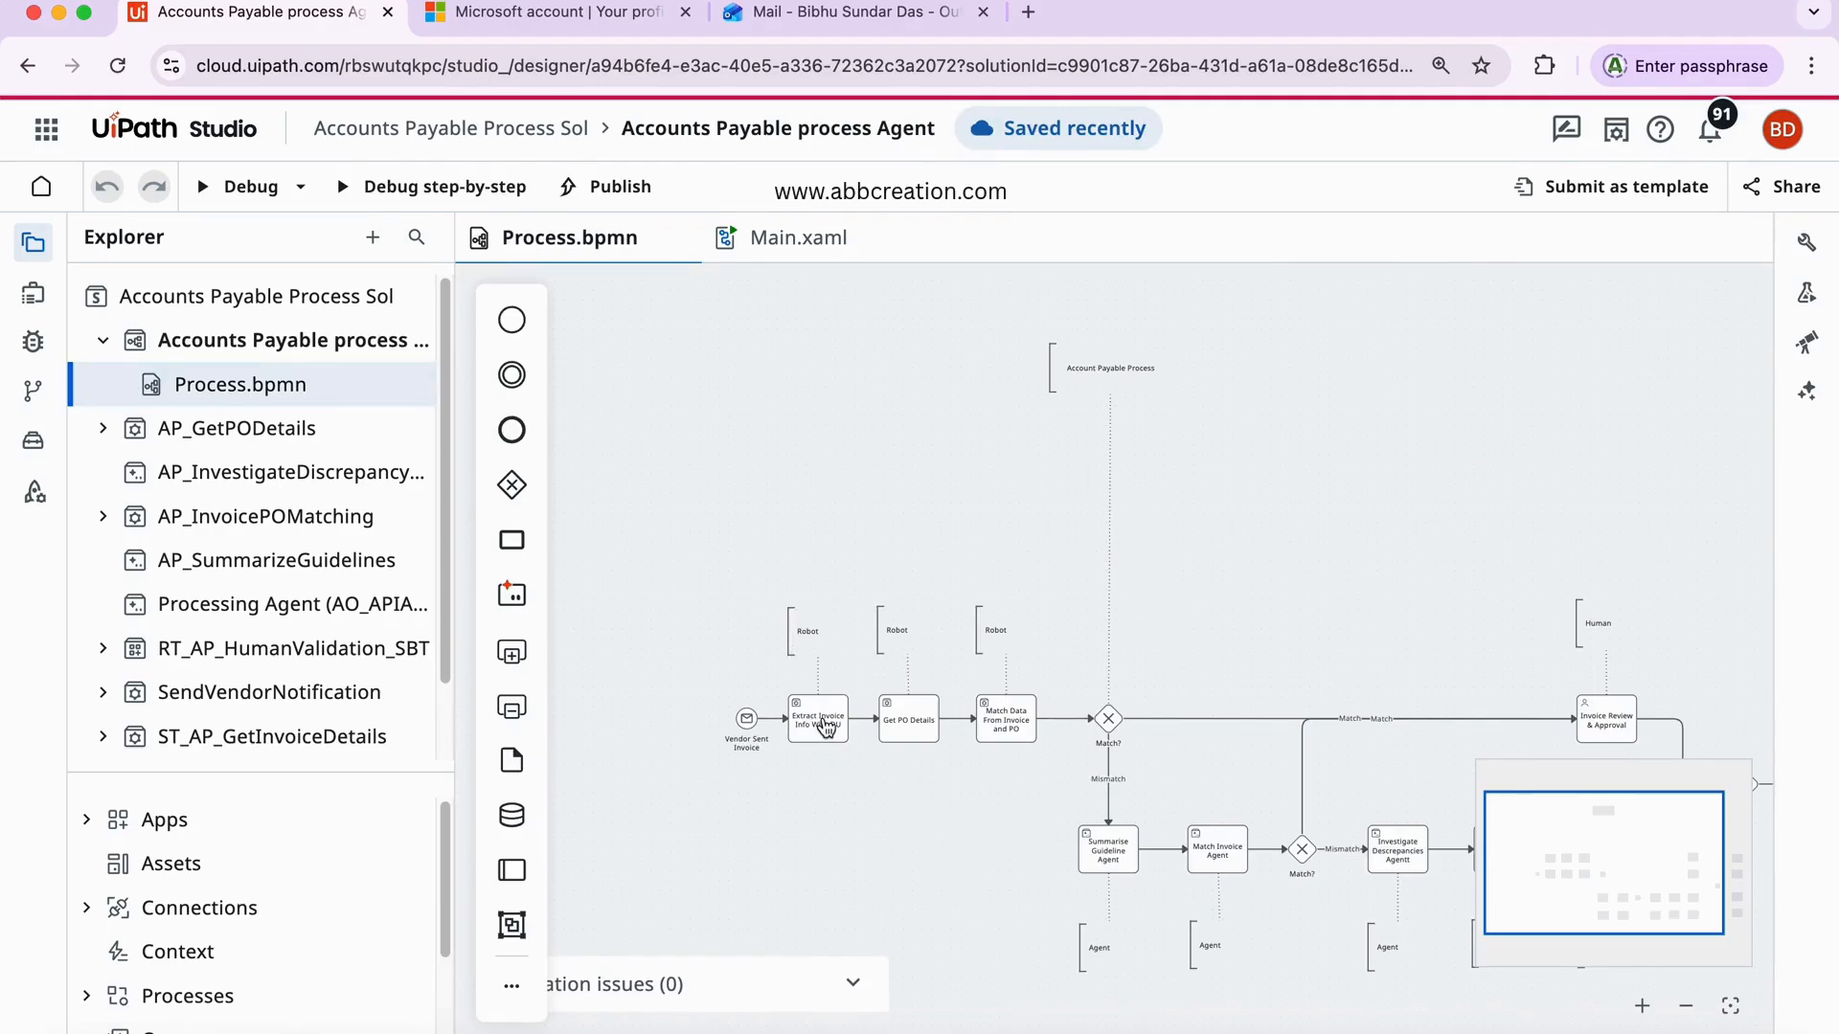
left_click(911, 725)
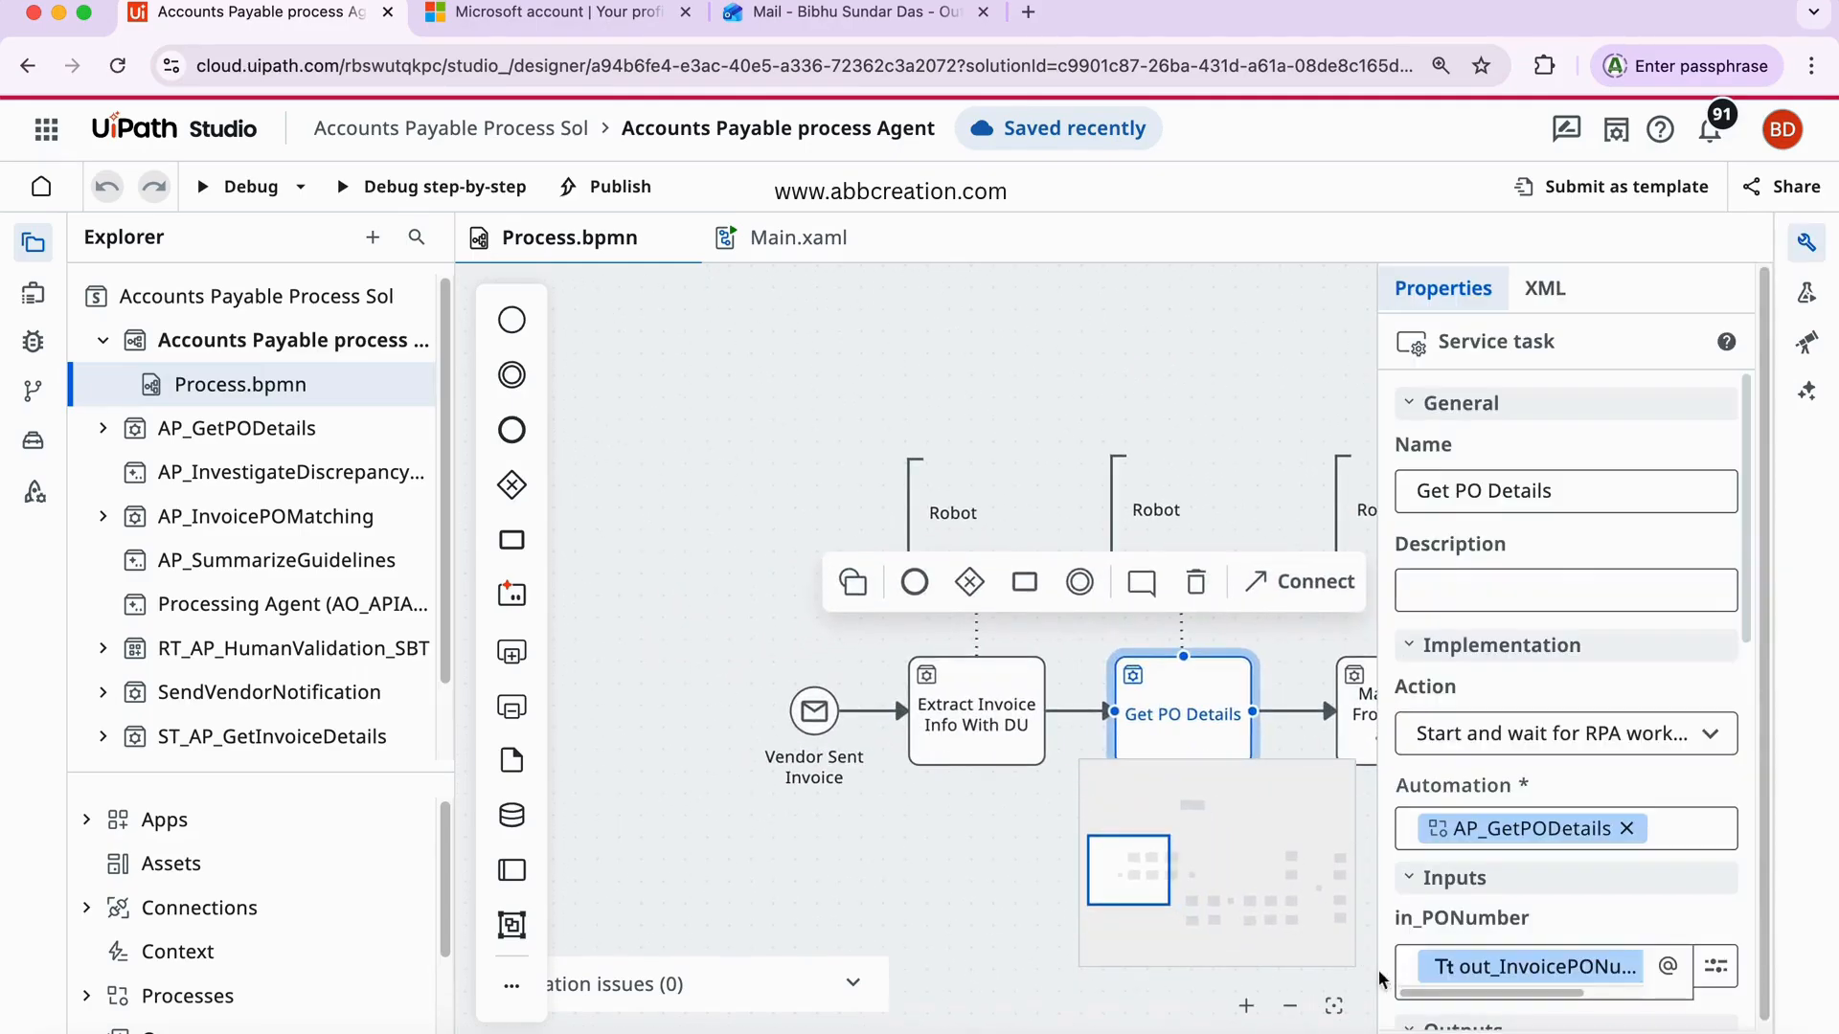
left_click(1334, 1006)
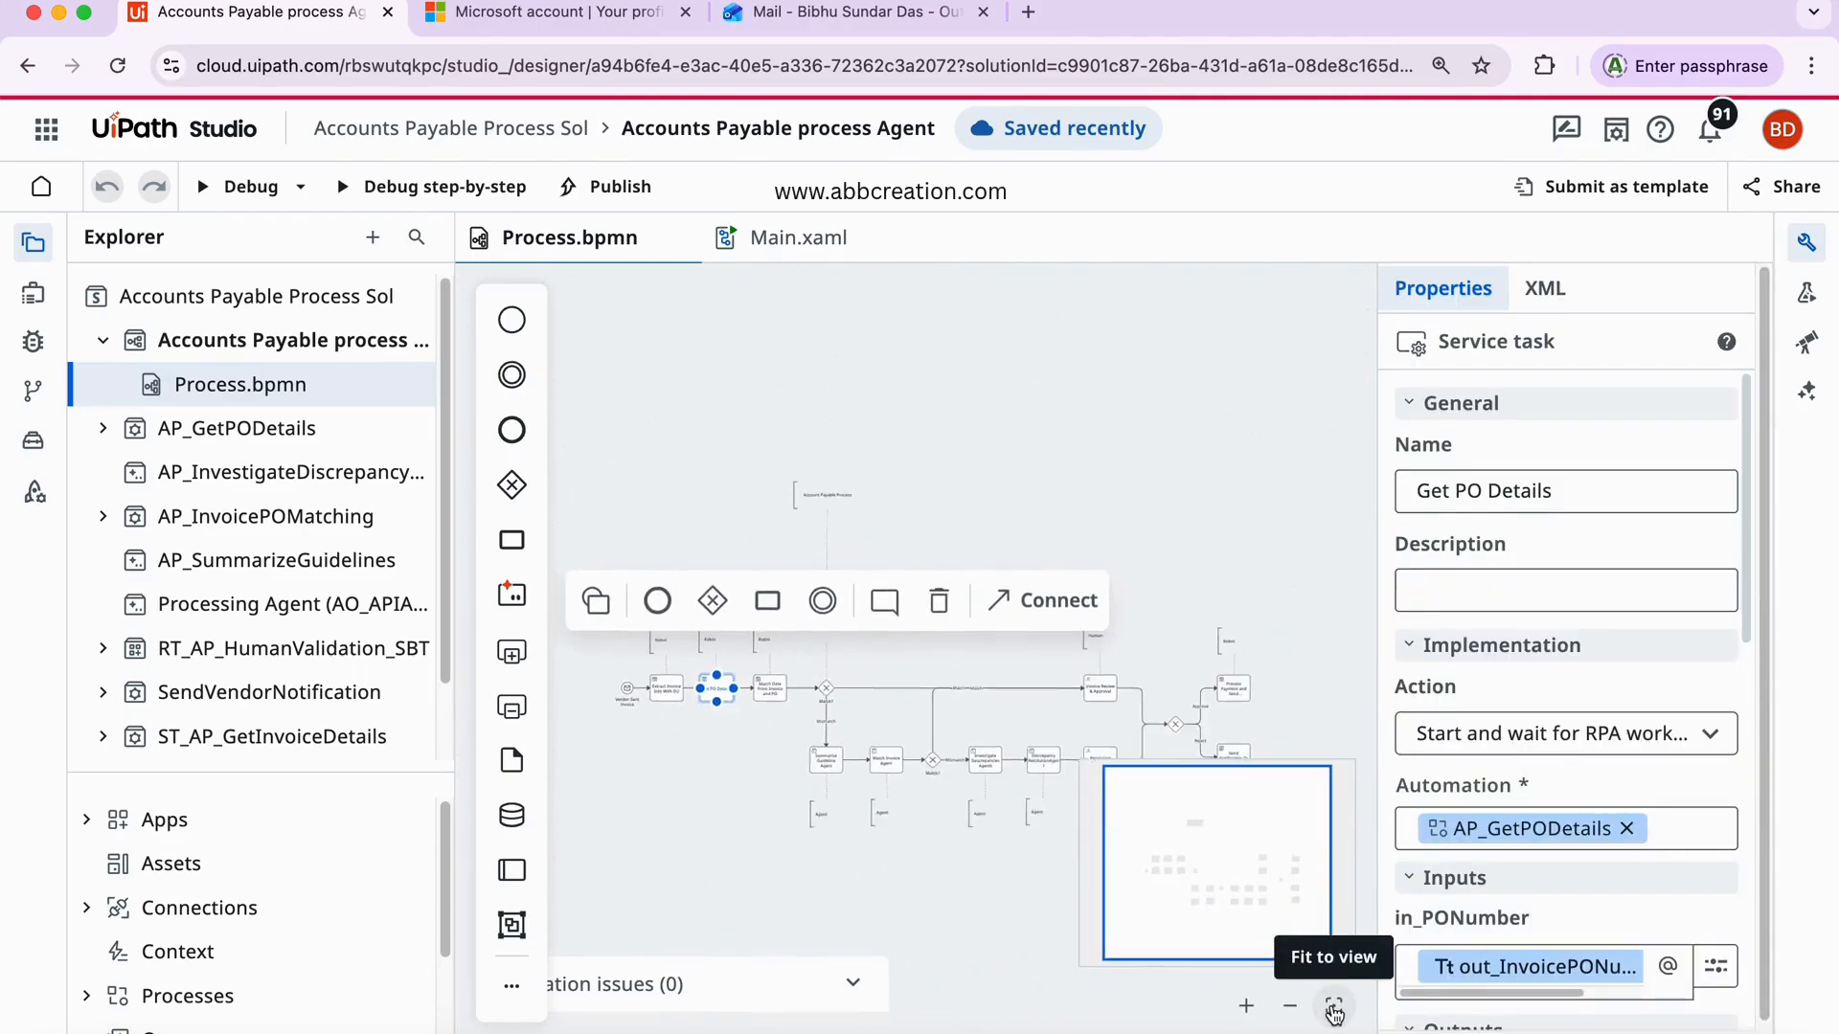
left_click(1246, 1006)
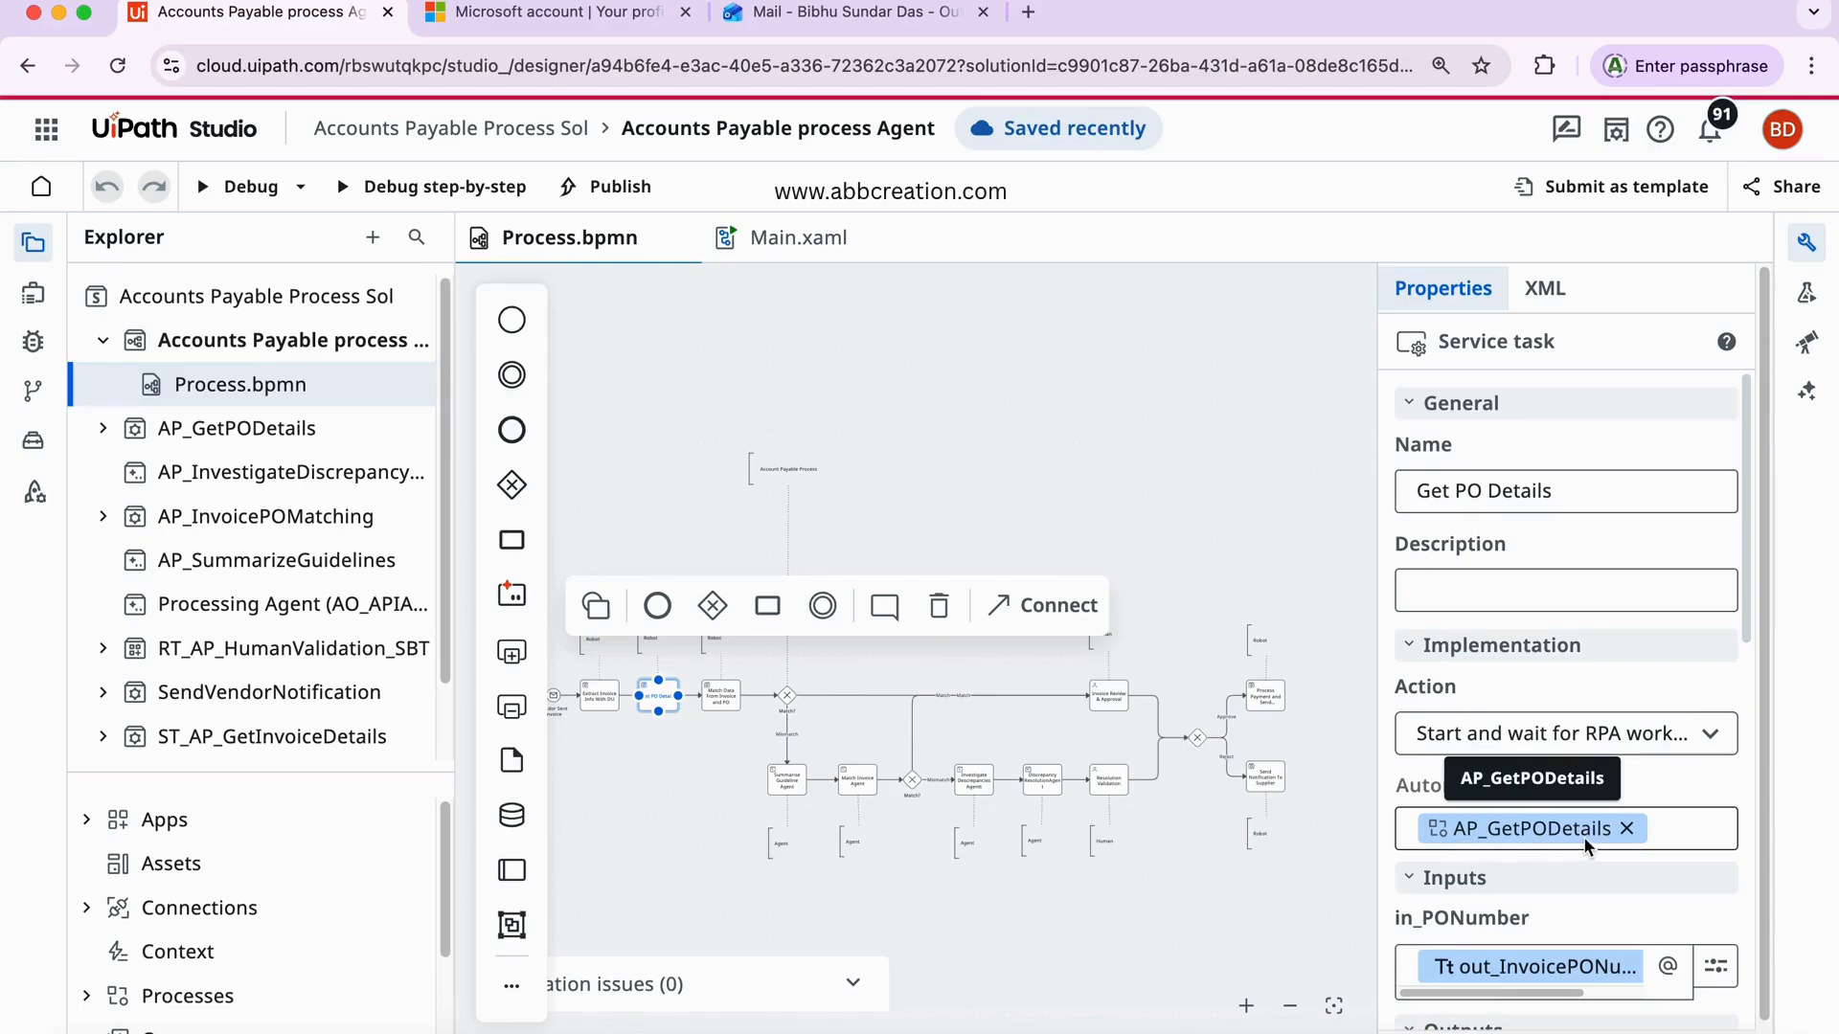
- Browse the Get PO Details task's available actions without changing the current one, and examine its in_PONumber input and its outputs
left_click(1712, 734)
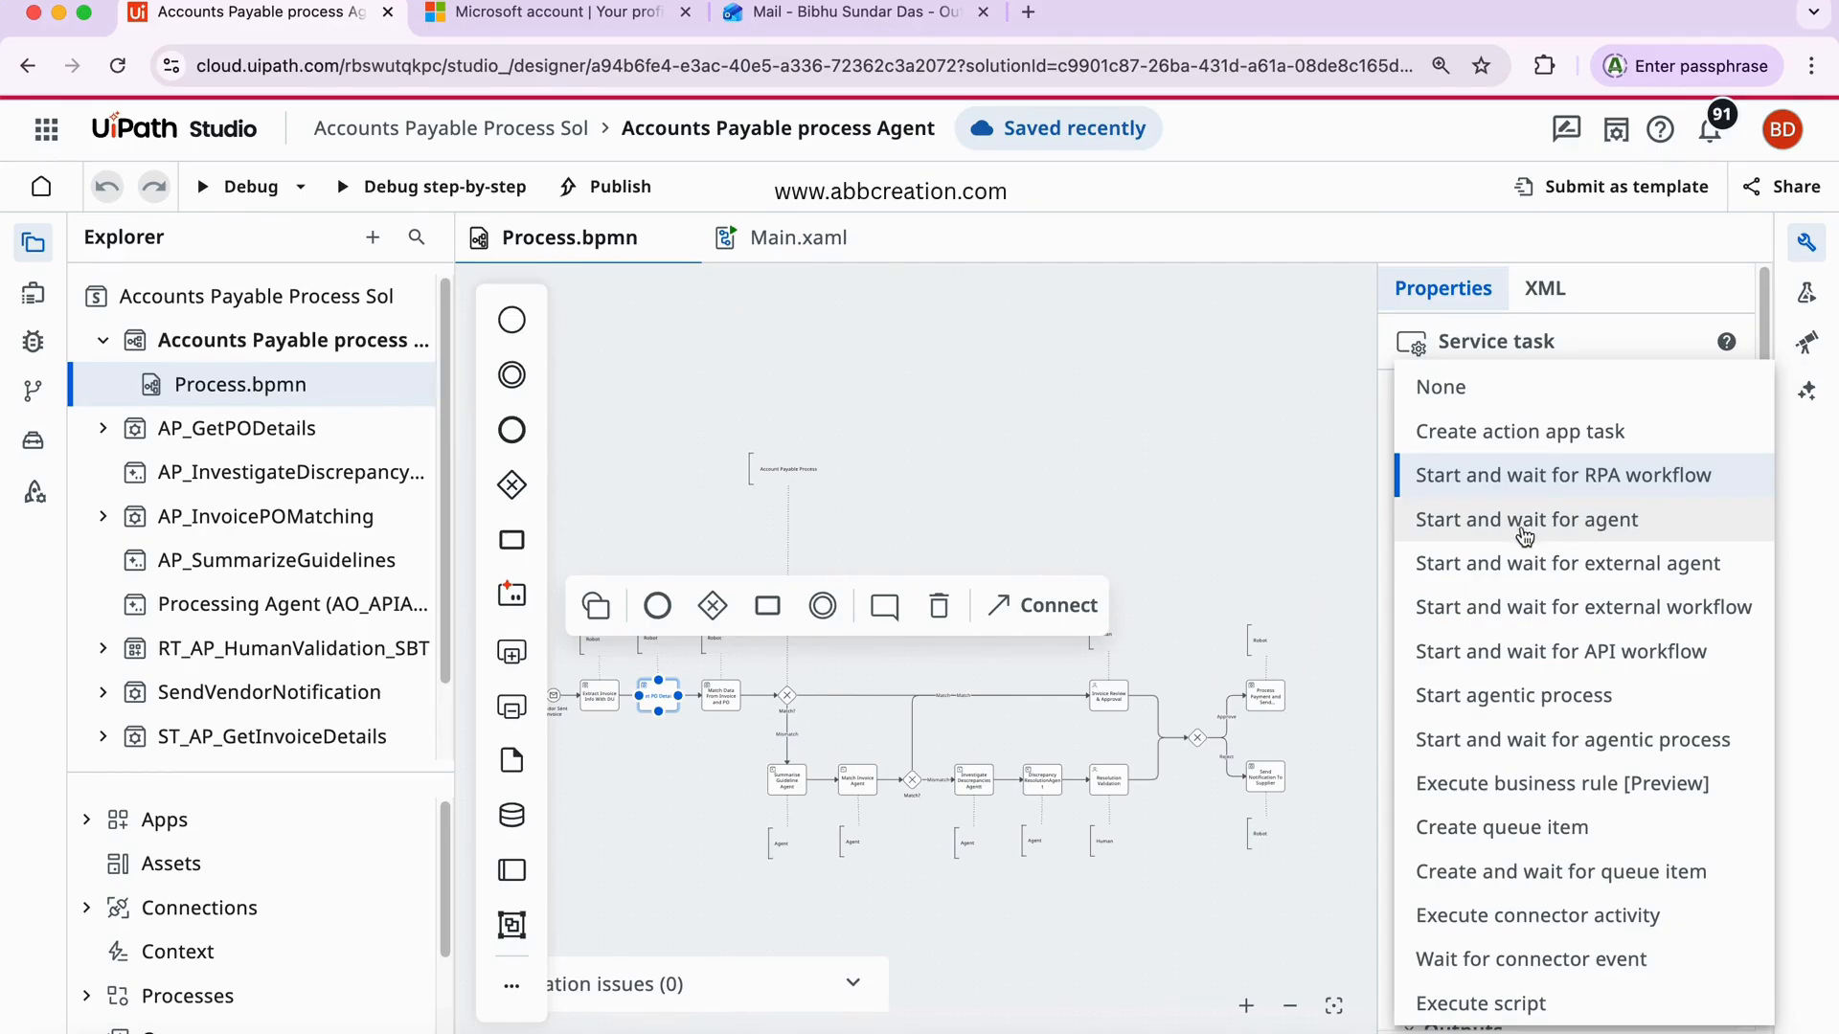
left_click(1247, 397)
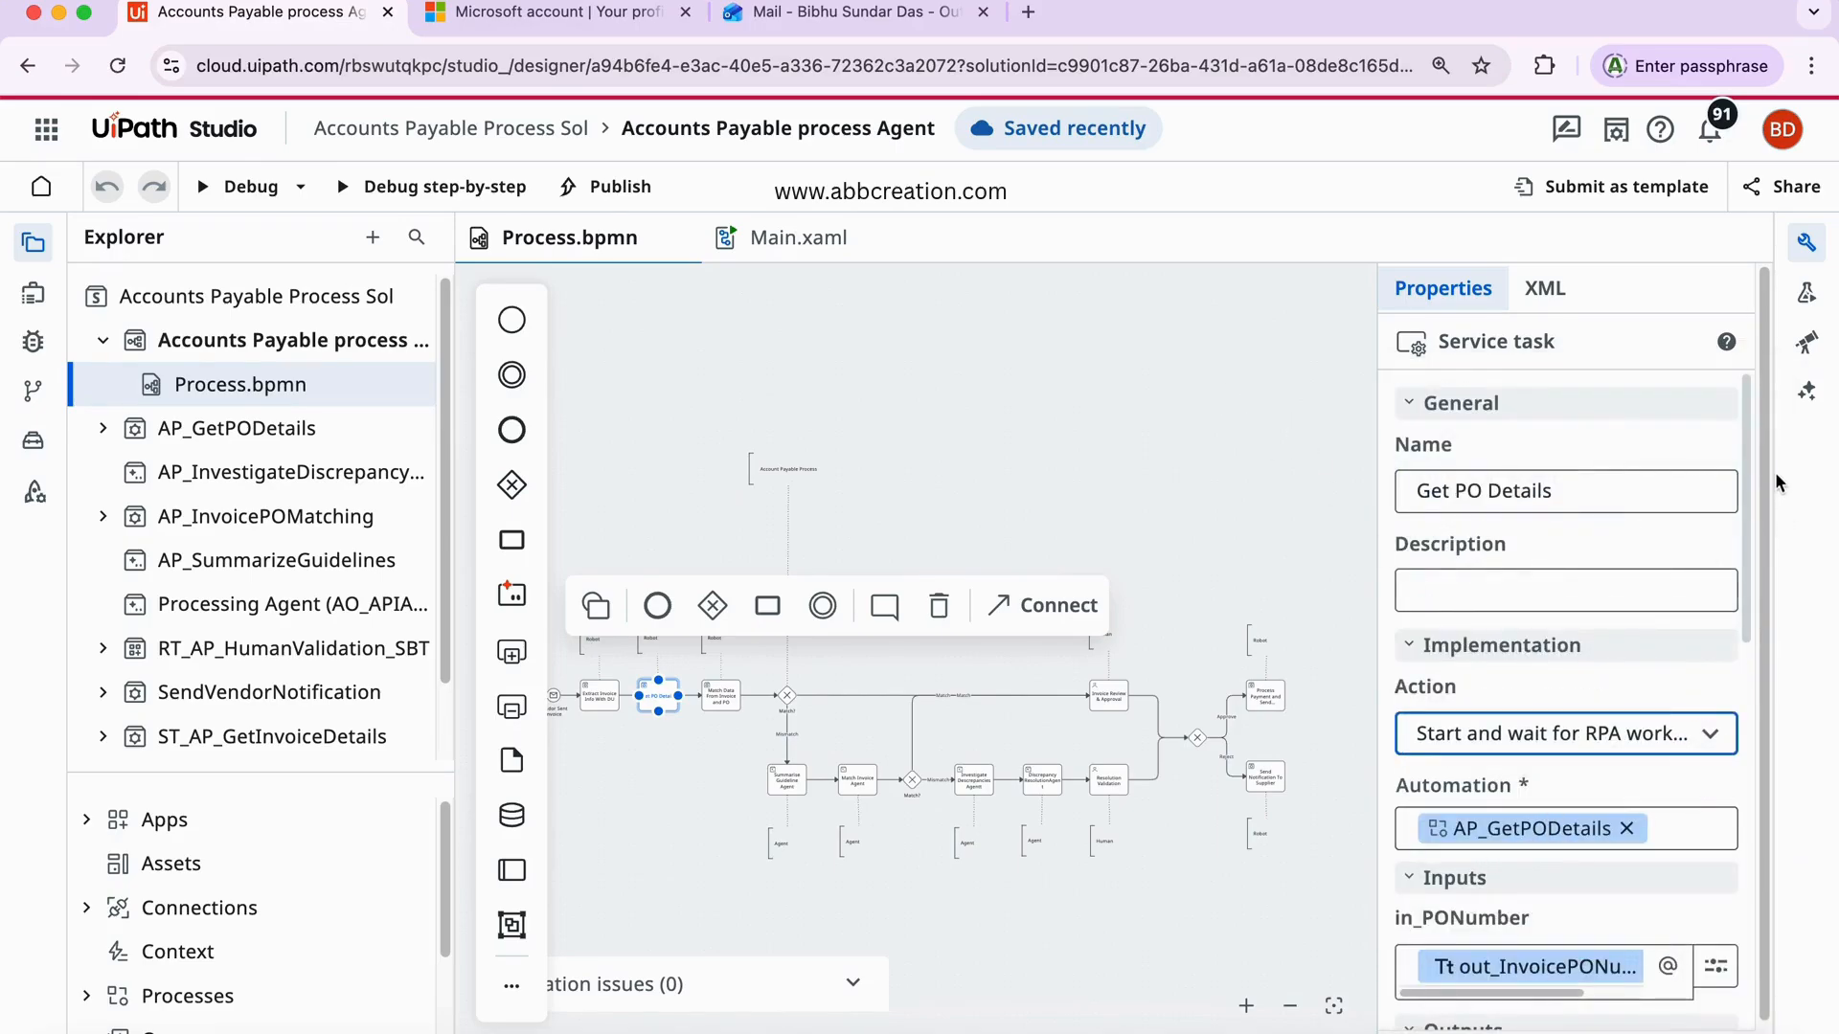
left_click_drag(1768, 465, 1779, 648)
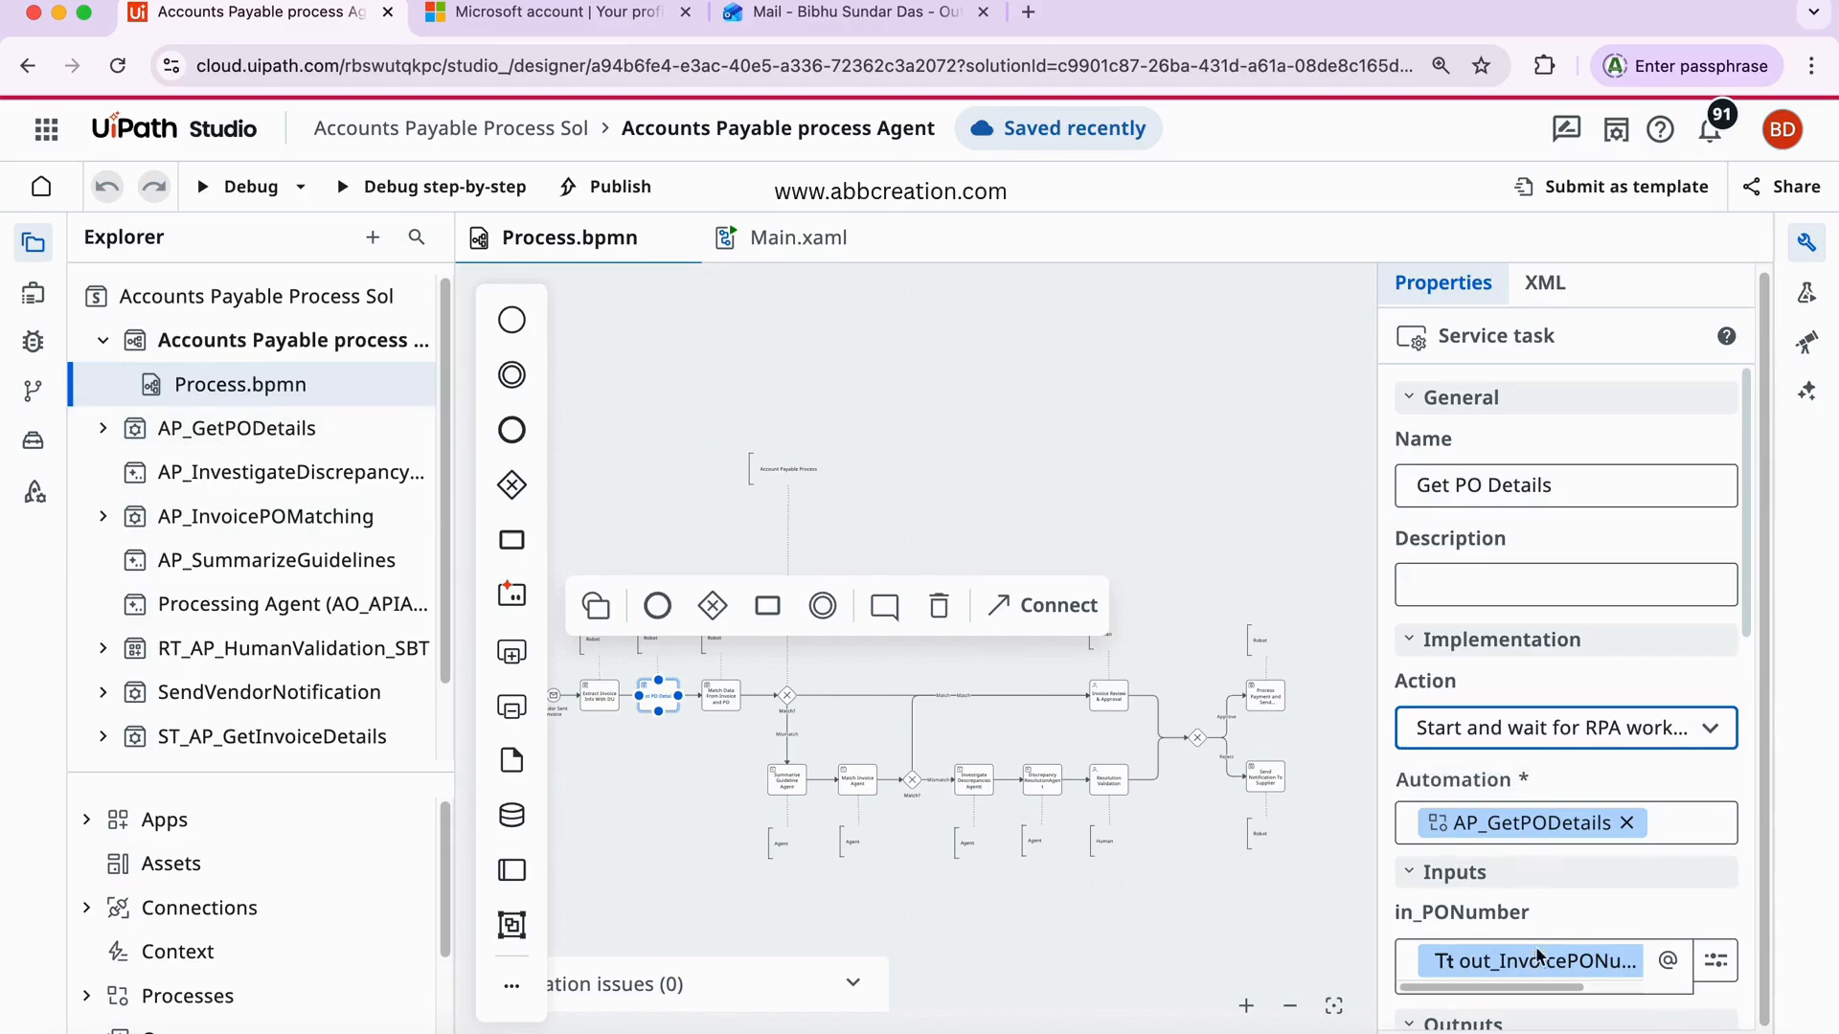
left_click_drag(1745, 627, 1749, 743)
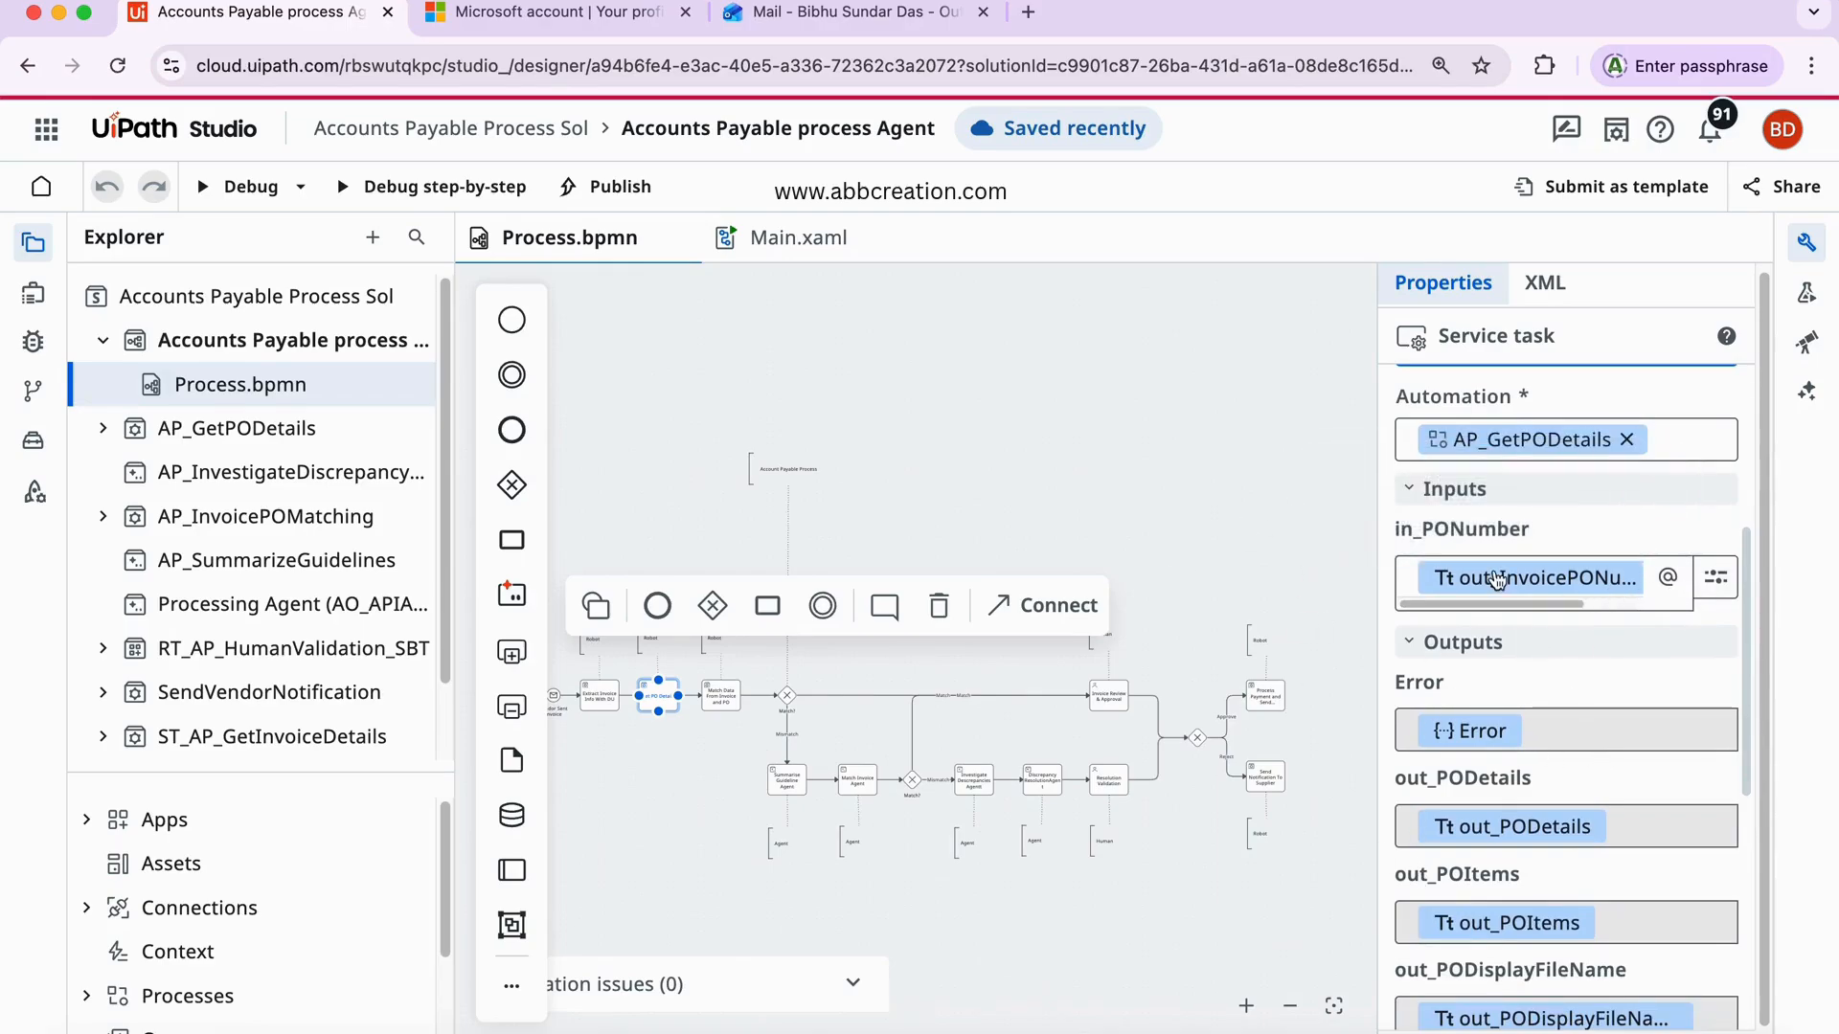
mouse_move(1527, 582)
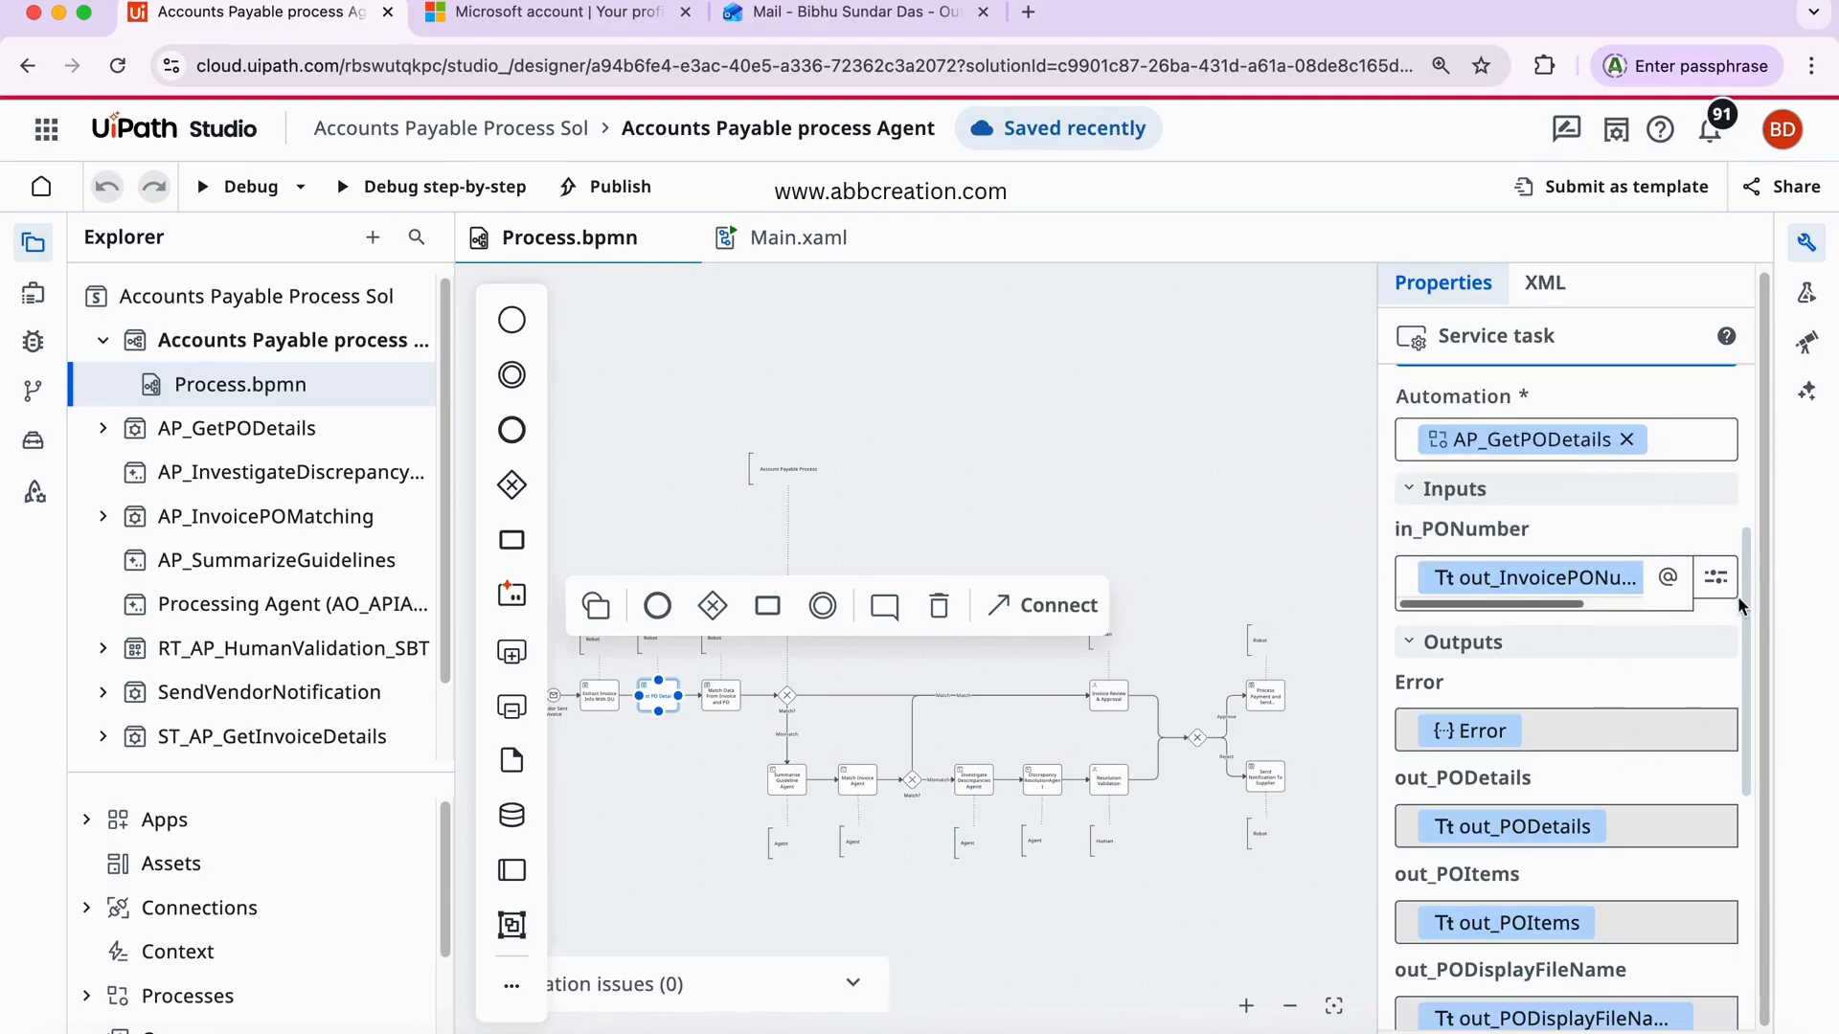
left_click_drag(1745, 623, 1745, 724)
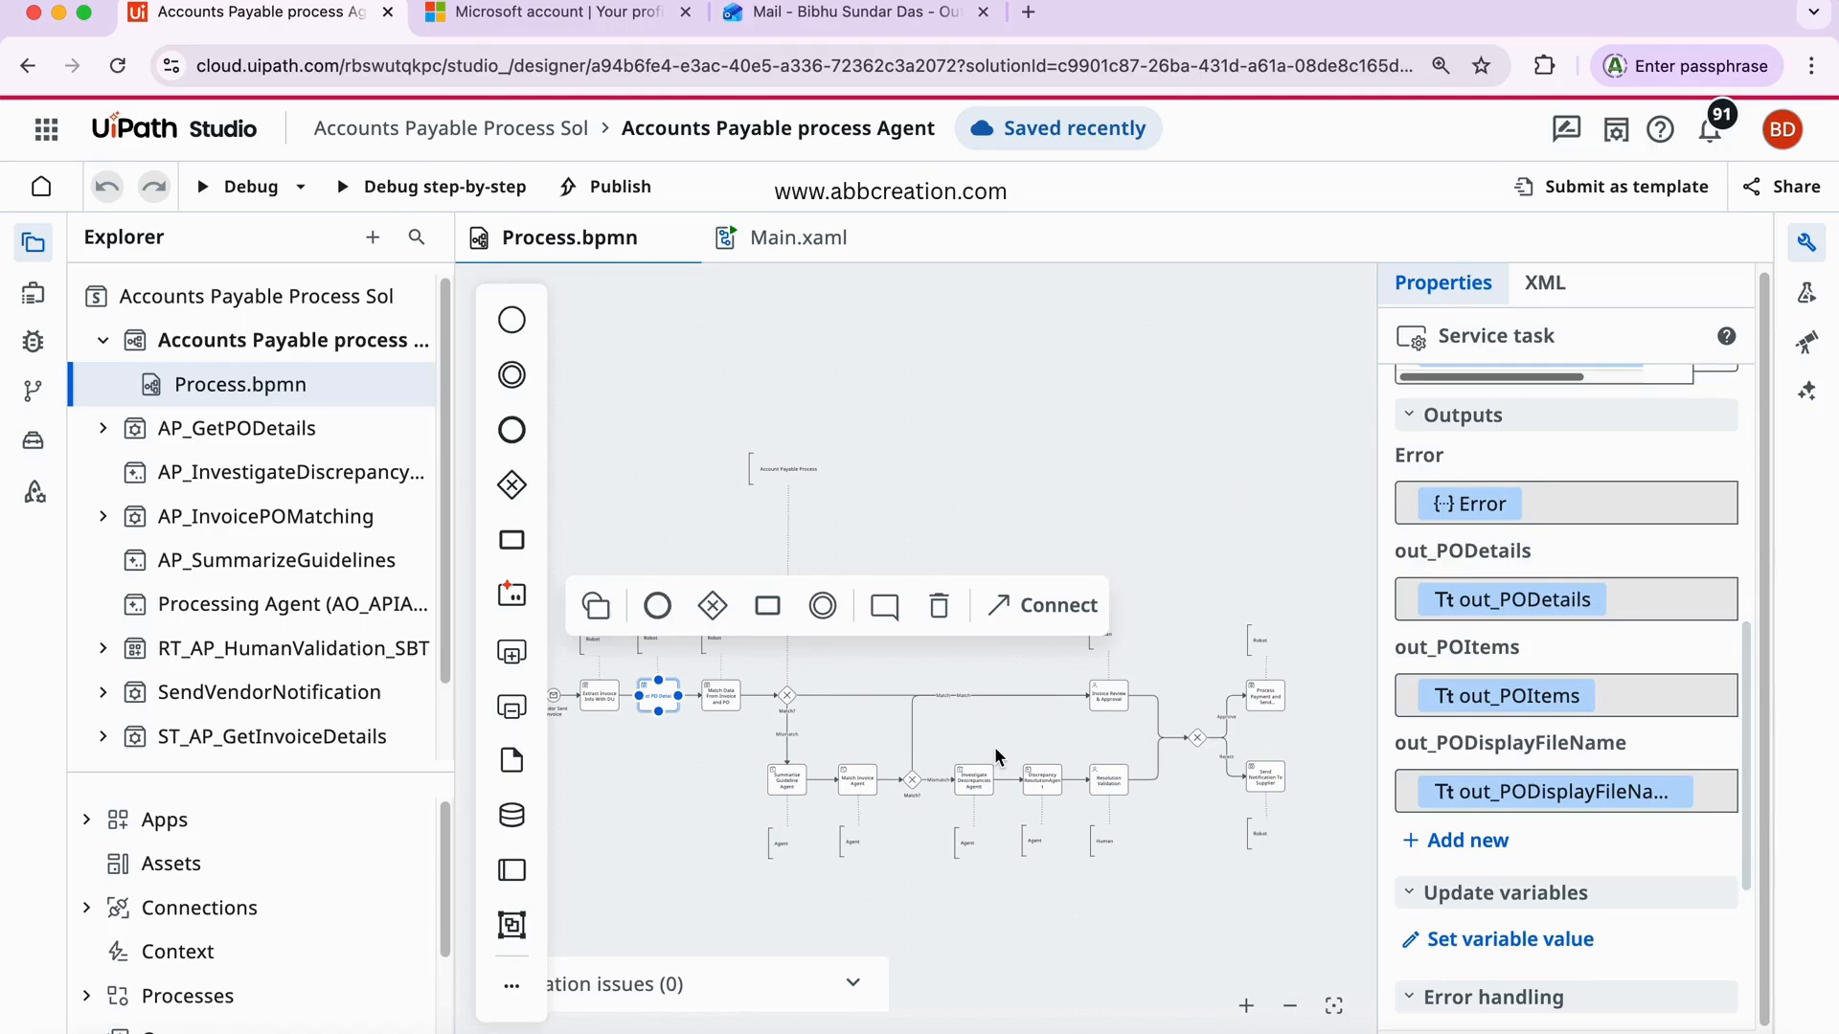
- Examine the action, automation, inputs and outputs of the Match Data From Invoice and PO task
left_click(722, 700)
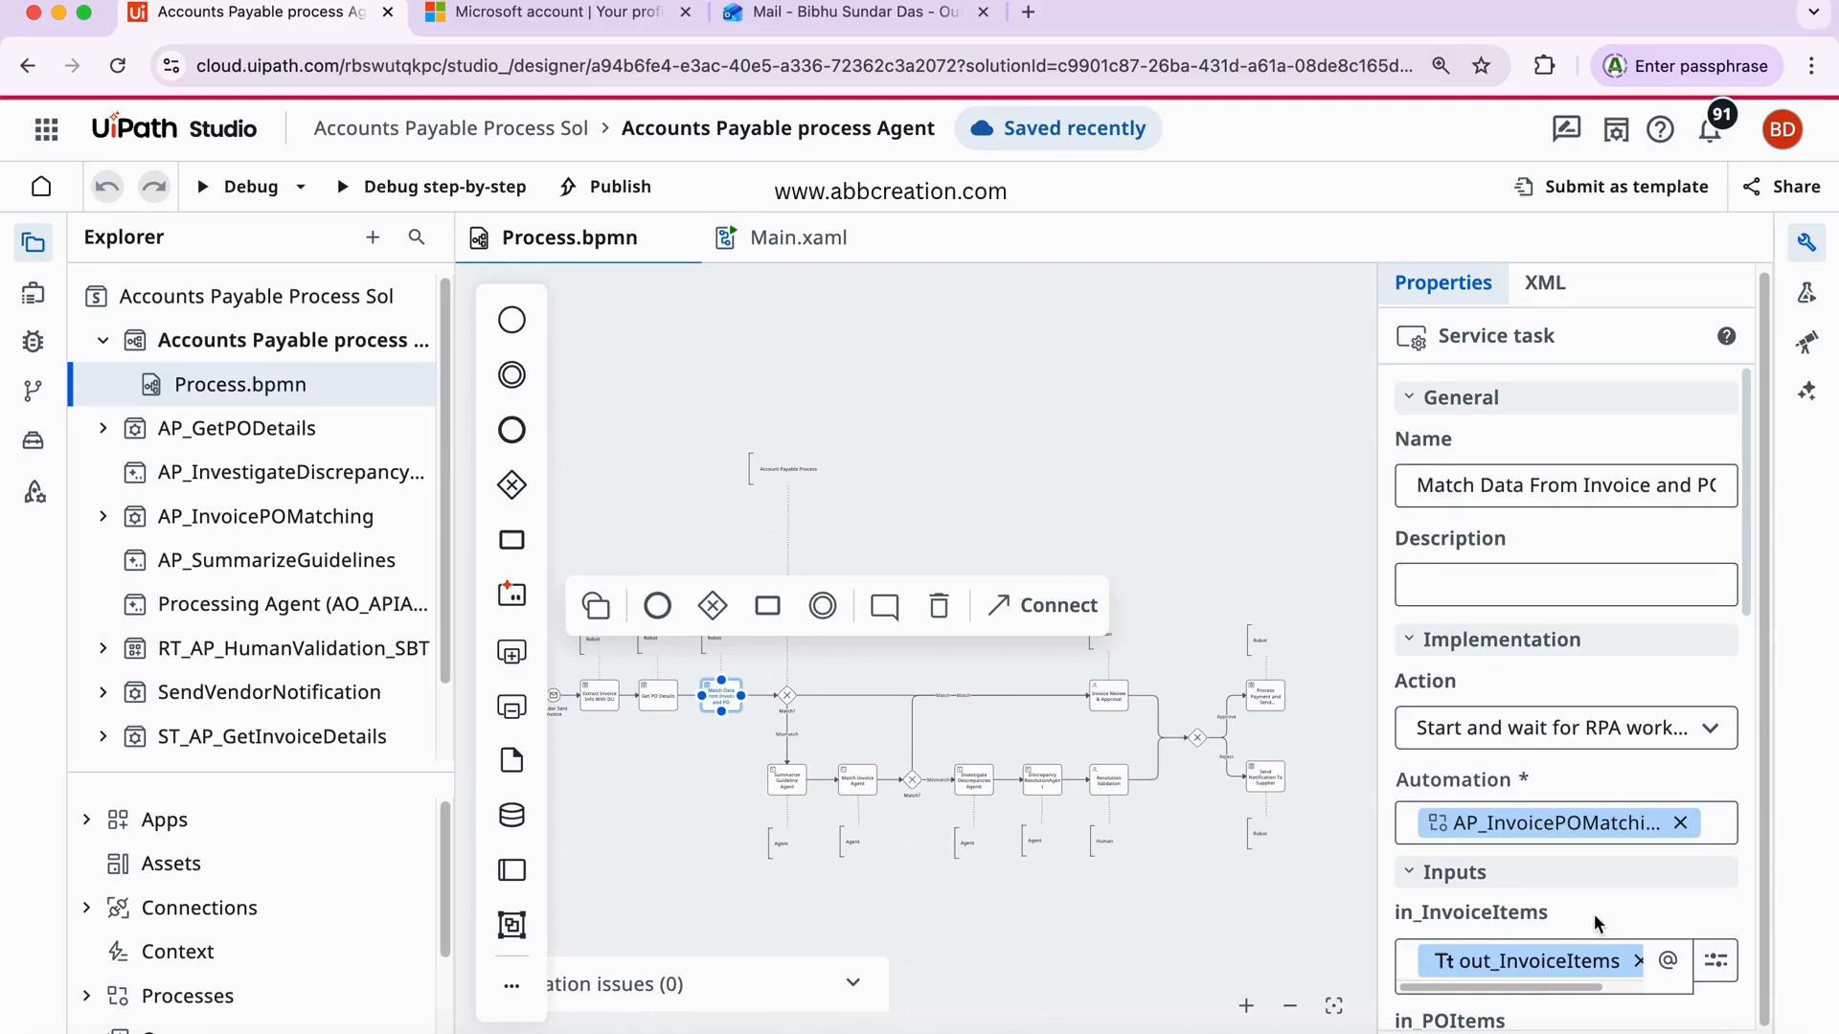
left_click_drag(1747, 542, 1745, 646)
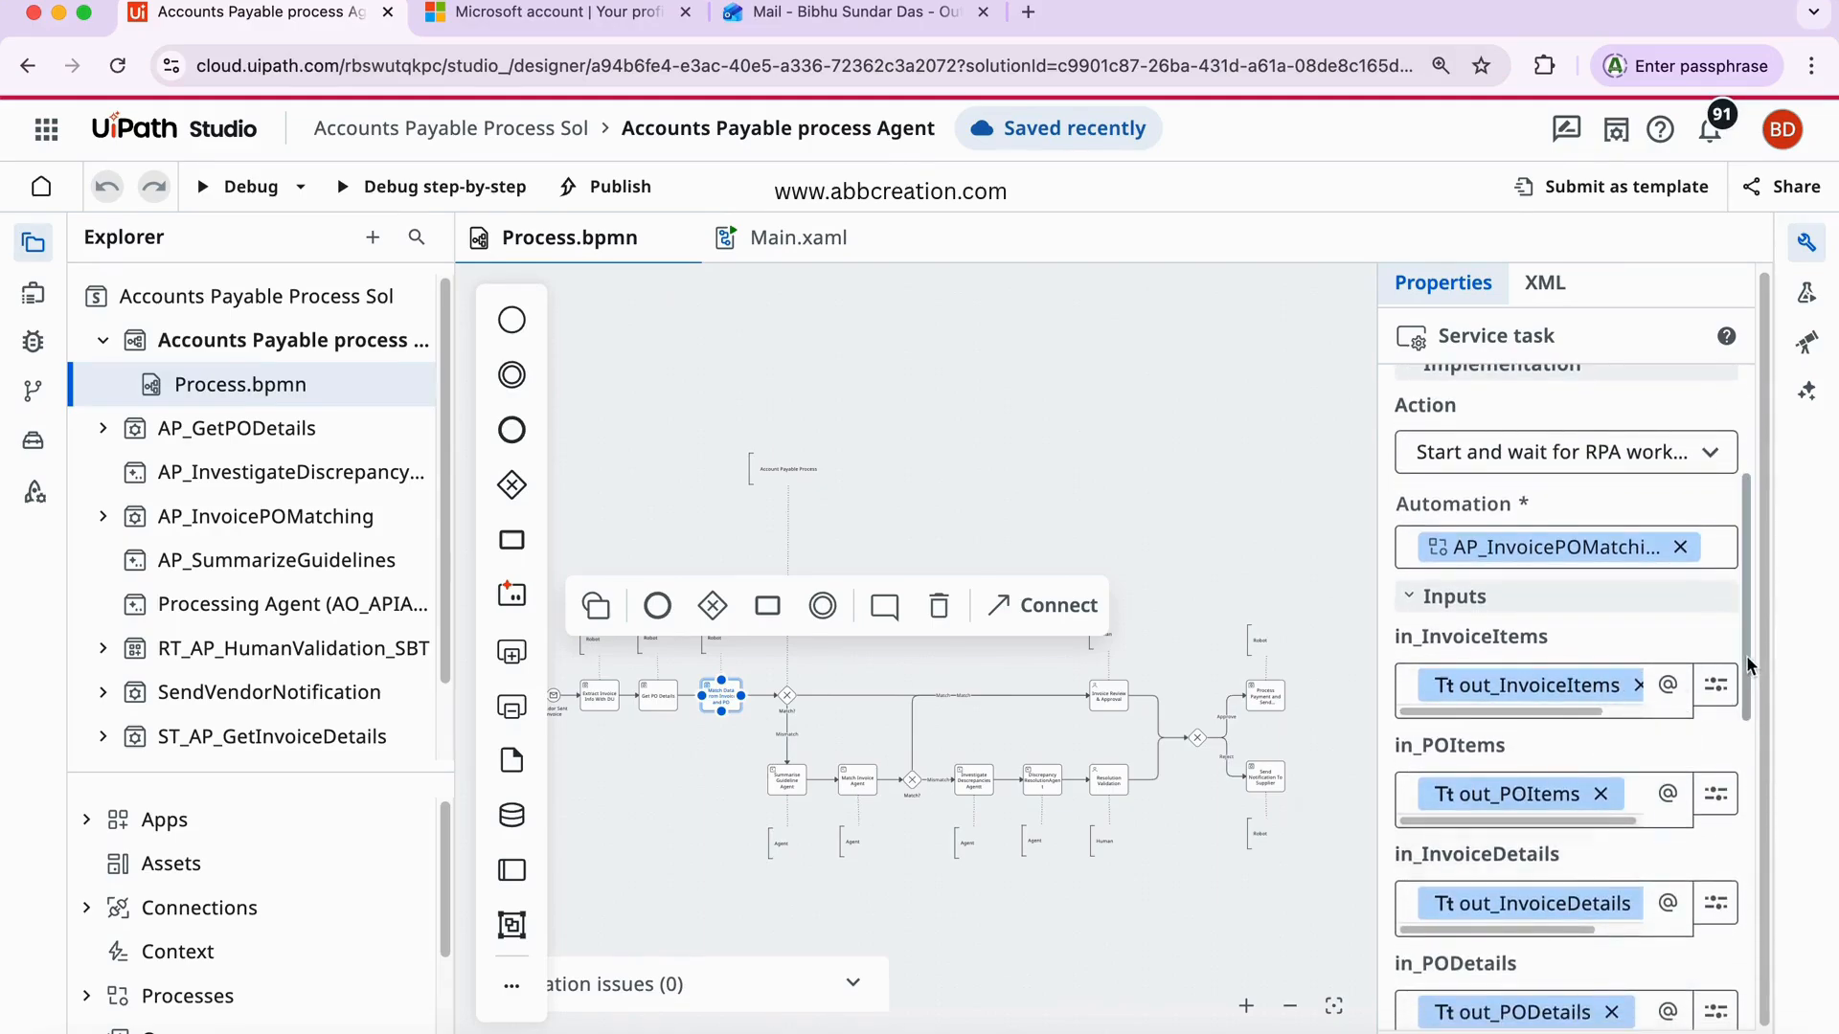
left_click_drag(1746, 586, 1749, 816)
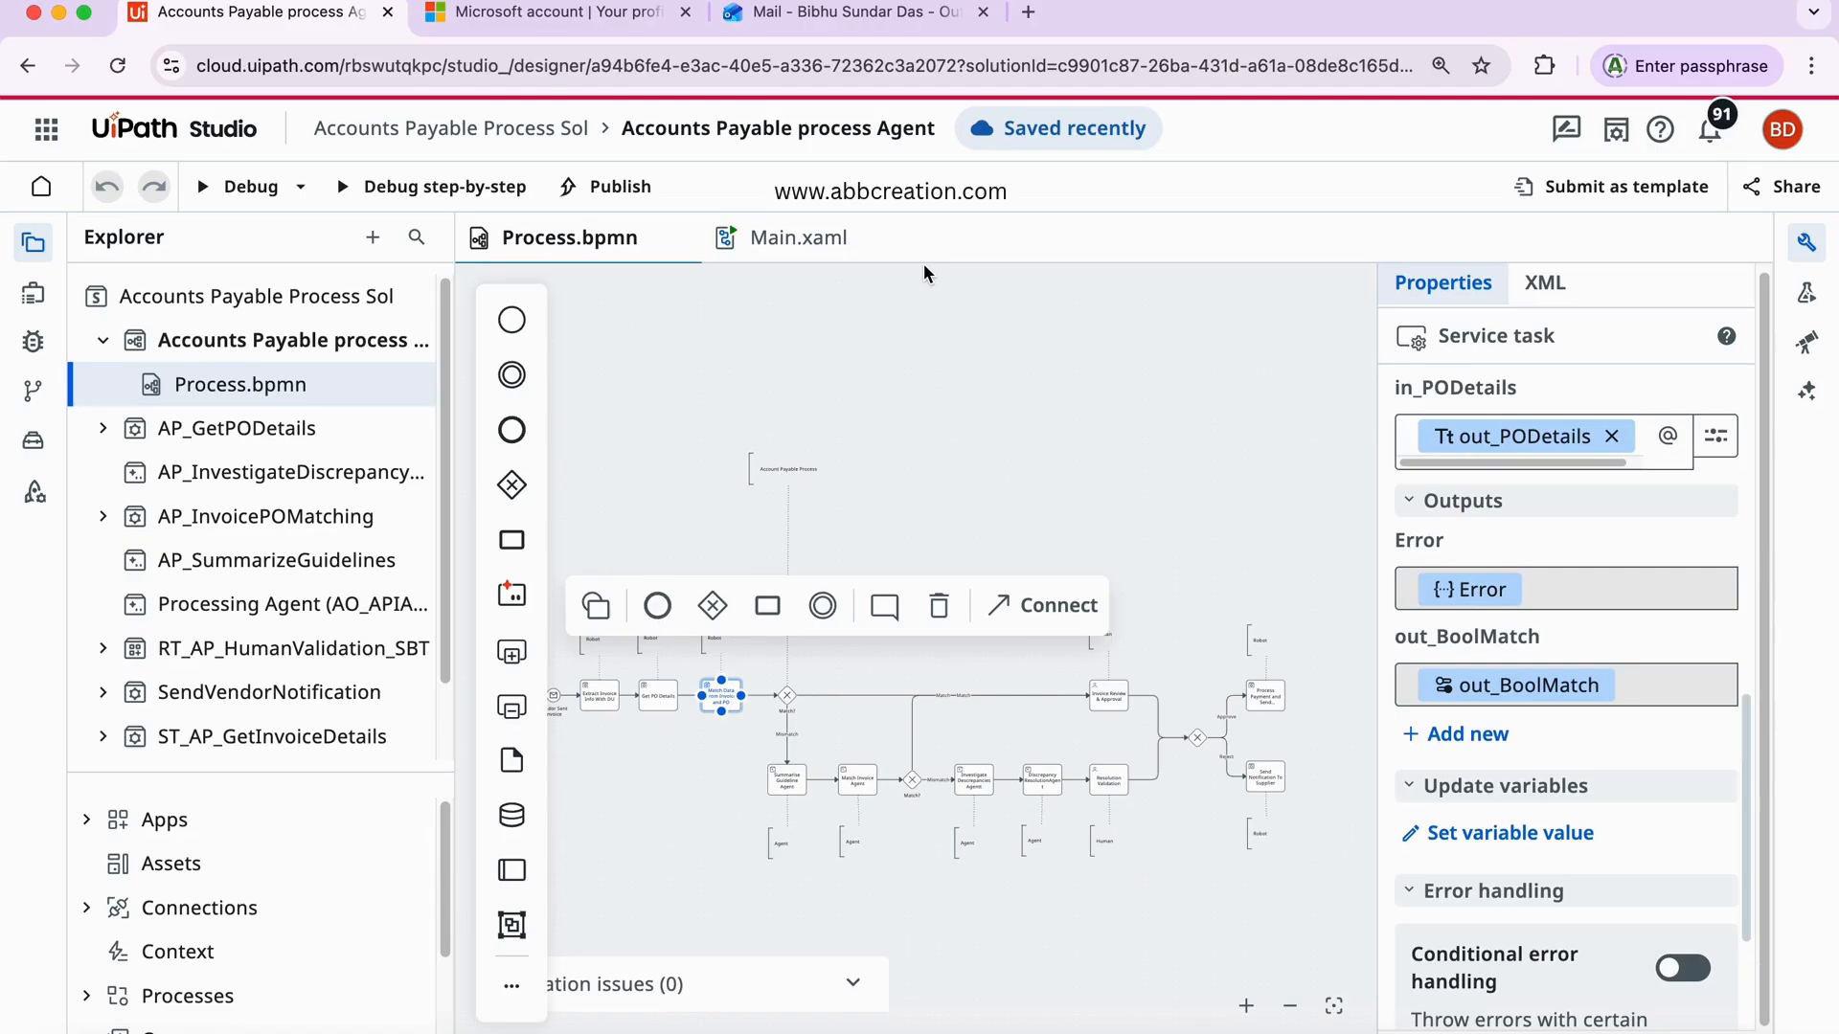
- Inspect the Match and Mismatch conditions of the Match? gateway that follows the invoice and PO matching task
left_click(785, 700)
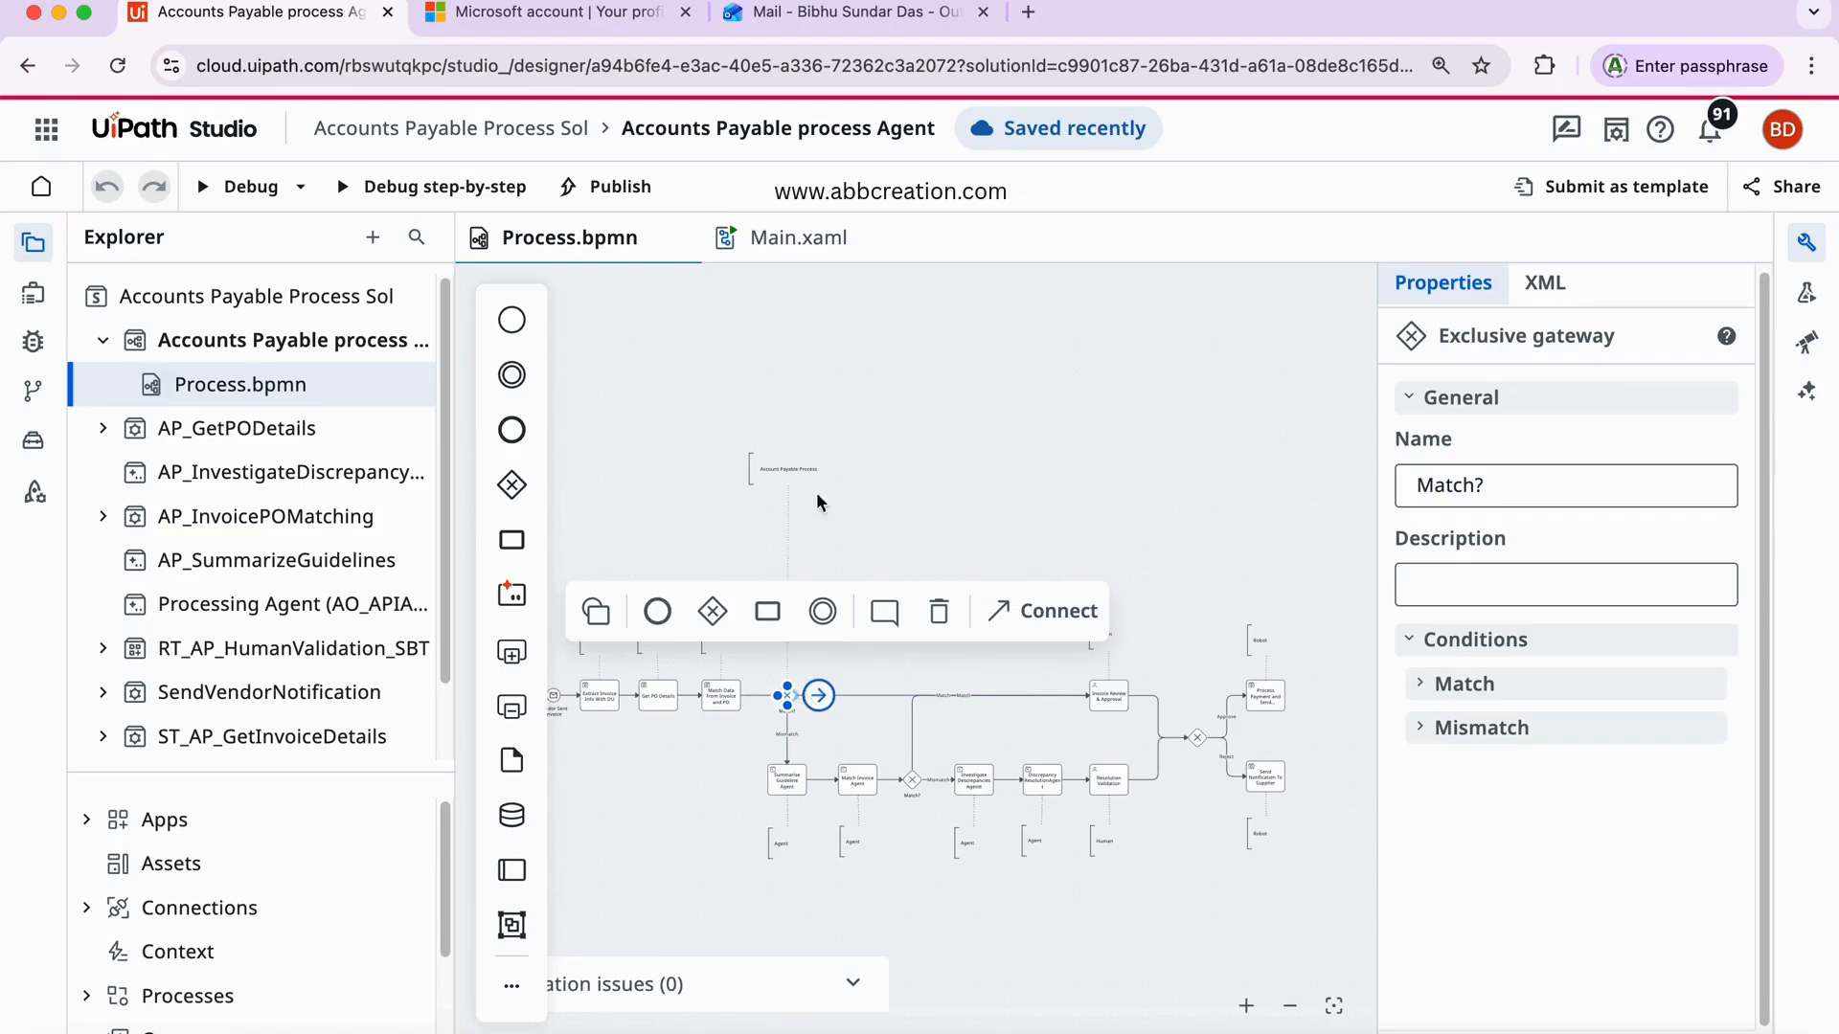
mouse_move(793, 697)
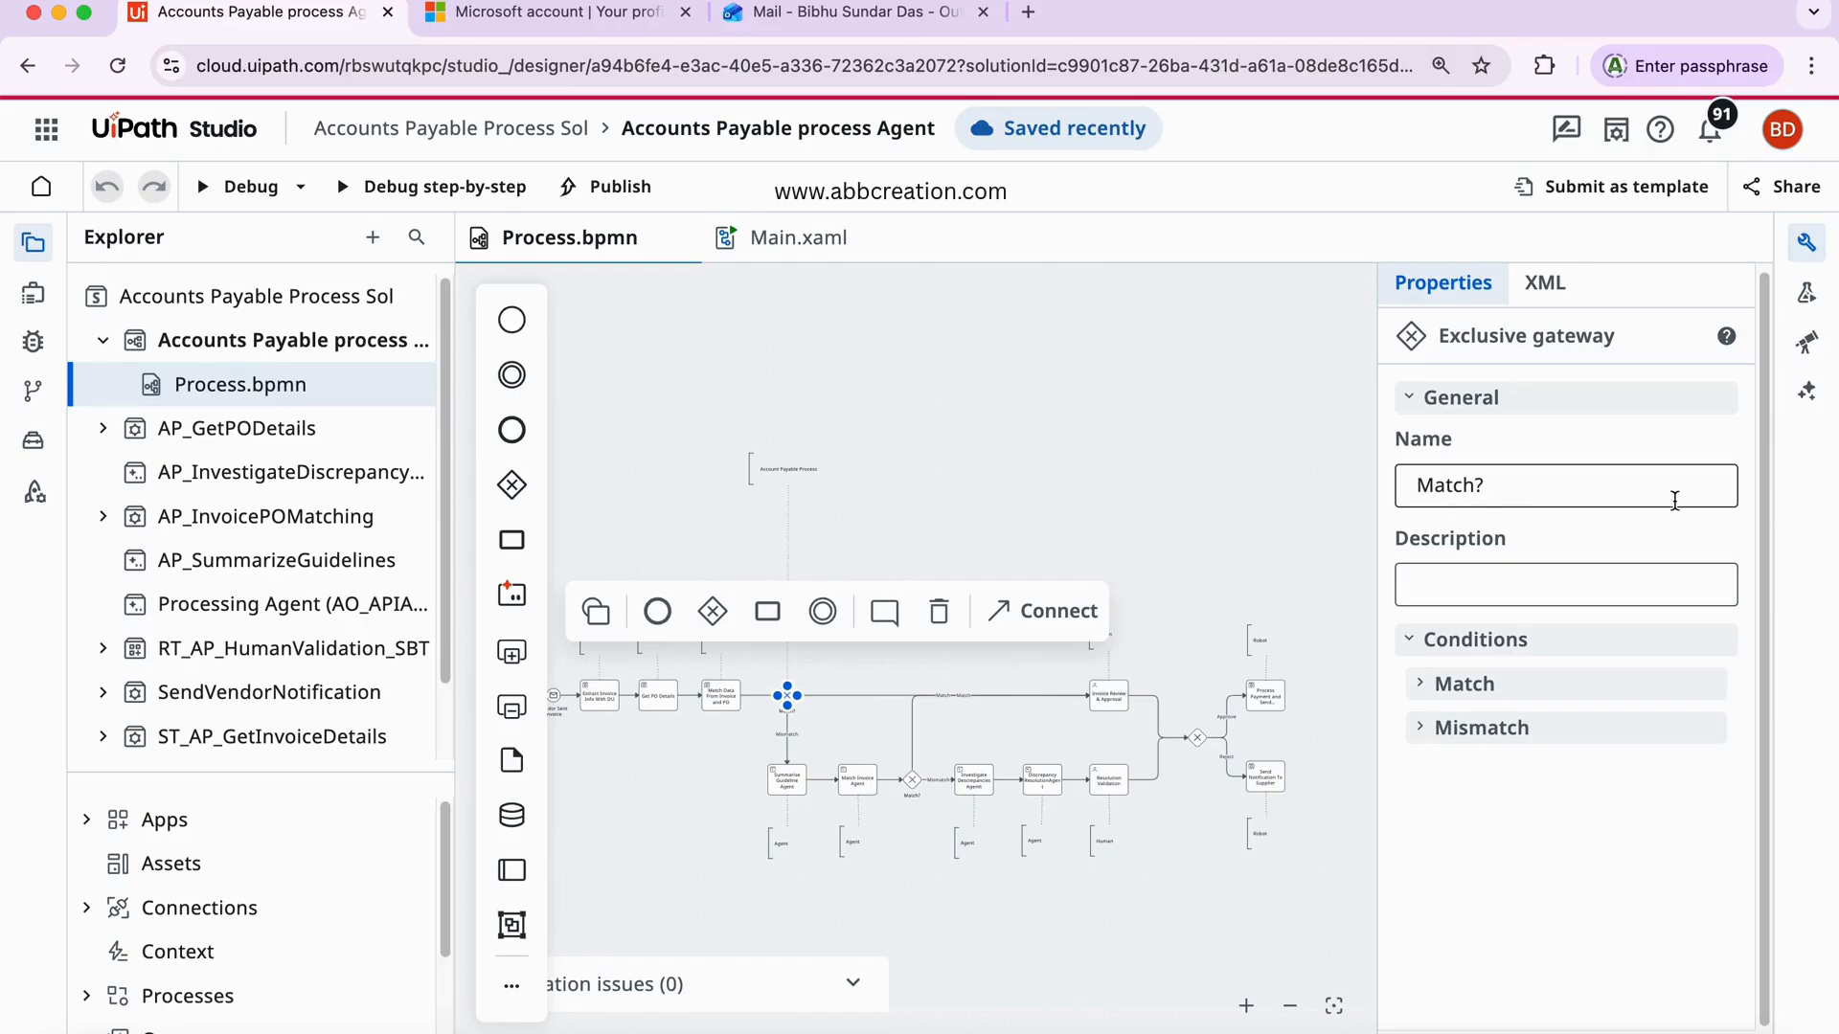
left_click(1421, 684)
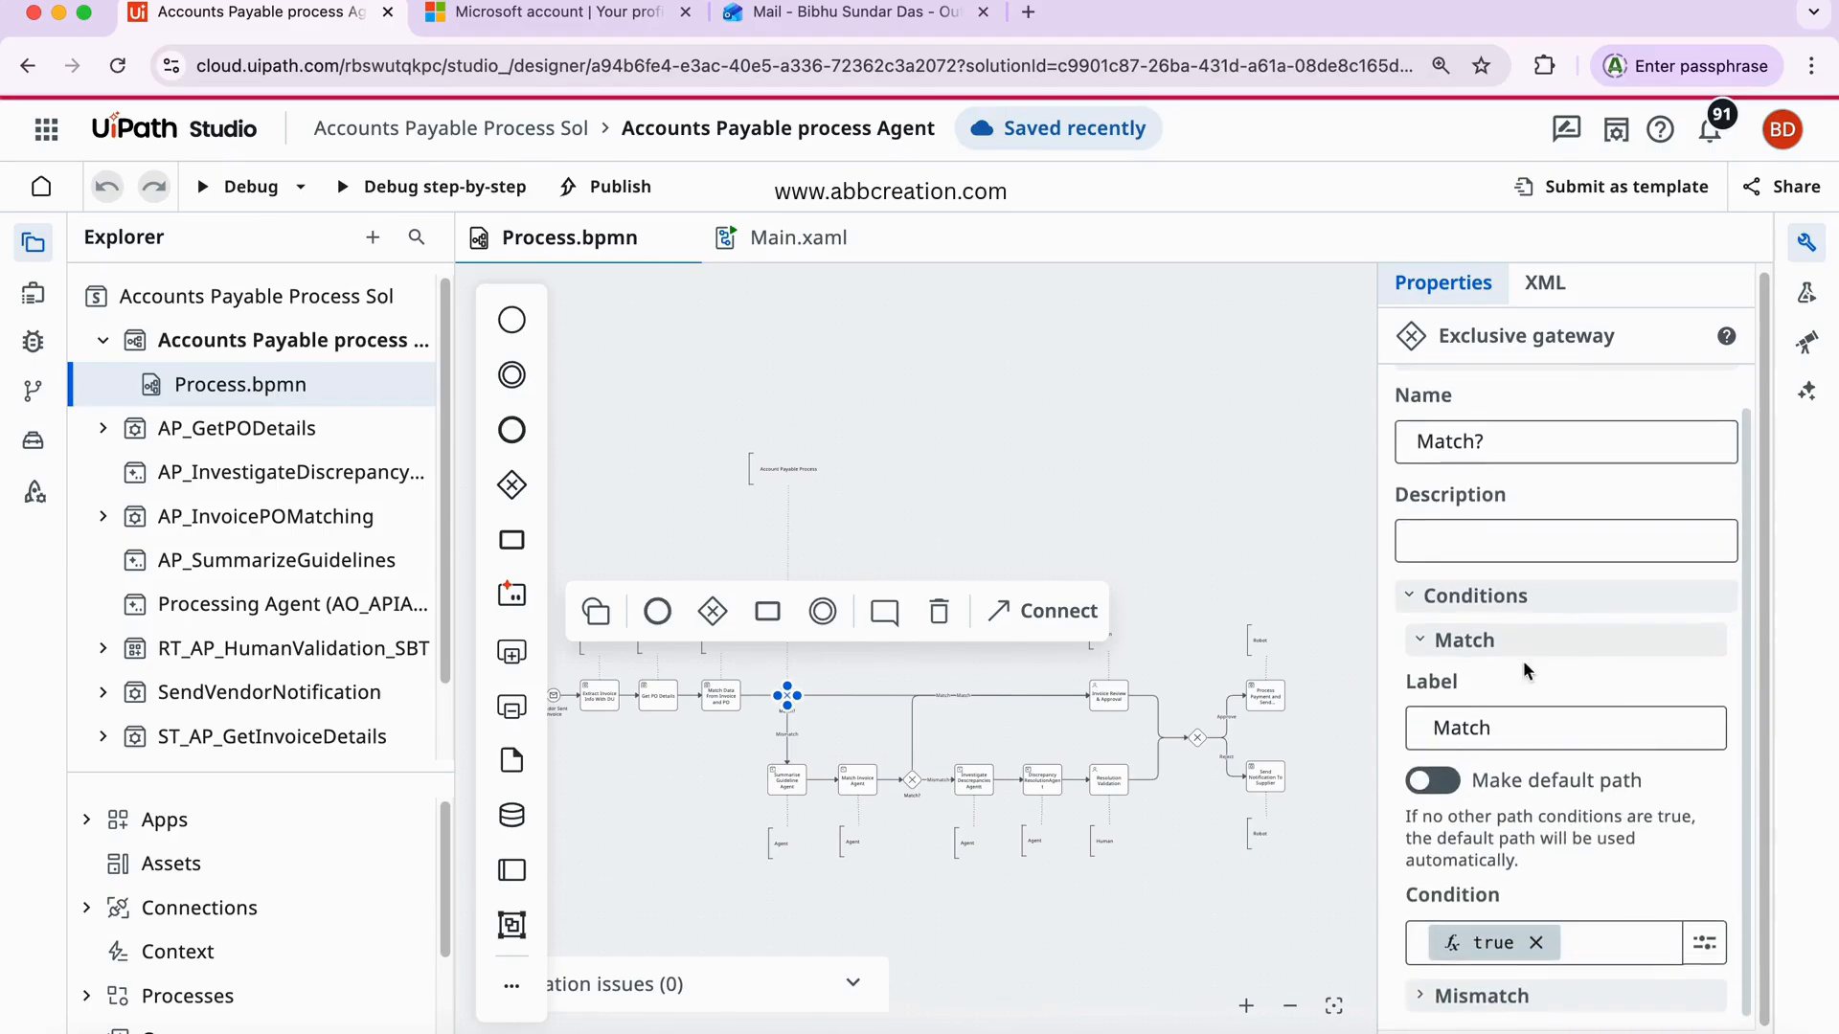
left_click(1421, 632)
left_click(1420, 728)
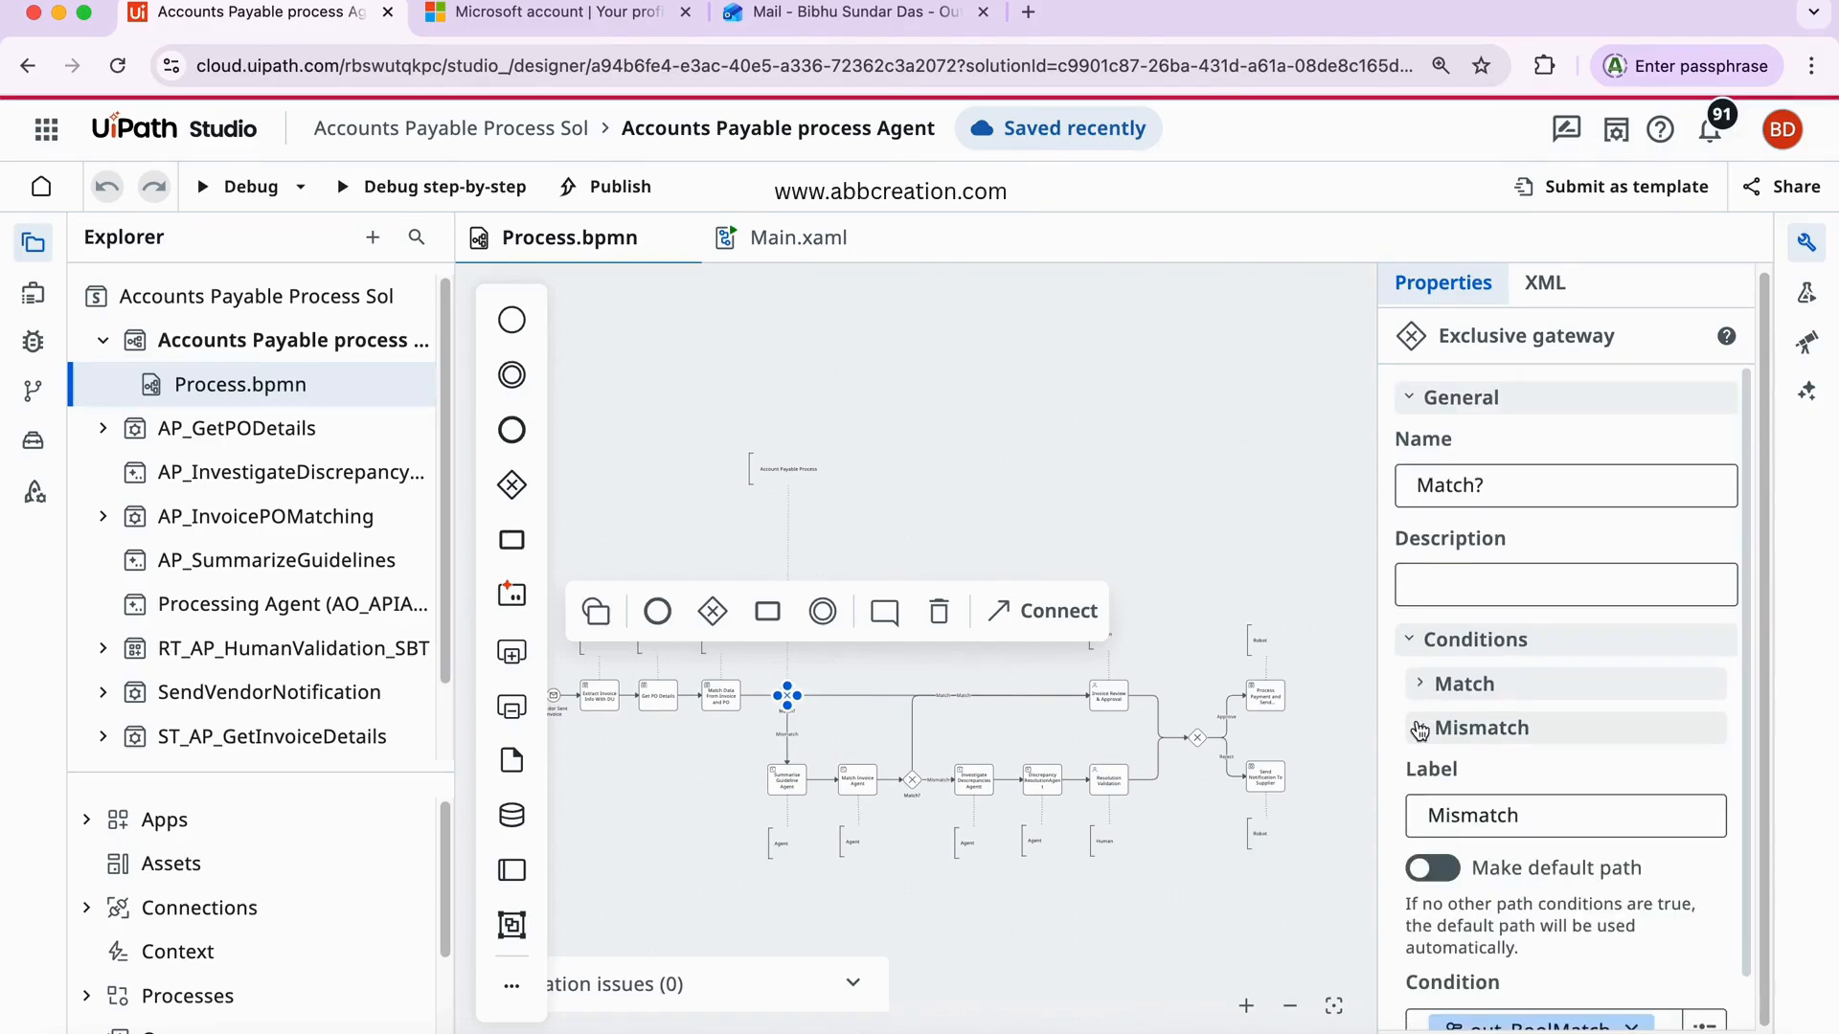
left_click(1420, 728)
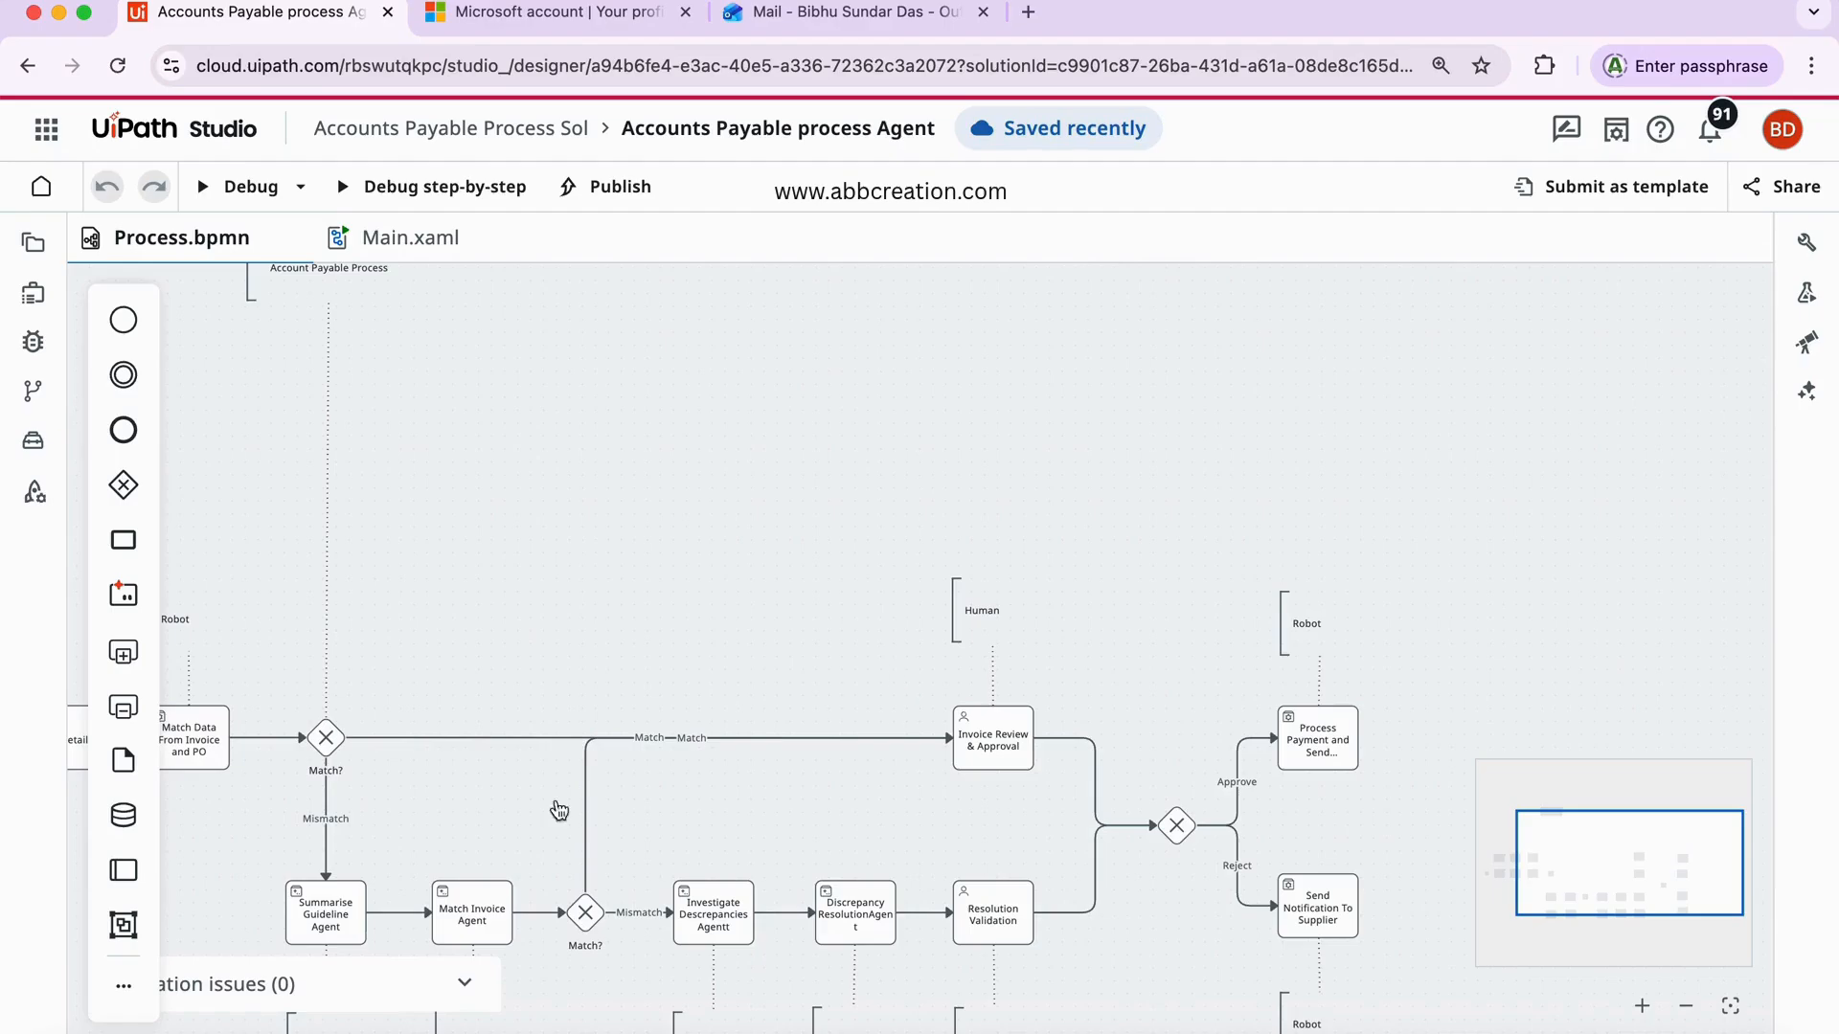
- Examine the action app used by the Invoice Review & Approval task, locate it in the project explorer, and clear the side panels
left_click(996, 755)
left_click(1807, 245)
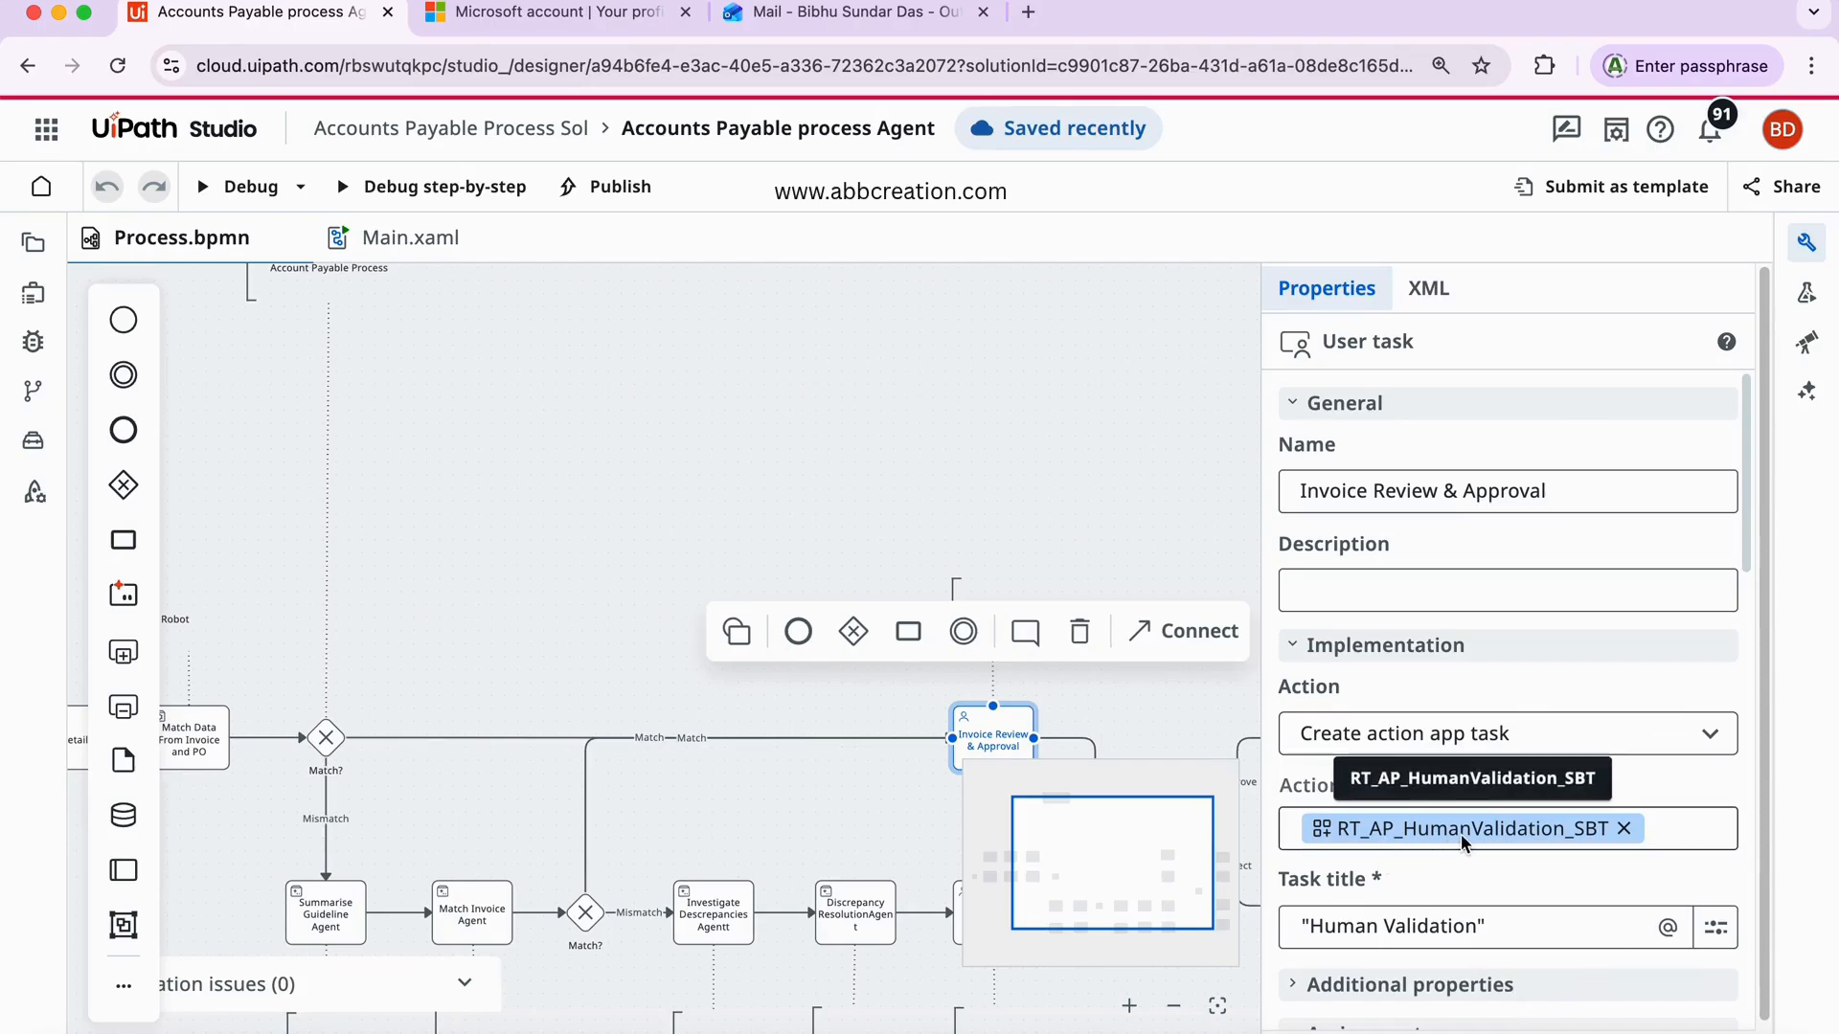
left_click(34, 243)
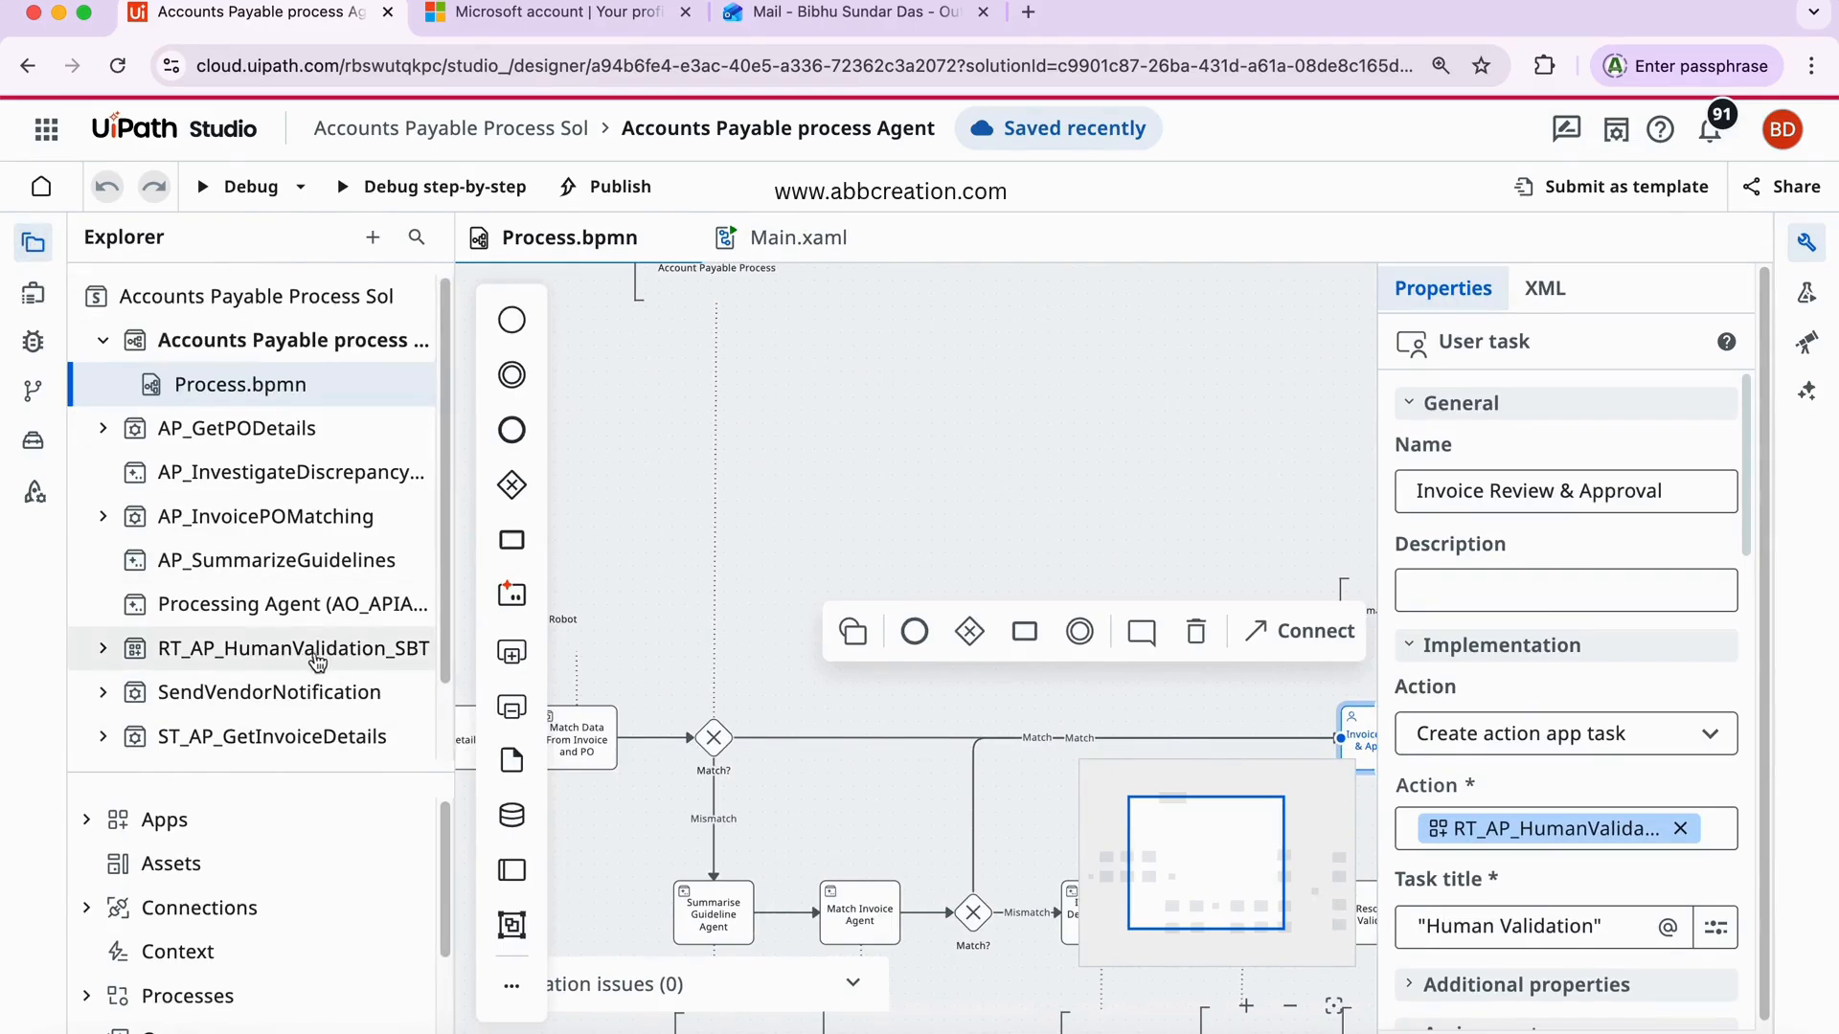
left_click(33, 242)
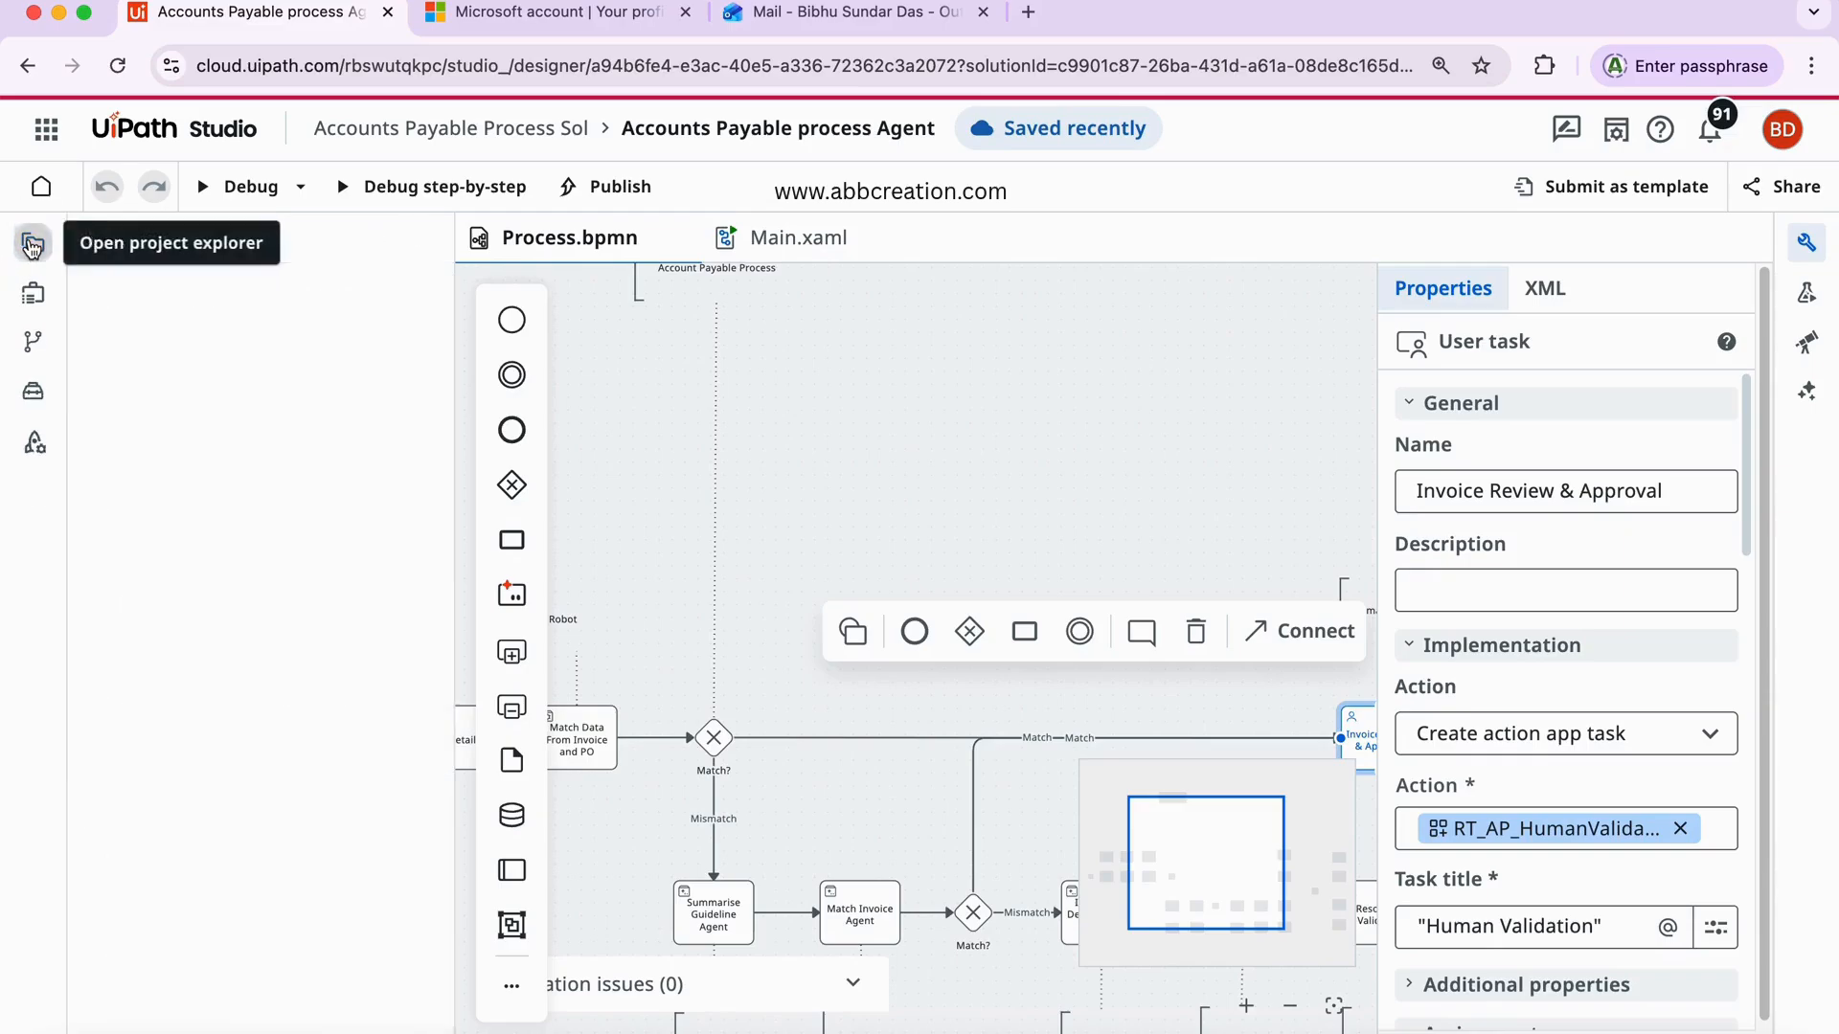
left_click(1806, 242)
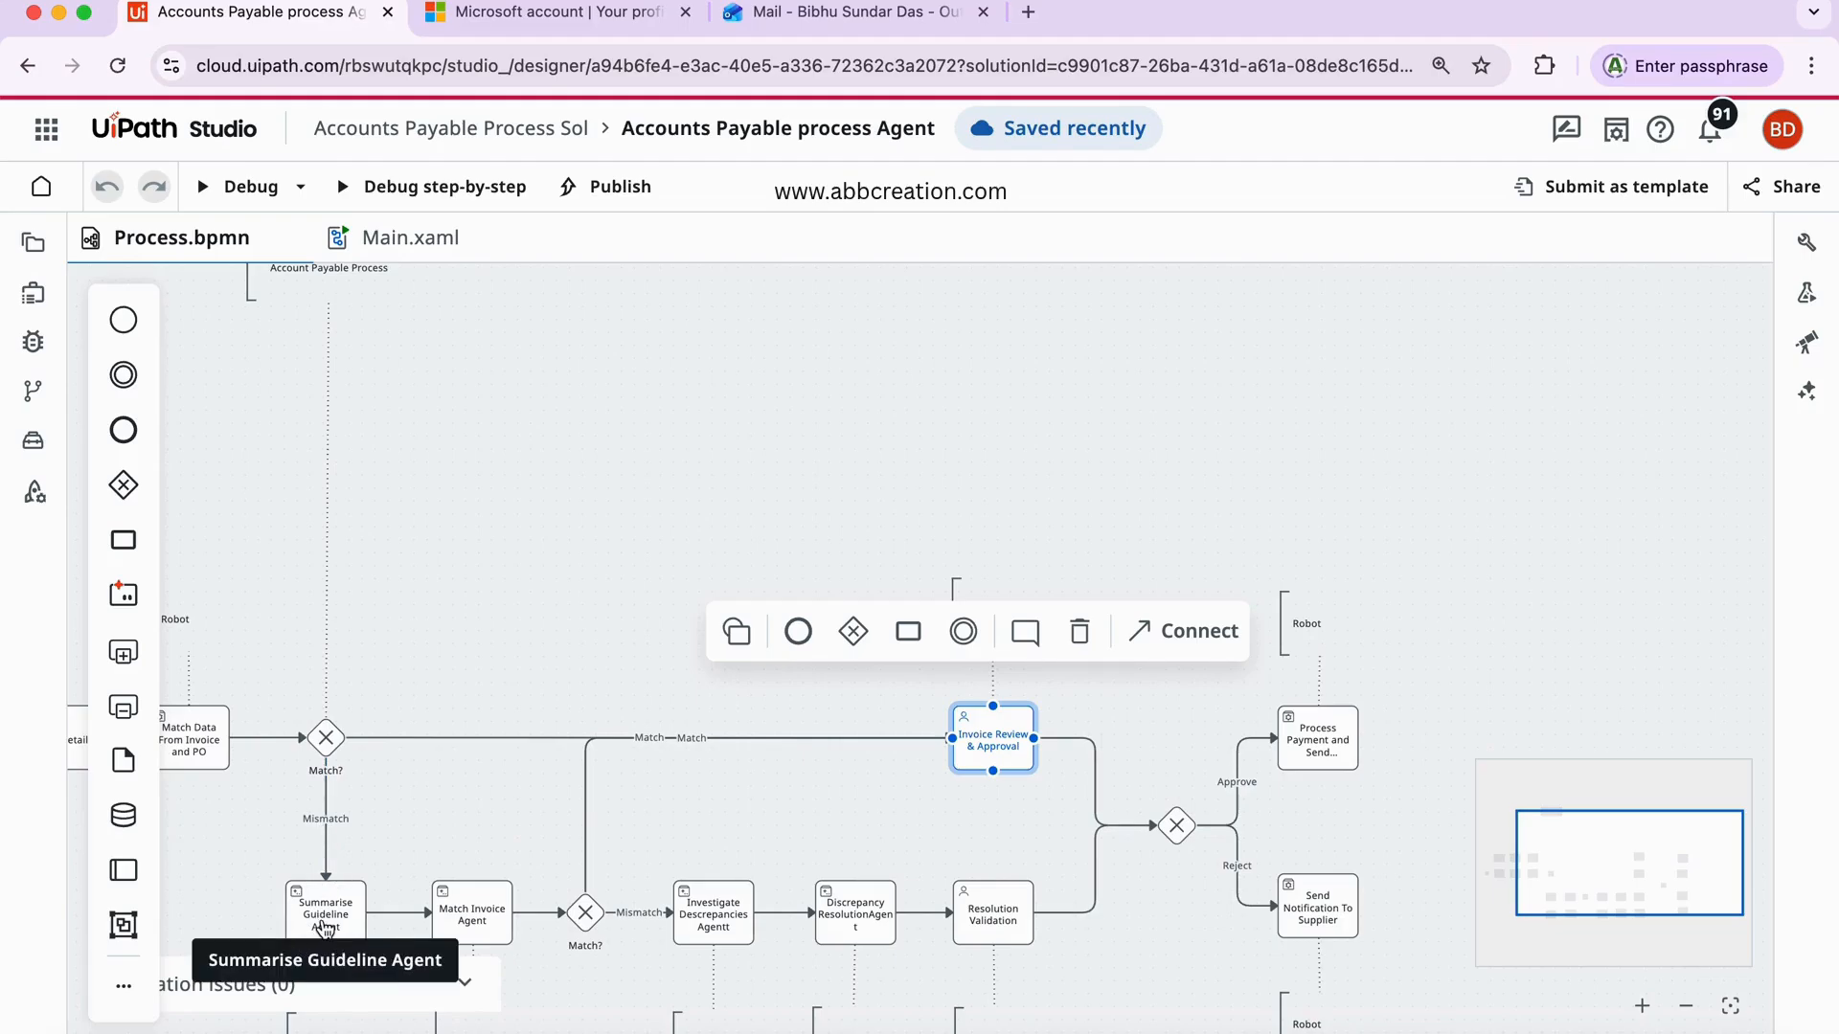
- Examine the agent and outputs configured for the Summarise Guideline Agent task
left_click(325, 925)
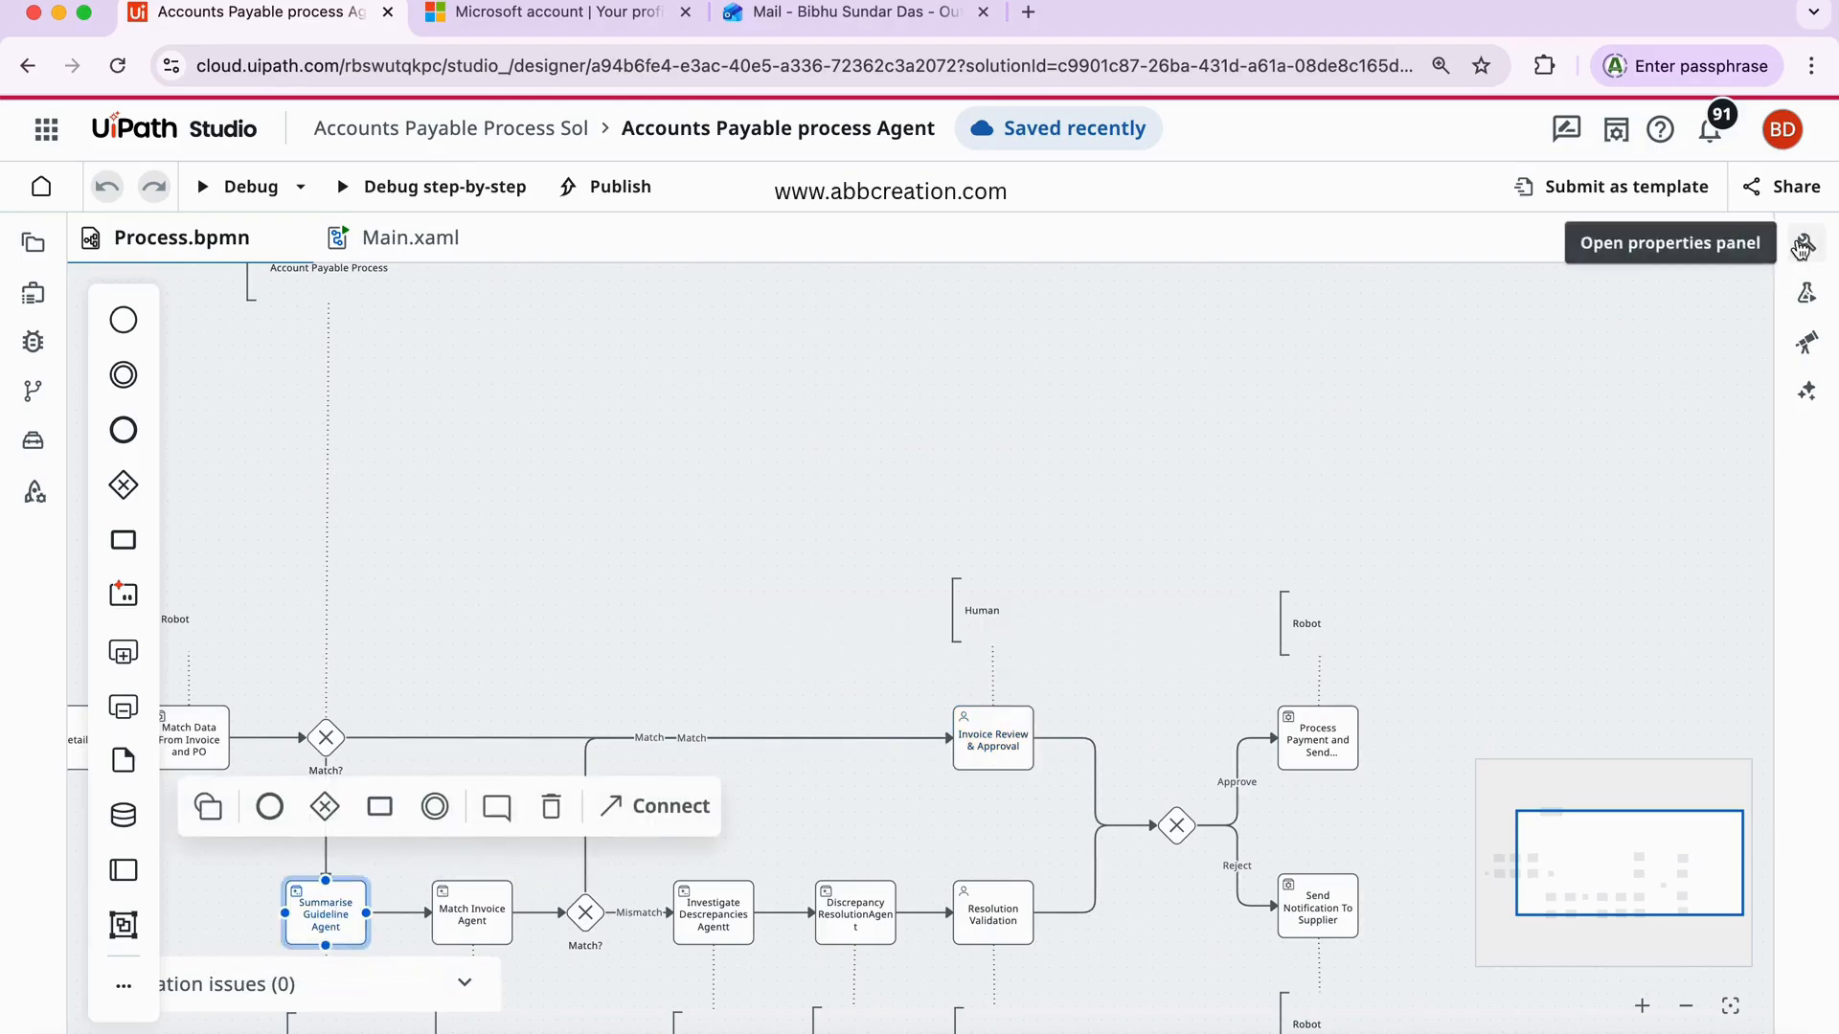
left_click(1801, 246)
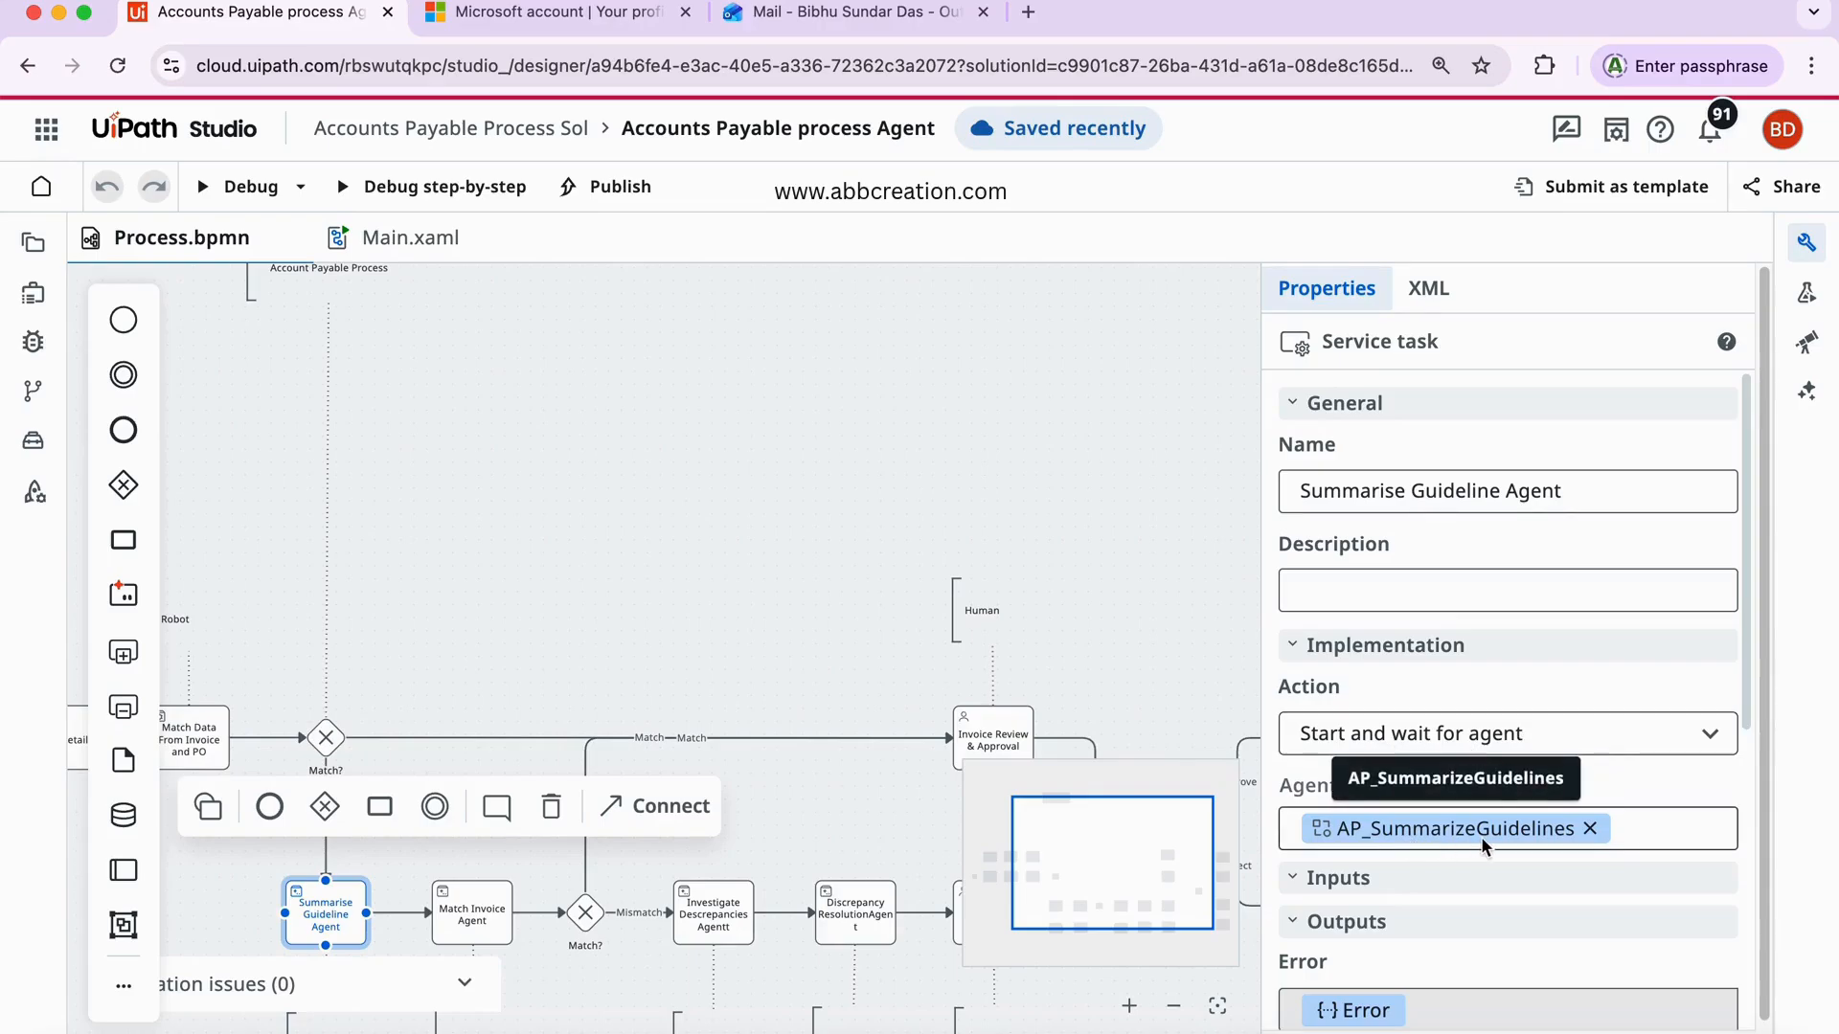
scroll(1479, 699, "down", 5)
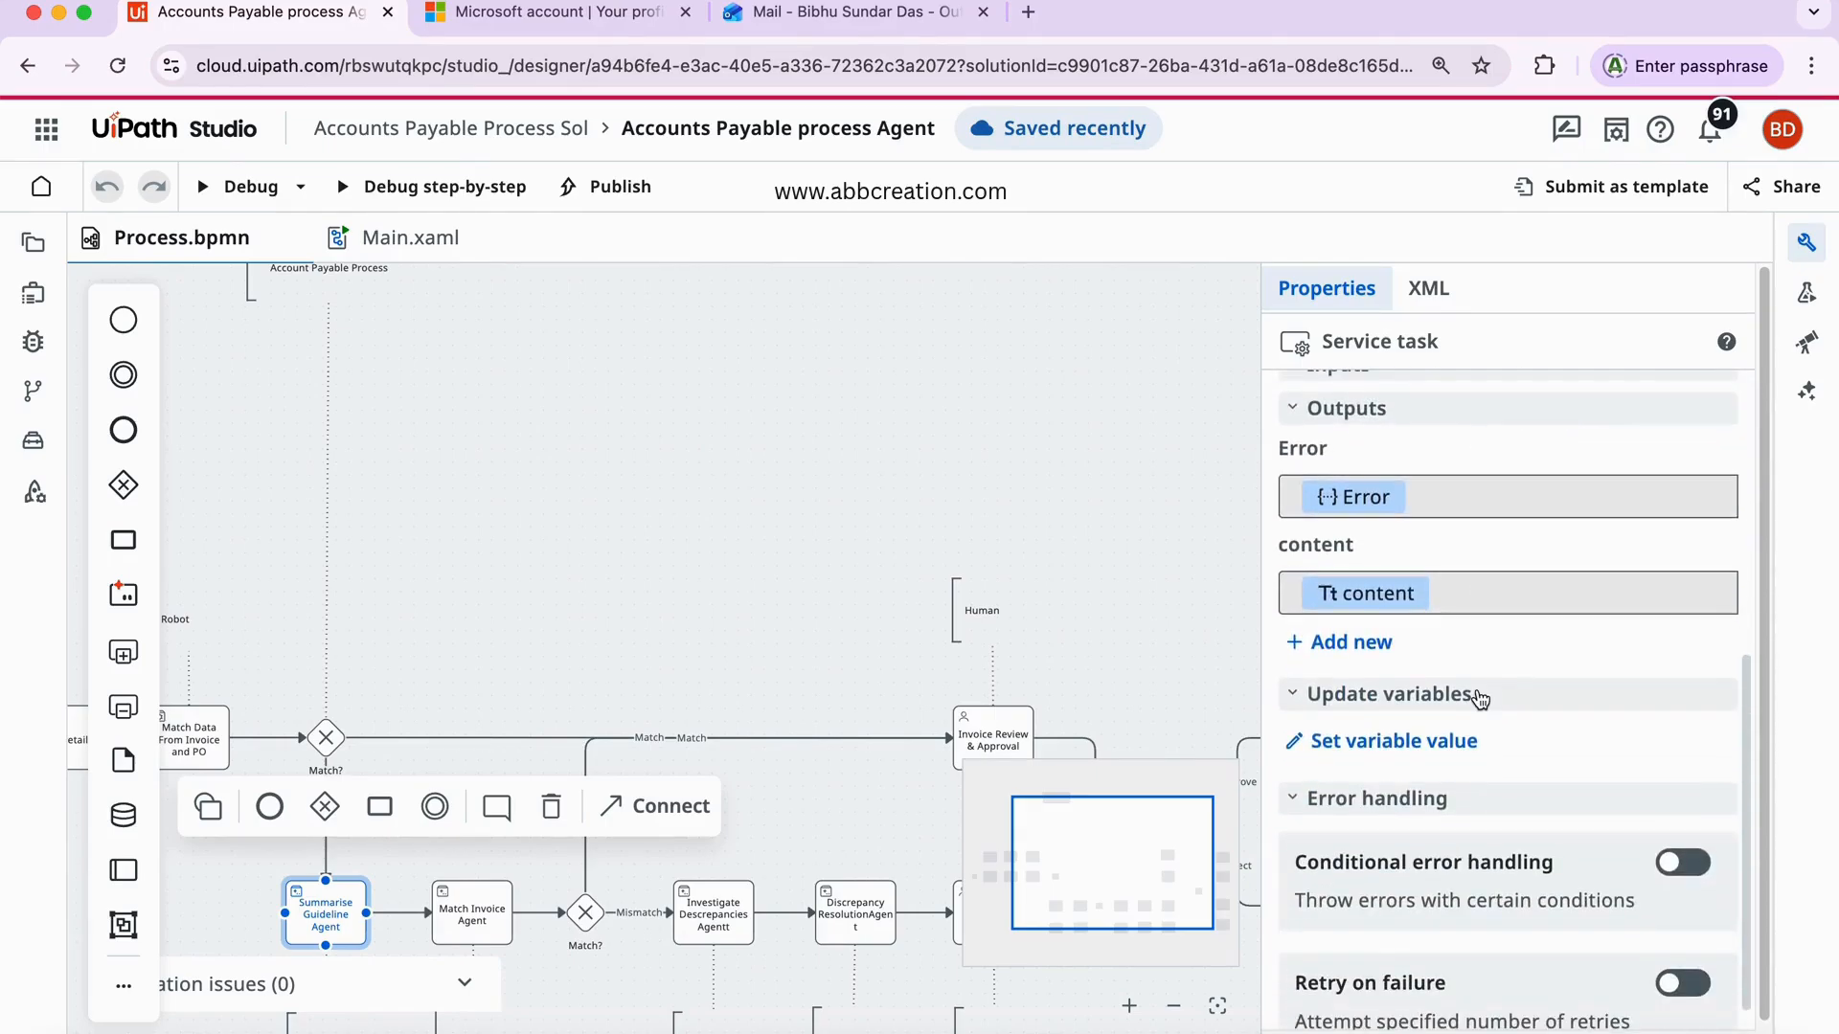
scroll(1482, 702, "down", 1)
left_click(312, 894)
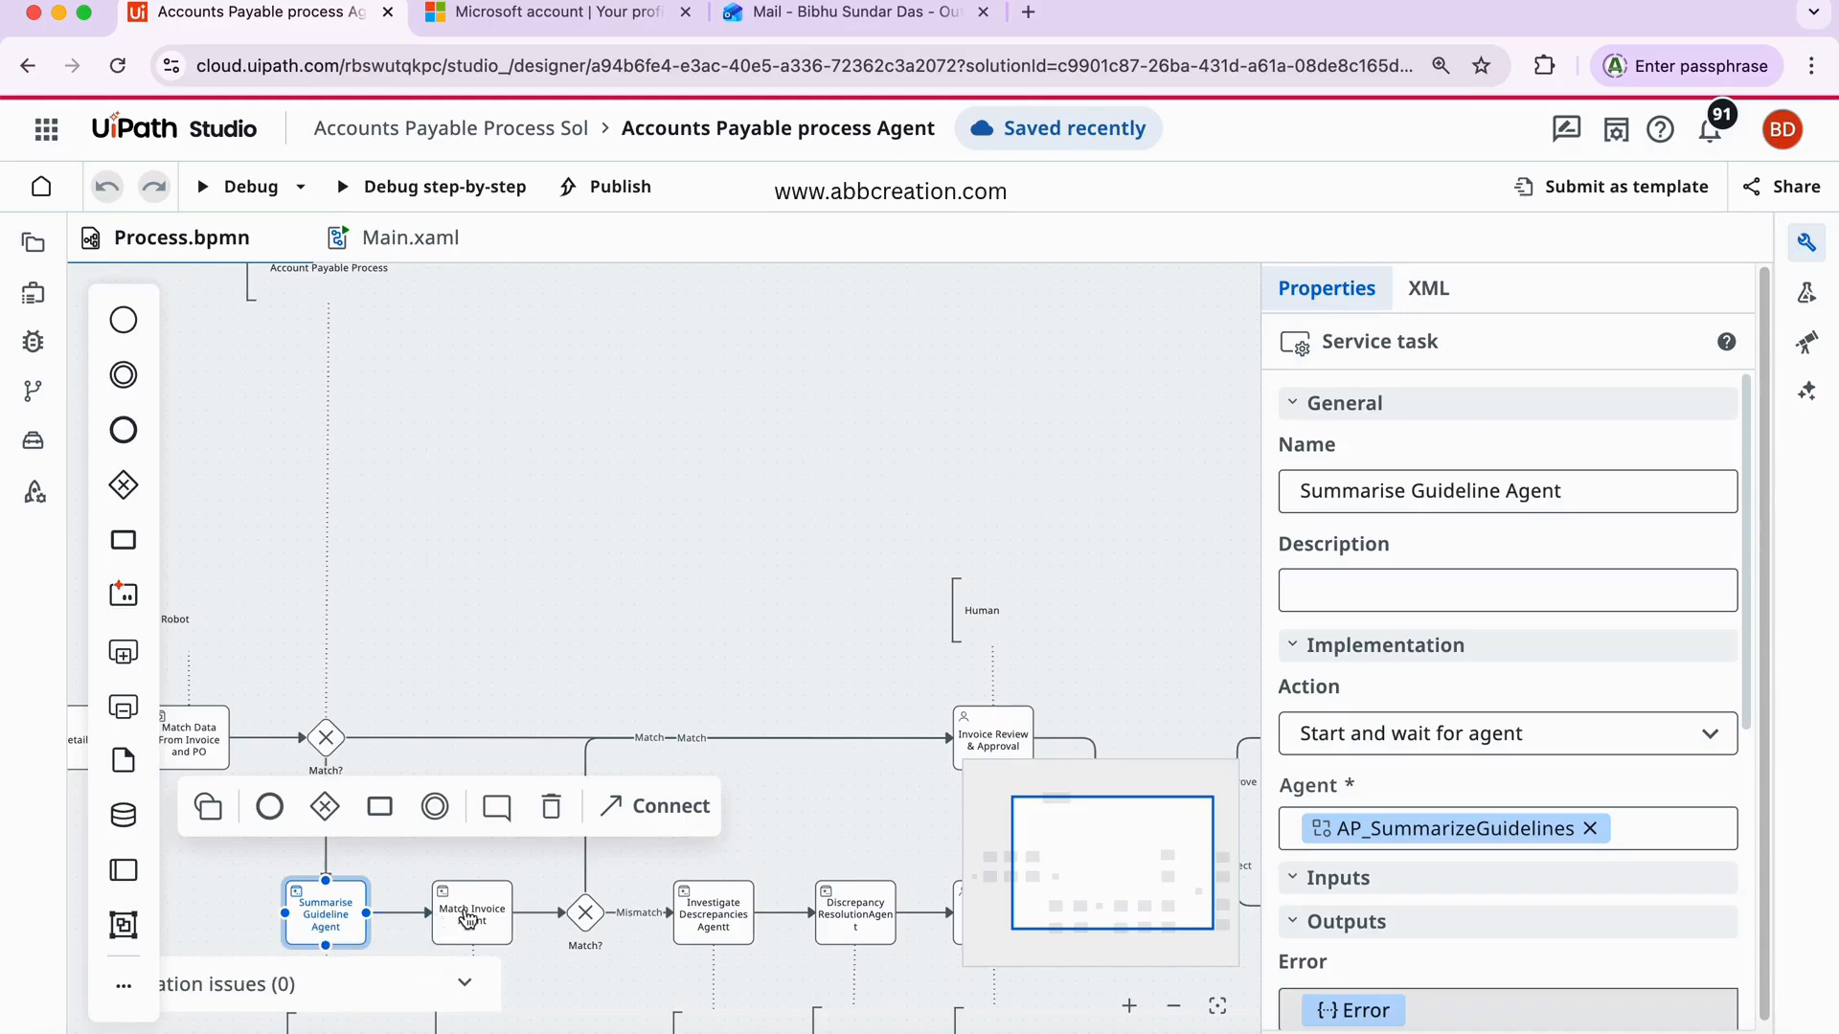
- Review the Match Invoice Agent task's settings and the Match? gateway after it, and hide the properties
left_click(468, 918)
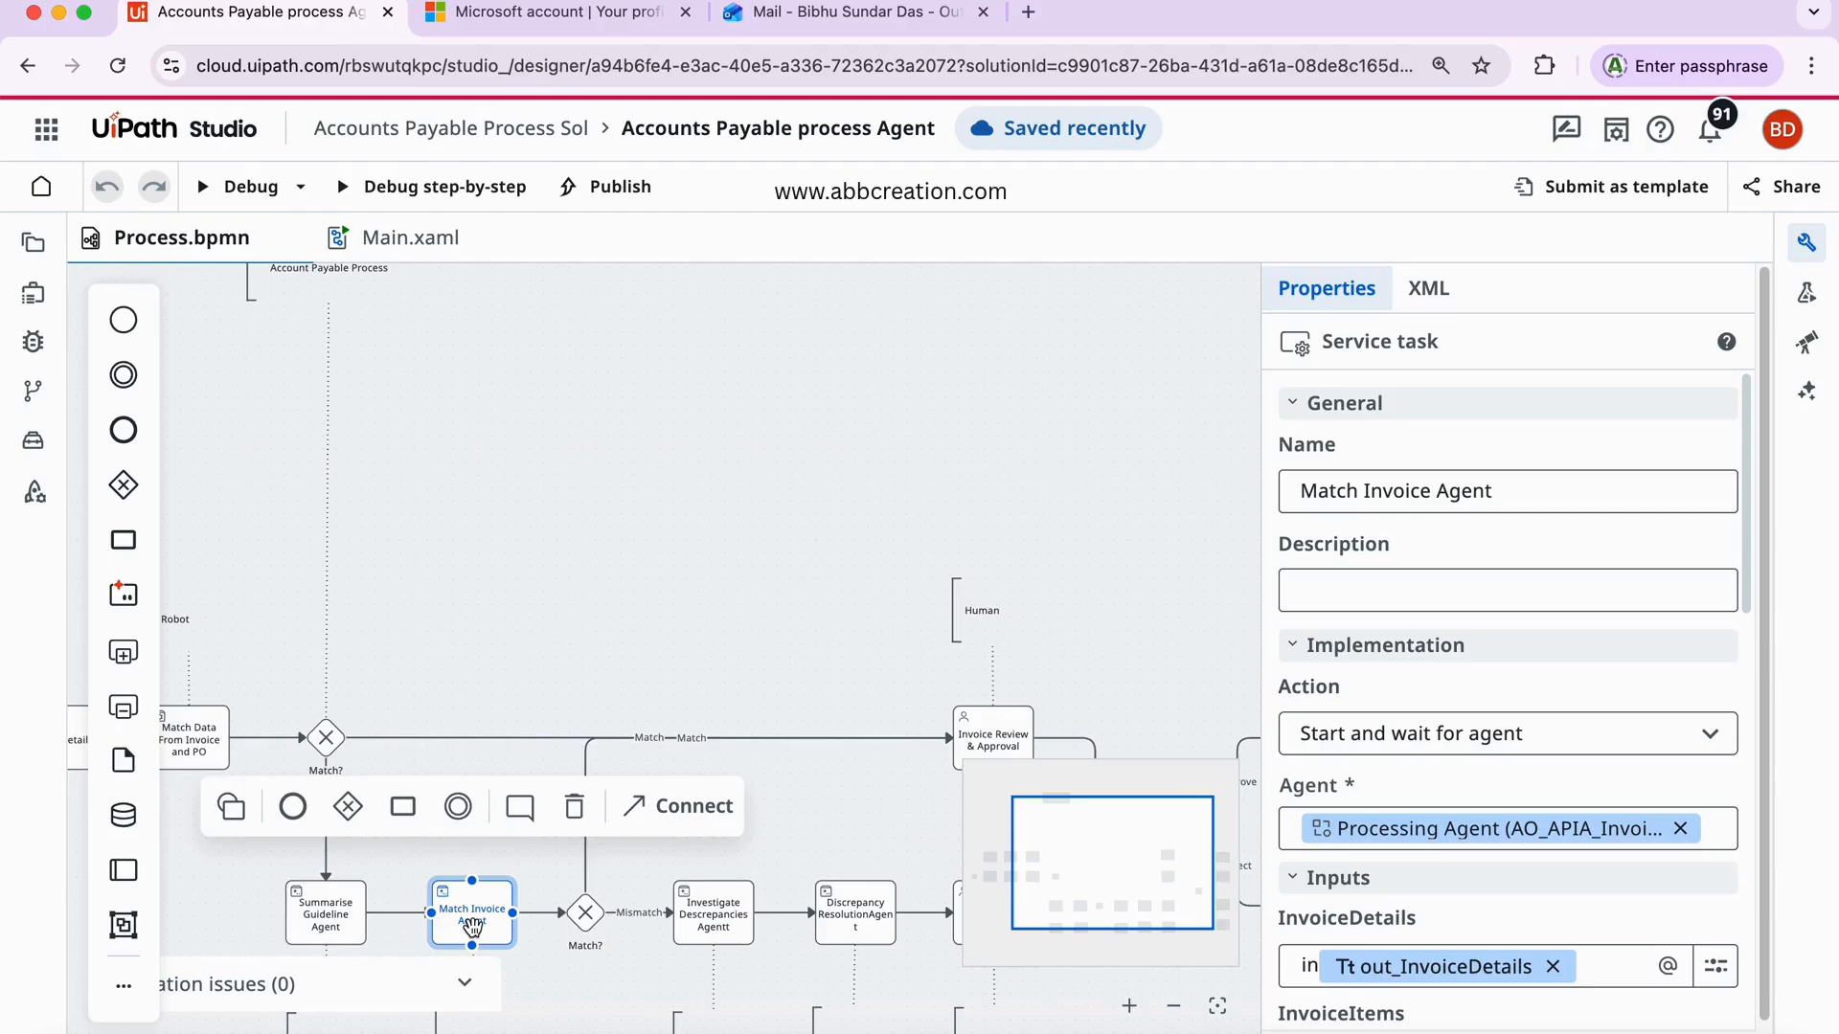
left_click(585, 915)
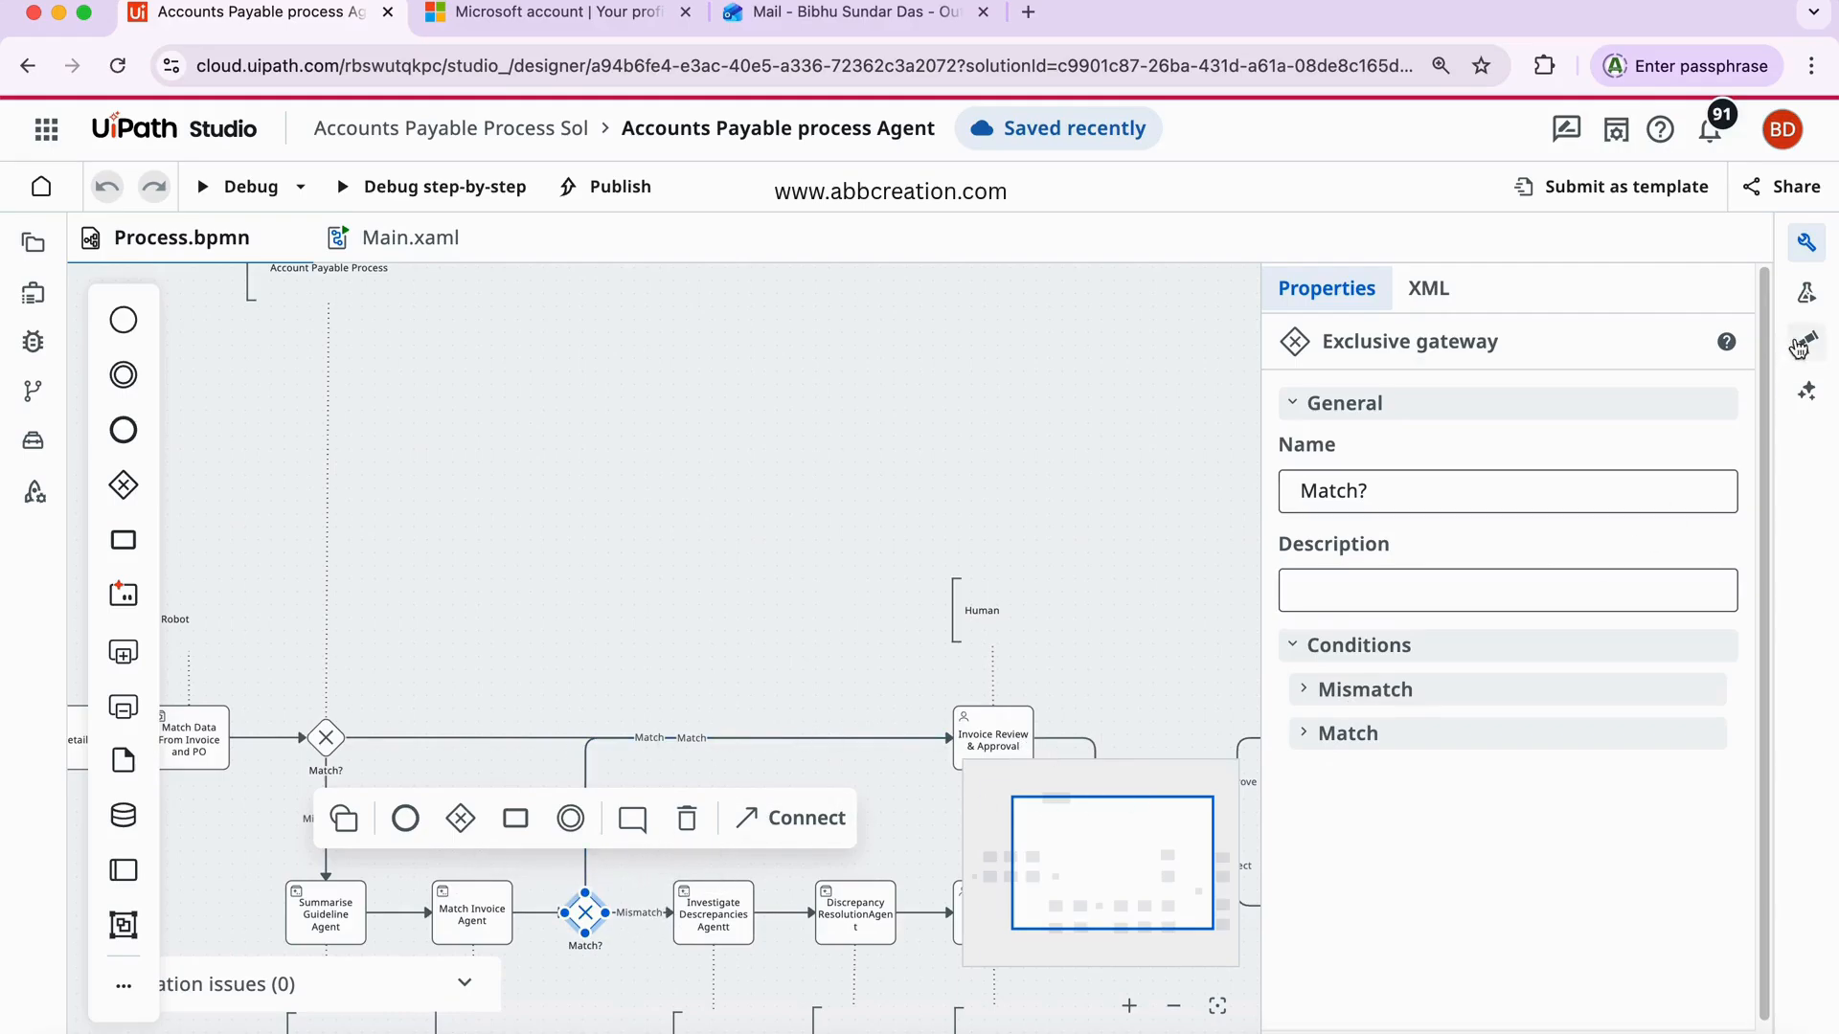
left_click(1806, 242)
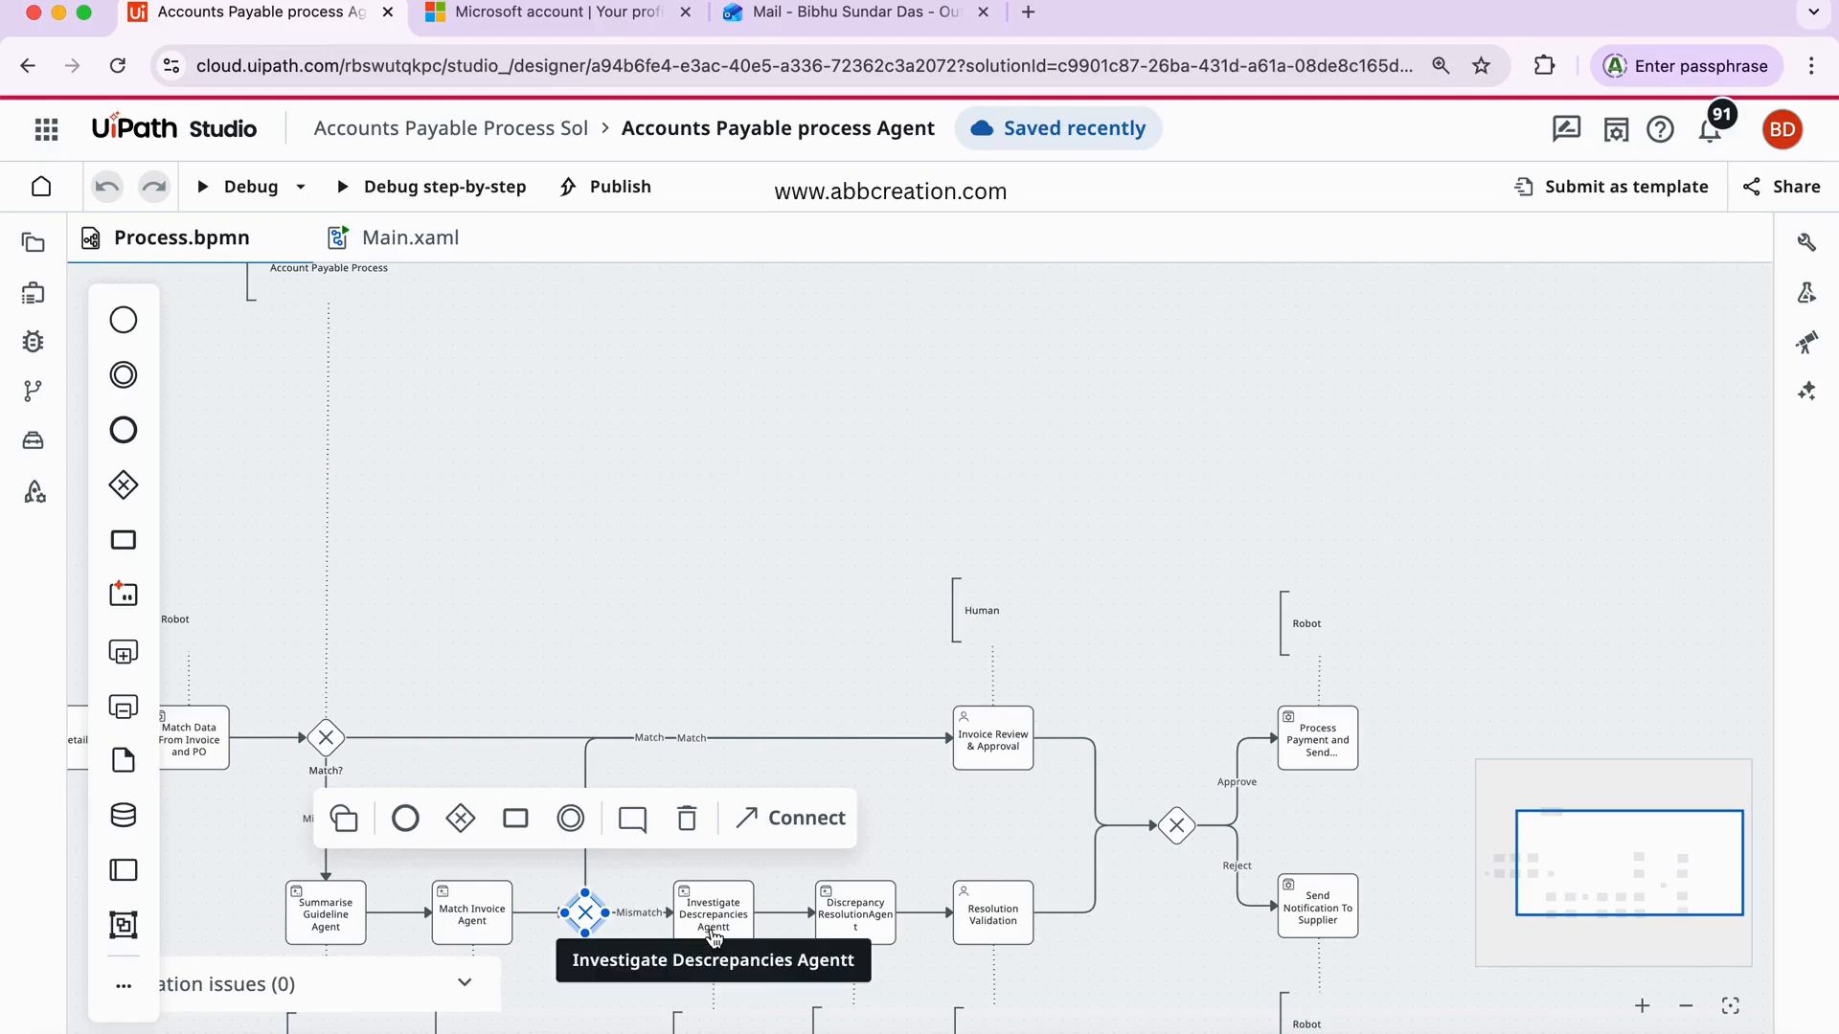
- Check which agent the Investigate Descrepancies Agentt task runs and display the project's files
left_click(712, 929)
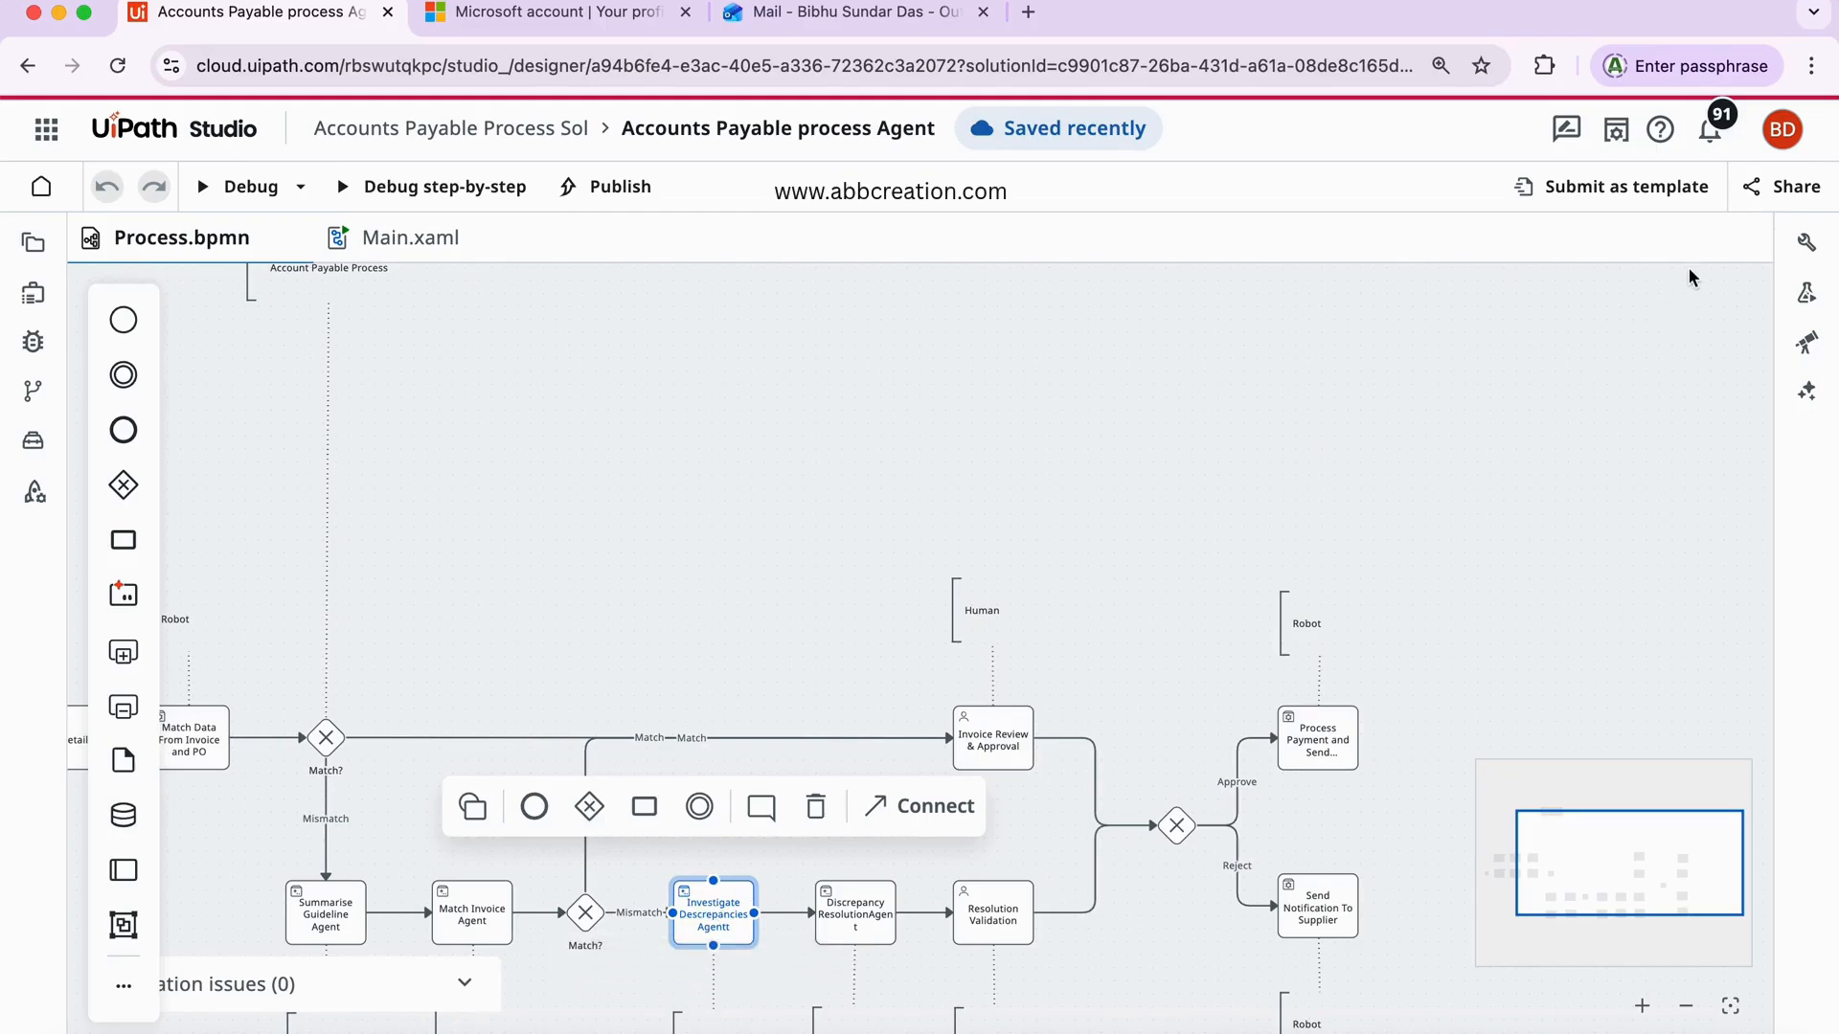
left_click(1806, 242)
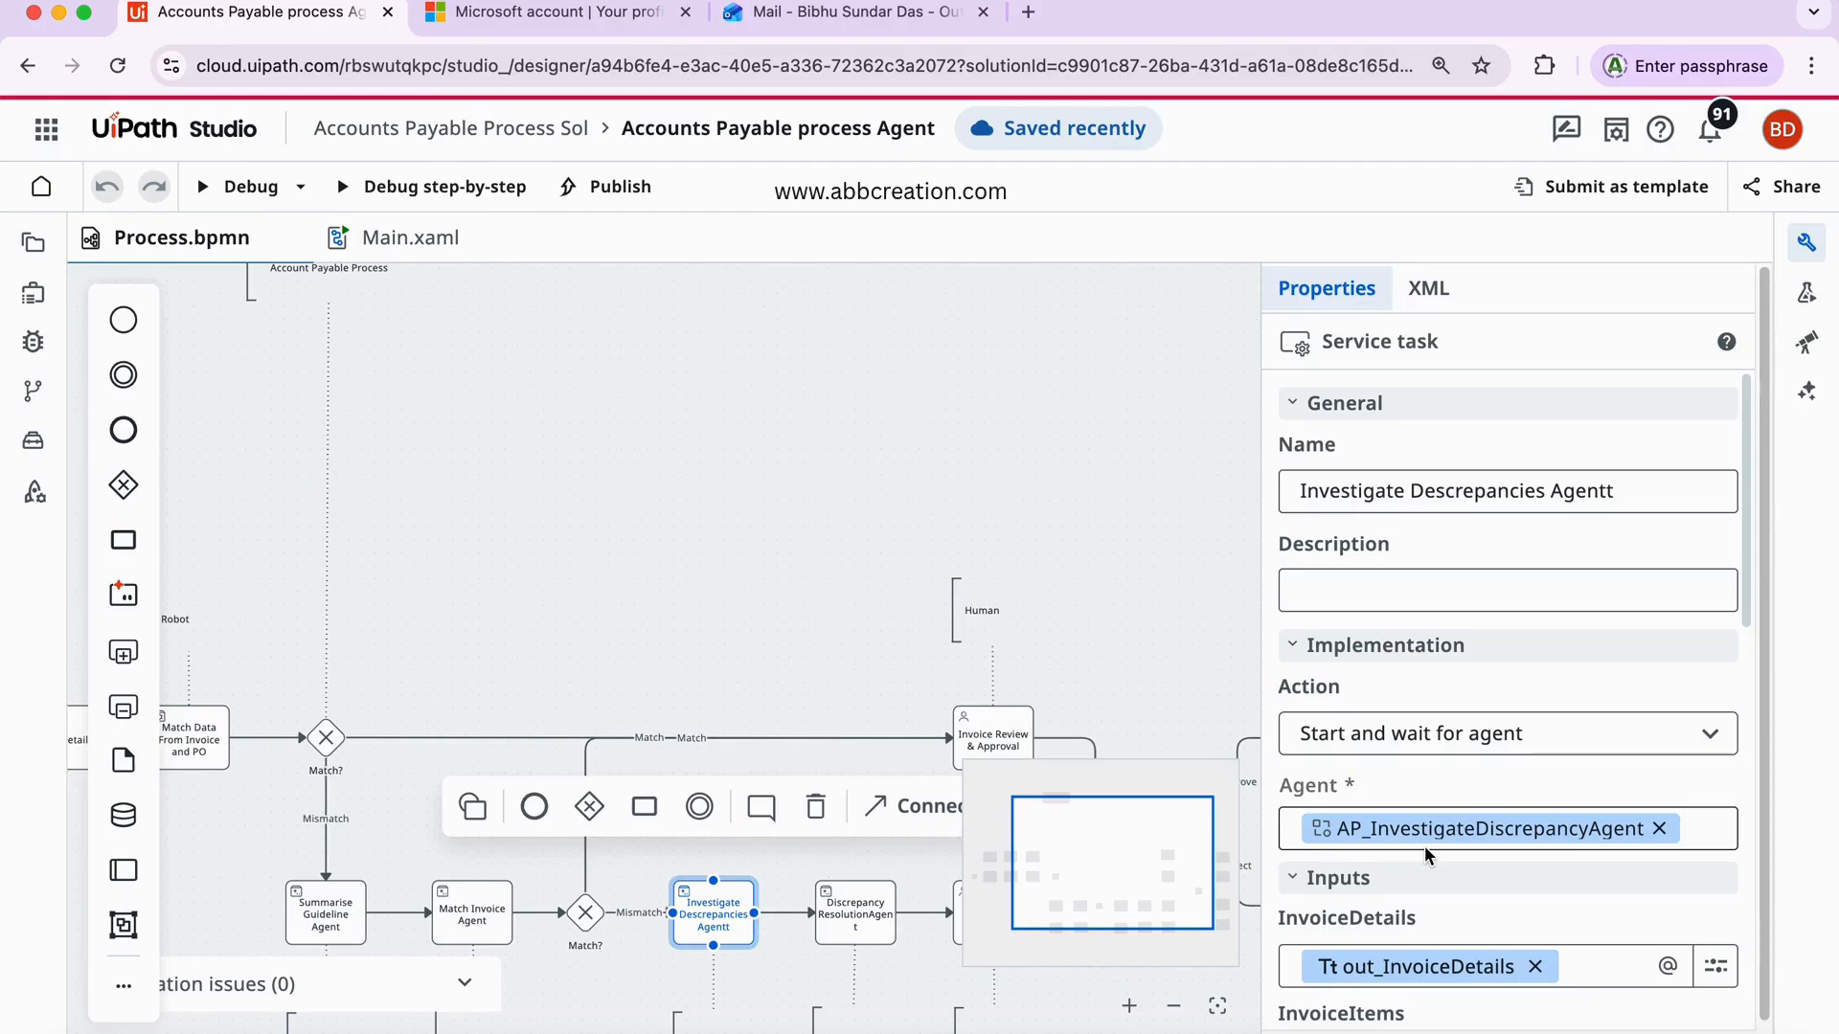
left_click(35, 245)
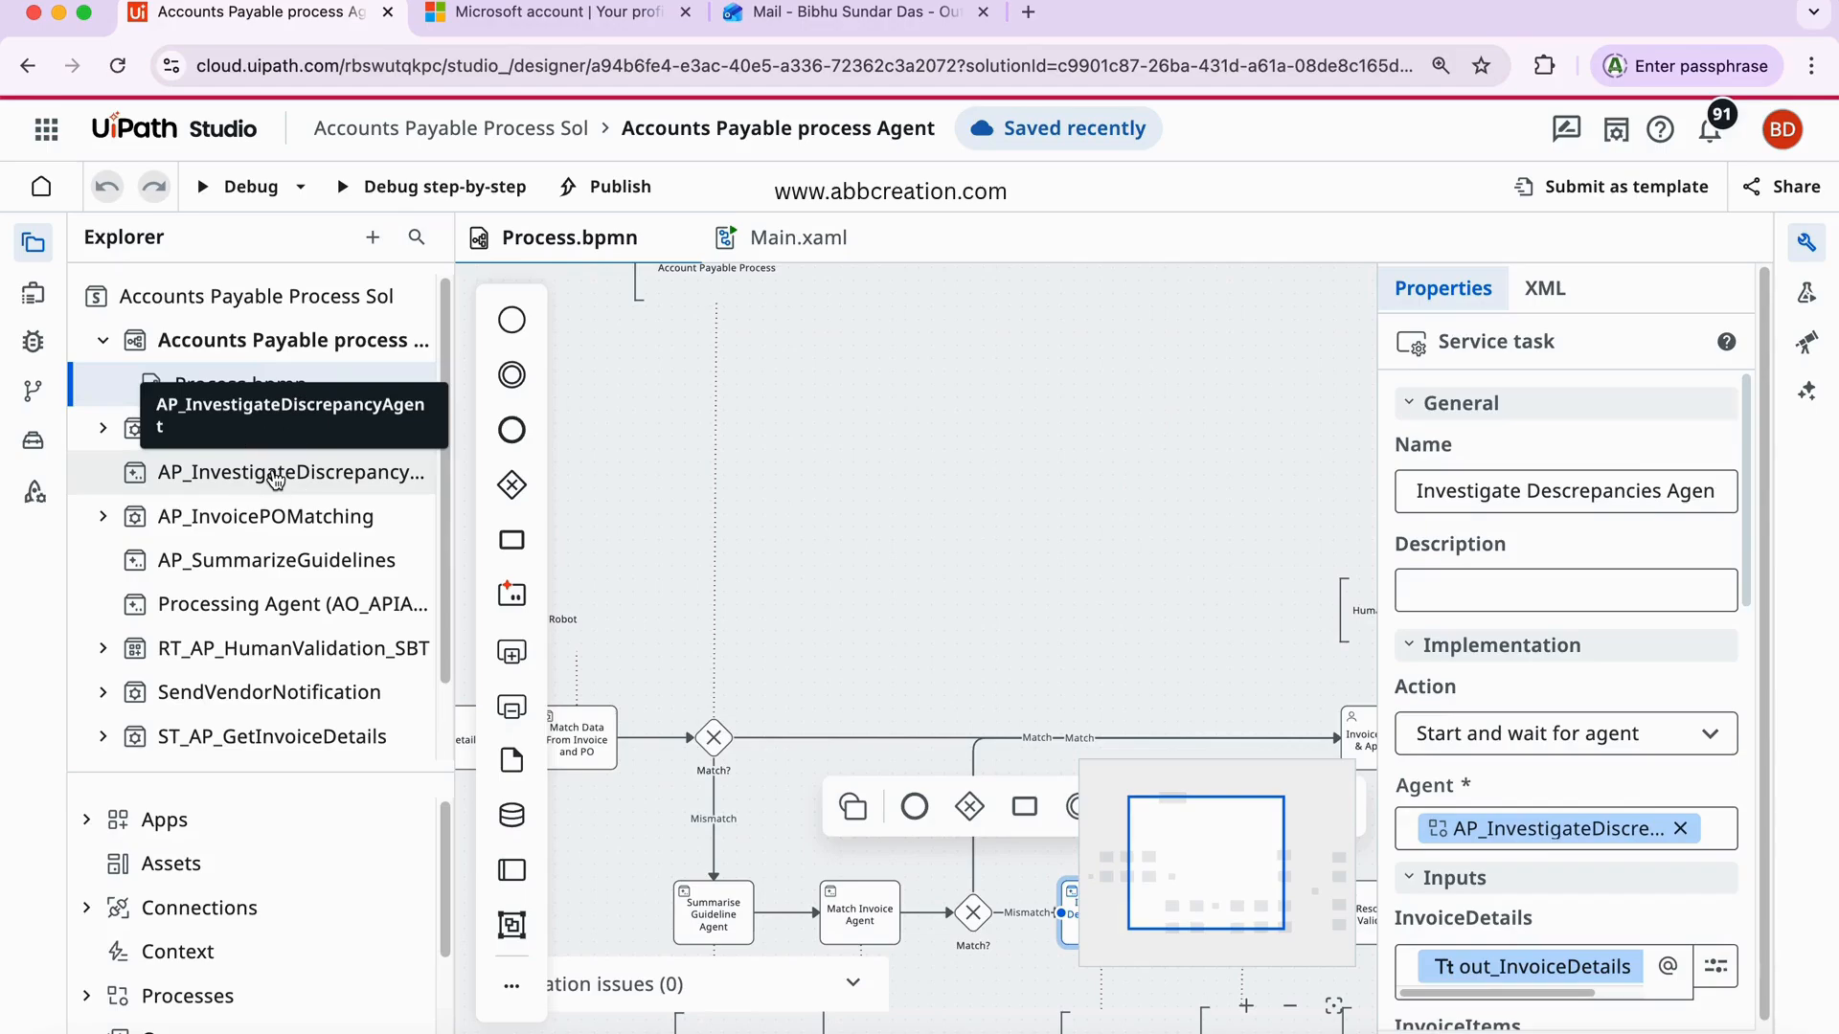
- Open the AP_InvestigateDiscrepancyAgent definition and set its model to gpt-4o-2024-11-20
left_click(276, 474)
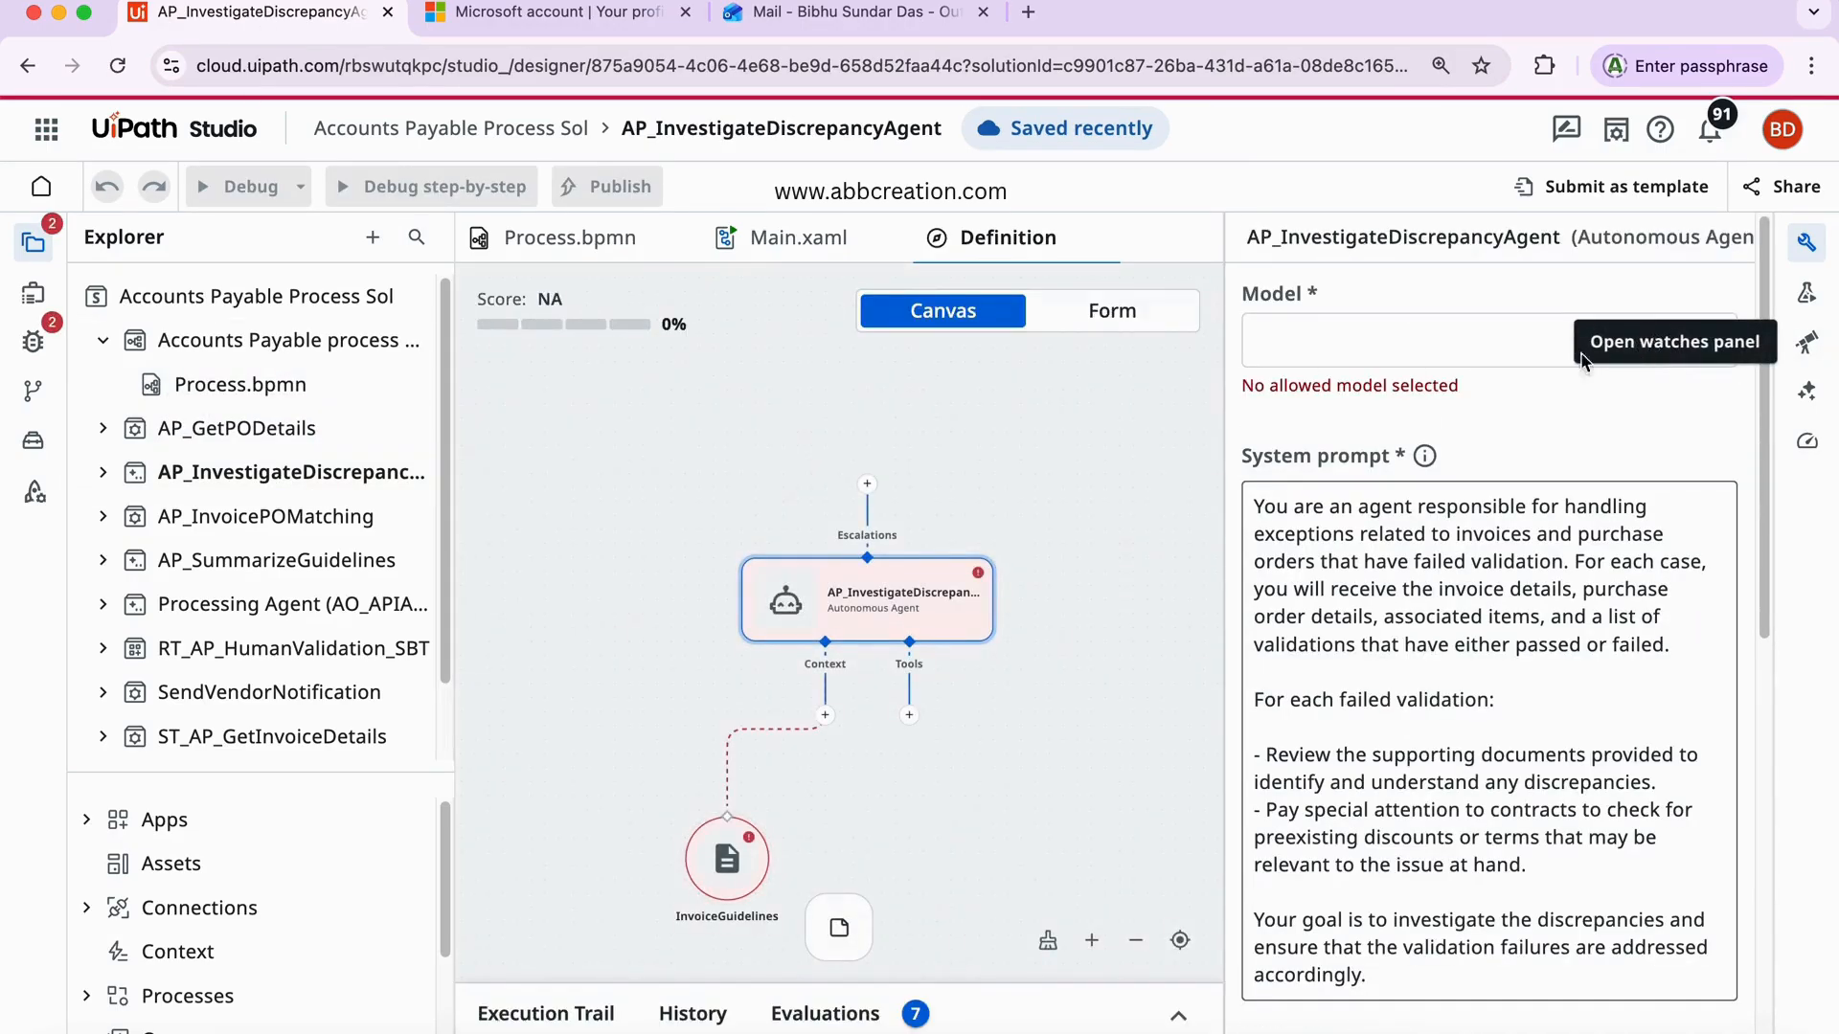
left_click(1582, 354)
left_click(1513, 441)
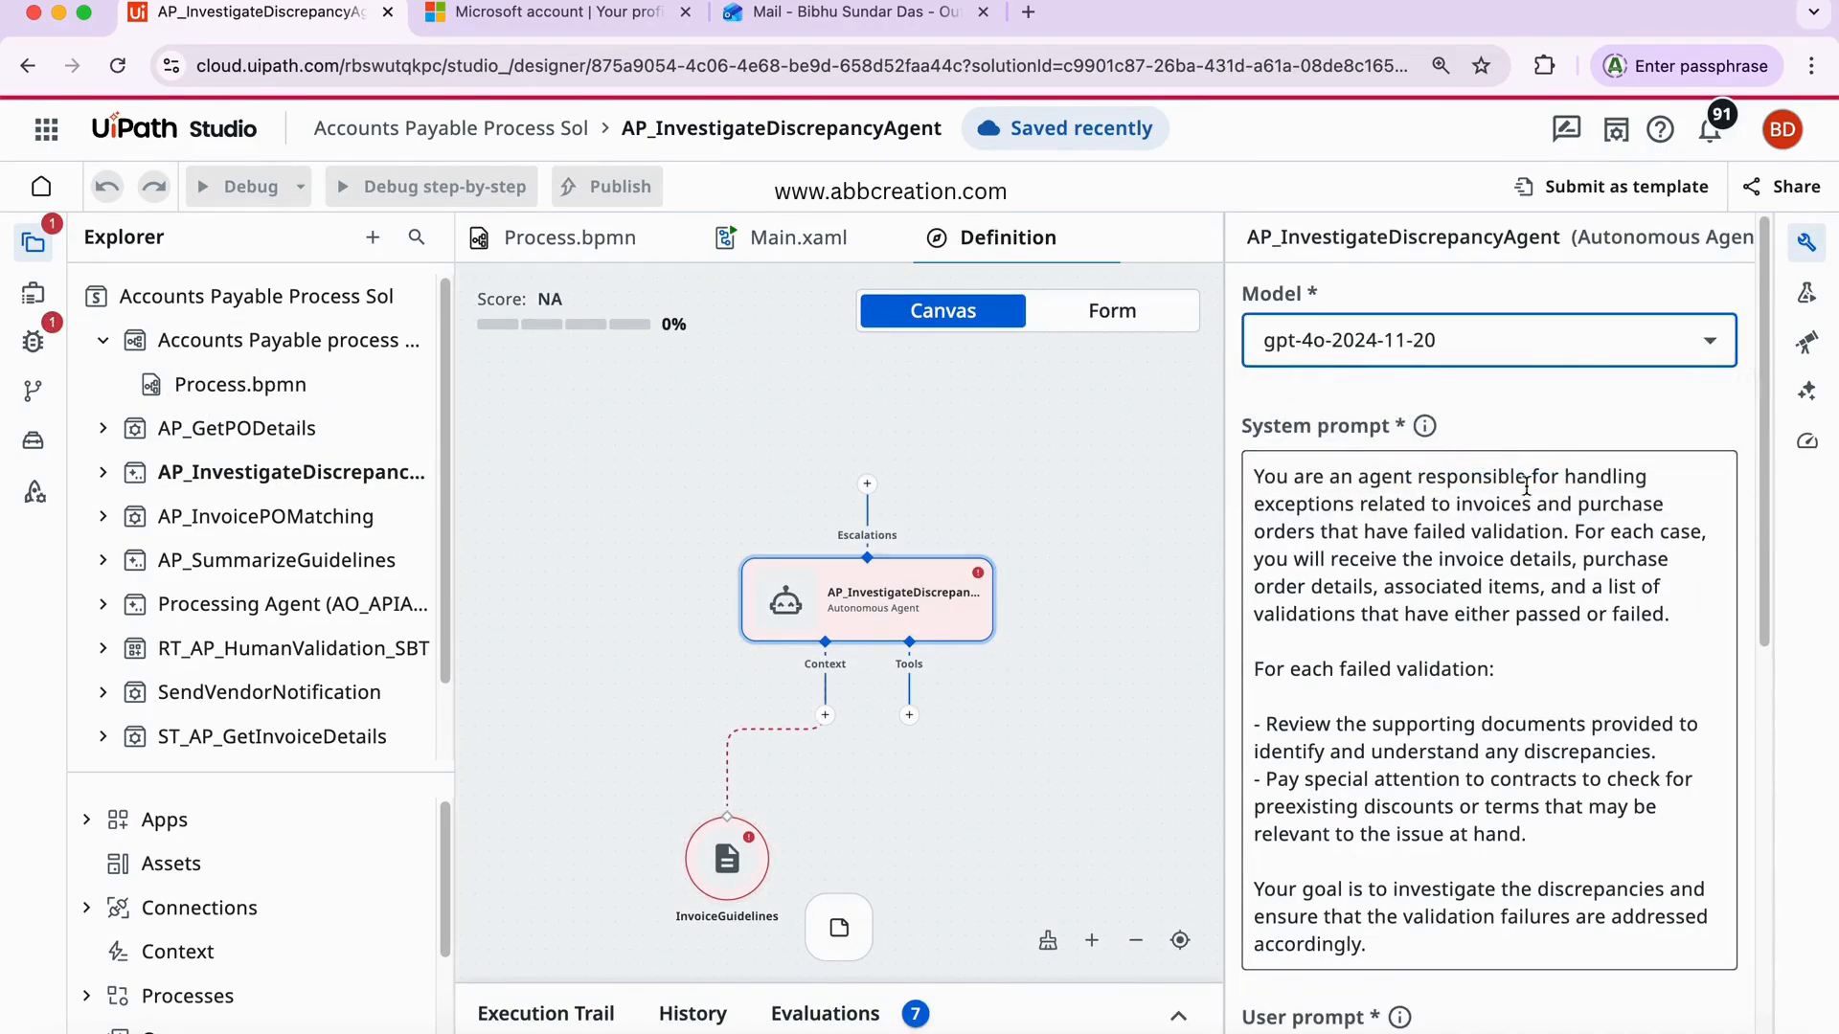
- Review the agent's prompts in form view and check the options for its InvoiceGuidelines context without applying any
left_click(1119, 316)
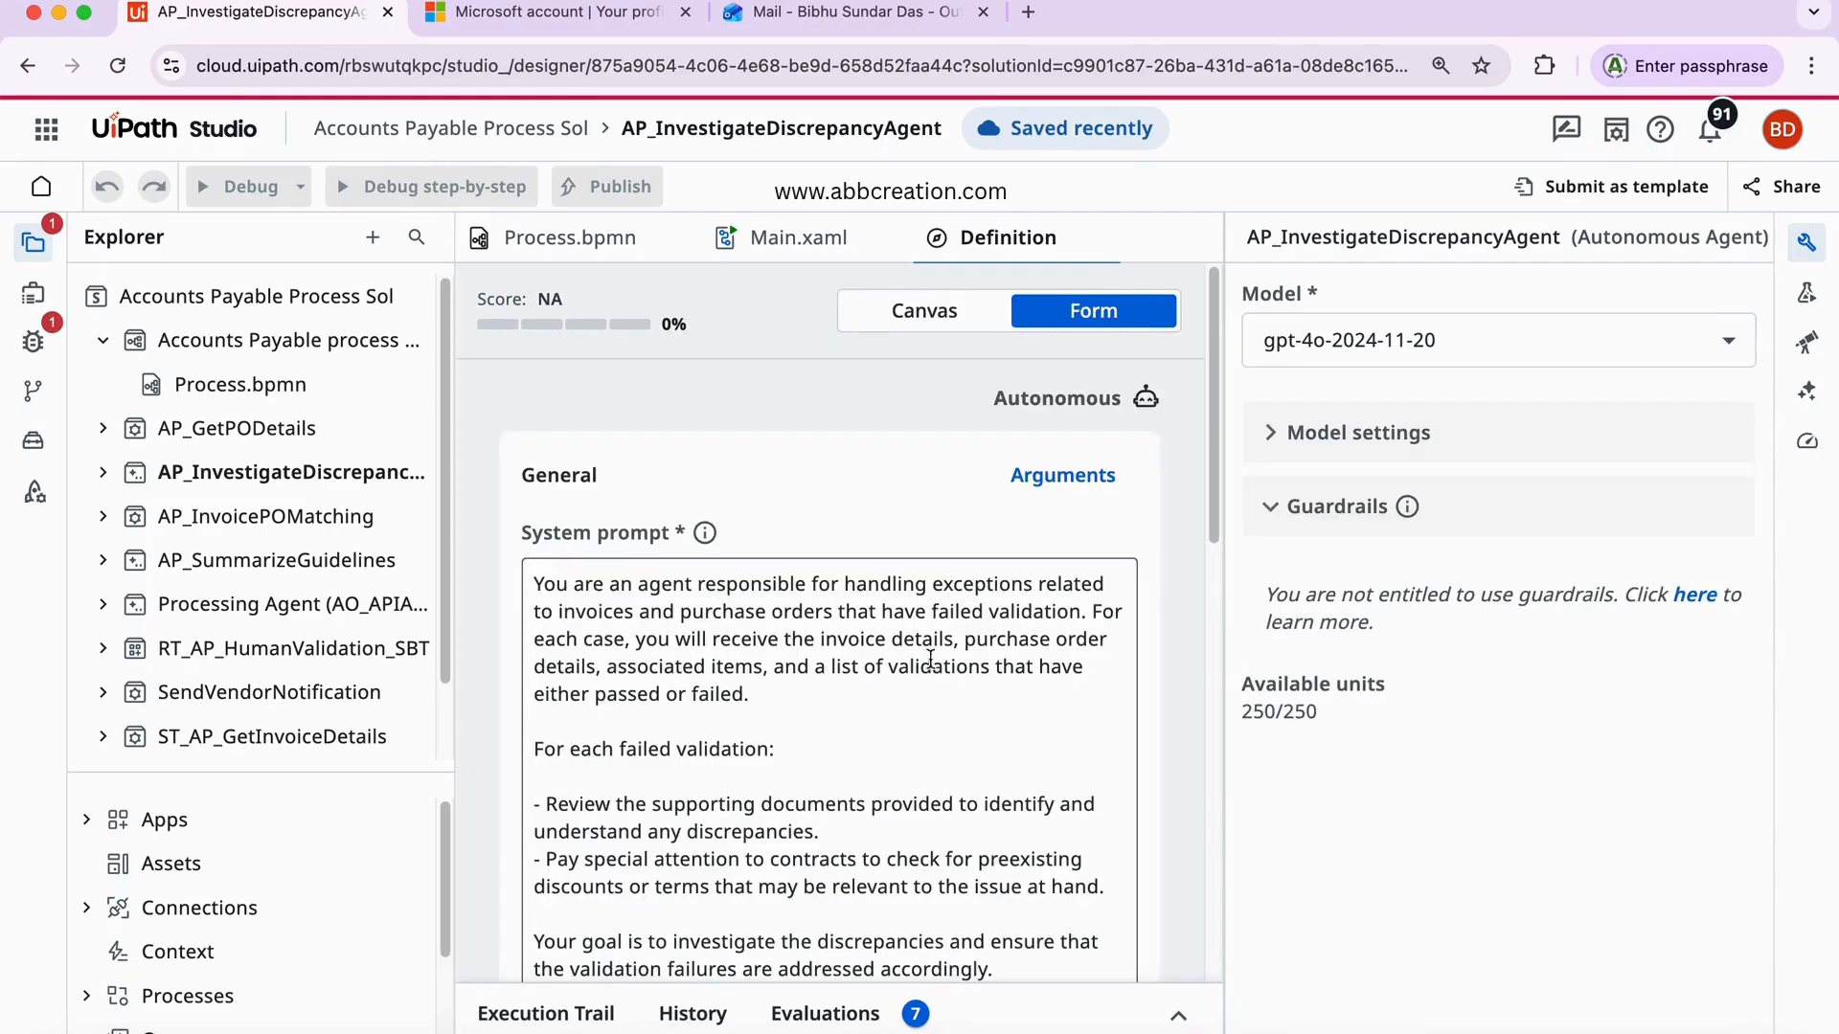
scroll(732, 647, "down", 10)
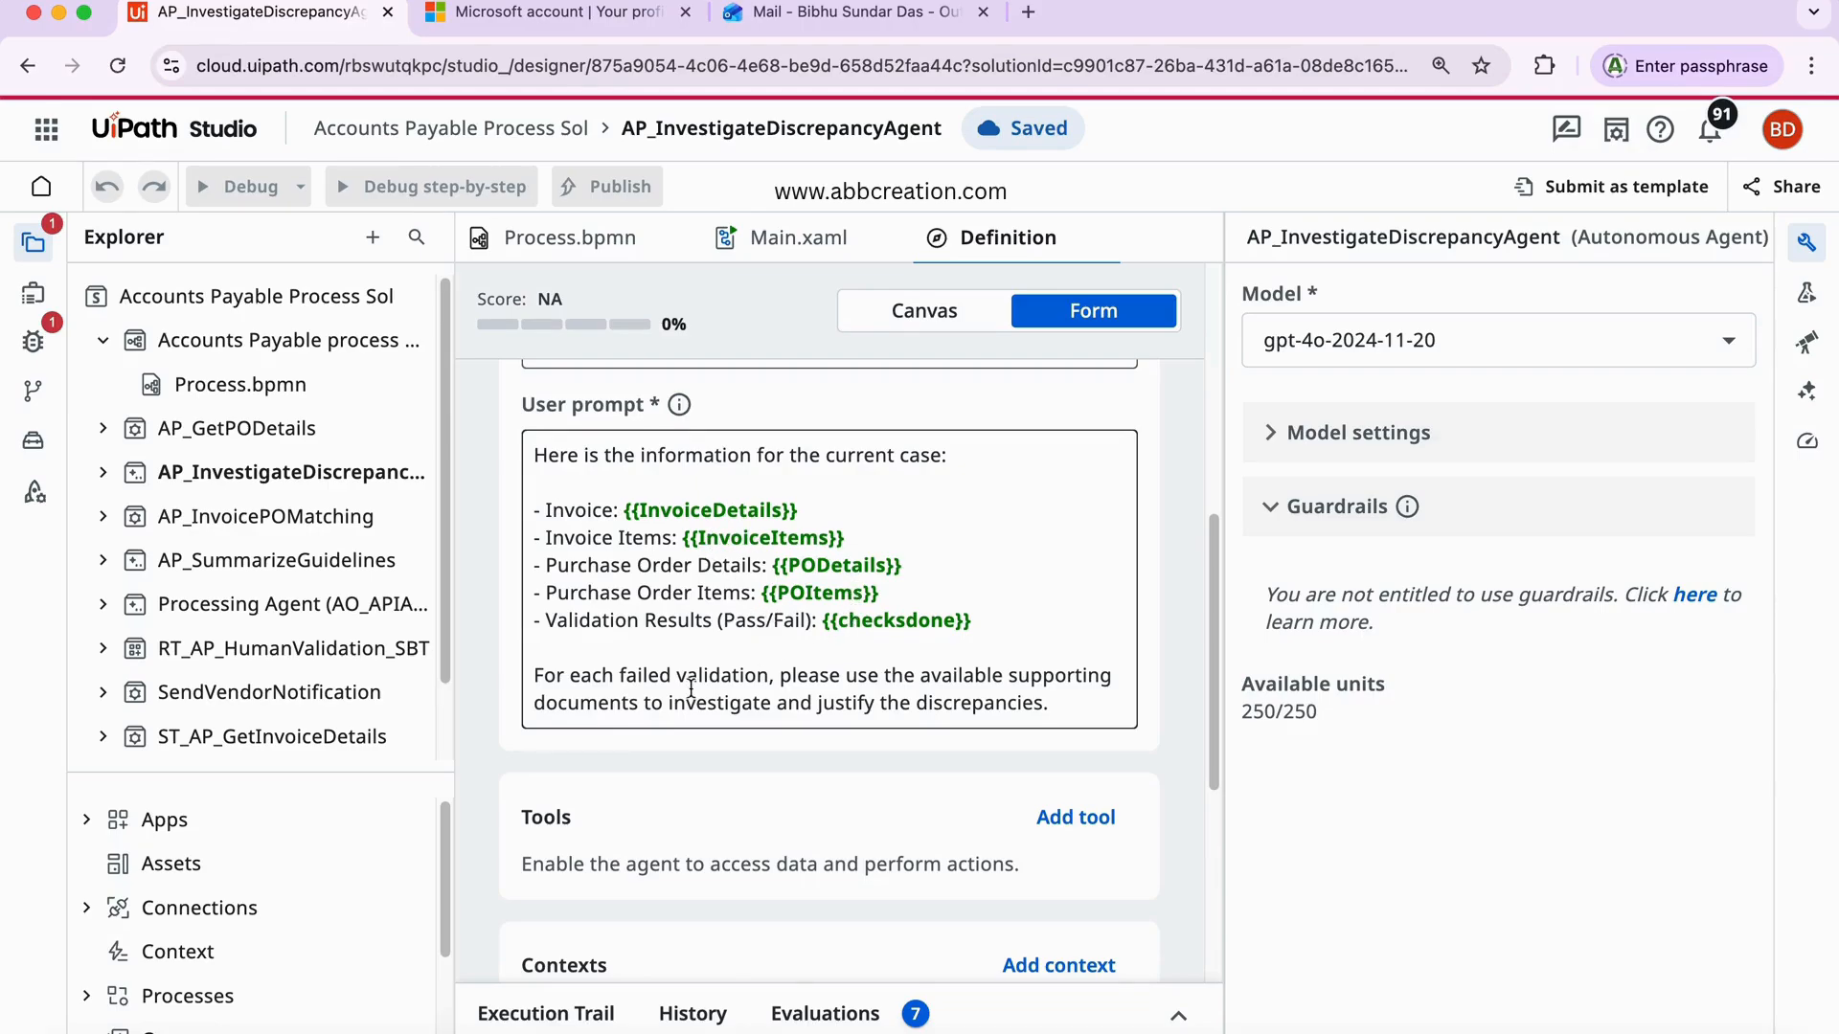
scroll(692, 688, "down", 5)
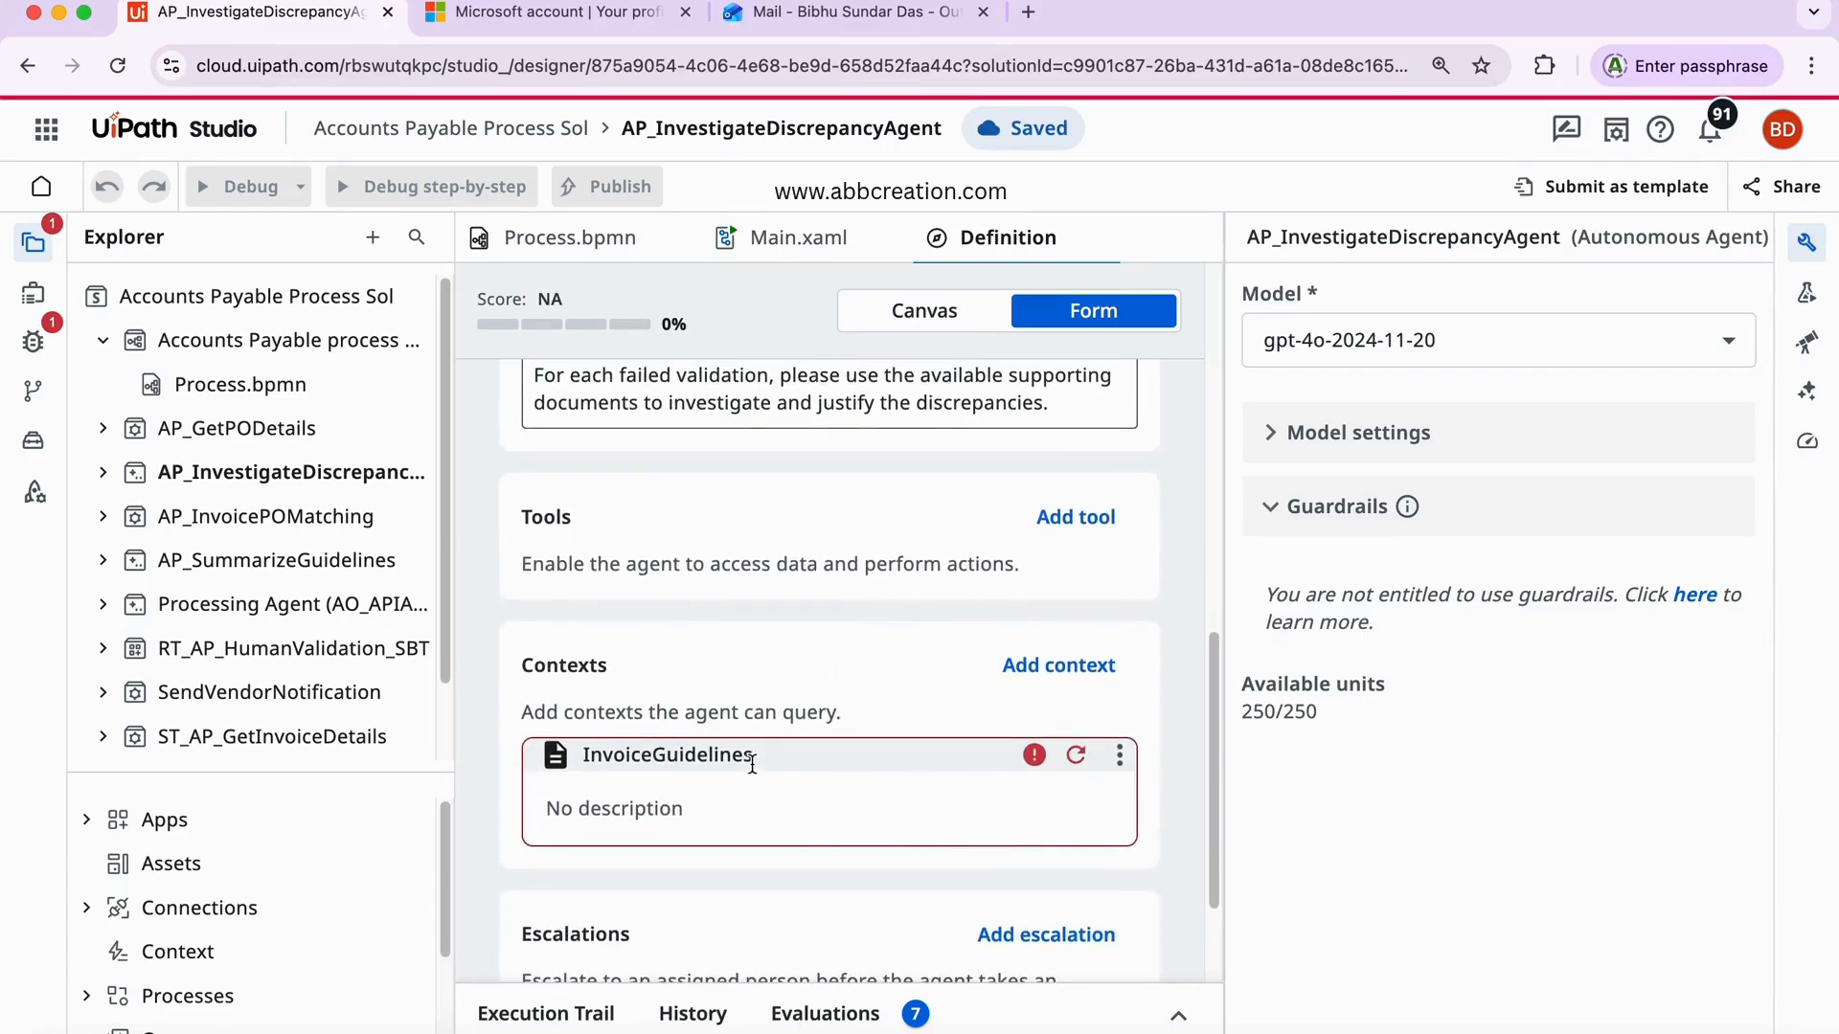
left_click(1118, 756)
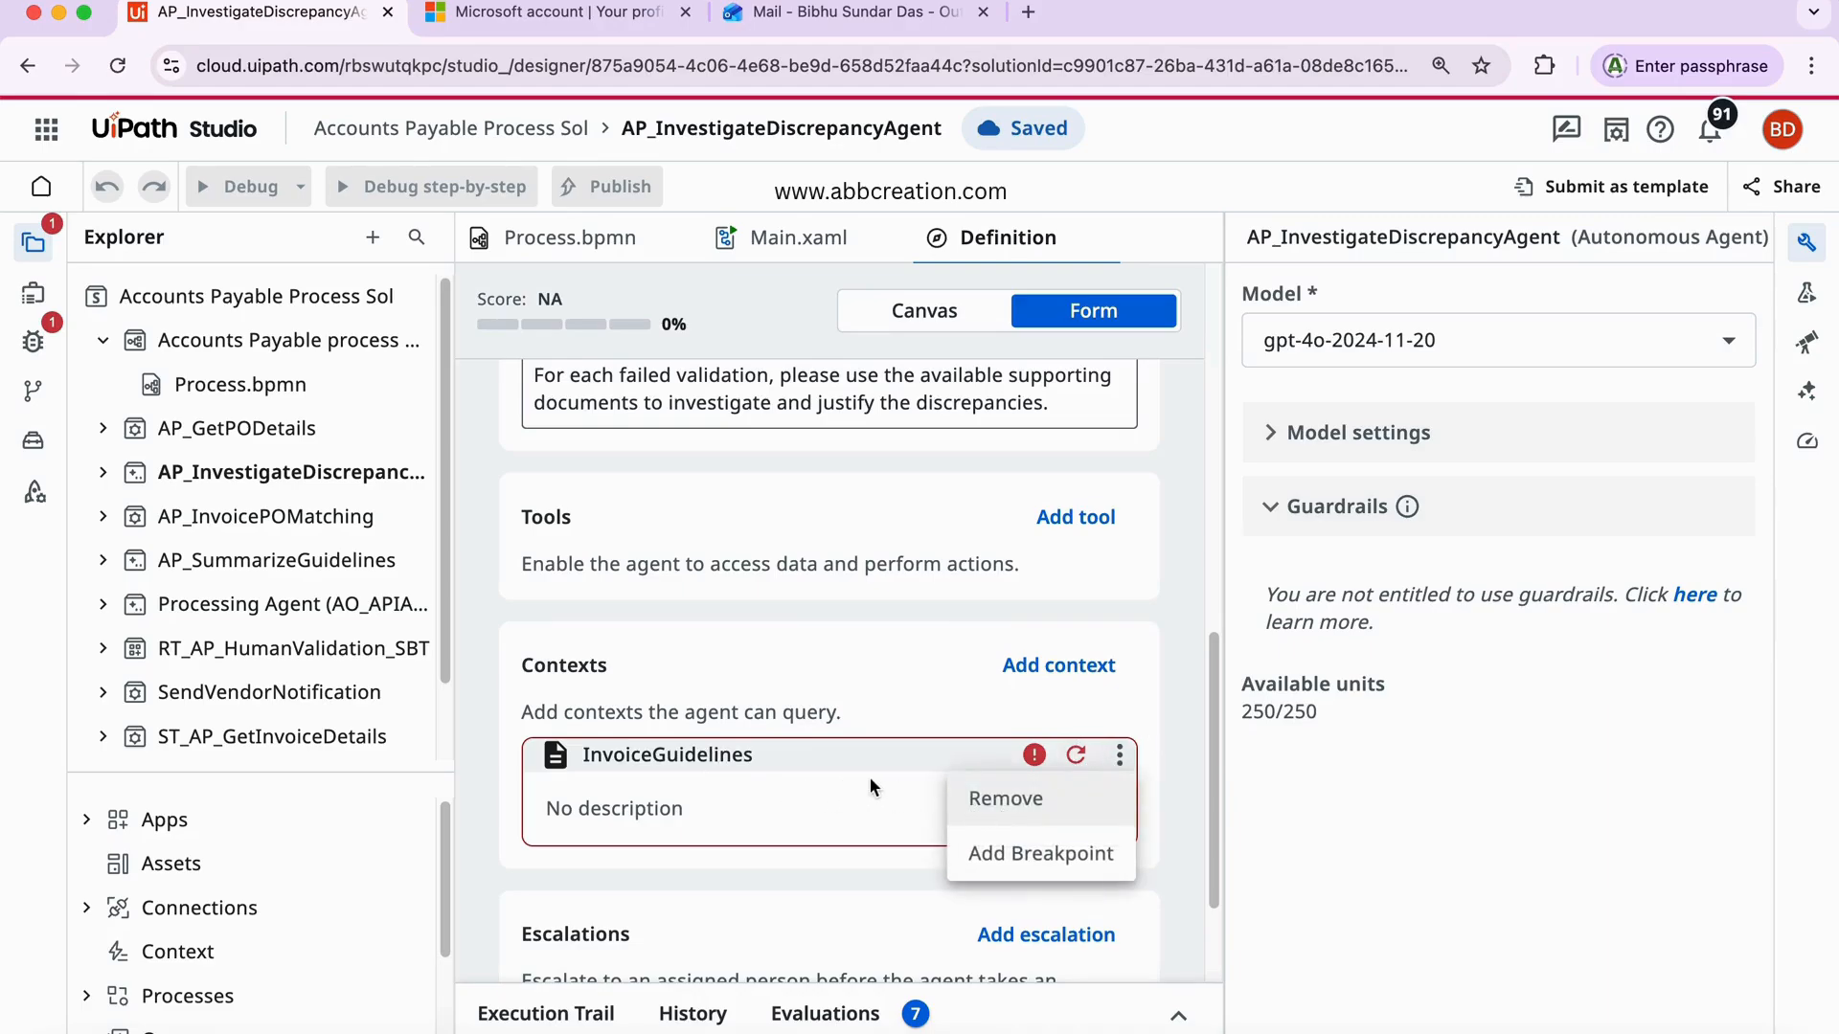
left_click(835, 783)
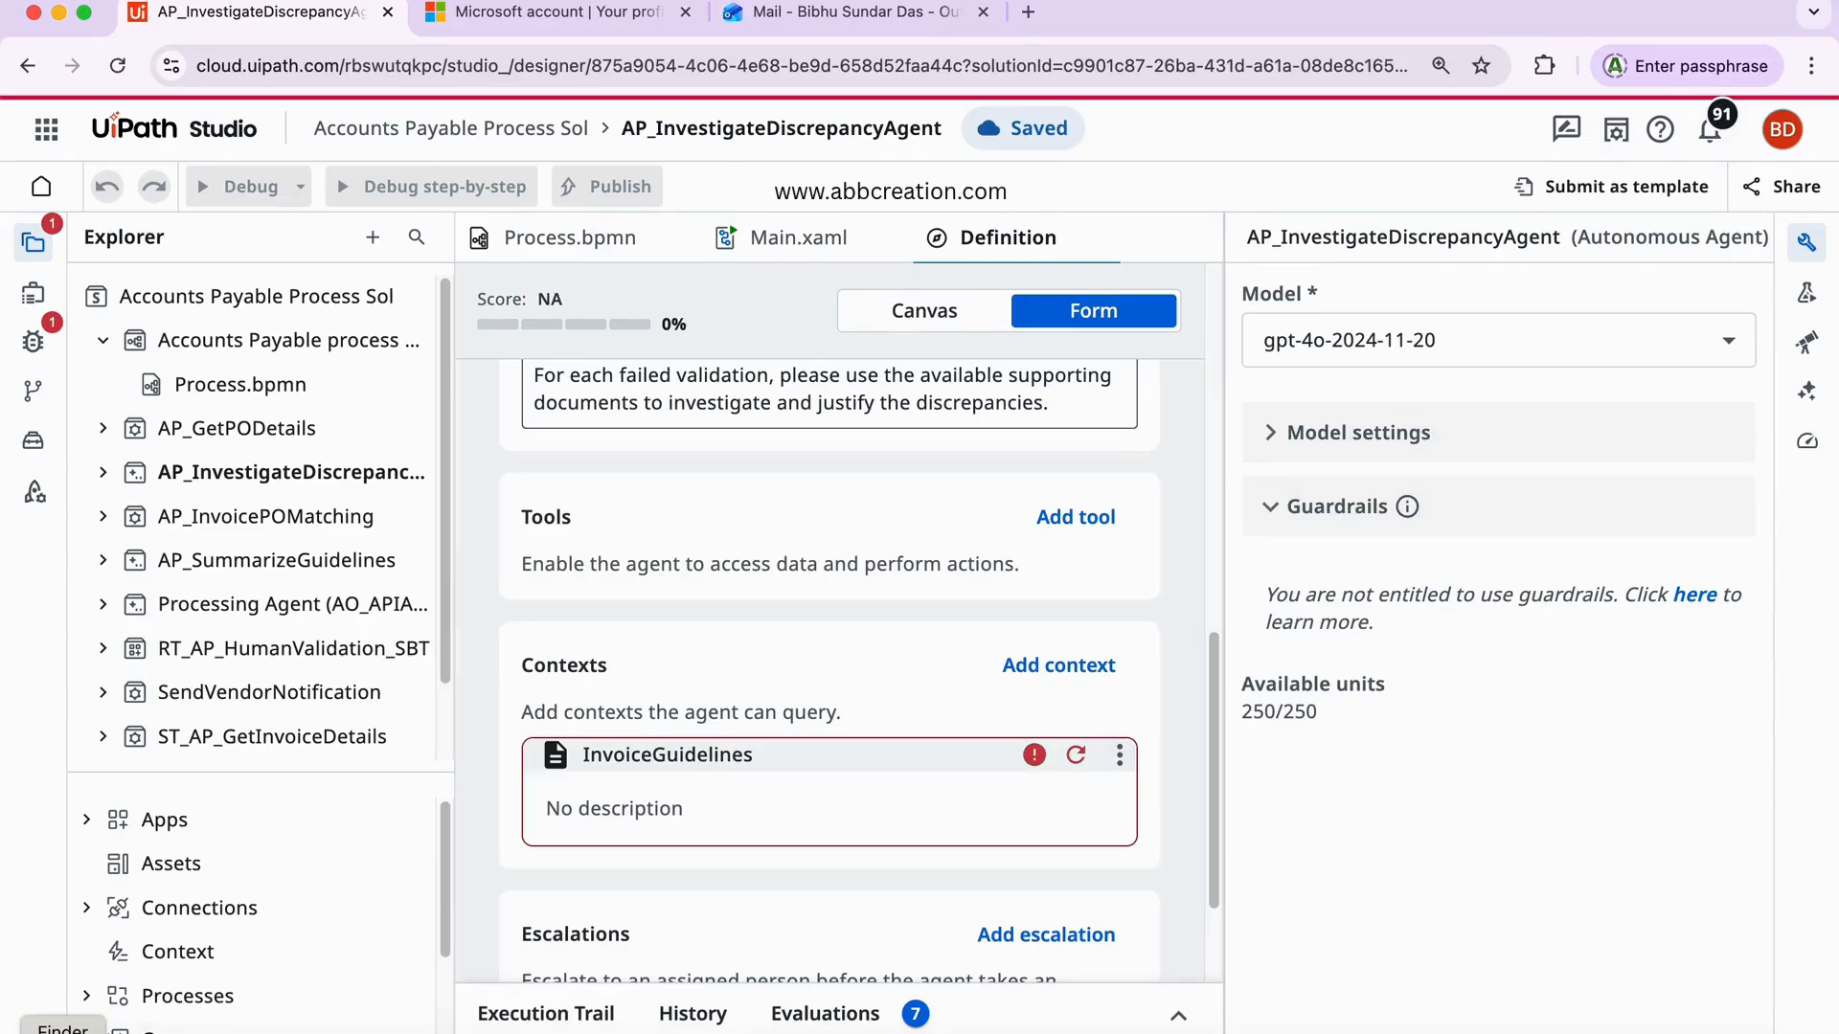
- Switch to Finder and locate Invoice Matching Guidelines.docx in the Storage bucket folder of the Accounts Payable project files
left_click(62, 1032)
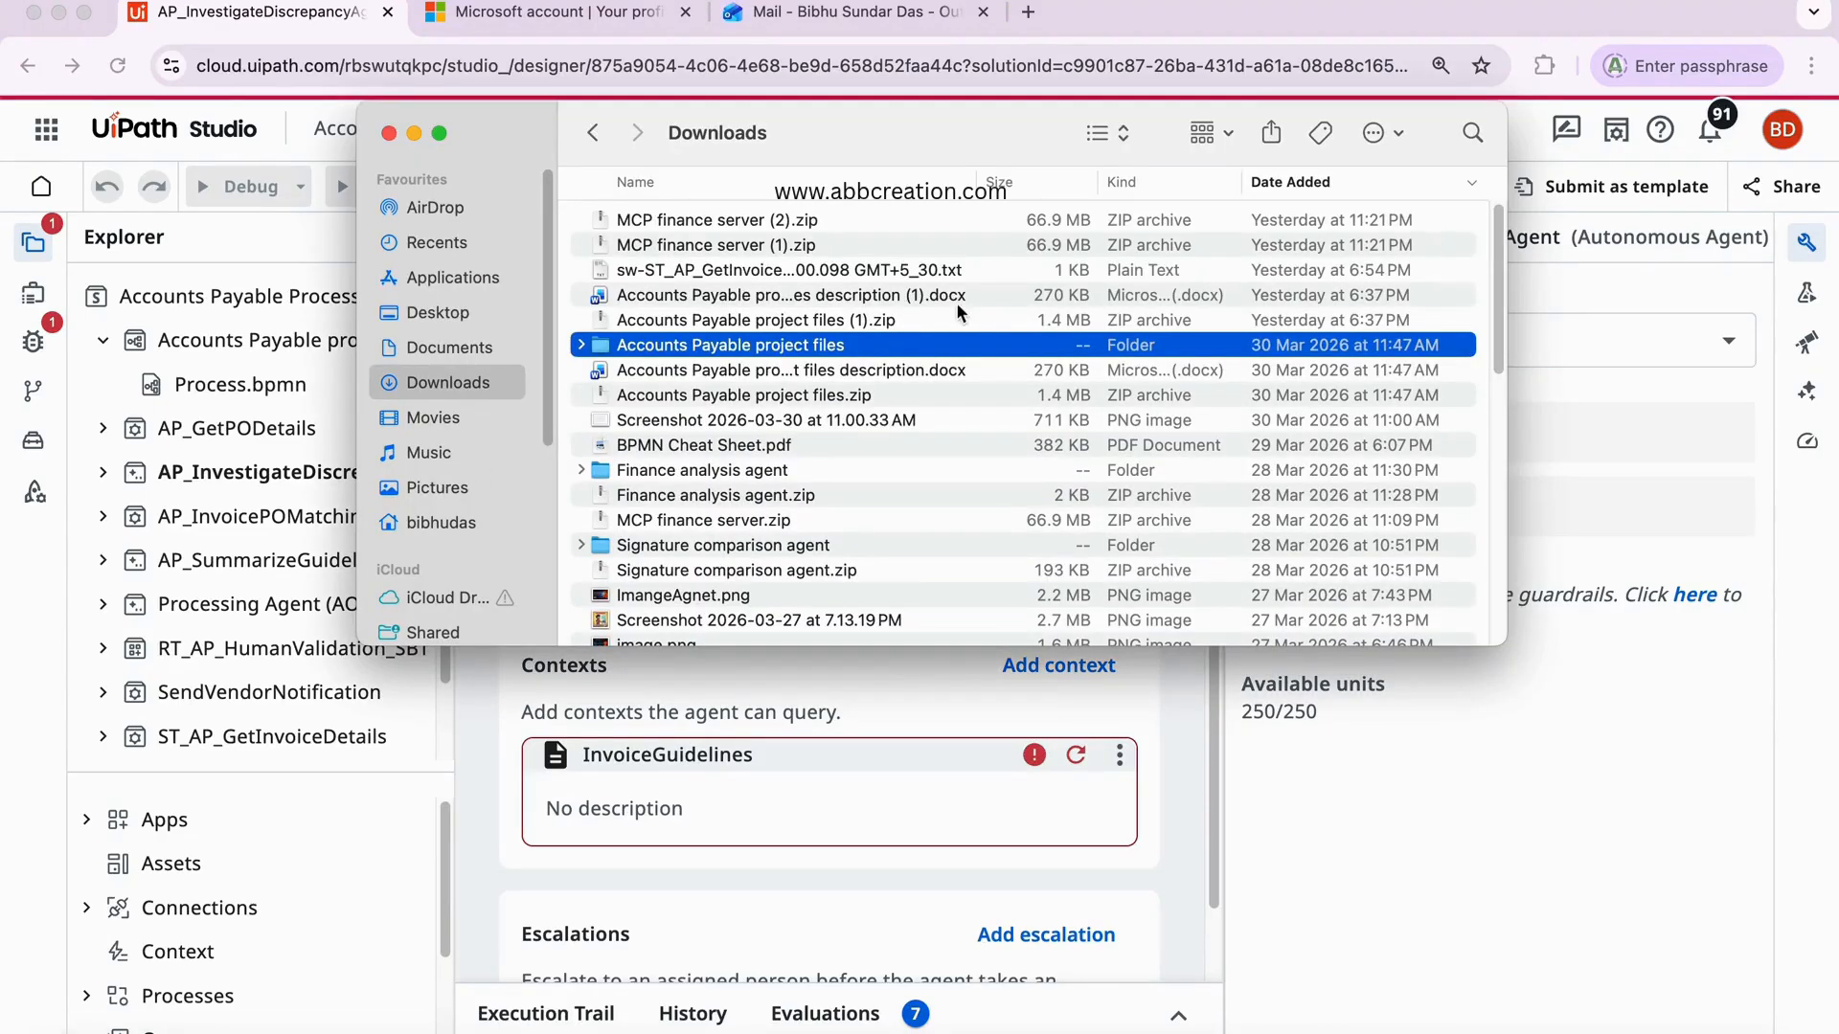
left_click(580, 347)
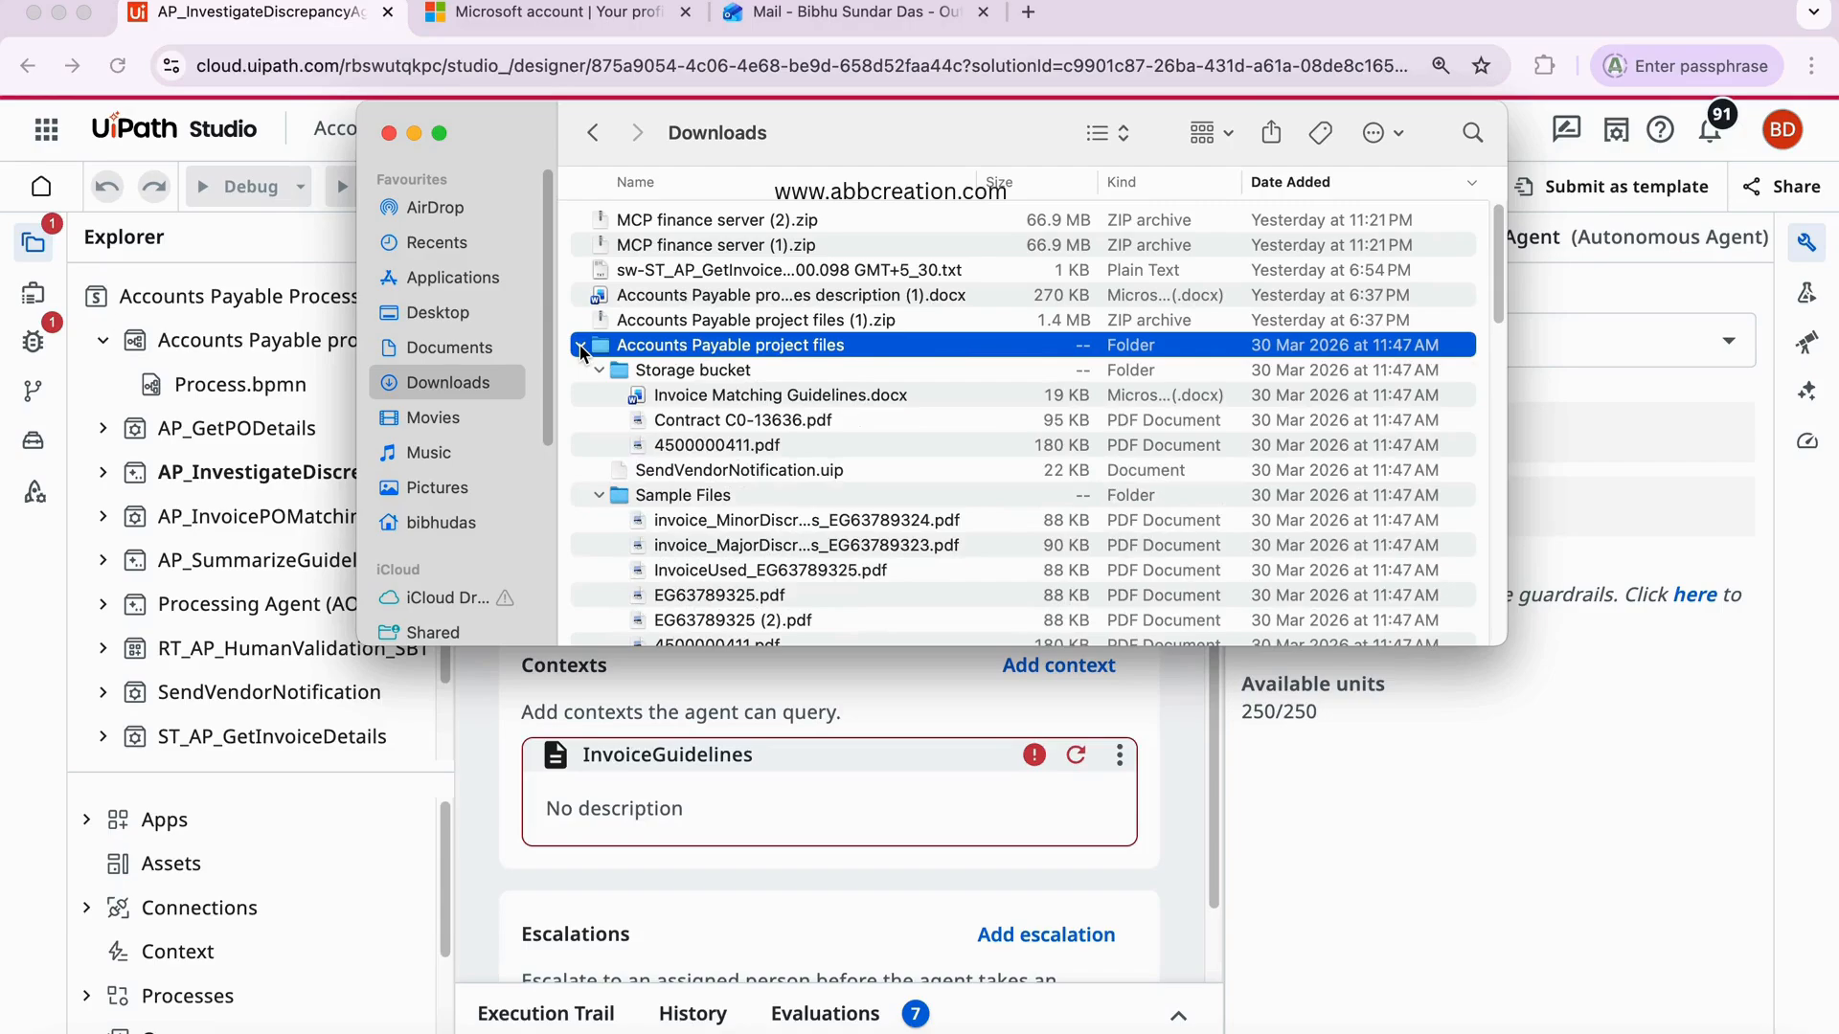
left_click(774, 398)
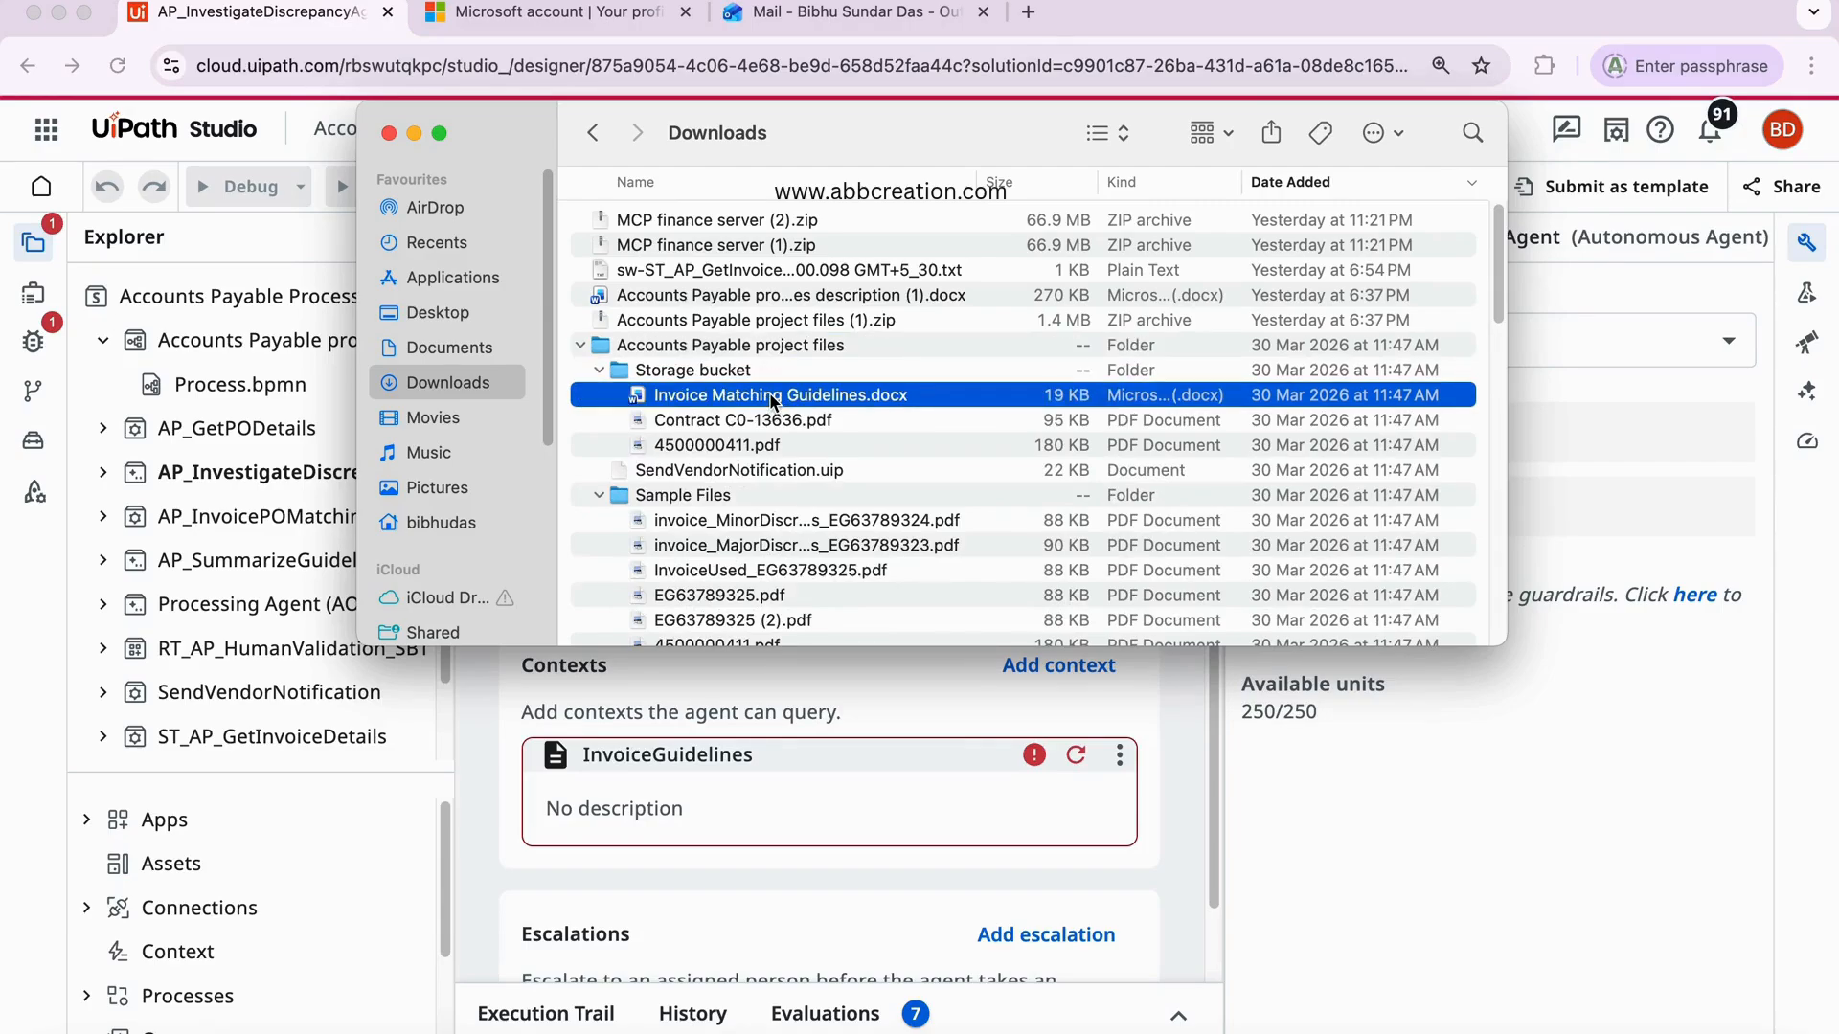
- Open UiPath Orchestrator in a new browser tab and switch to it, keeping the agent definition open
left_click(50, 134)
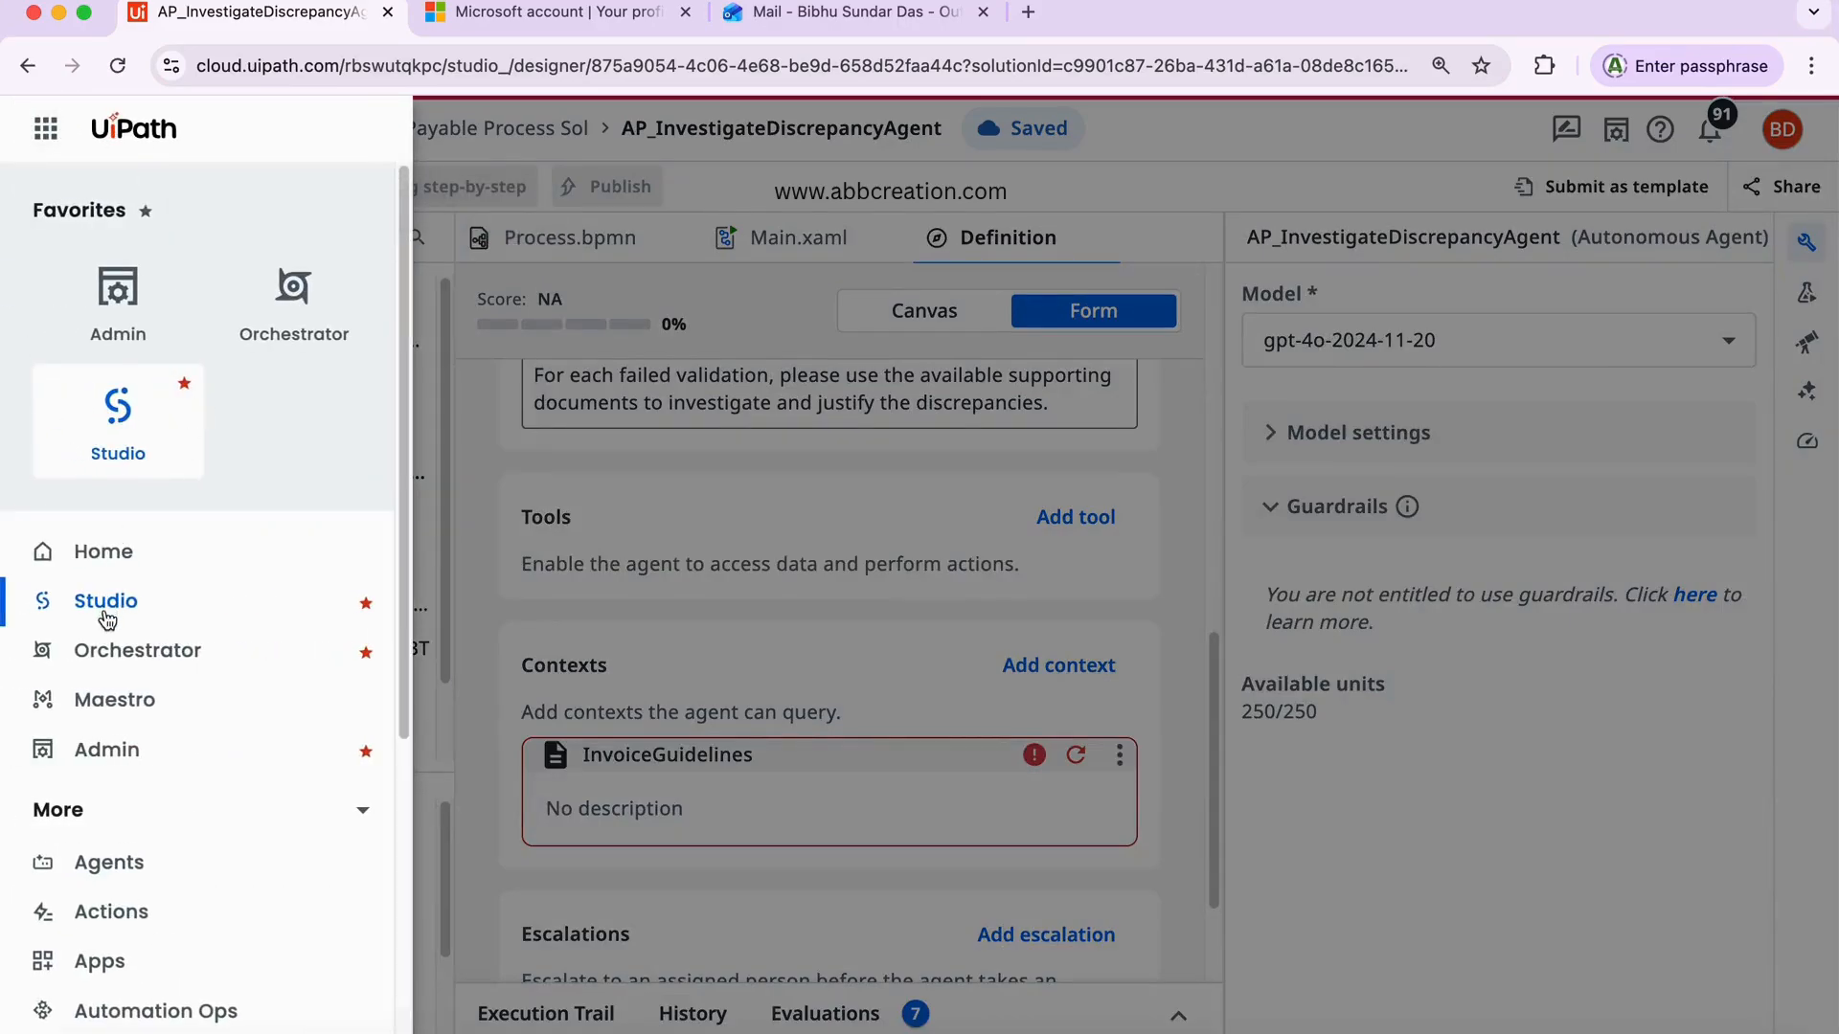
left_click(101, 650, "super")
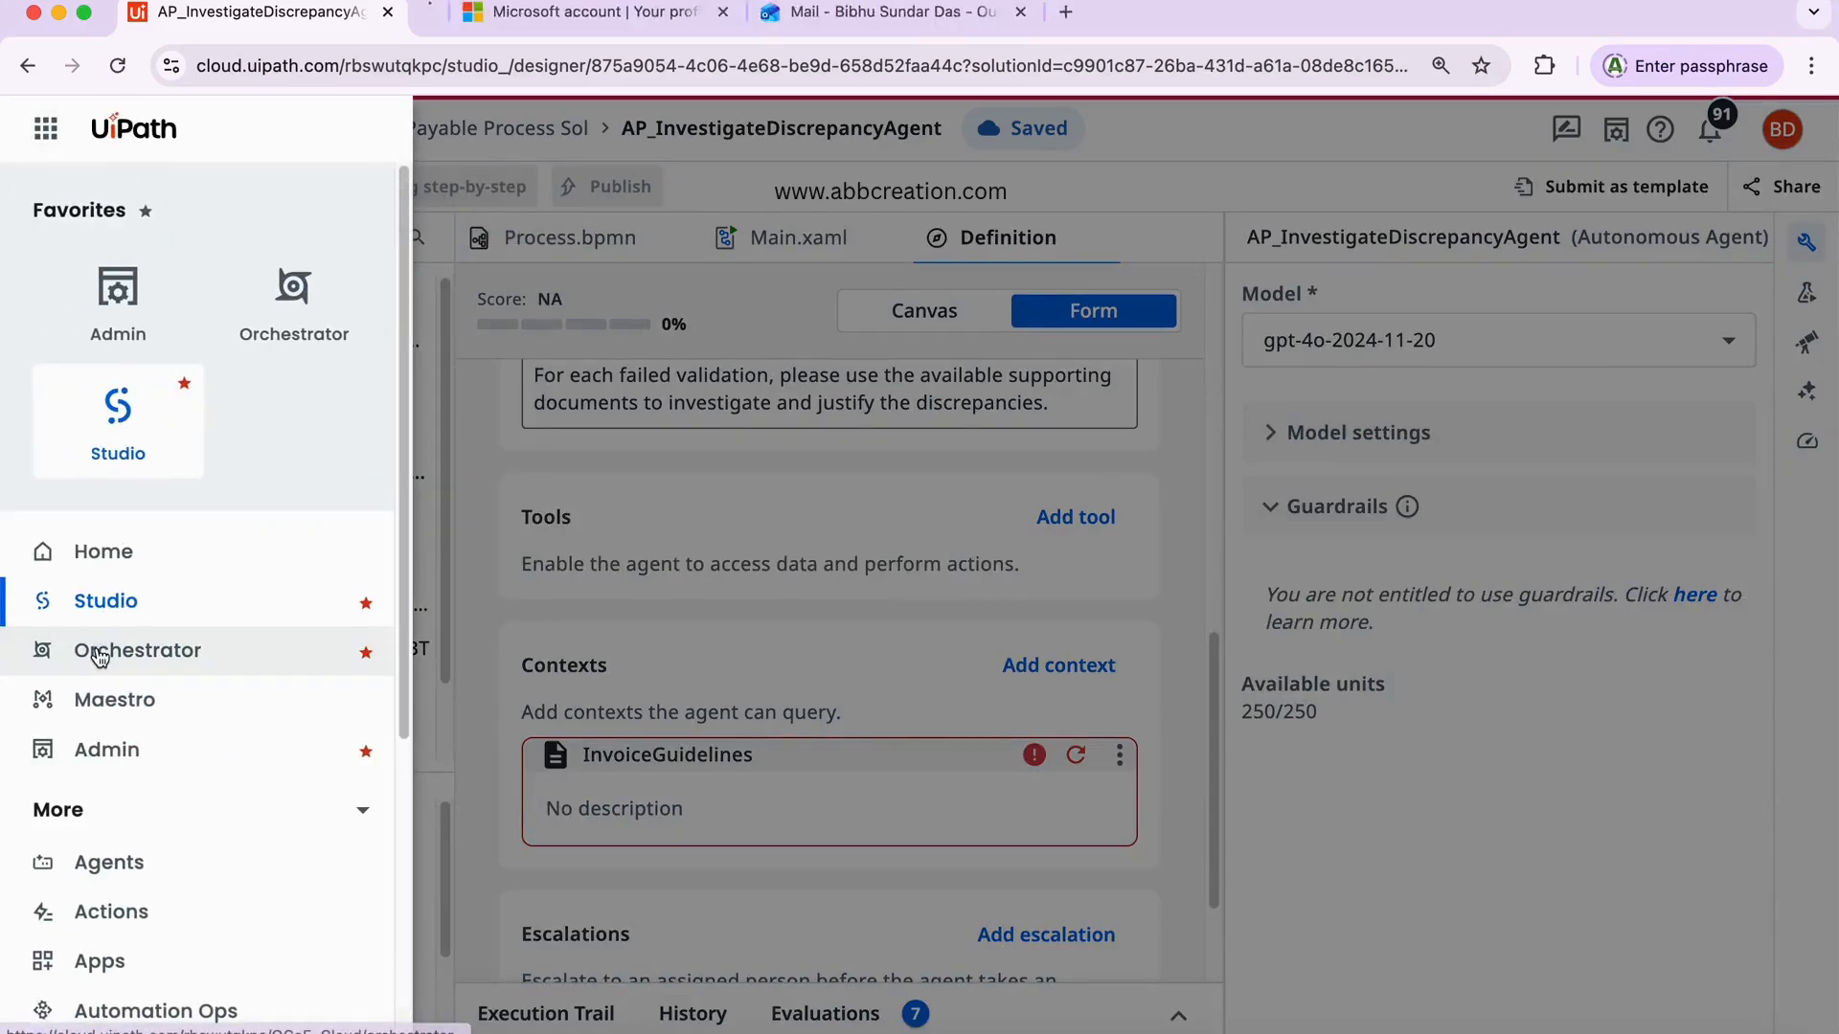
left_click(500, 14)
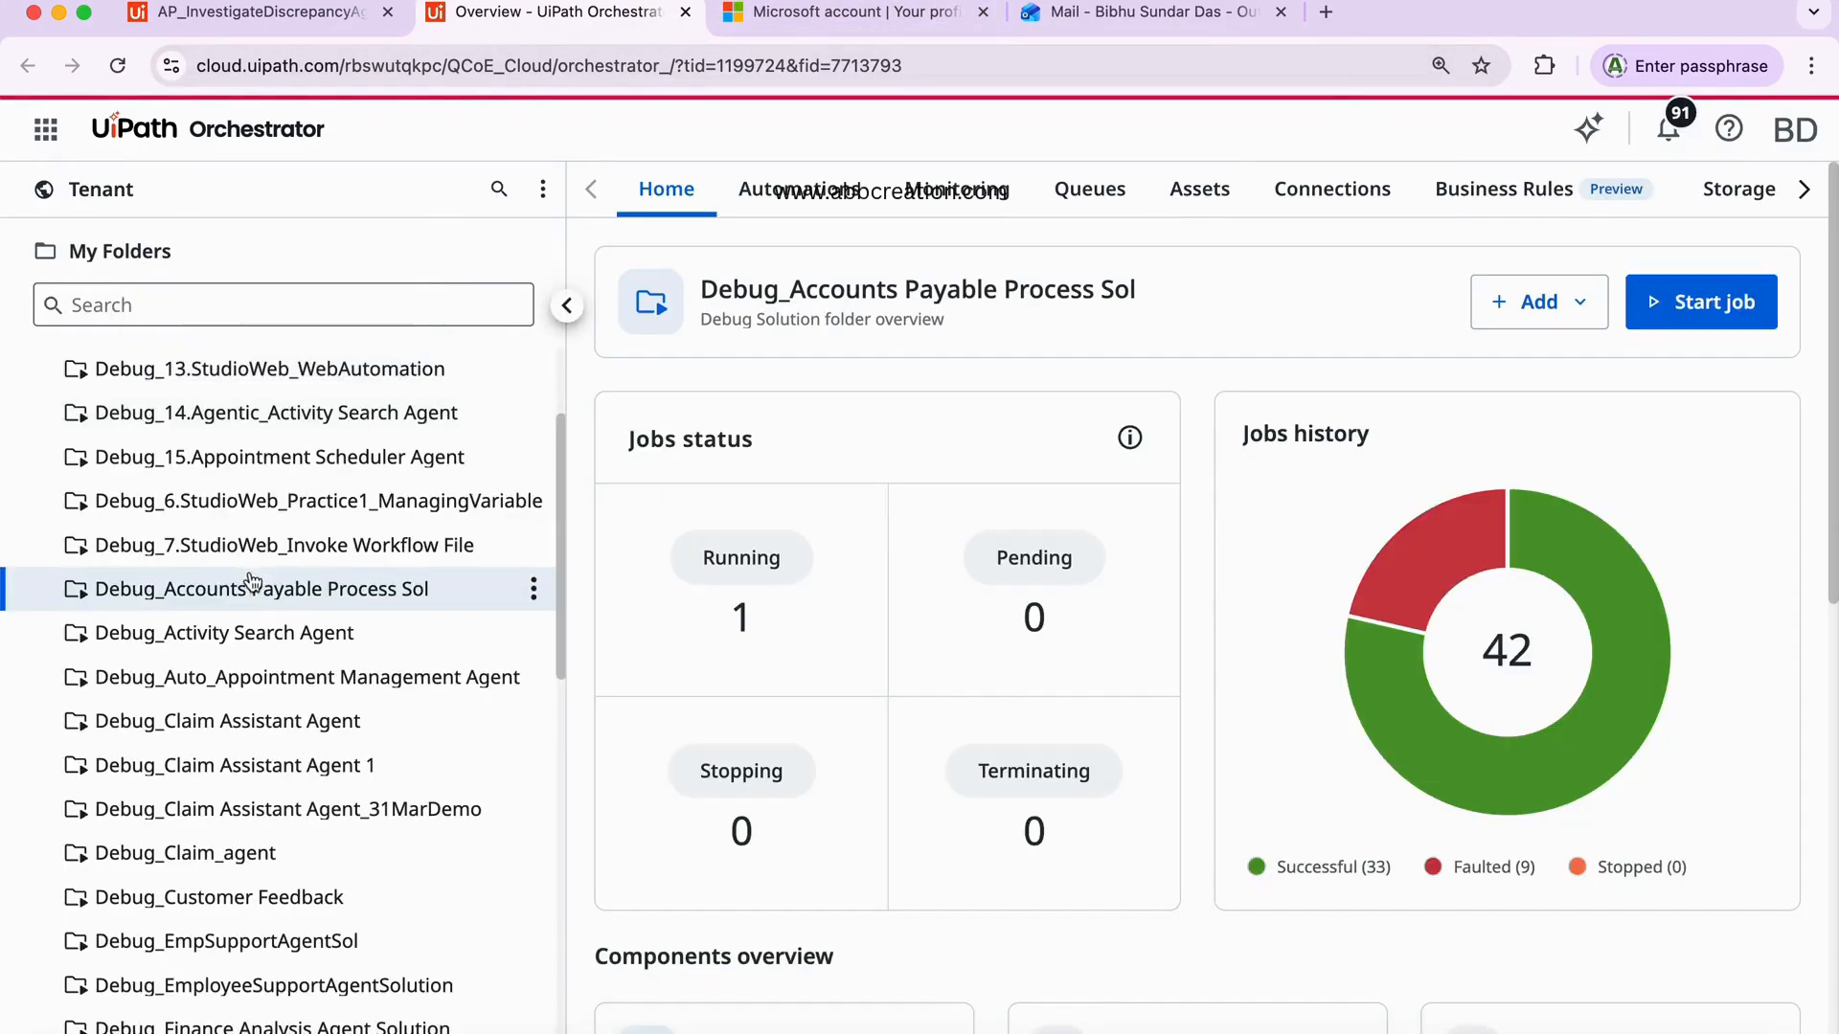
- Open the list of storage buckets in the Shared folder
left_click(103, 194)
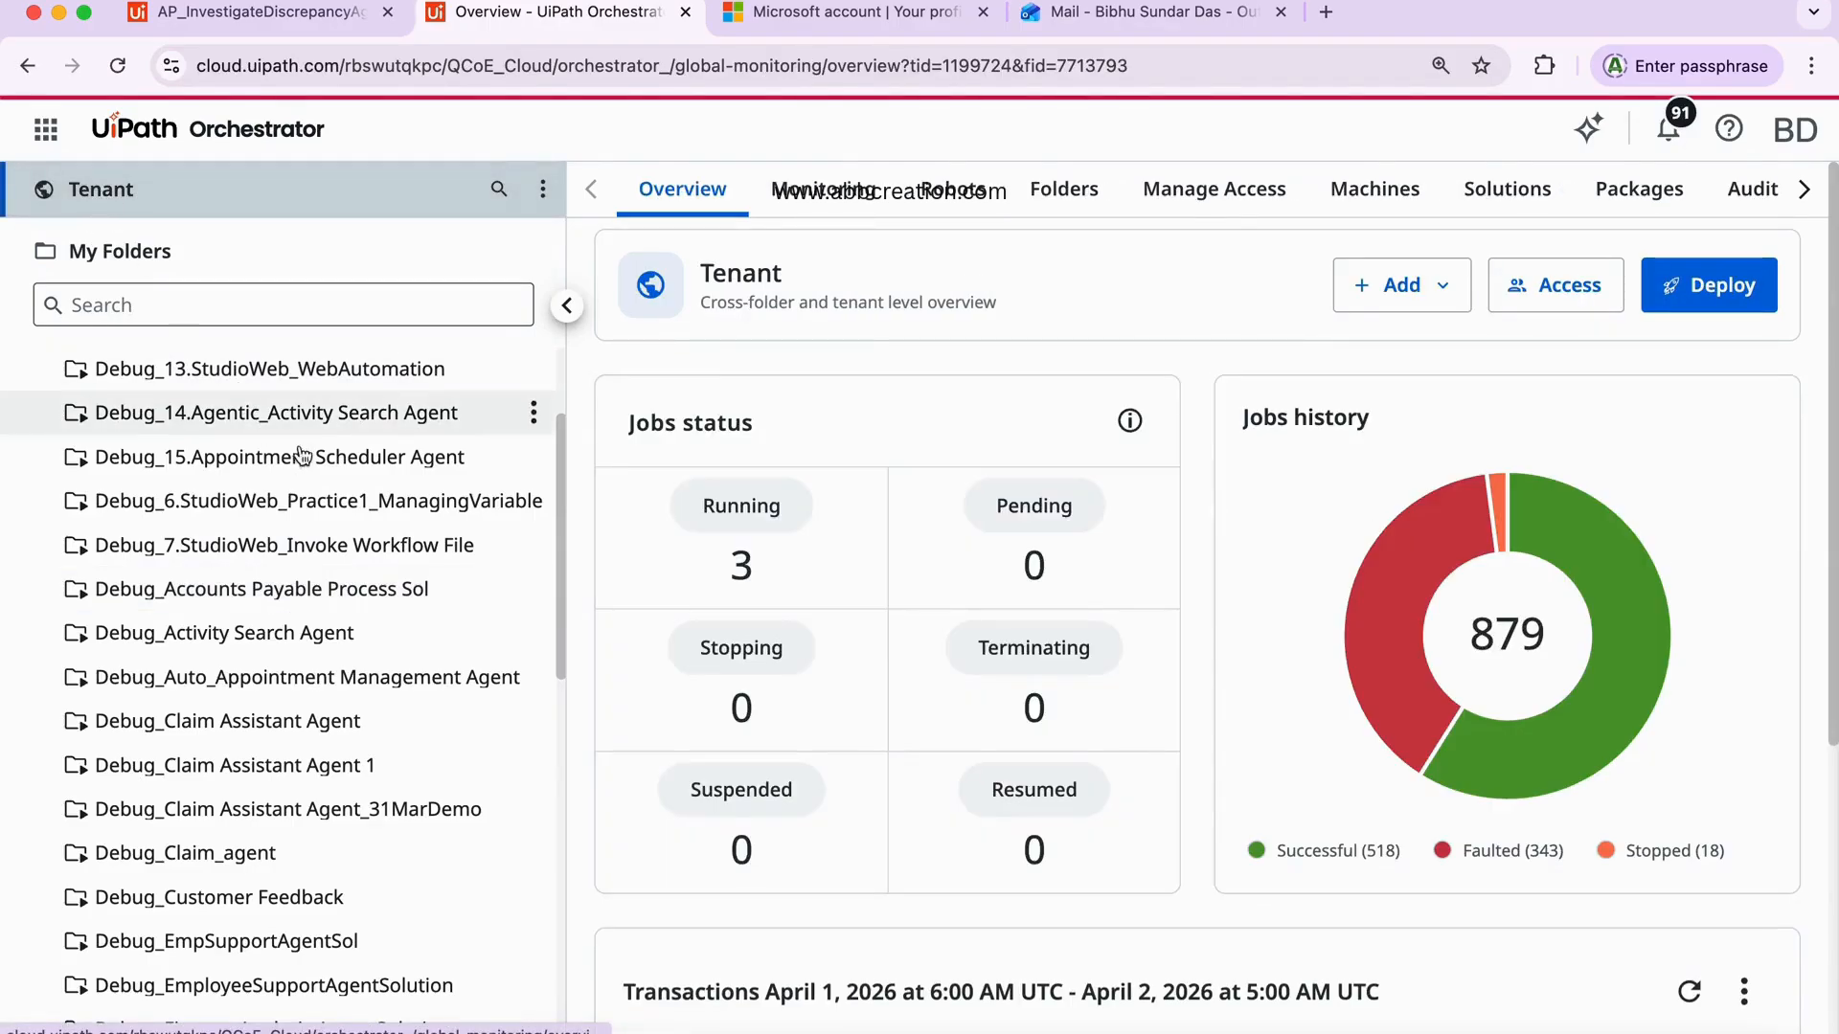
left_click_drag(564, 485, 518, 936)
left_click(113, 1028)
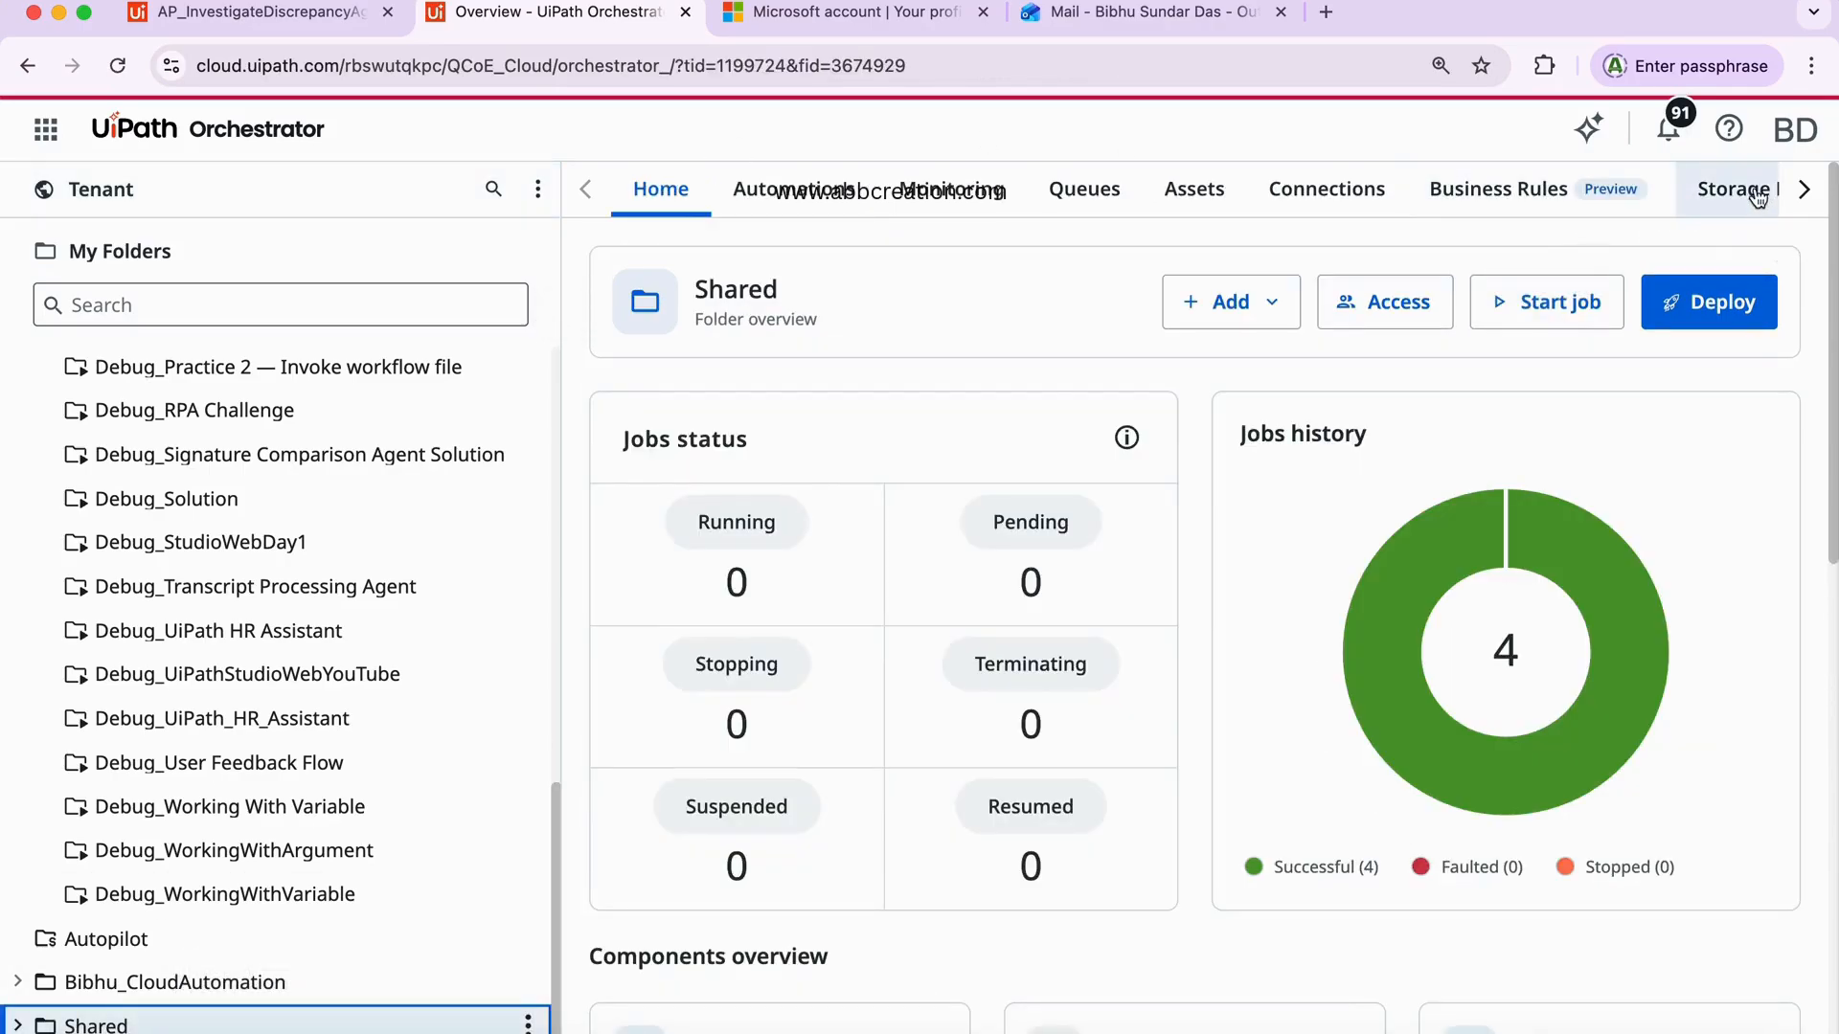
left_click(1753, 192)
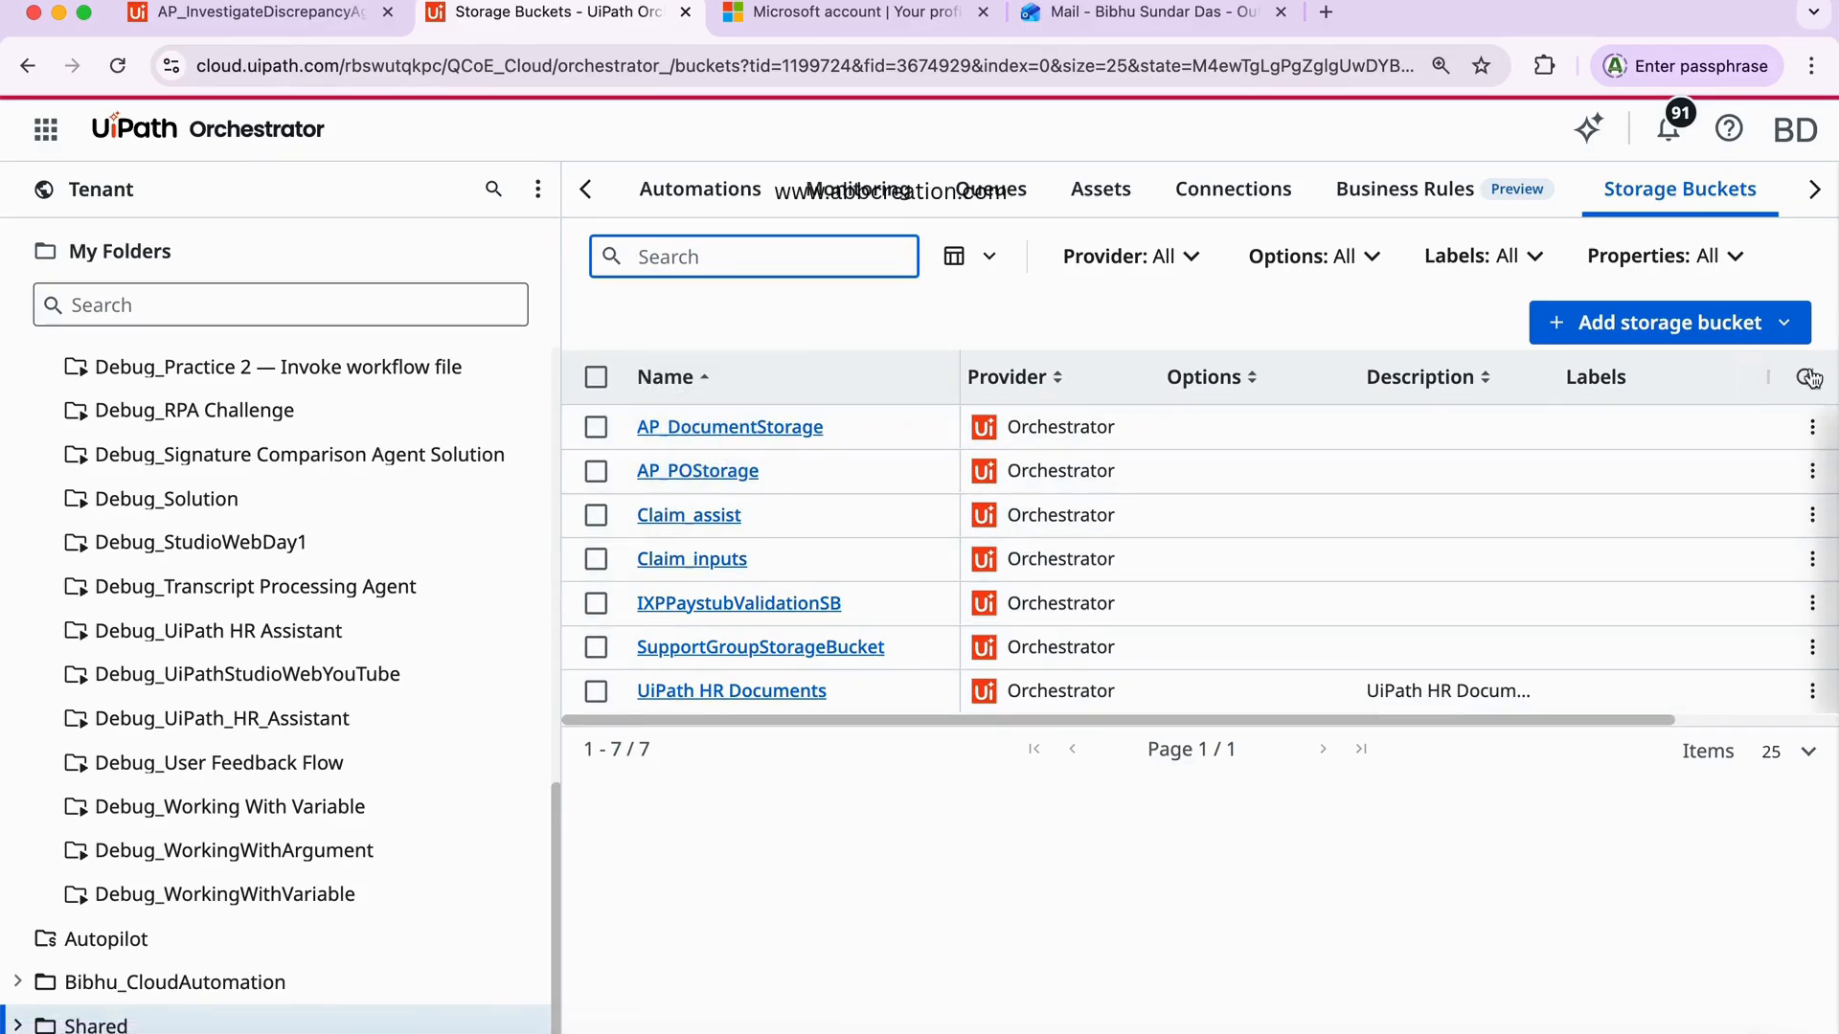
- Create an Orchestrator storage bucket named AP_Files in the Shared folder
left_click(1724, 343)
left_click(1665, 370)
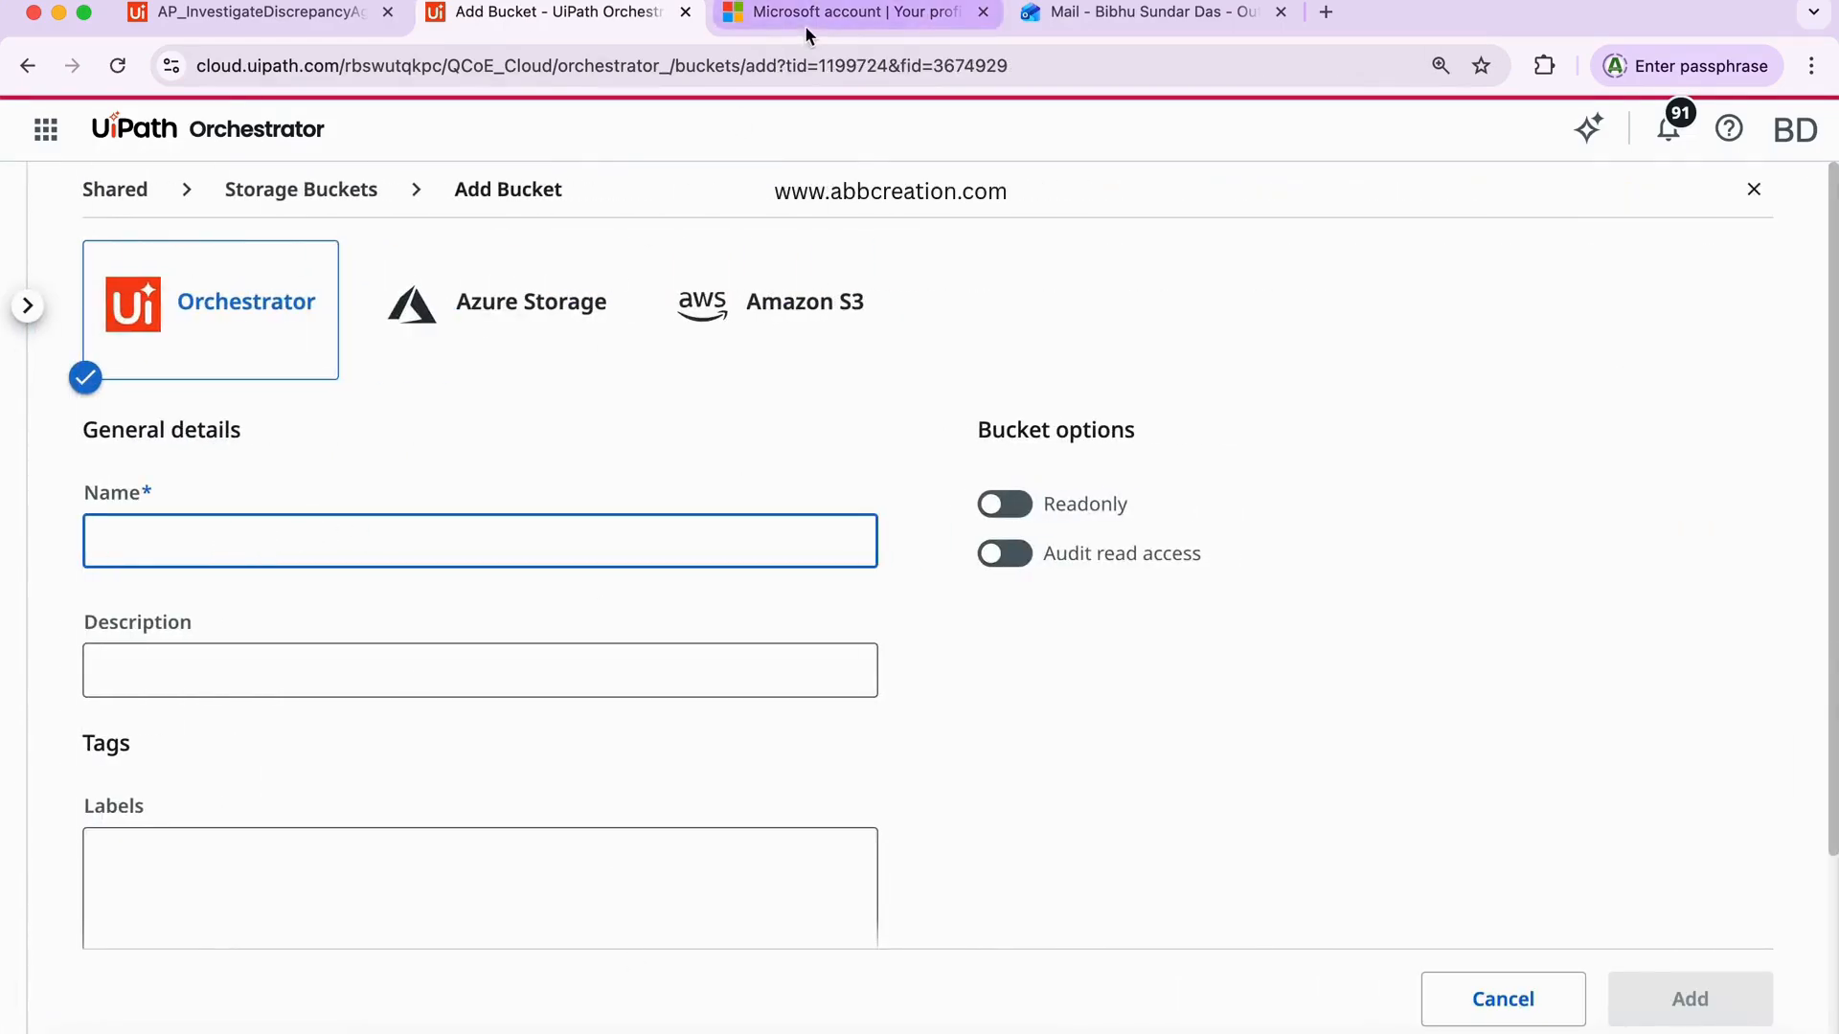
left_click(192, 17)
left_click(956, 612)
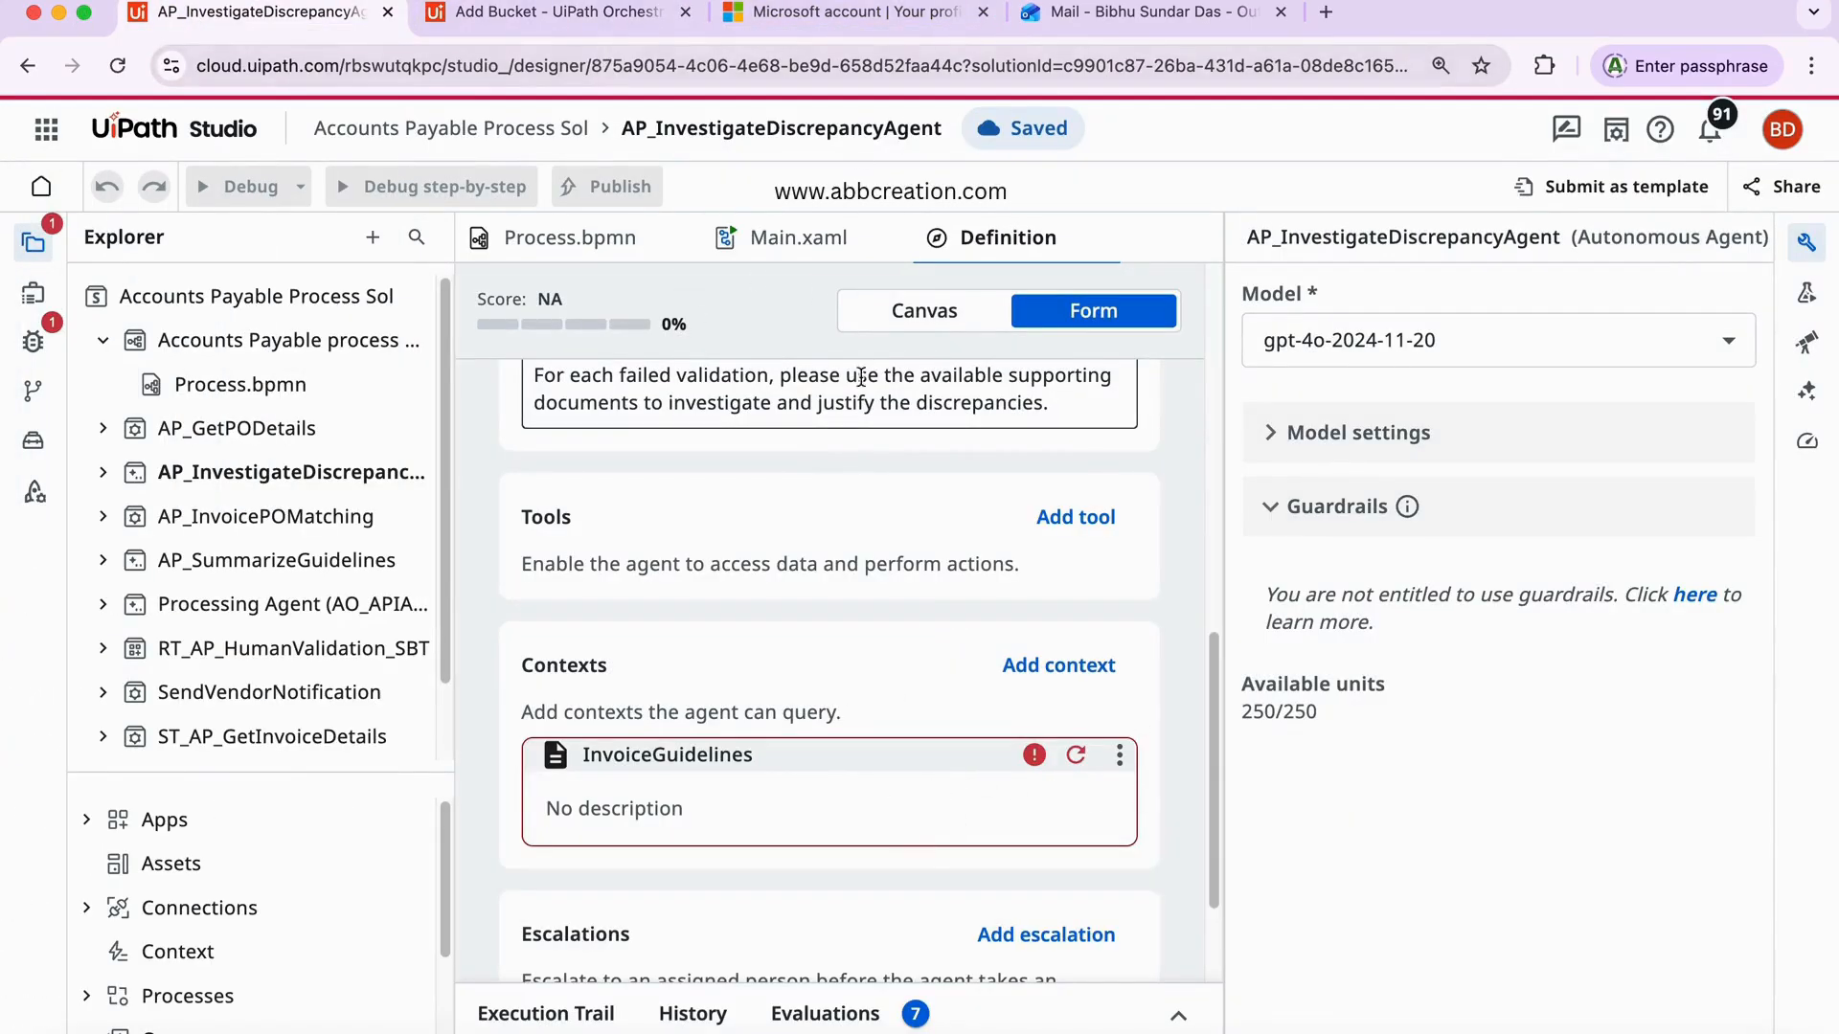
left_click(528, 21)
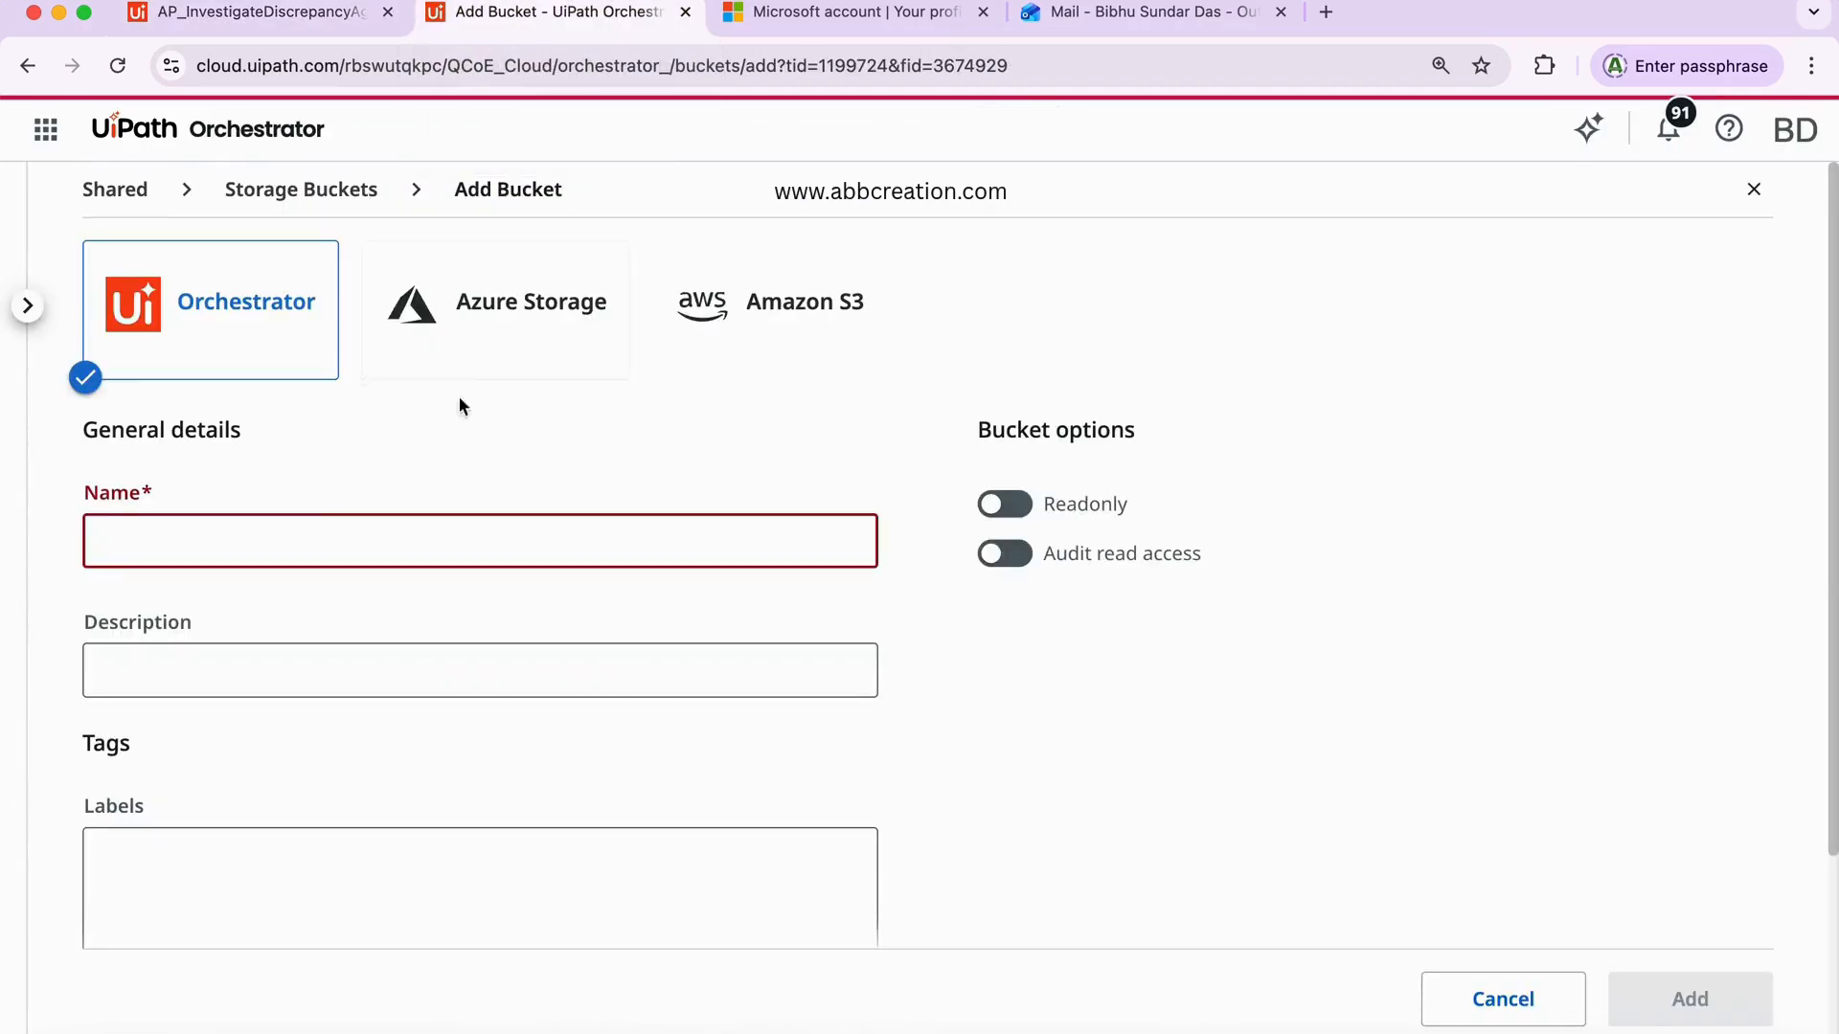
left_click(110, 542)
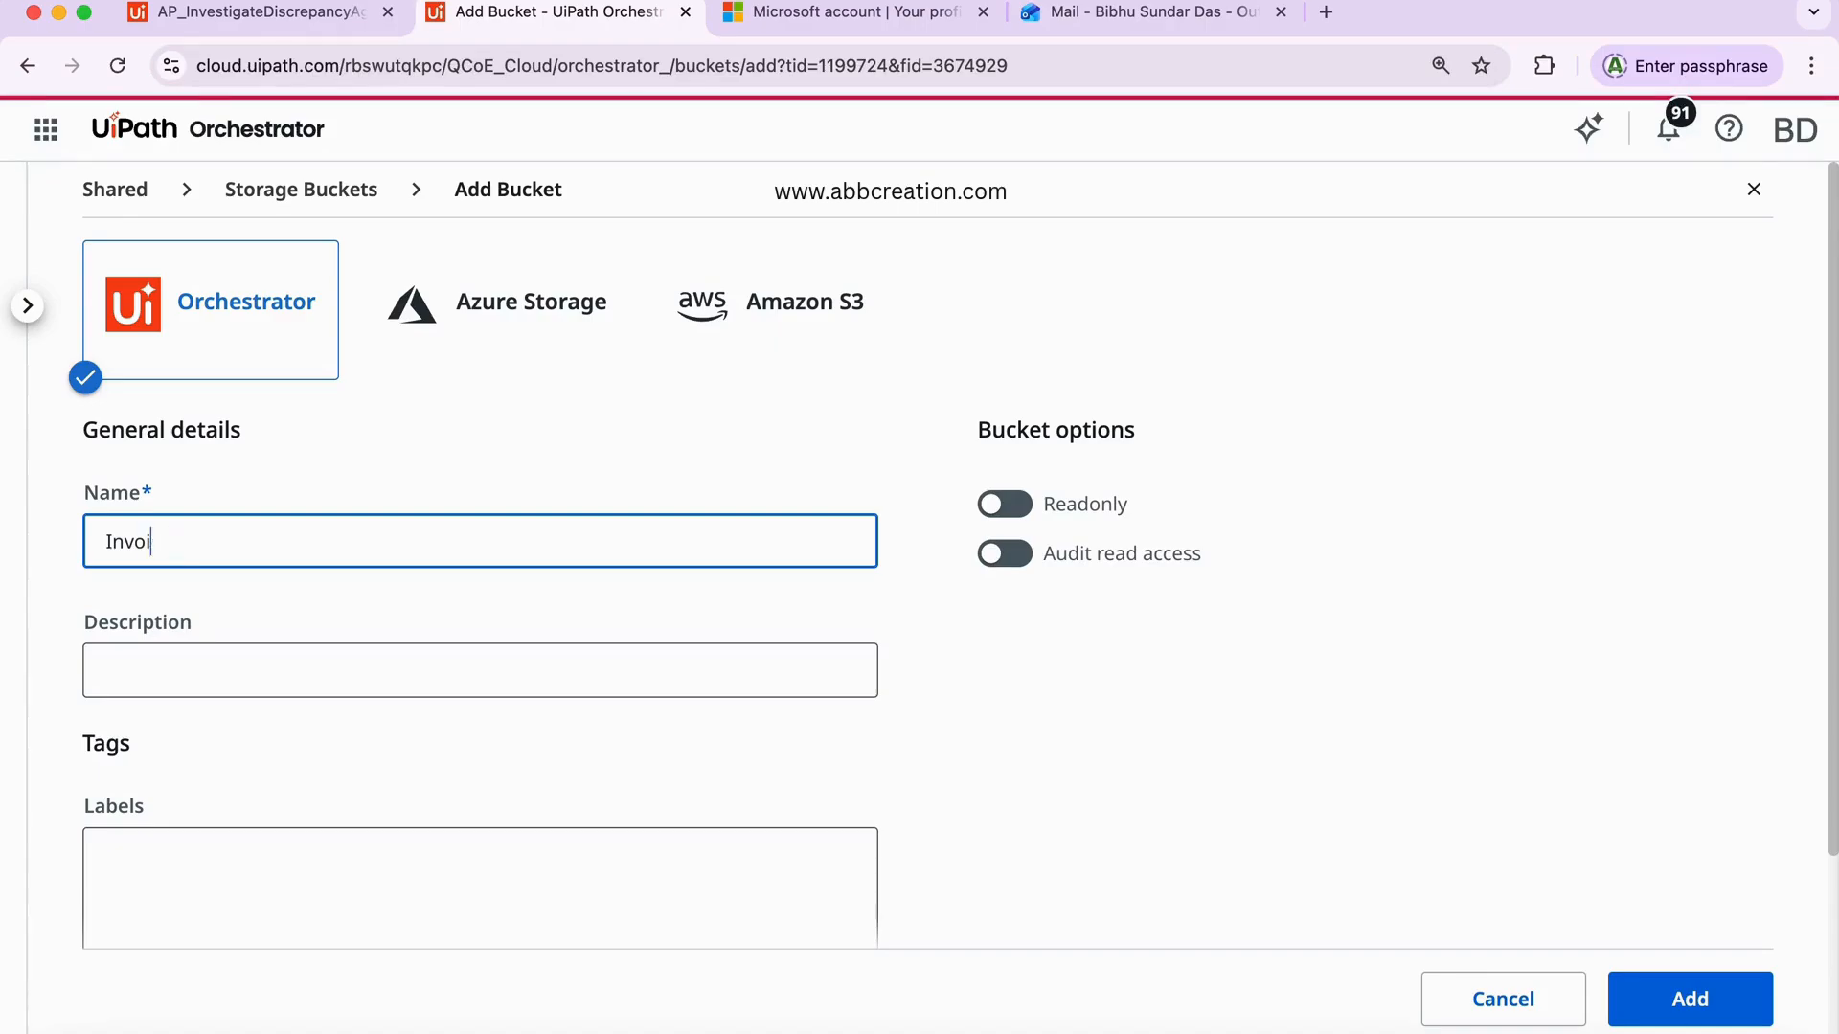
type("AP_Files")
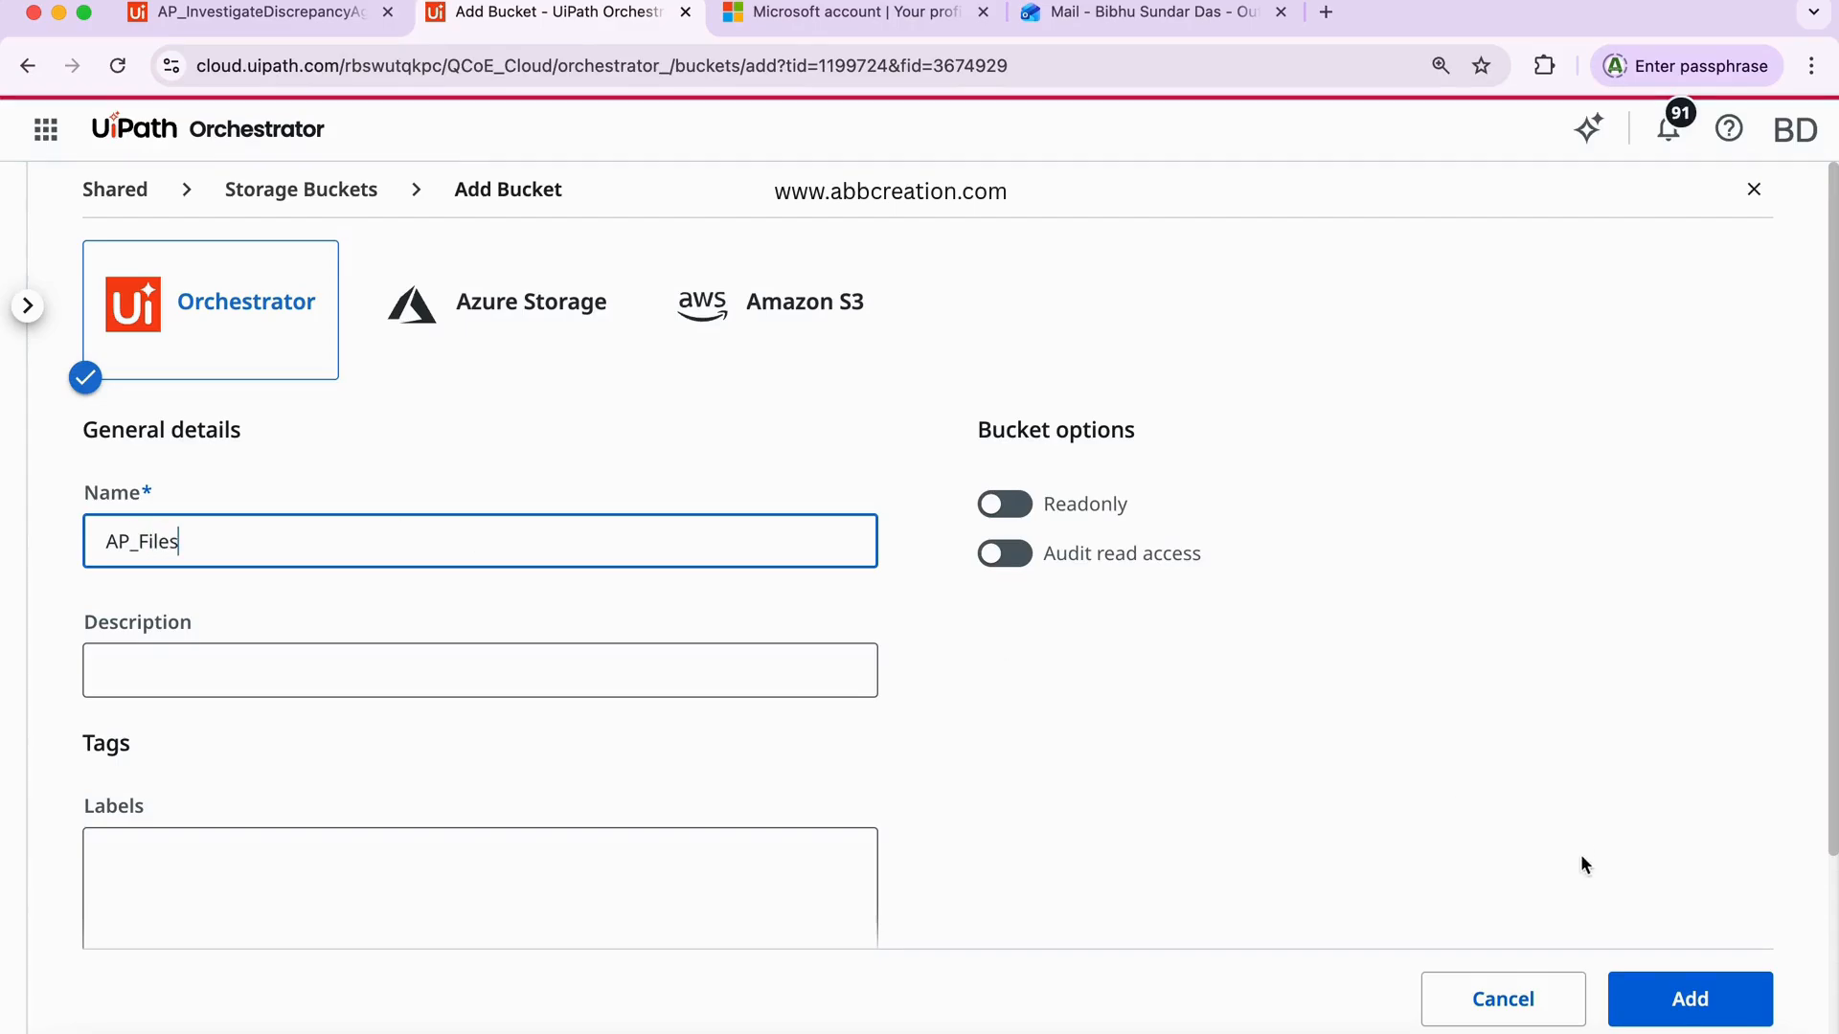
left_click(1683, 997)
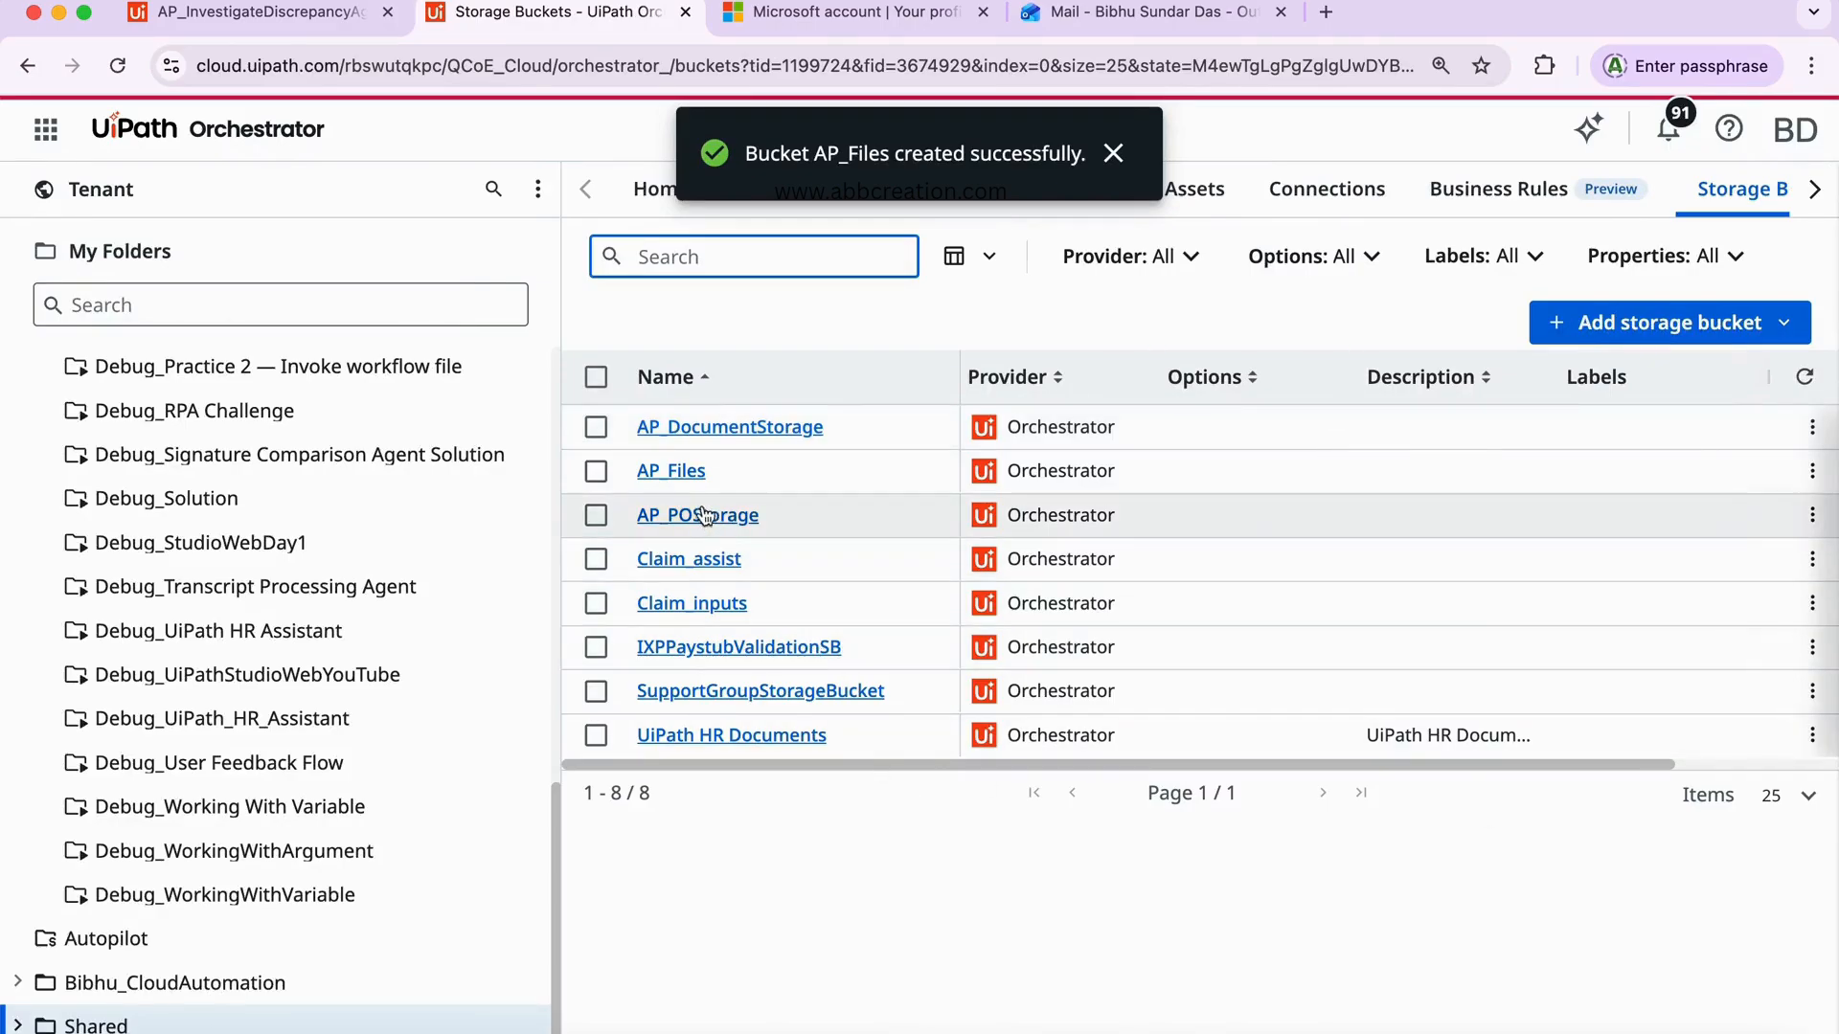
- Upload Invoice Matching Guidelines.docx from the Storage bucket folder of the Accounts Payable project files into the AP_Files bucket
left_click(781, 430)
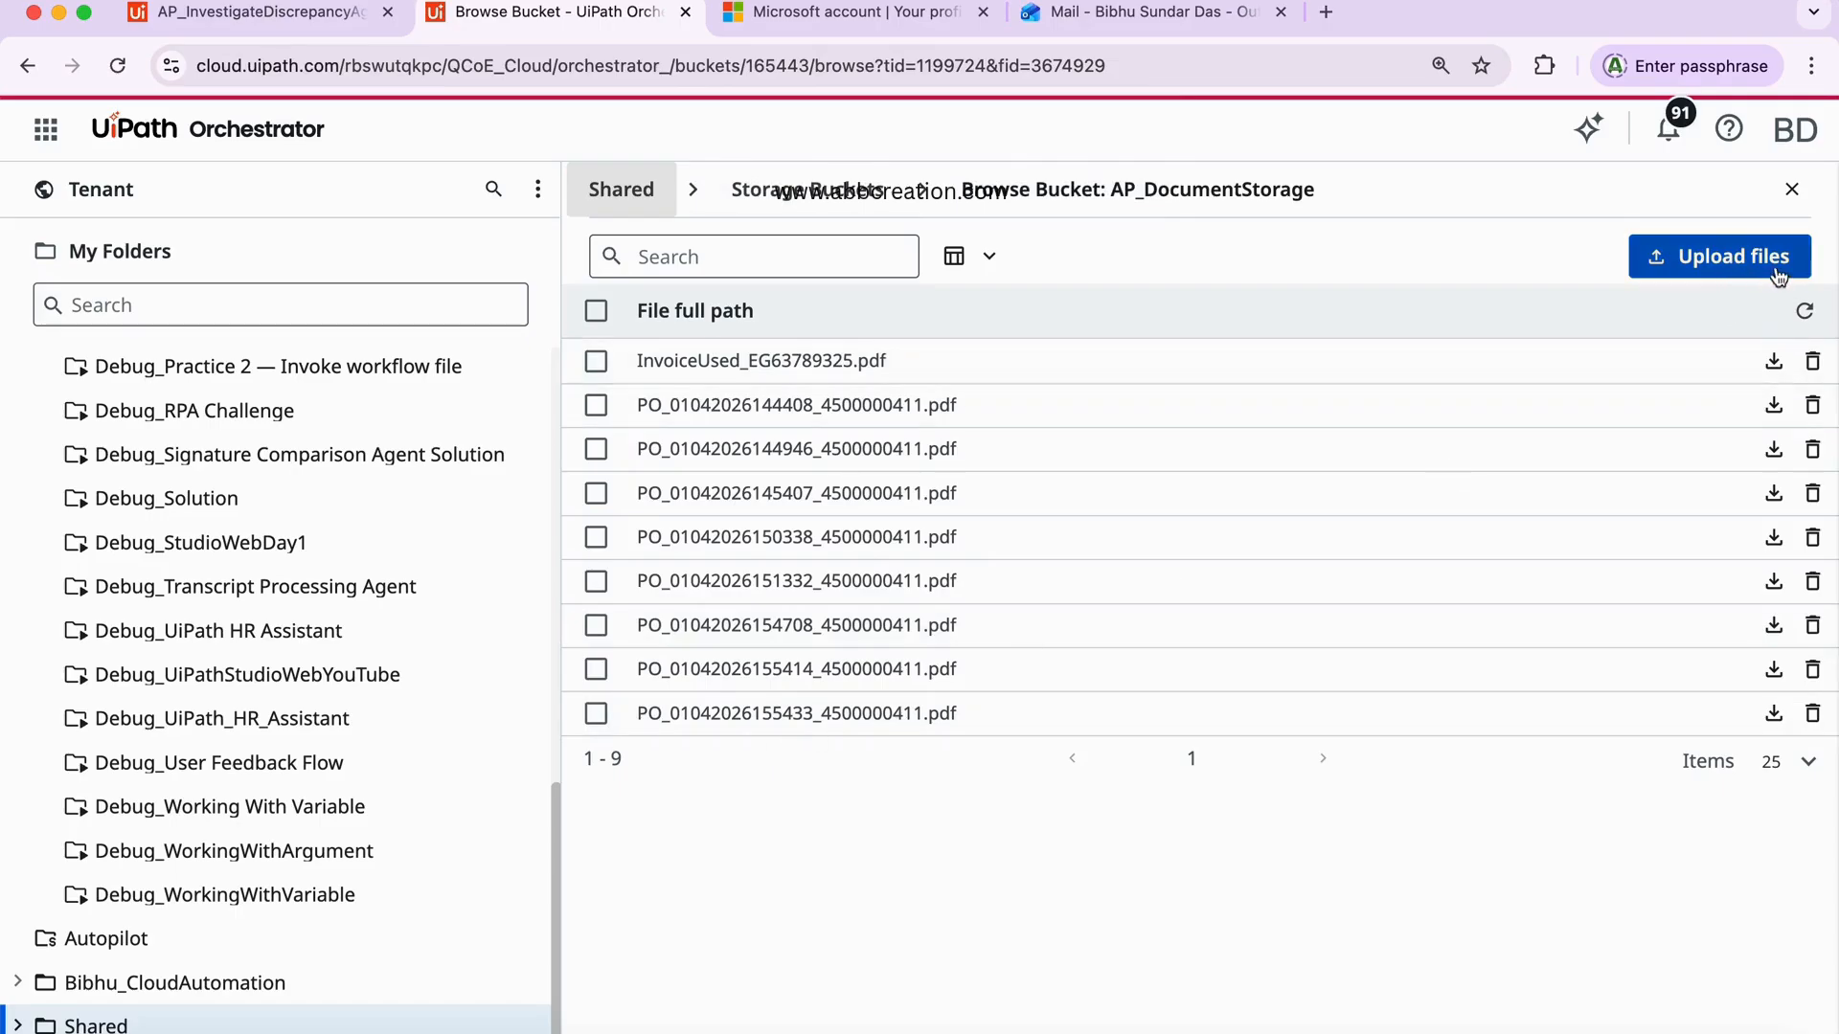
left_click(817, 192)
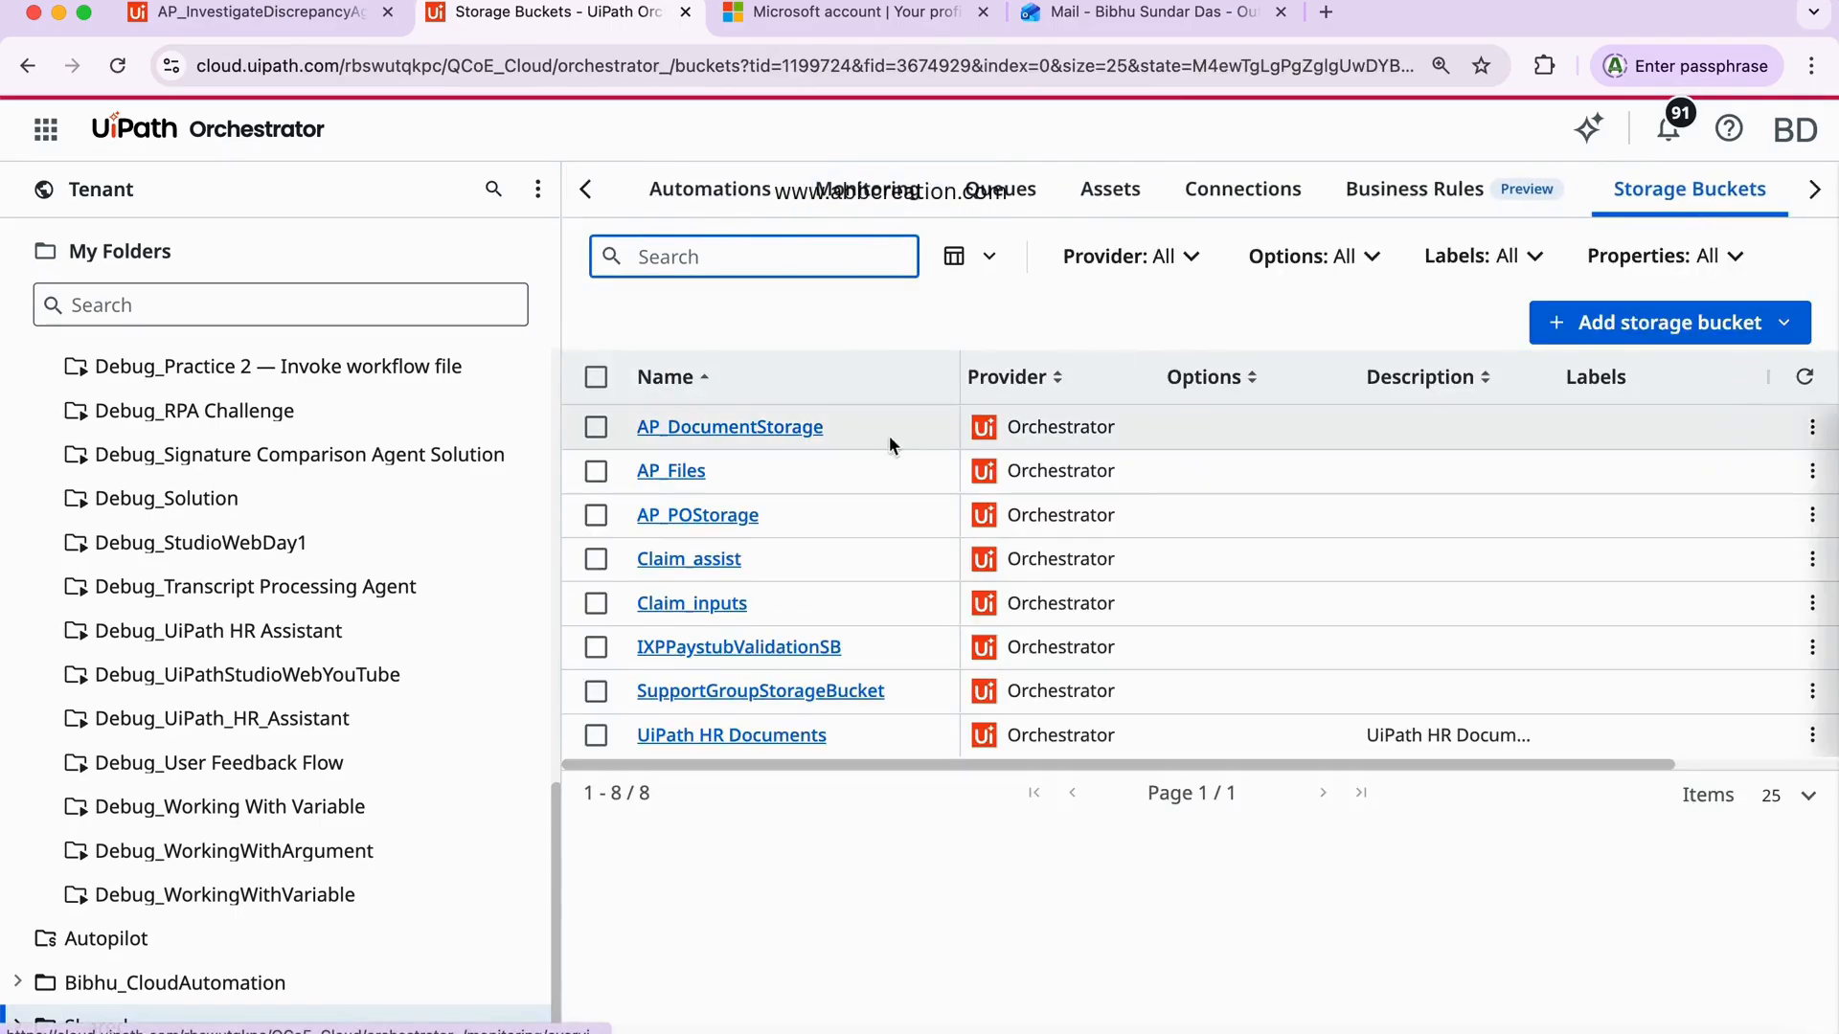
left_click(686, 476)
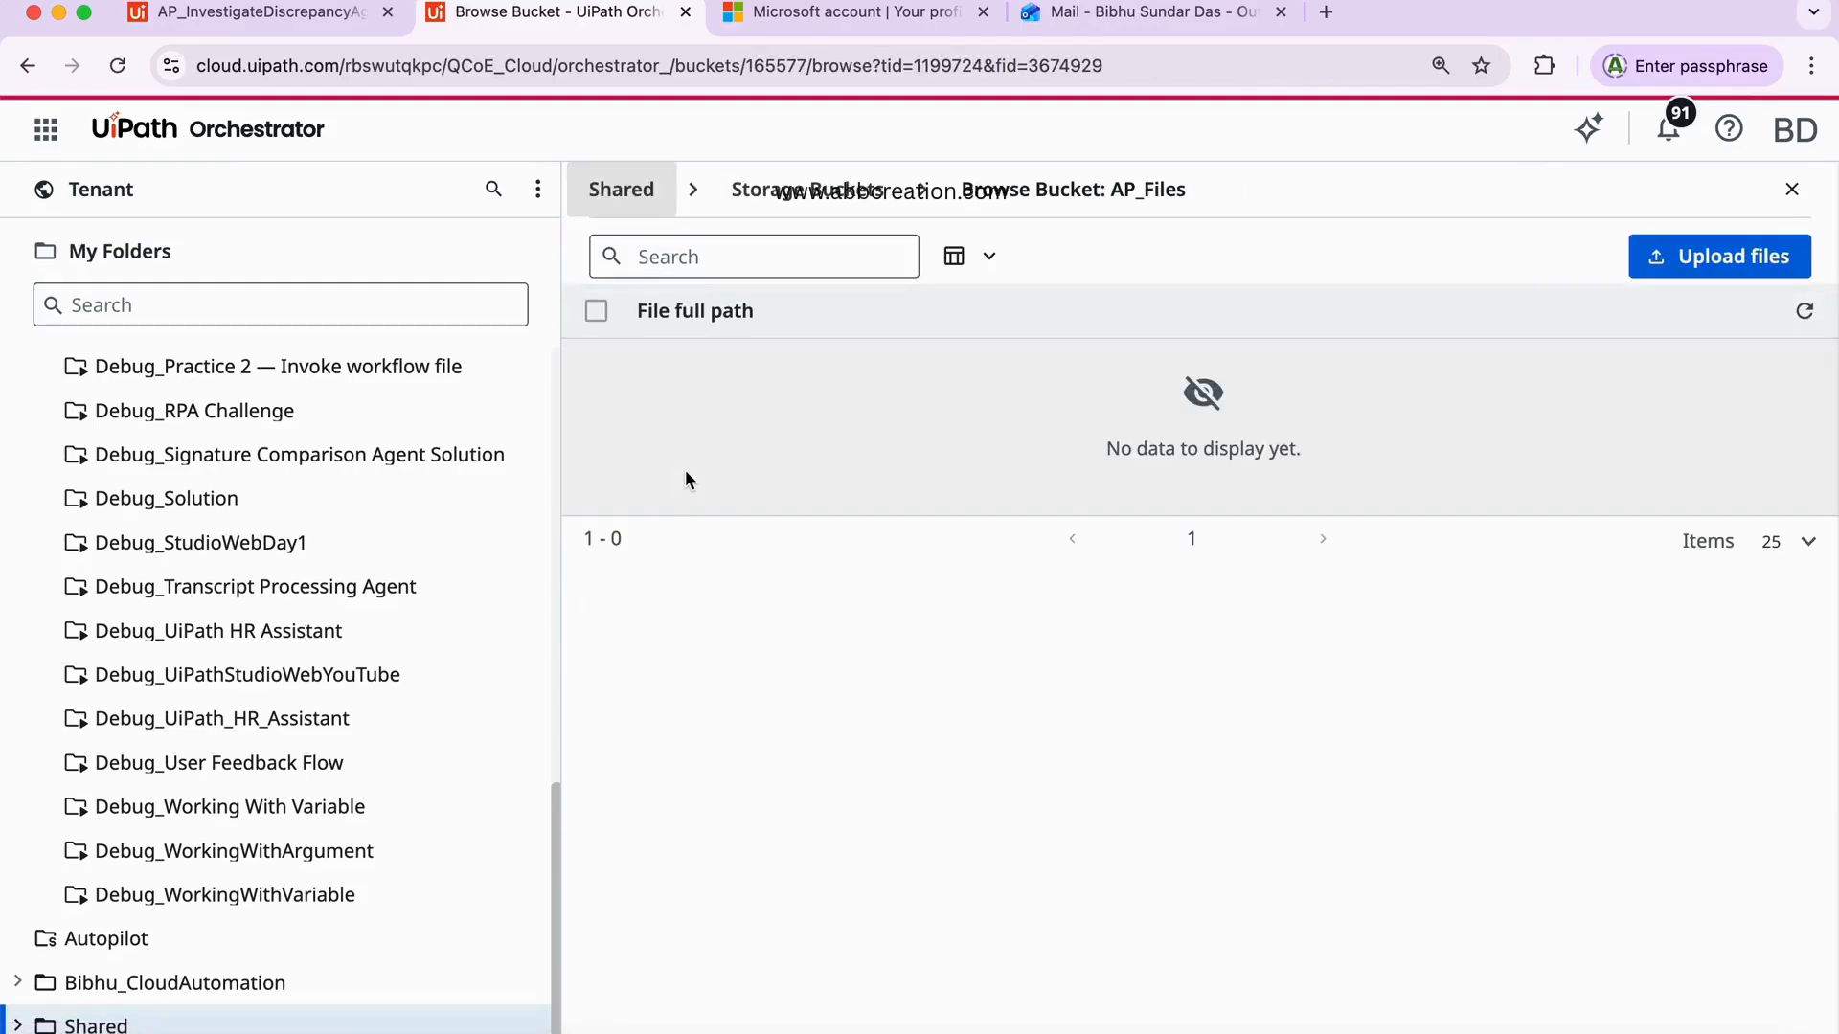
left_click(1734, 264)
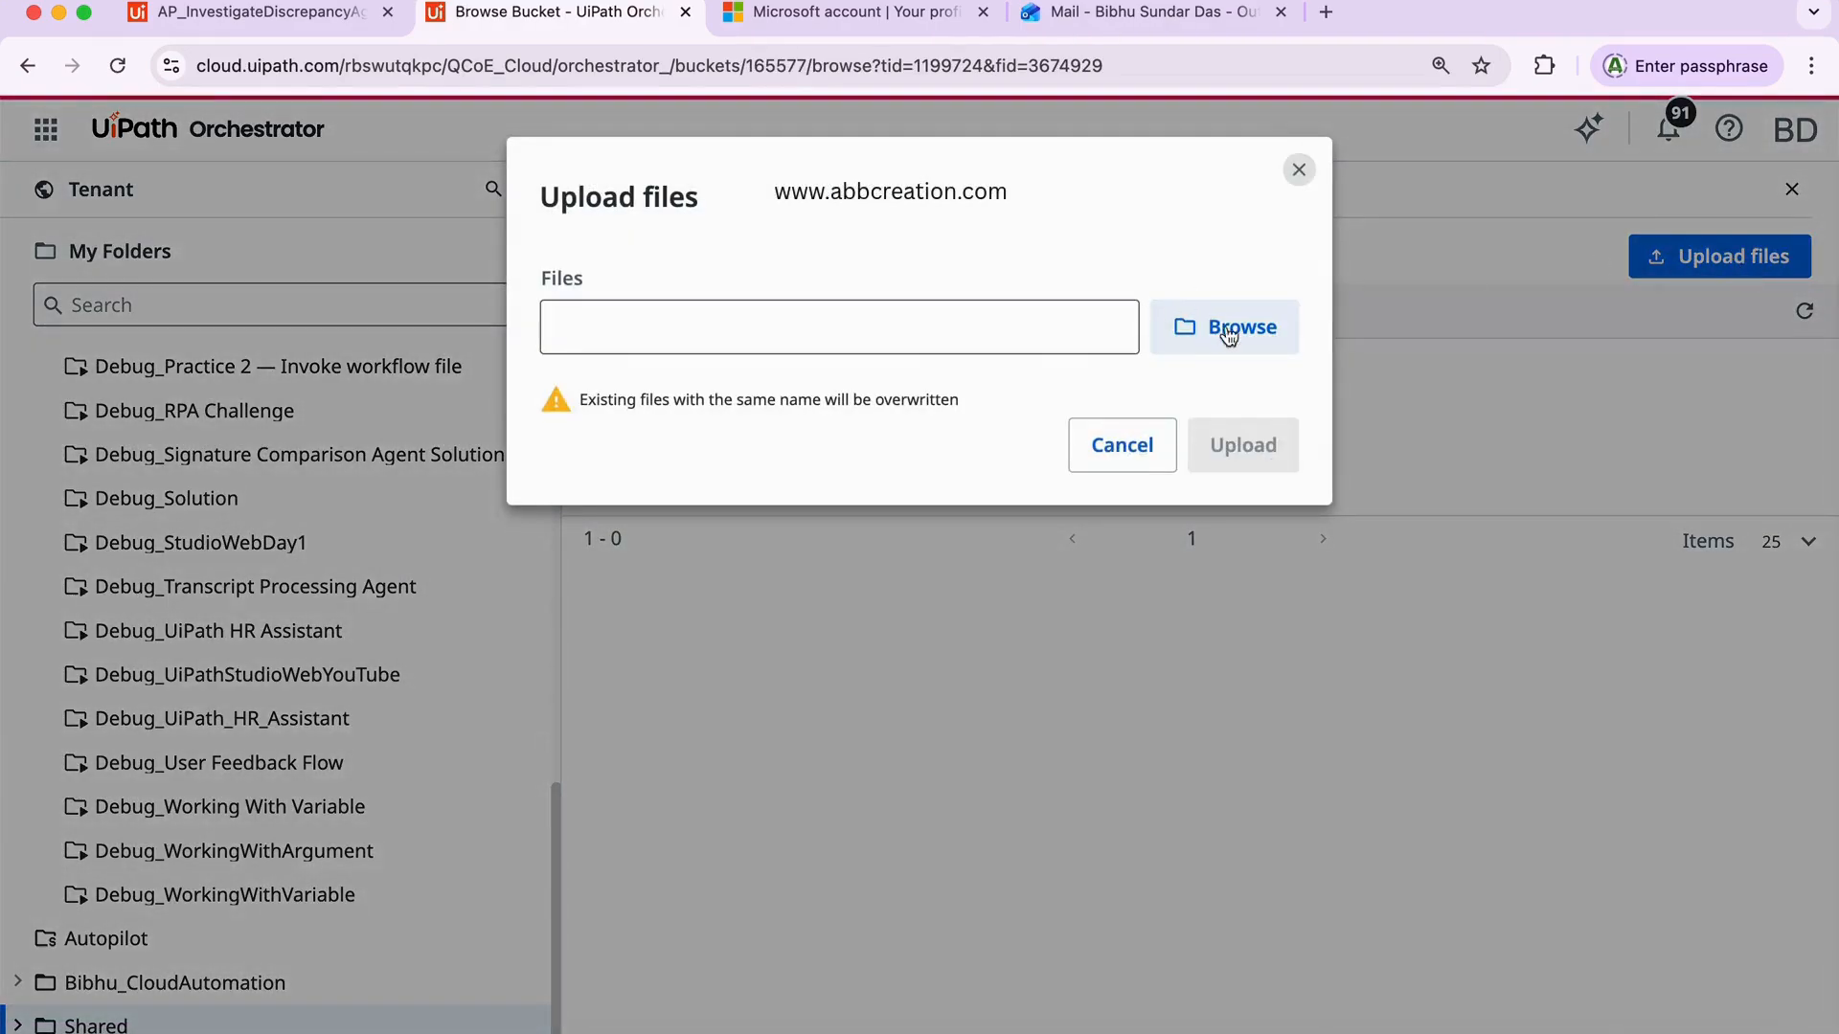
left_click(1240, 328)
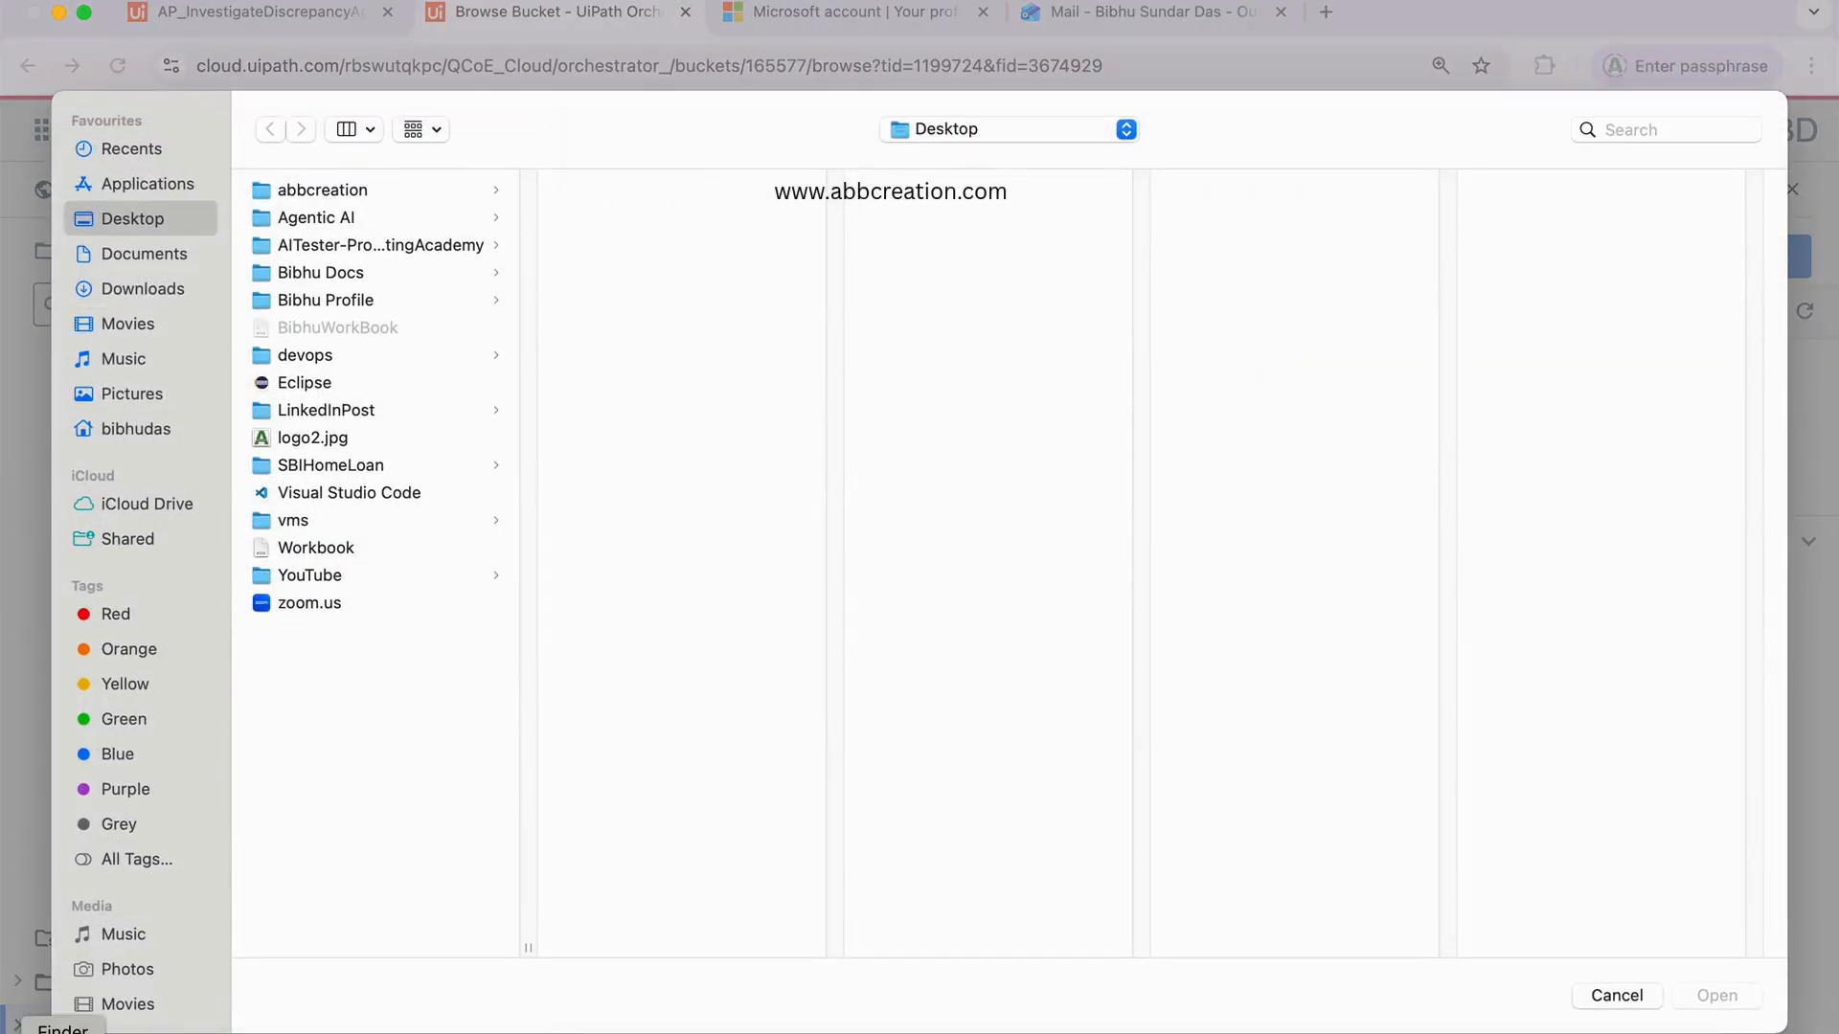
left_click(63, 1031)
left_click_drag(857, 399, 909, 848)
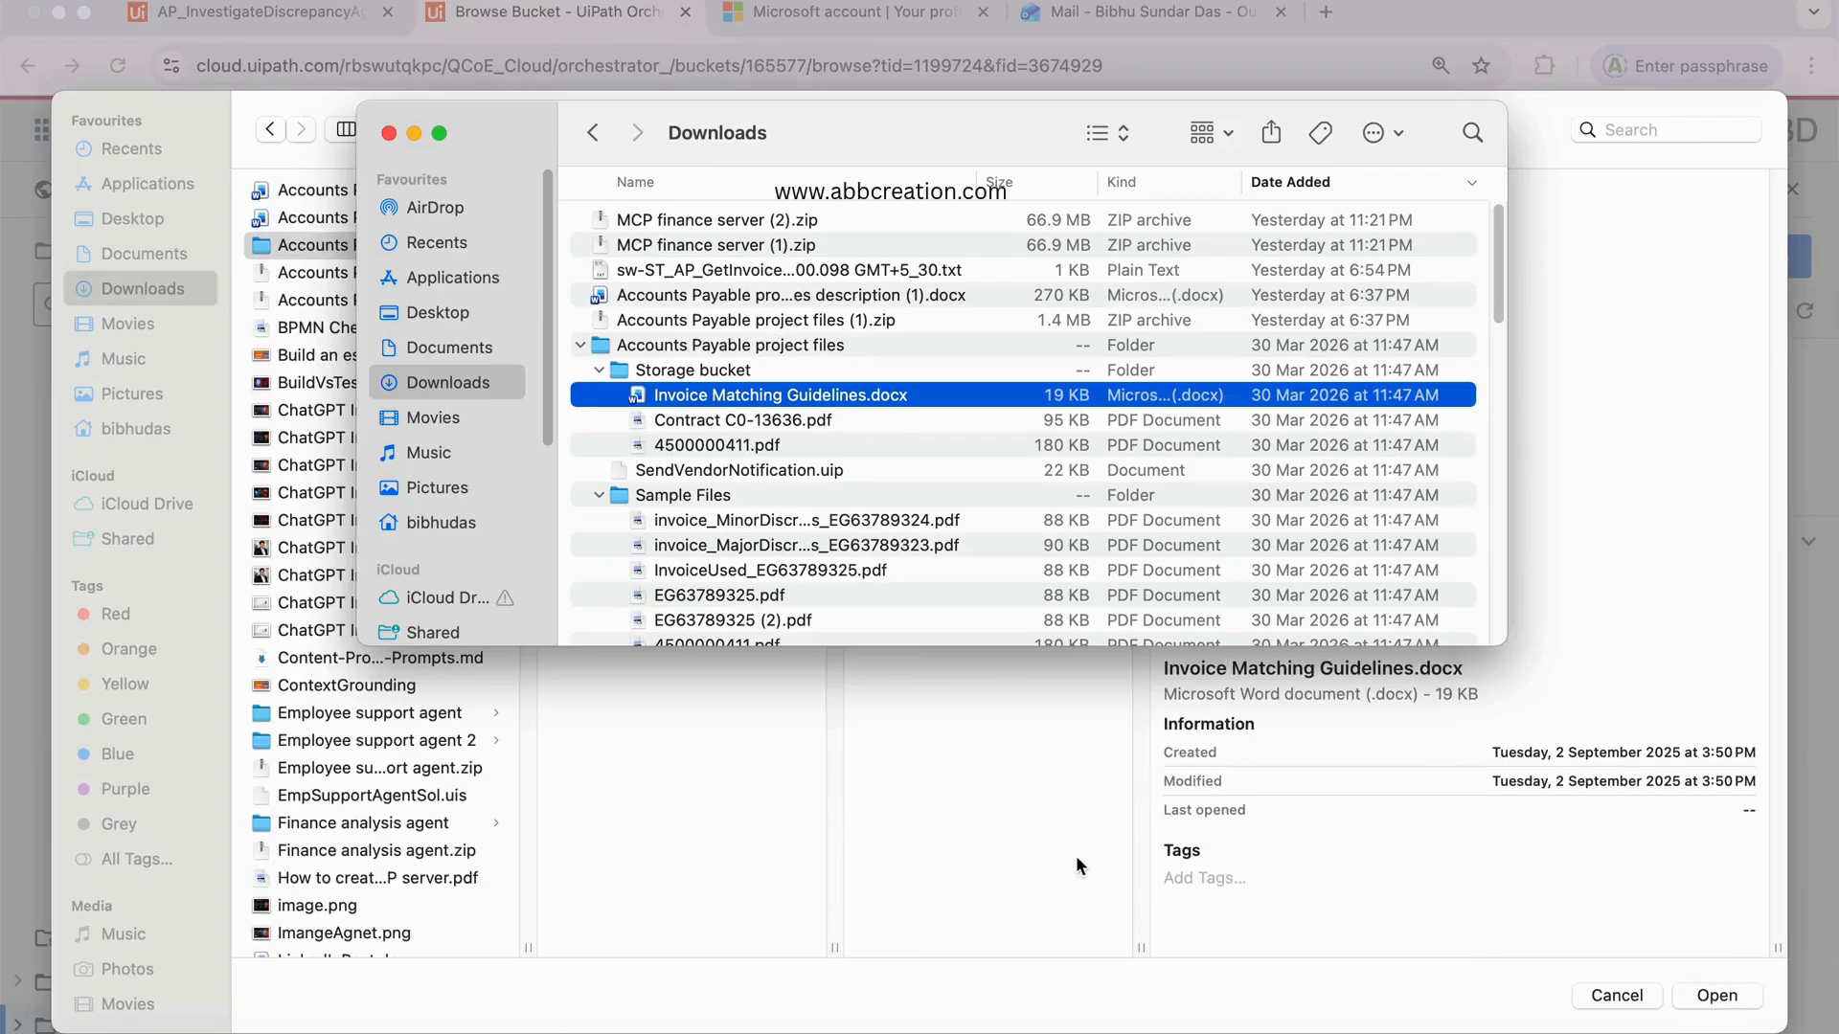
left_click(1716, 996)
left_click(1245, 450)
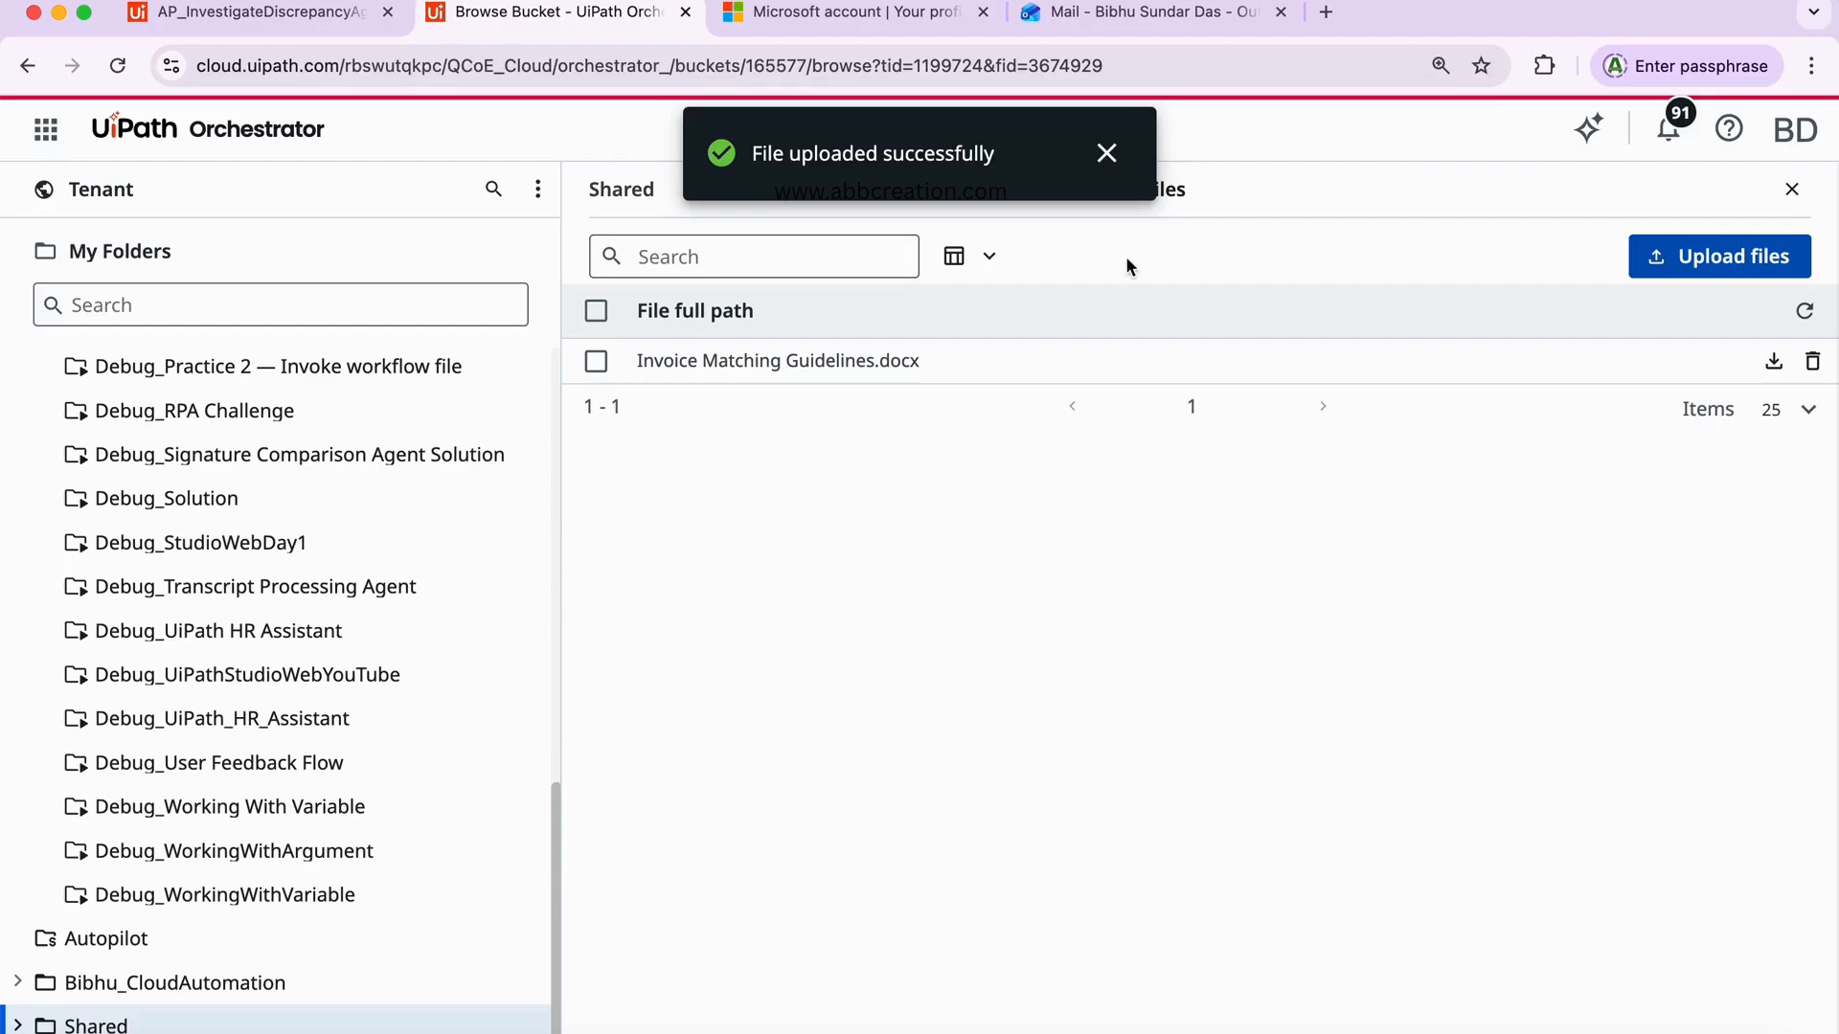
left_click(1106, 153)
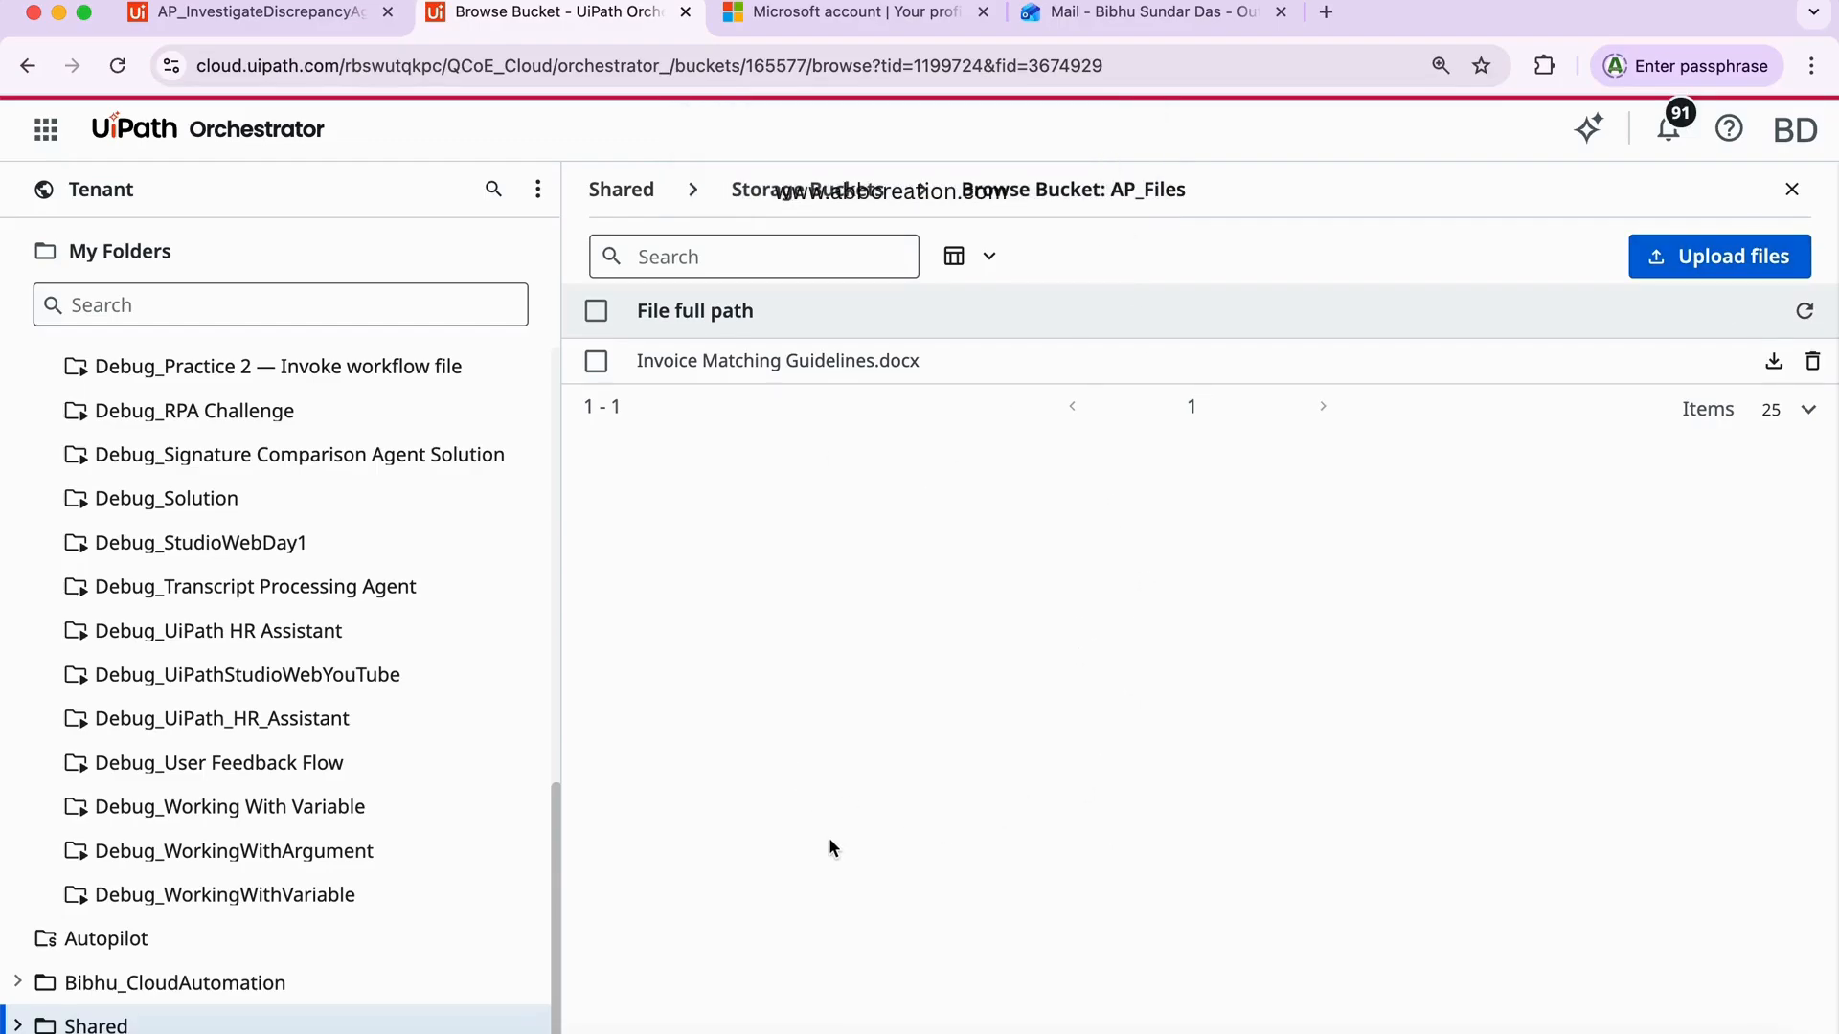
- Start a new index in the Shared folder and name it InvoiceGuideLine
left_click(787, 195)
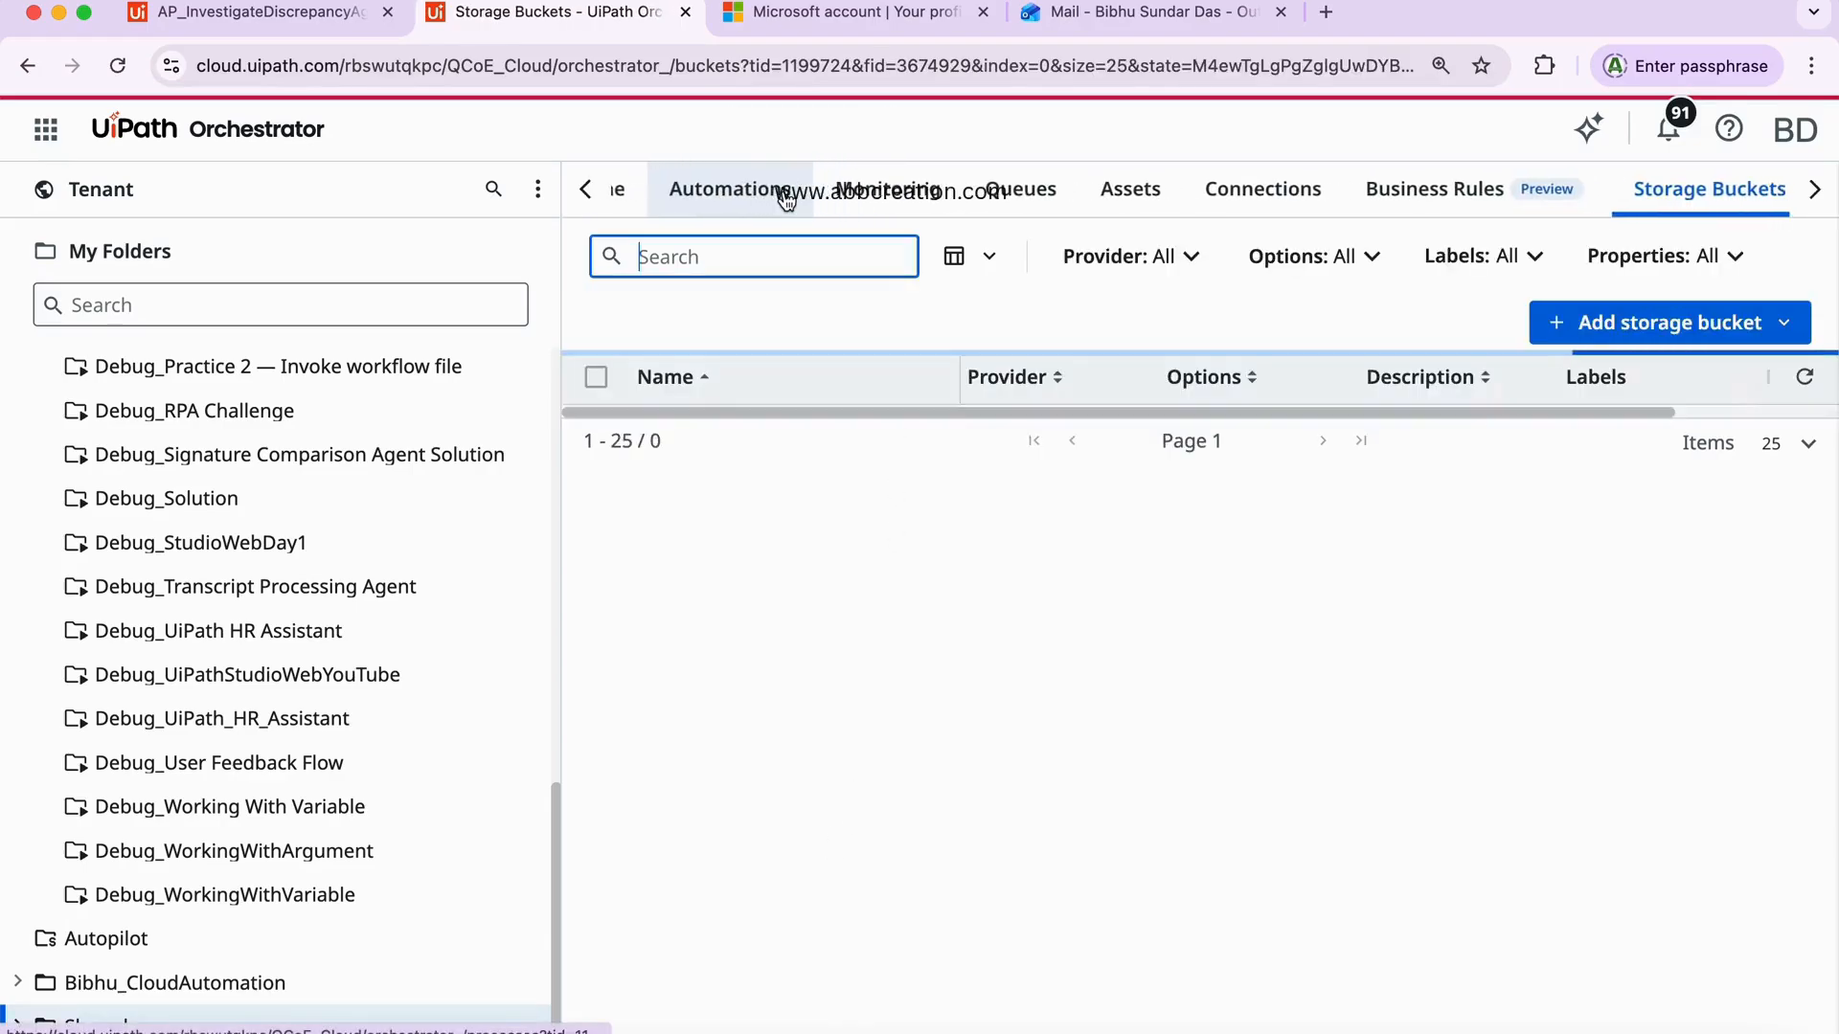
left_click(1815, 188)
left_click(1356, 195)
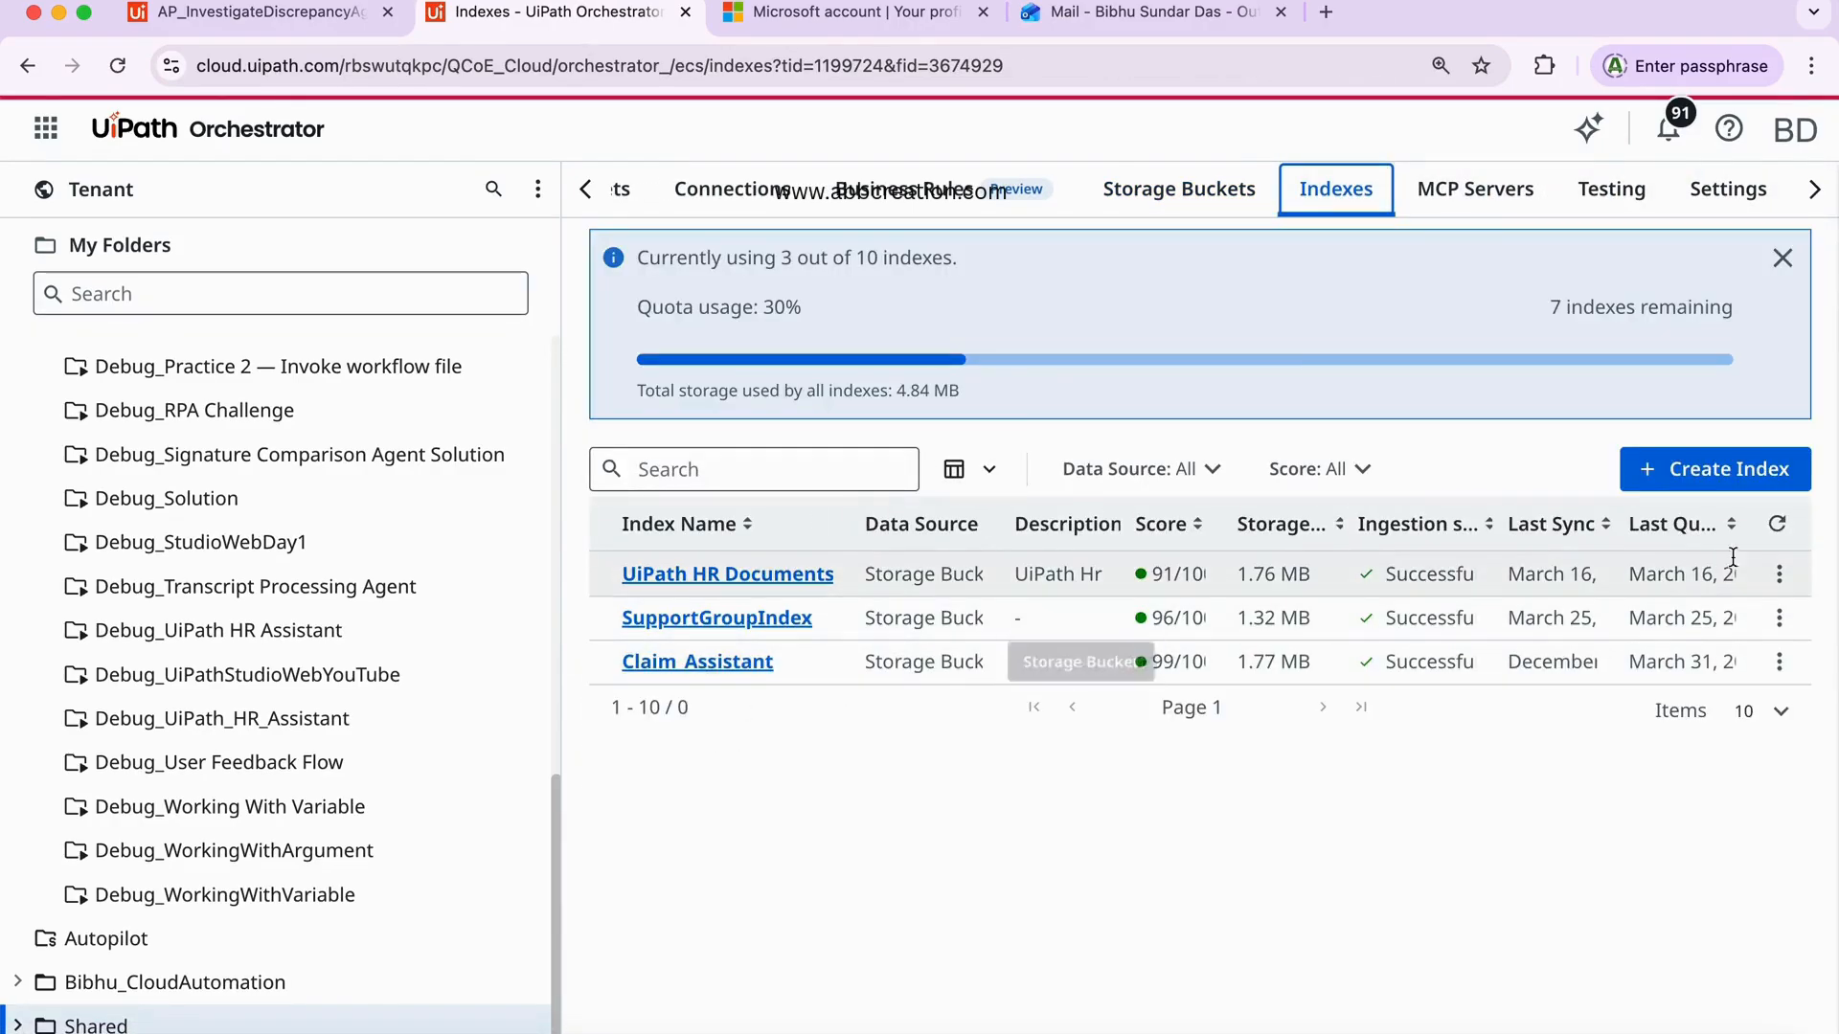
left_click(1754, 467)
left_click(739, 520)
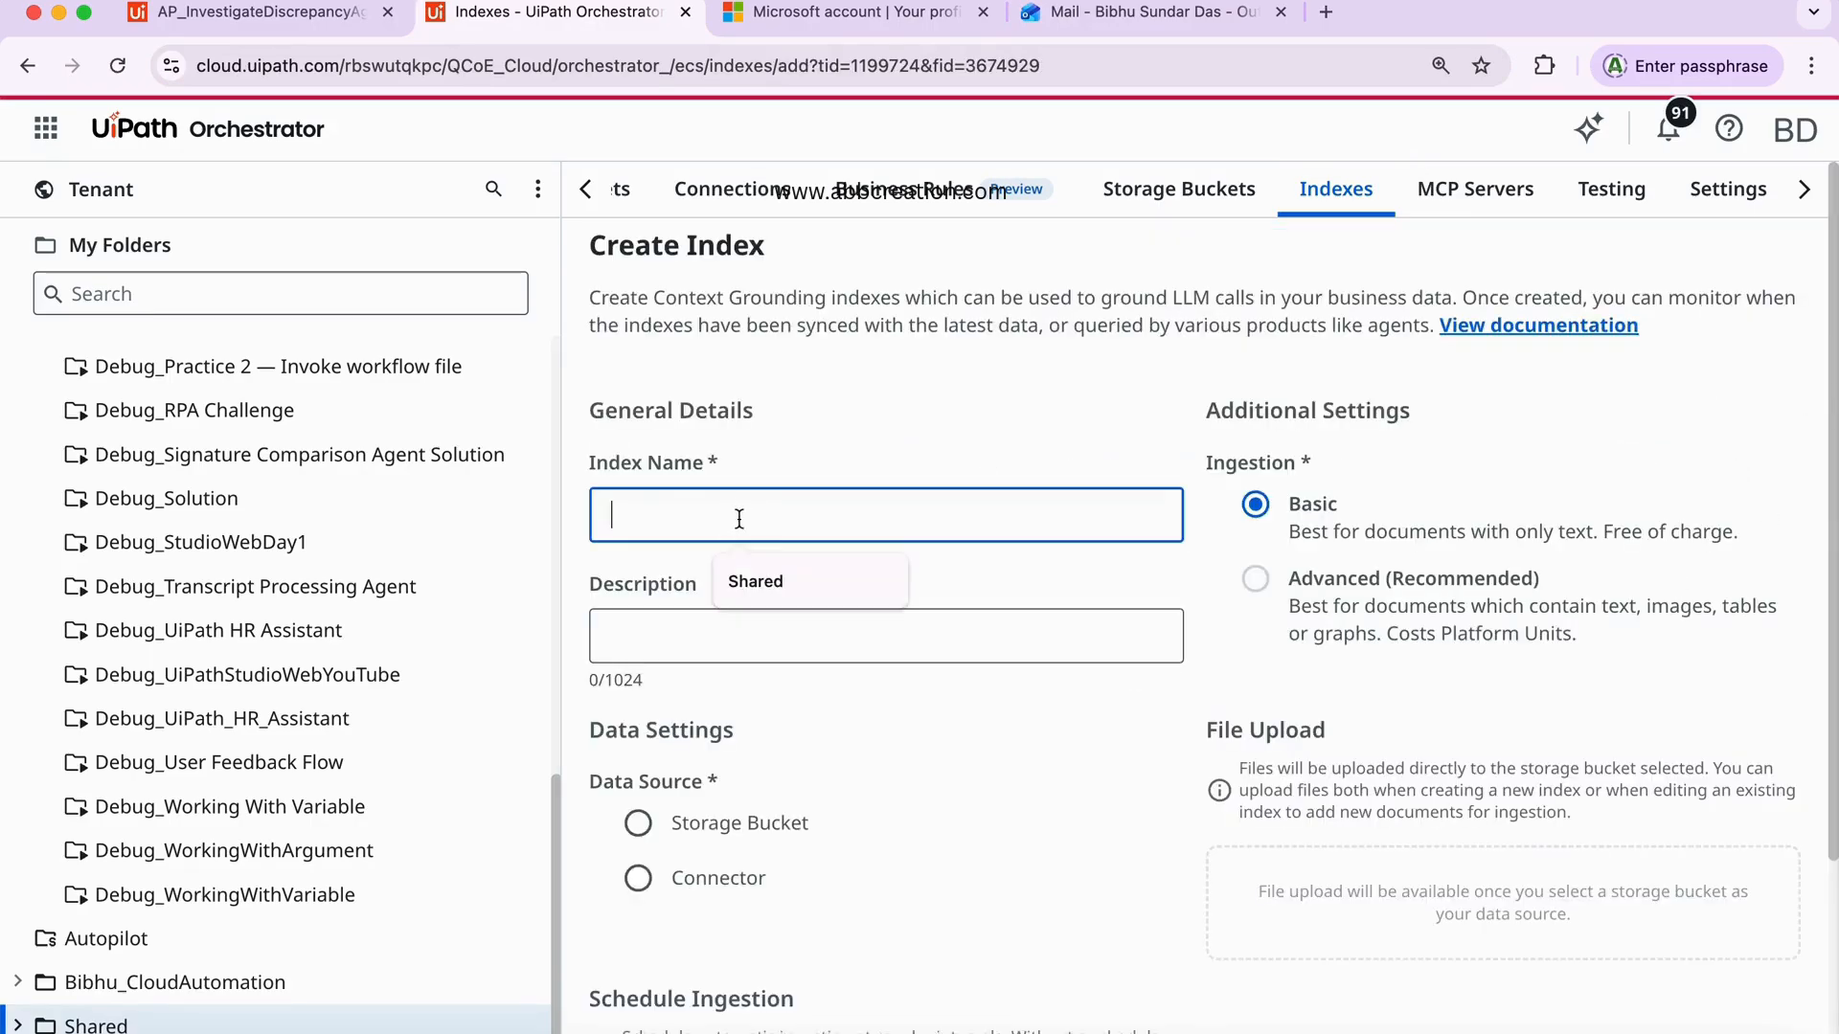
type("Invoice")
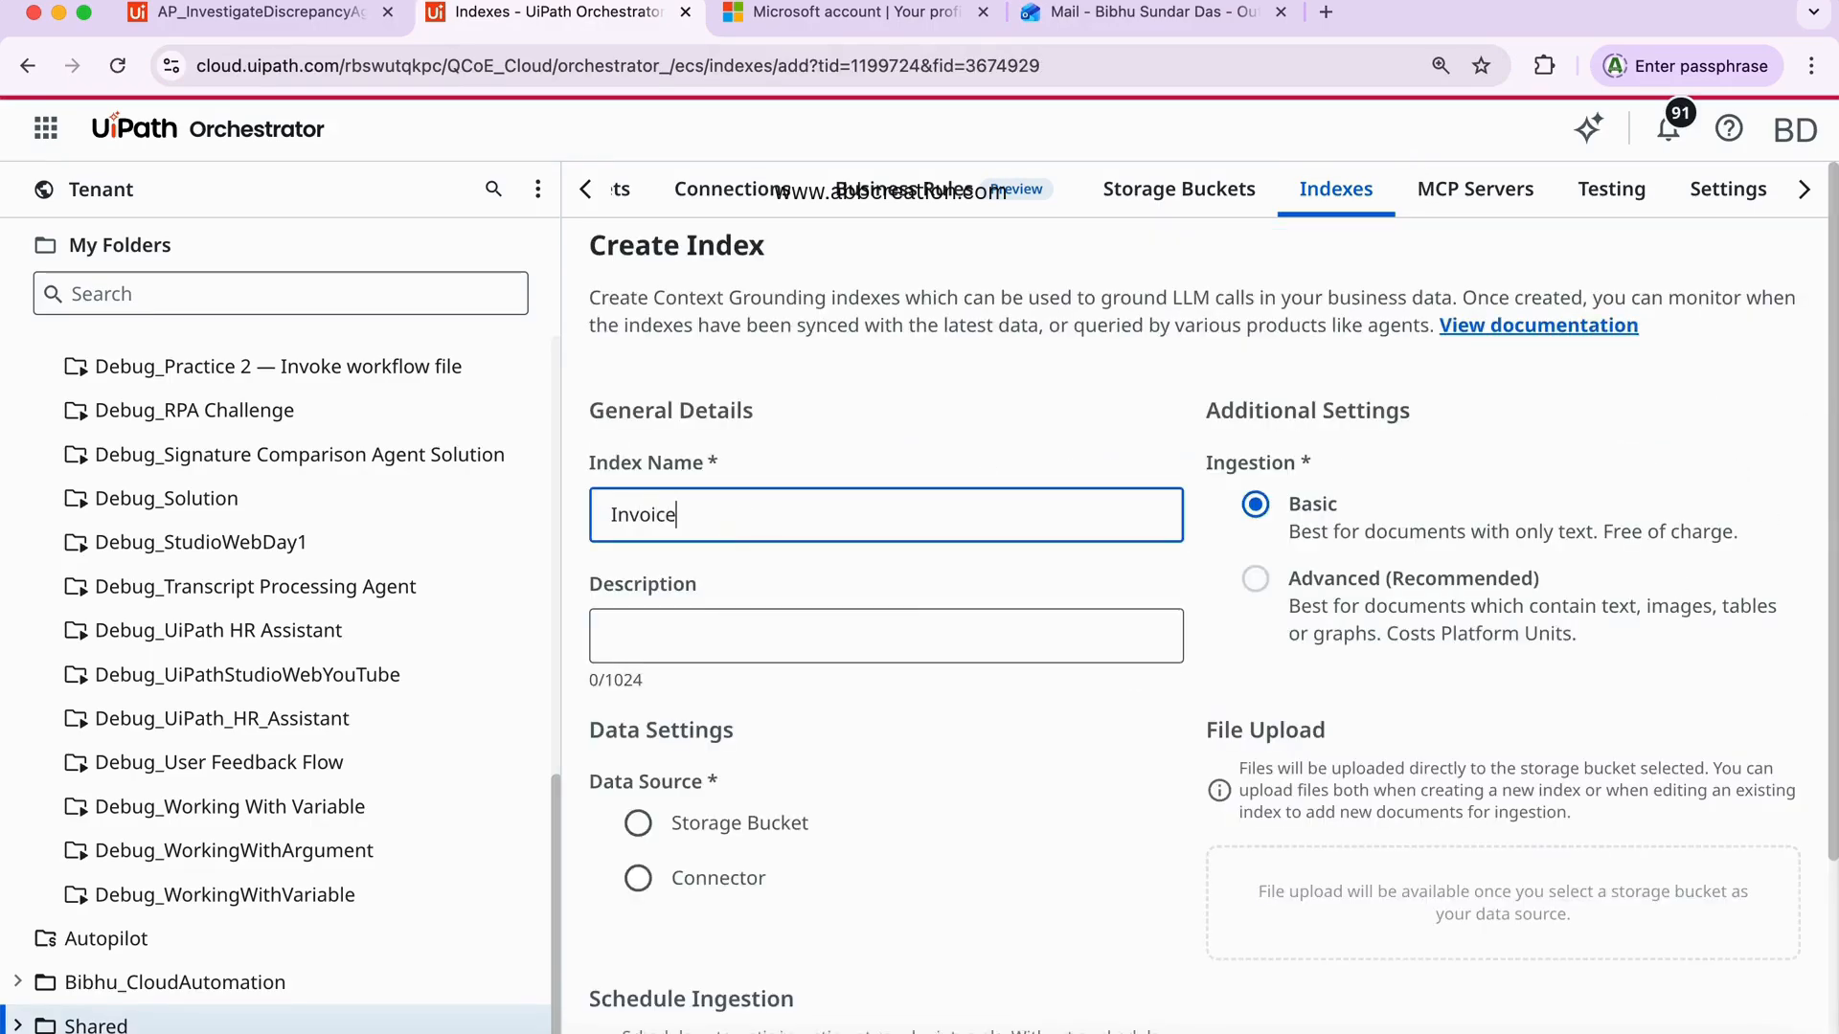
type("GuideLine")
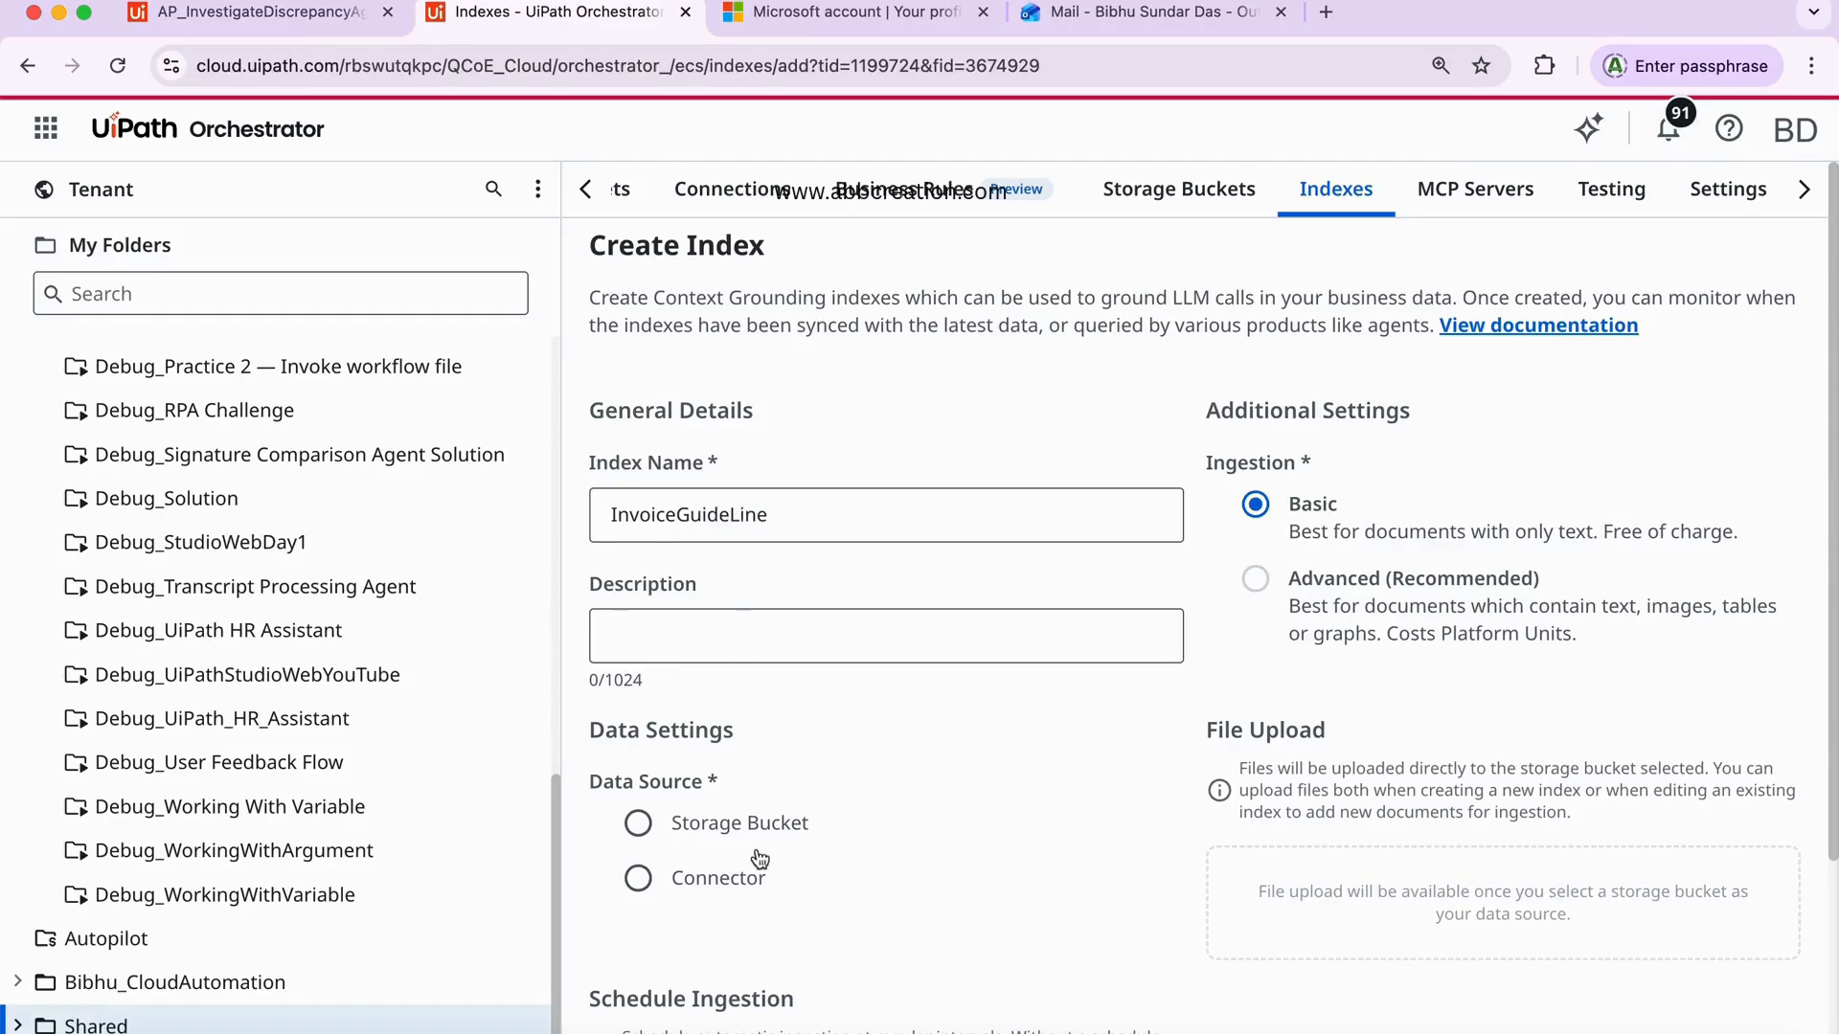
- Set the new index's data source to Storage Bucket and its Orchestrator folder to Shared
left_click(709, 826)
scroll(914, 704, "down", 1)
scroll(915, 704, "down", 2)
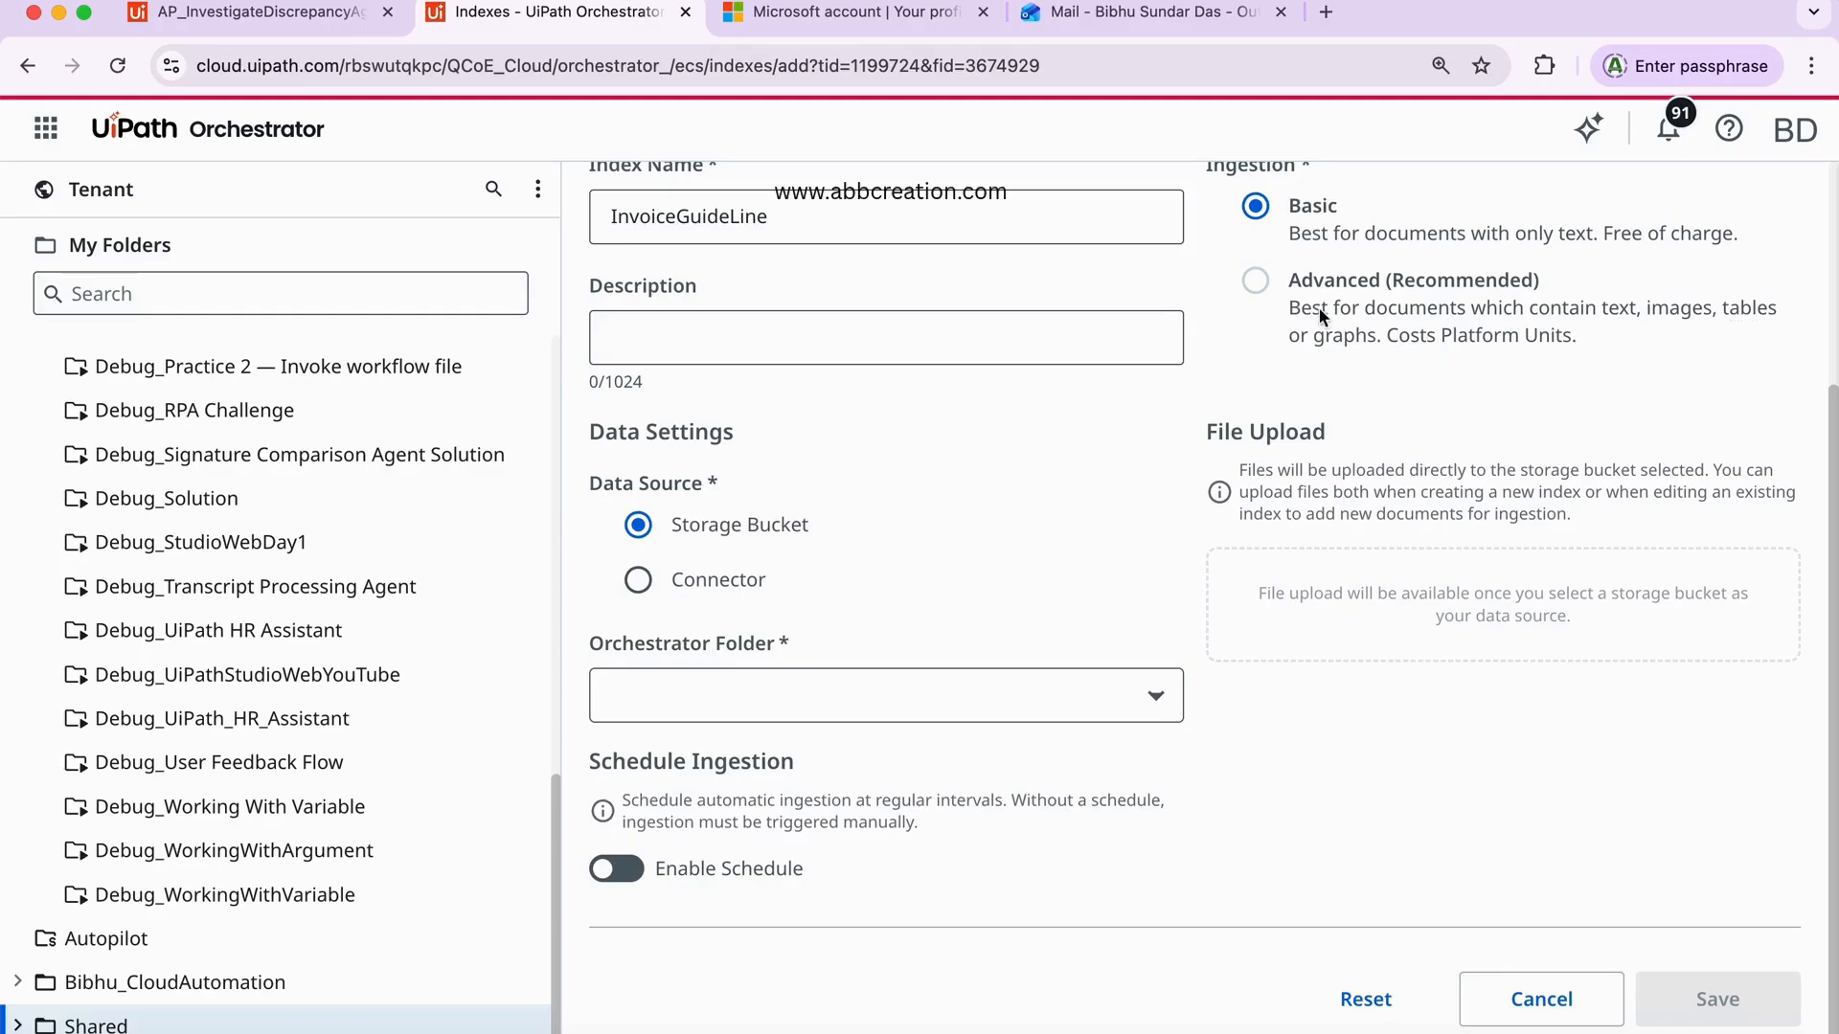
left_click(730, 699)
left_click(743, 906)
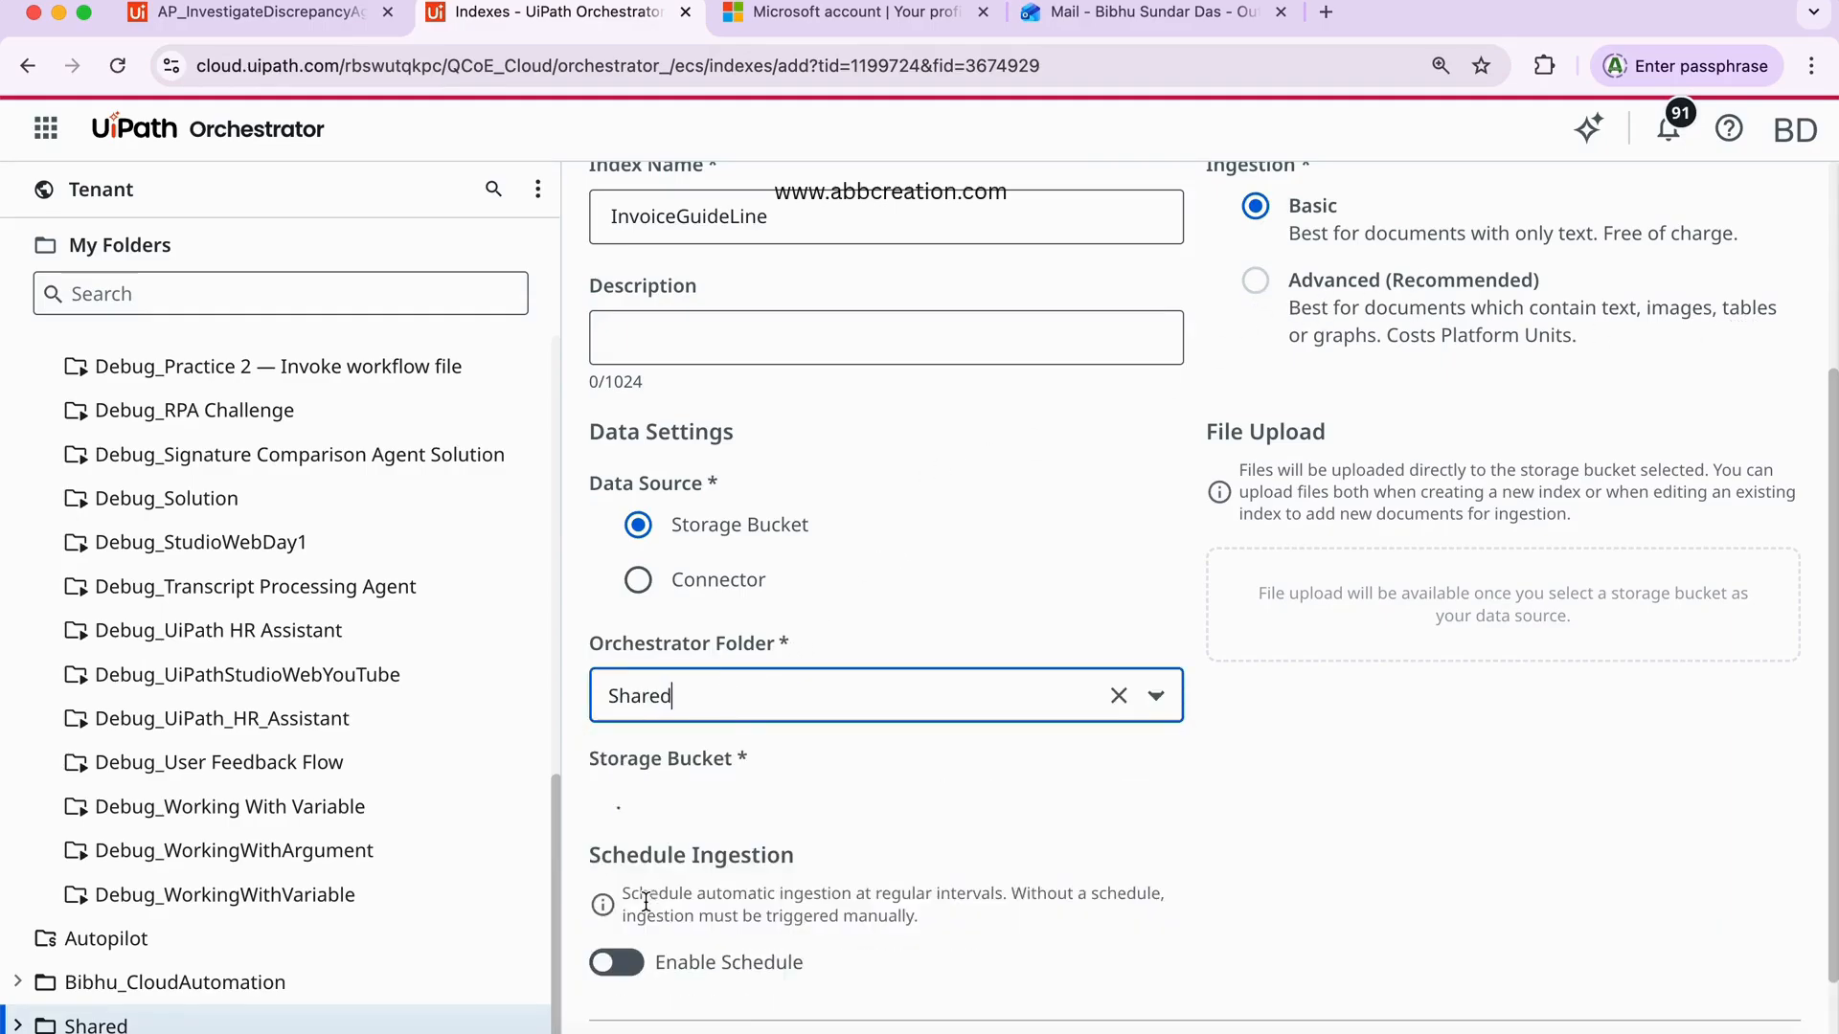
- Choose AP_Files as the index's storage bucket and save the index
scroll(823, 651, "down", 2)
left_click(756, 696)
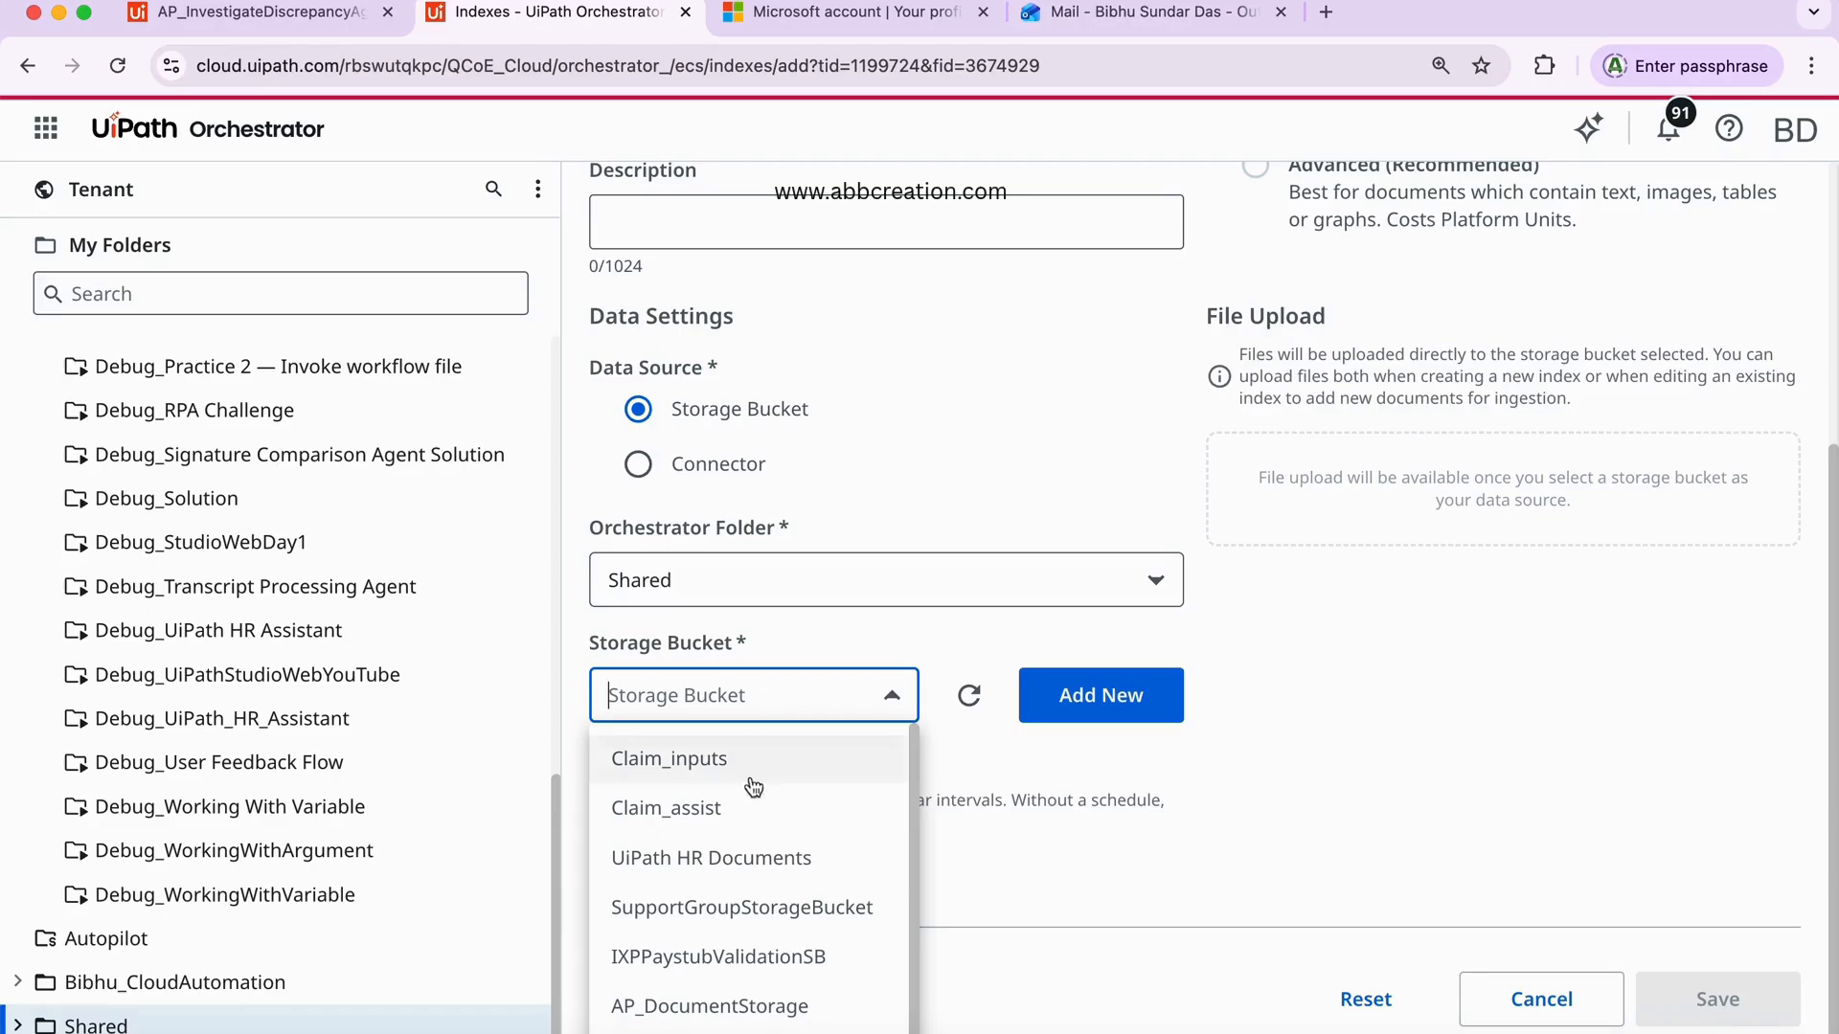
scroll(771, 889, "down", 1)
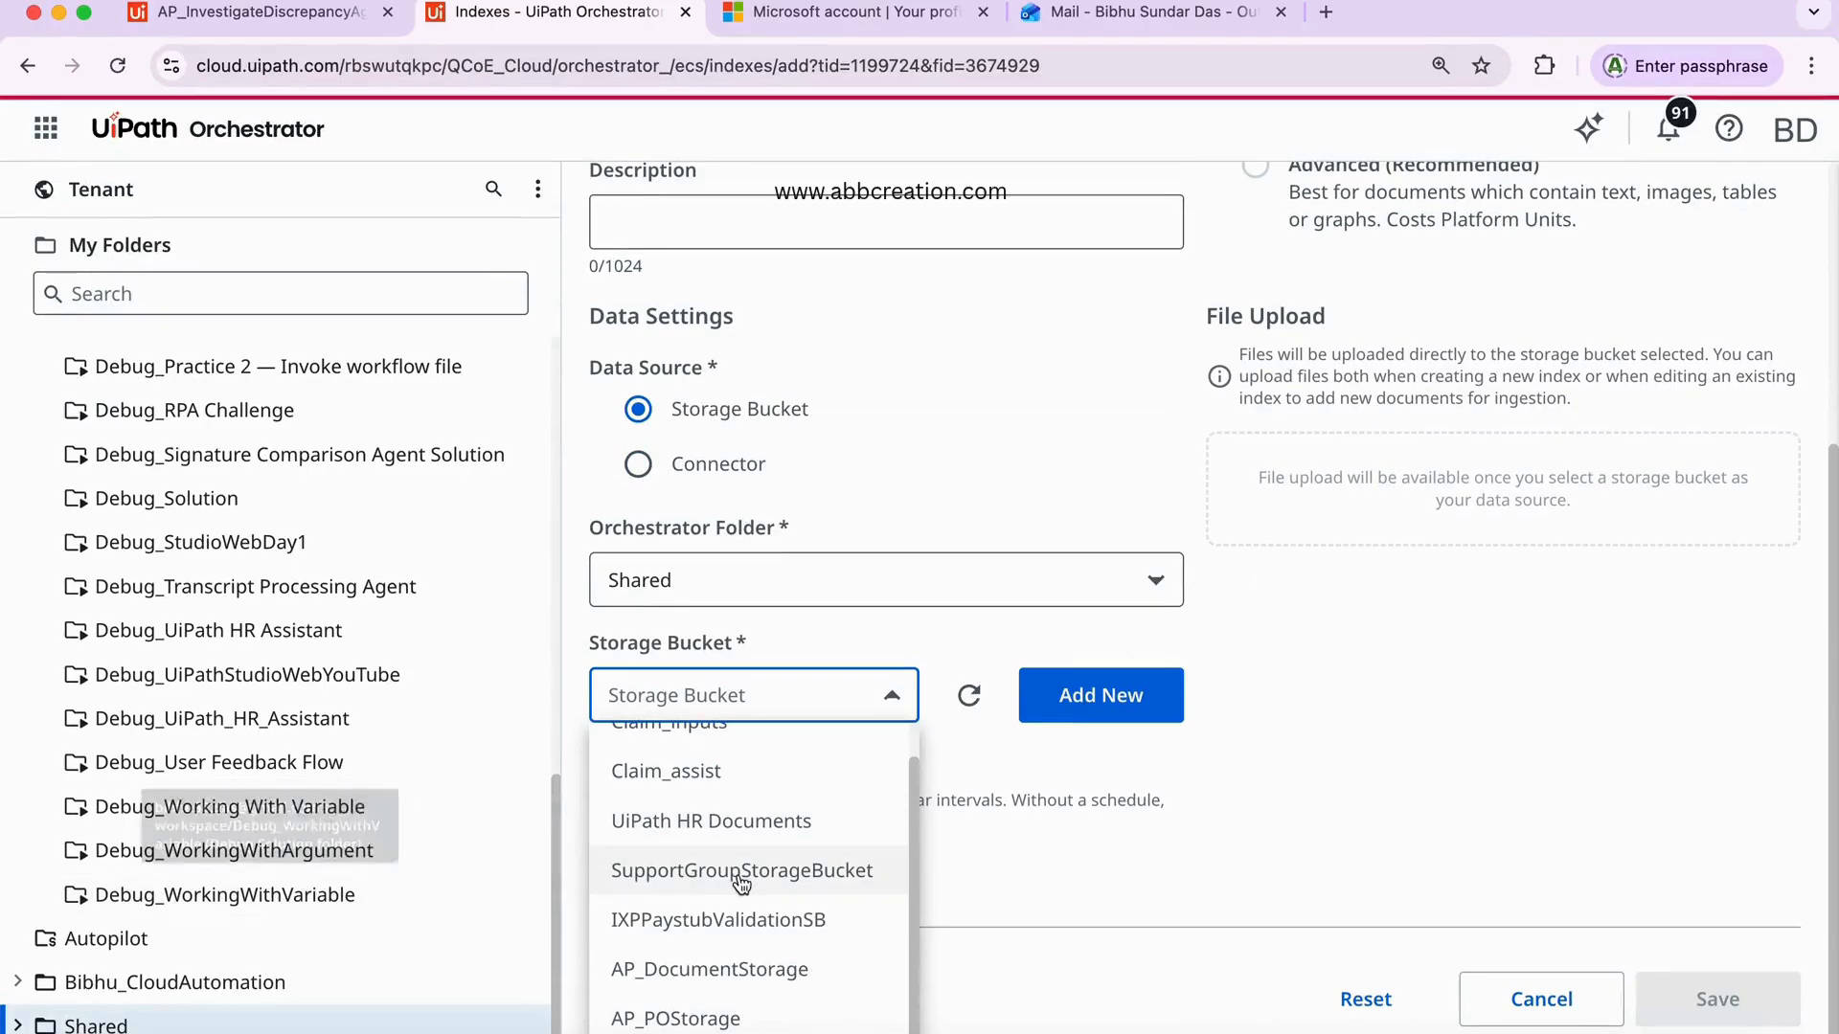
scroll(728, 886, "up", 1)
scroll(723, 889, "down", 1)
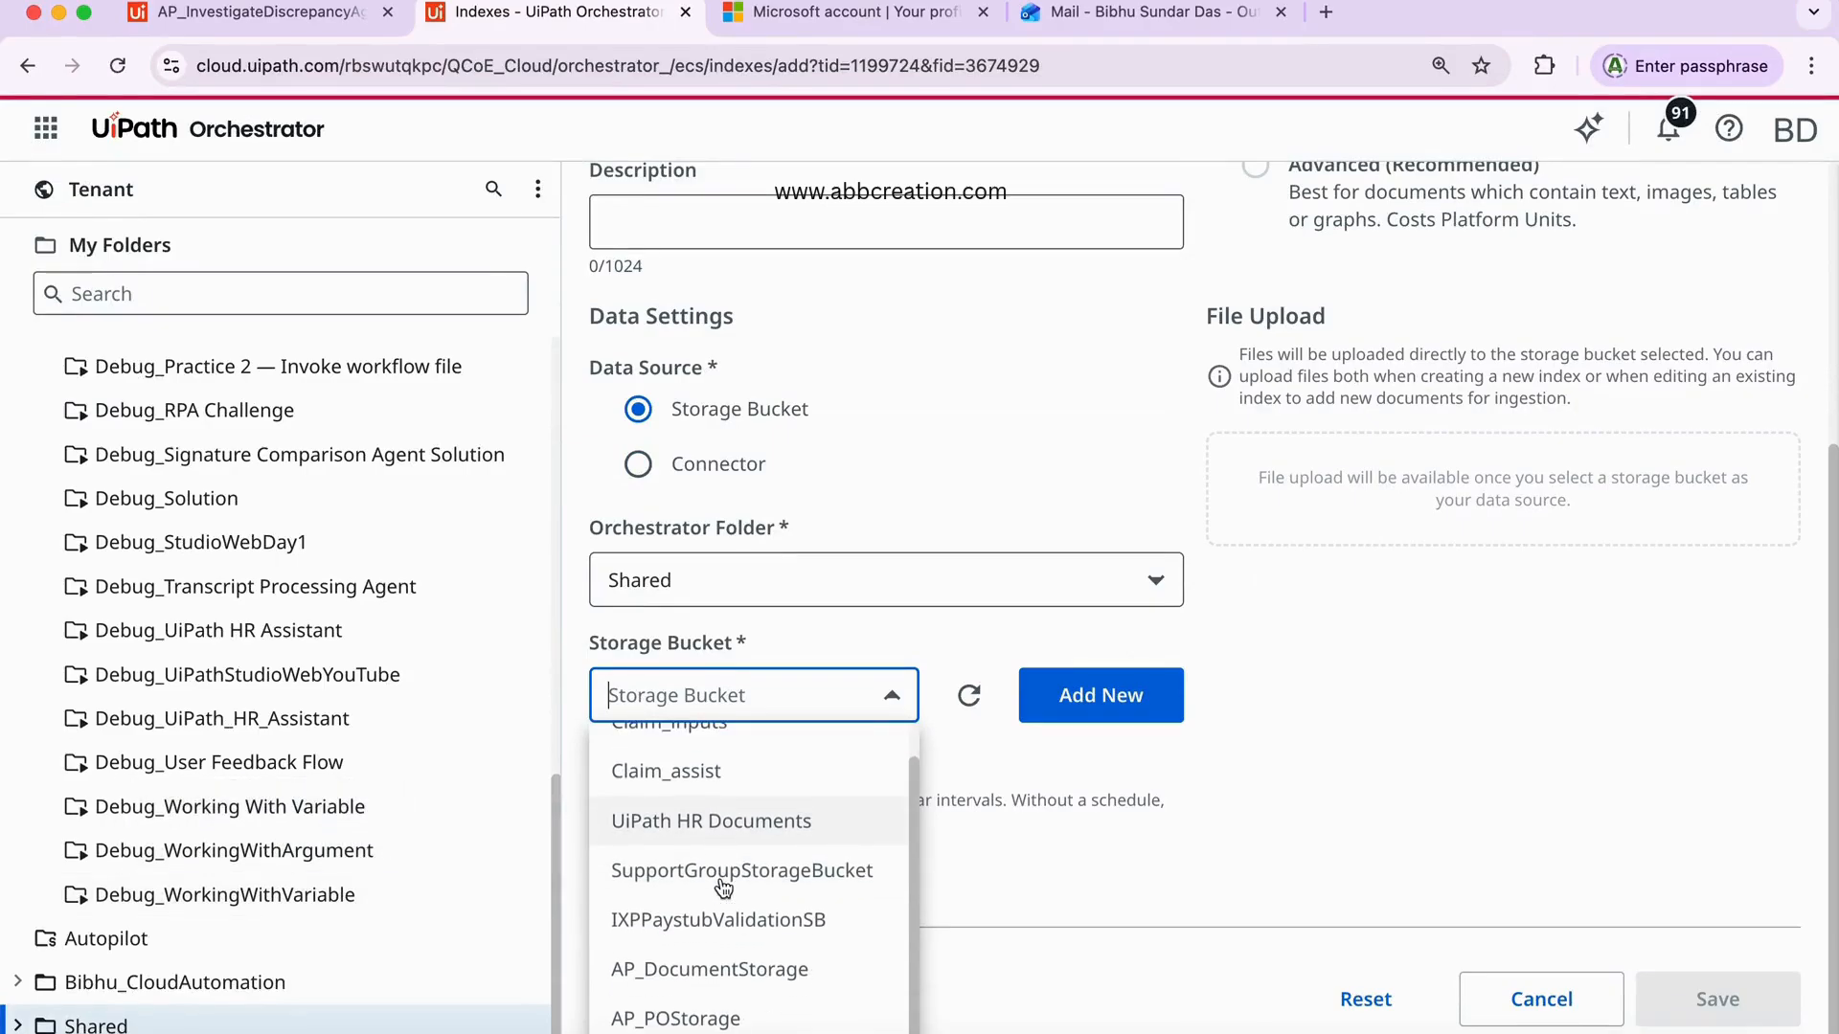
type("AP")
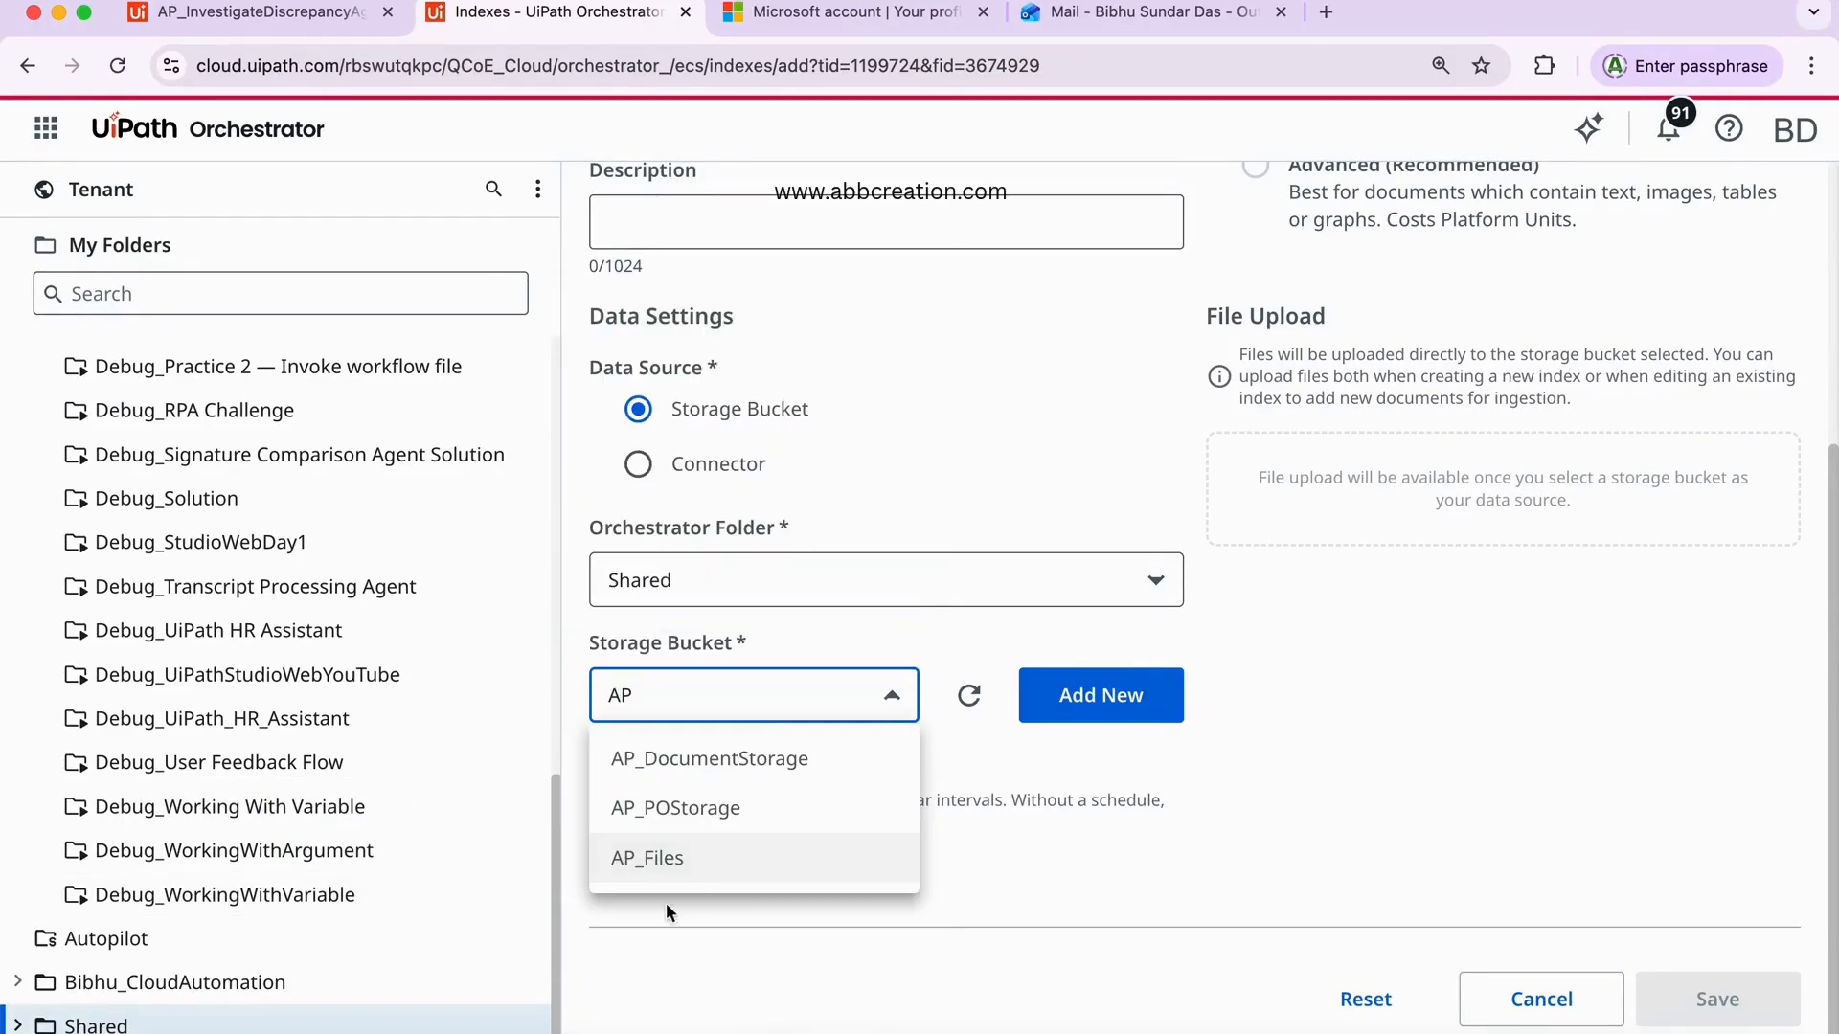
left_click(646, 862)
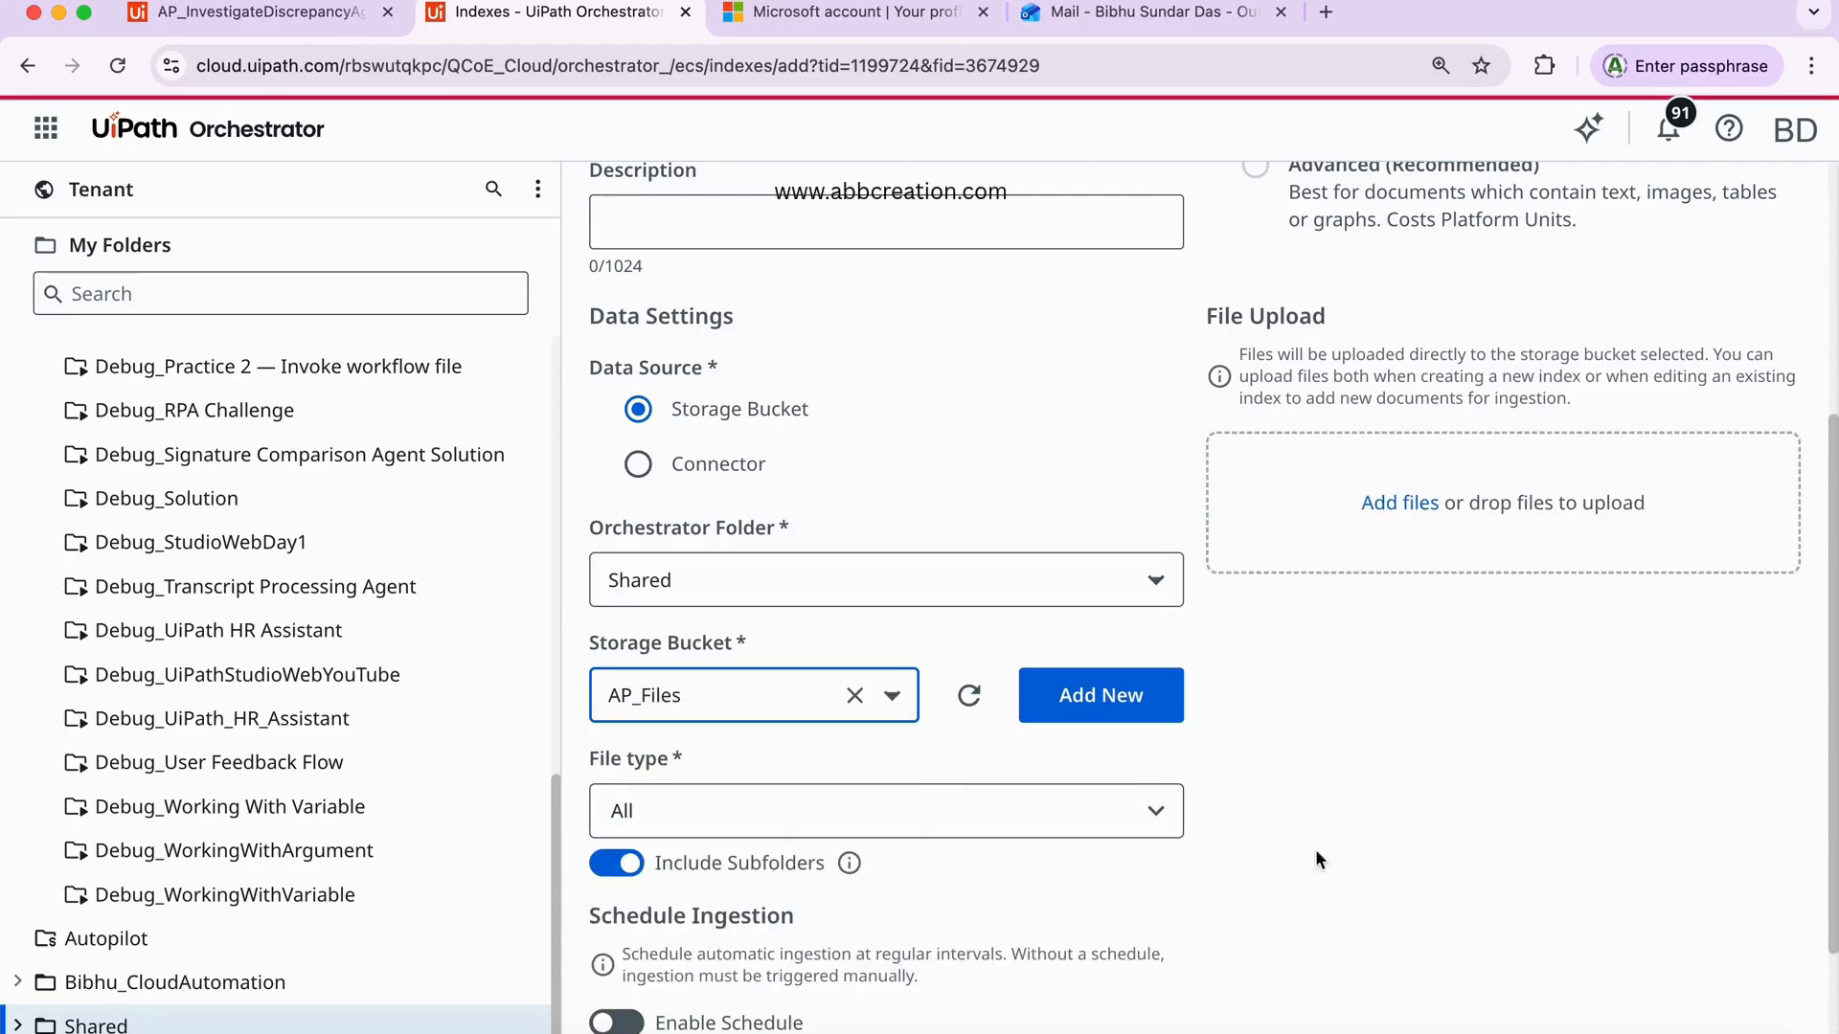
scroll(1318, 853, "down", 3)
left_click(1735, 1014)
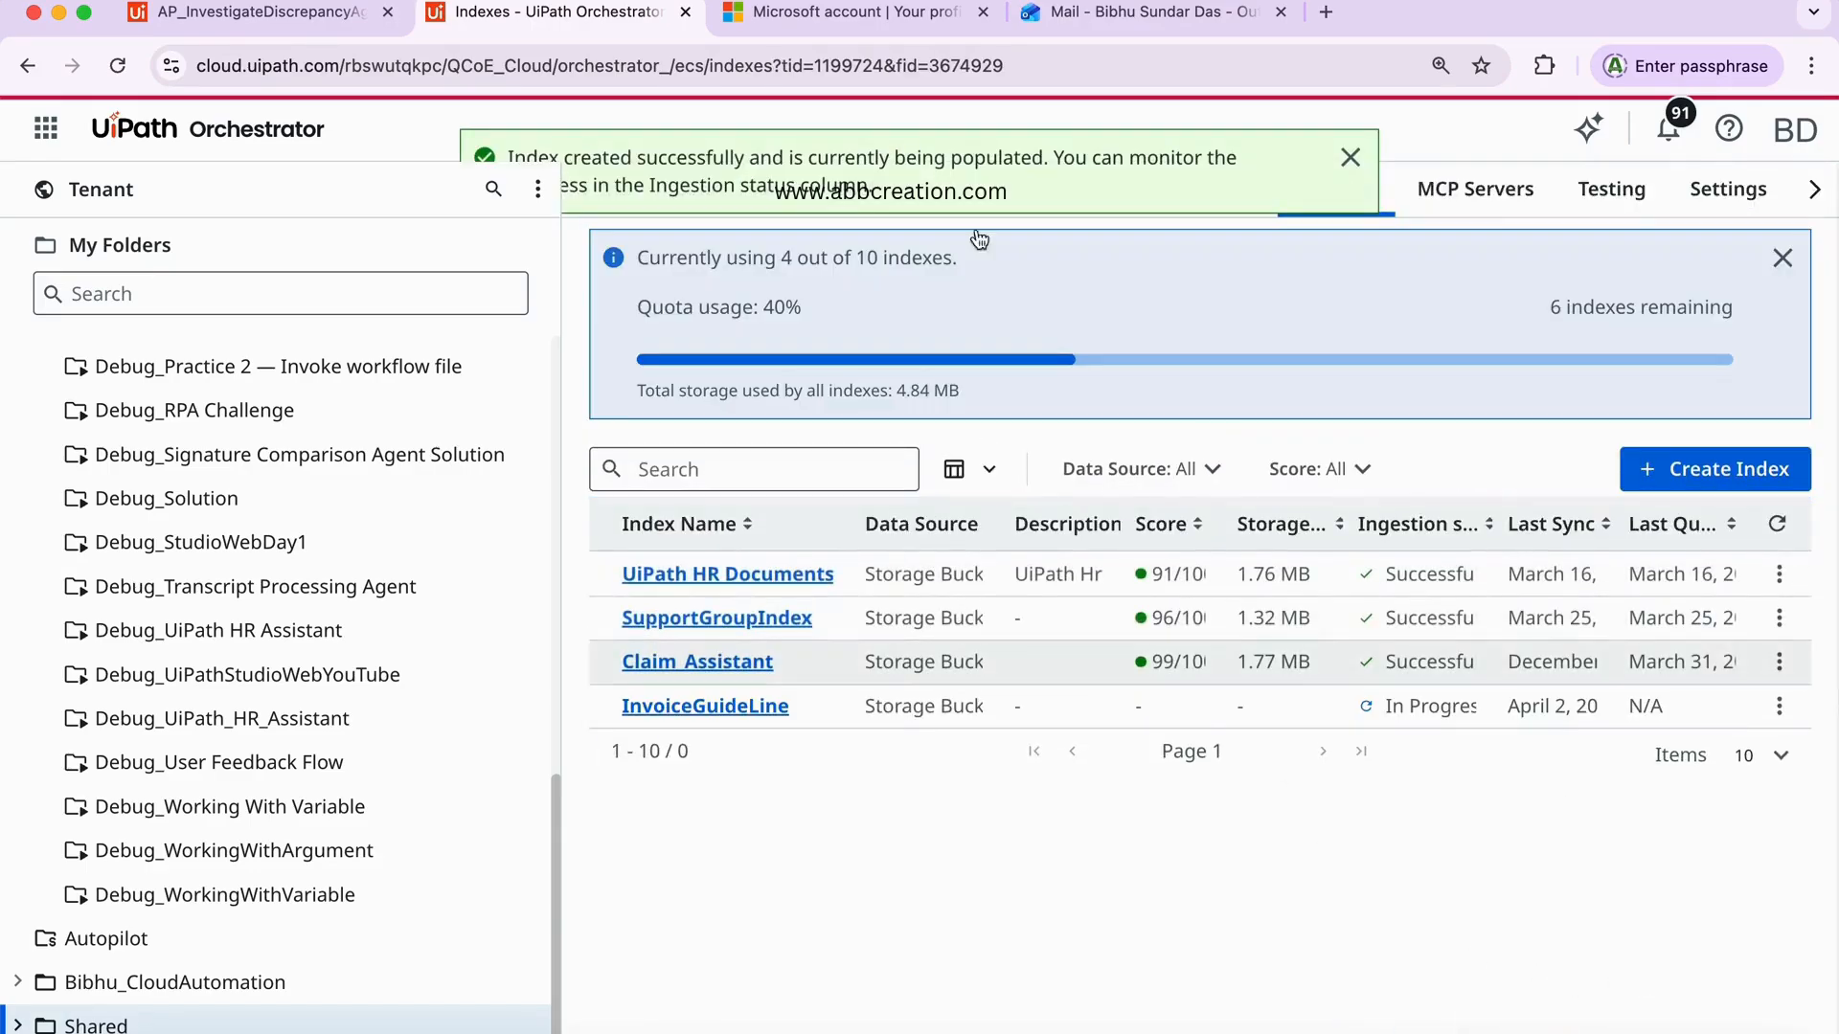
- Return to the AP_InvestigateDiscrepancyAgent definition in Studio and replace its InvoiceGuidelines context with the InvoiceGuideLine index from the Shared folder
left_click(211, 15)
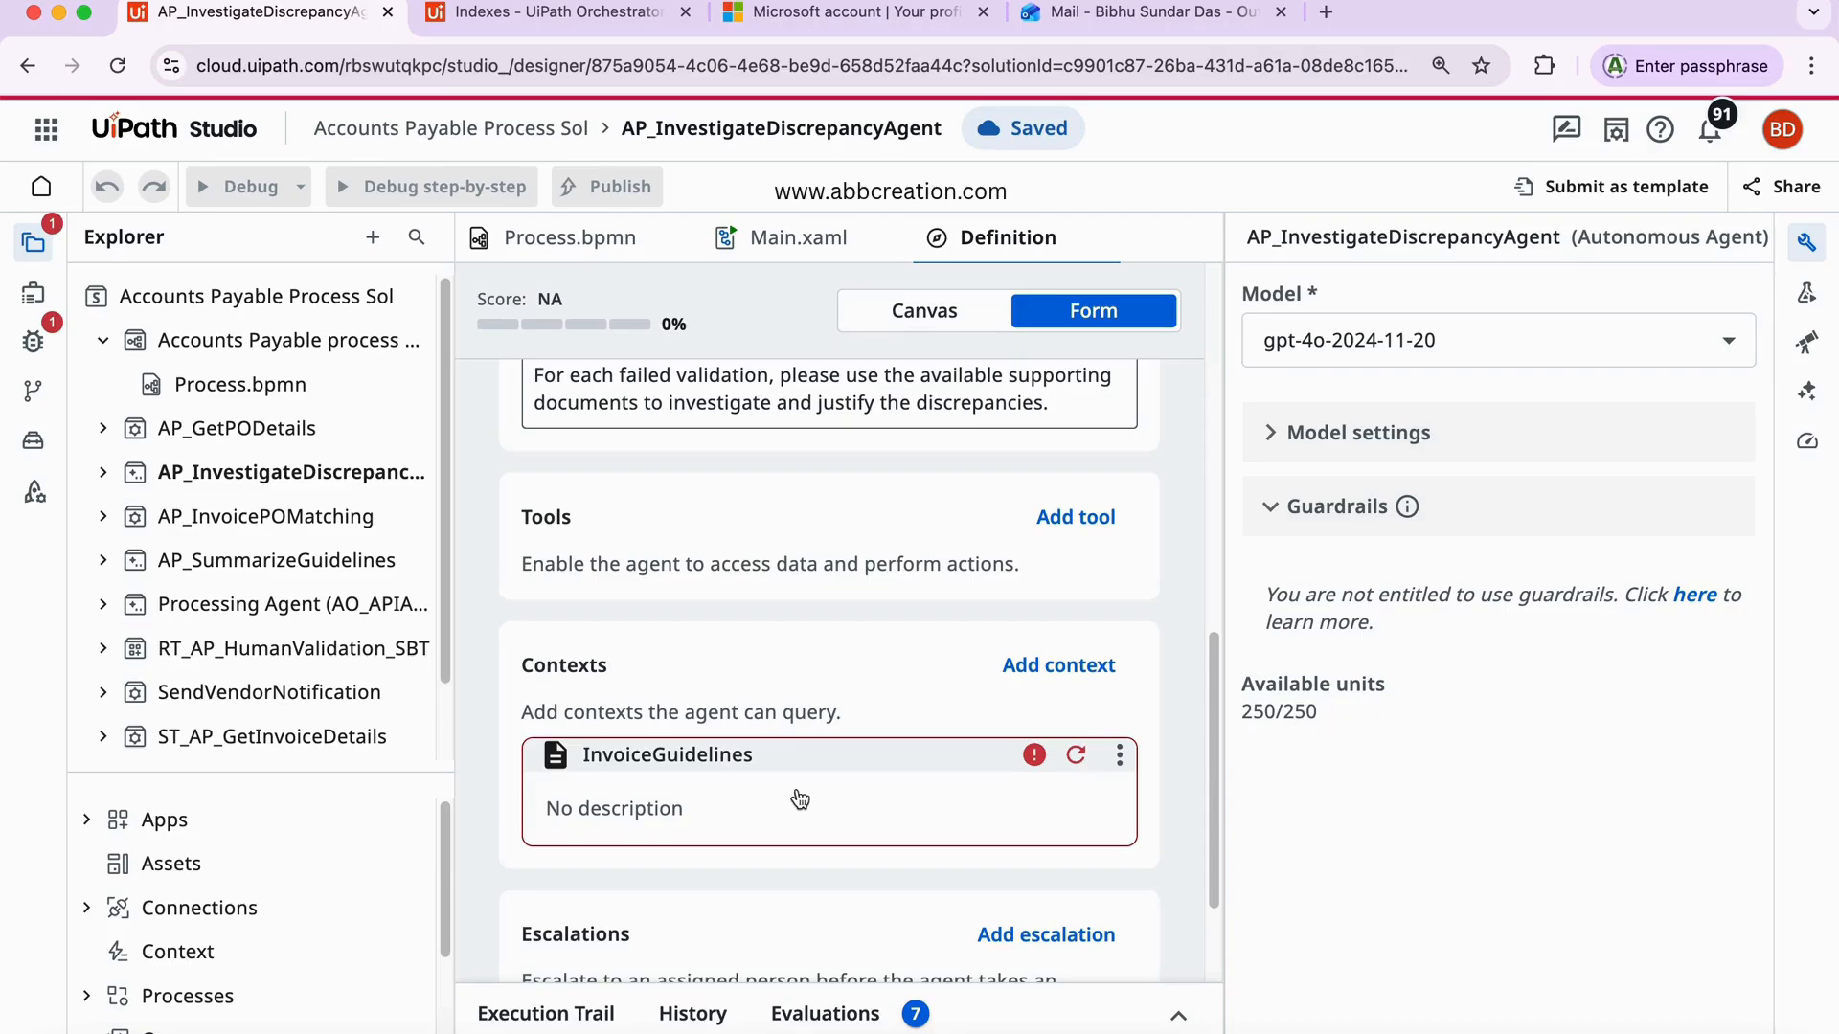
left_click(1119, 757)
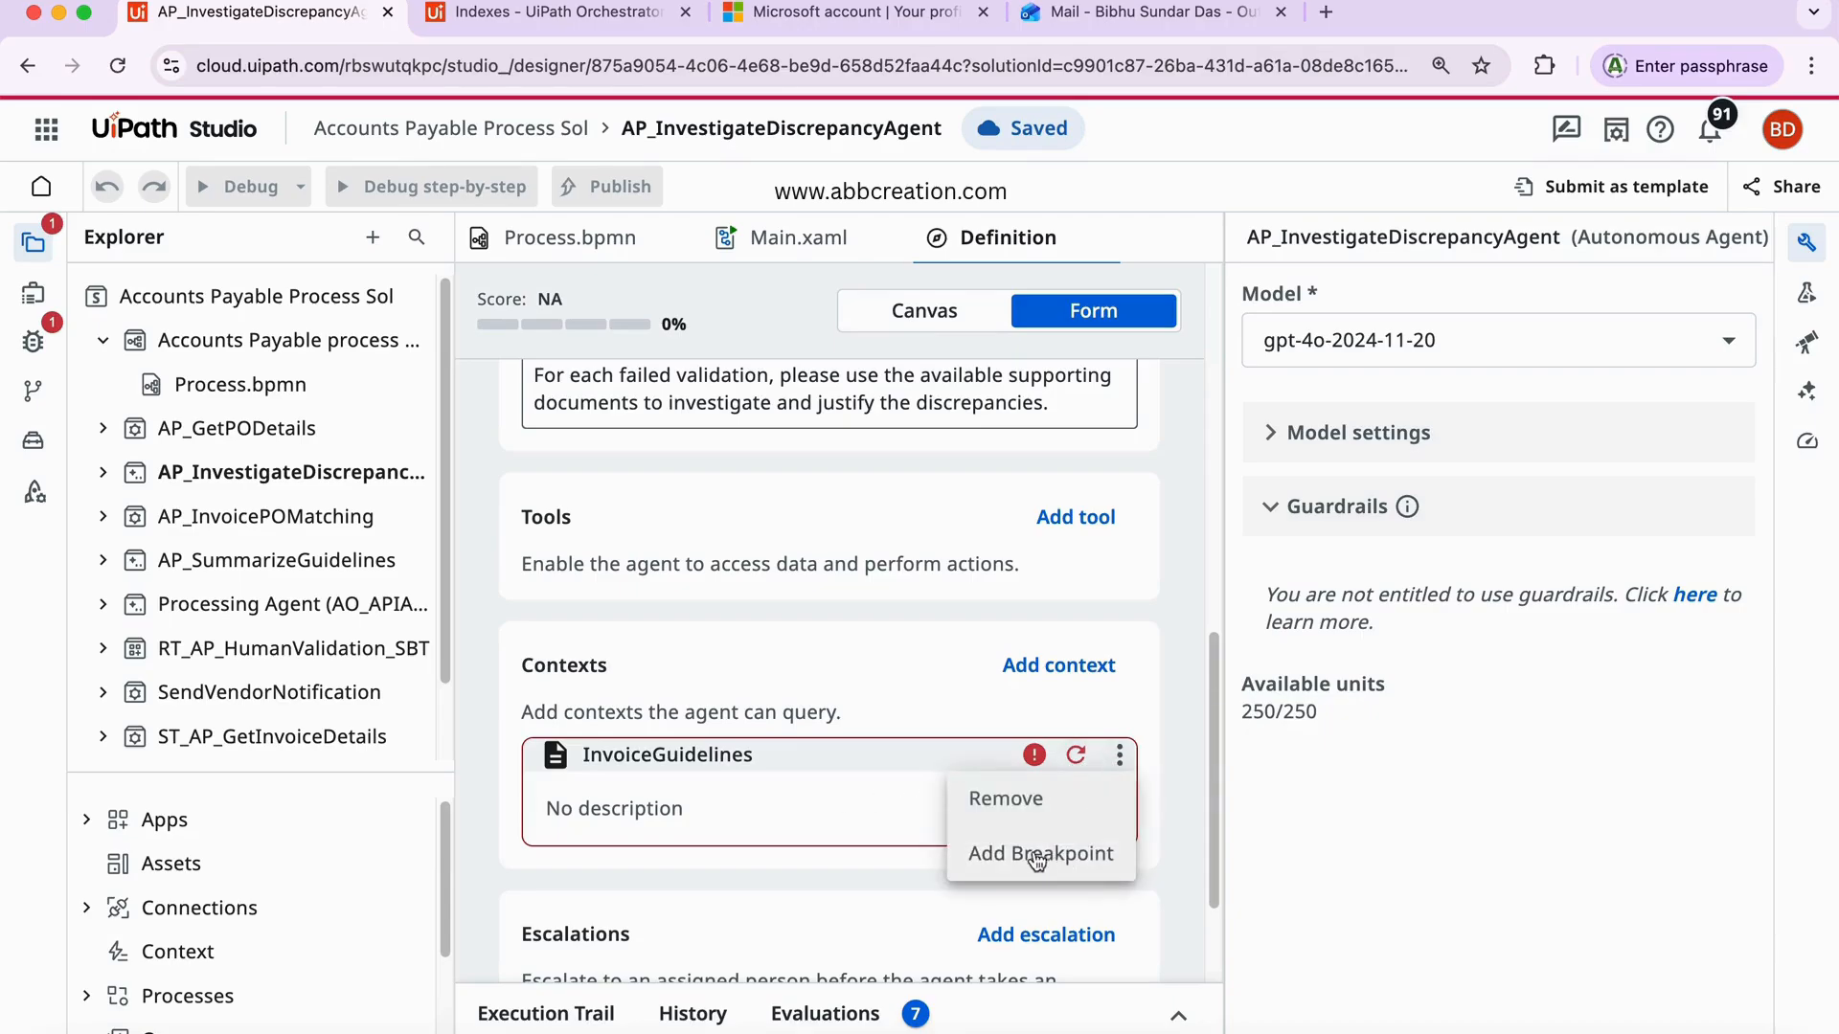
left_click(1002, 802)
left_click(1104, 674)
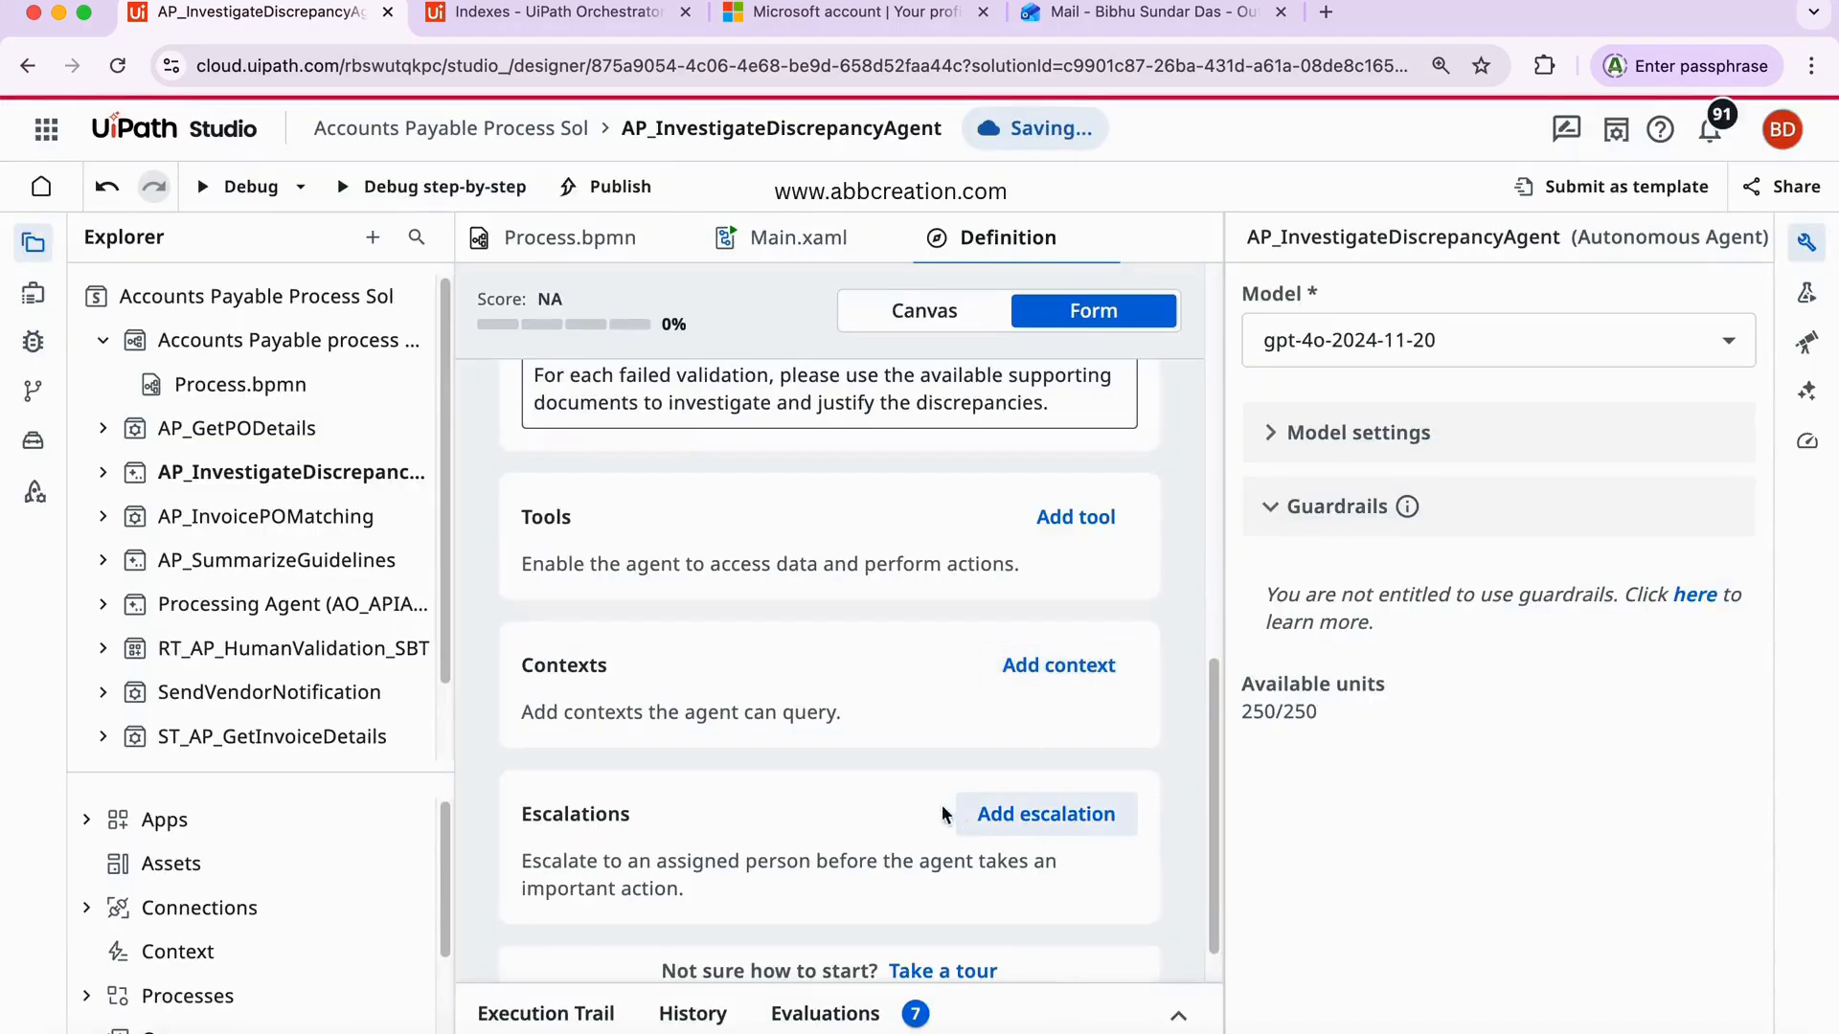
left_click(1099, 676)
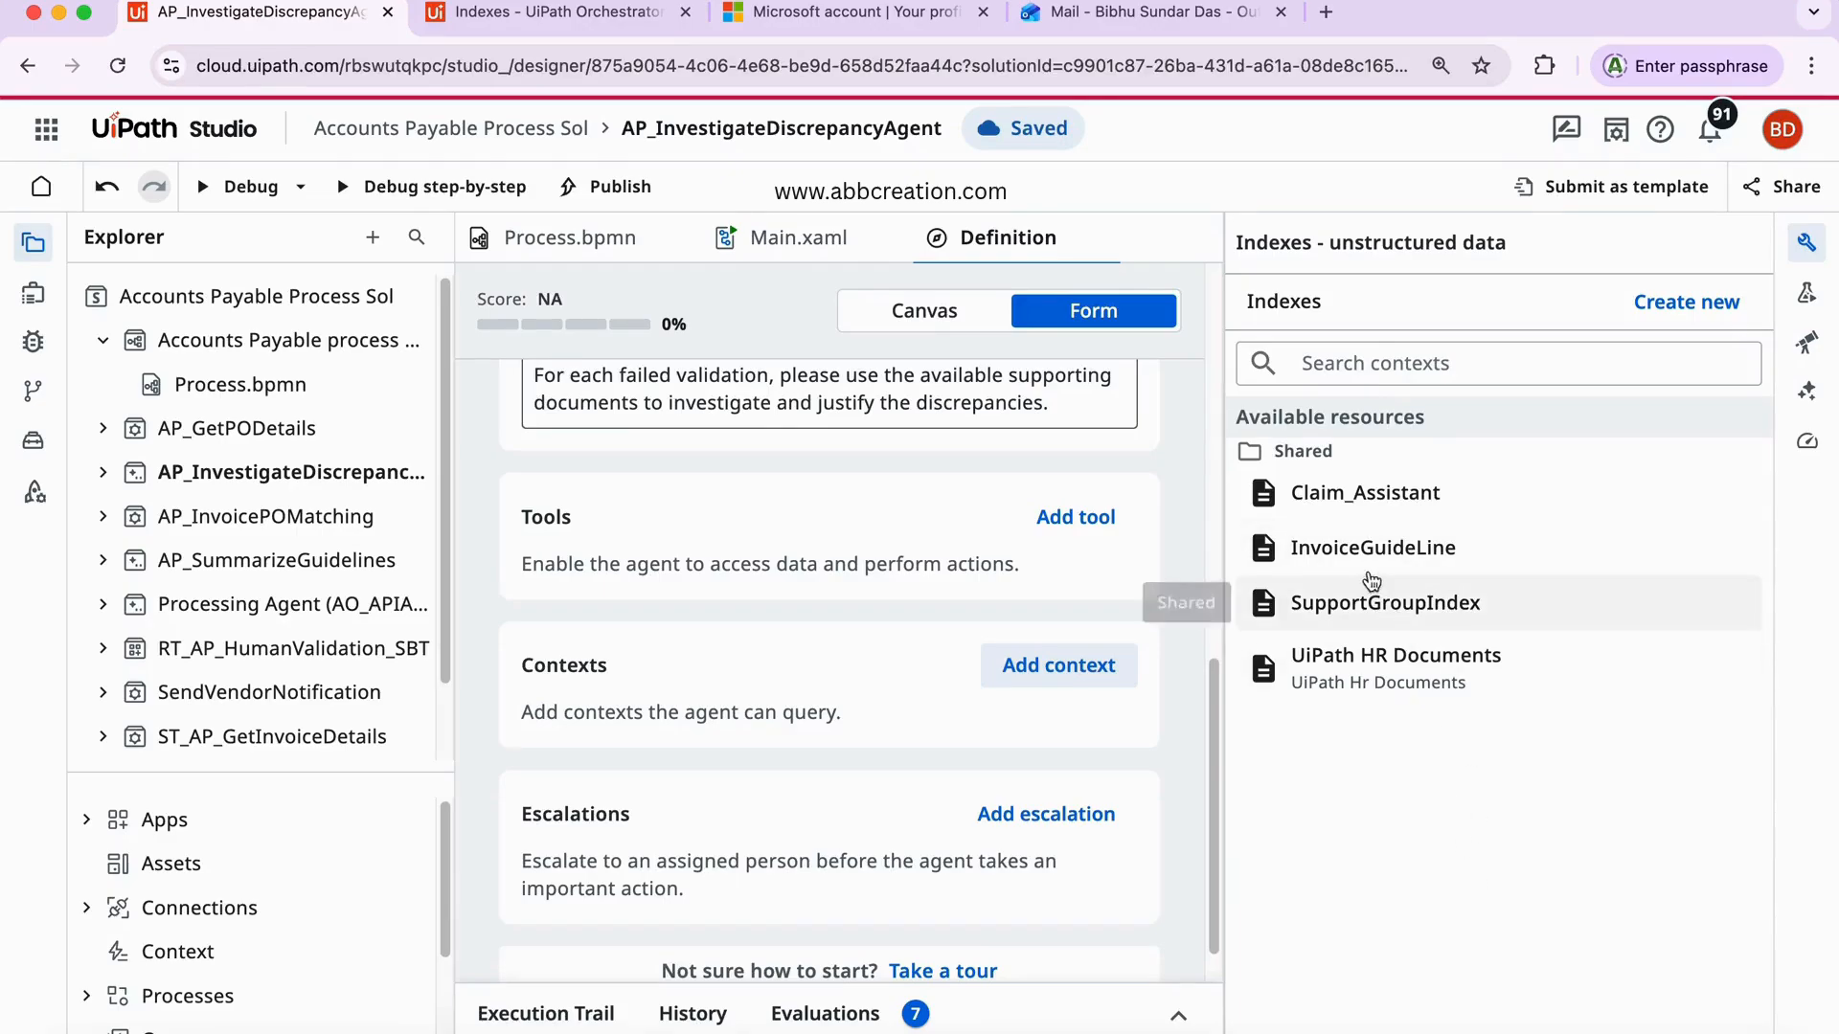
left_click(1339, 544)
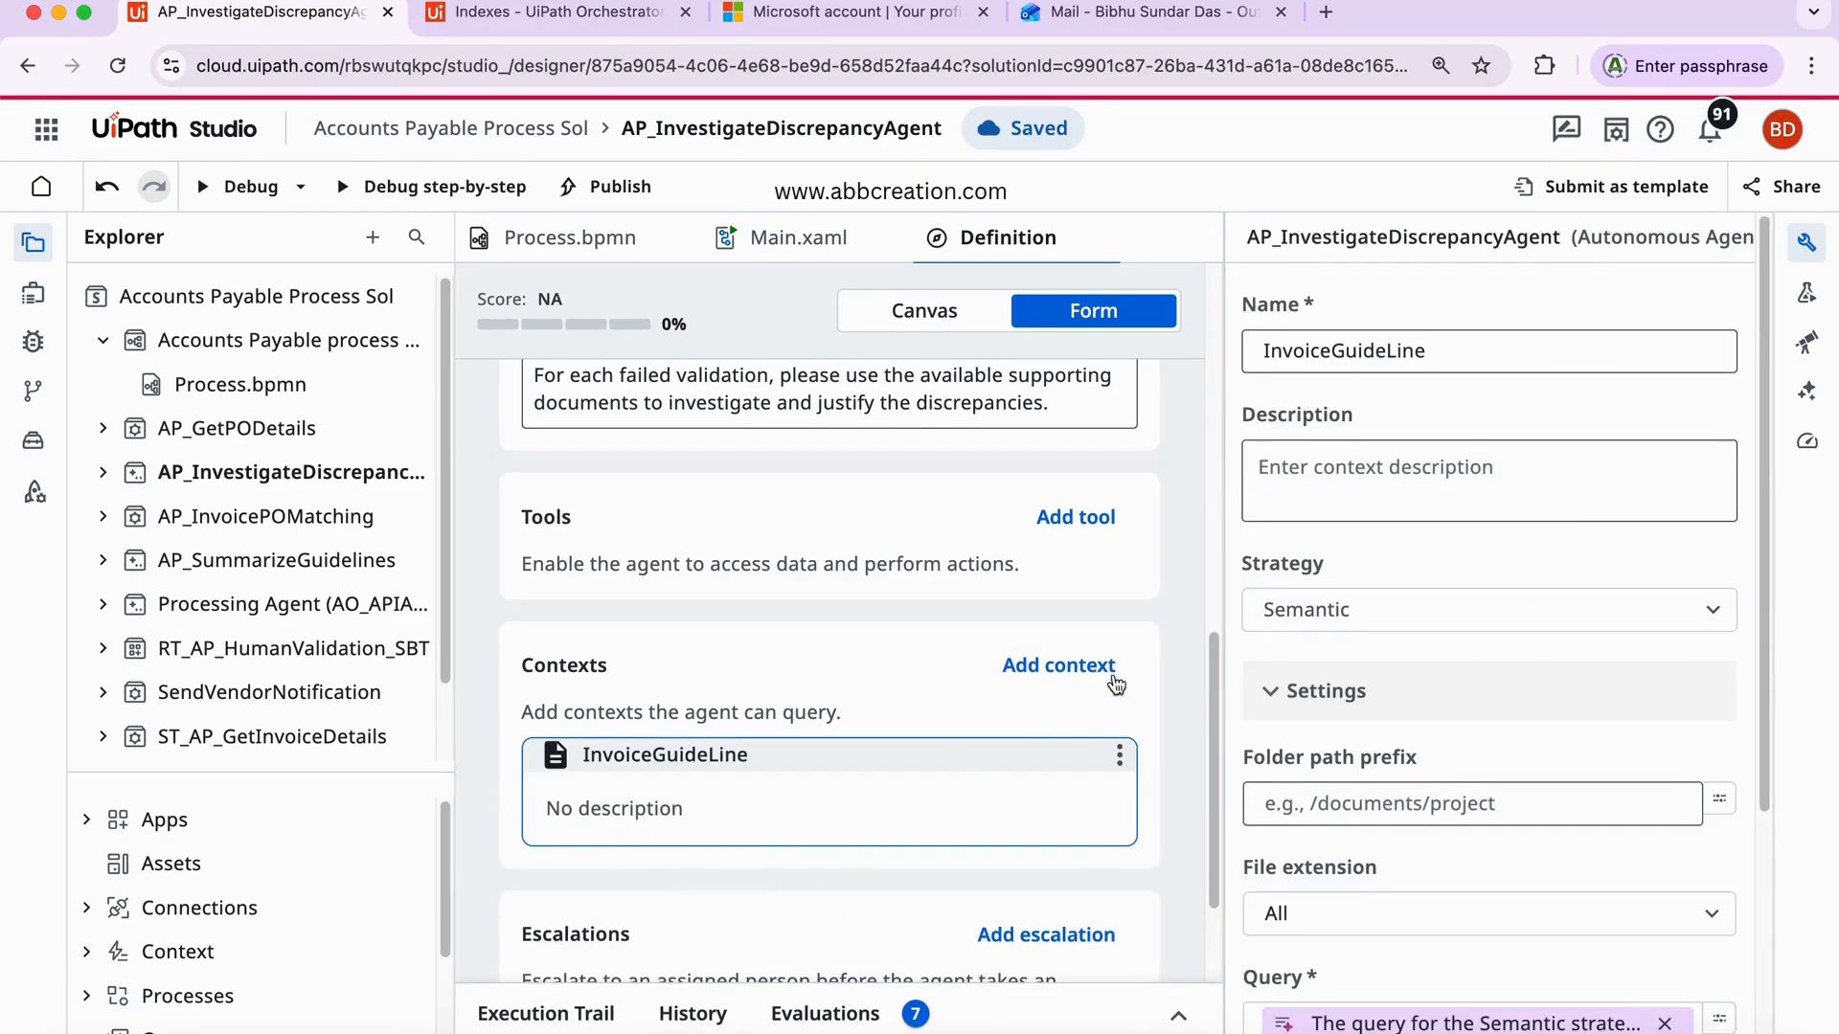
- Review the discrepancy agent's prompts and InvoiceGuideLine context, and return to the agent tasks in the Process.bpmn diagram
scroll(1061, 763, "up", 5)
scroll(1061, 764, "down", 10)
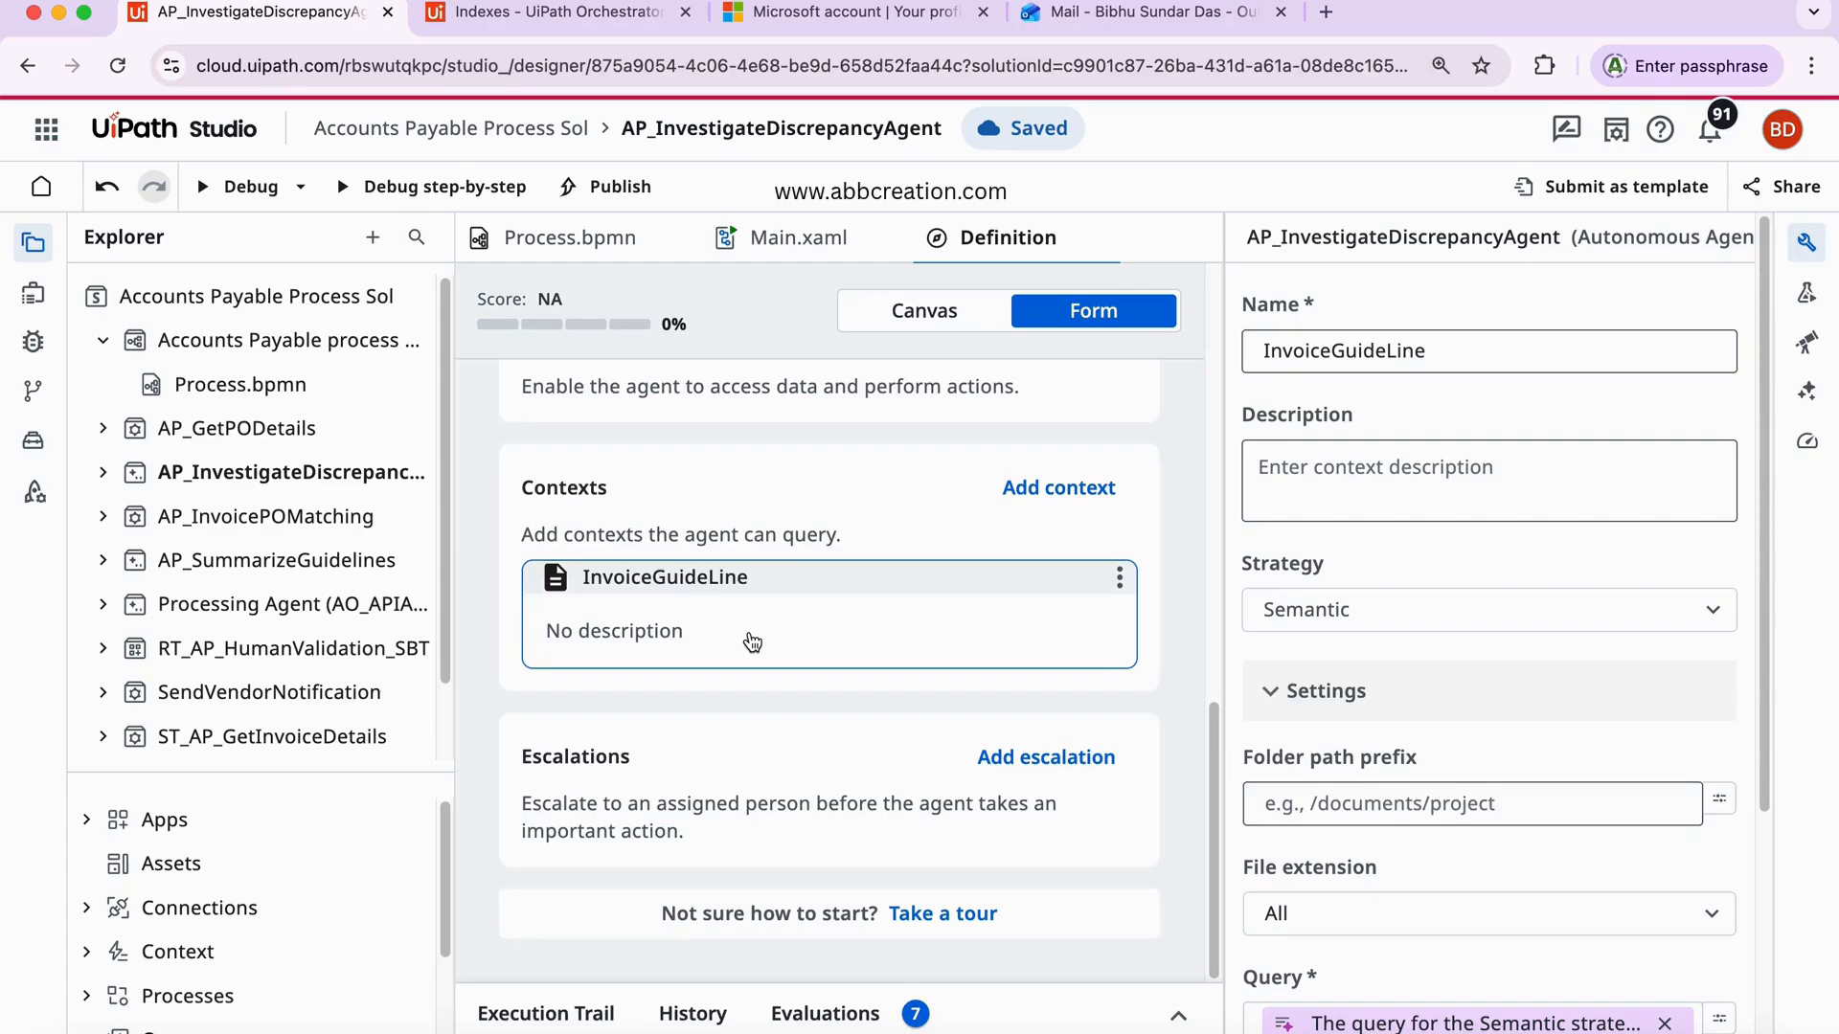
scroll(752, 641, "up", 5)
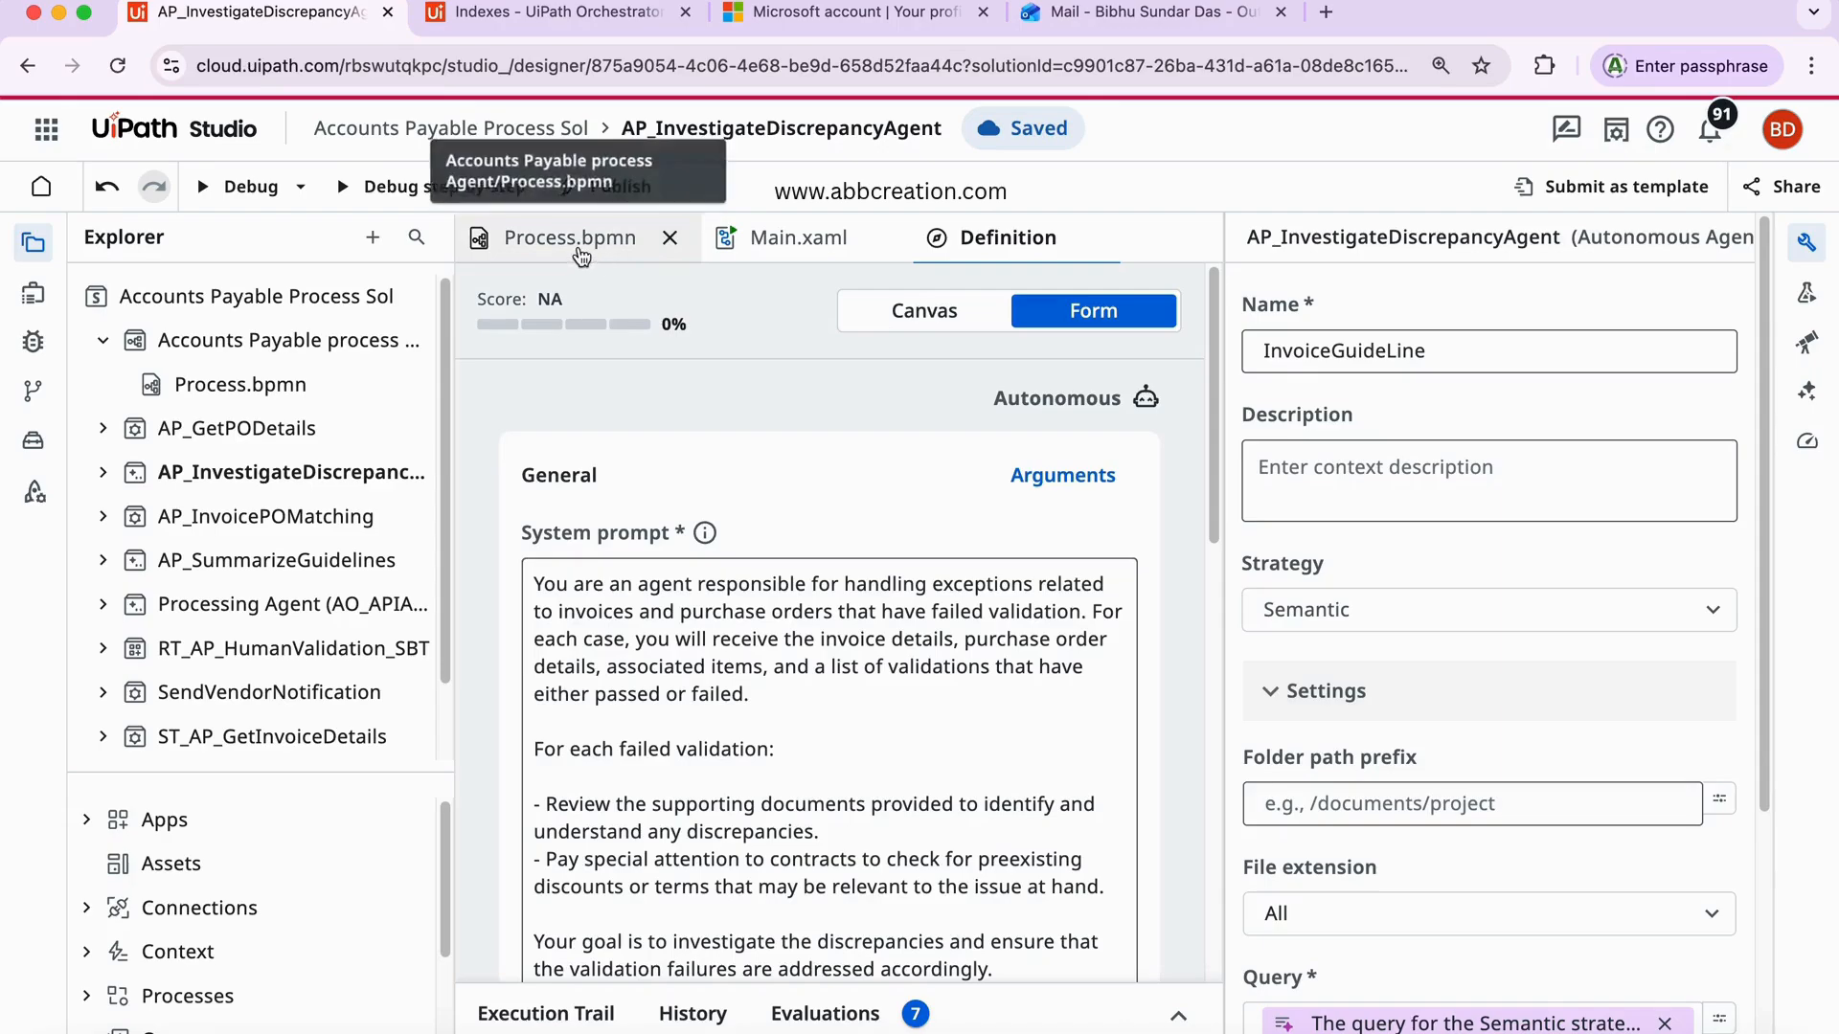
left_click(571, 242)
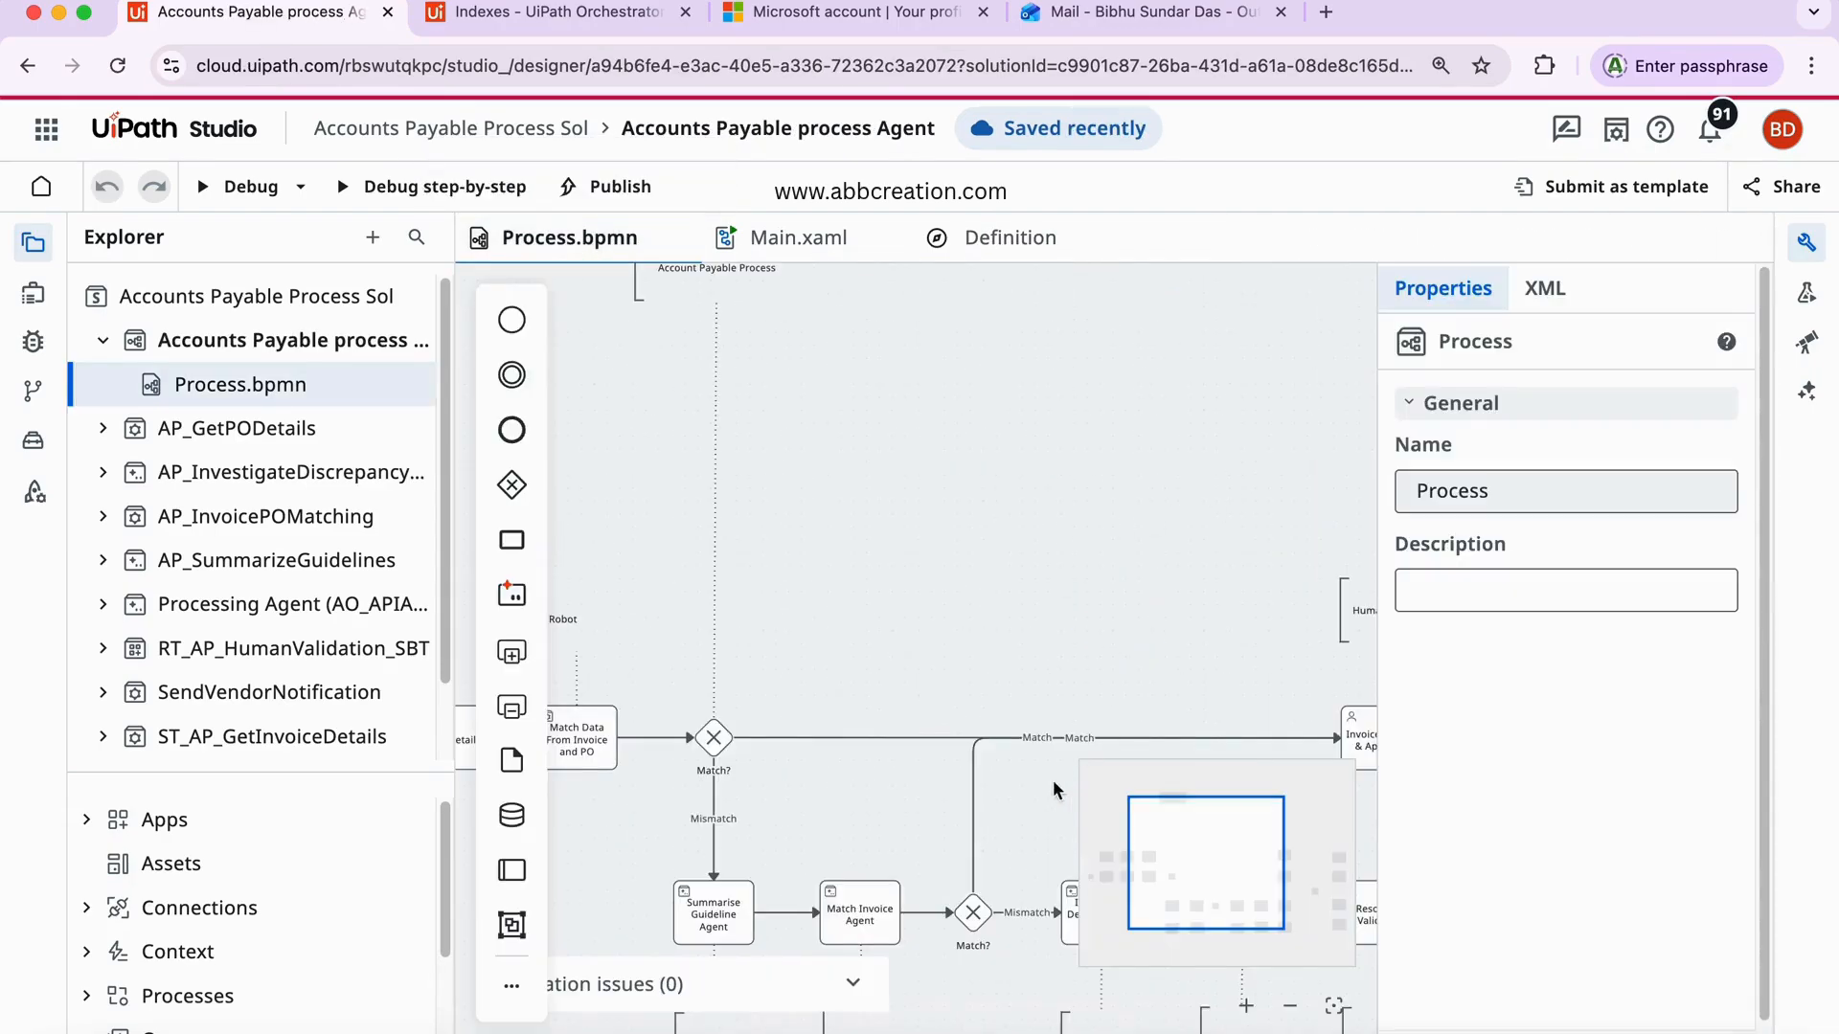
left_click(1808, 241)
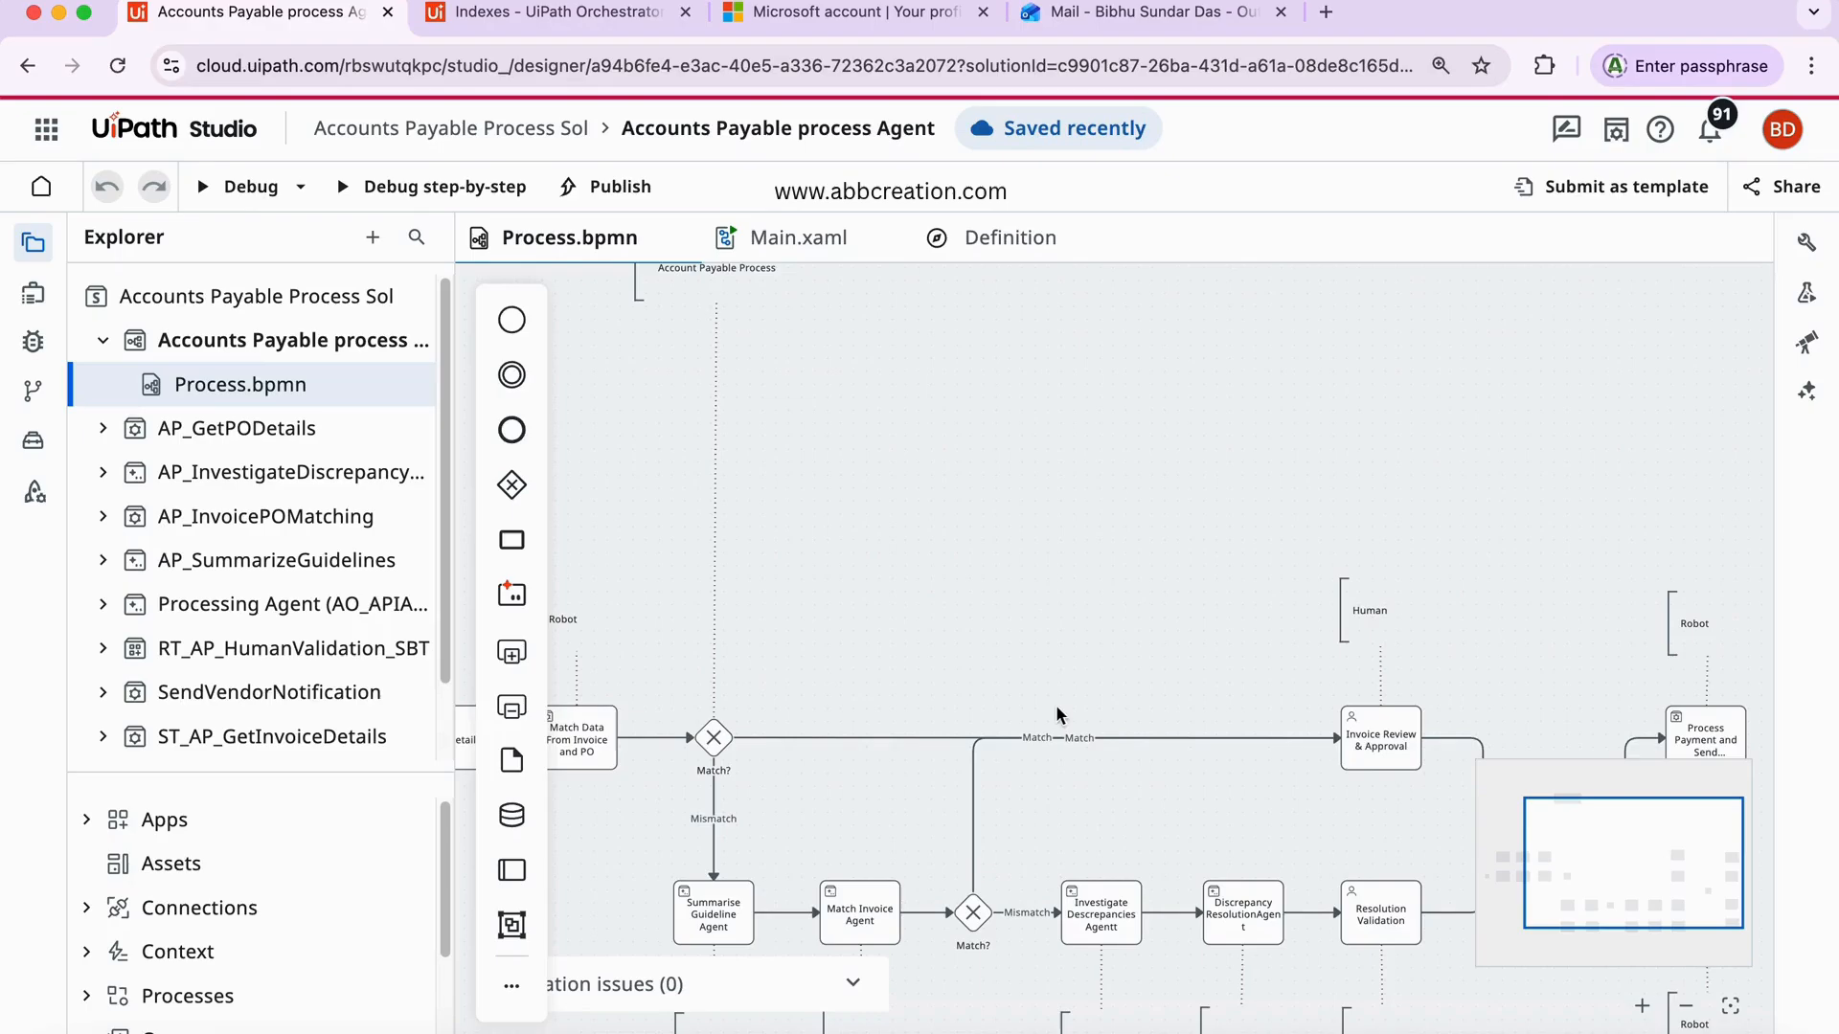
scroll(1057, 713, "down", 2)
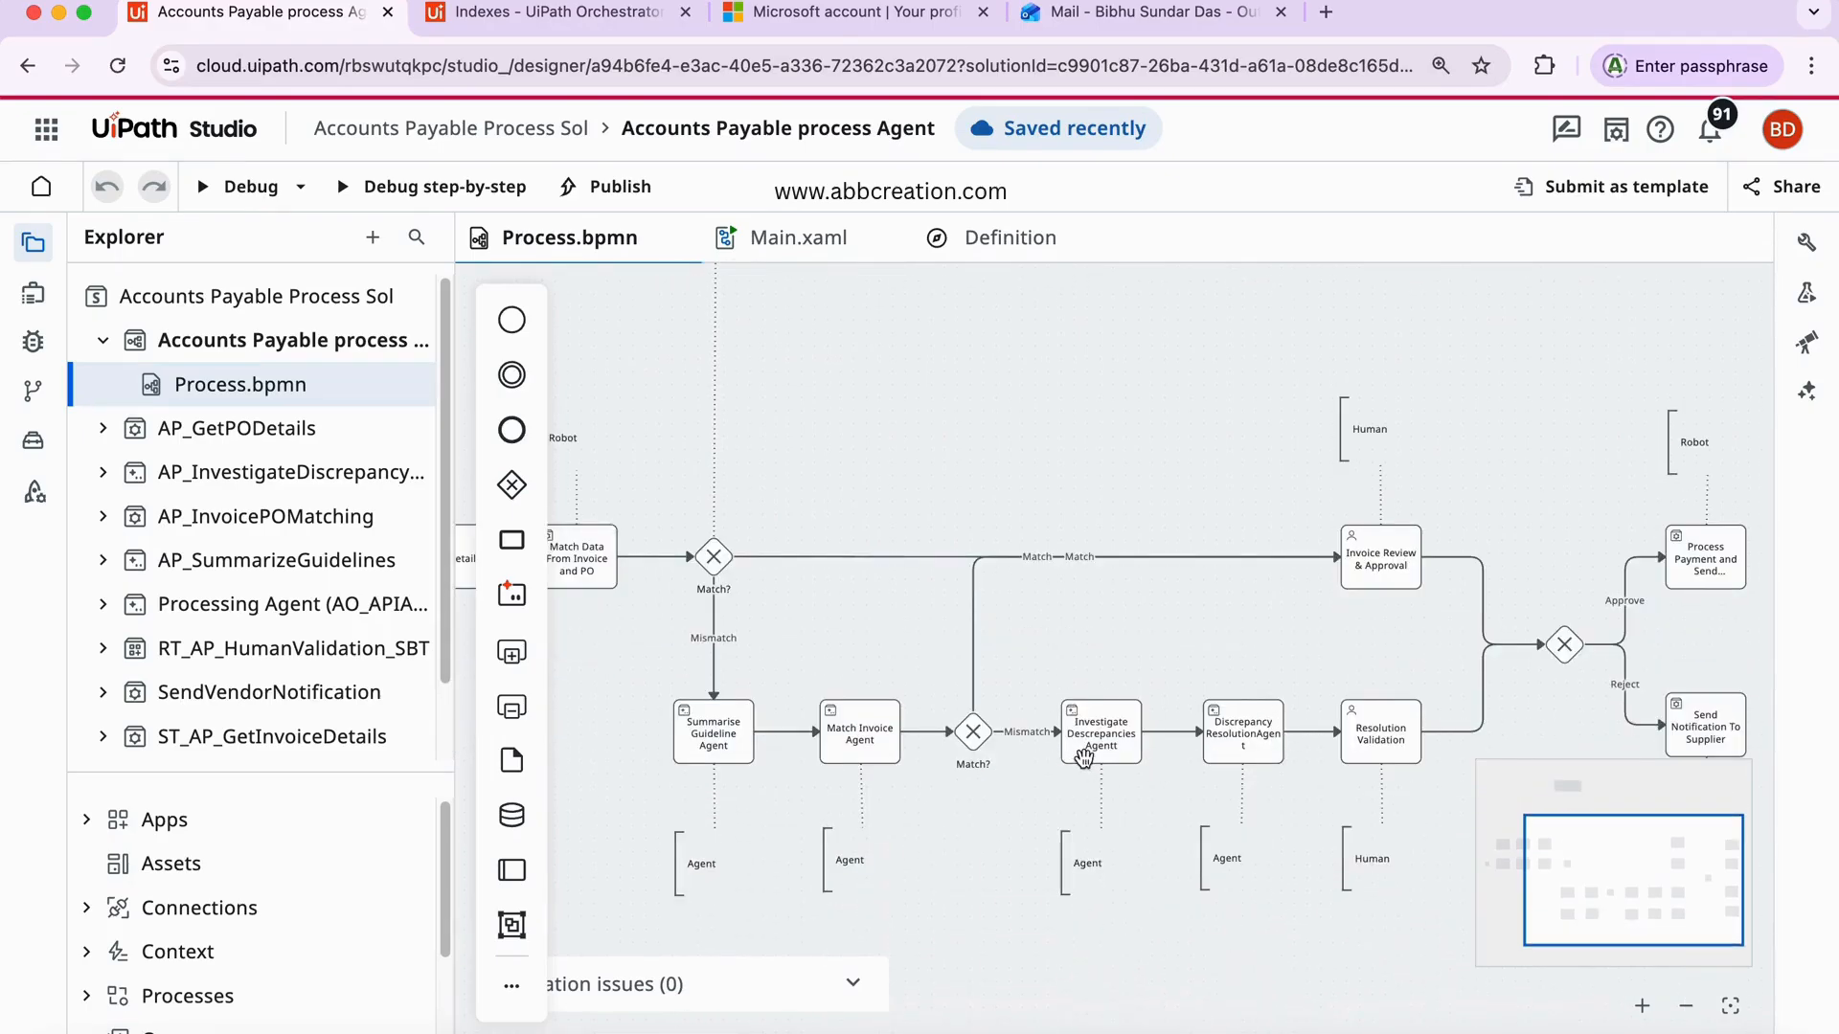
- Check which agent the Discrepancy ResolutionAgent task uses and open the ST_ResolutionAgent_RT definition
left_click(1245, 755)
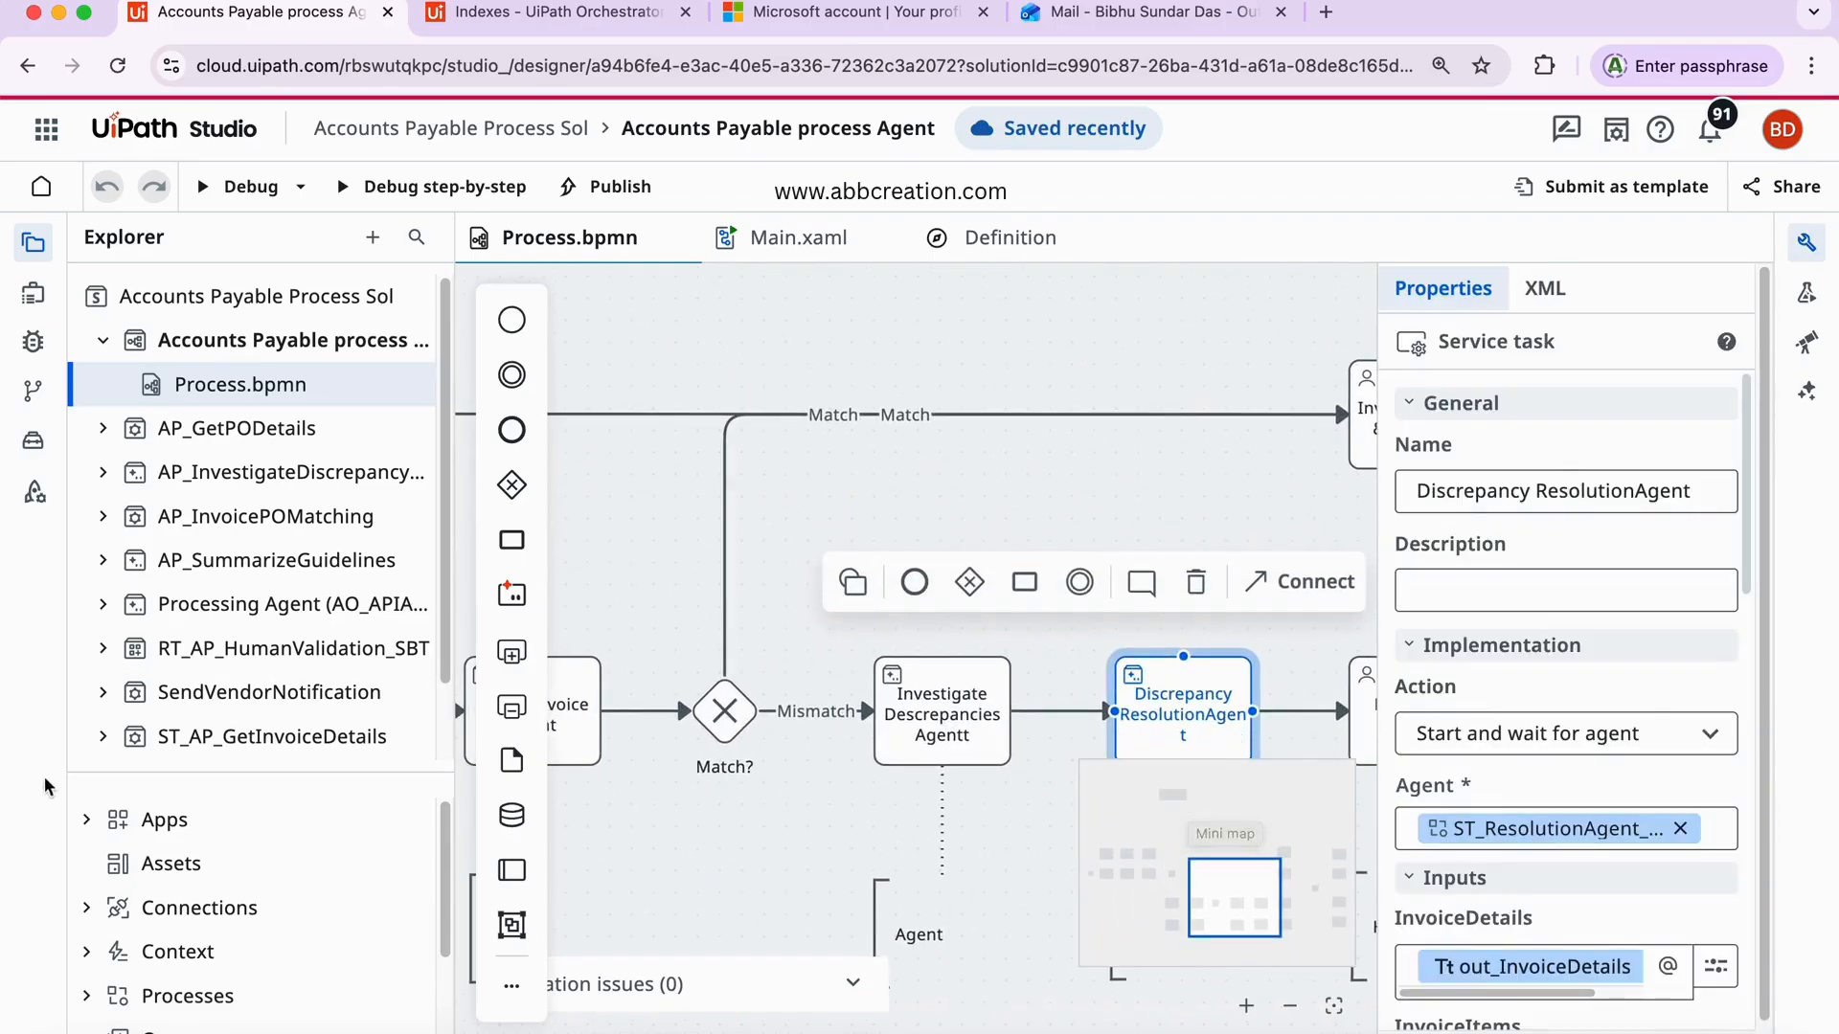
scroll(230, 574, "down", 2)
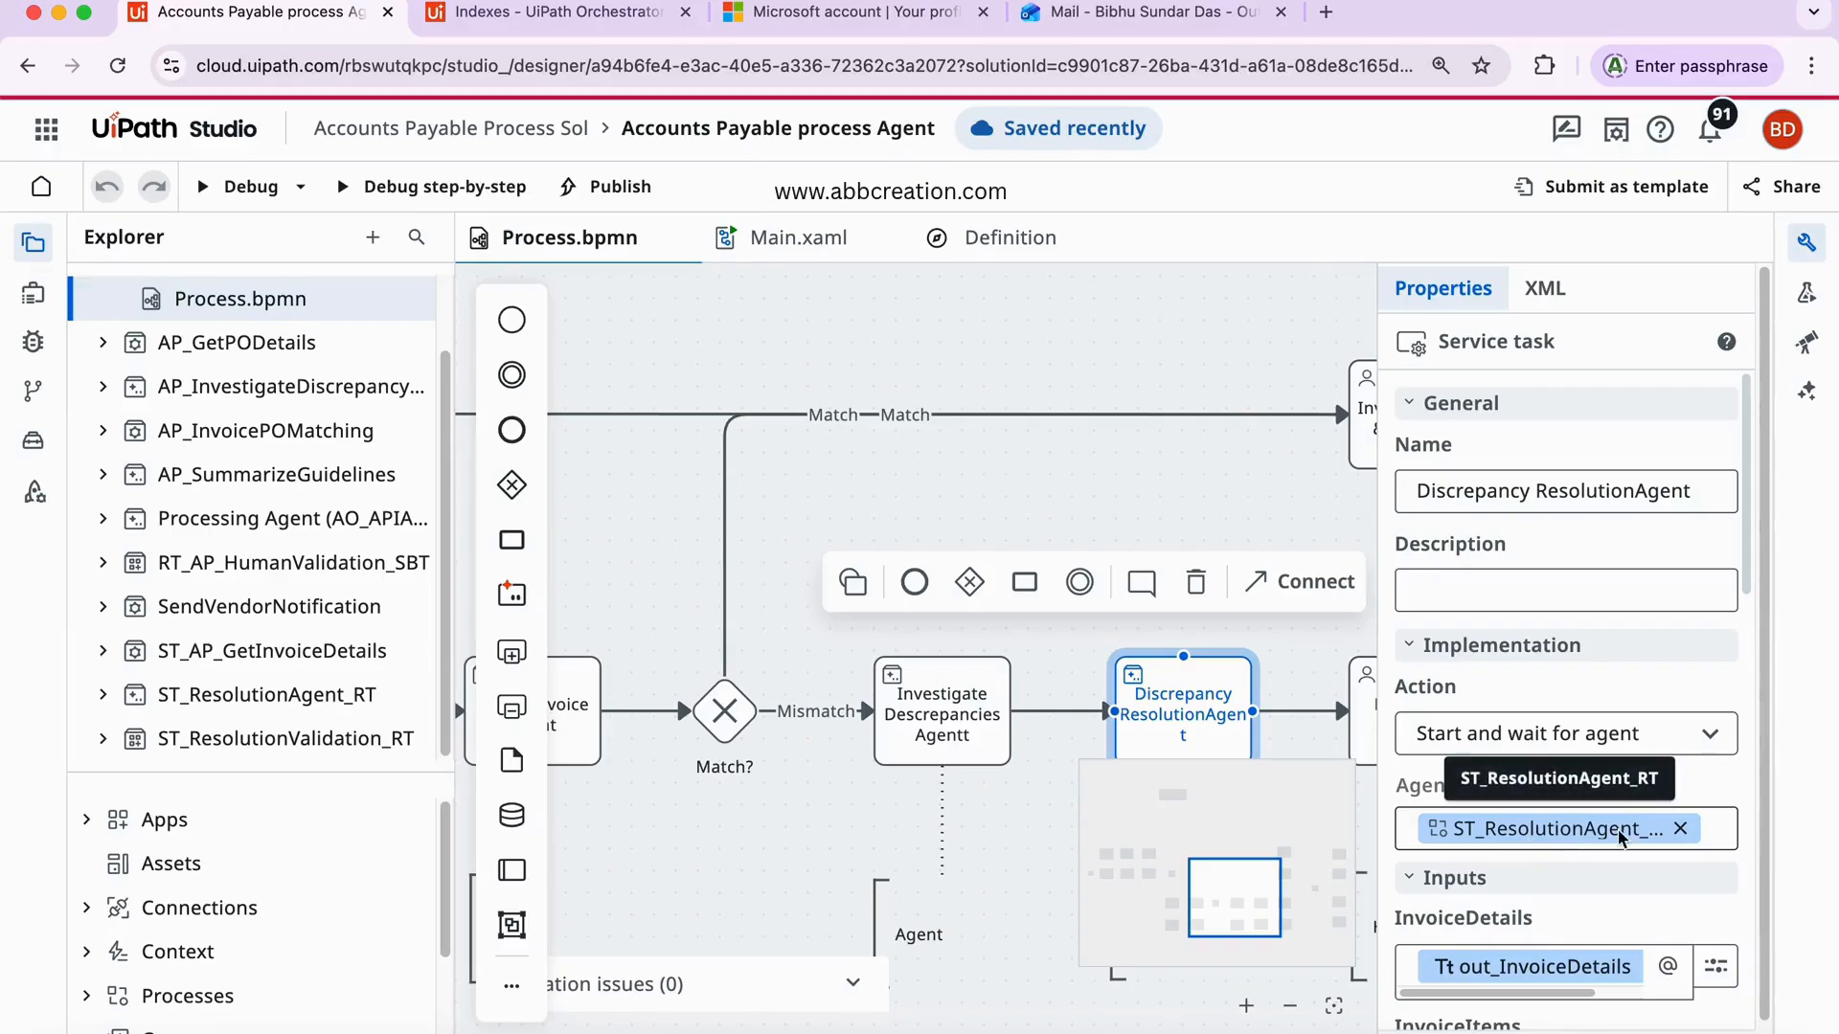
left_click(272, 697)
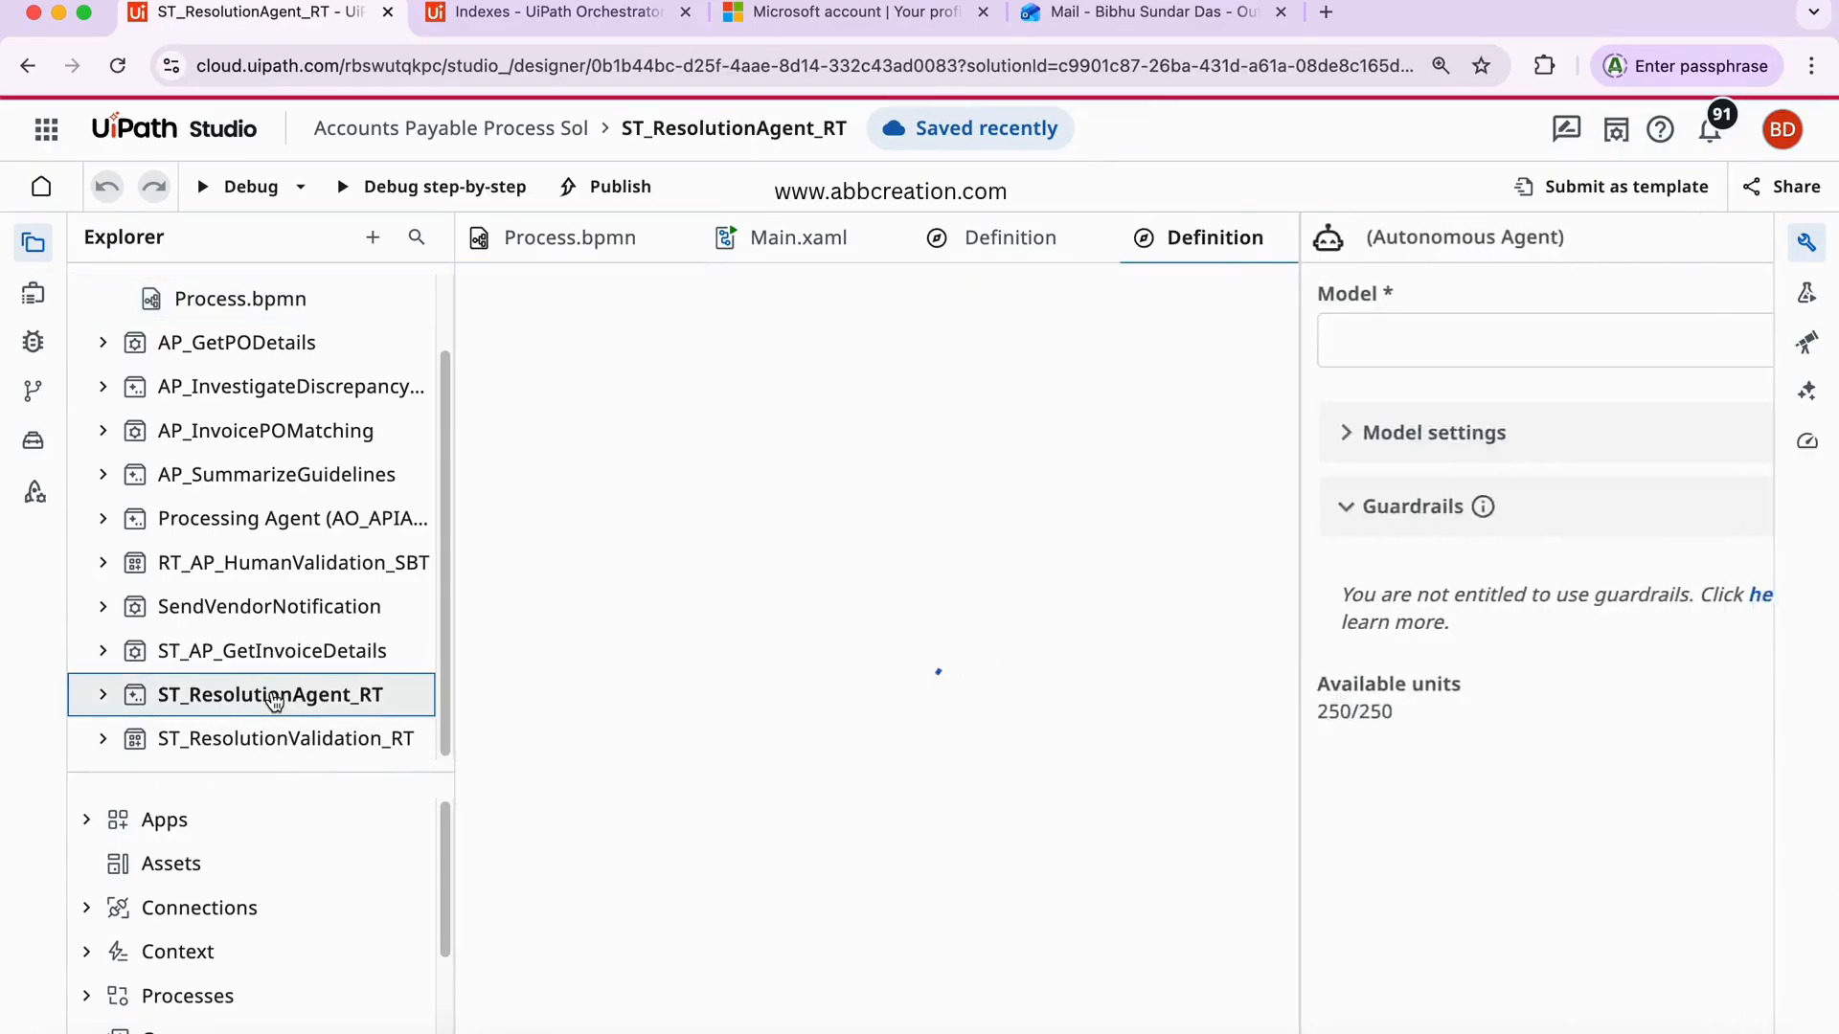
- Return to Process.bpmn and examine the flow from the mismatch agents through Resolution Validation to the approve/reject gateway
left_click(589, 241)
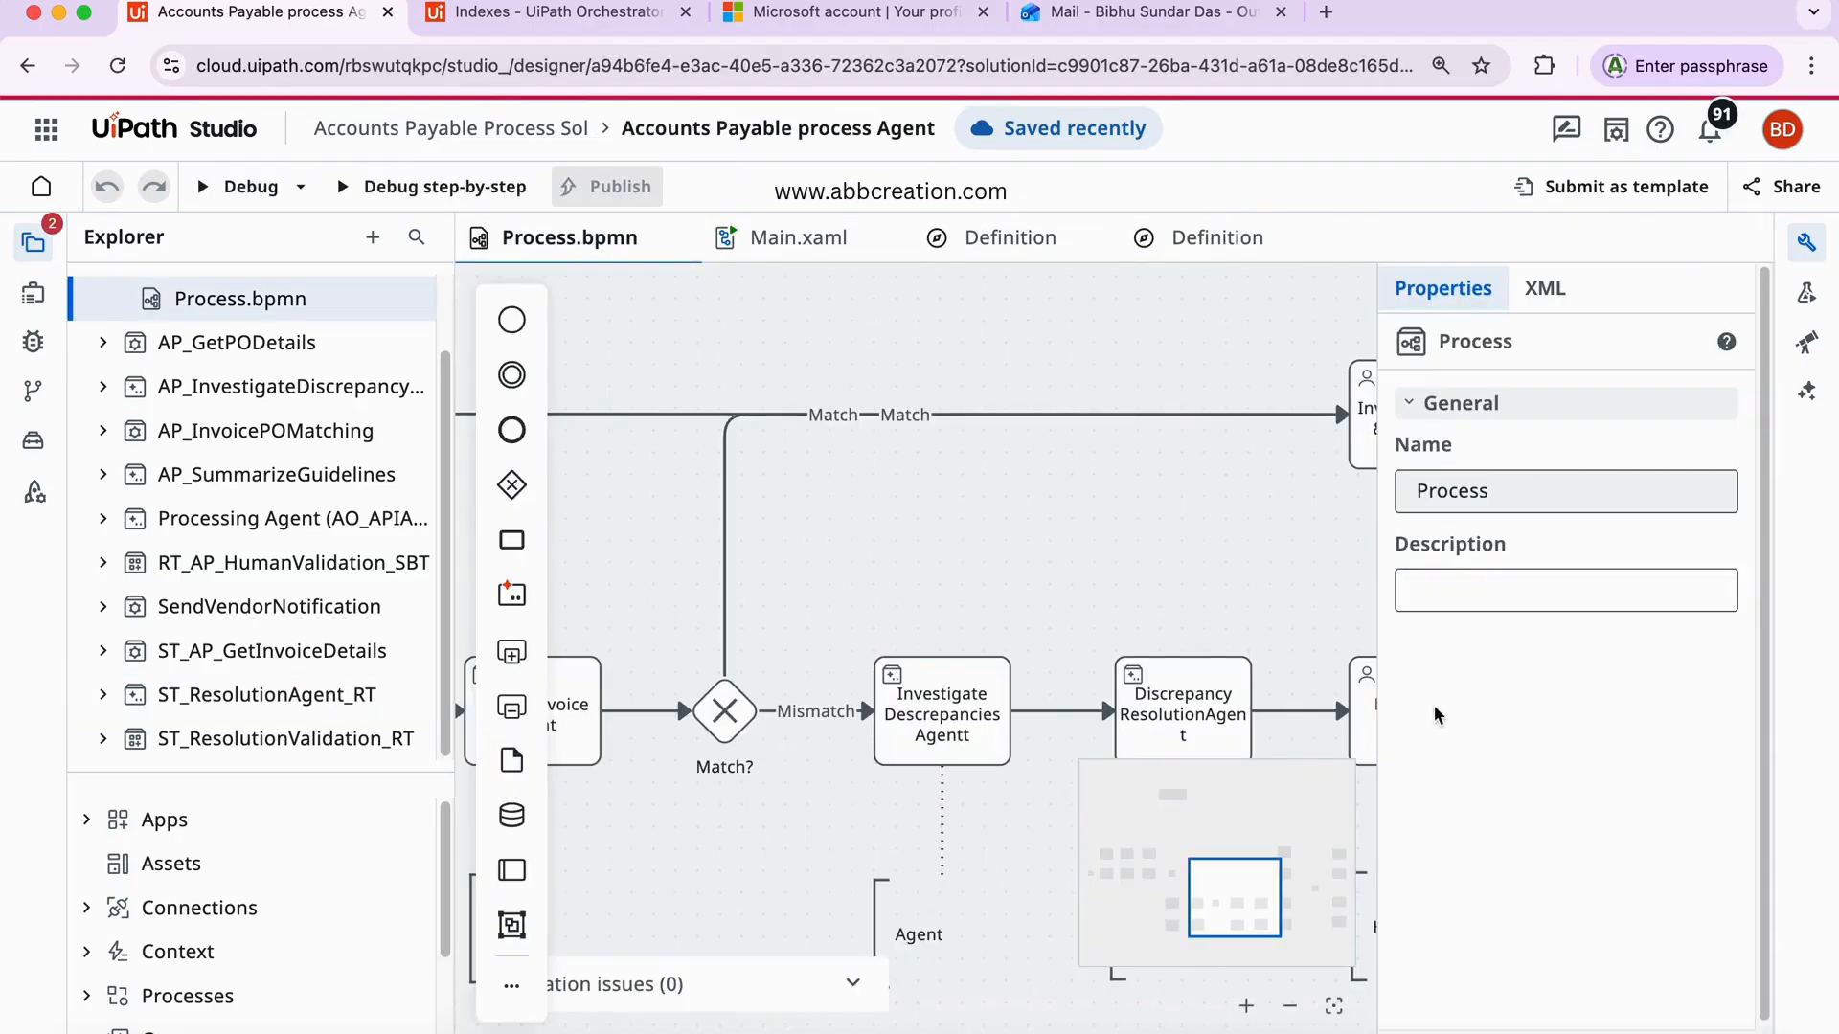
left_click(1807, 242)
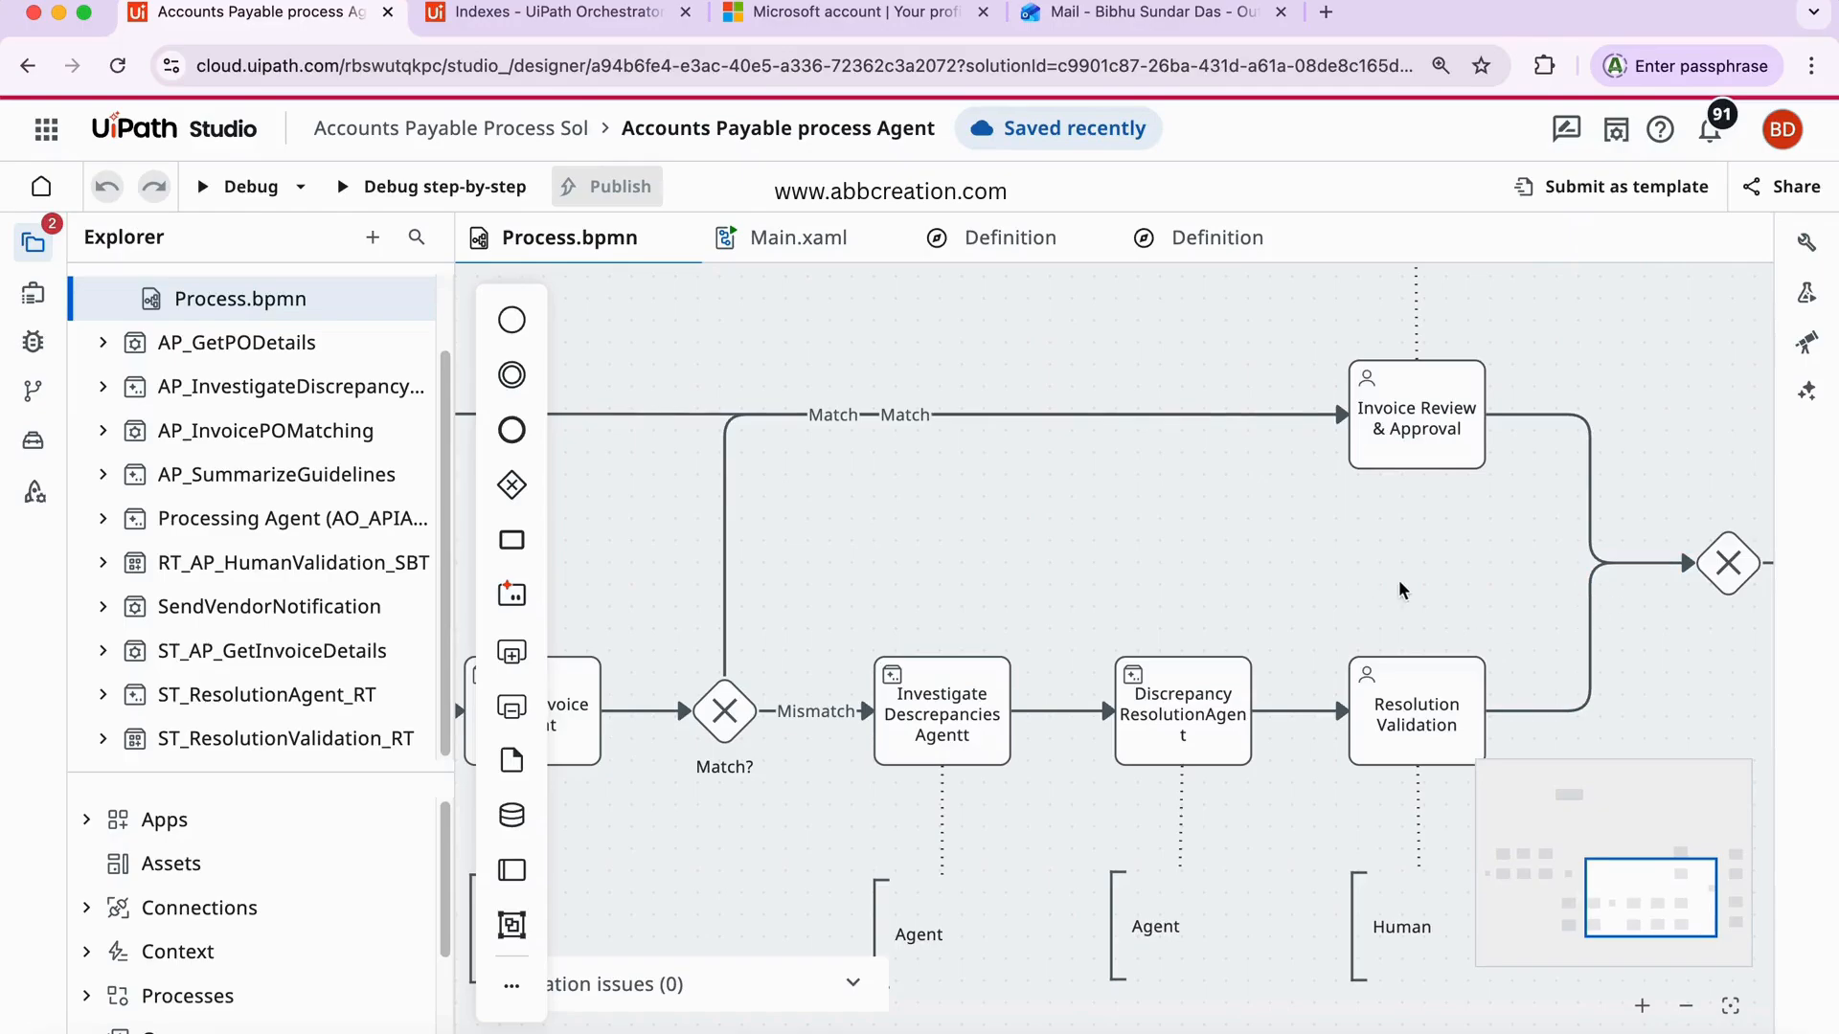
scroll(1273, 641, "down", 2)
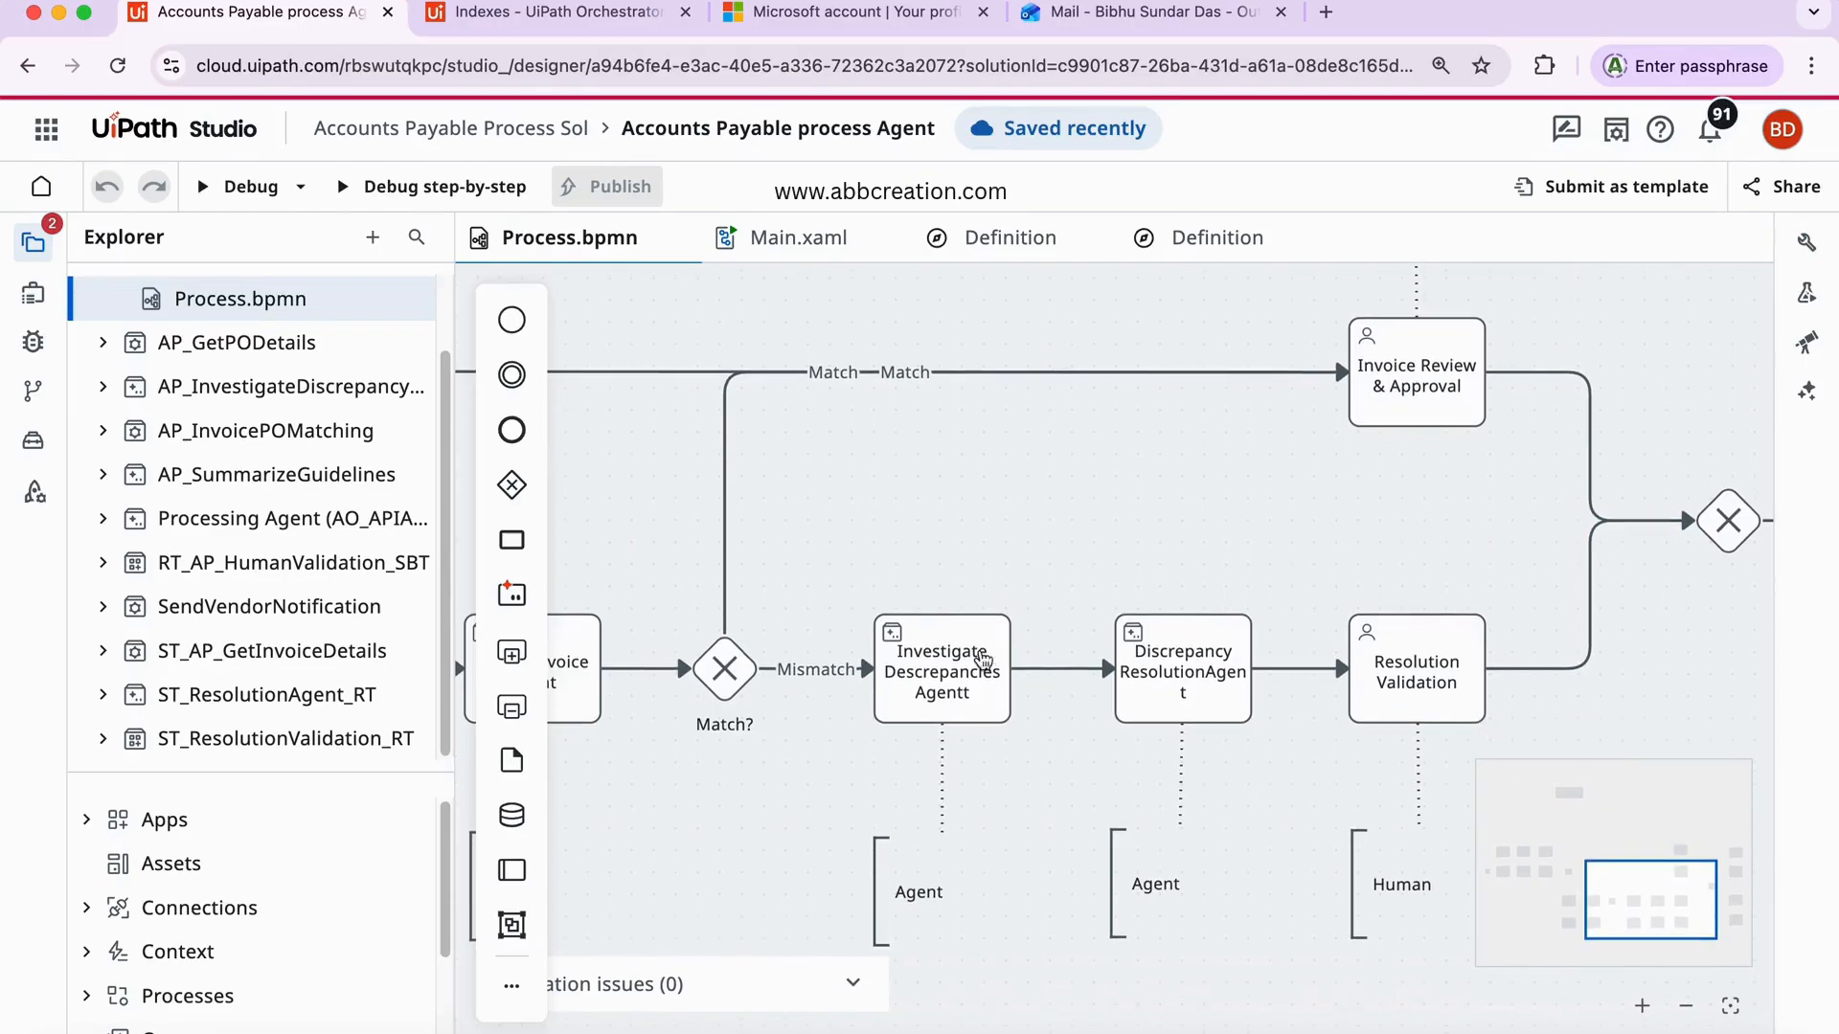
scroll(1251, 544, "down", 4)
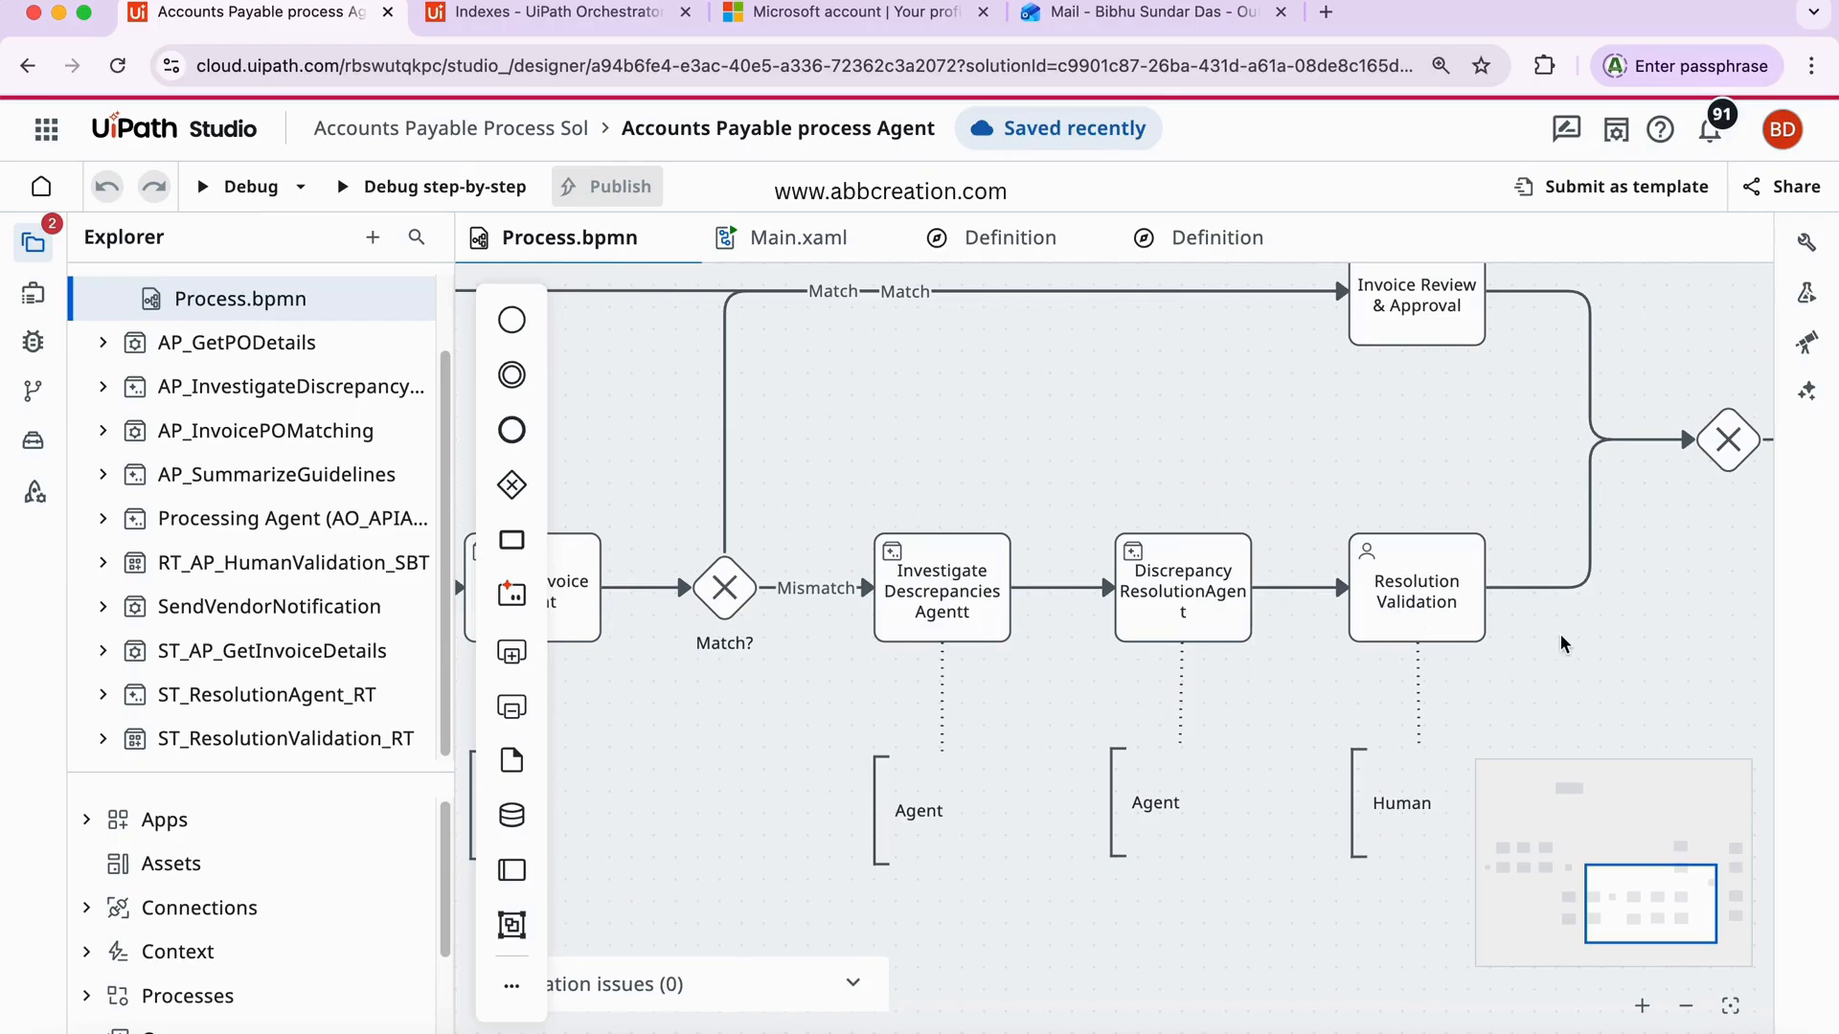
scroll(1561, 643, "up", 5)
scroll(1553, 657, "down", 3)
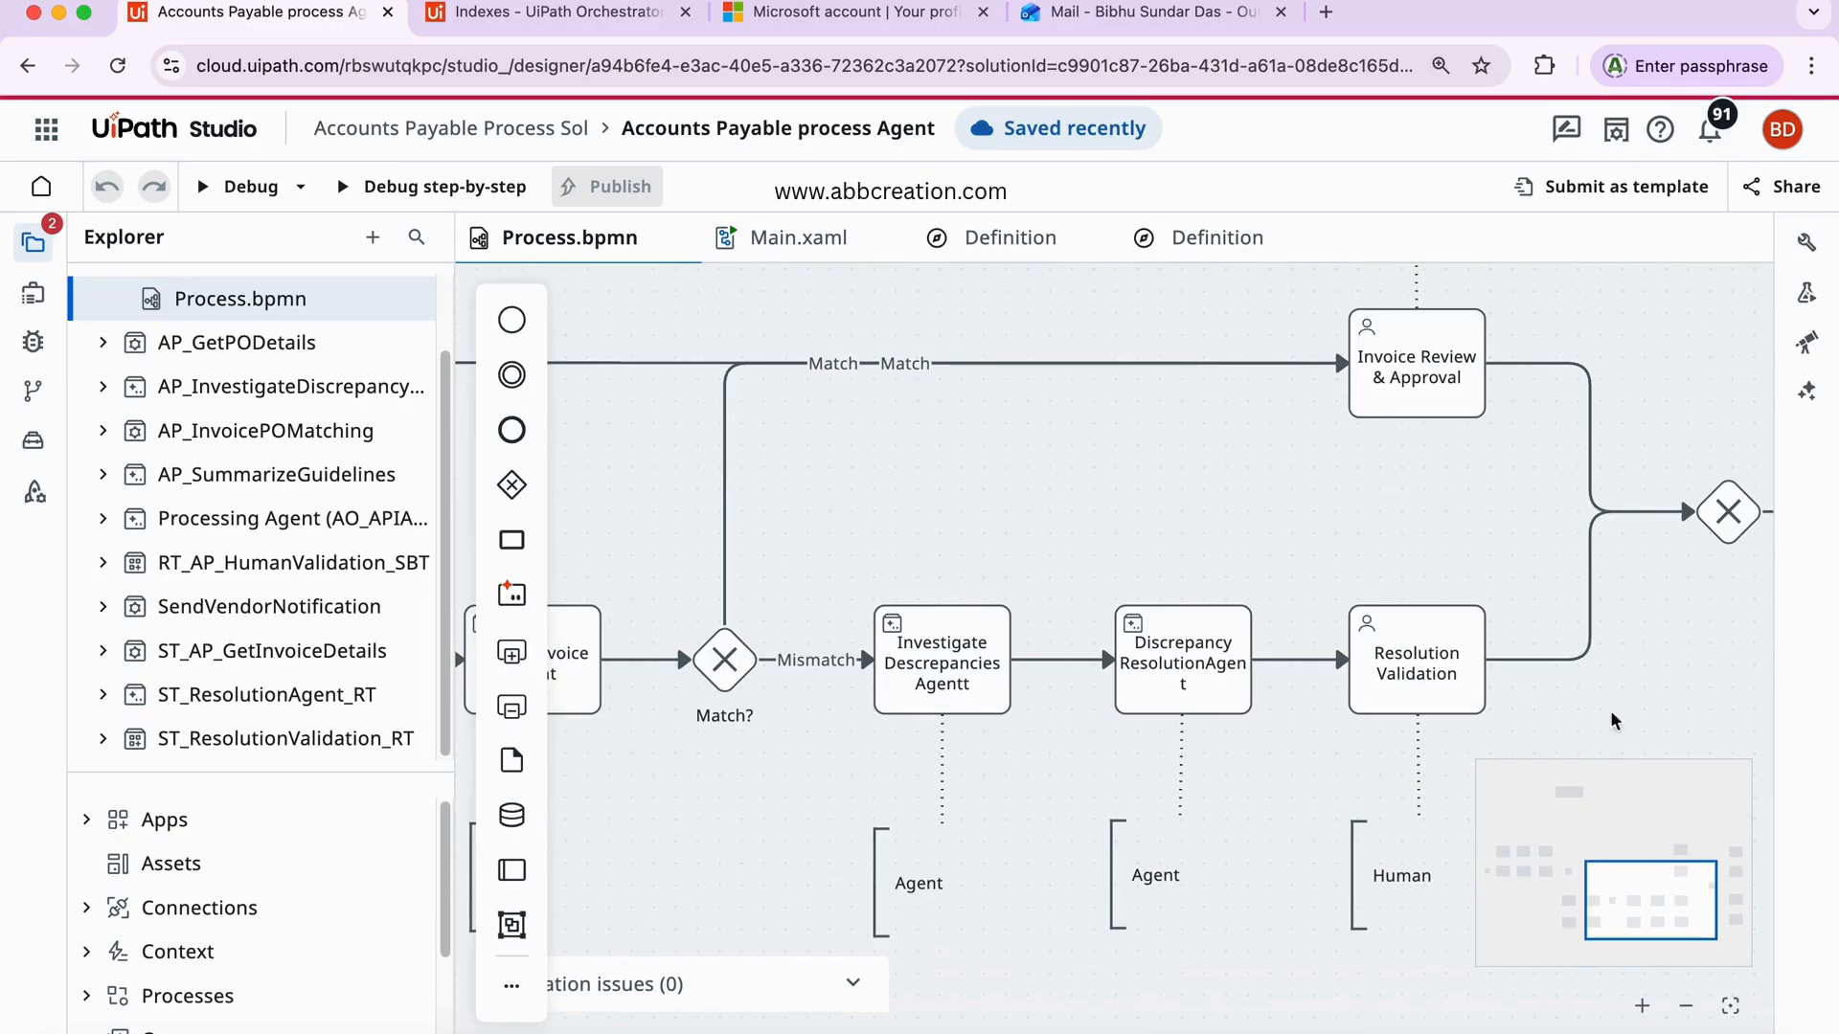
left_click(1685, 1005)
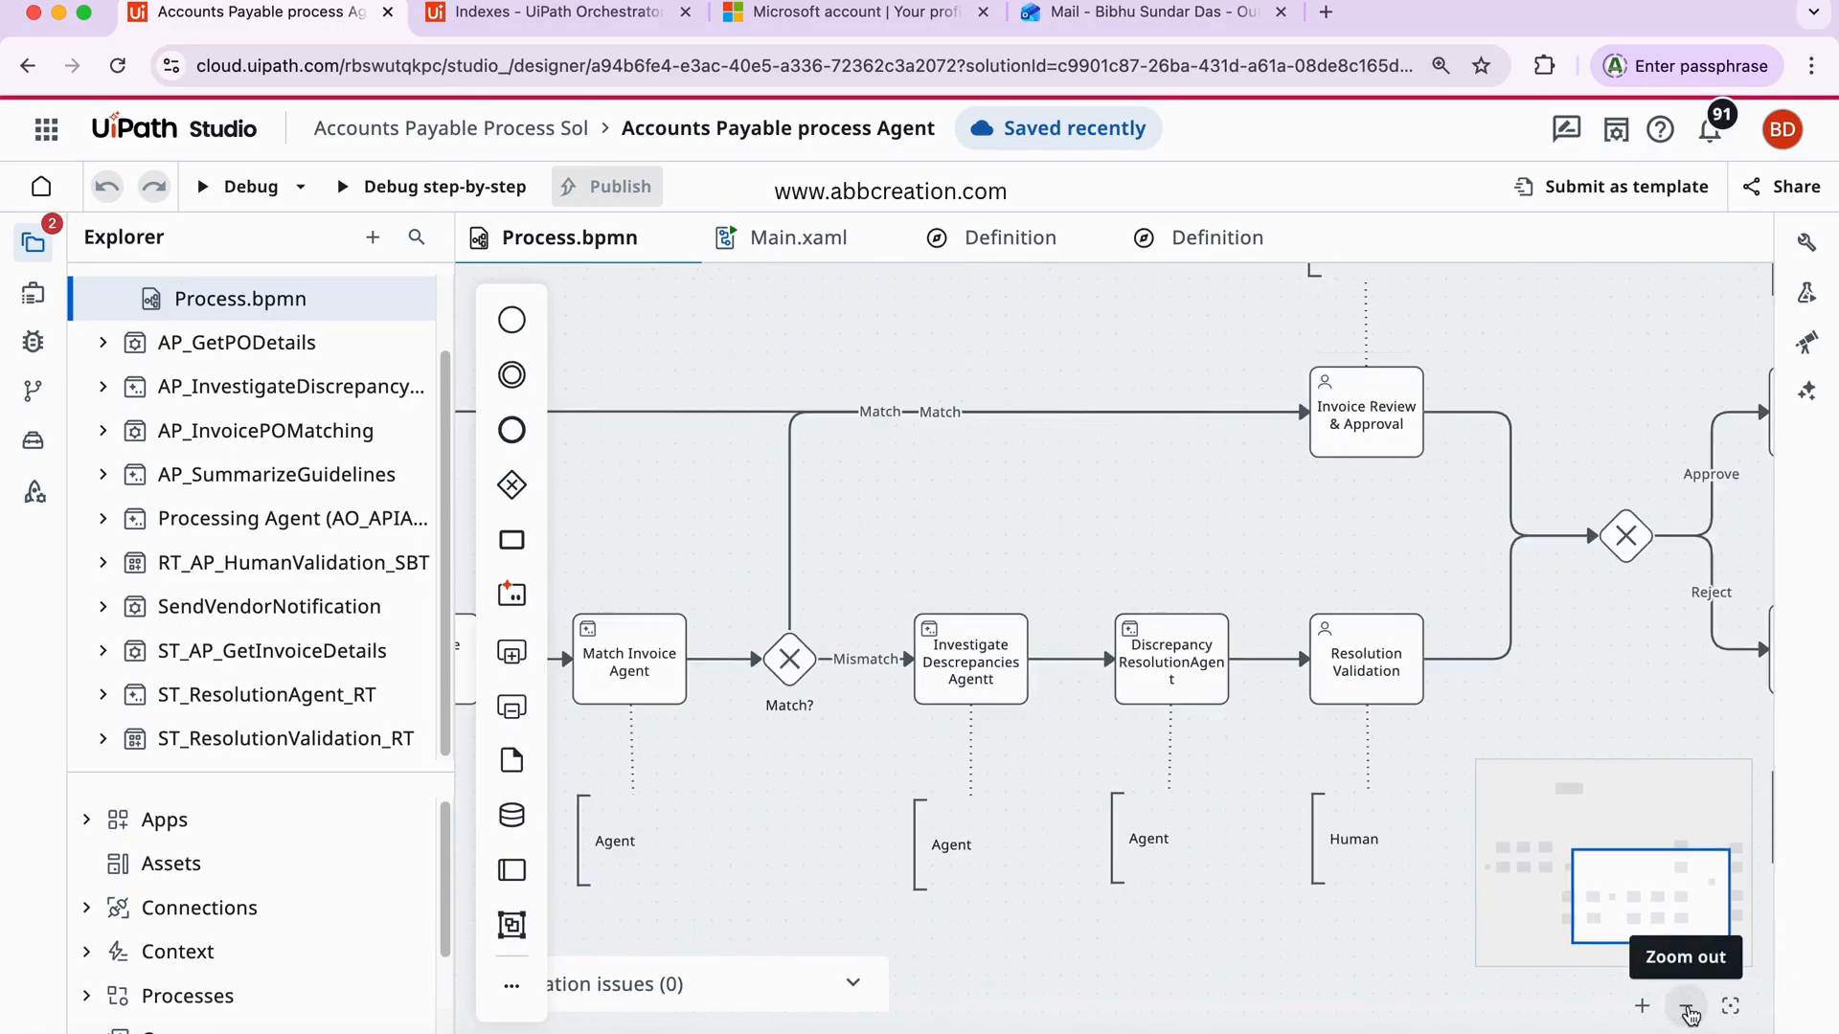
left_click(1686, 1006)
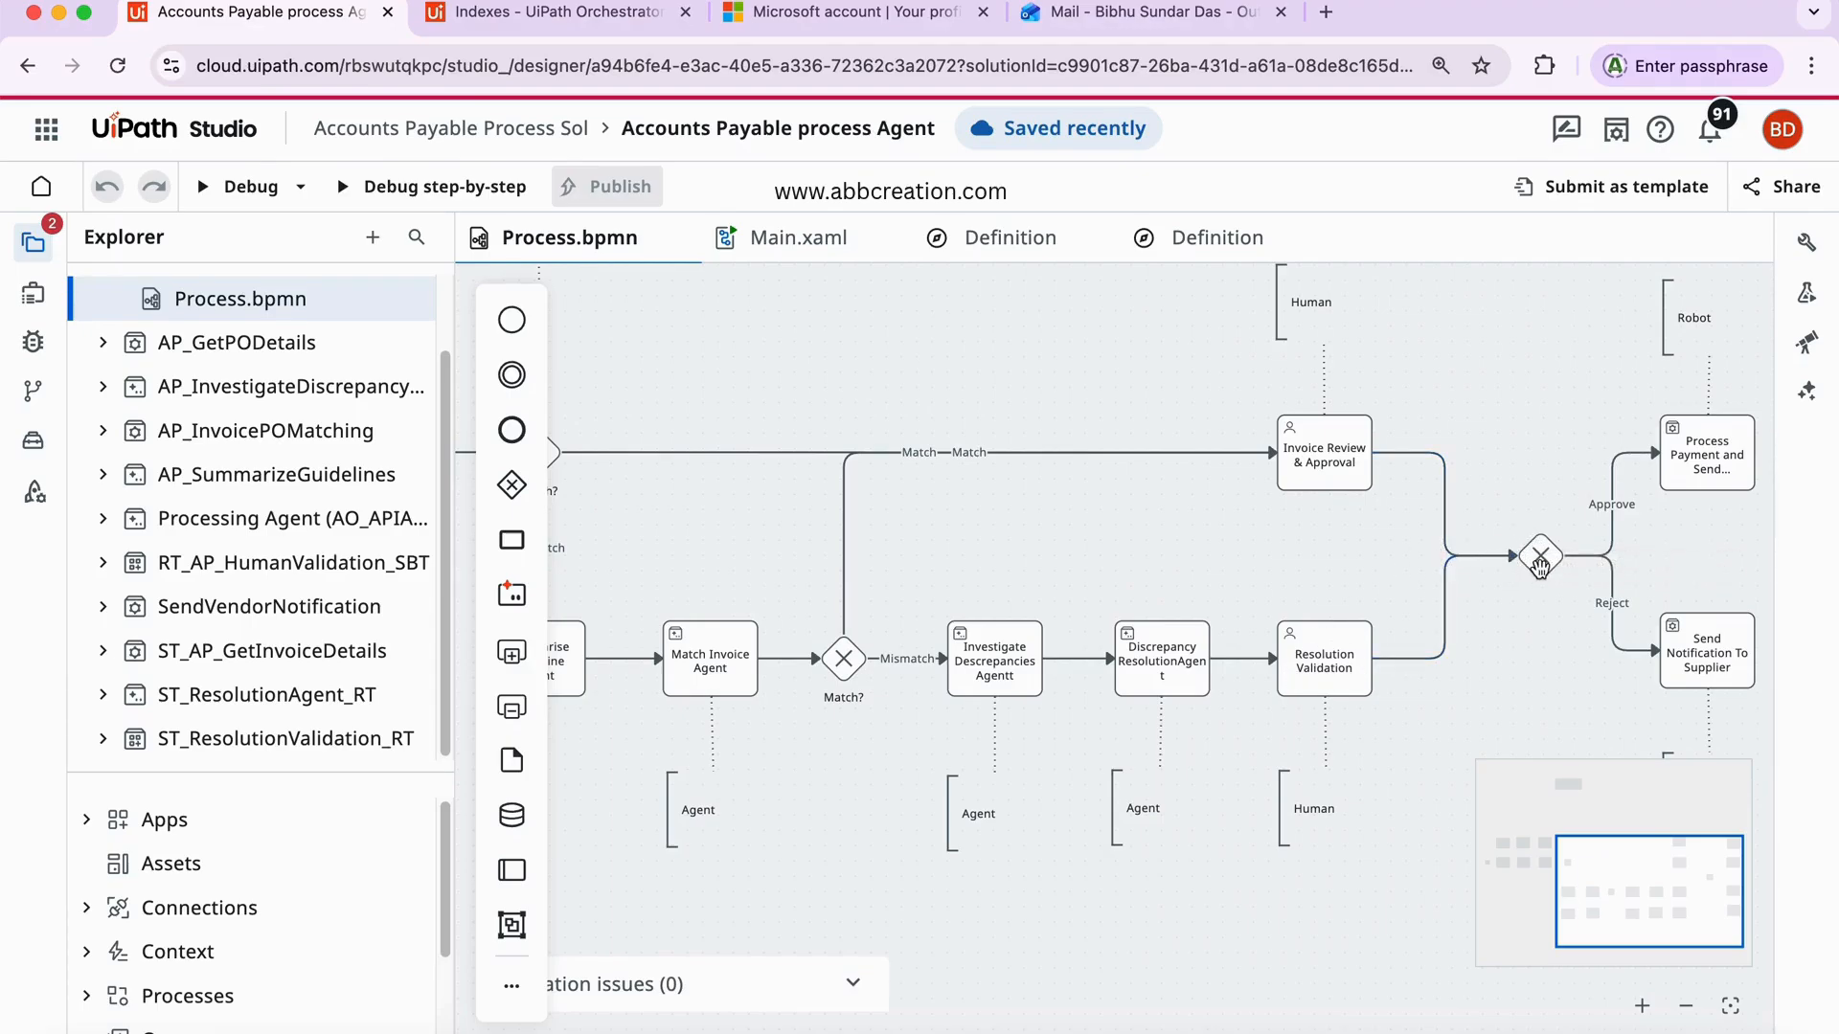
- Inspect the properties of the exclusive gateway that splits into Approve and Reject, and hide them again
left_click(1537, 554)
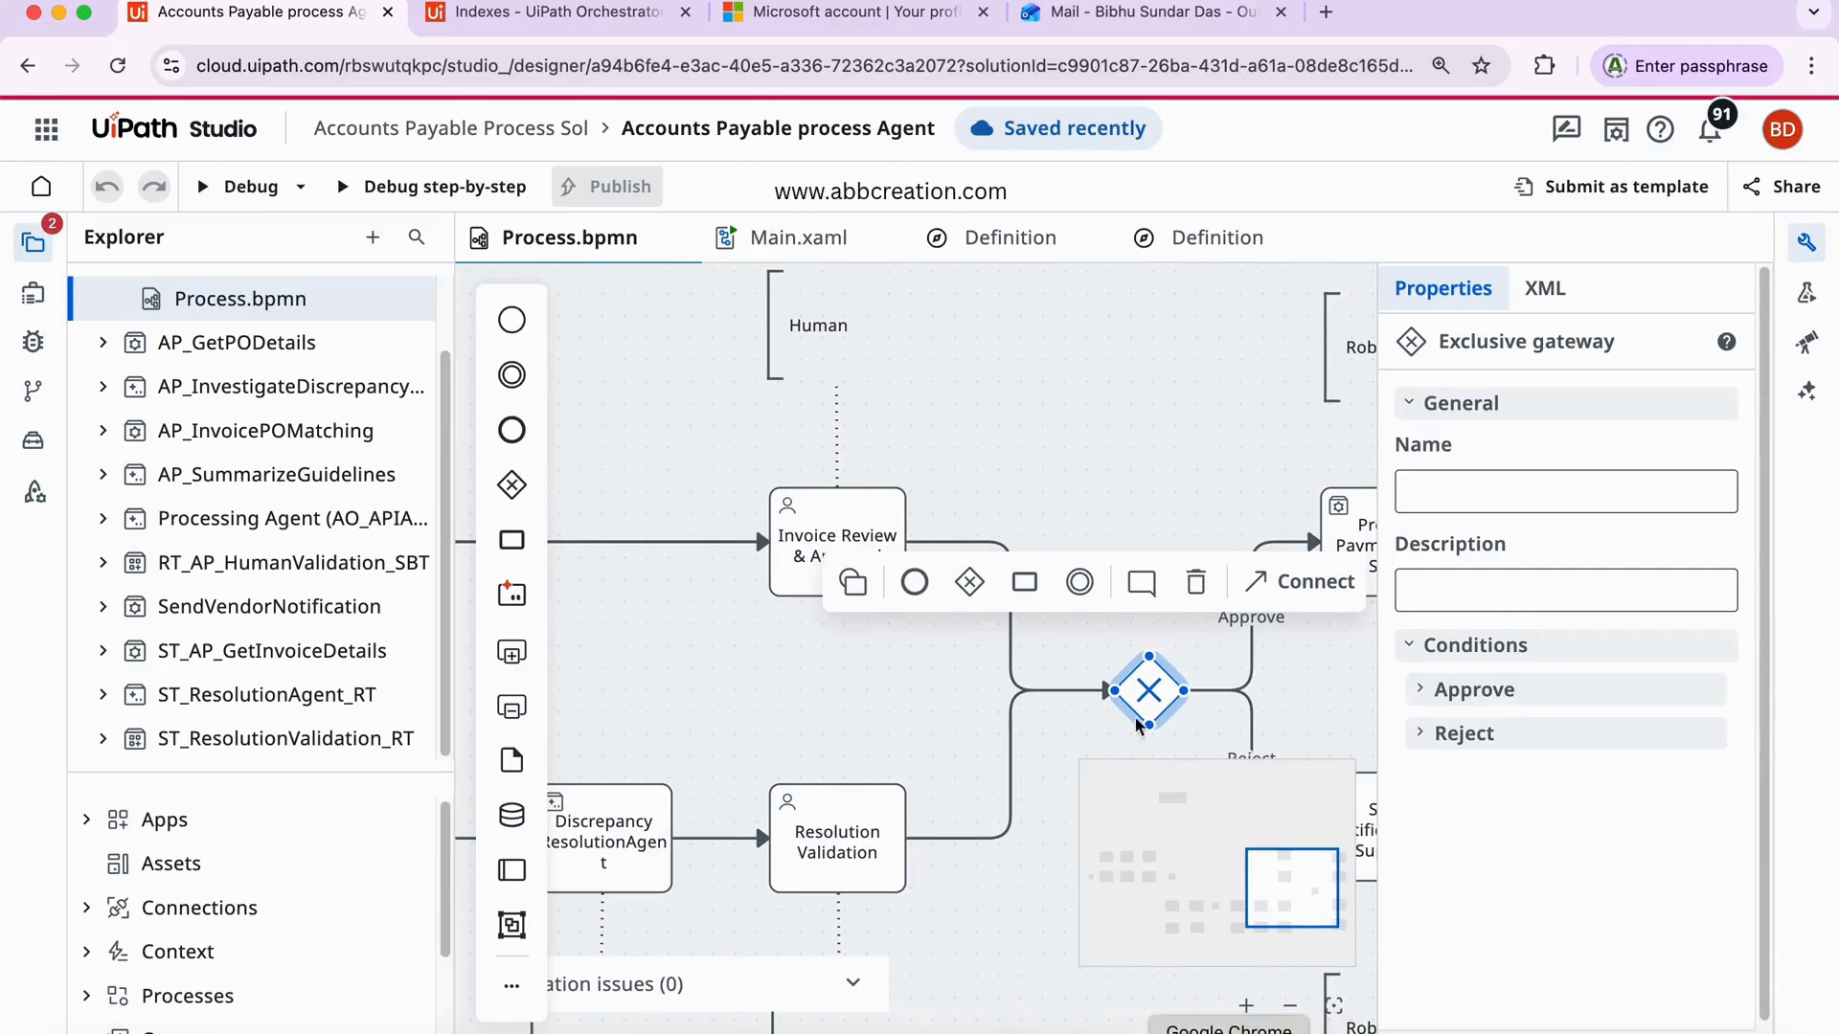
left_click(1087, 458)
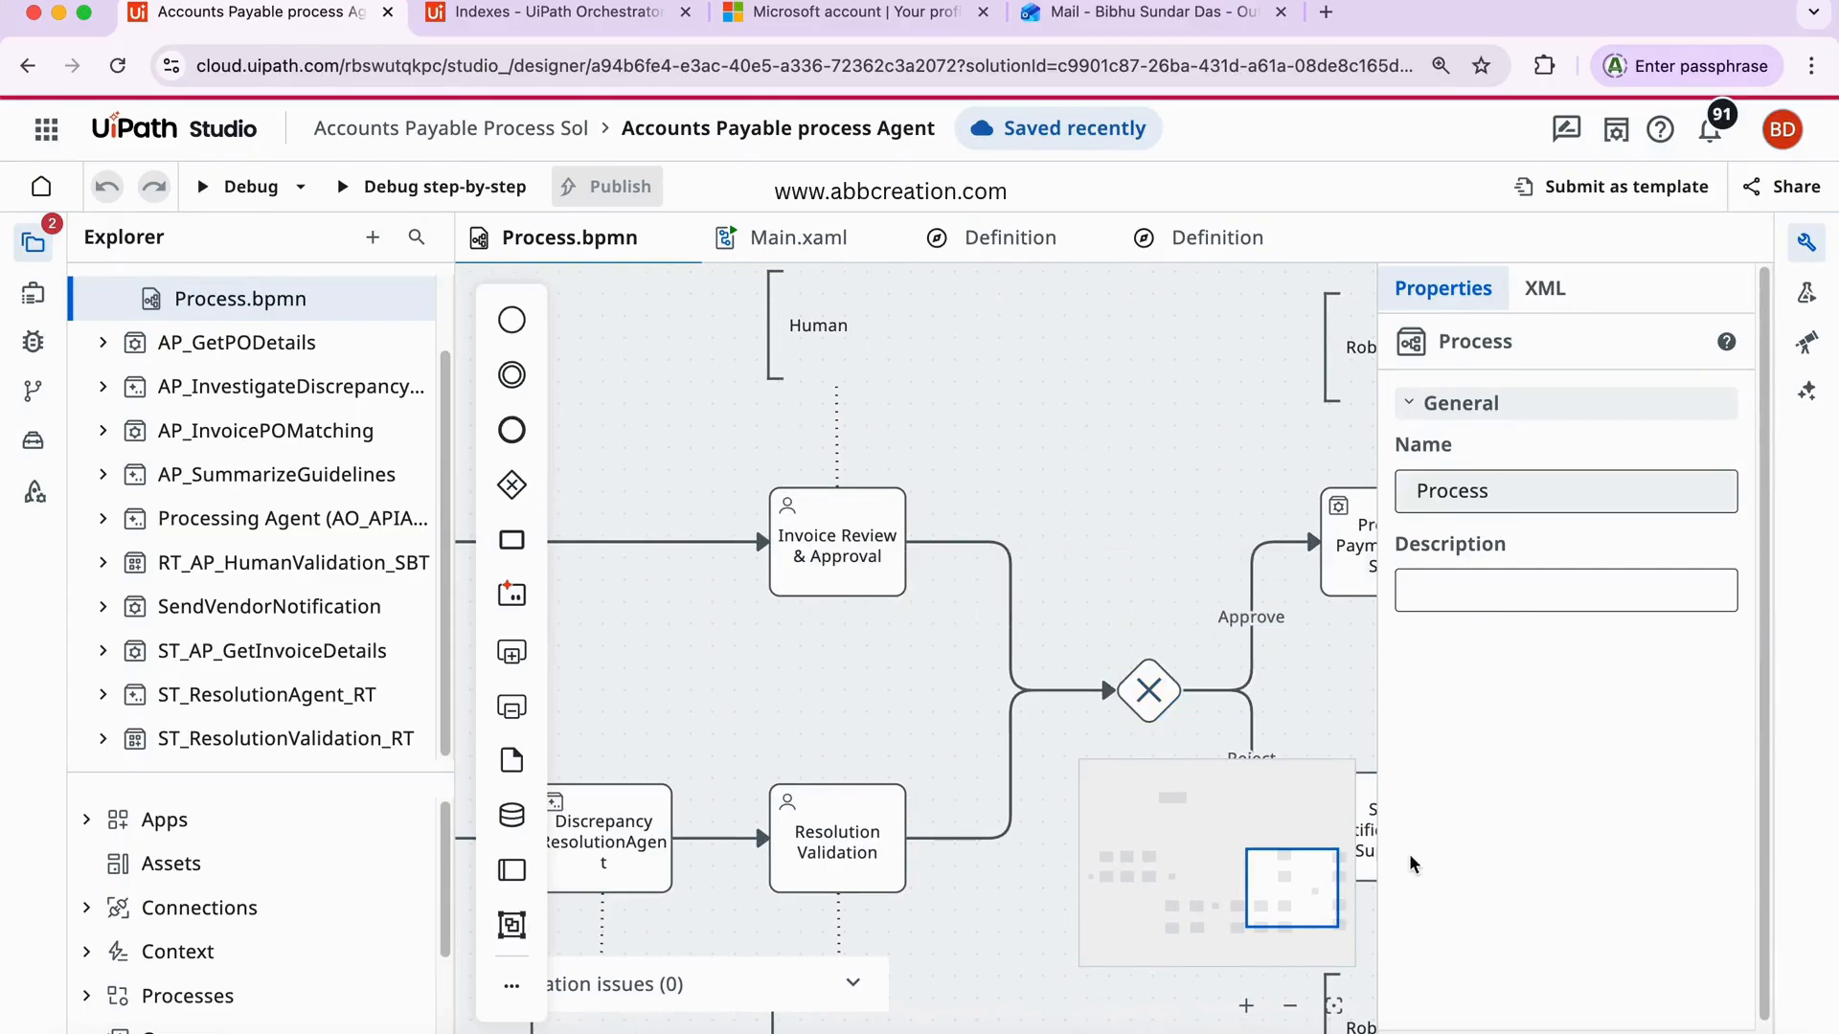
left_click(1806, 242)
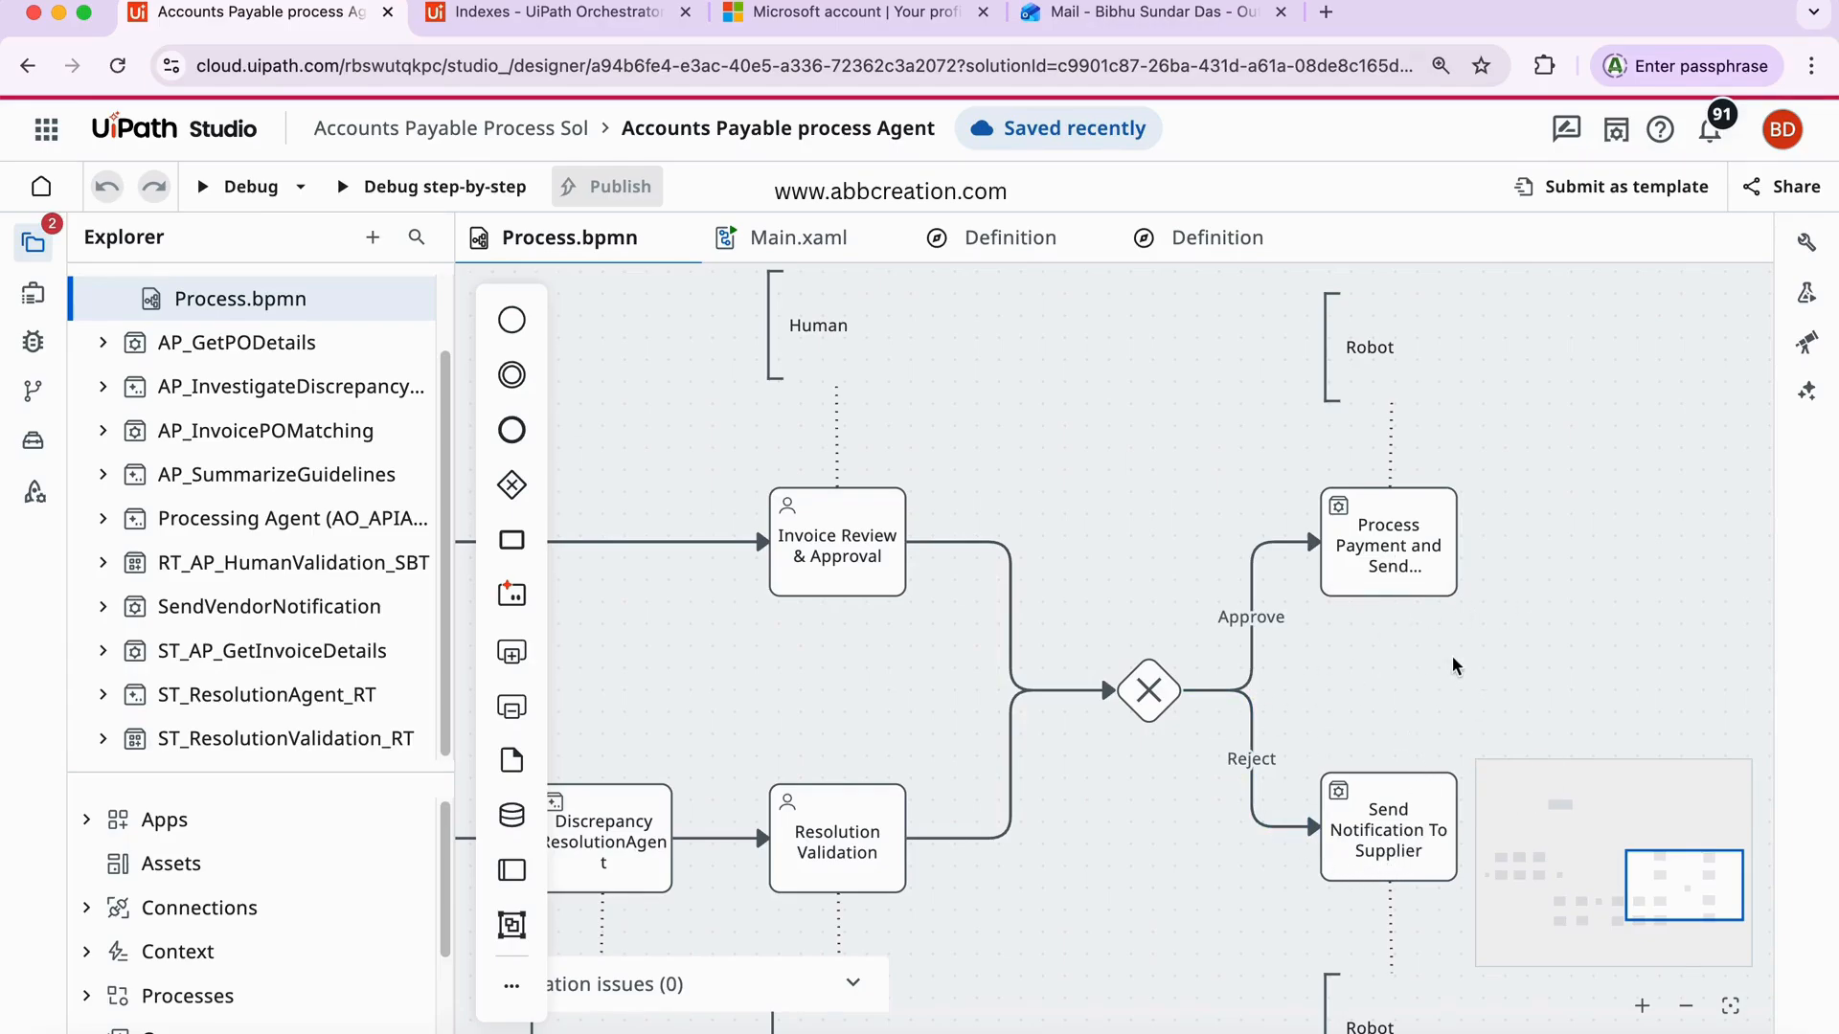
- Inspect the Process Payment and Send Notification task's implementation and inputs, and clear the selection
left_click(1362, 563)
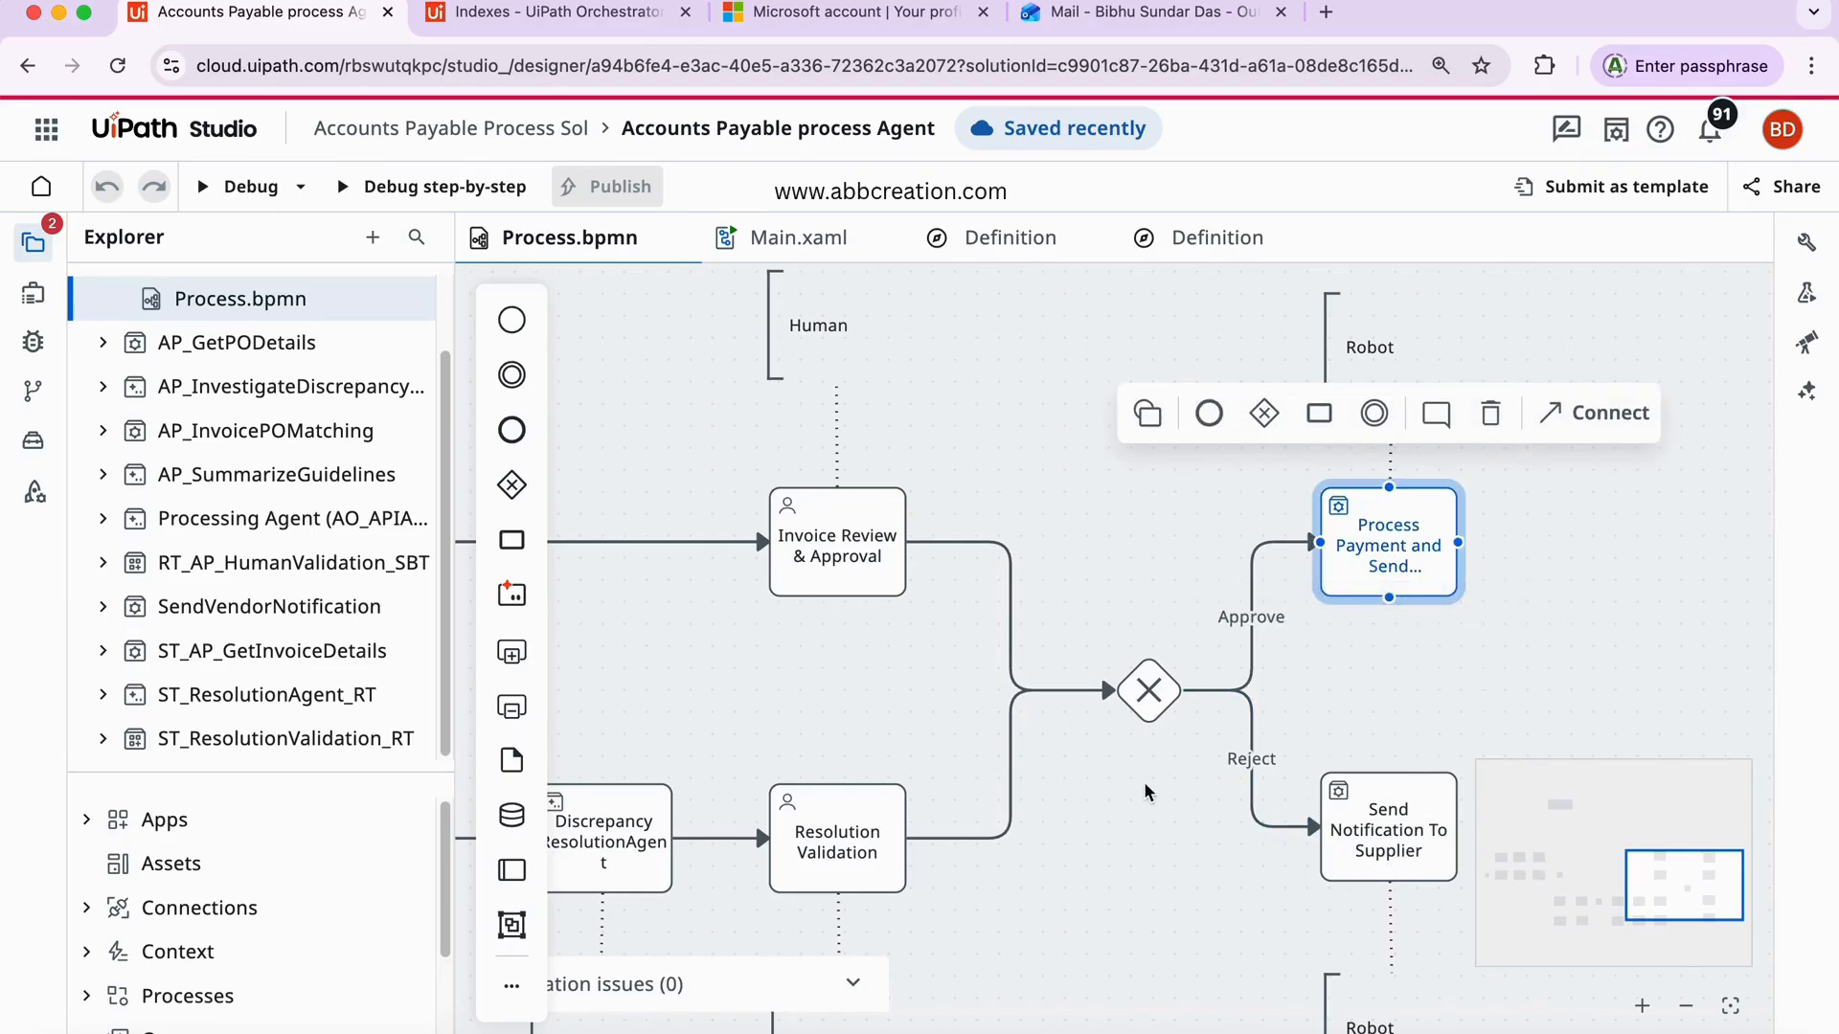
scroll(1148, 793, "up", 1)
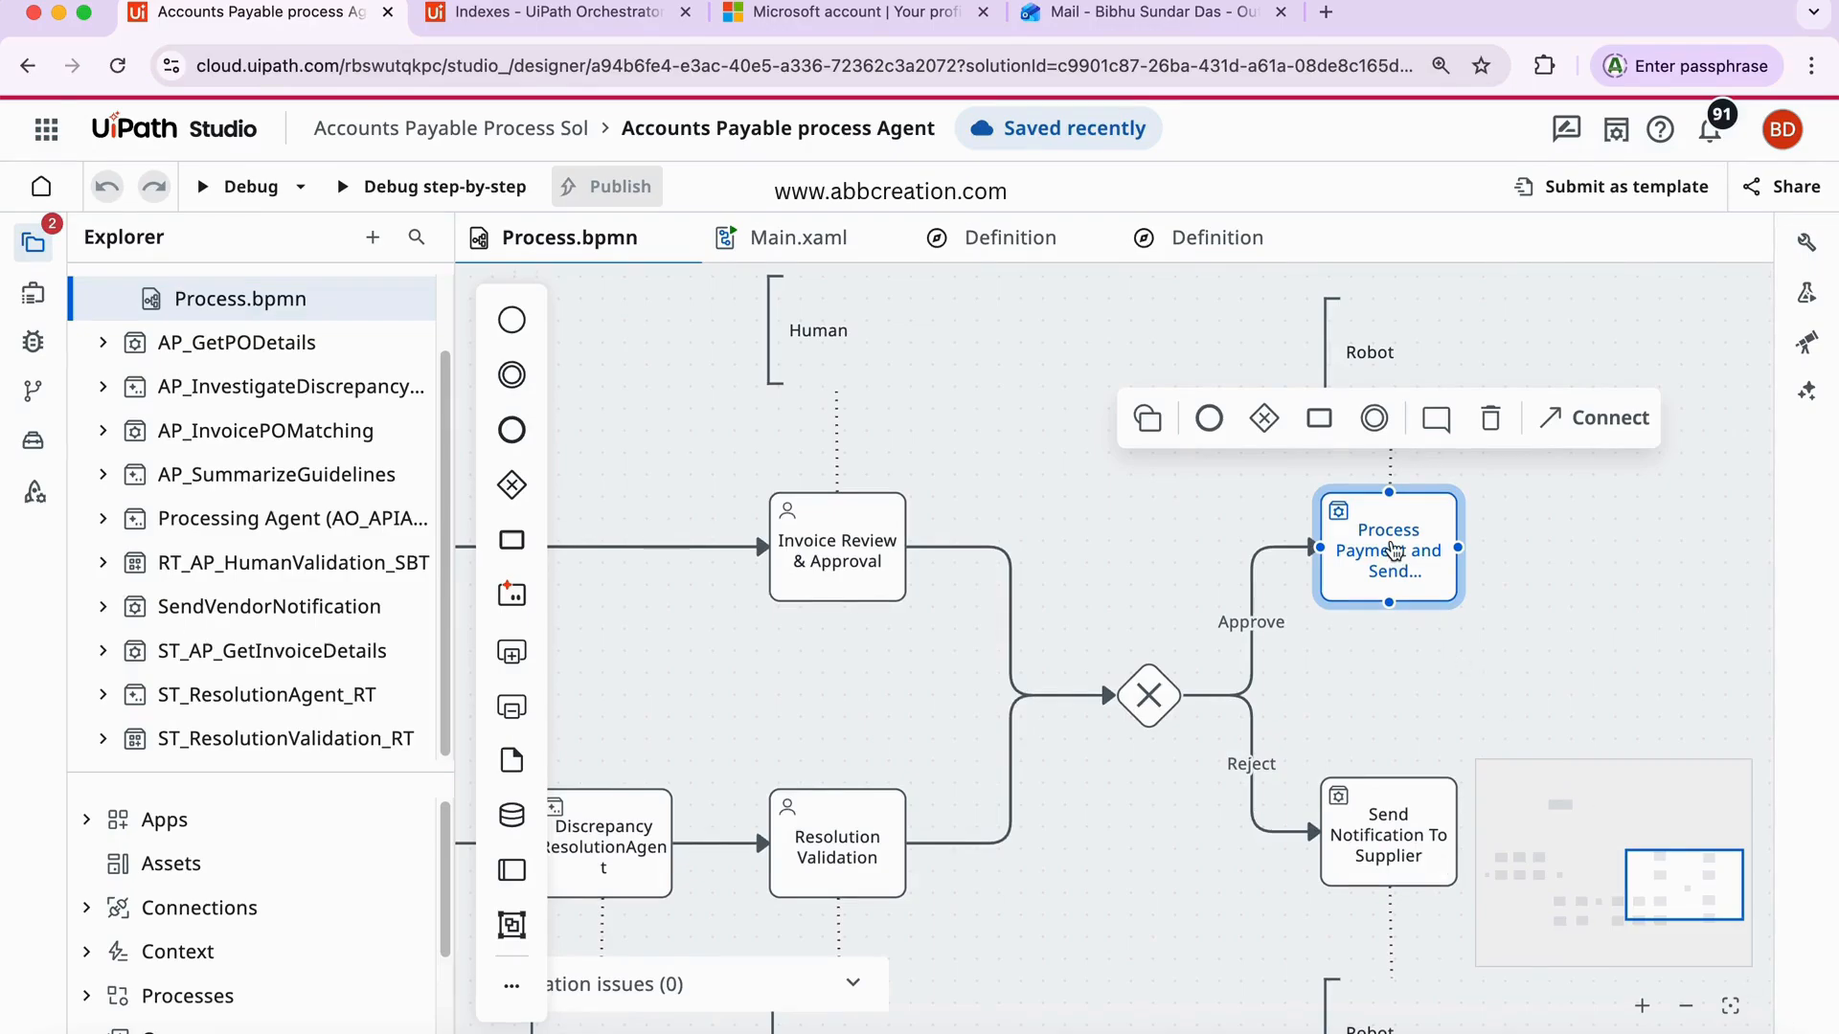
left_click(1809, 245)
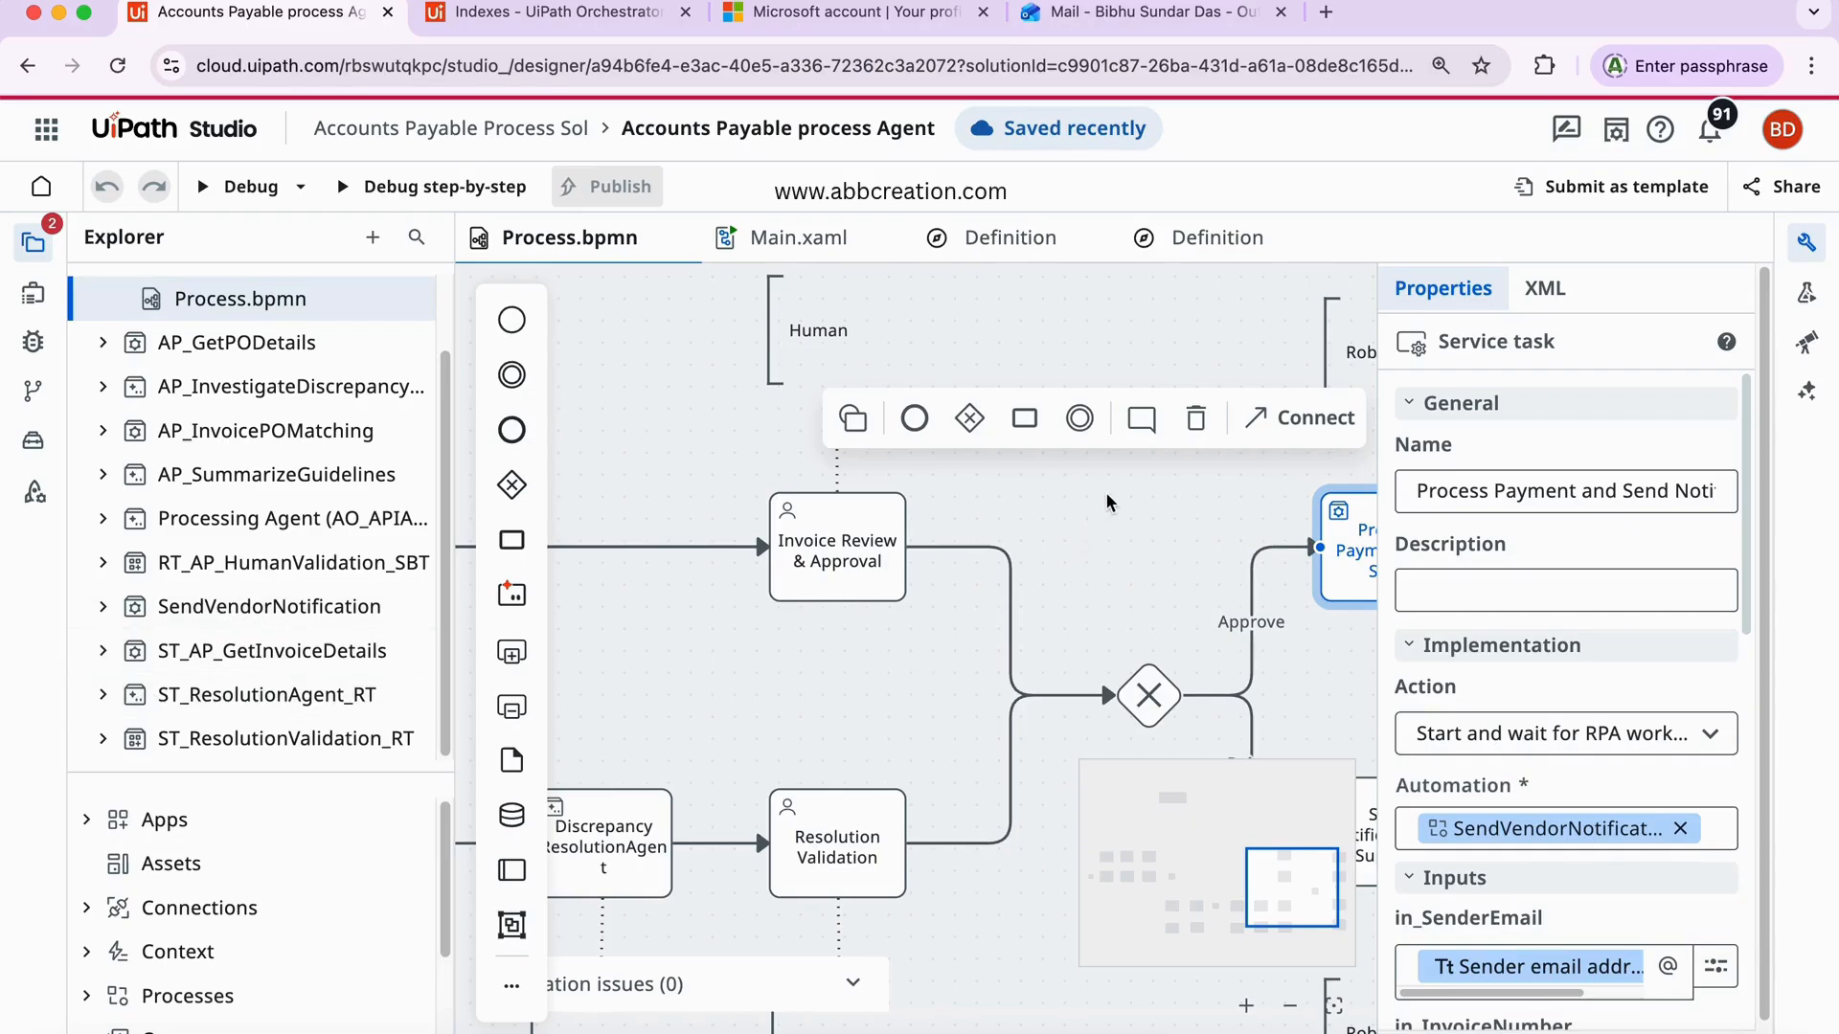
left_click(1806, 243)
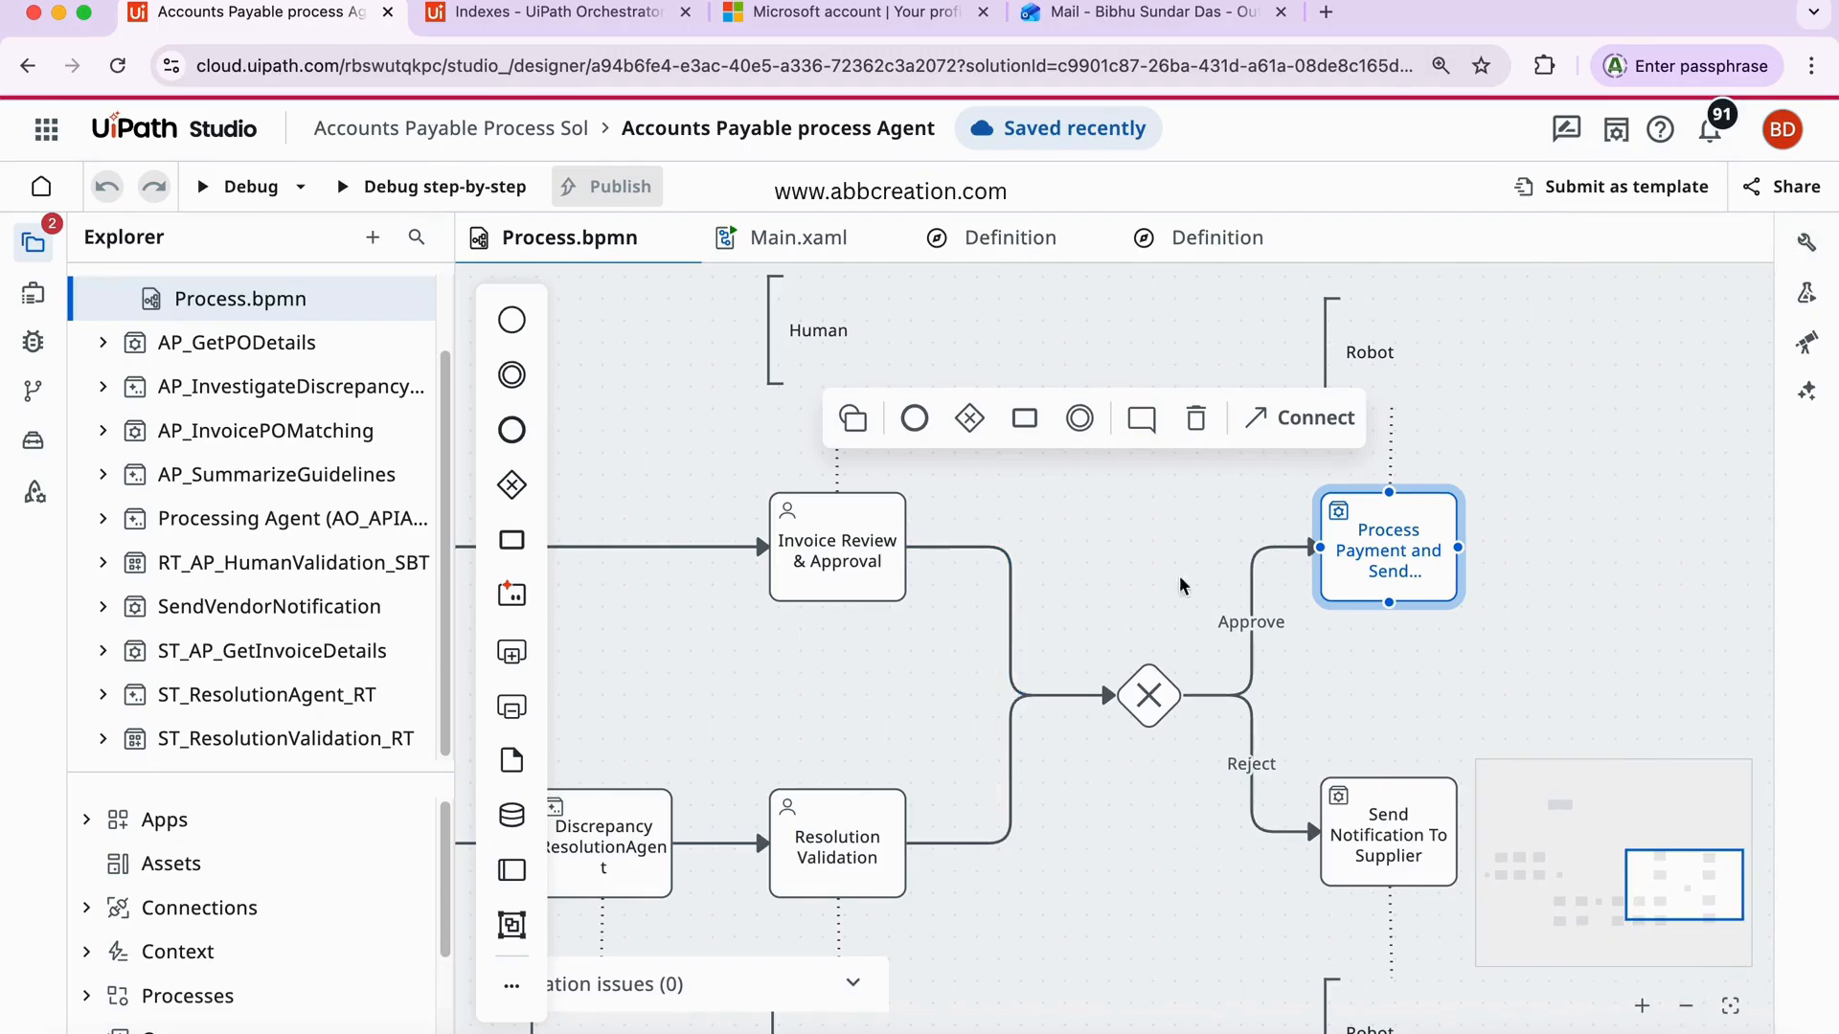
left_click(1662, 580)
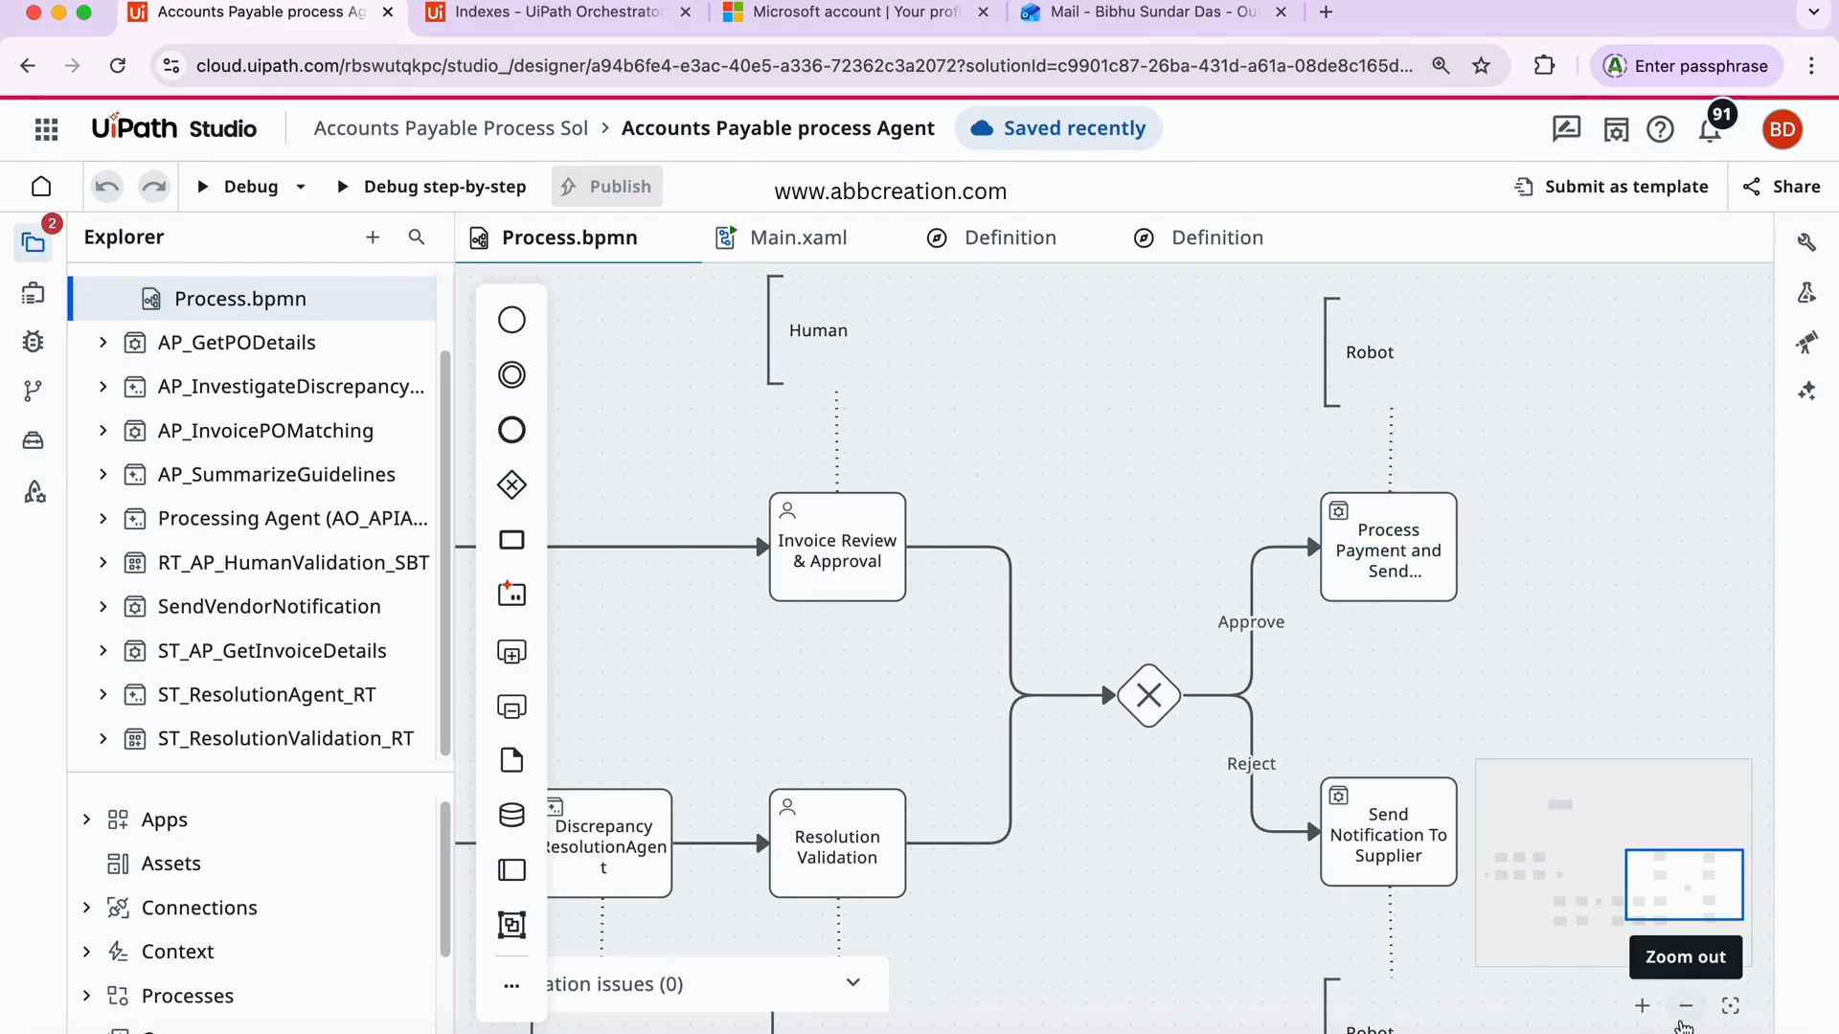
- Examine the complete accounts payable diagram from invoice receipt to supplier notification, along with the solution's component projects
left_click(1685, 1008)
left_click(1685, 1008)
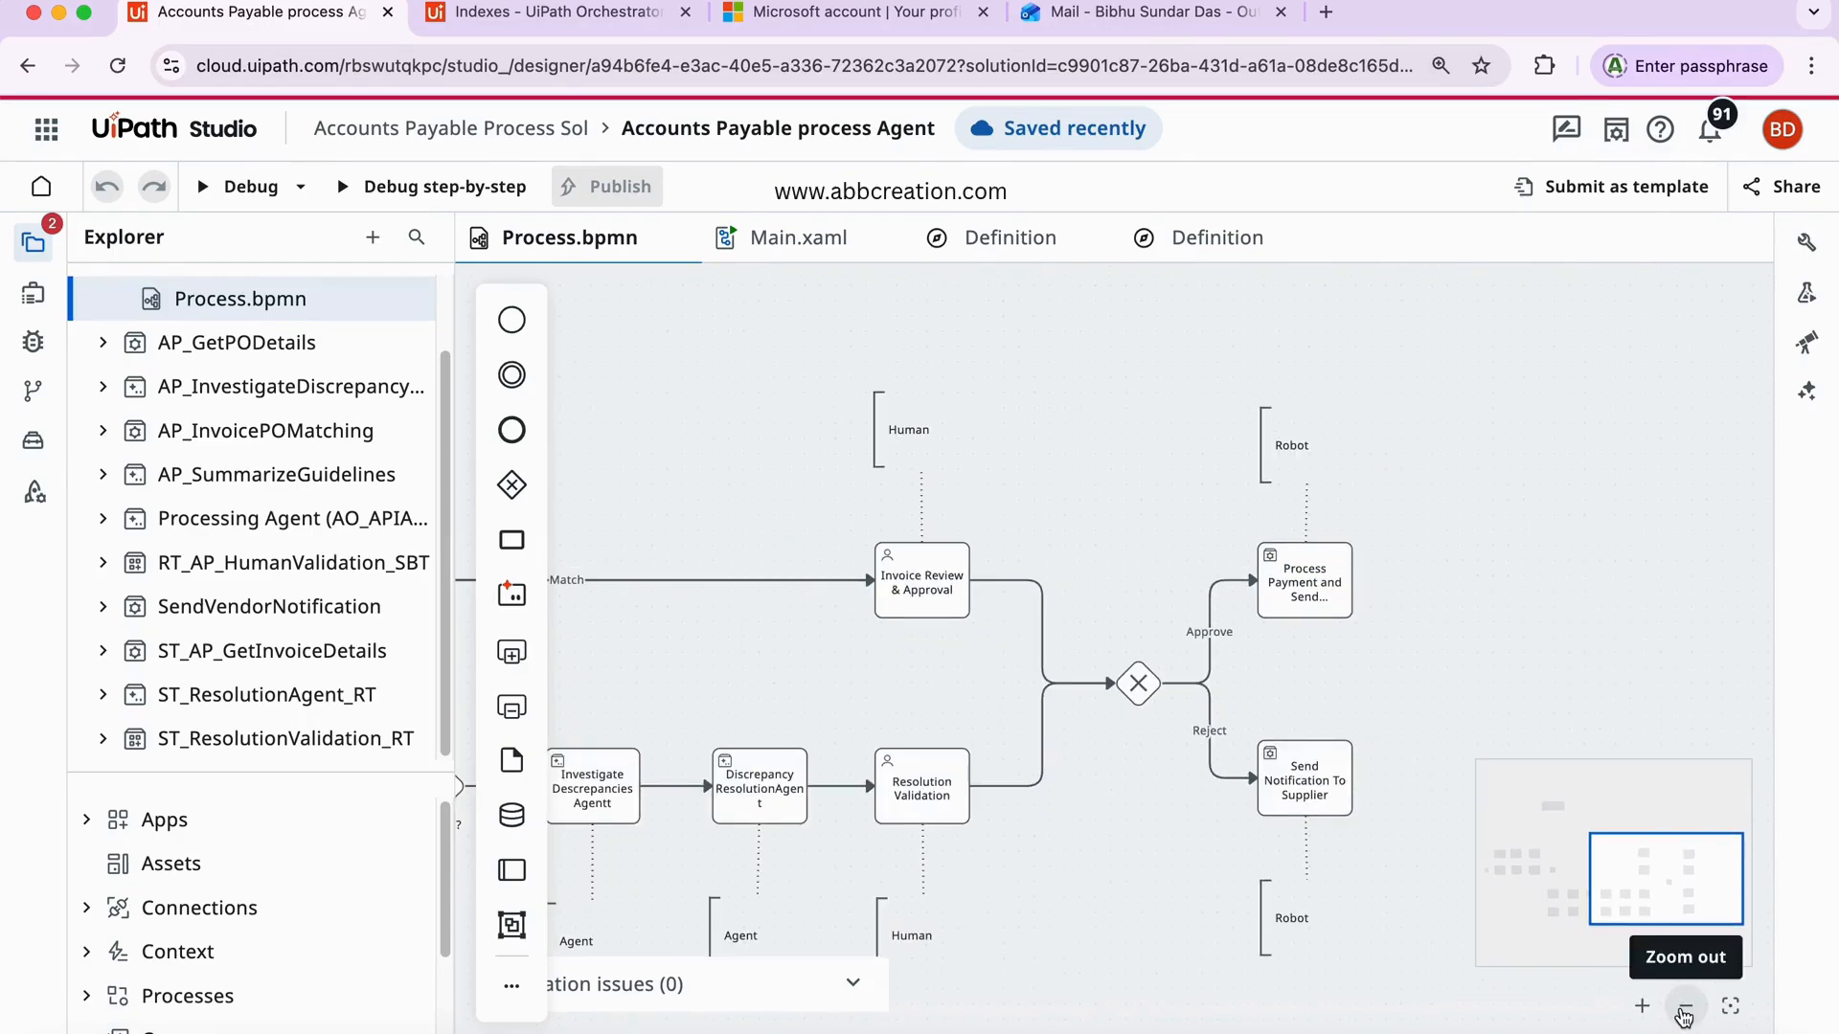
left_click(1730, 1006)
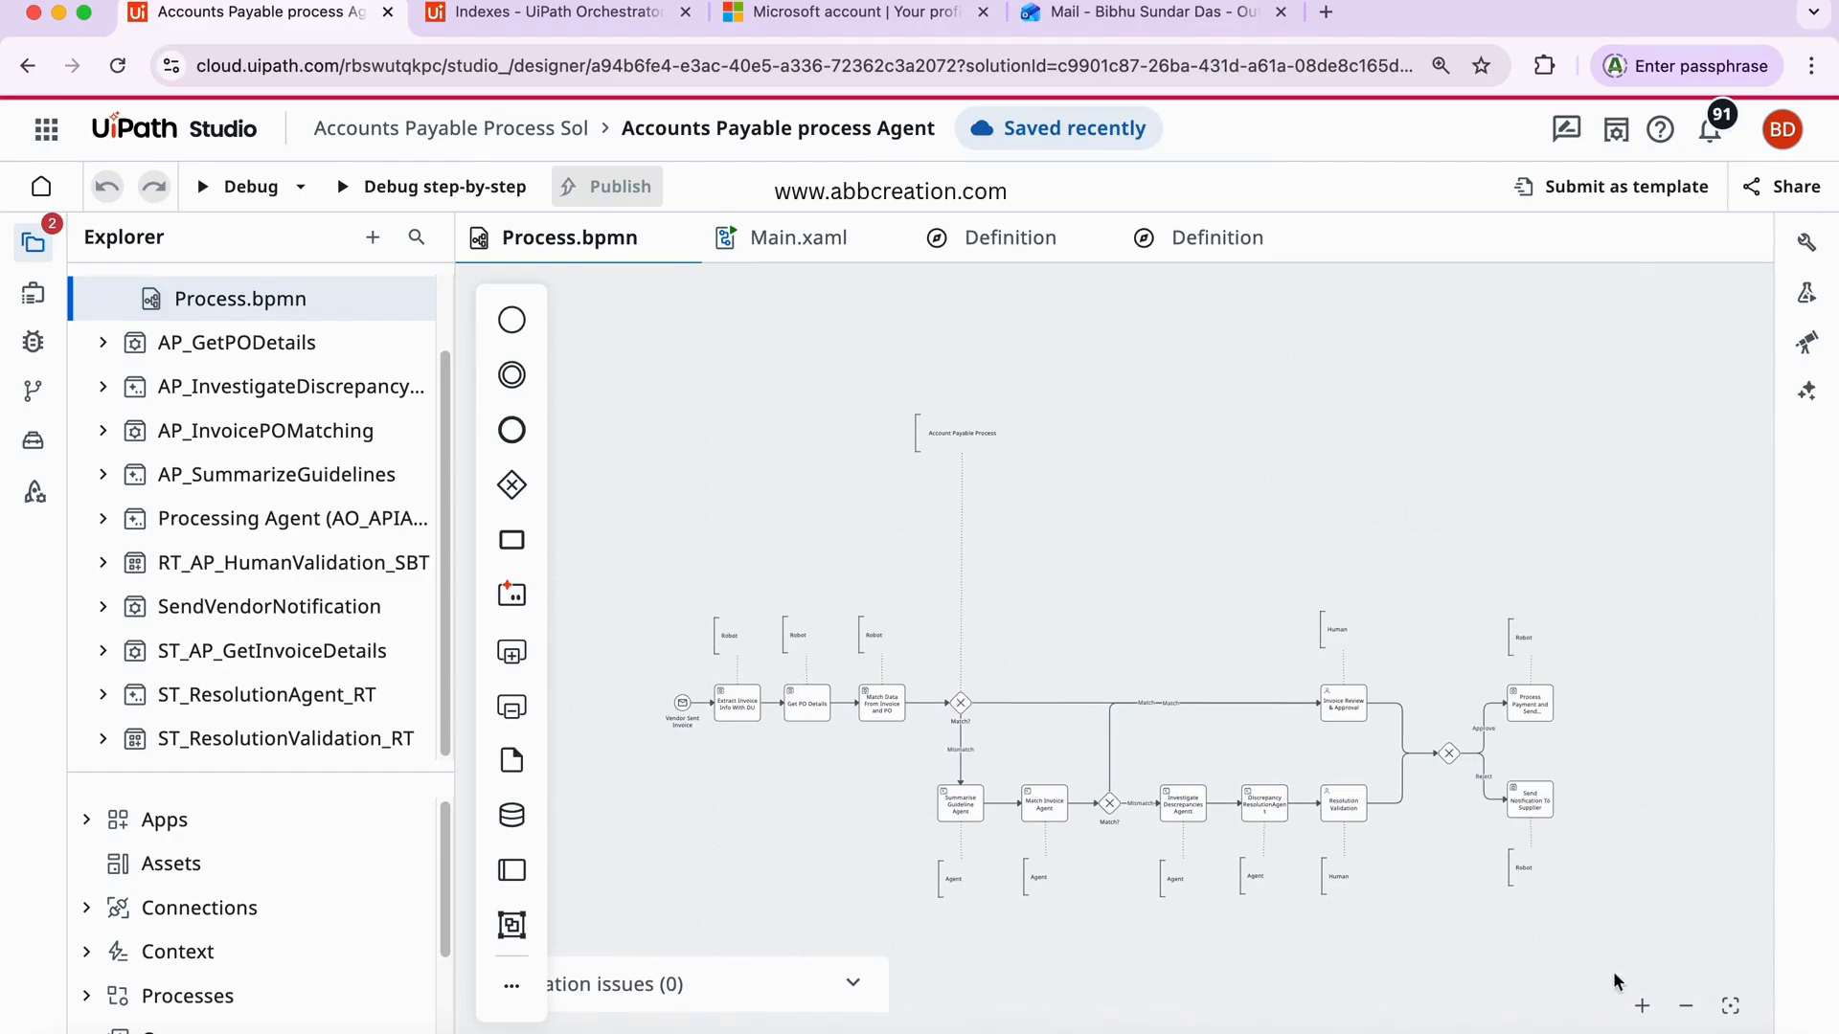
left_click(1642, 1006)
left_click(1642, 1006)
left_click(1641, 1006)
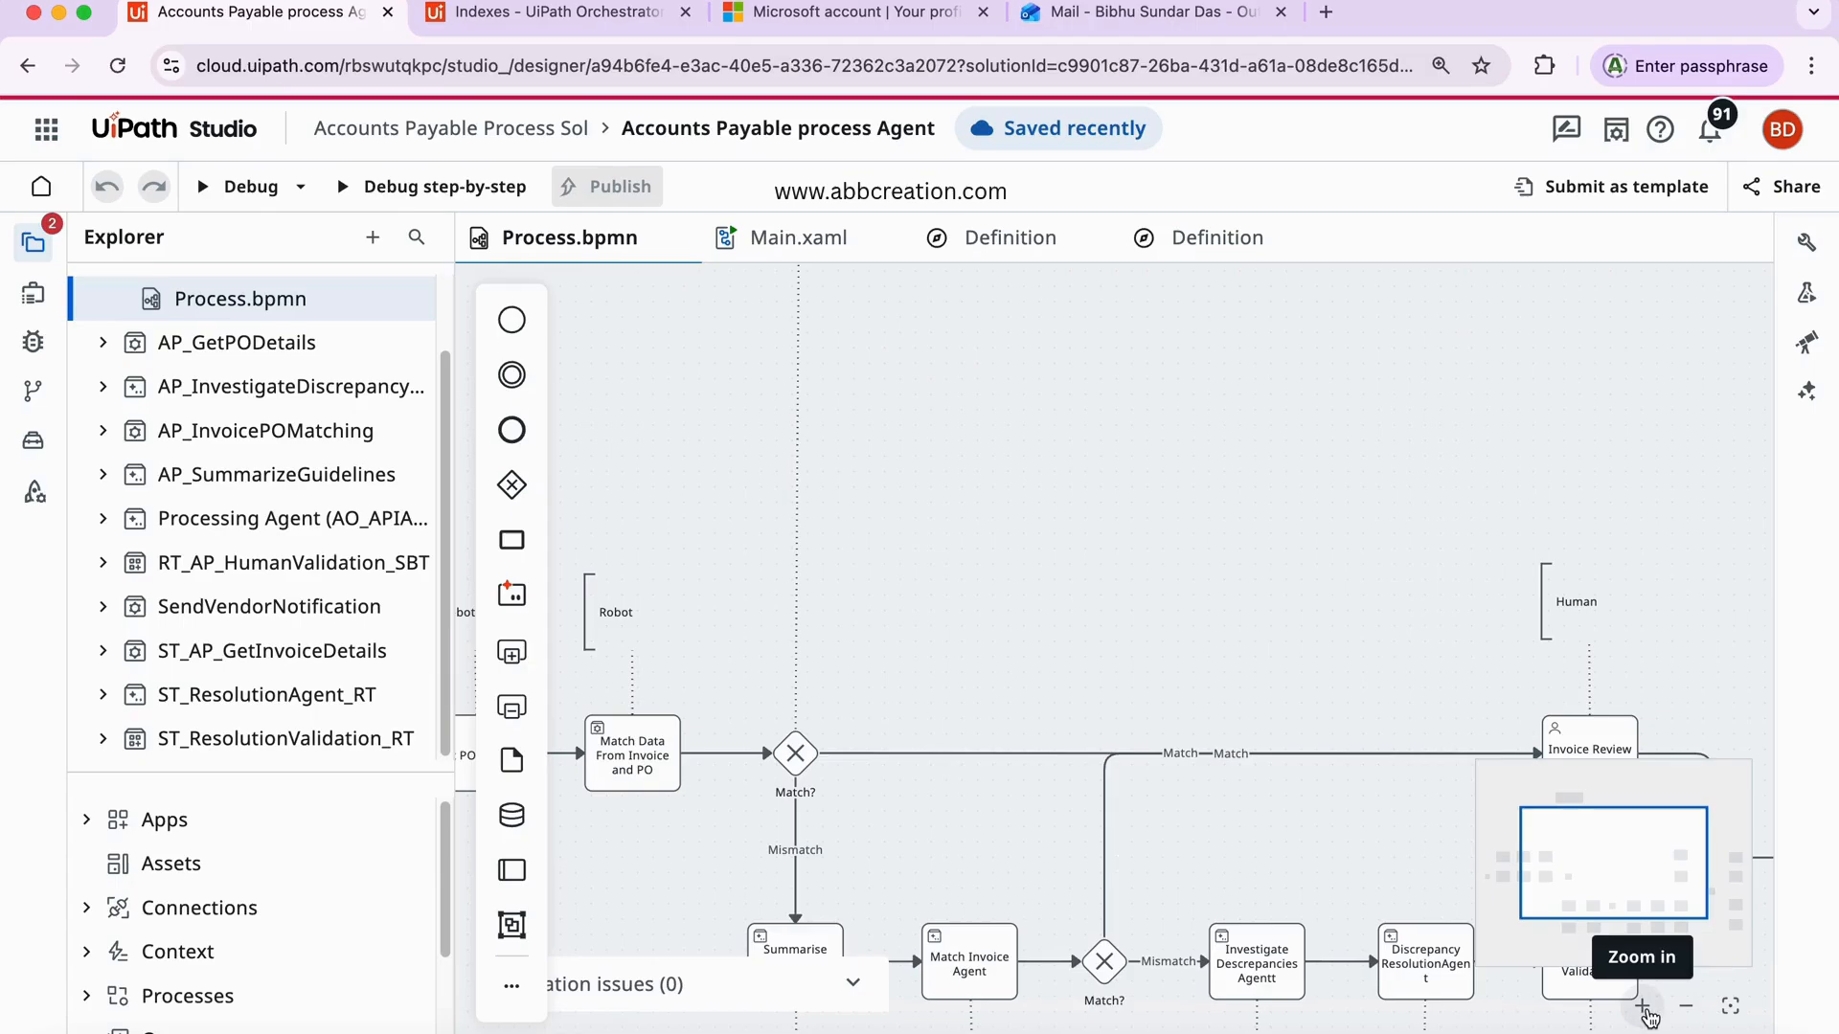
left_click(1685, 1006)
left_click(1686, 1005)
left_click(1686, 1005)
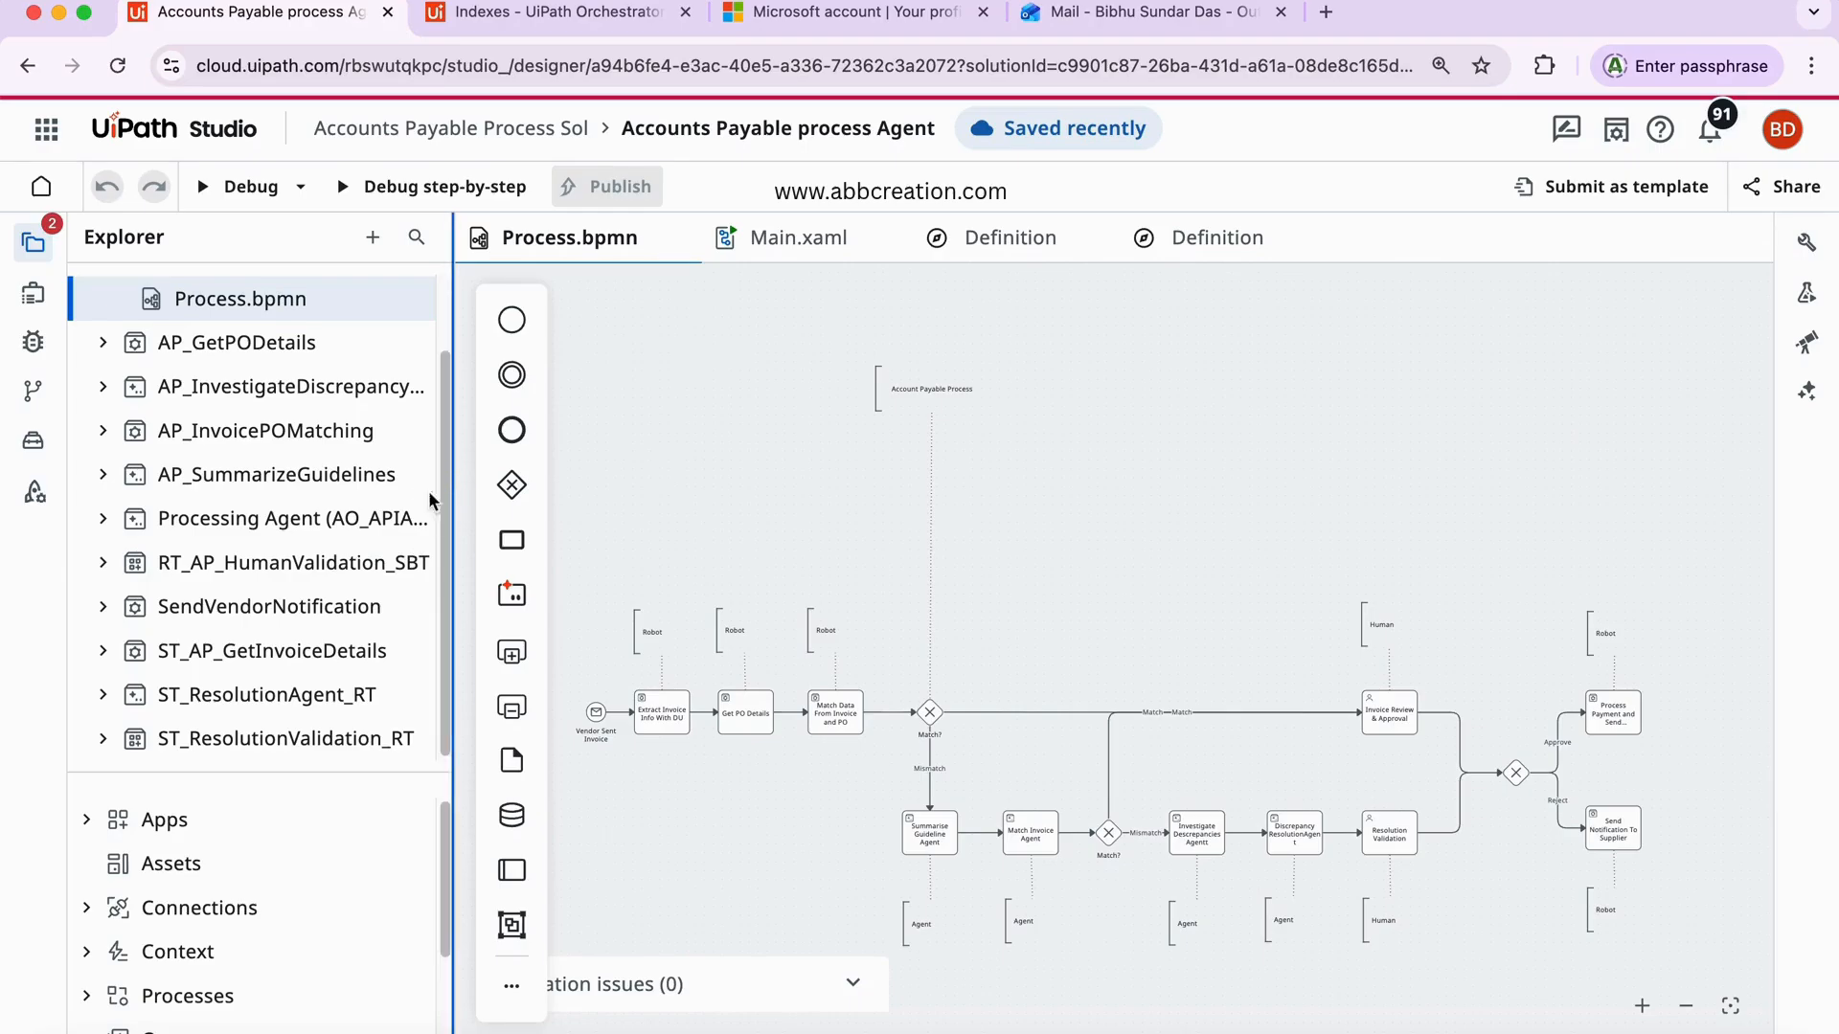
scroll(204, 441, "up", 2)
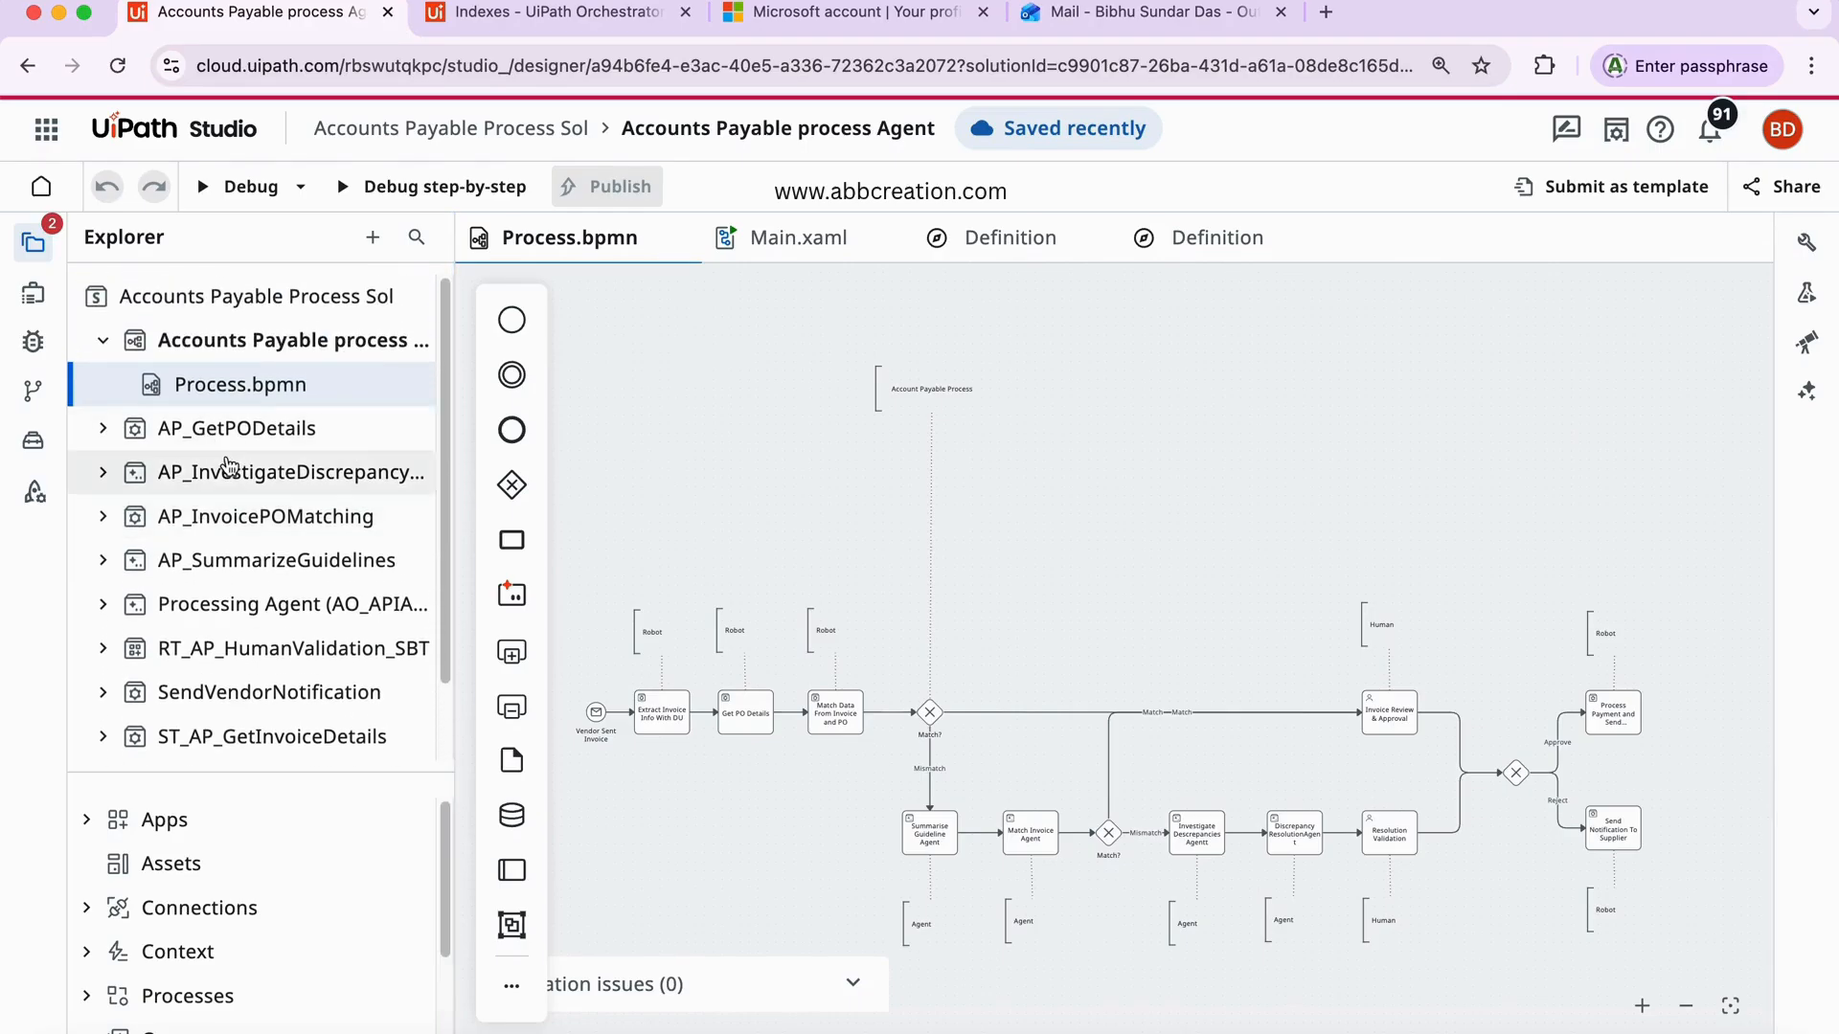
scroll(246, 527, "down", 2)
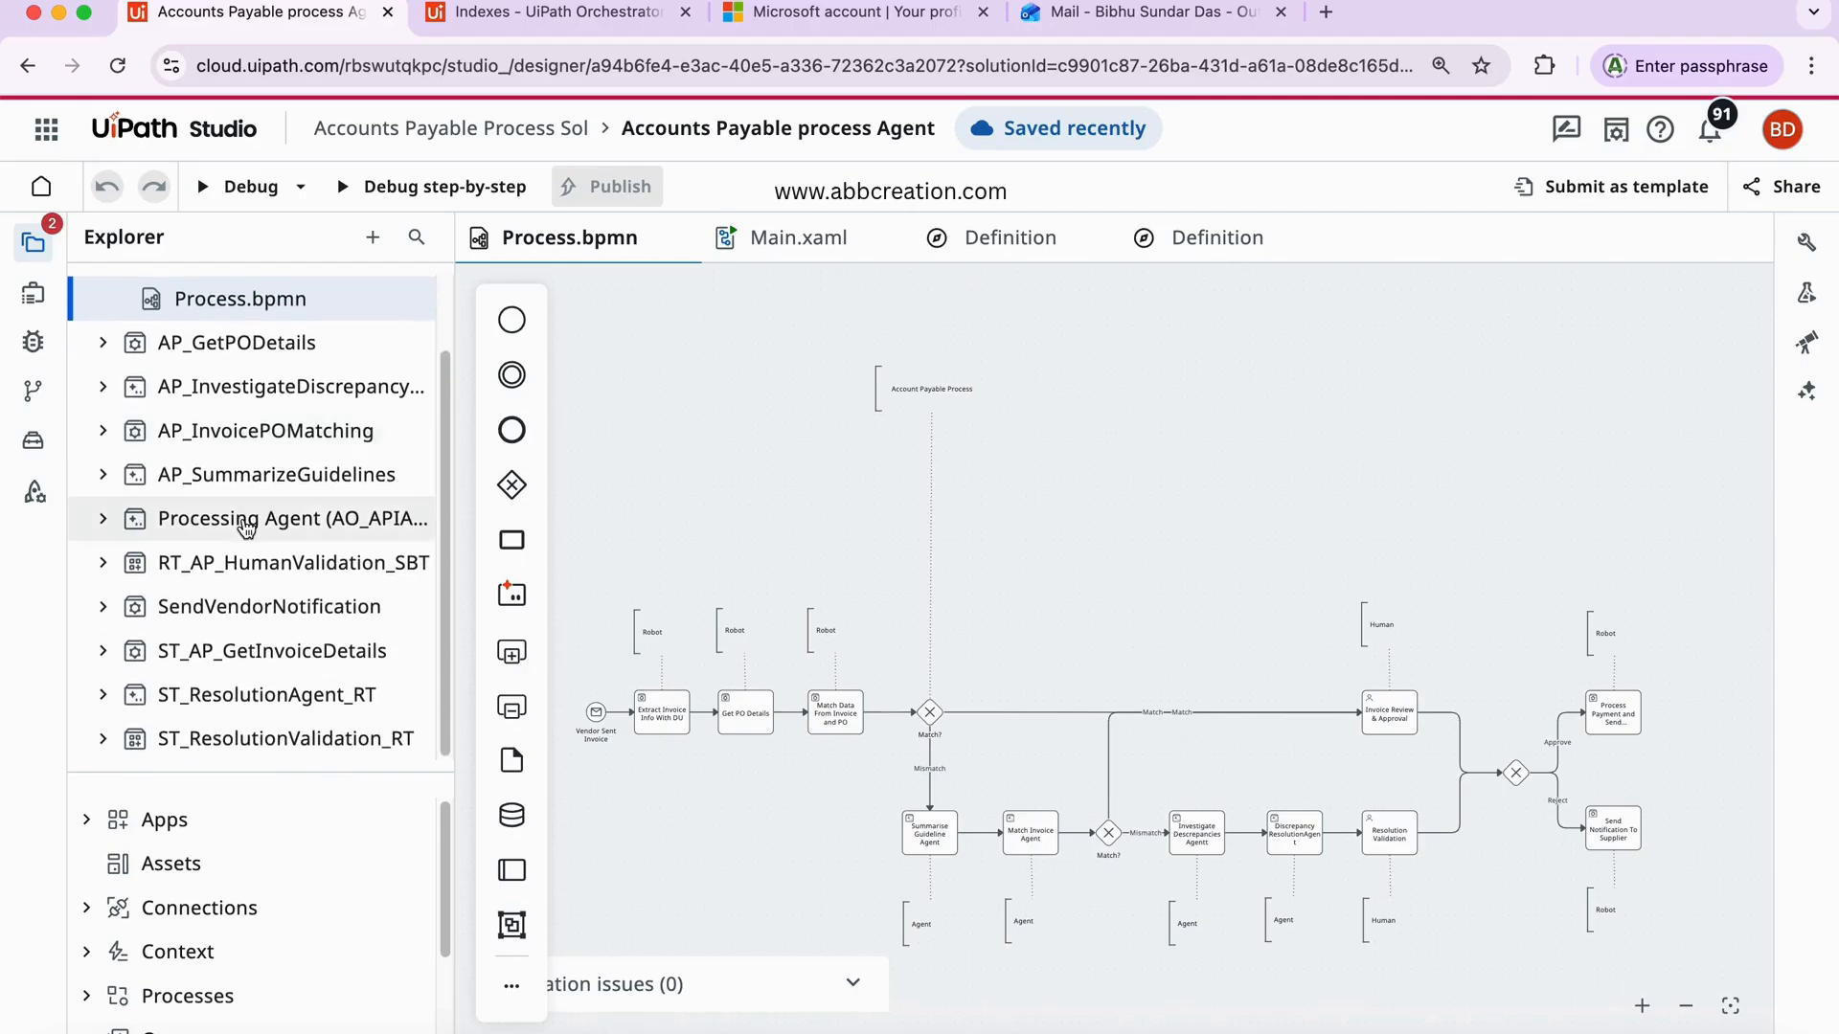
scroll(246, 527, "up", 2)
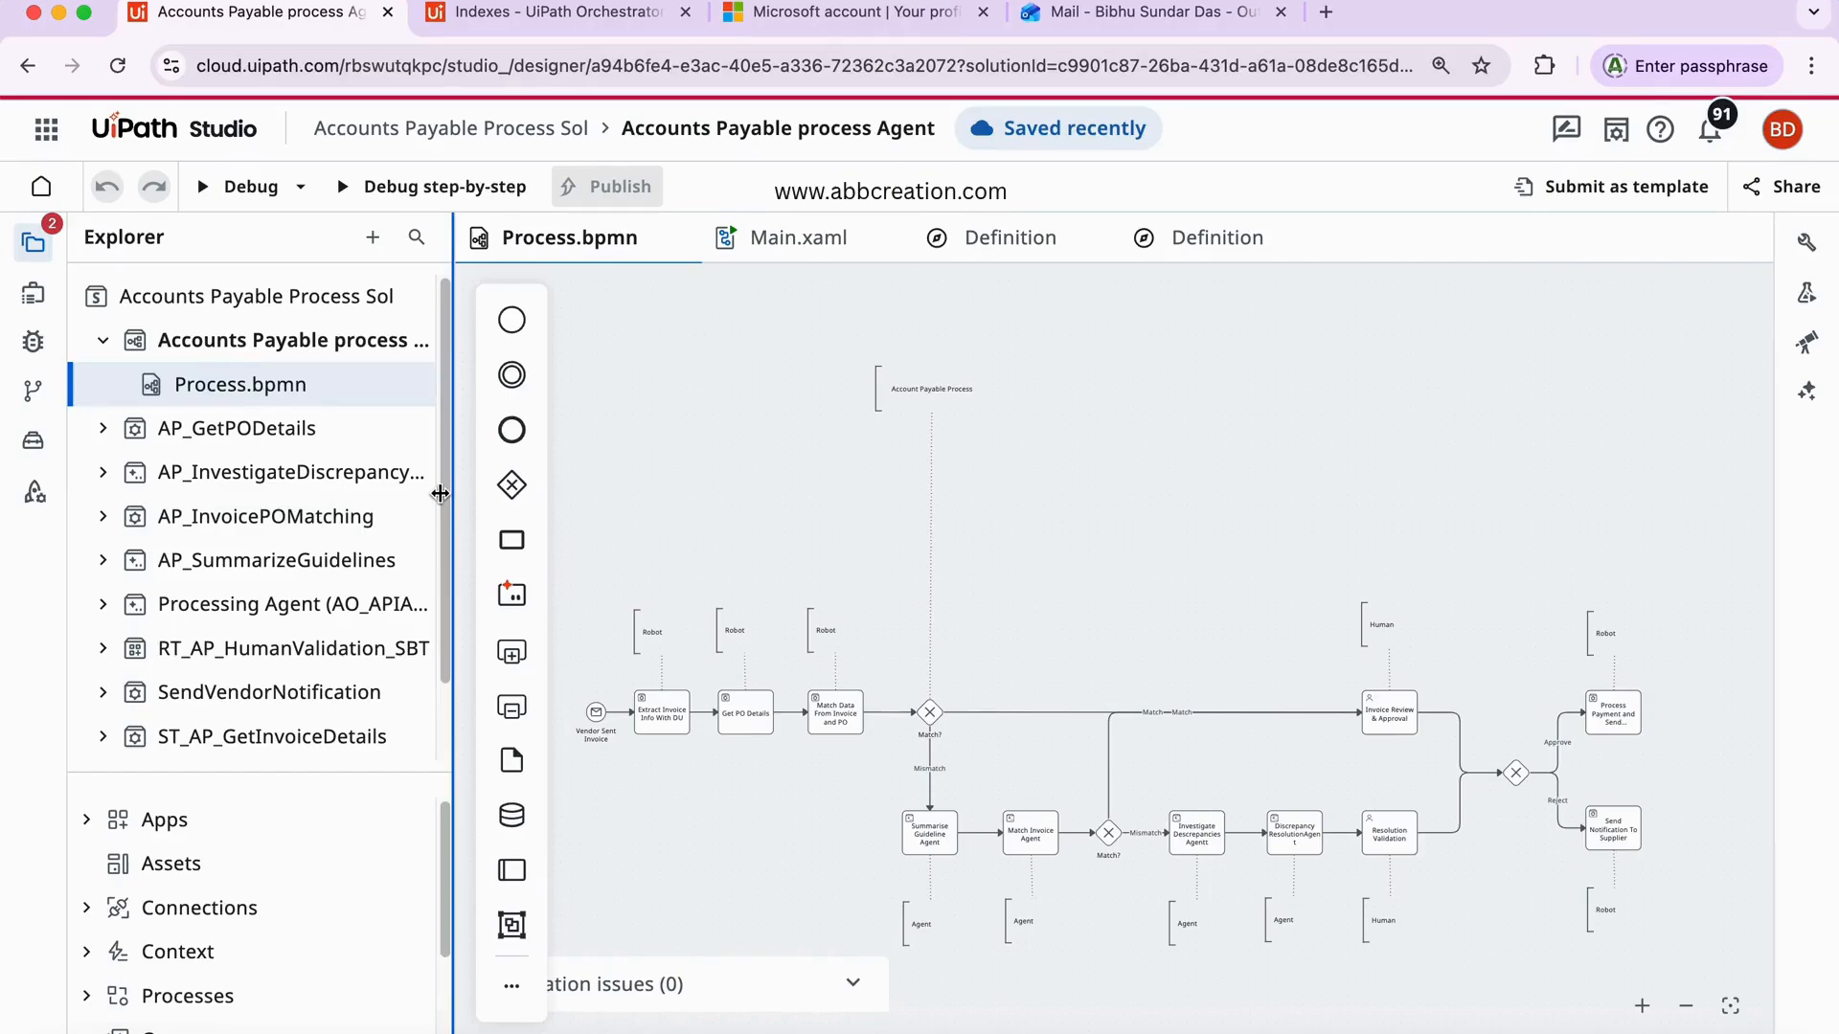
- Switch to Finder and look through the Accounts Payable project files, including the Storage bucket and Sample Files folders
left_click(62, 1033)
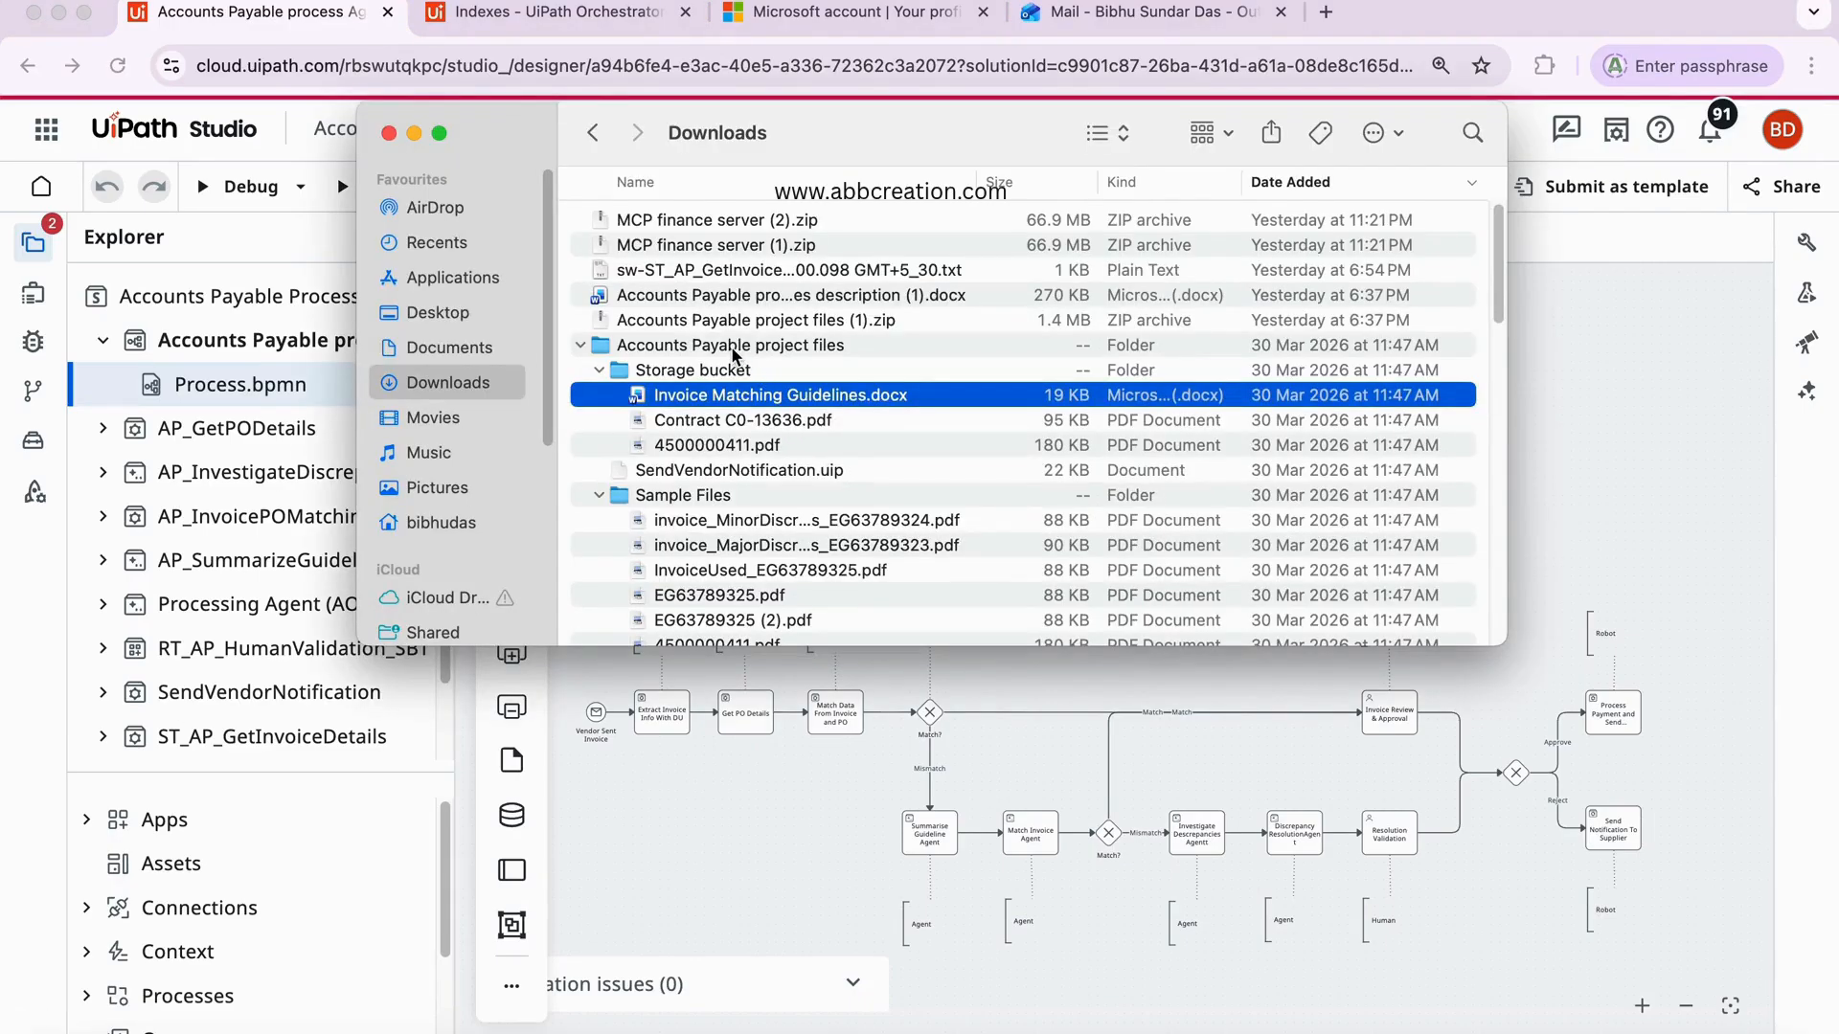
left_click(784, 425)
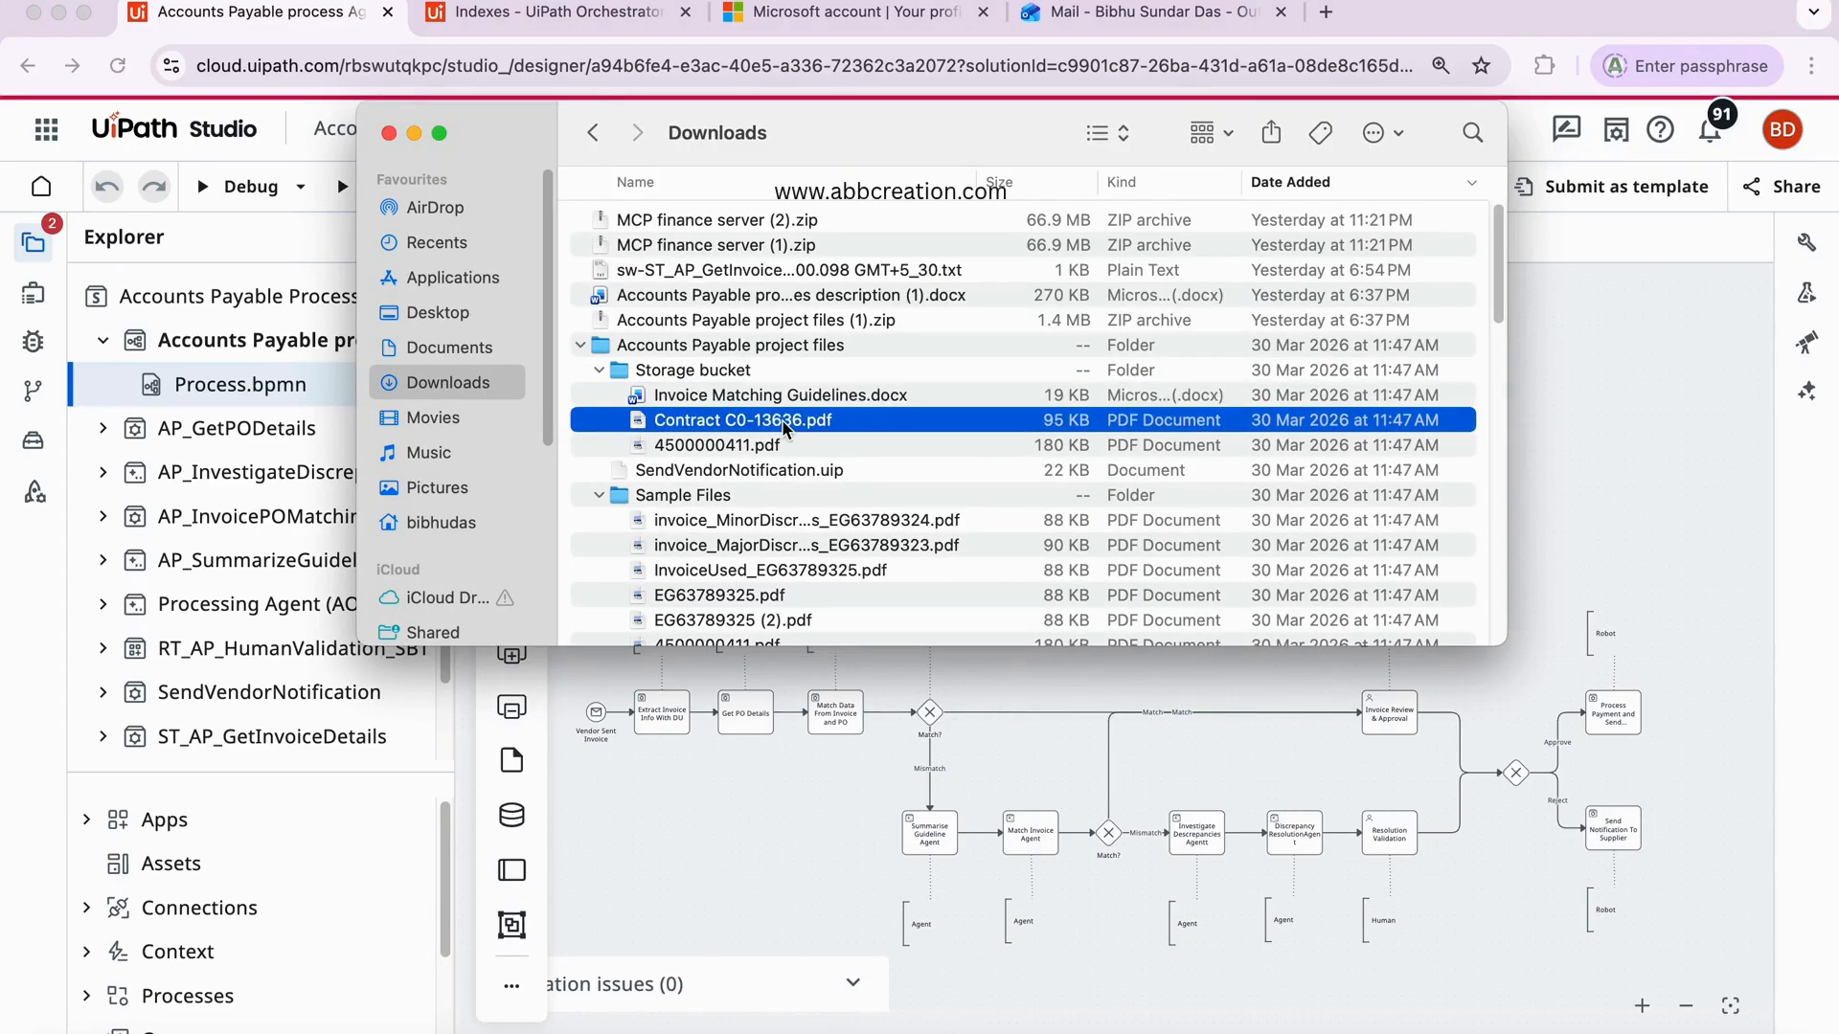
left_click(739, 448)
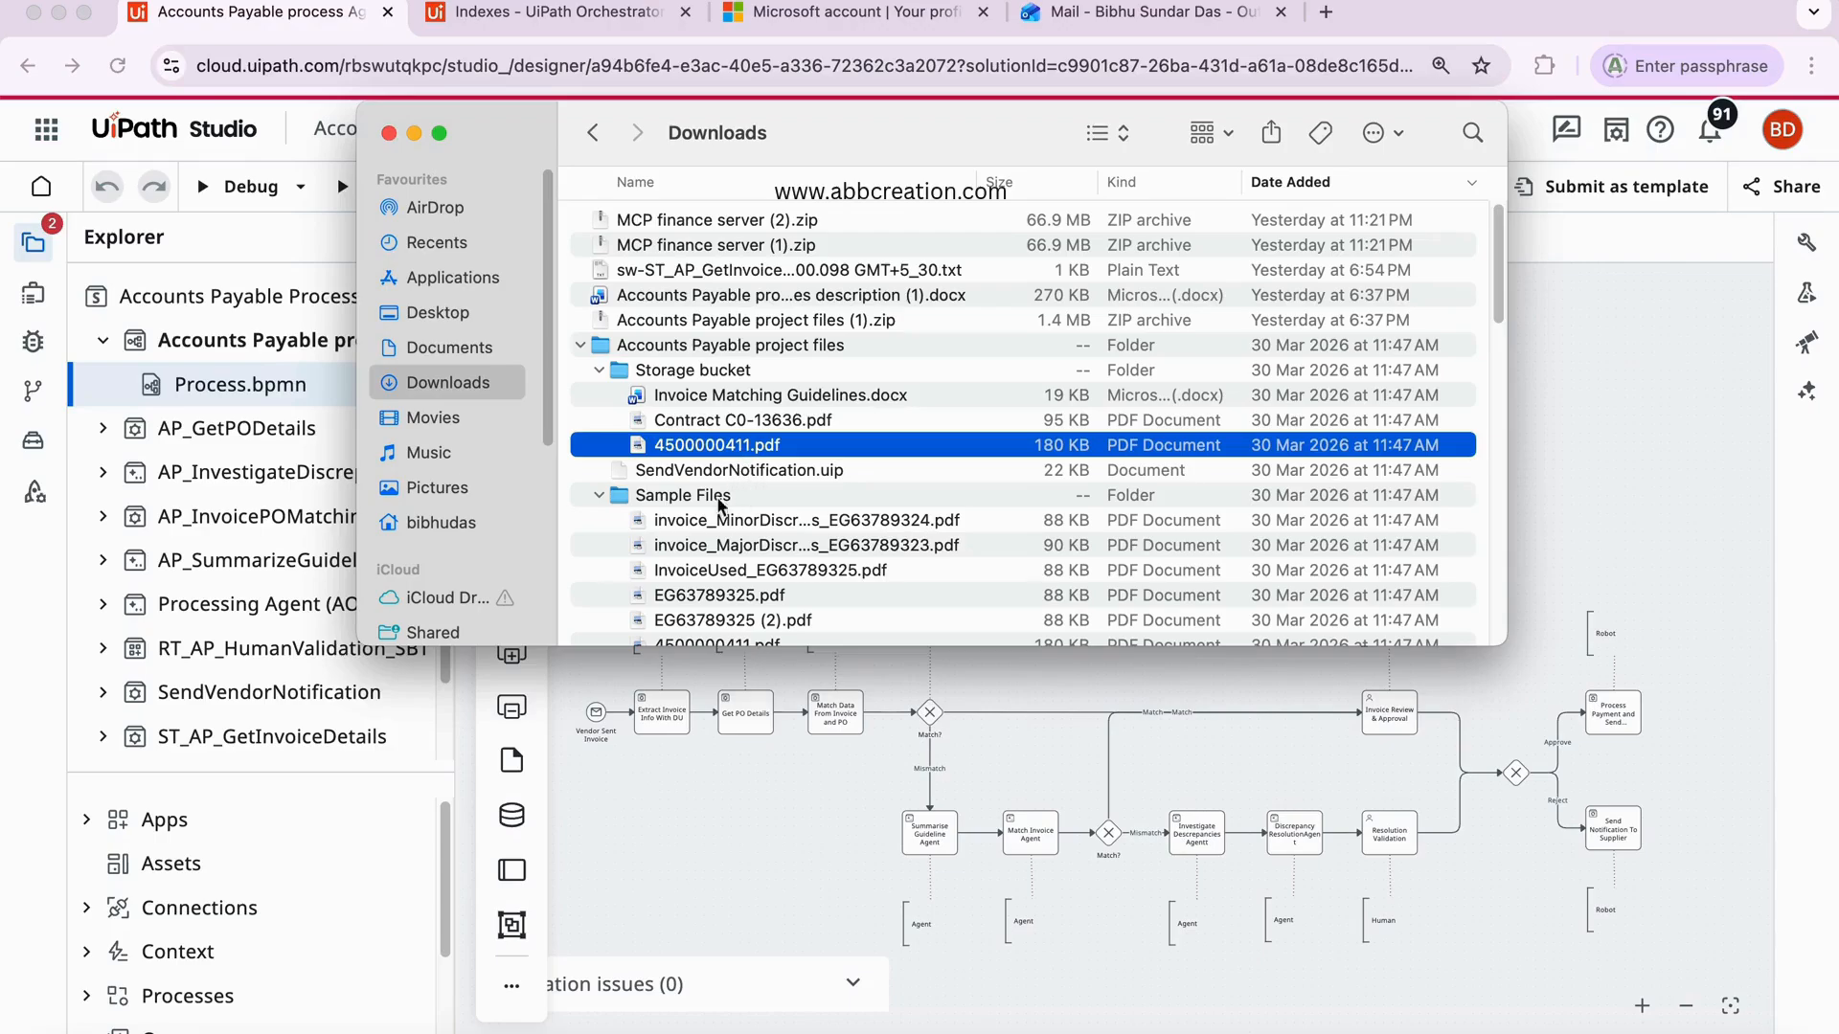
scroll(870, 544, "down", 2)
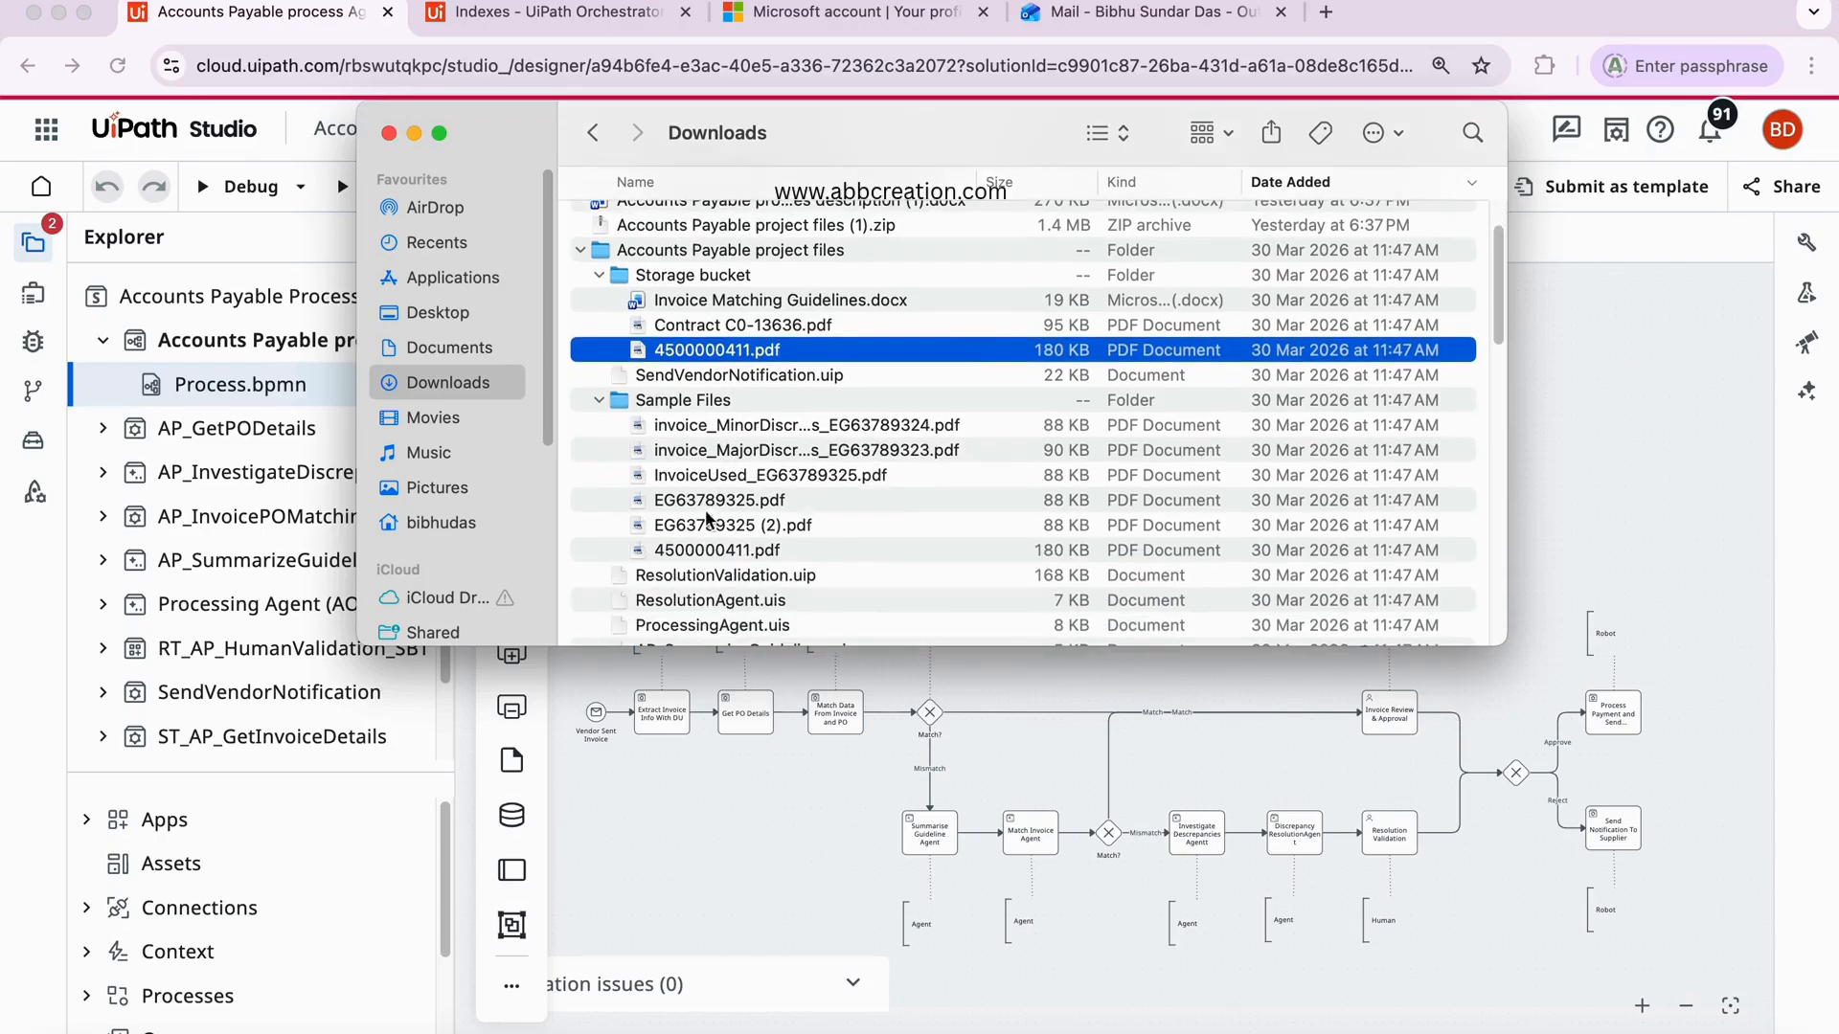
scroll(739, 450, "down", 2)
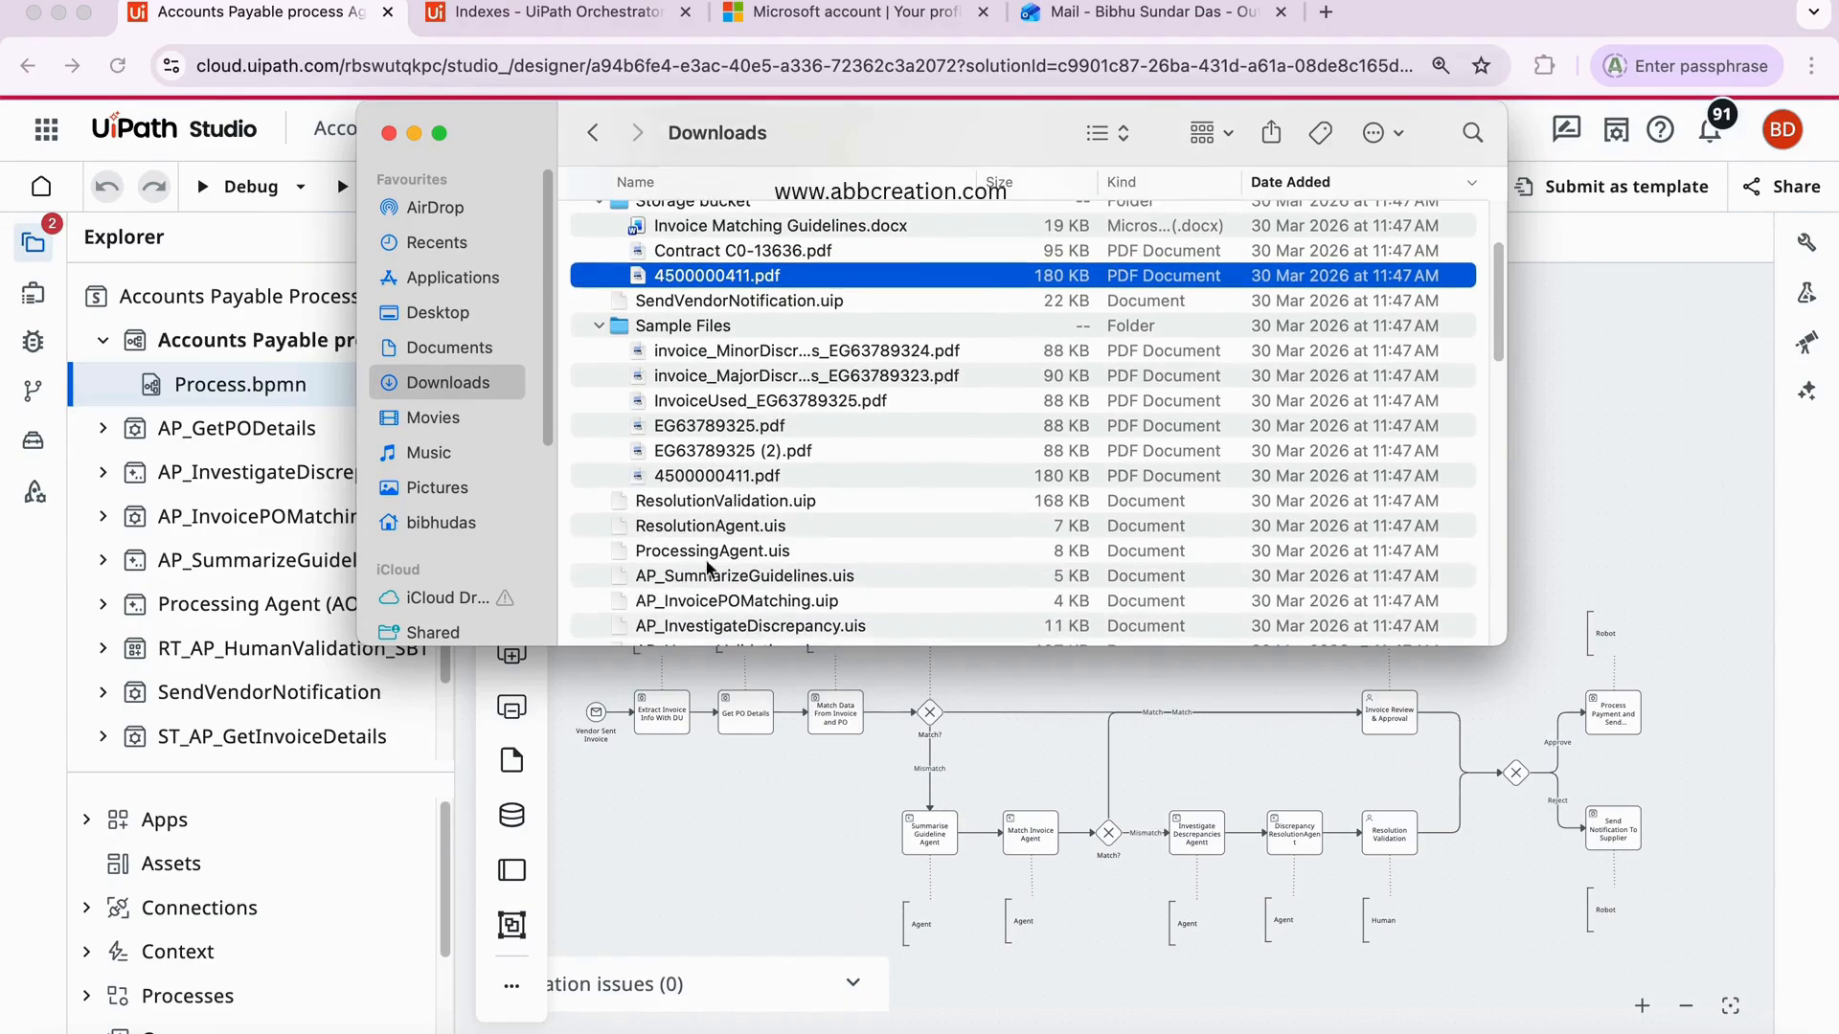
- Look through the Accounts Payable project files in Finder, collapse their folder, and switch back to UiPath Studio
scroll(764, 604, "down", 3)
scroll(732, 518, "up", 10)
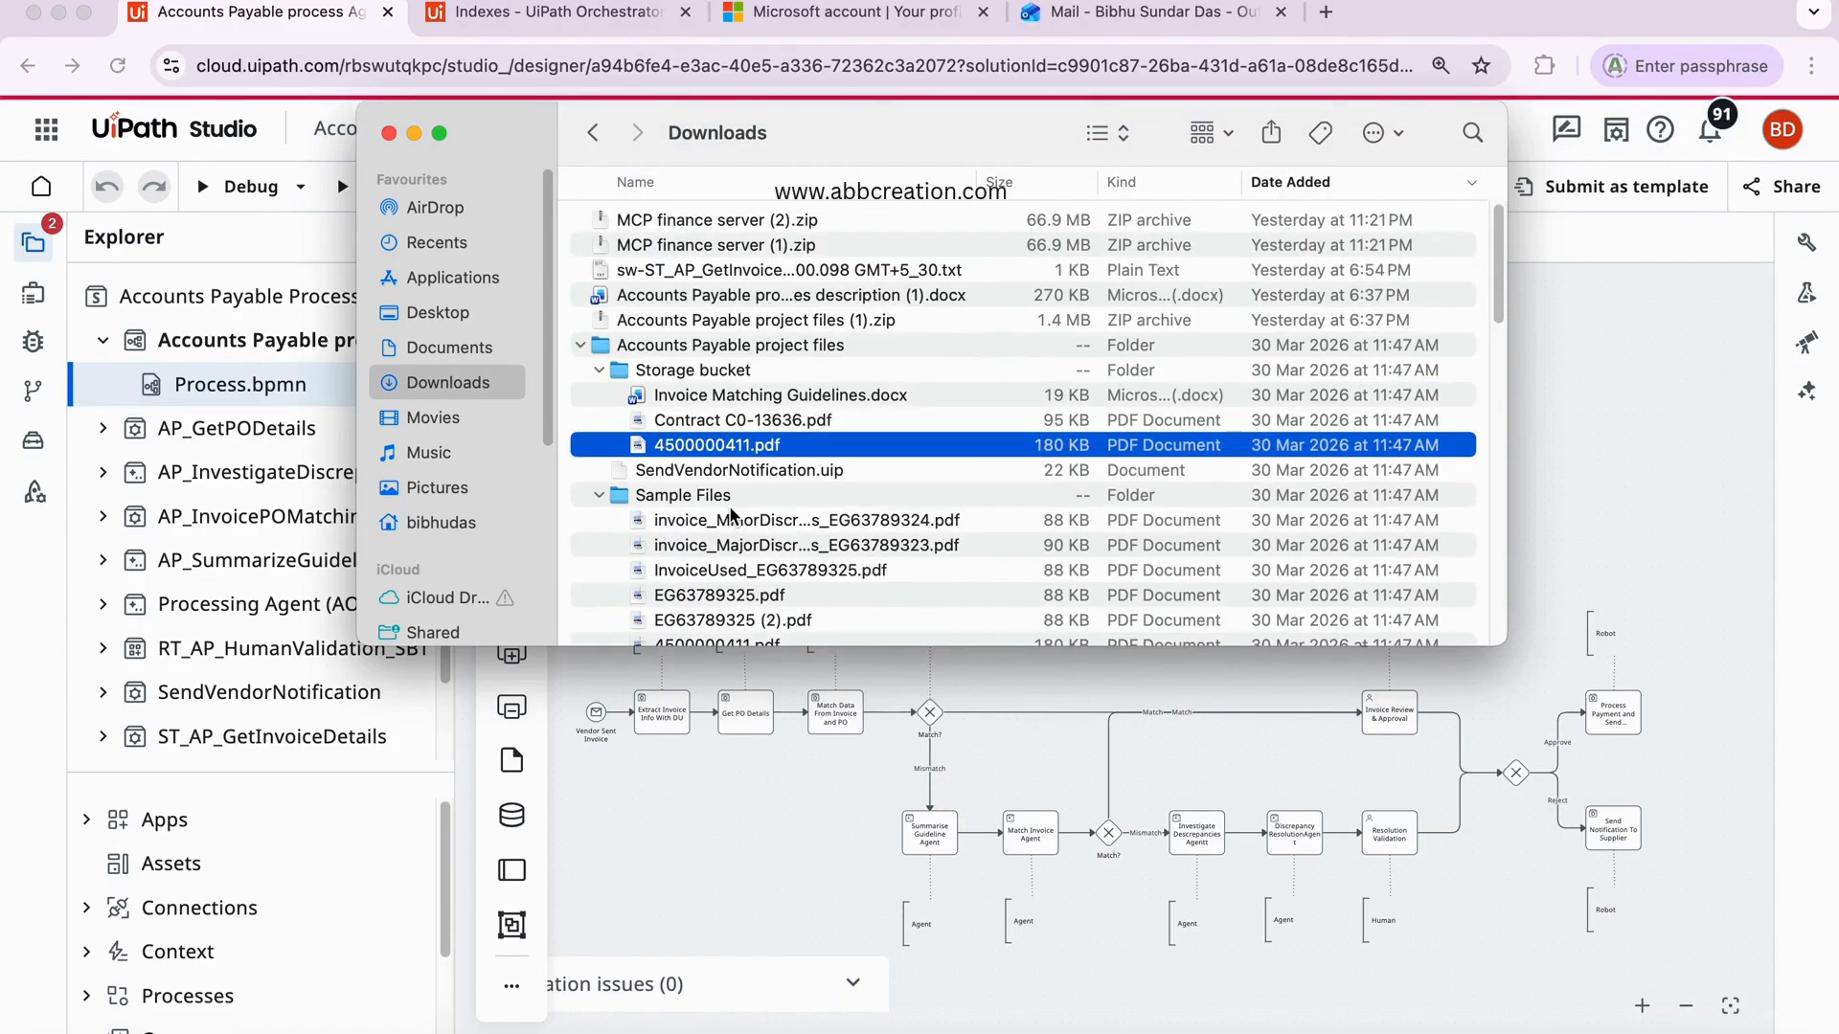
left_click(579, 346)
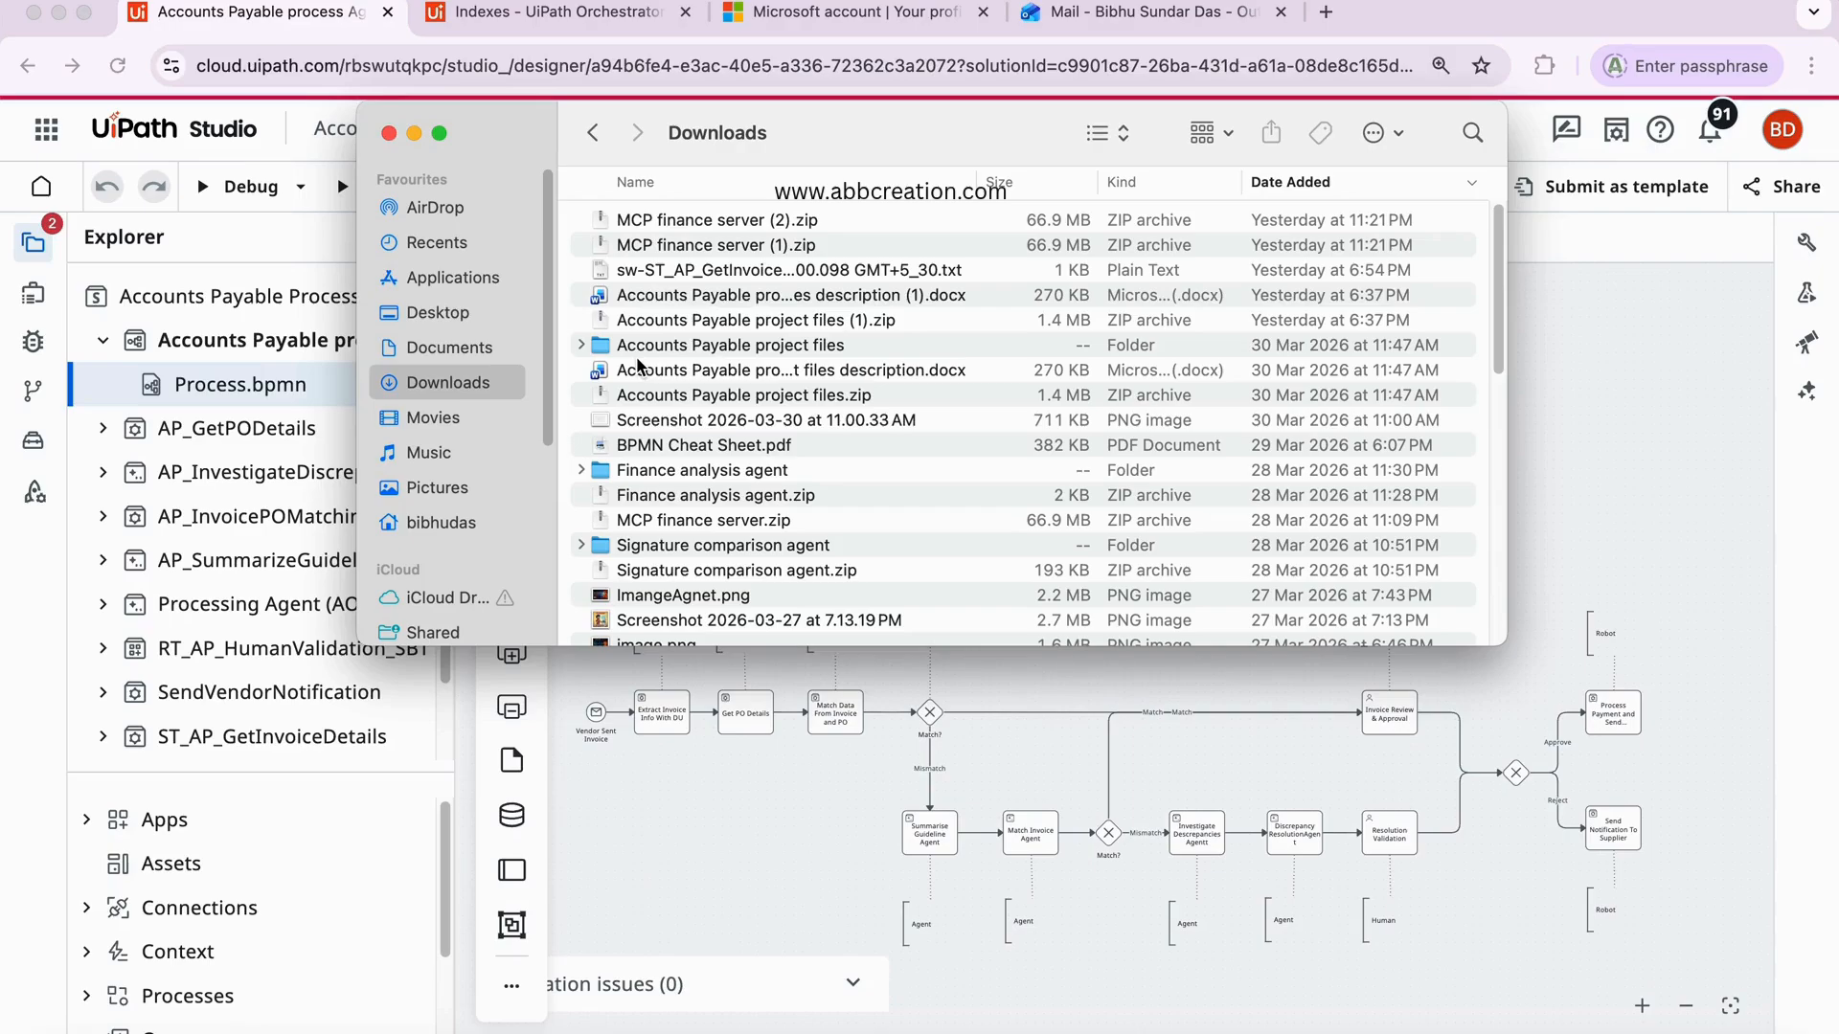
key("Escape")
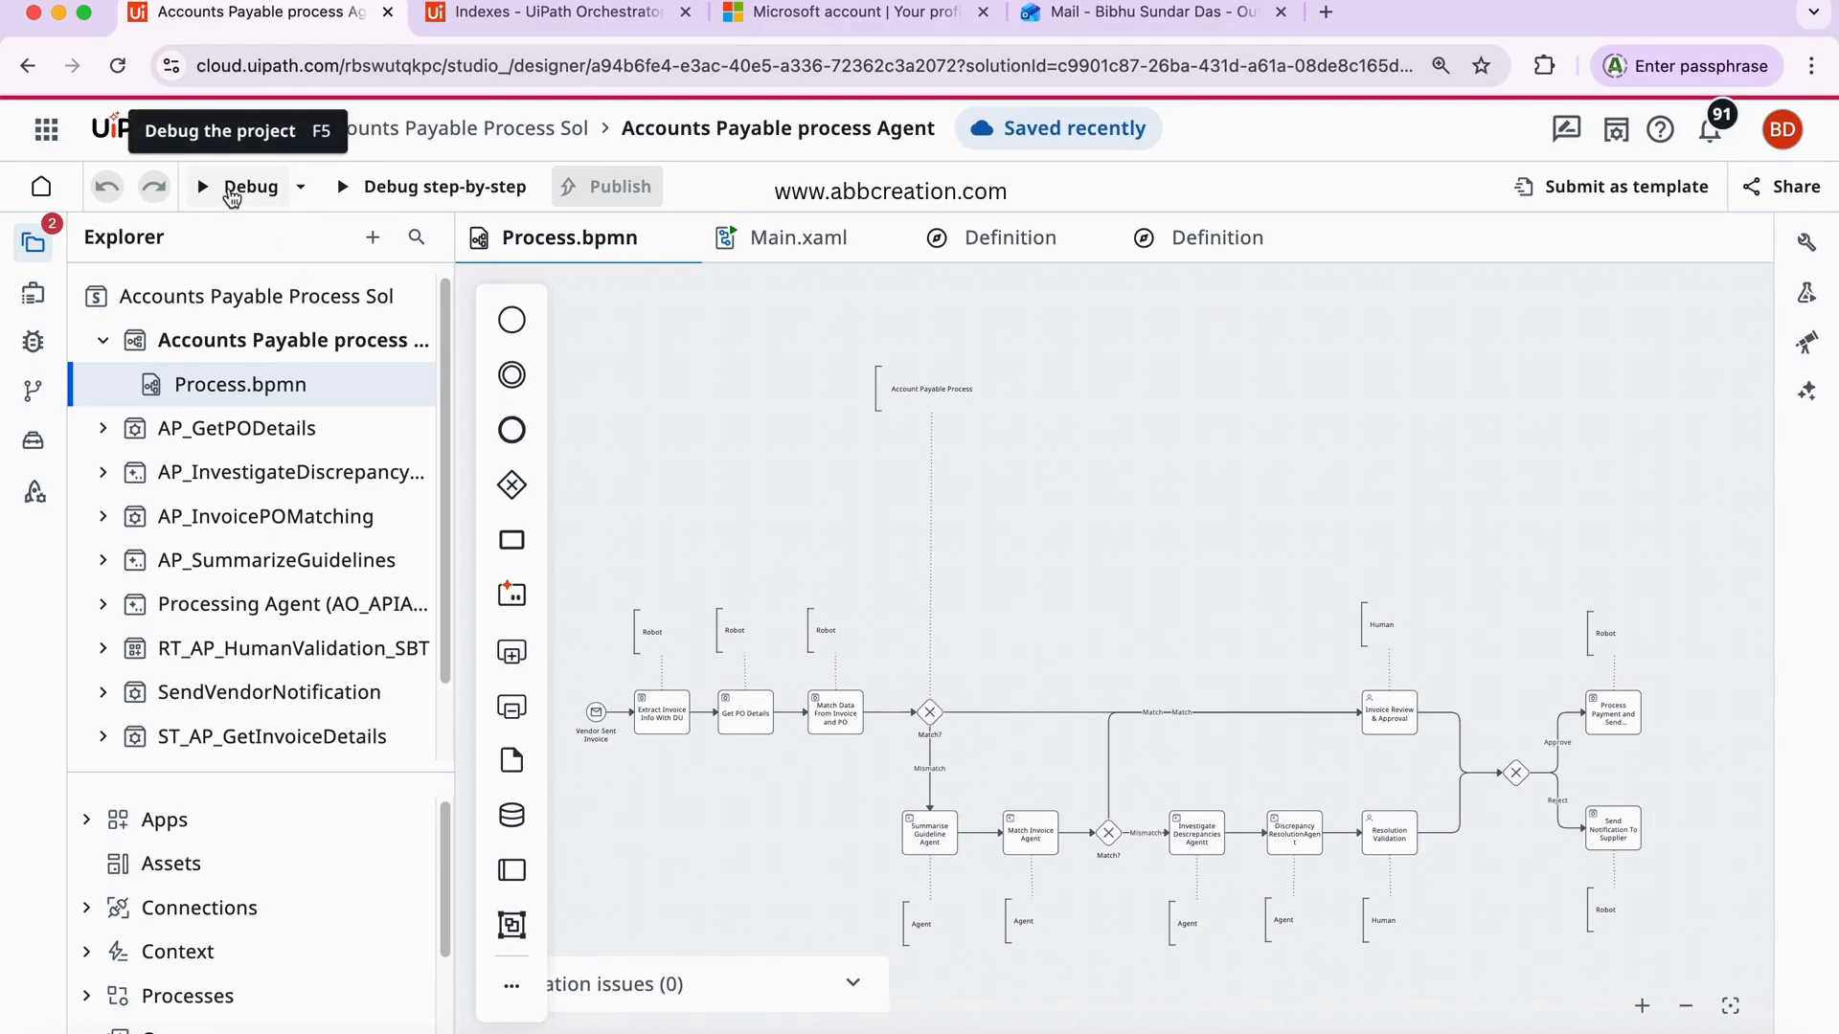
- Start debugging the Accounts Payable process Agent with the preset solution resources, and hide the run output
left_click(231, 195)
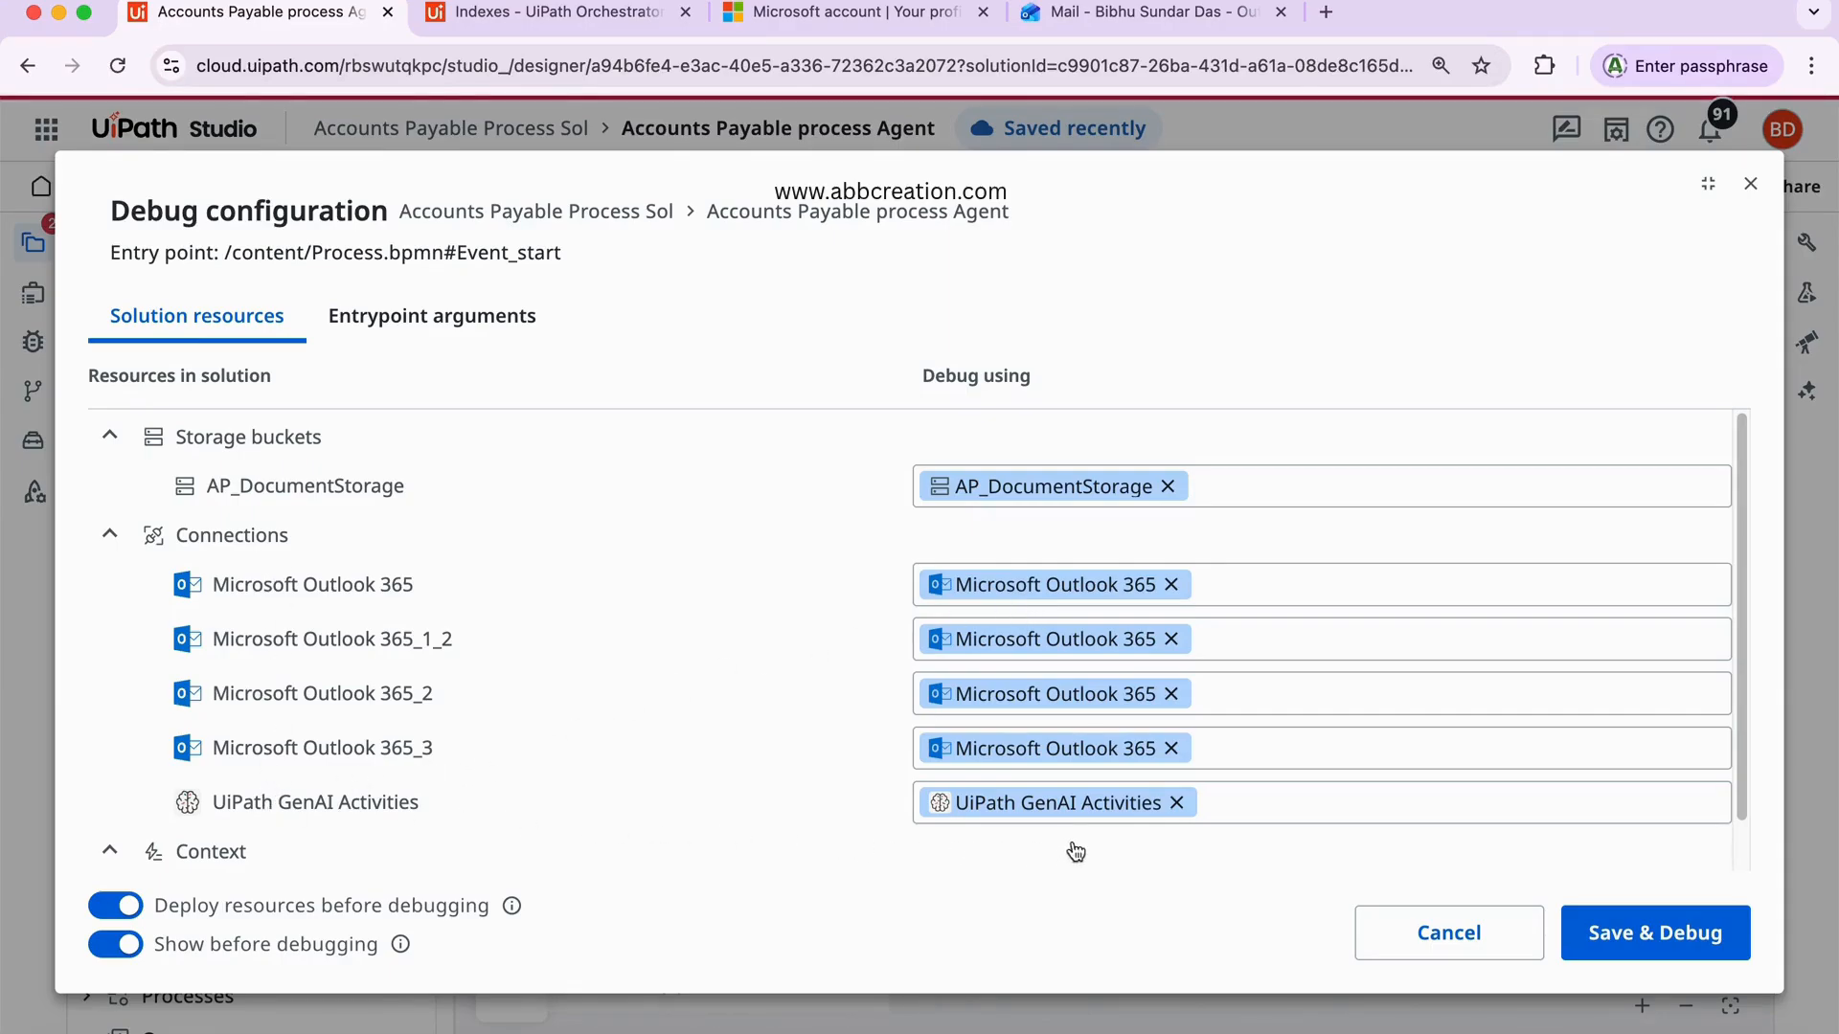
left_click(1655, 945)
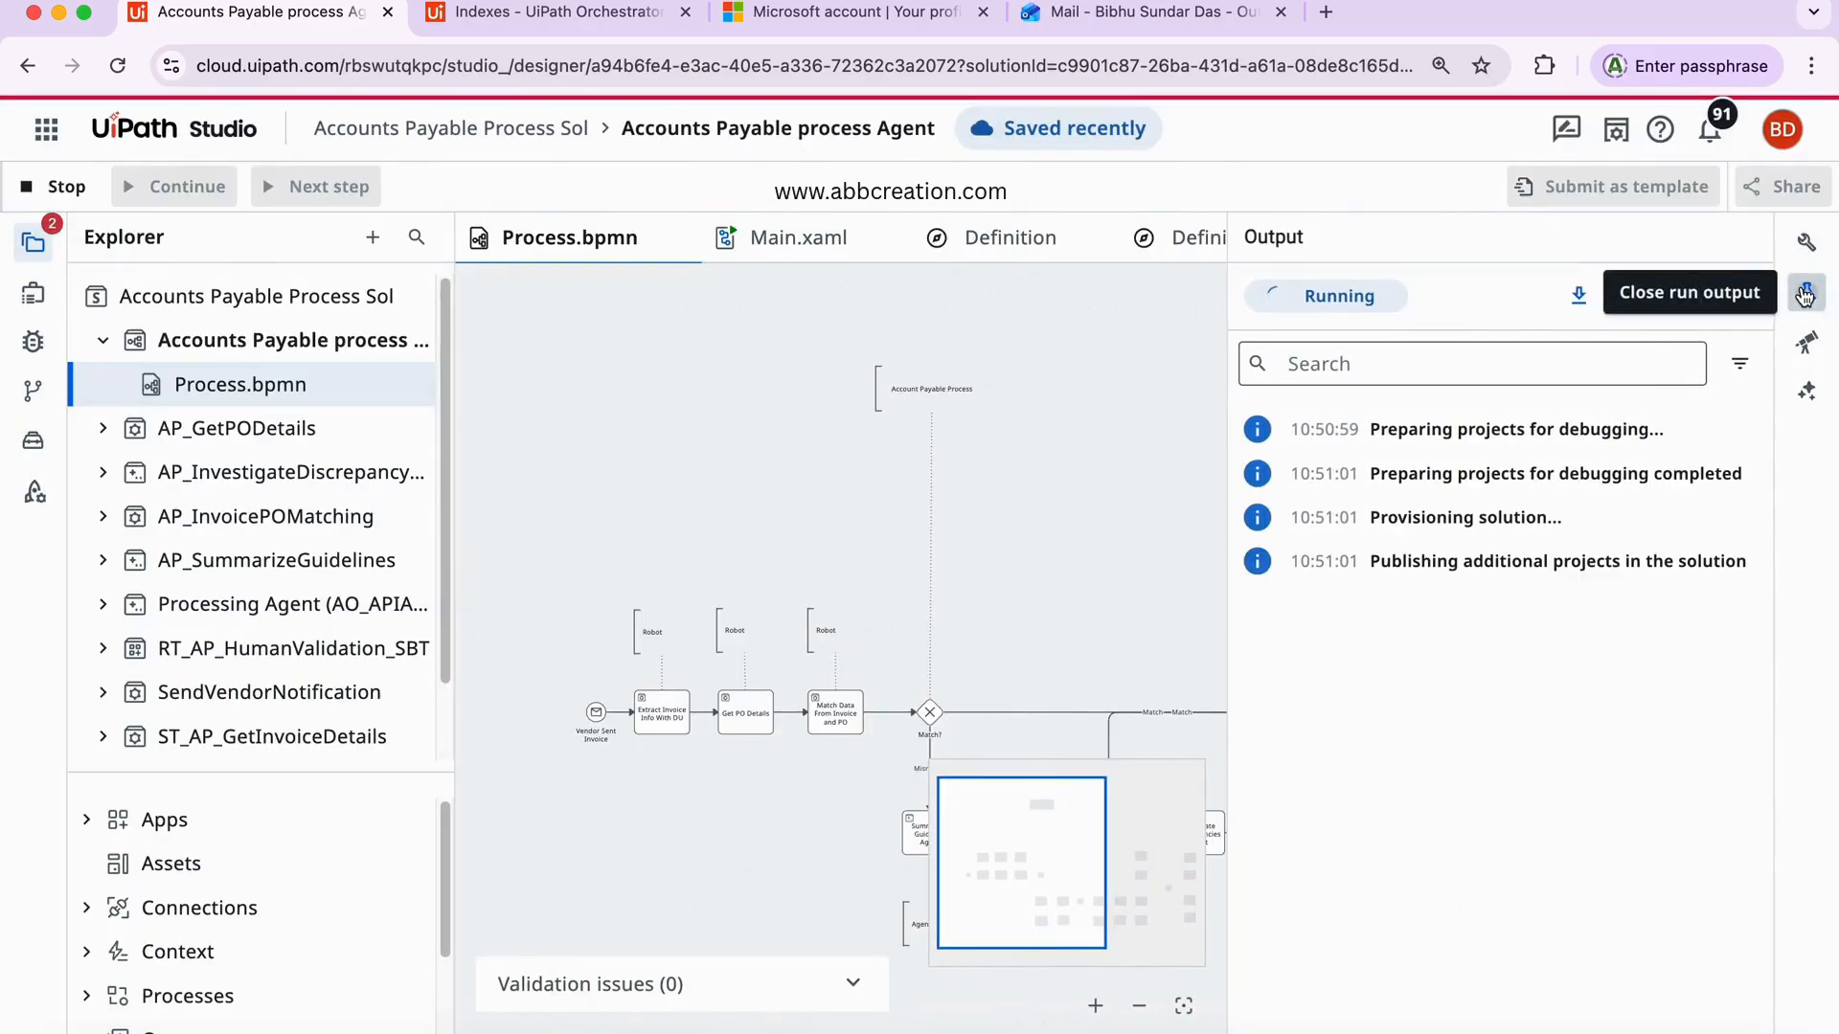
left_click(1800, 290)
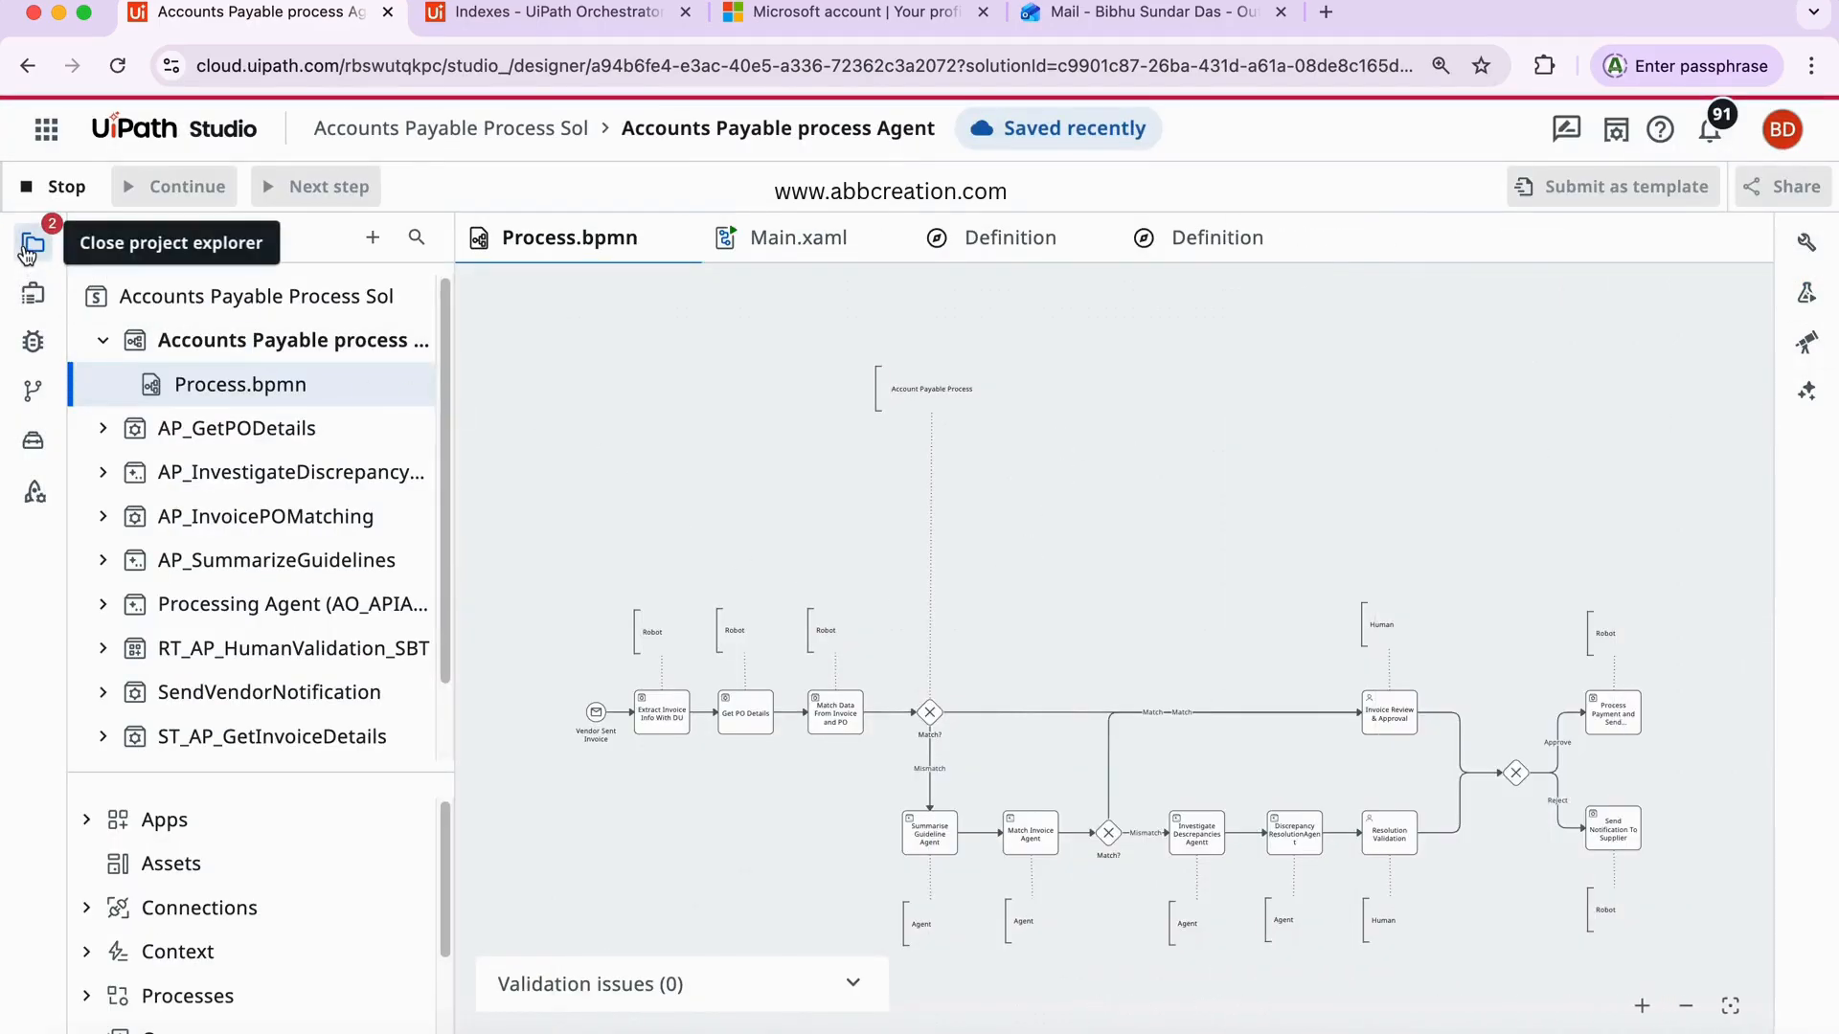
- Hide the project explorer and close Main.xaml and both Definition files, keeping only Process.bpmn open
left_click(32, 241)
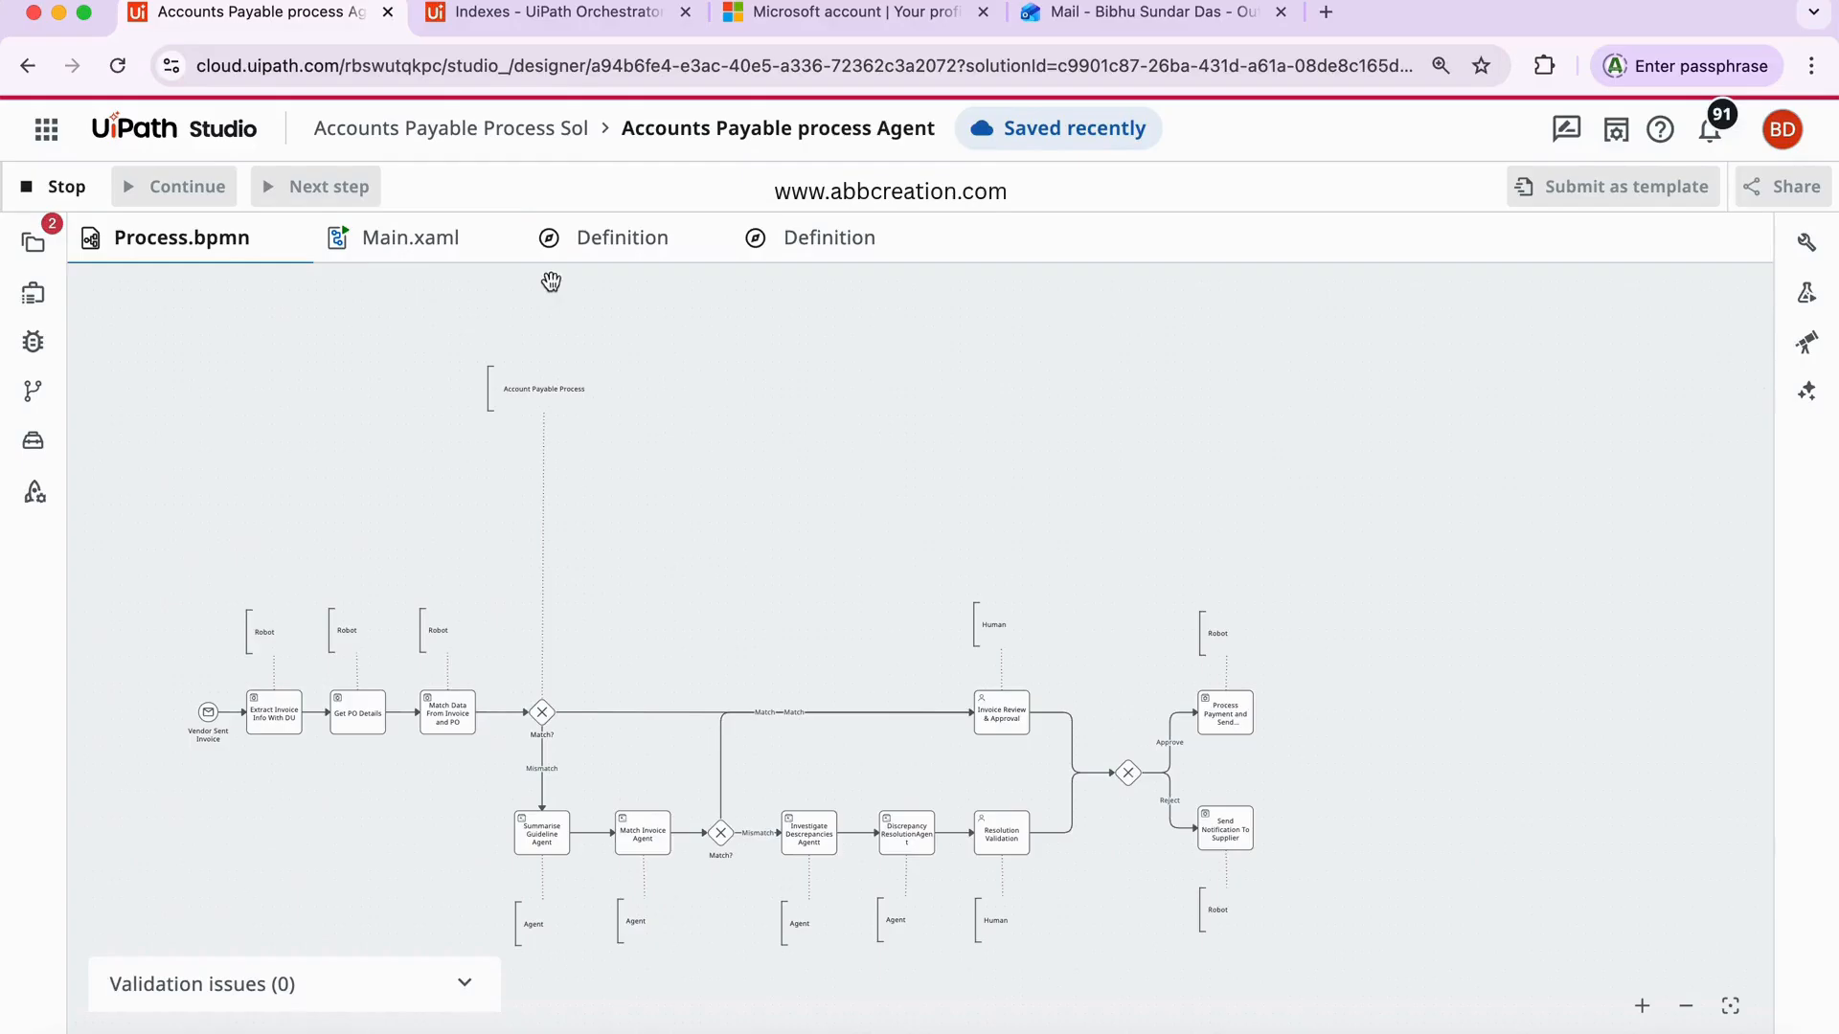
left_click(491, 238)
left_click(489, 239)
left_click(490, 239)
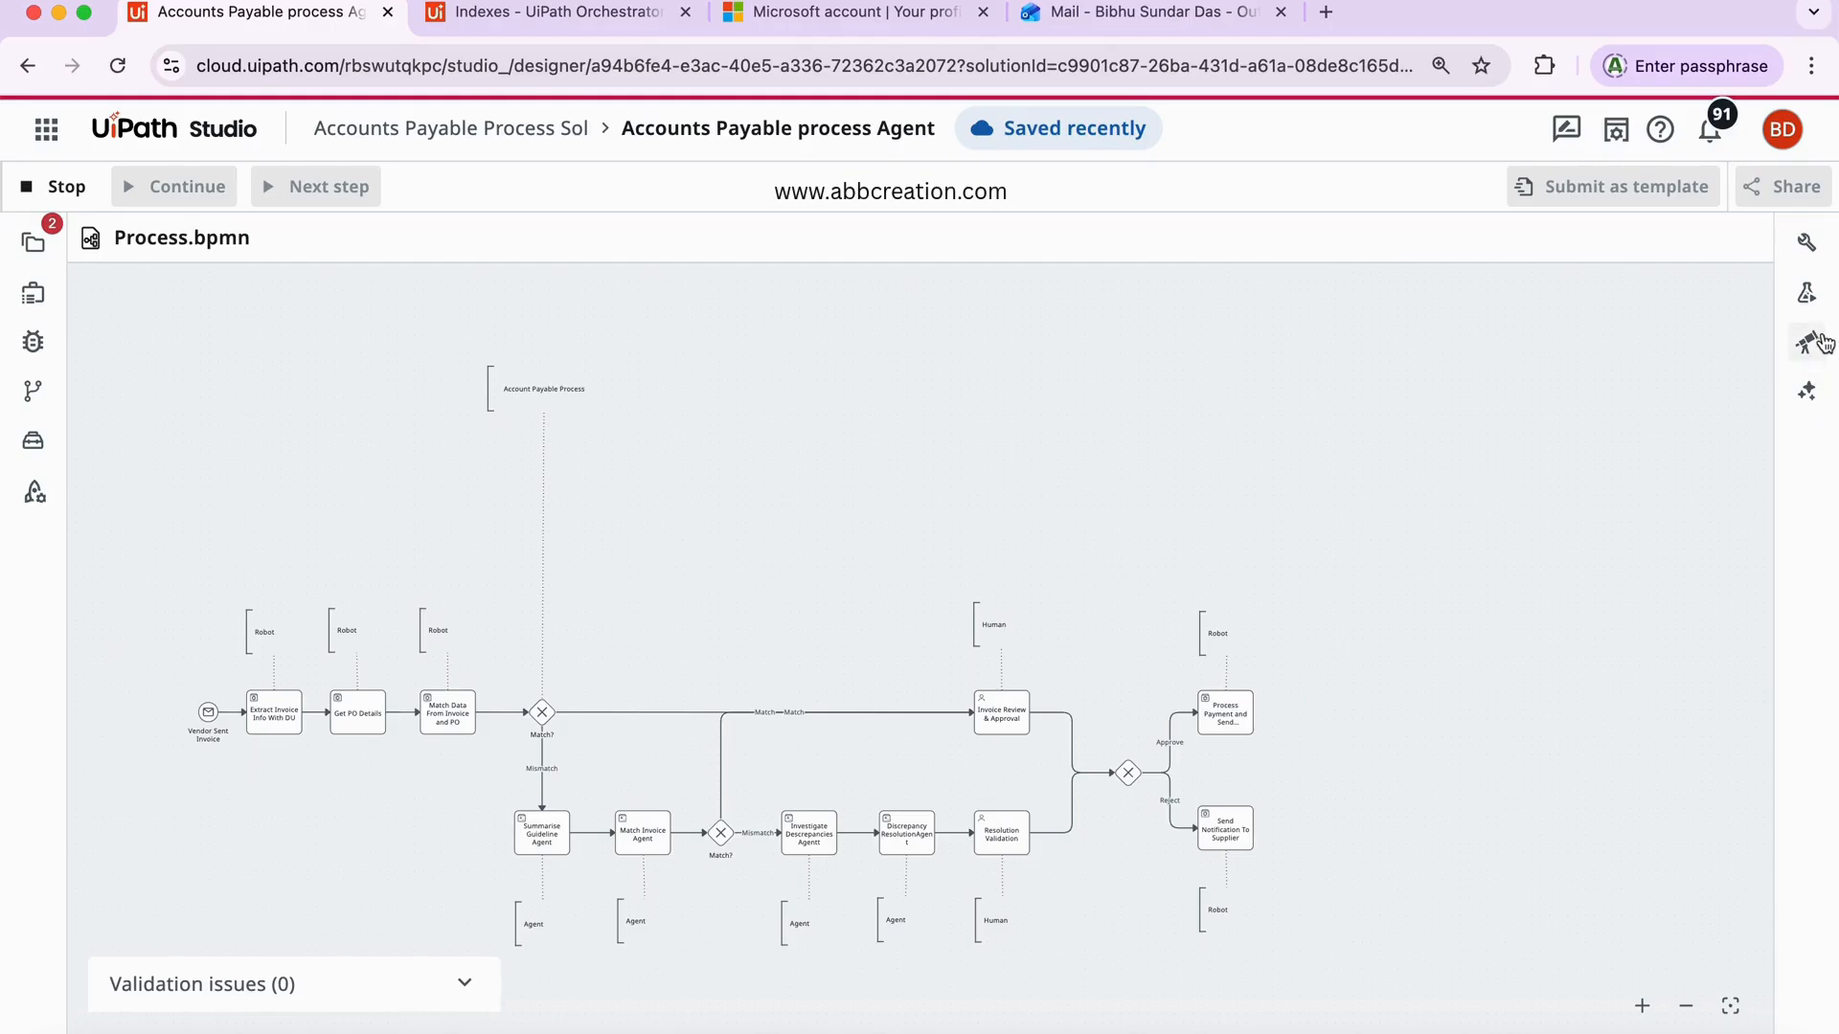
- Show the run output and narrow it to give the process diagram and execution details more width
left_click(1806, 294)
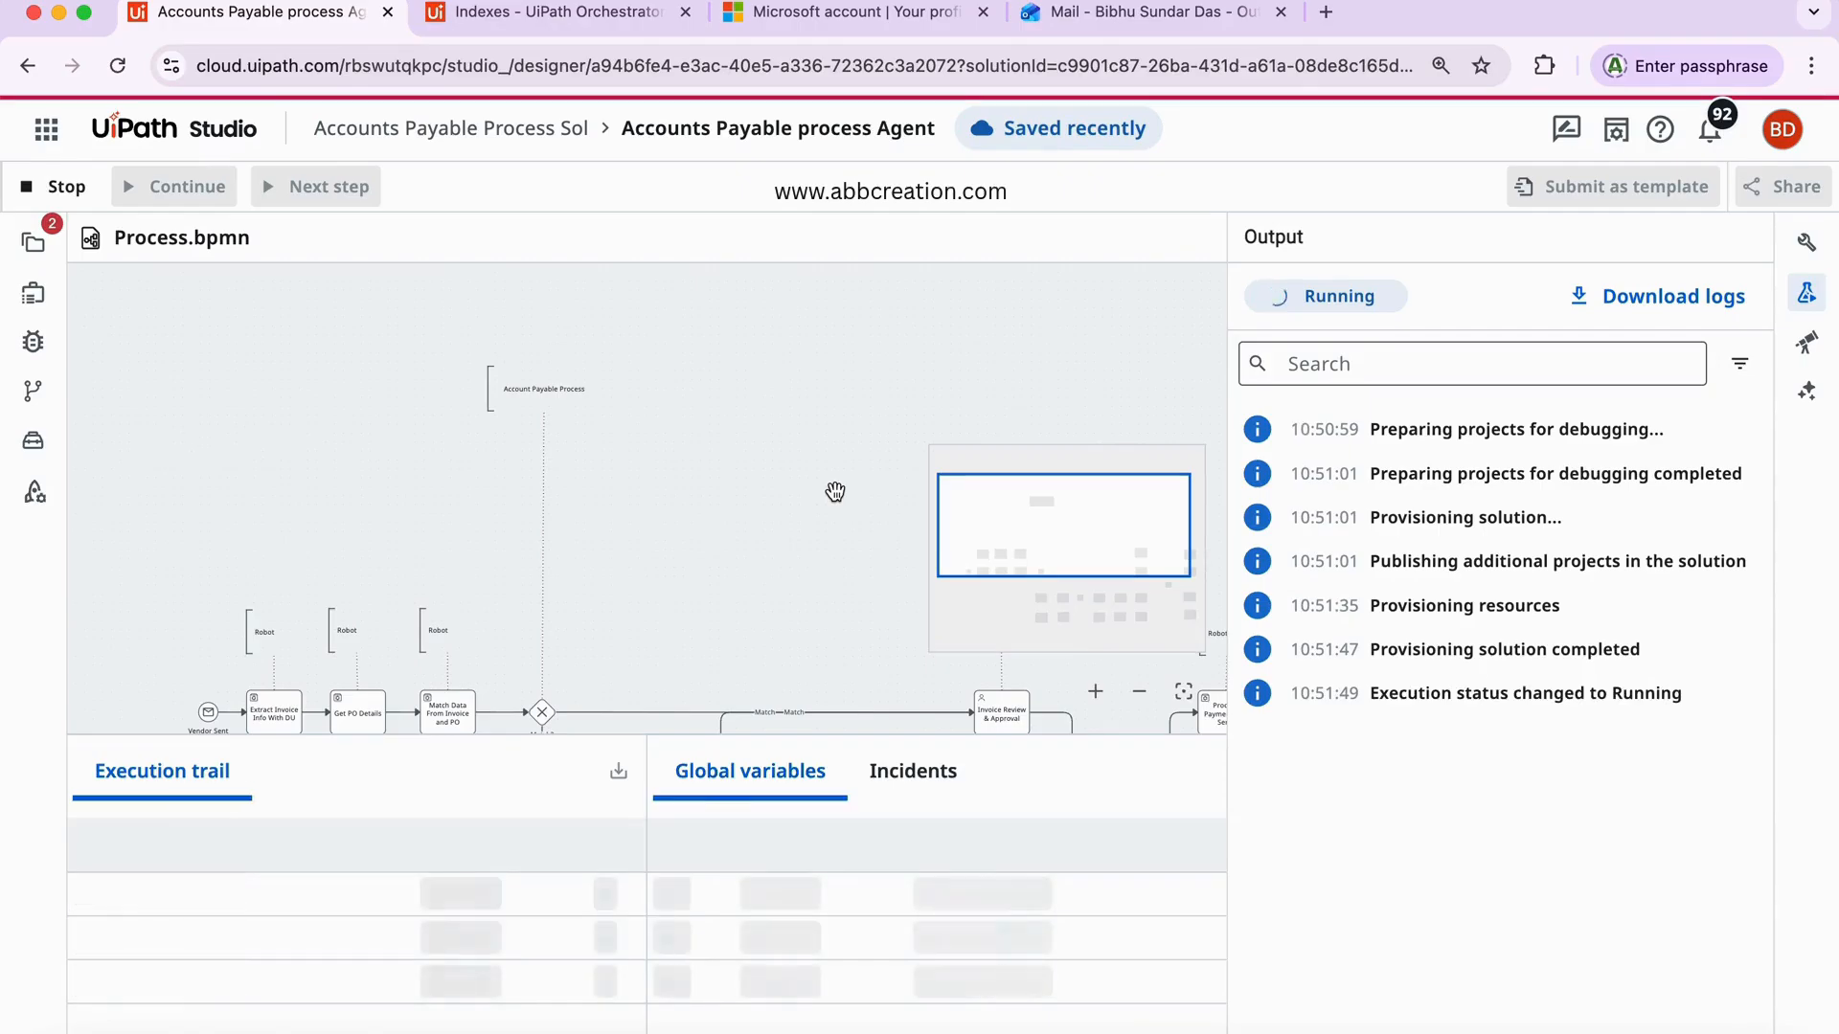
scroll(809, 464, "down", 3)
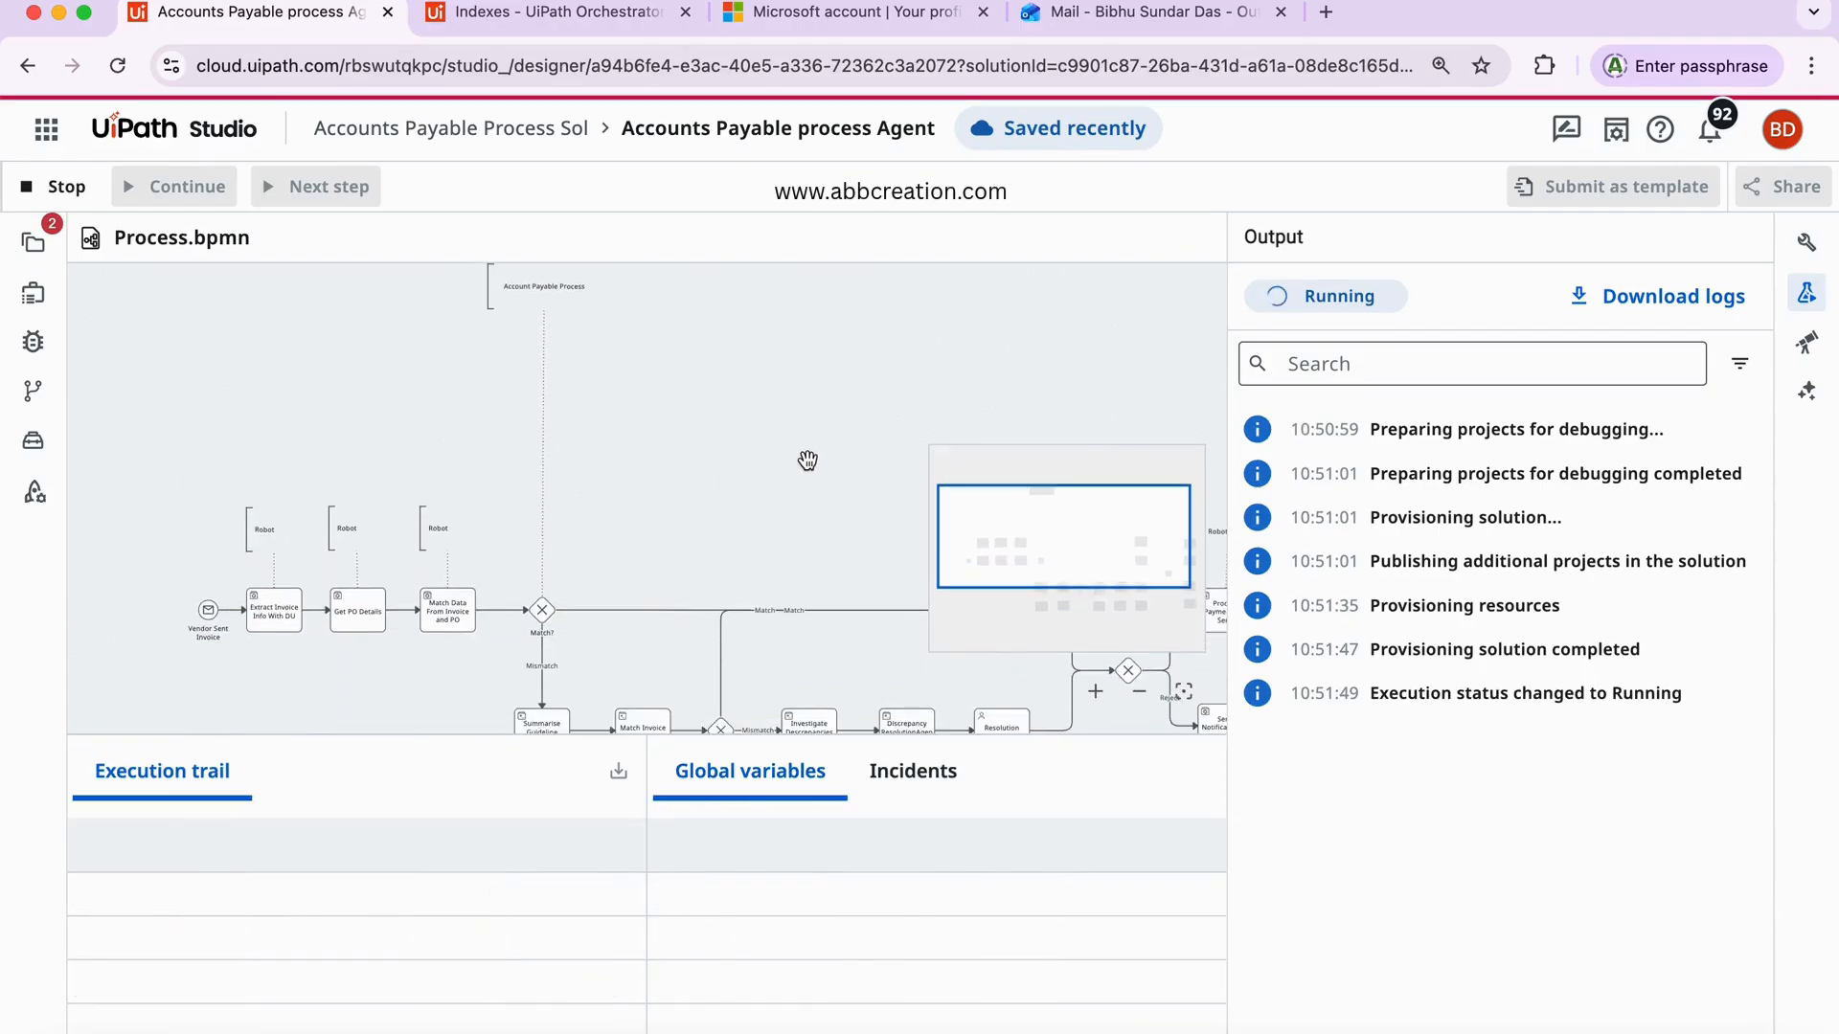
scroll(808, 460, "down", 1)
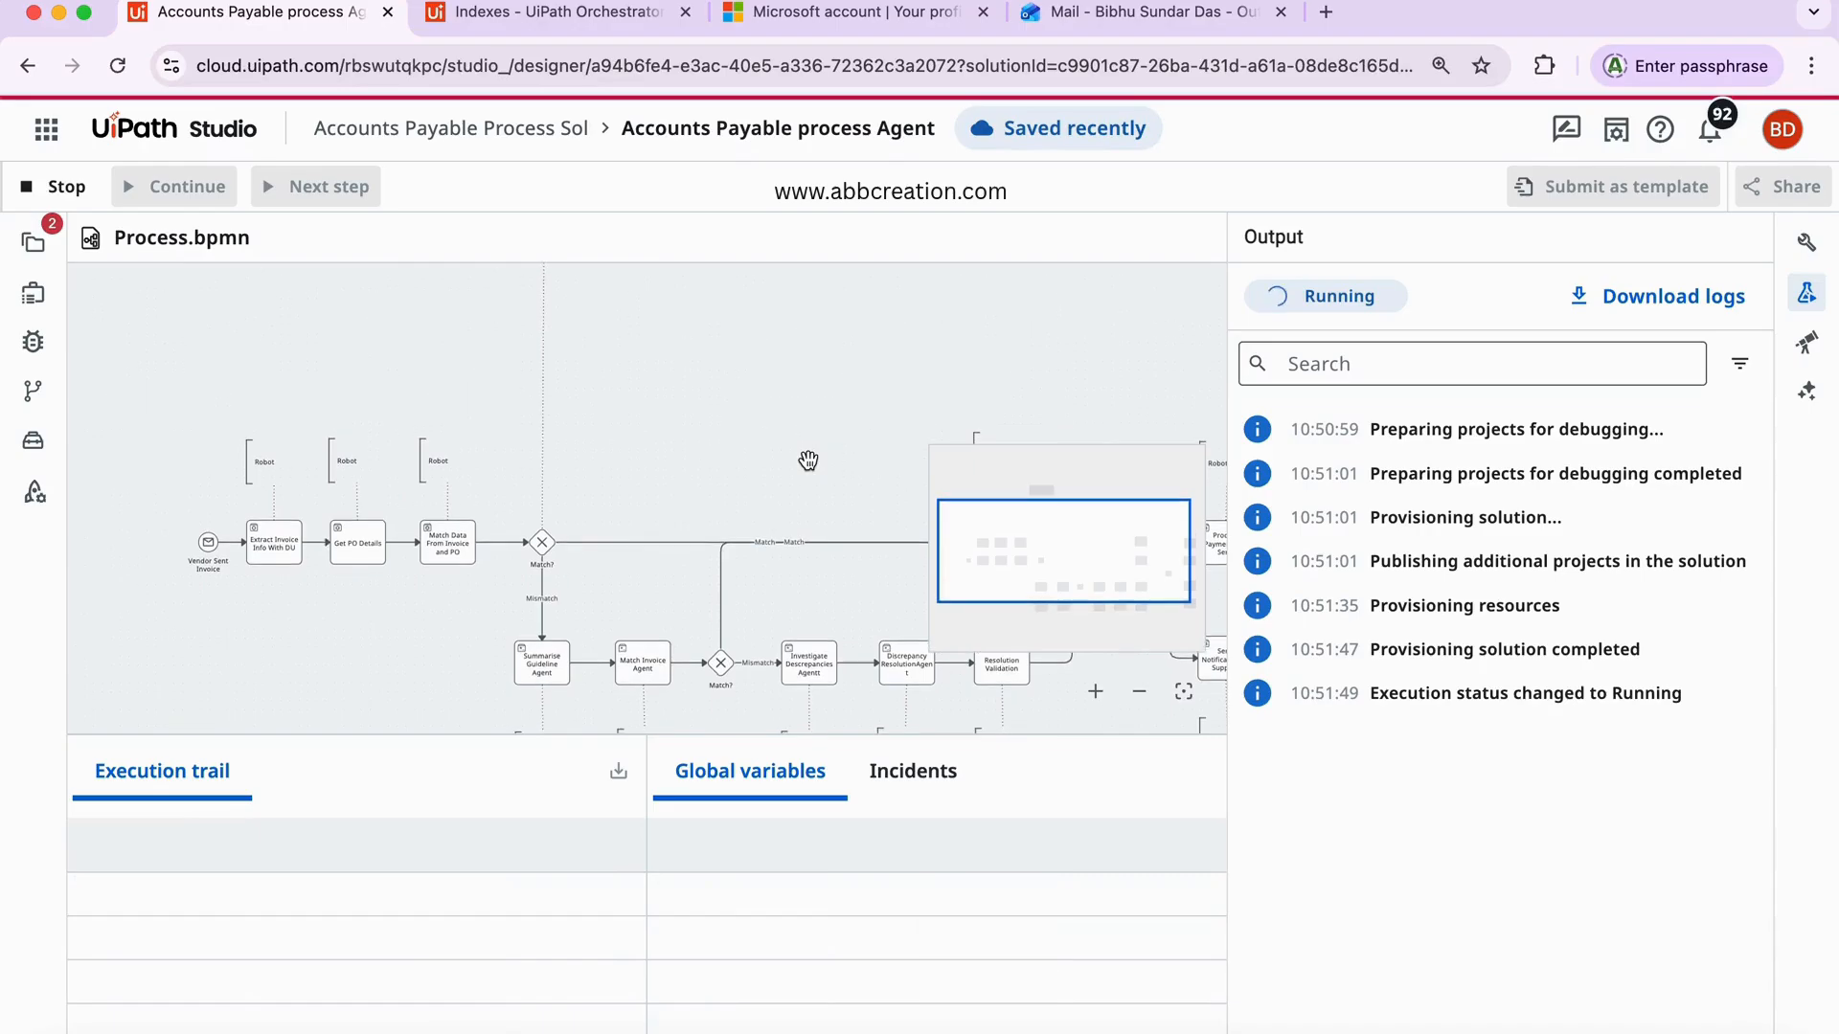
scroll(807, 461, "down", 2)
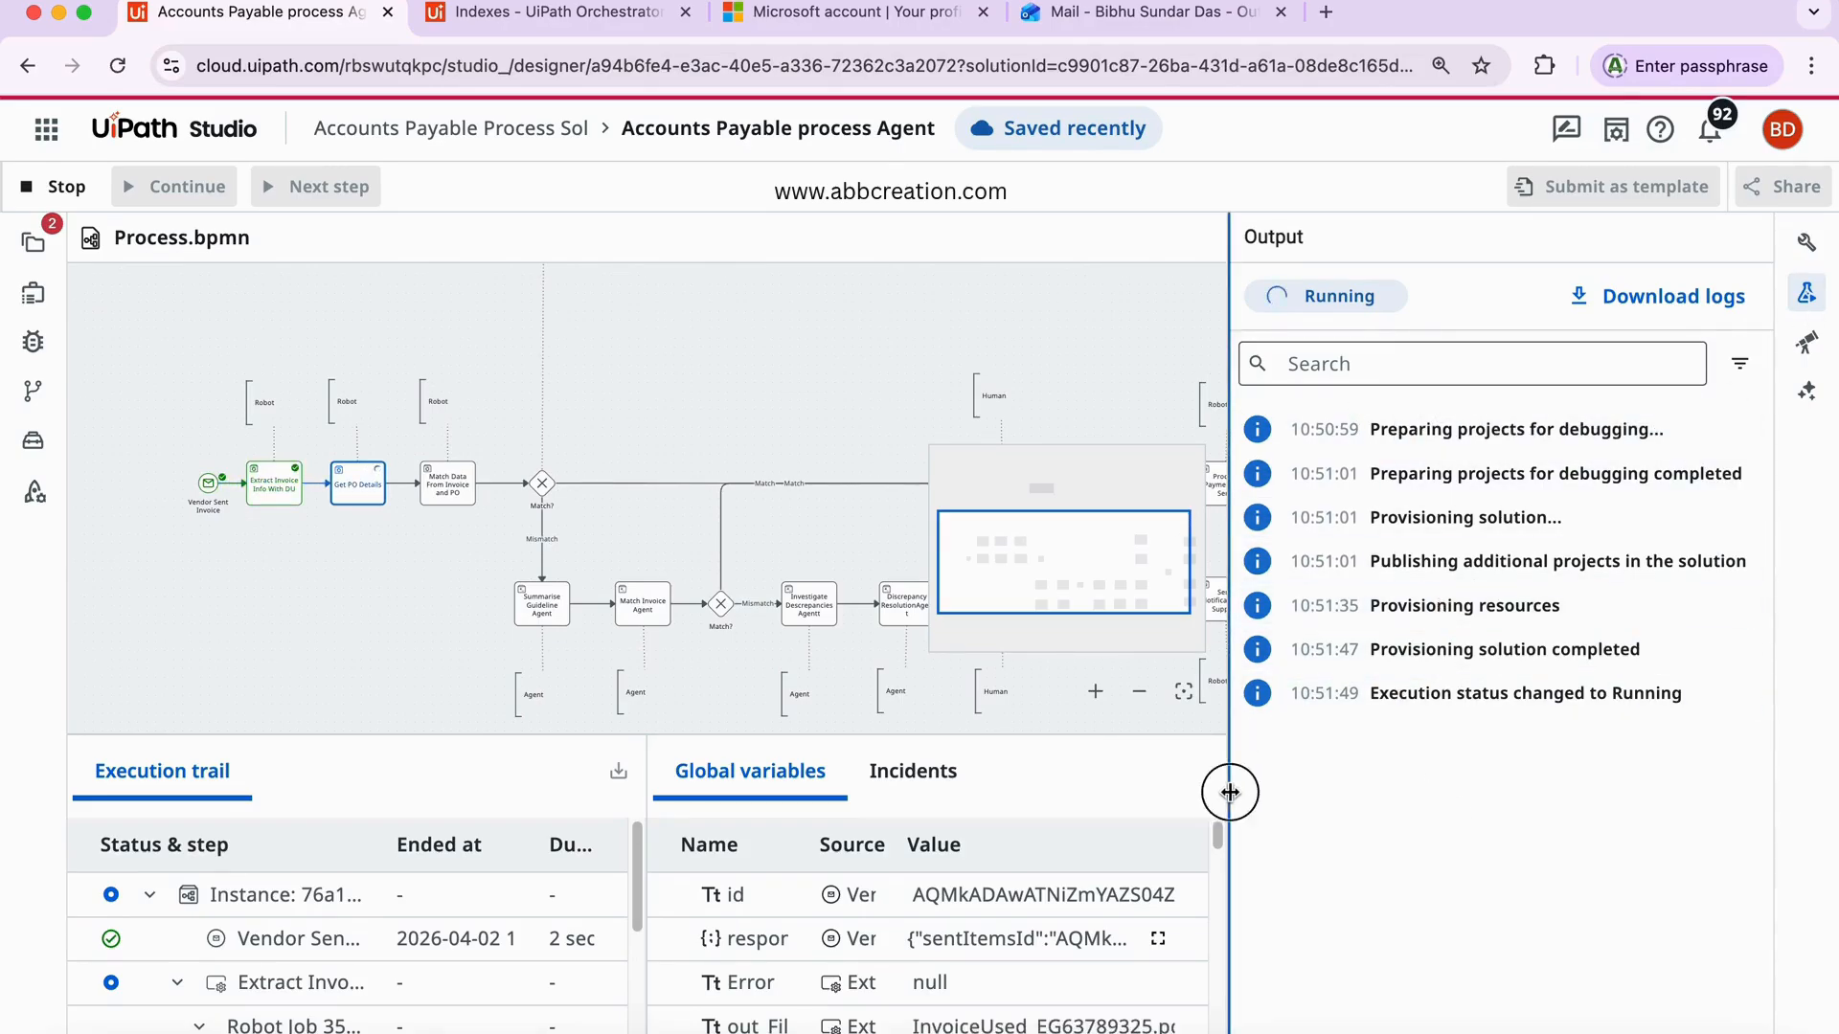
left_click_drag(1227, 788, 1430, 791)
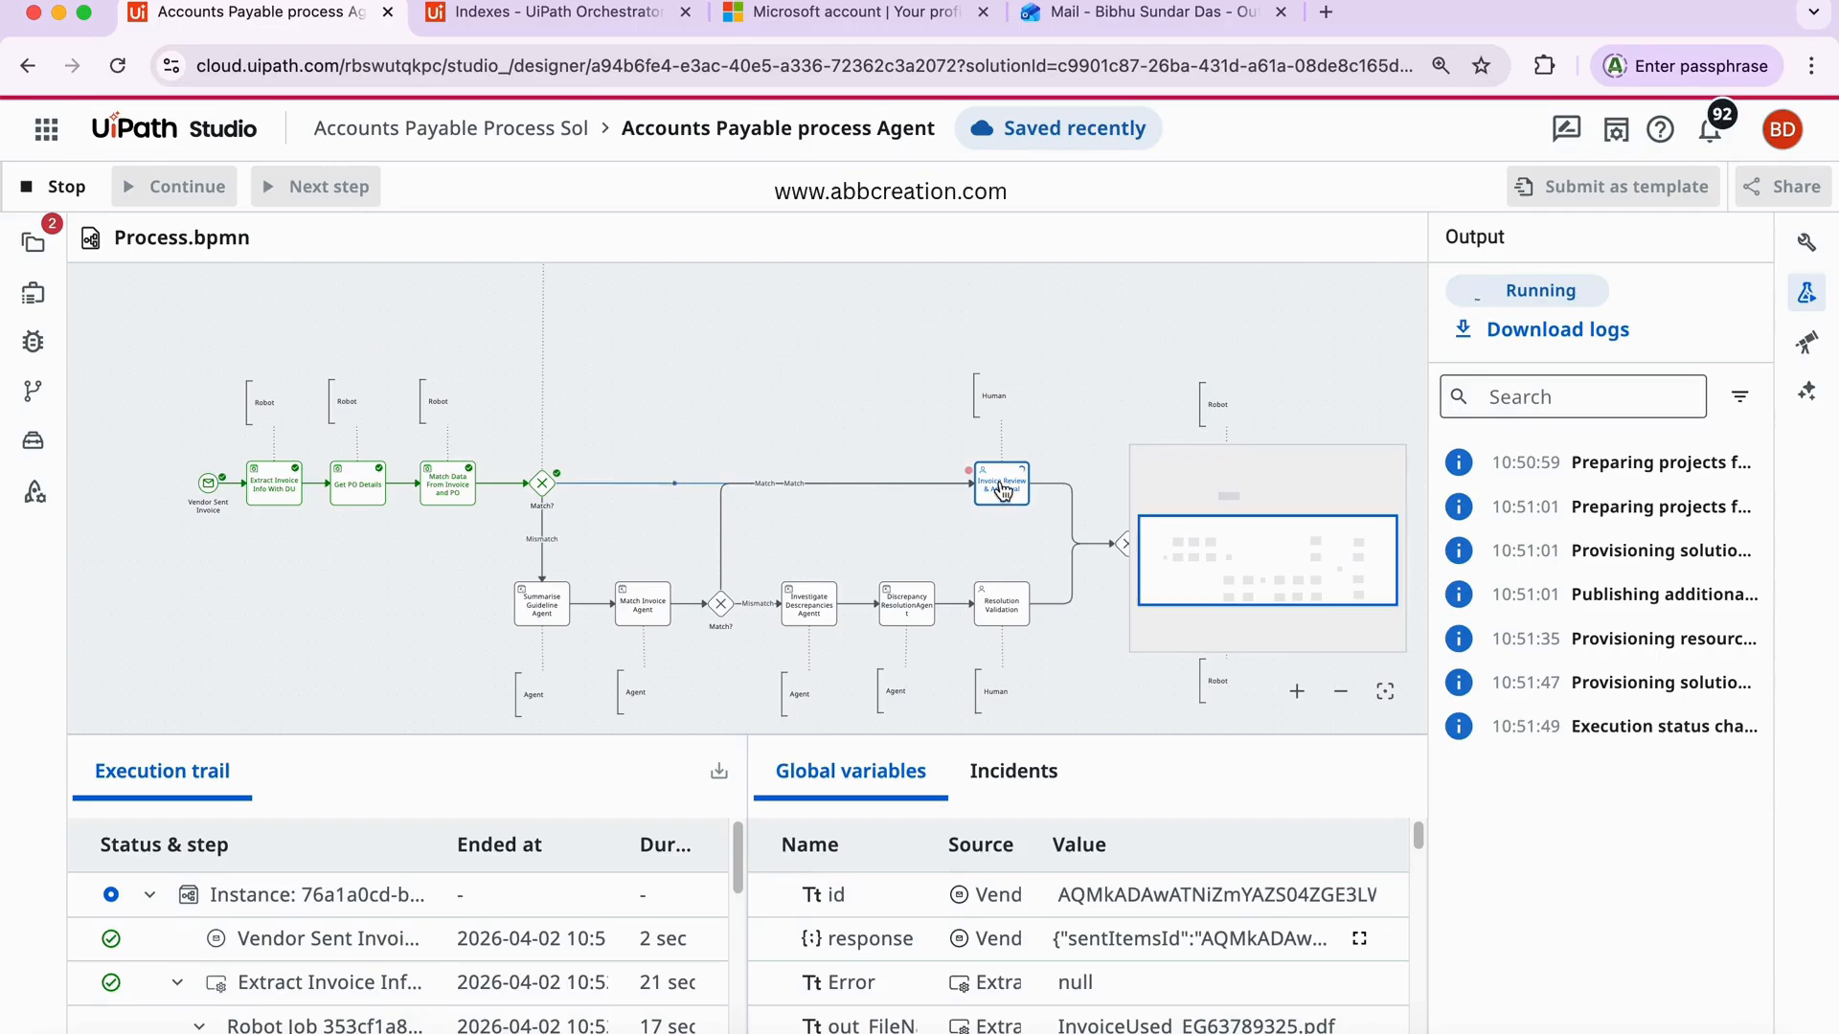
- Open the Invoice Review & Approval app task in Action Center from its execution details and assign it to yourself
left_click(1001, 492)
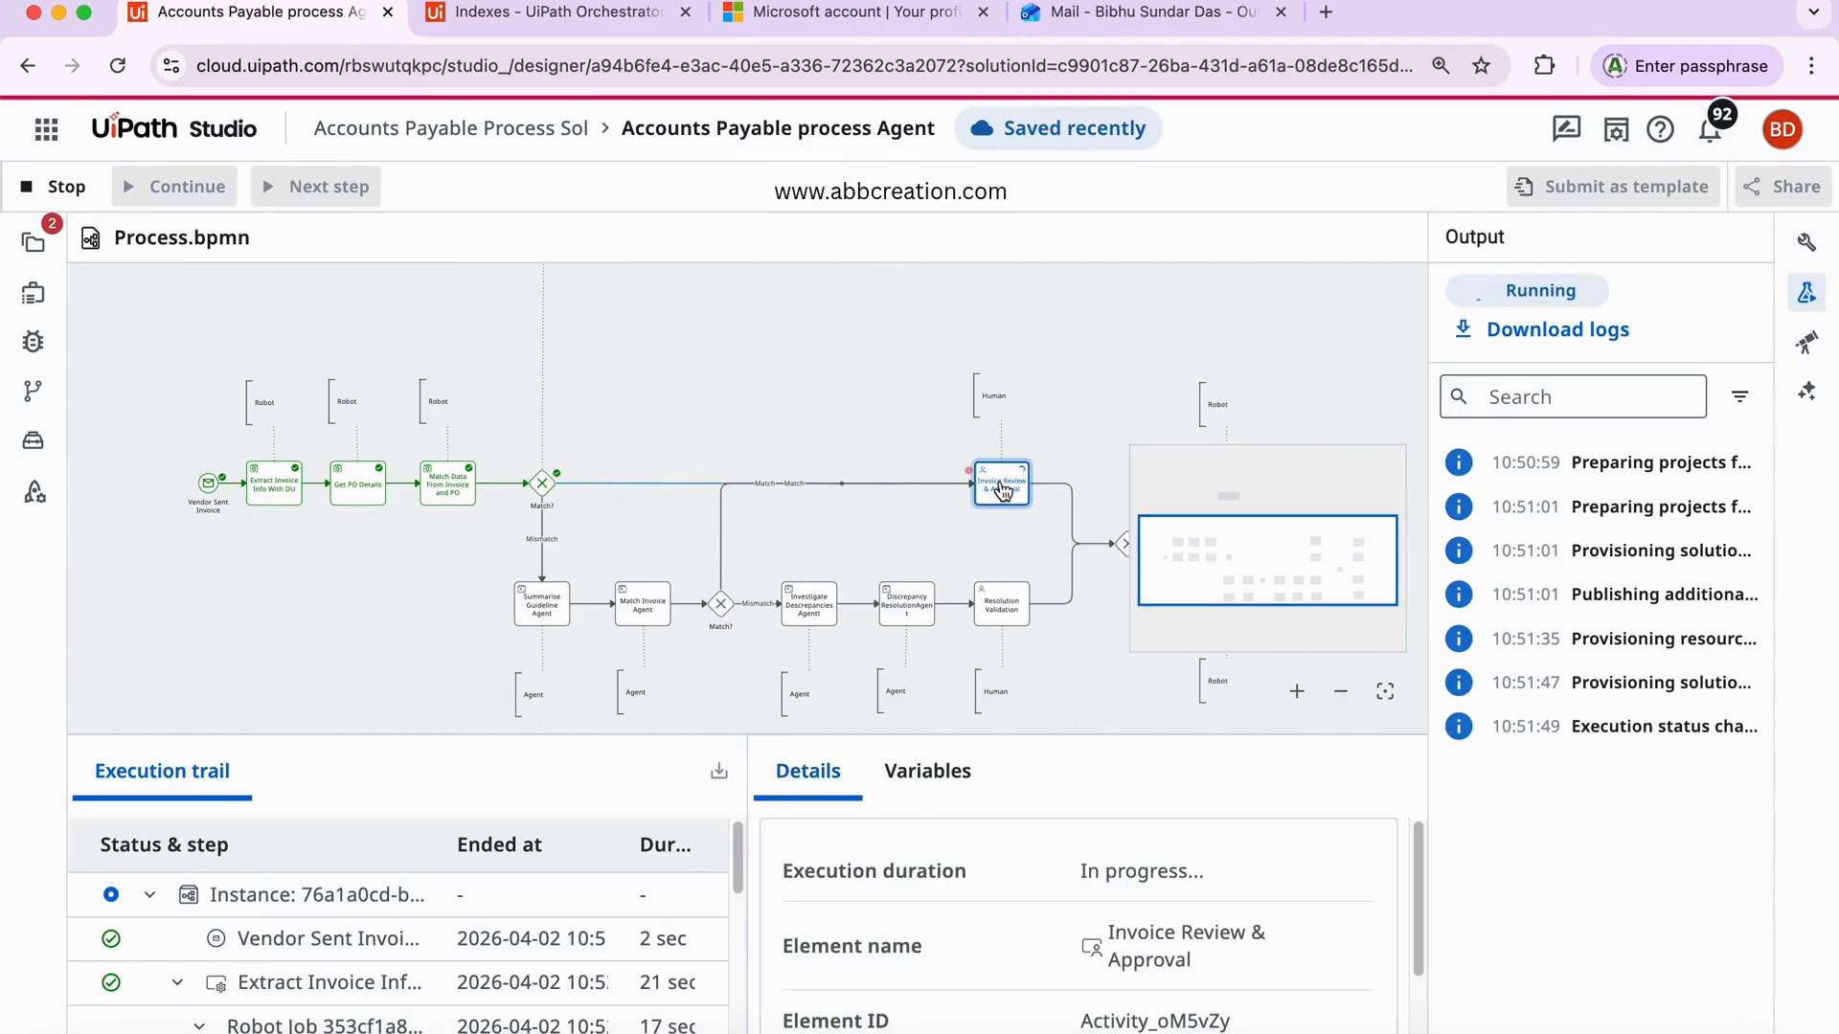
scroll(361, 935, "down", 5)
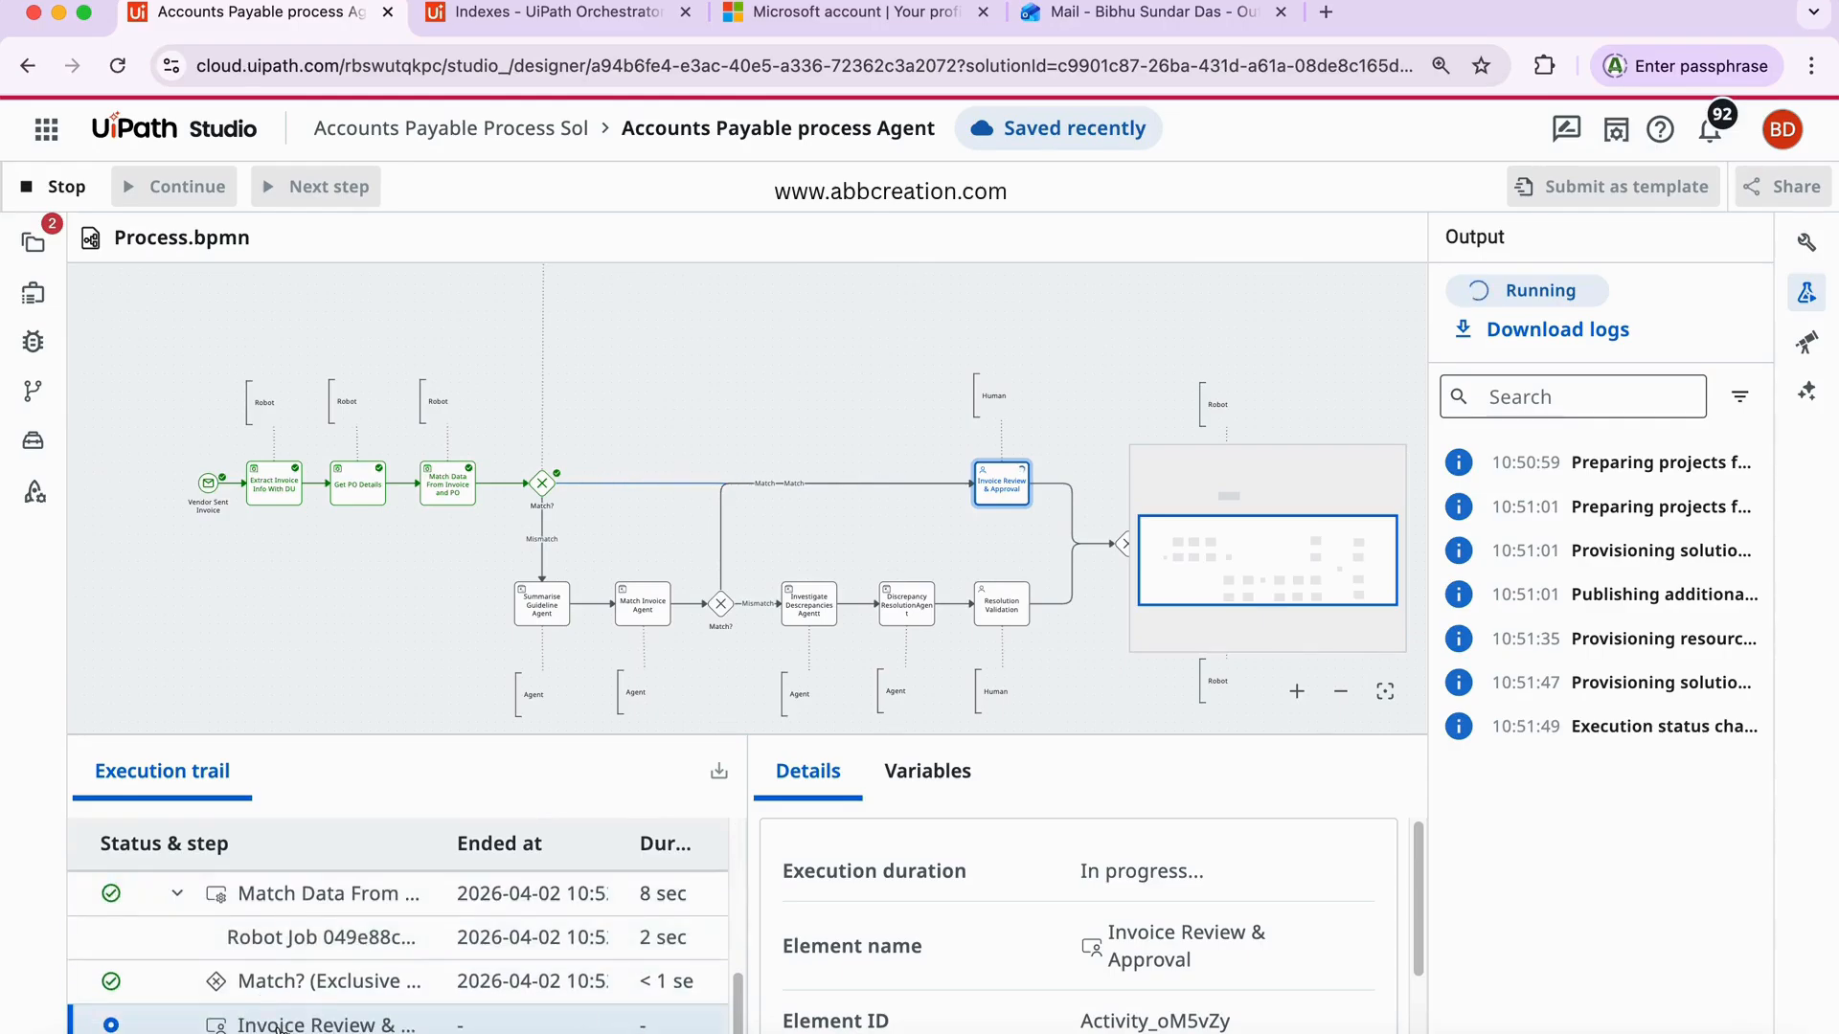
scroll(929, 987, "down", 2)
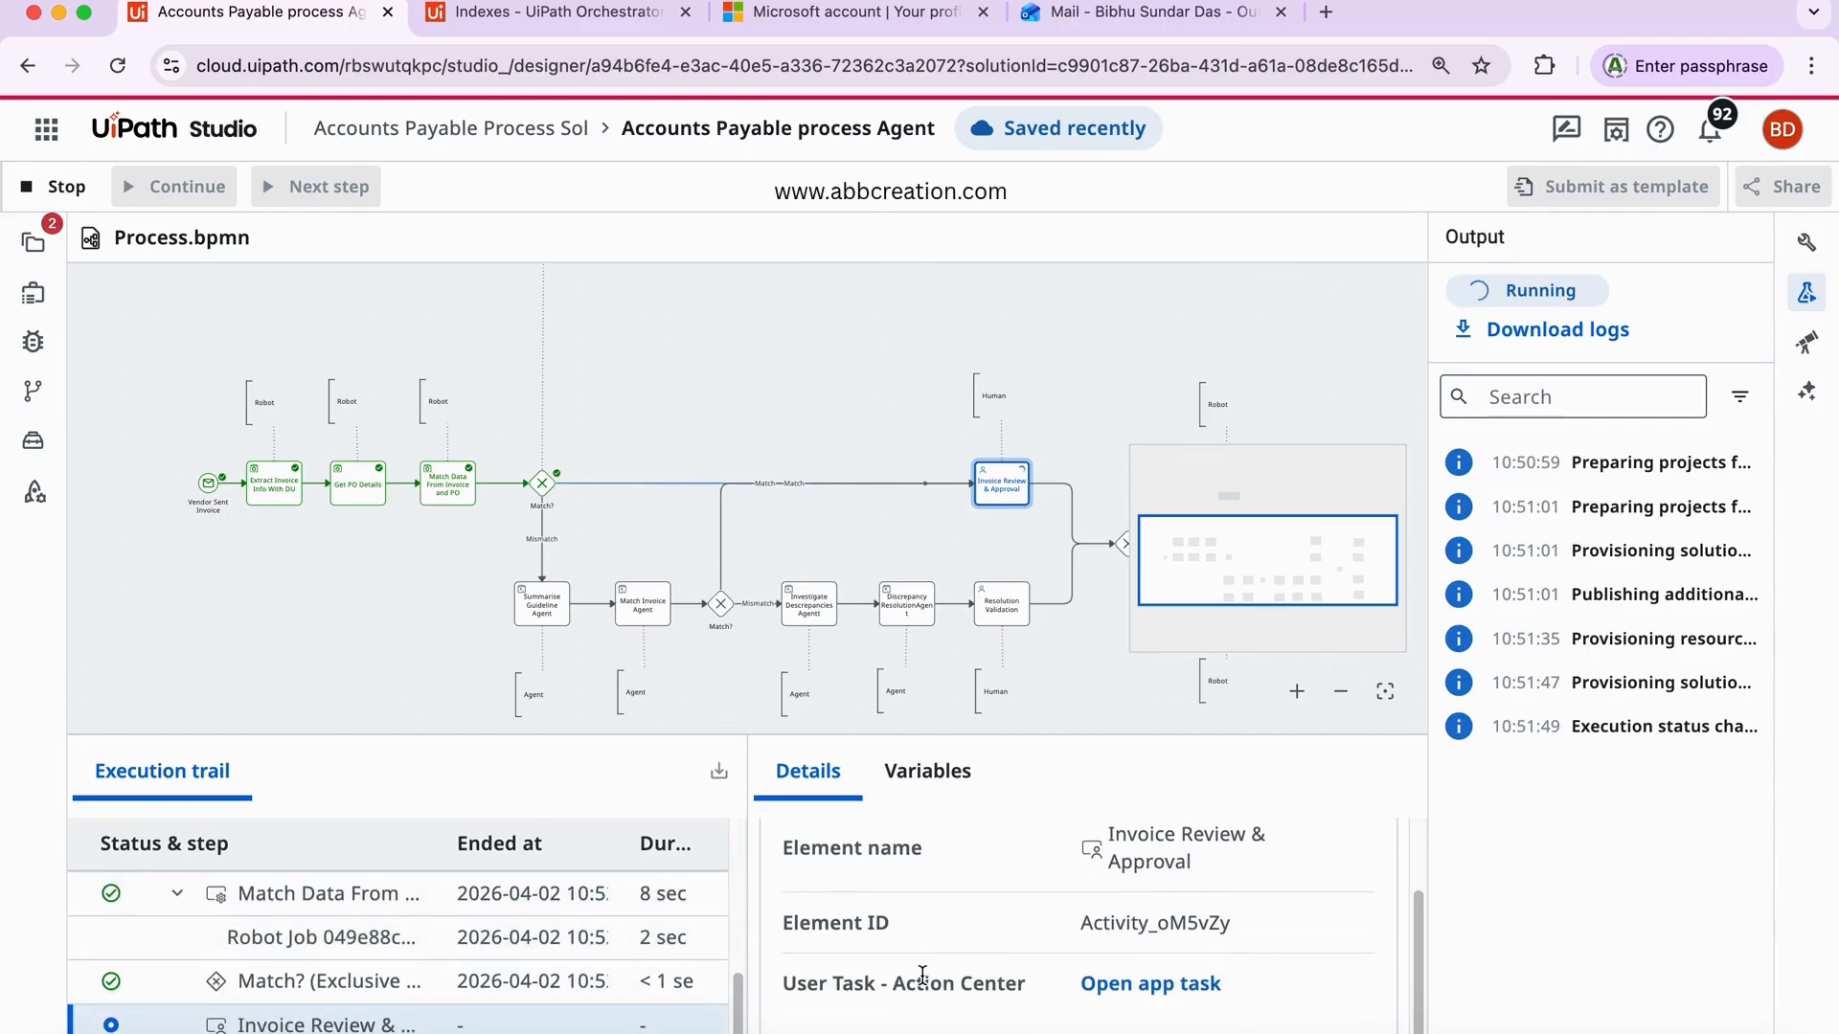
left_click(1155, 986)
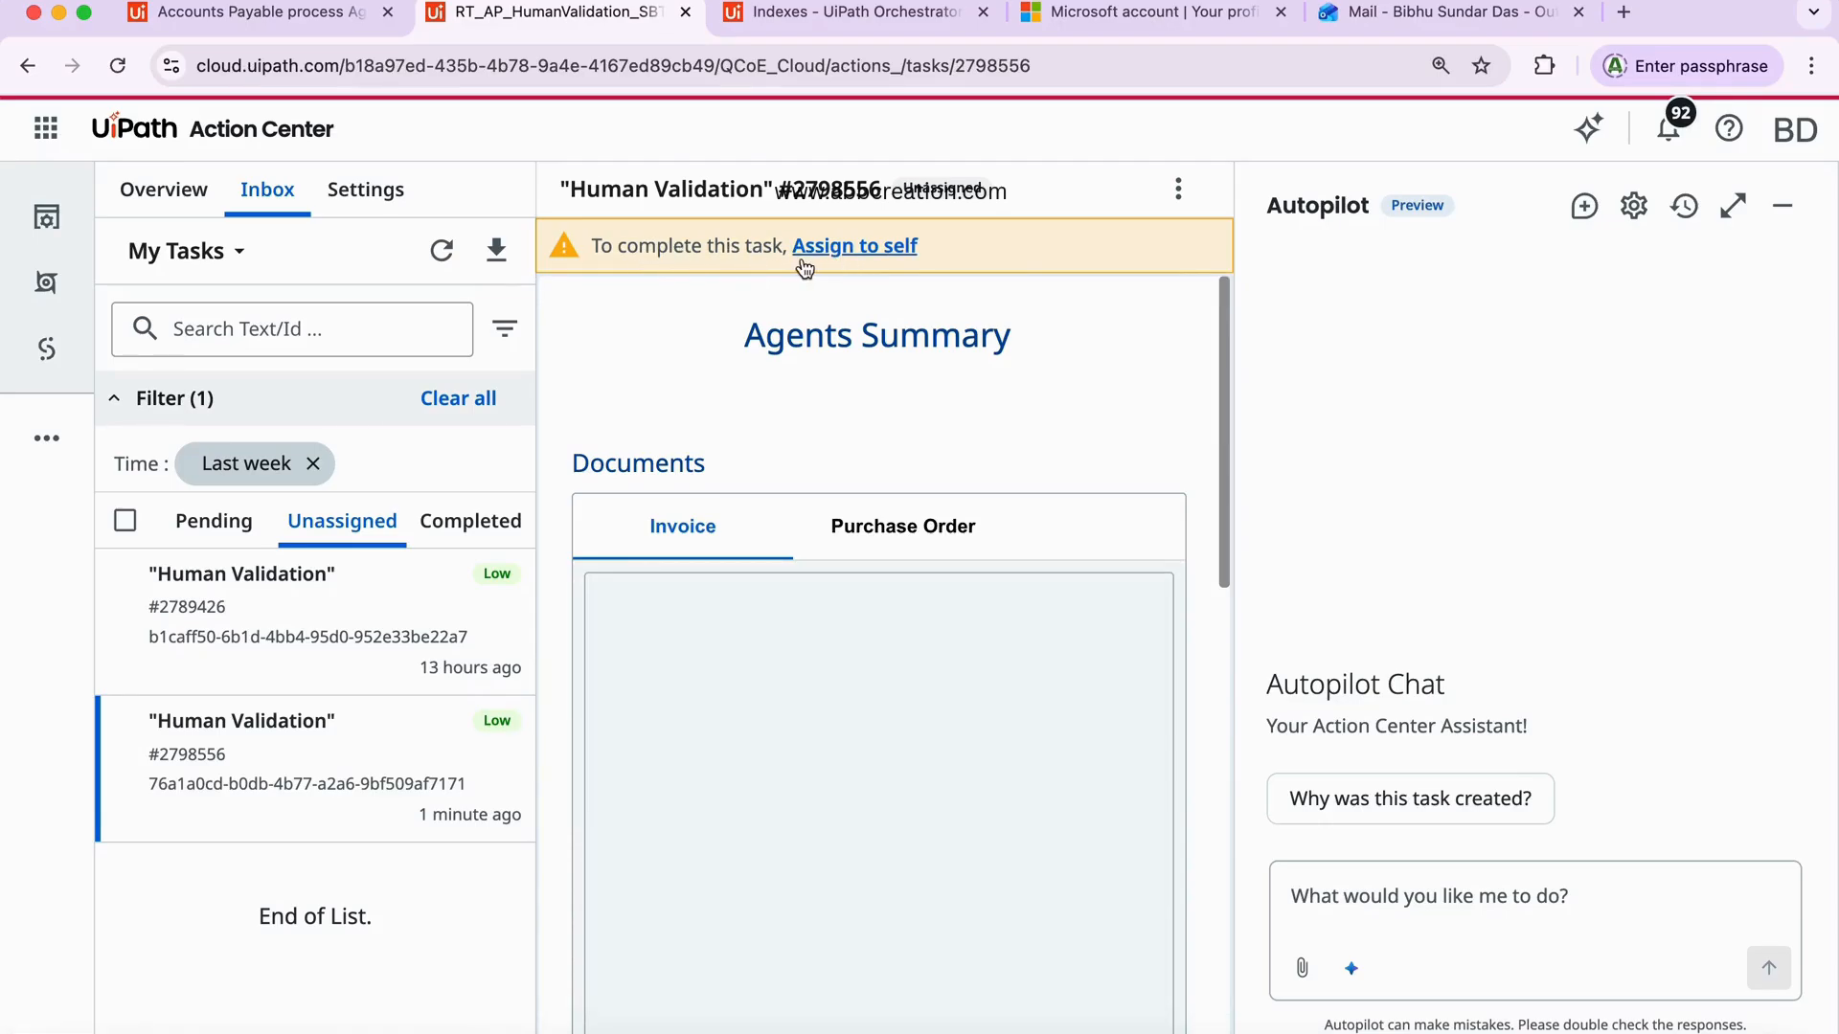
left_click(833, 249)
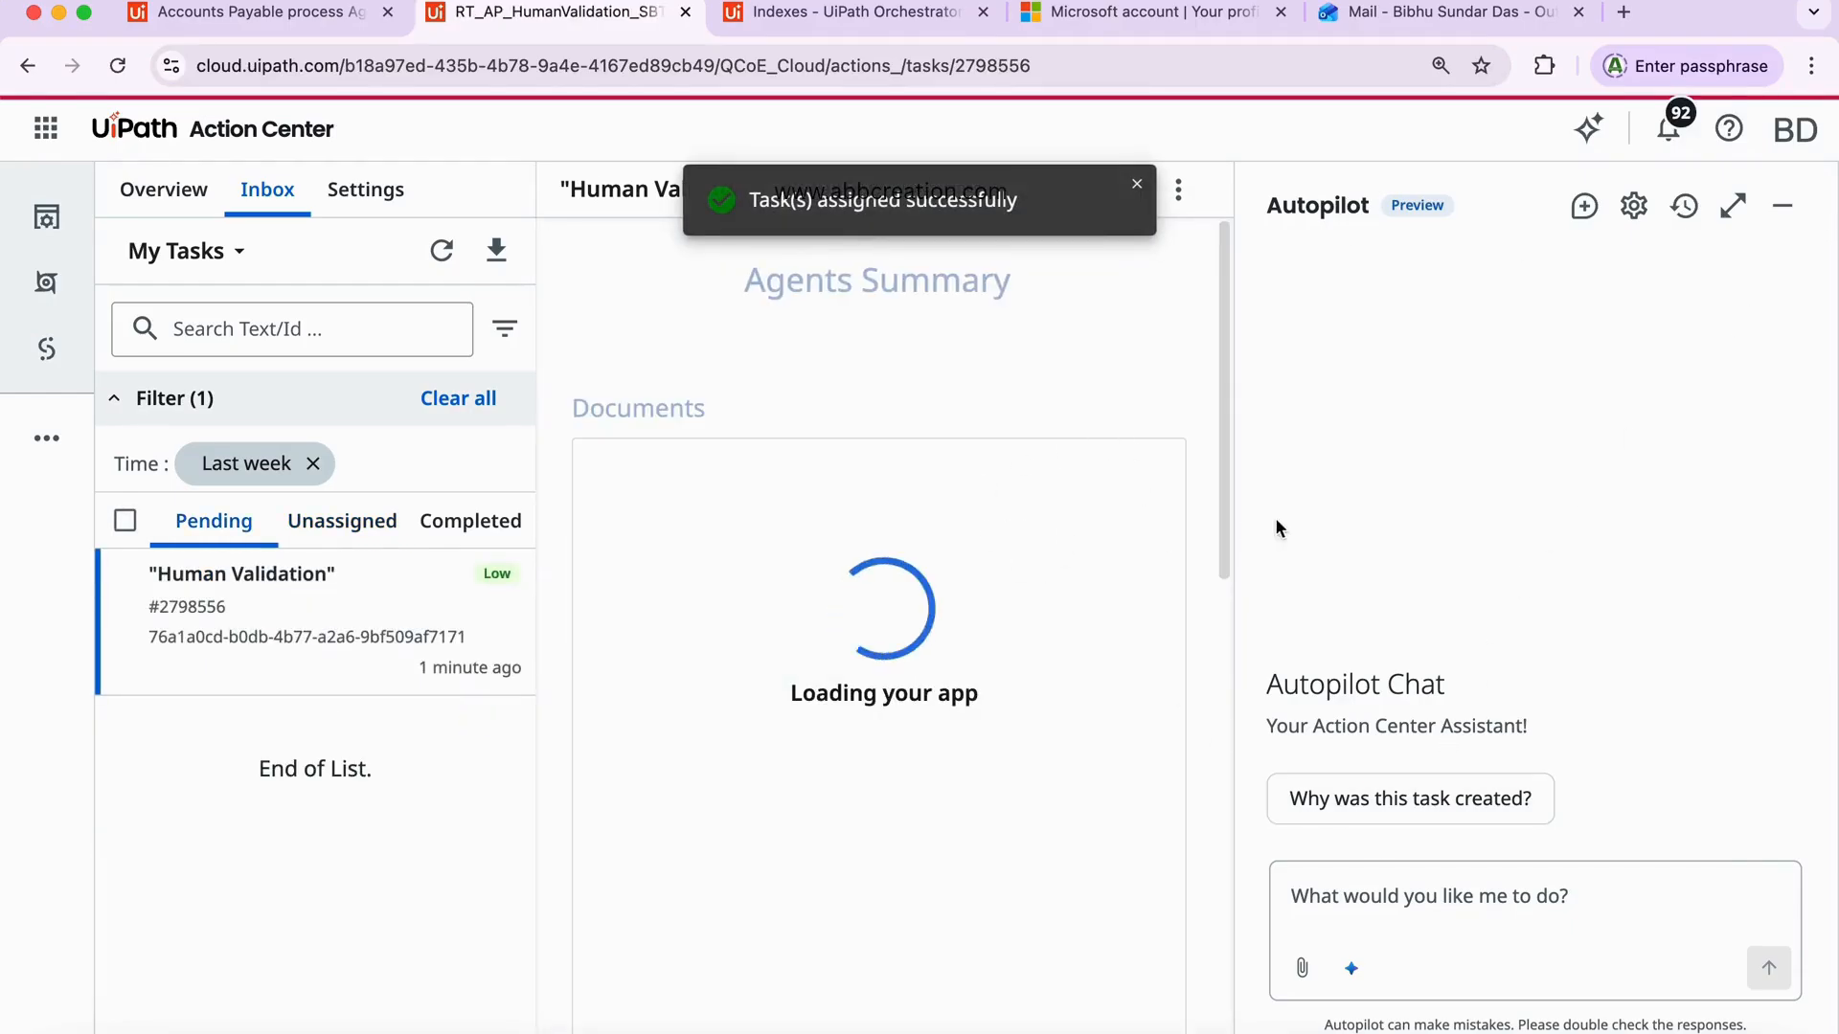
- Review the Human Validation form's document and feedback sections, and submit it without feedback to complete the task
left_click_drag(1236, 582, 1638, 568)
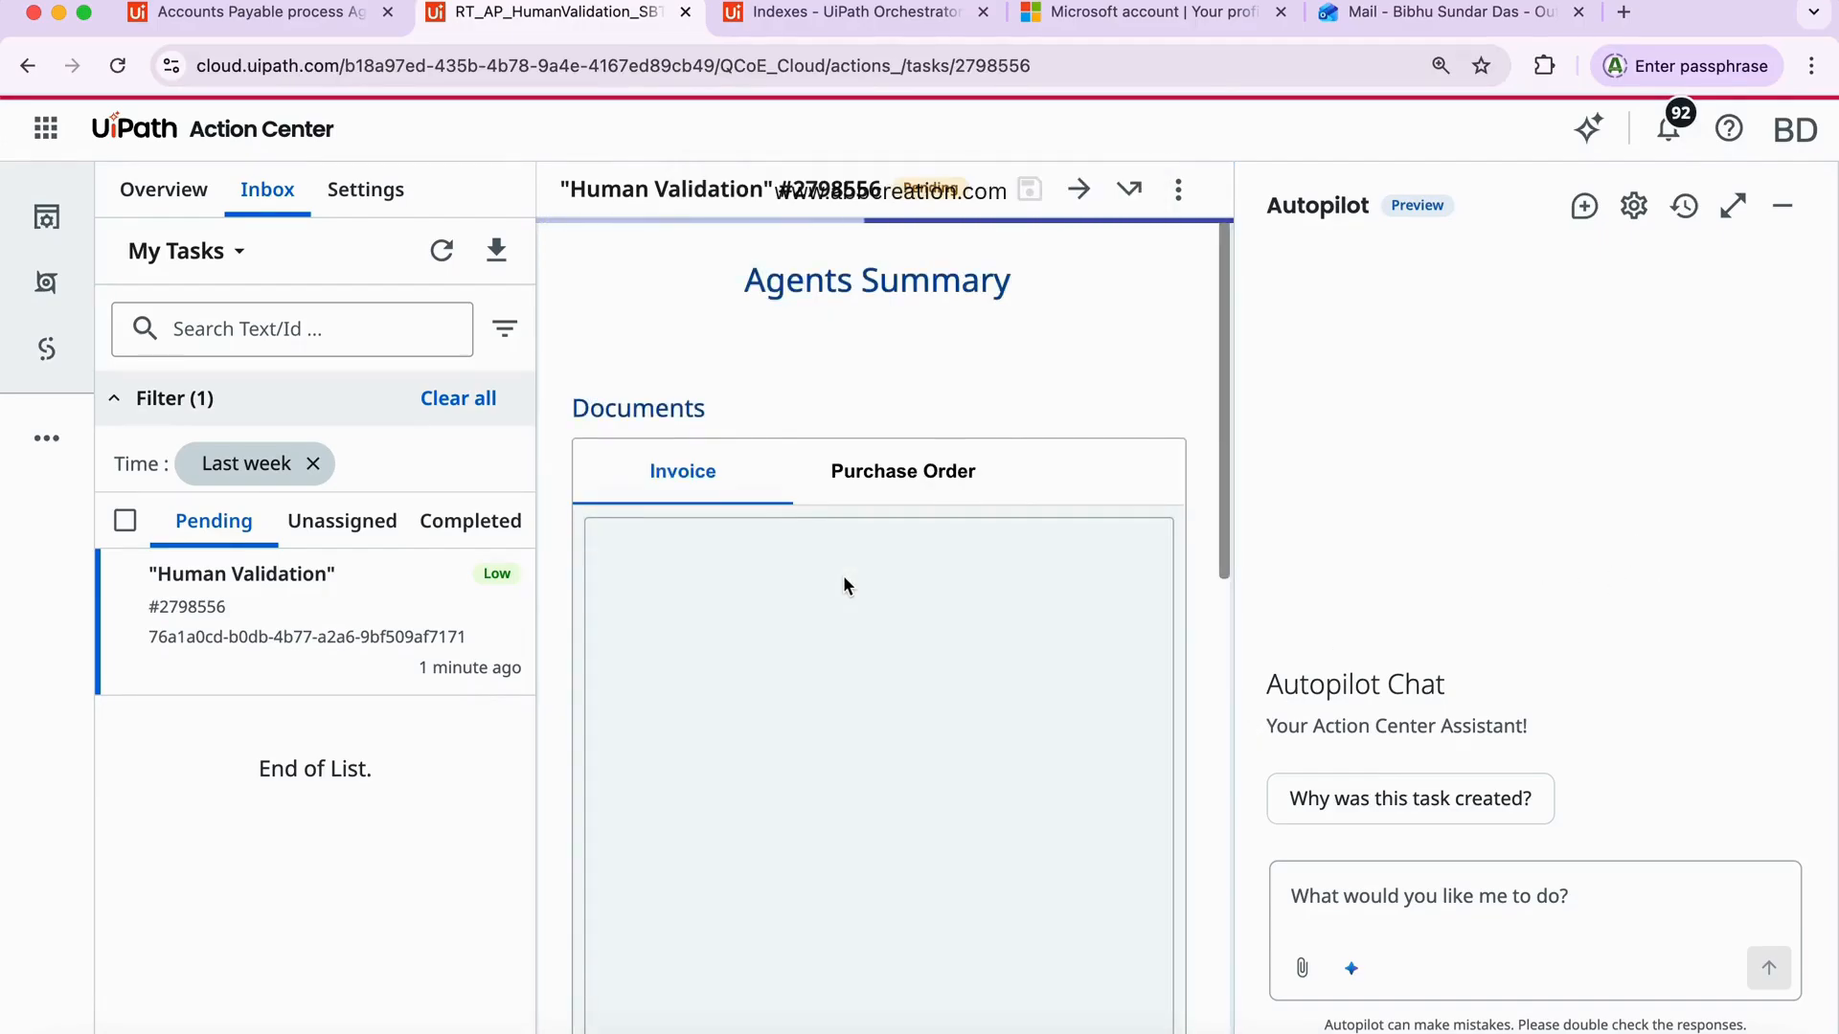
scroll(844, 581, "down", 3)
scroll(843, 581, "down", 3)
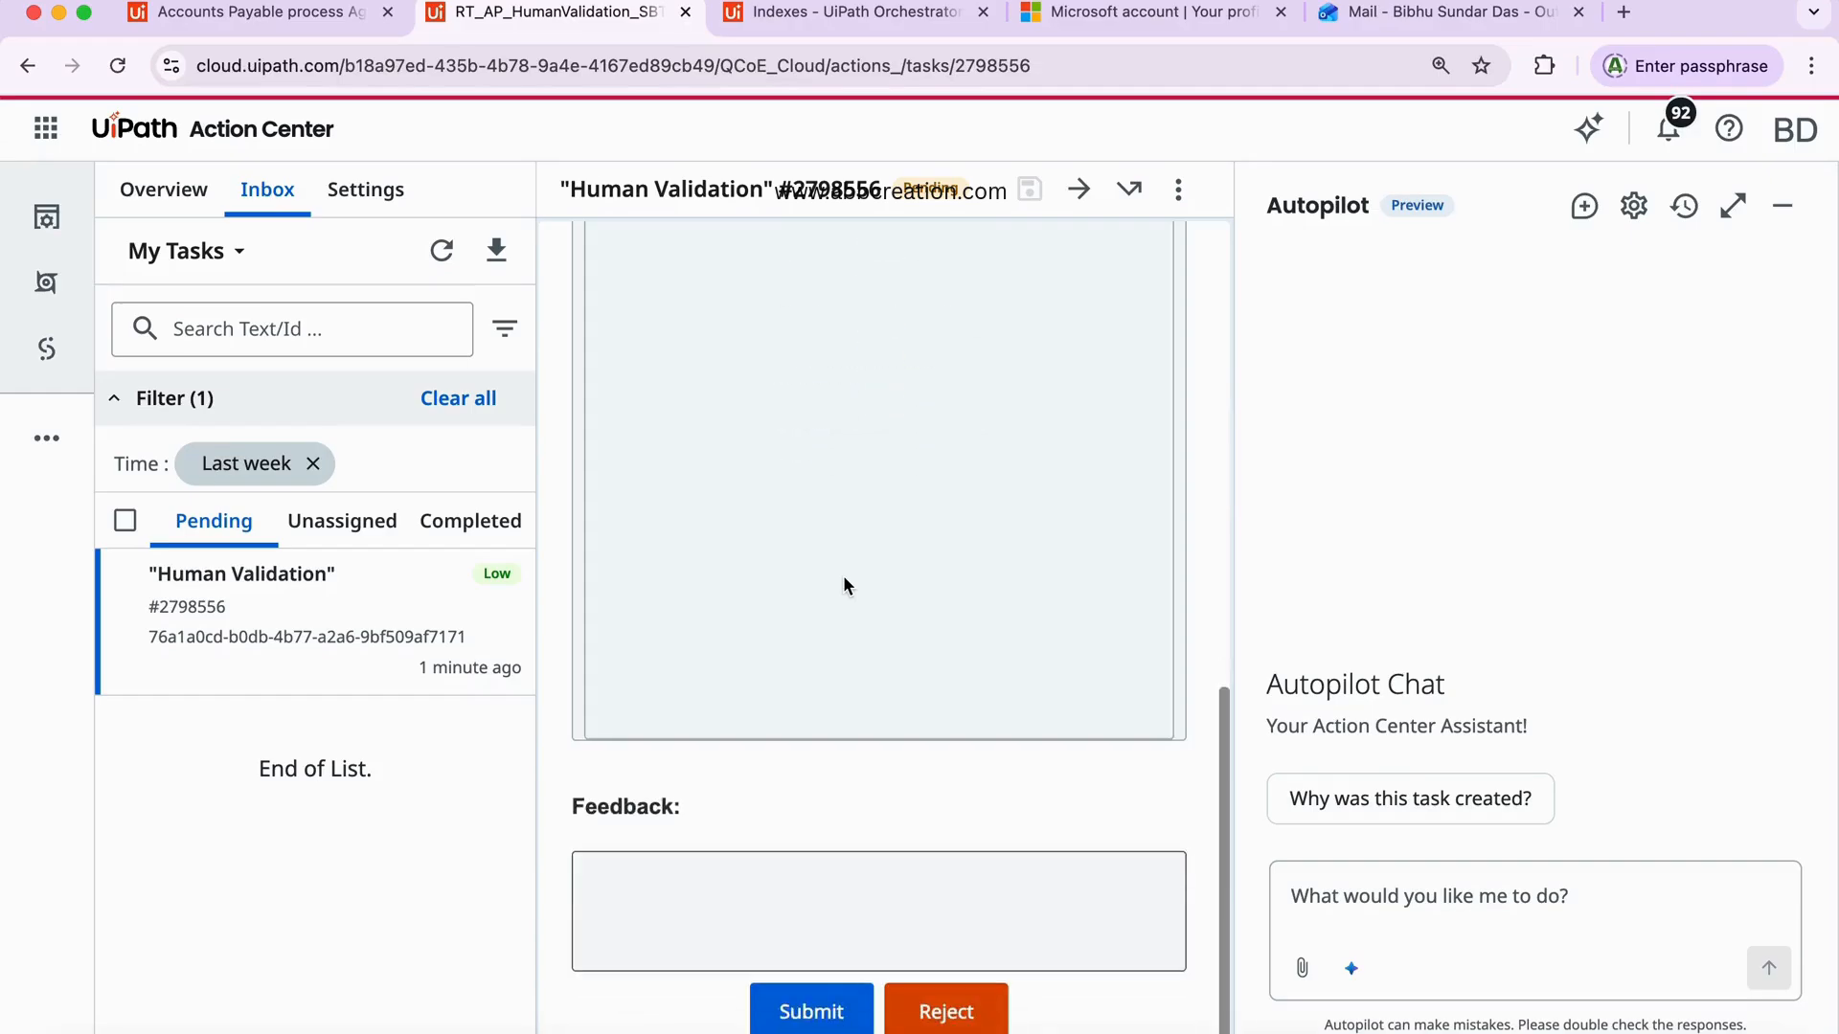
scroll(844, 581, "up", 5)
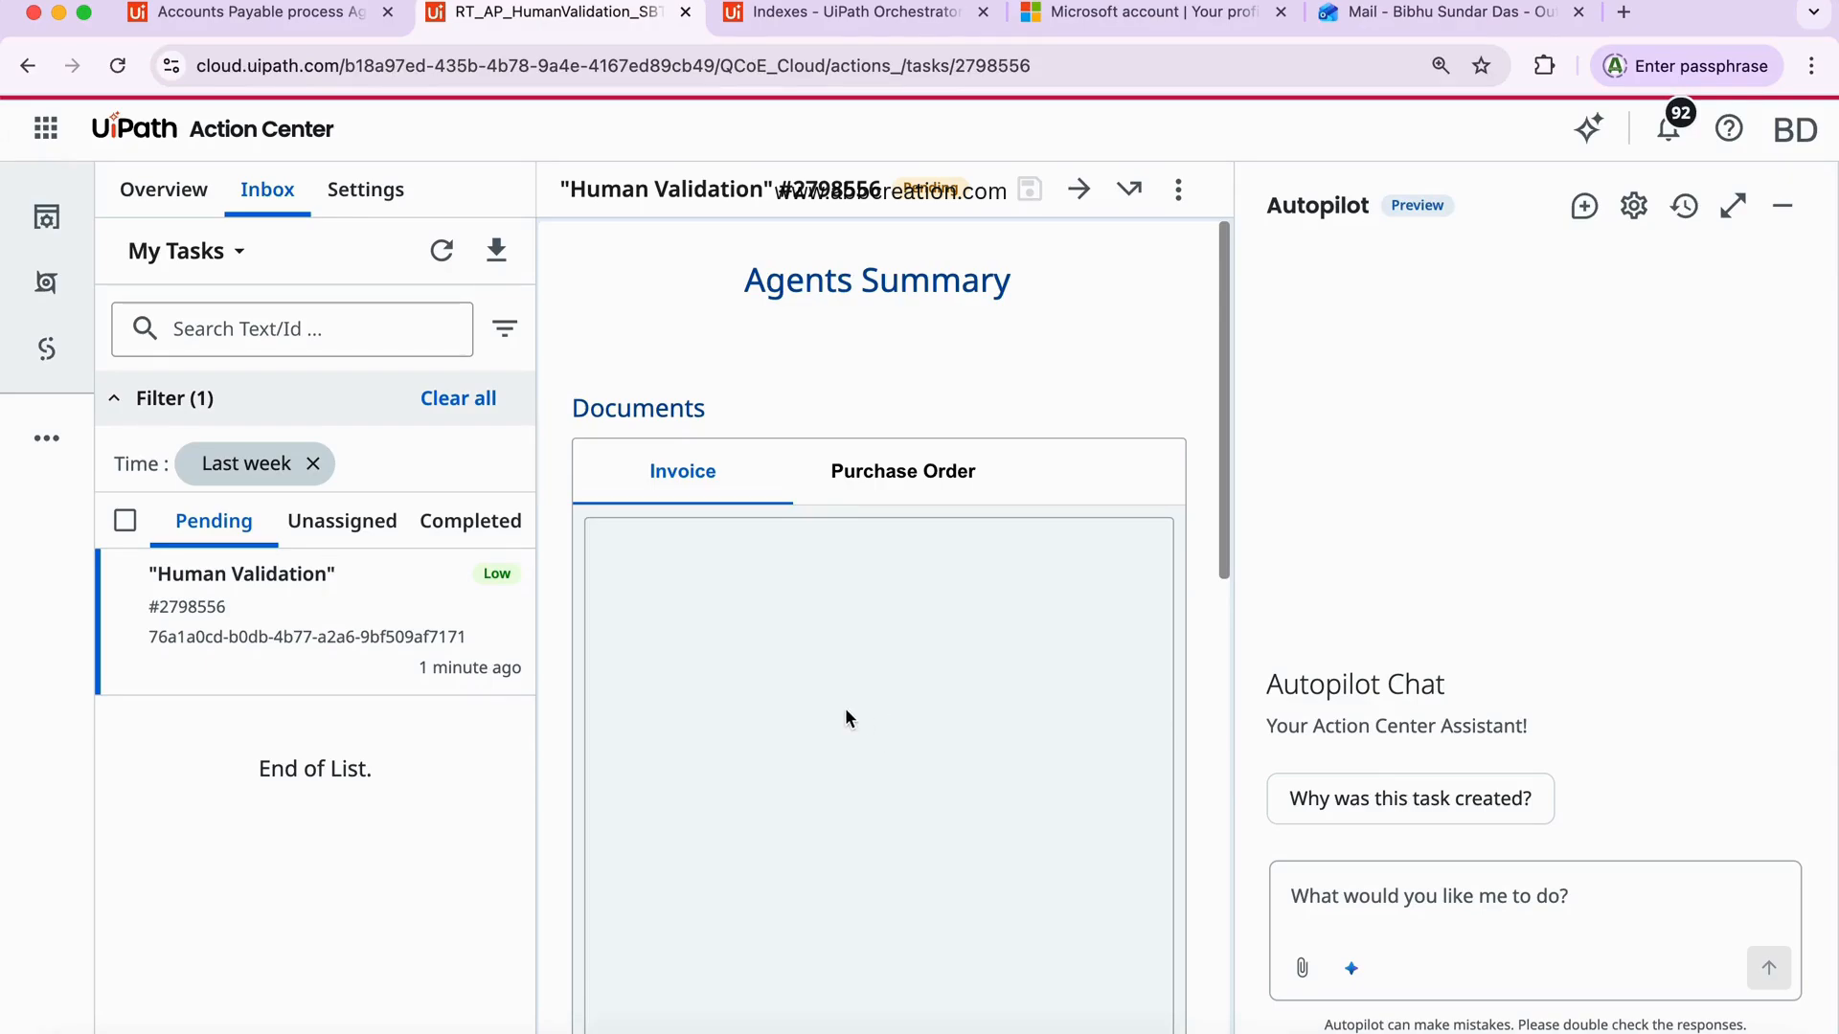
scroll(845, 715, "down", 3)
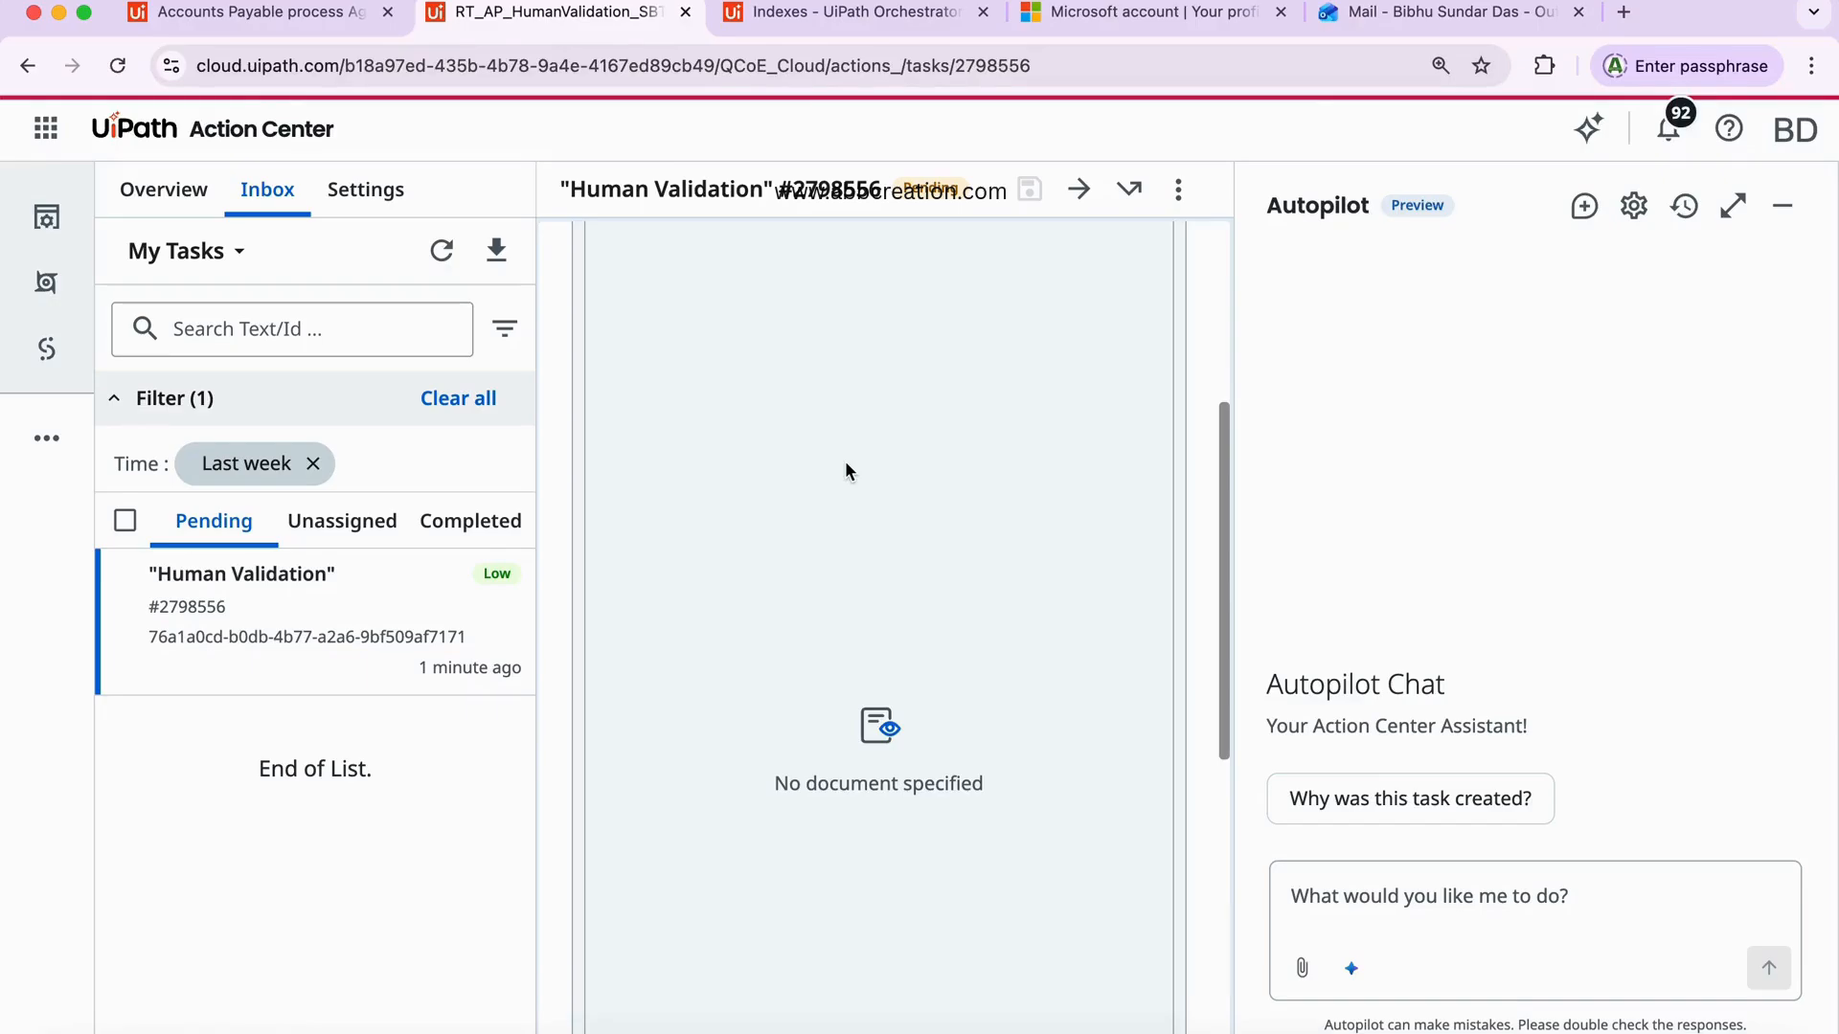
scroll(840, 469, "down", 5)
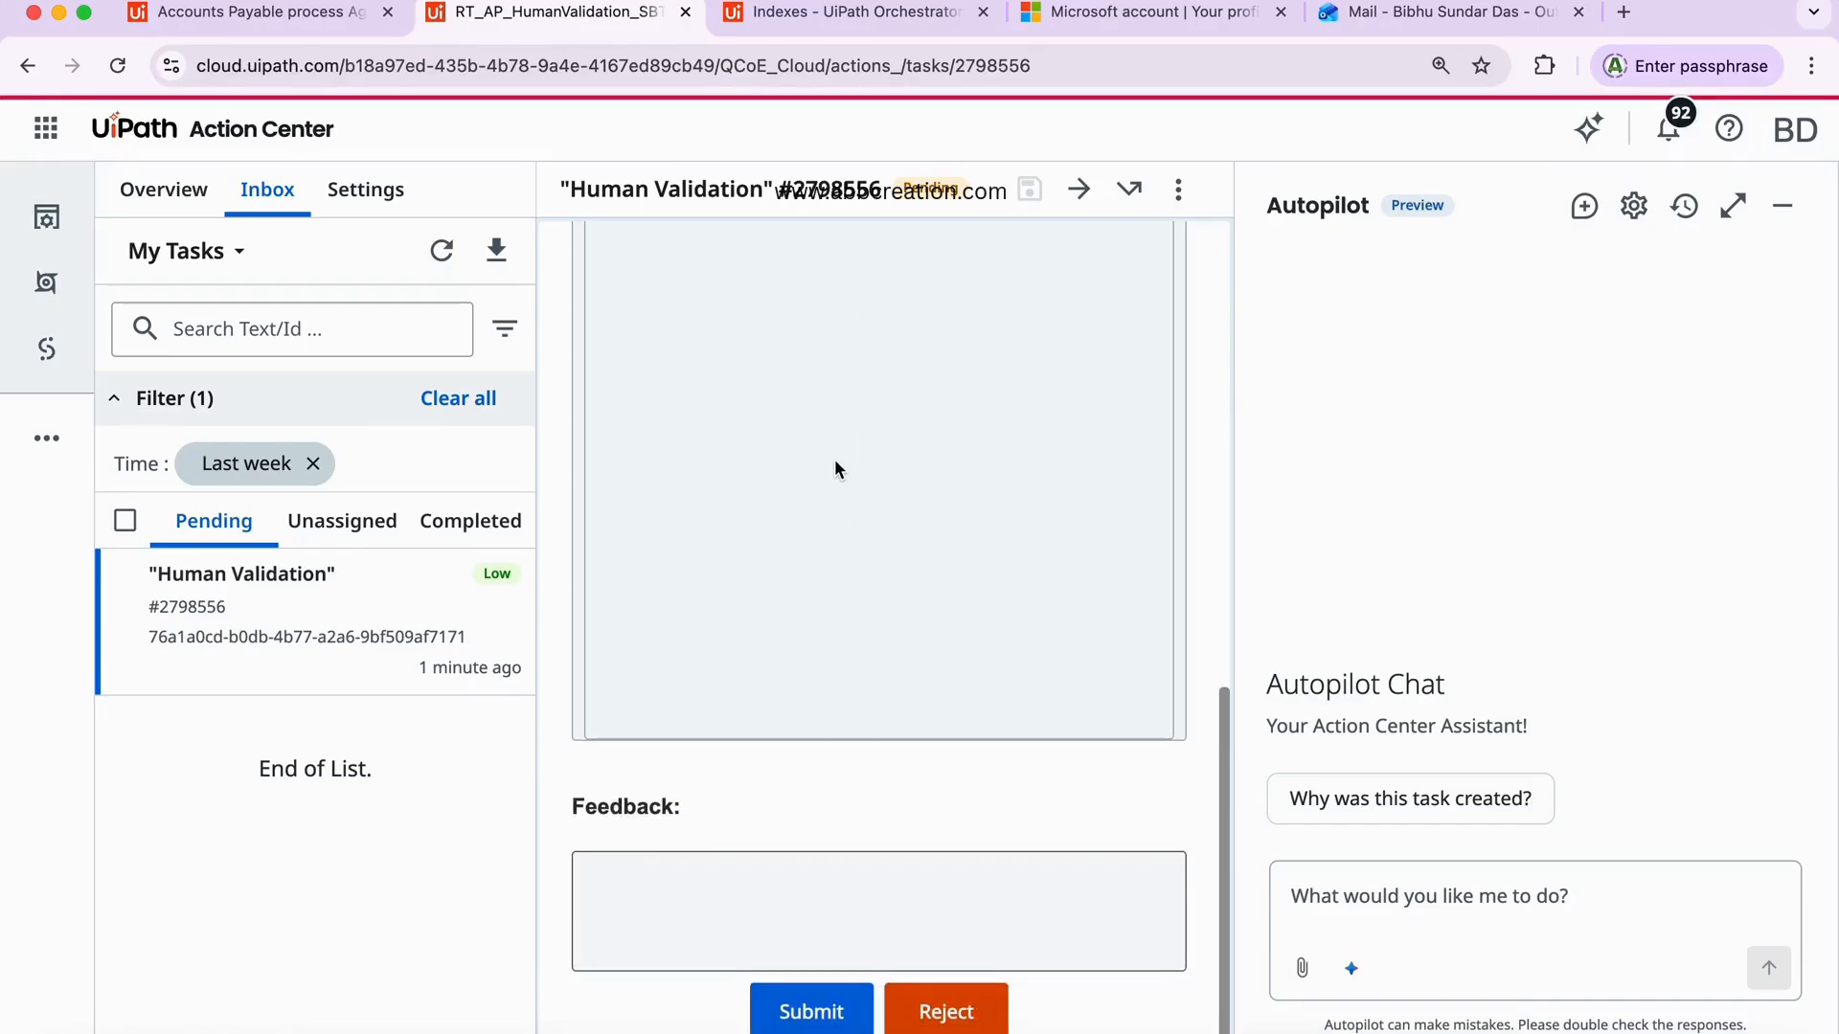
left_click(807, 1011)
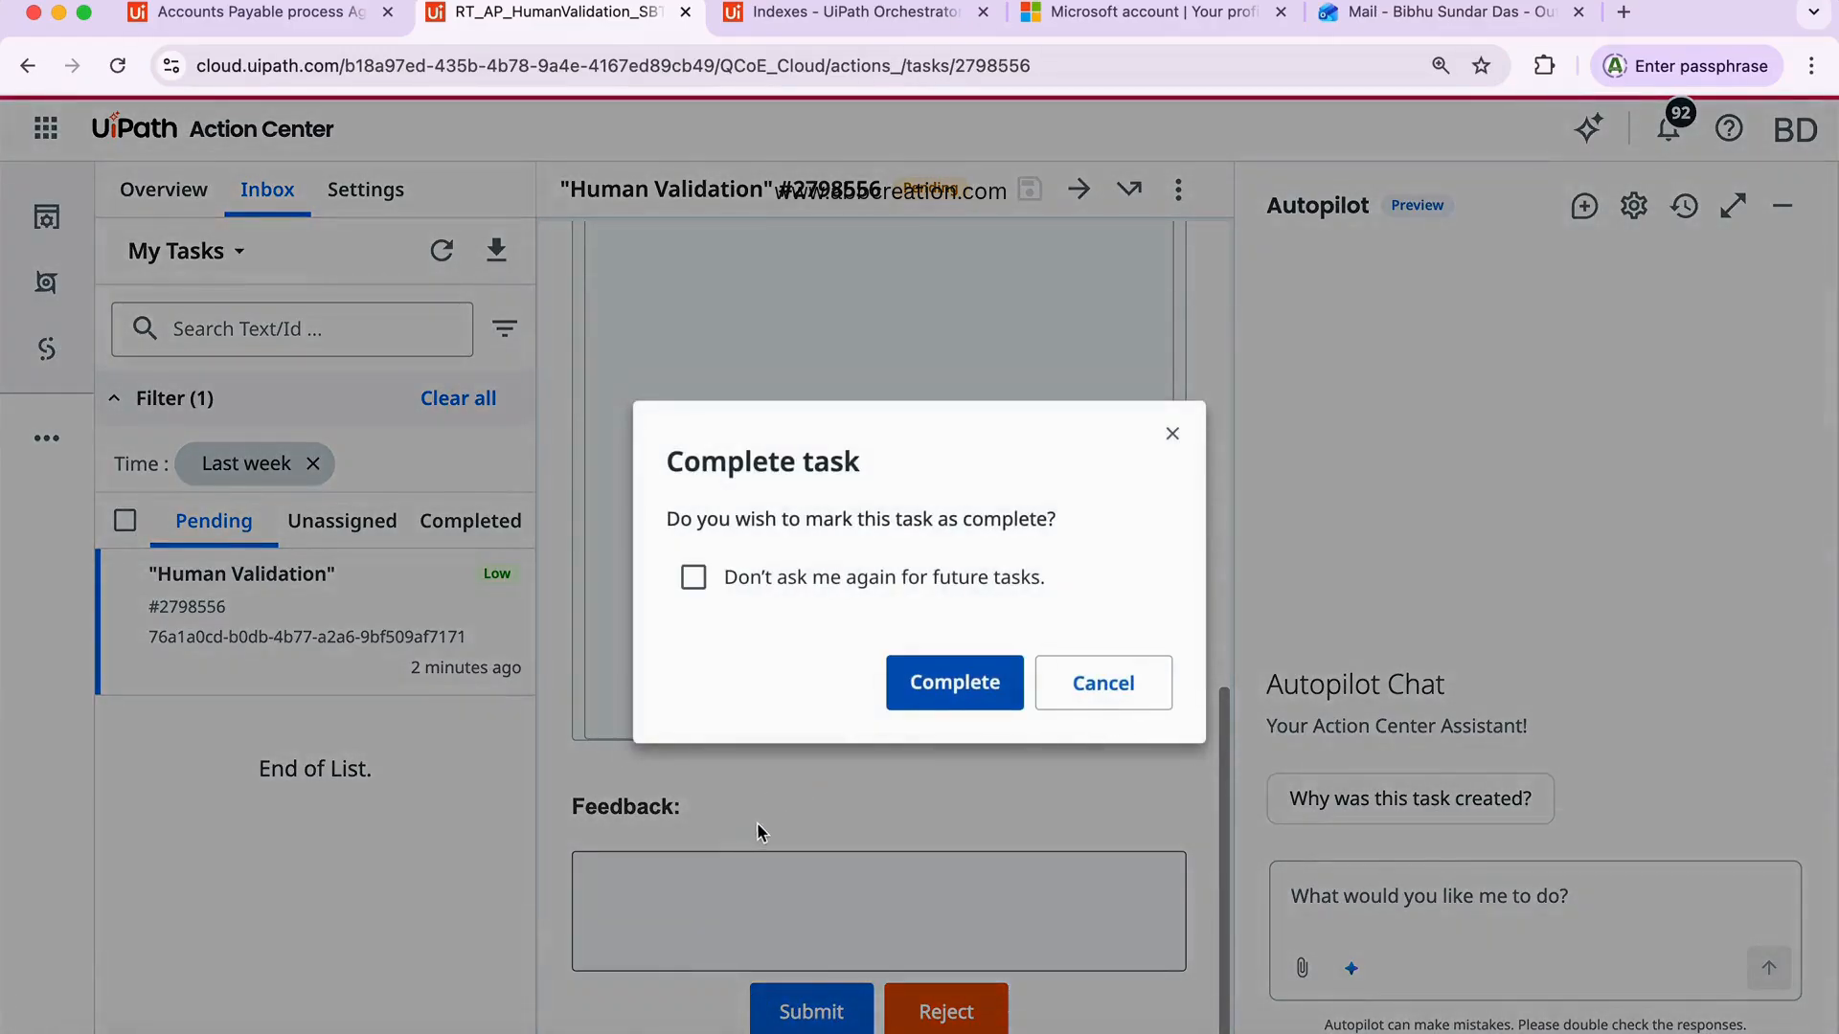
left_click(958, 690)
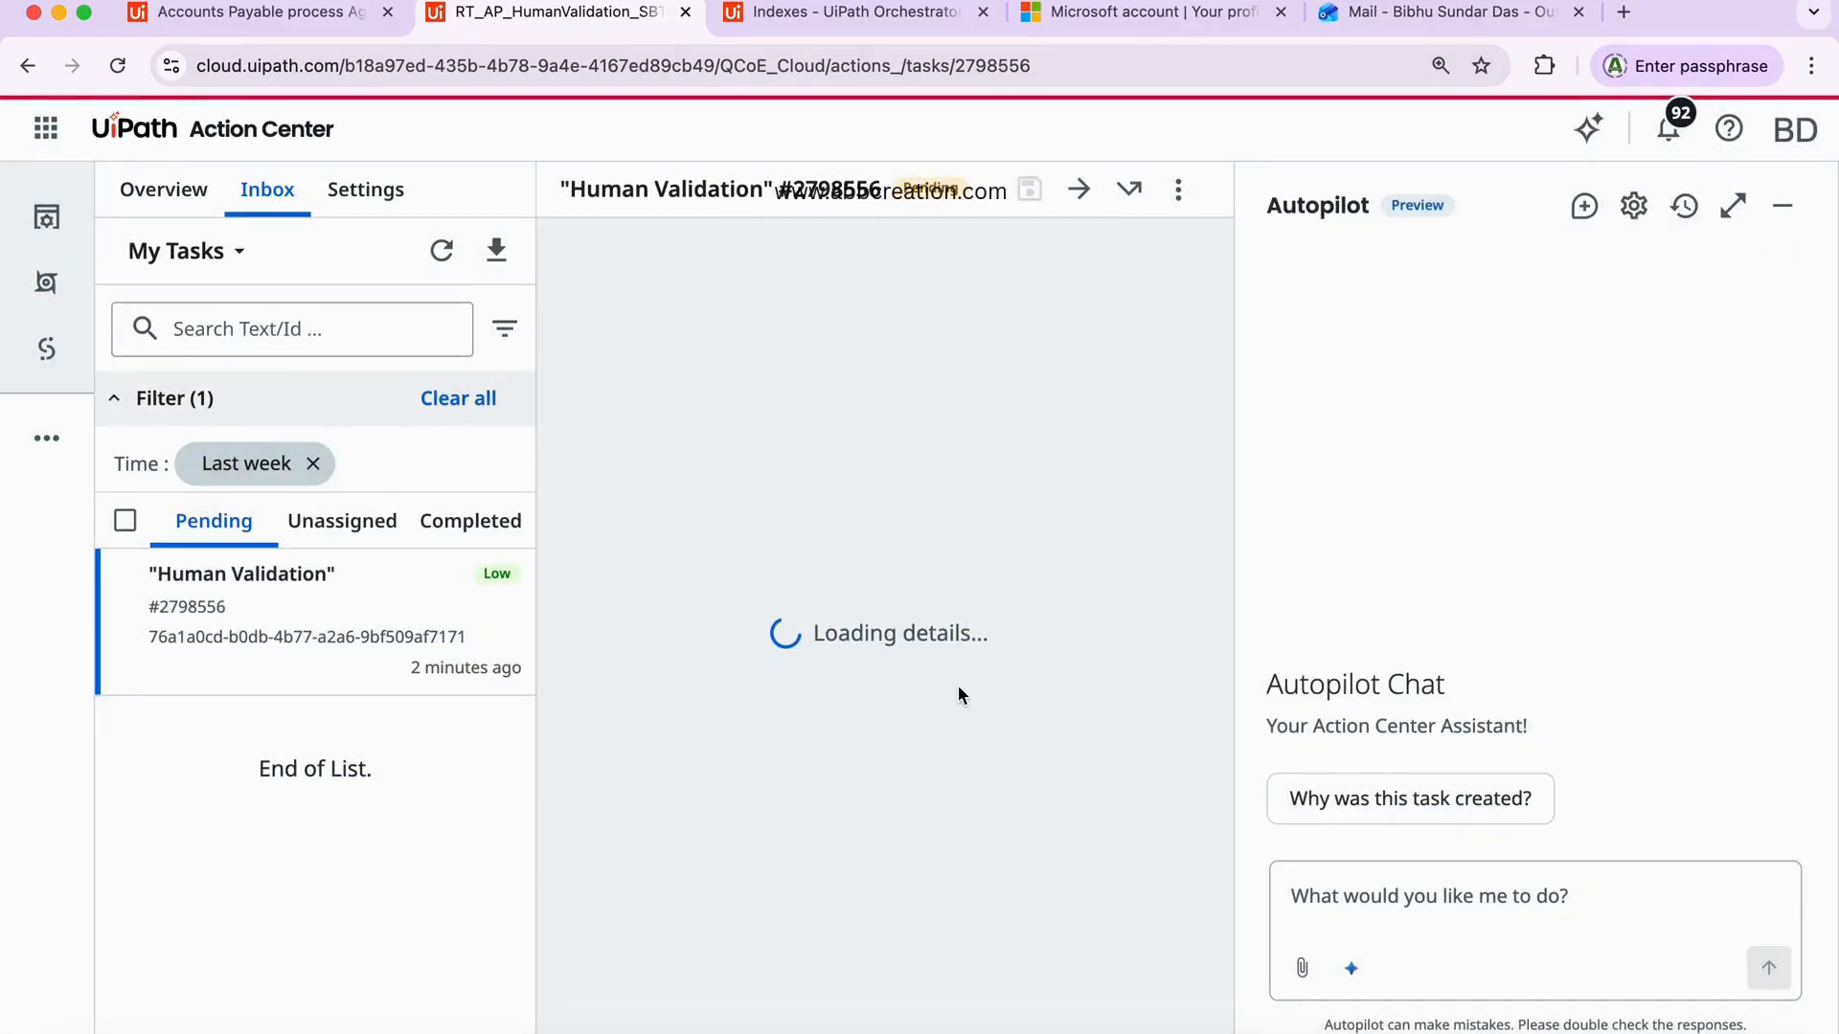
- Return to the debug run in UiPath Studio and examine the execution path across the whole process diagram
left_click(182, 13)
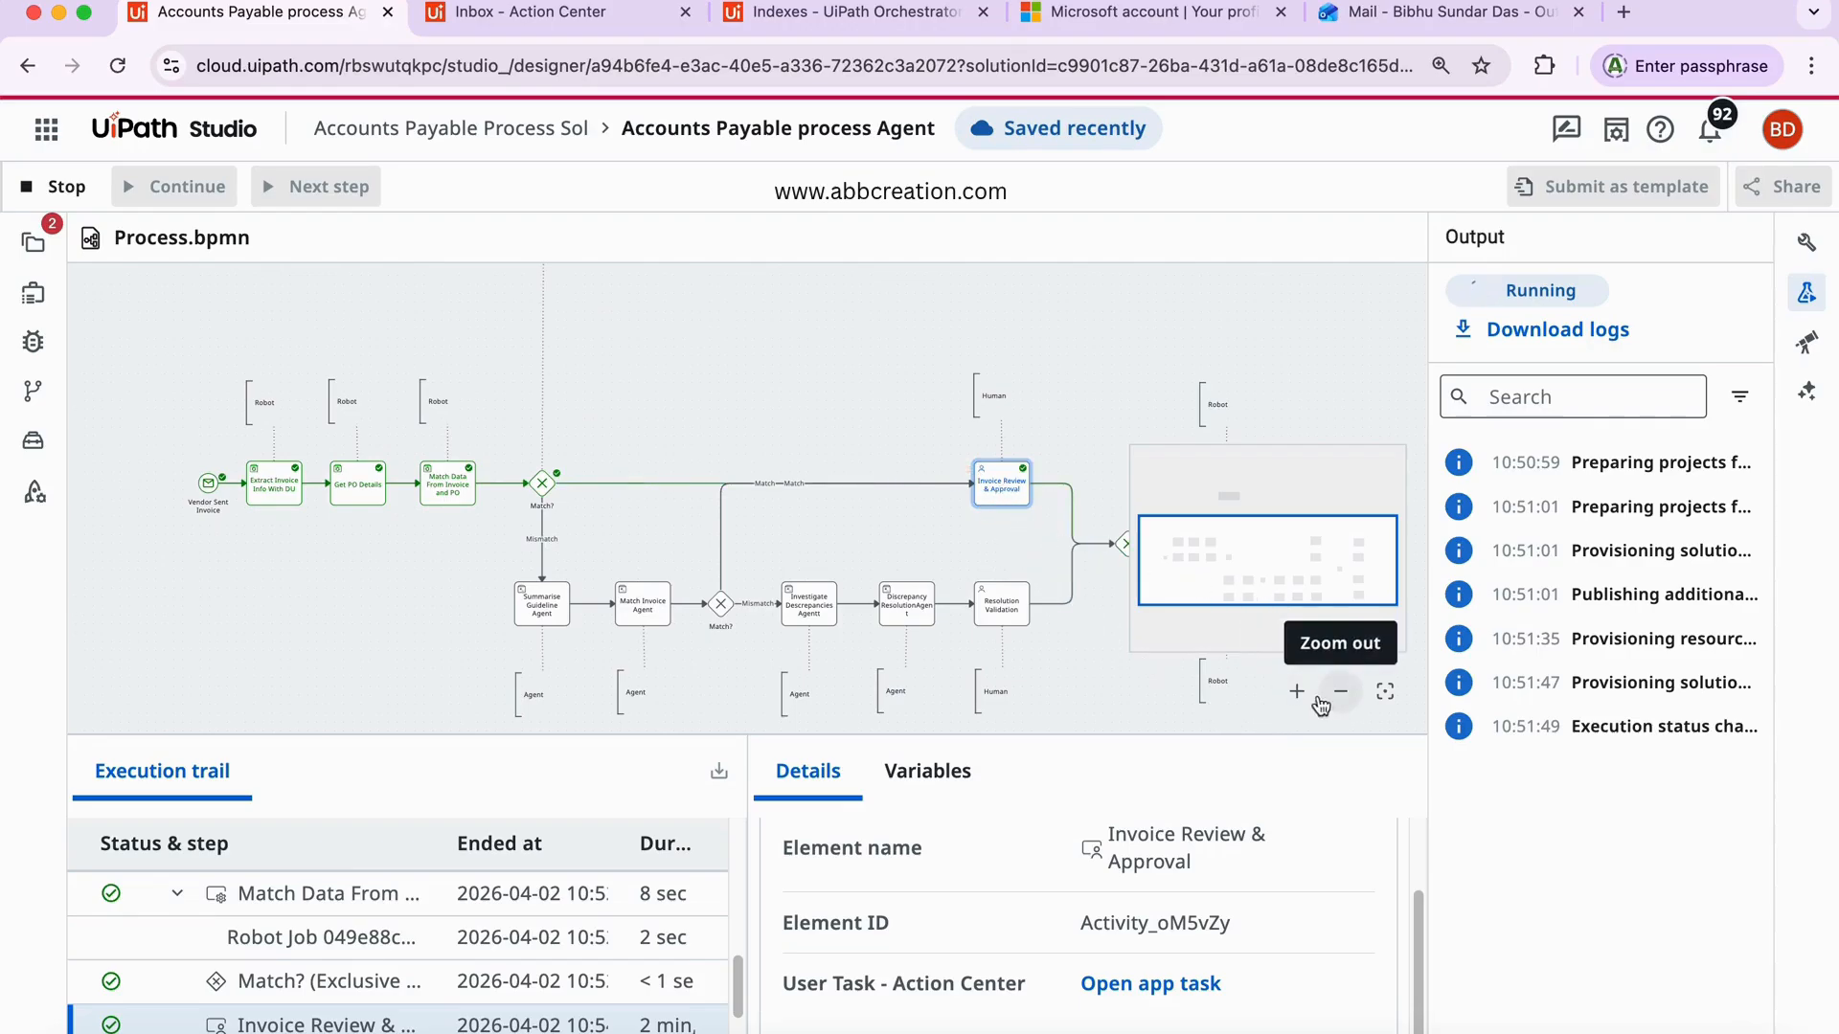
left_click(1298, 693)
left_click(1300, 695)
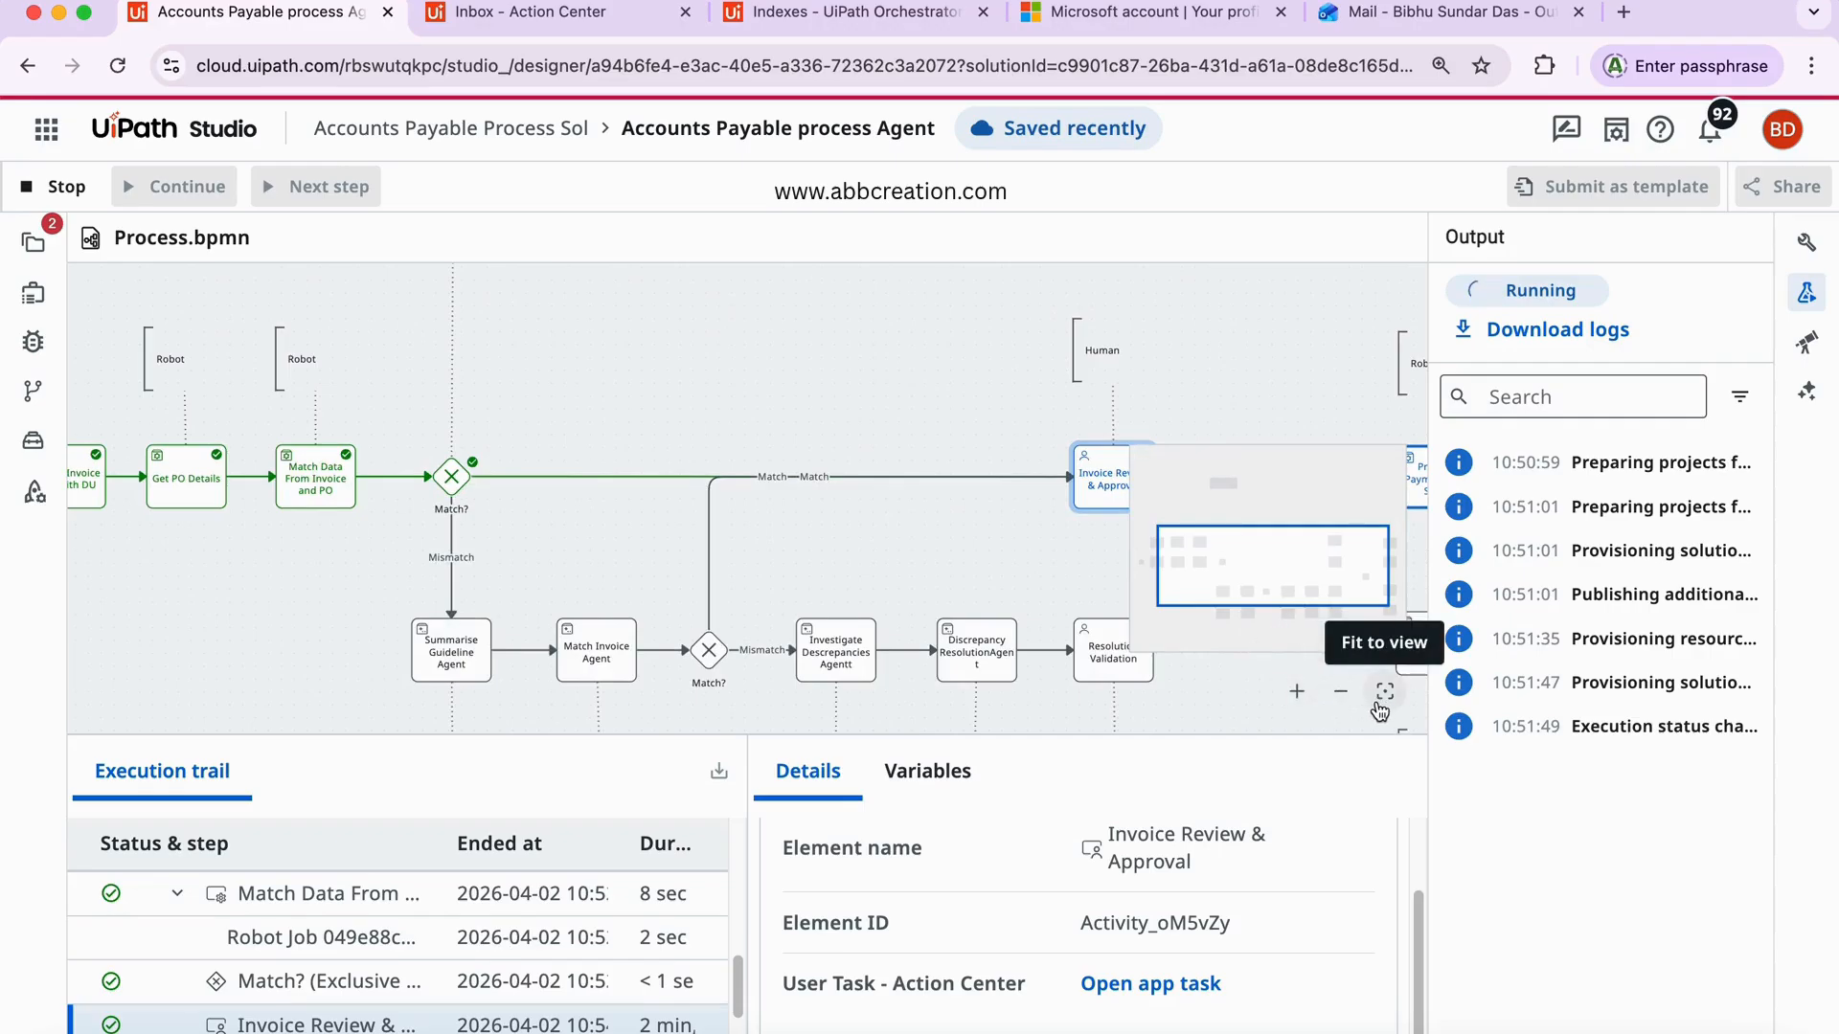
left_click(1341, 692)
left_click(1341, 692)
left_click(1340, 691)
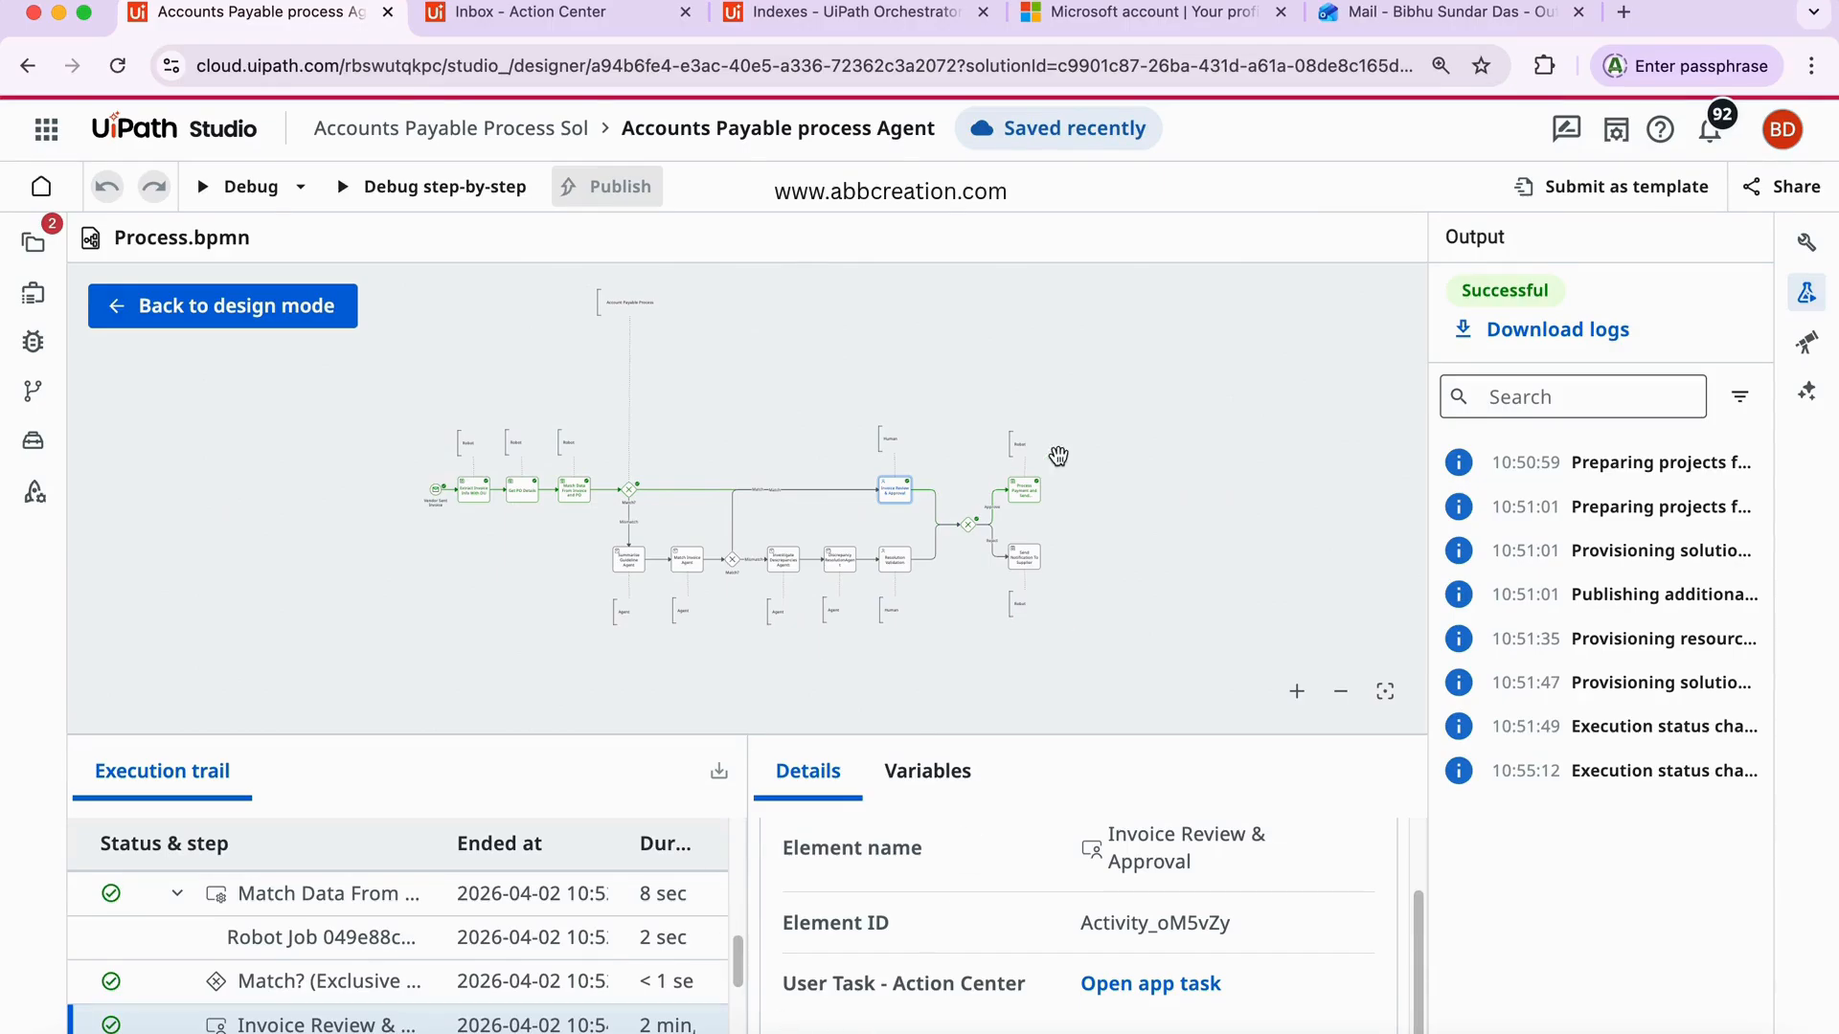
- Switch to Outlook, check the Inbox and Junk Email folders, and open today's Payment Processing Initiated message
left_click(1386, 13)
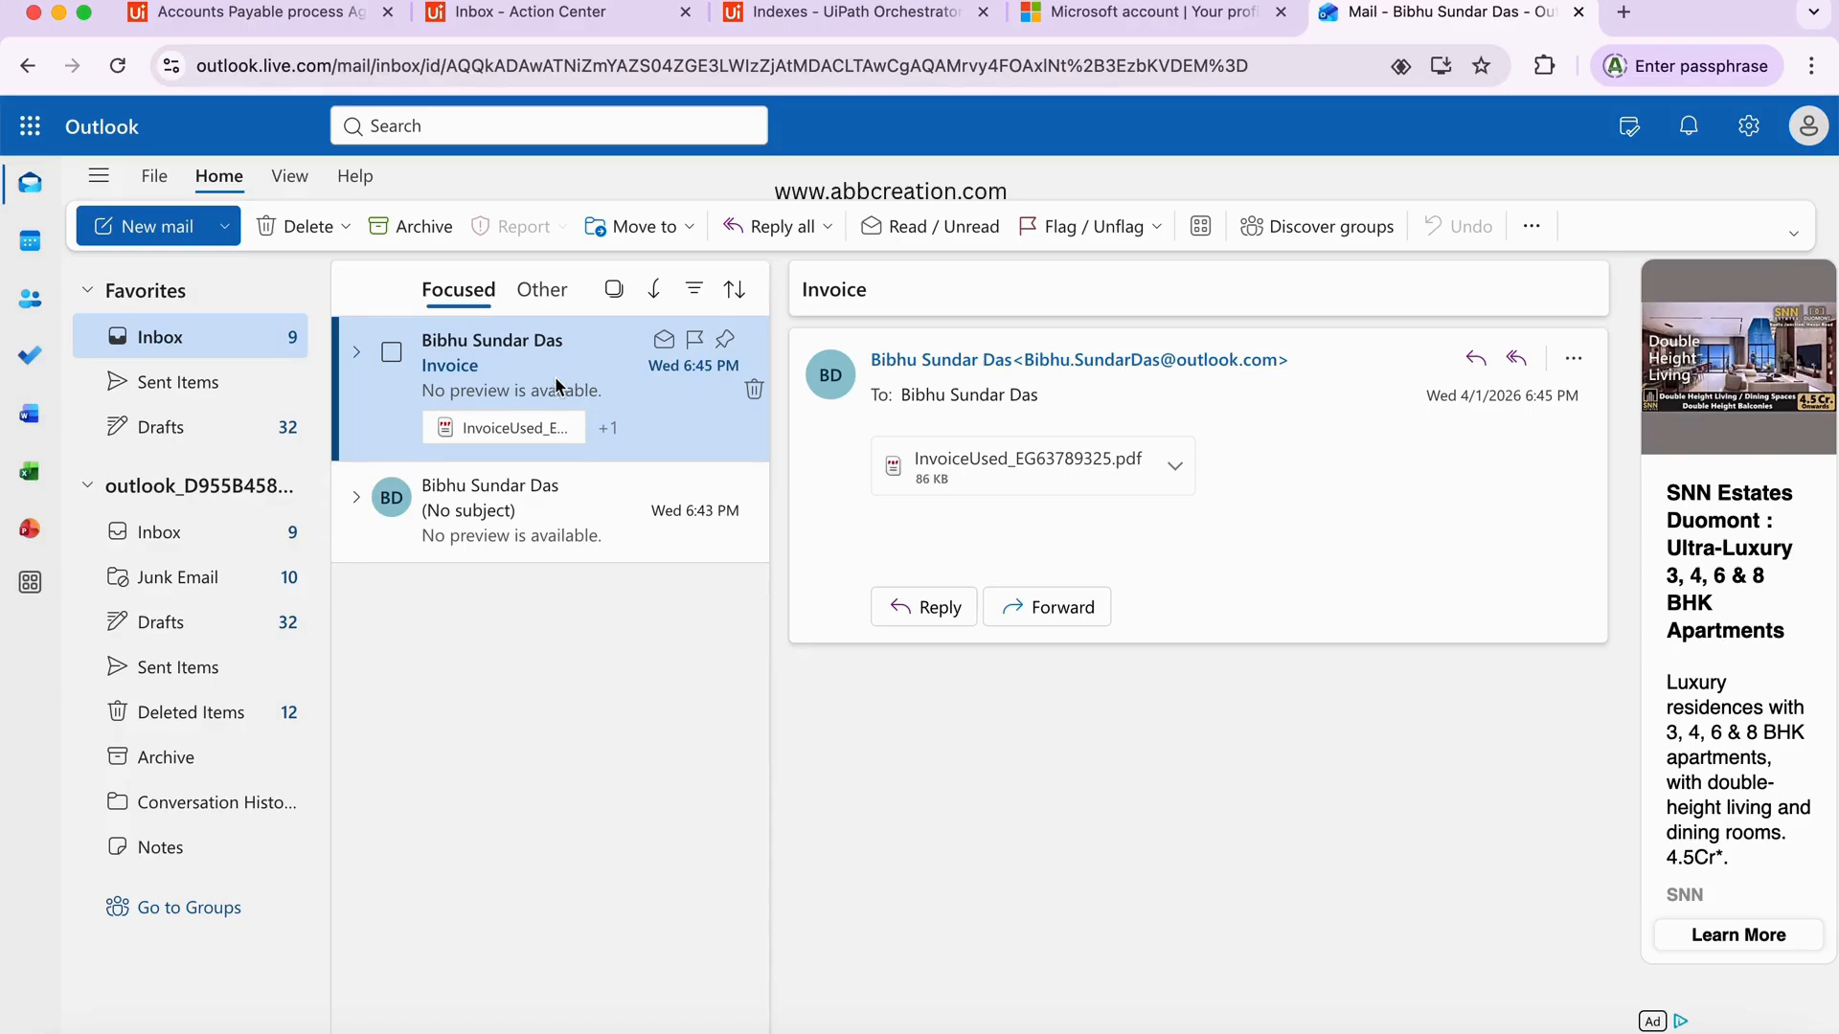
left_click(161, 343)
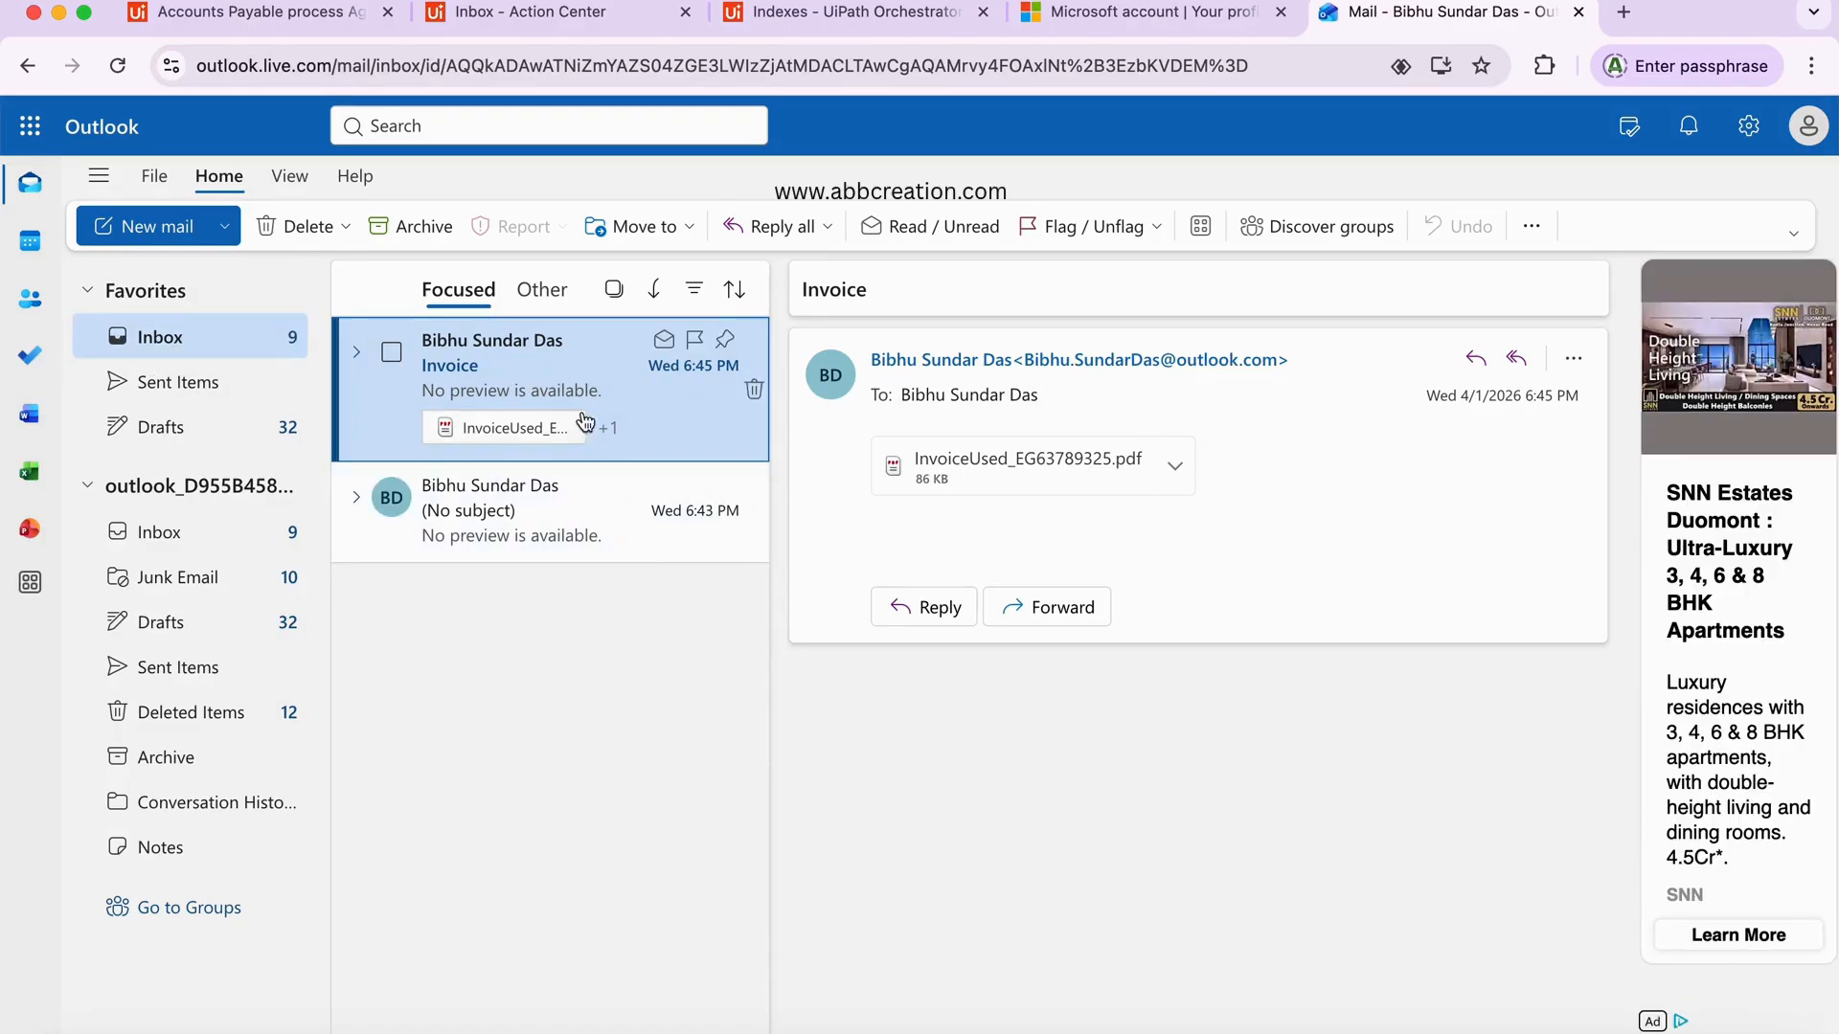
left_click(542, 289)
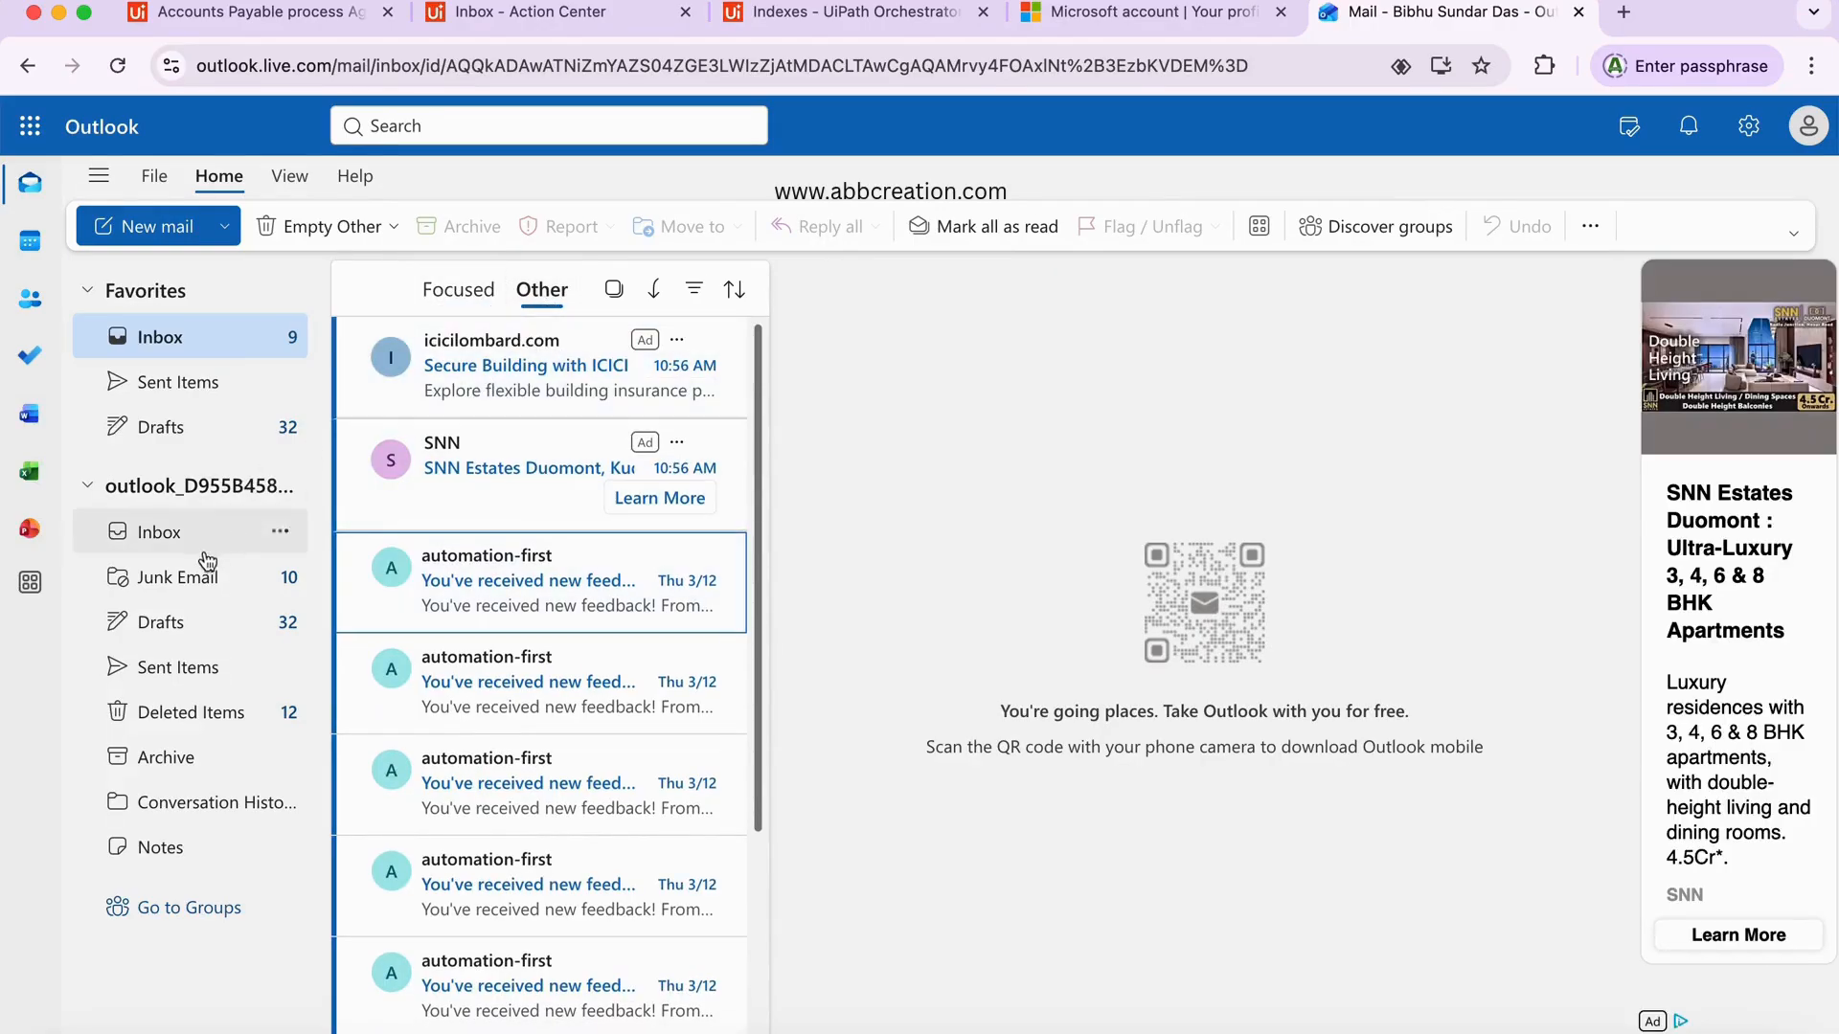
left_click(173, 579)
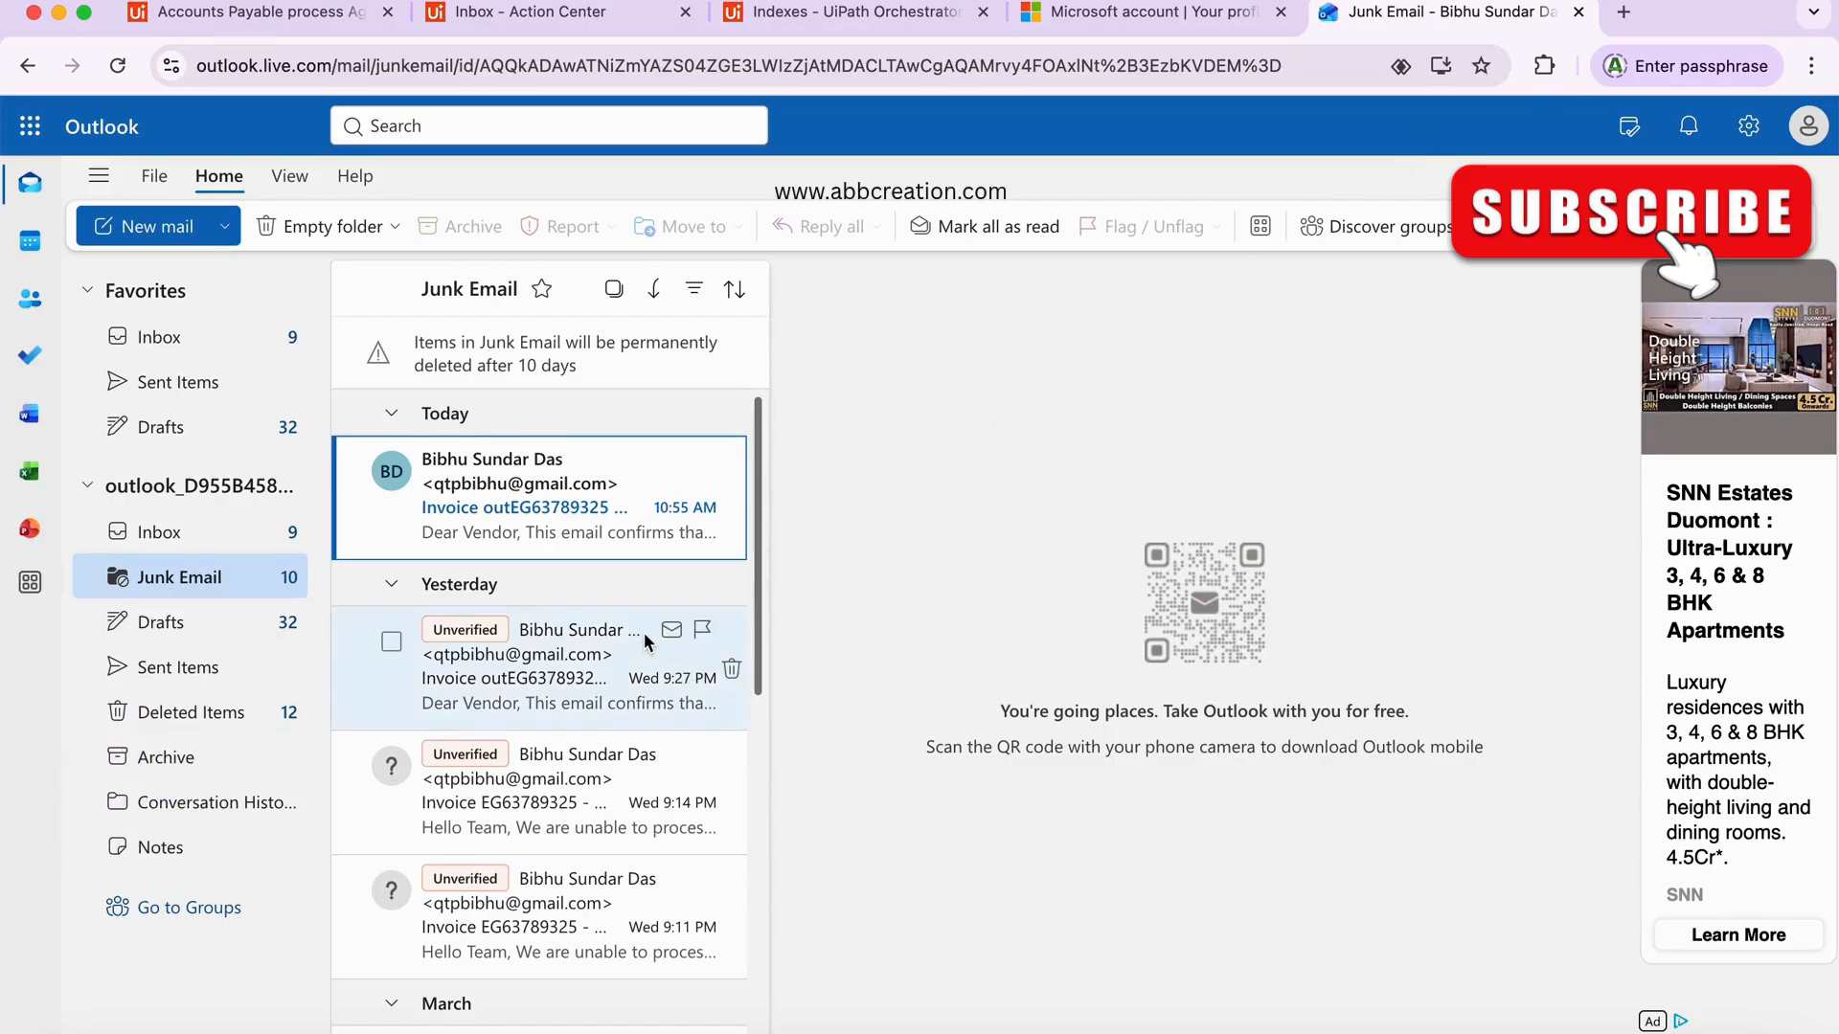
left_click(484, 504)
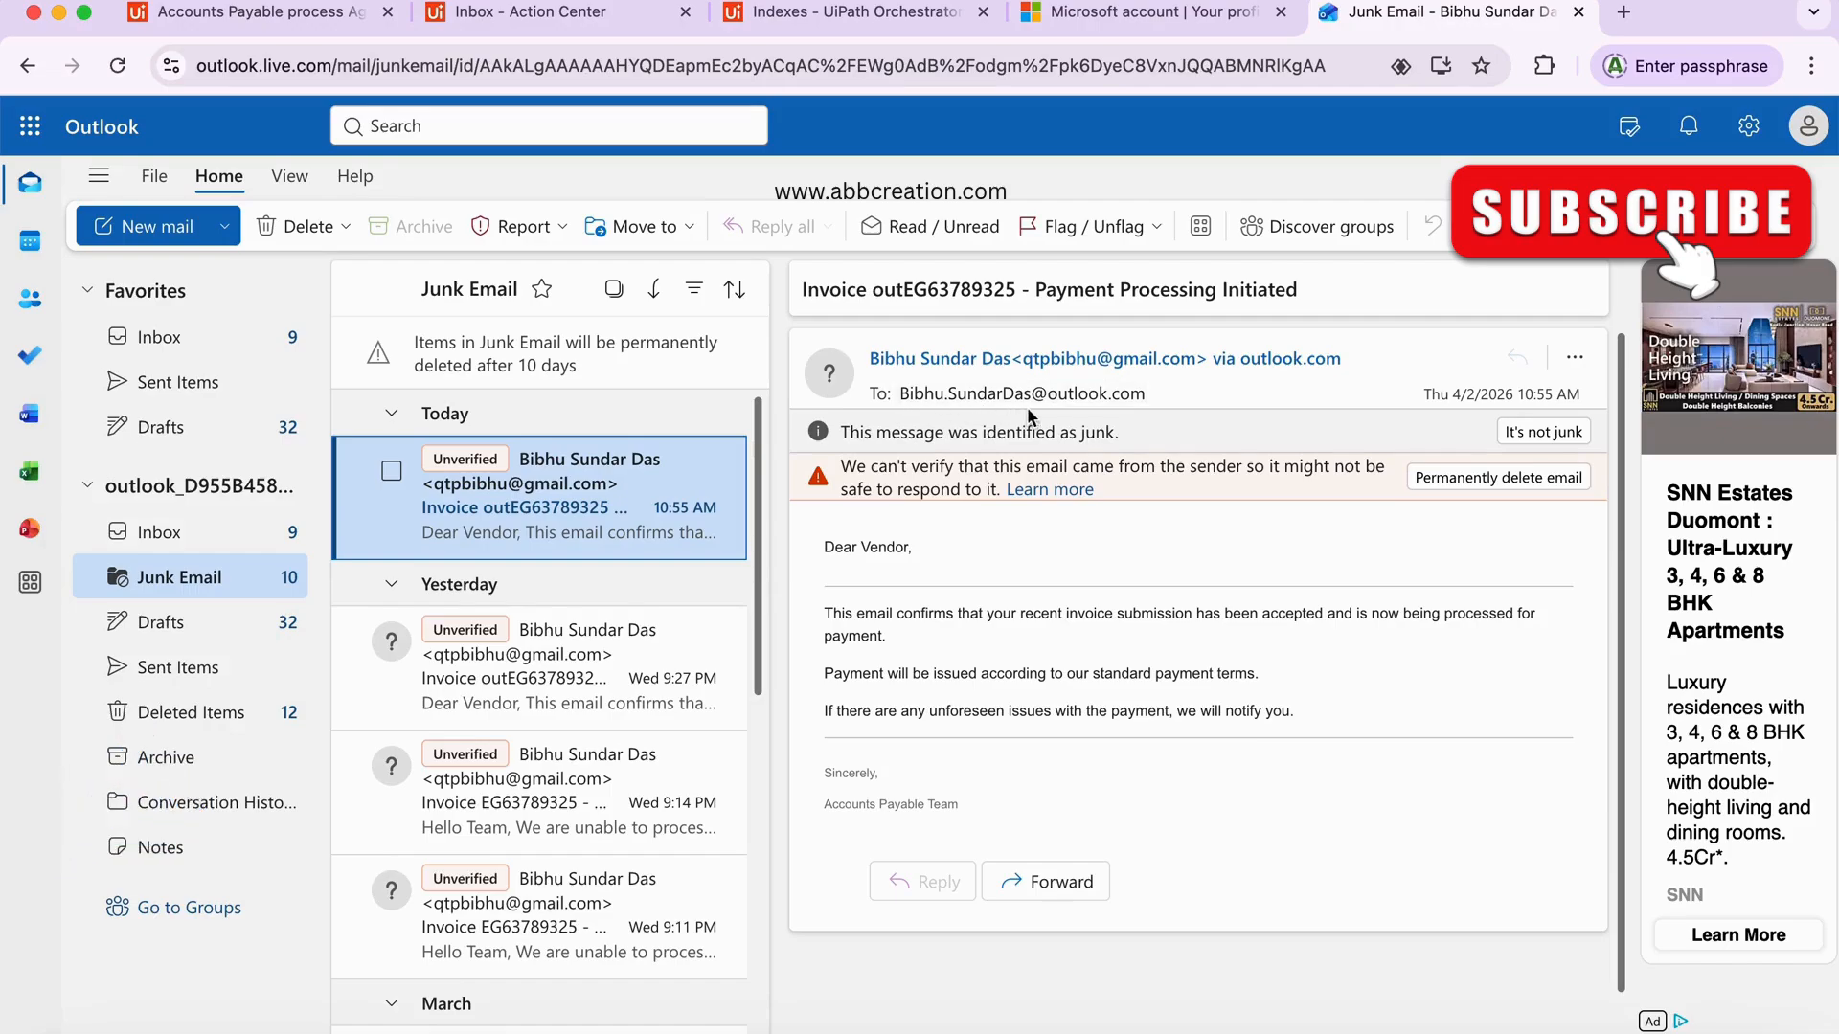
- Inspect the message's sender and the invoice reference in its subject, and switch back to the UiPath Studio debug run
left_click(956, 369)
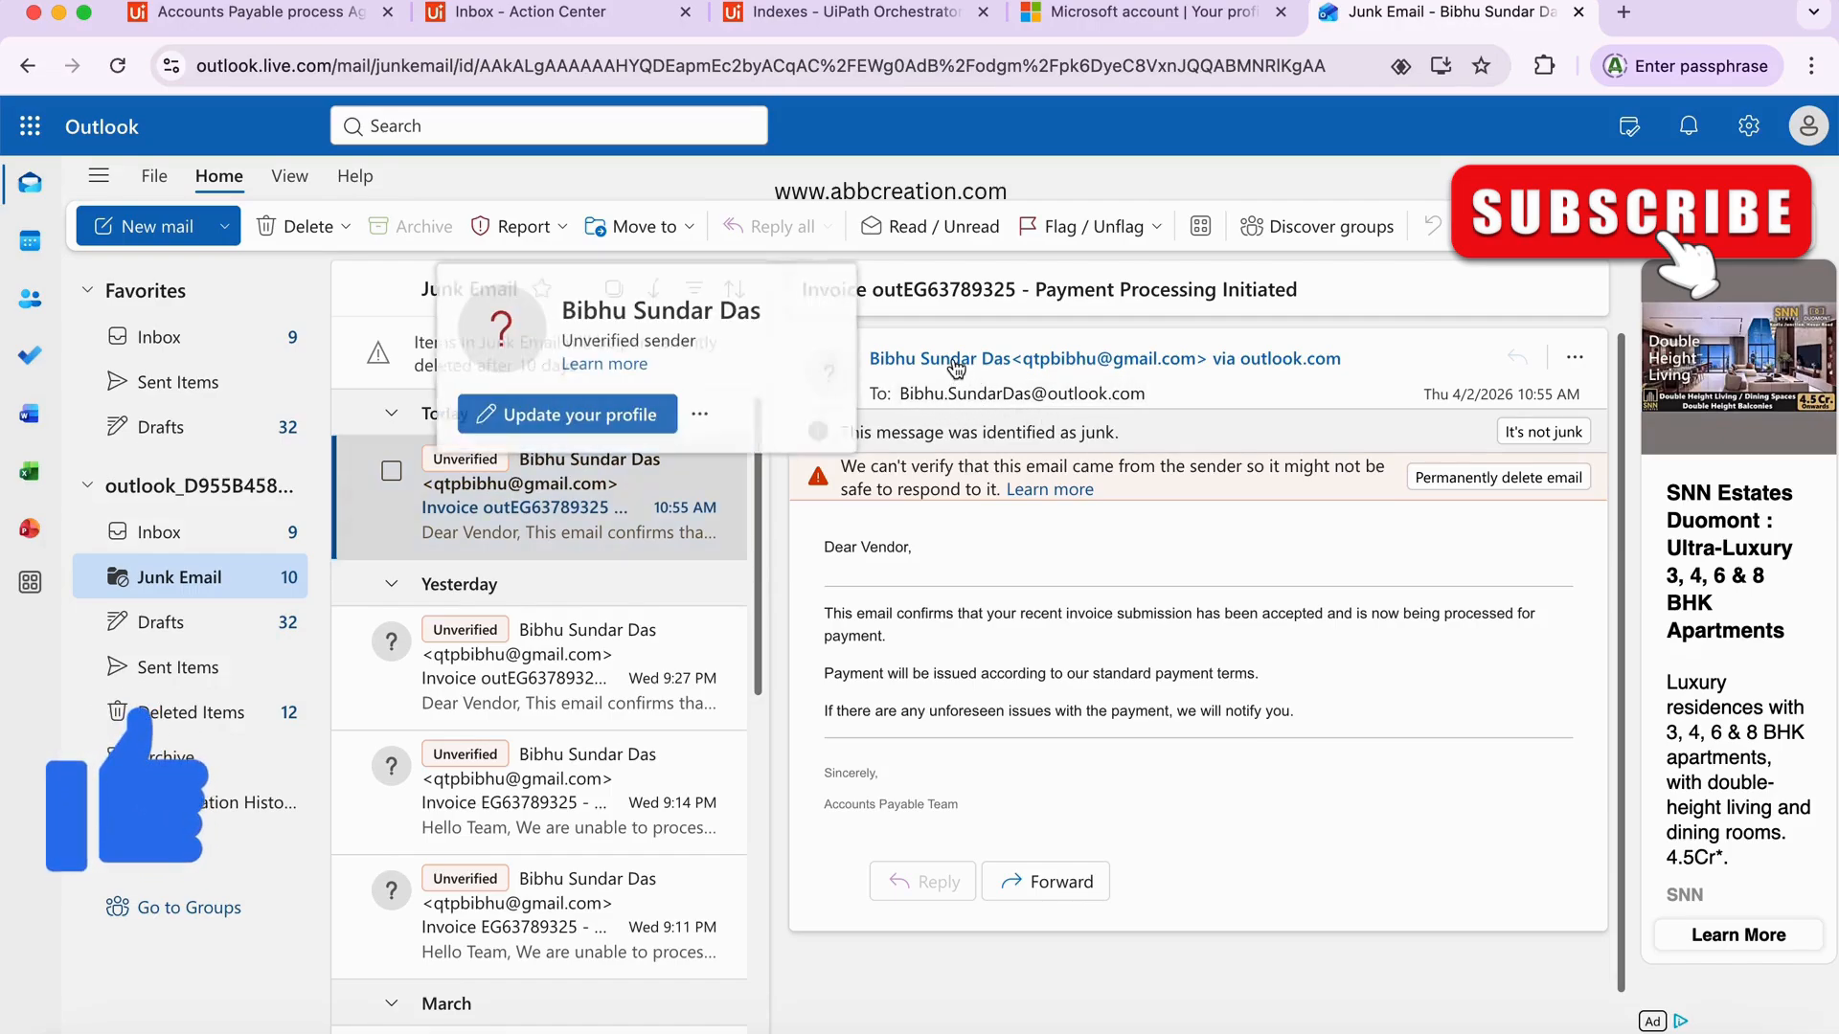
double_click(944, 290)
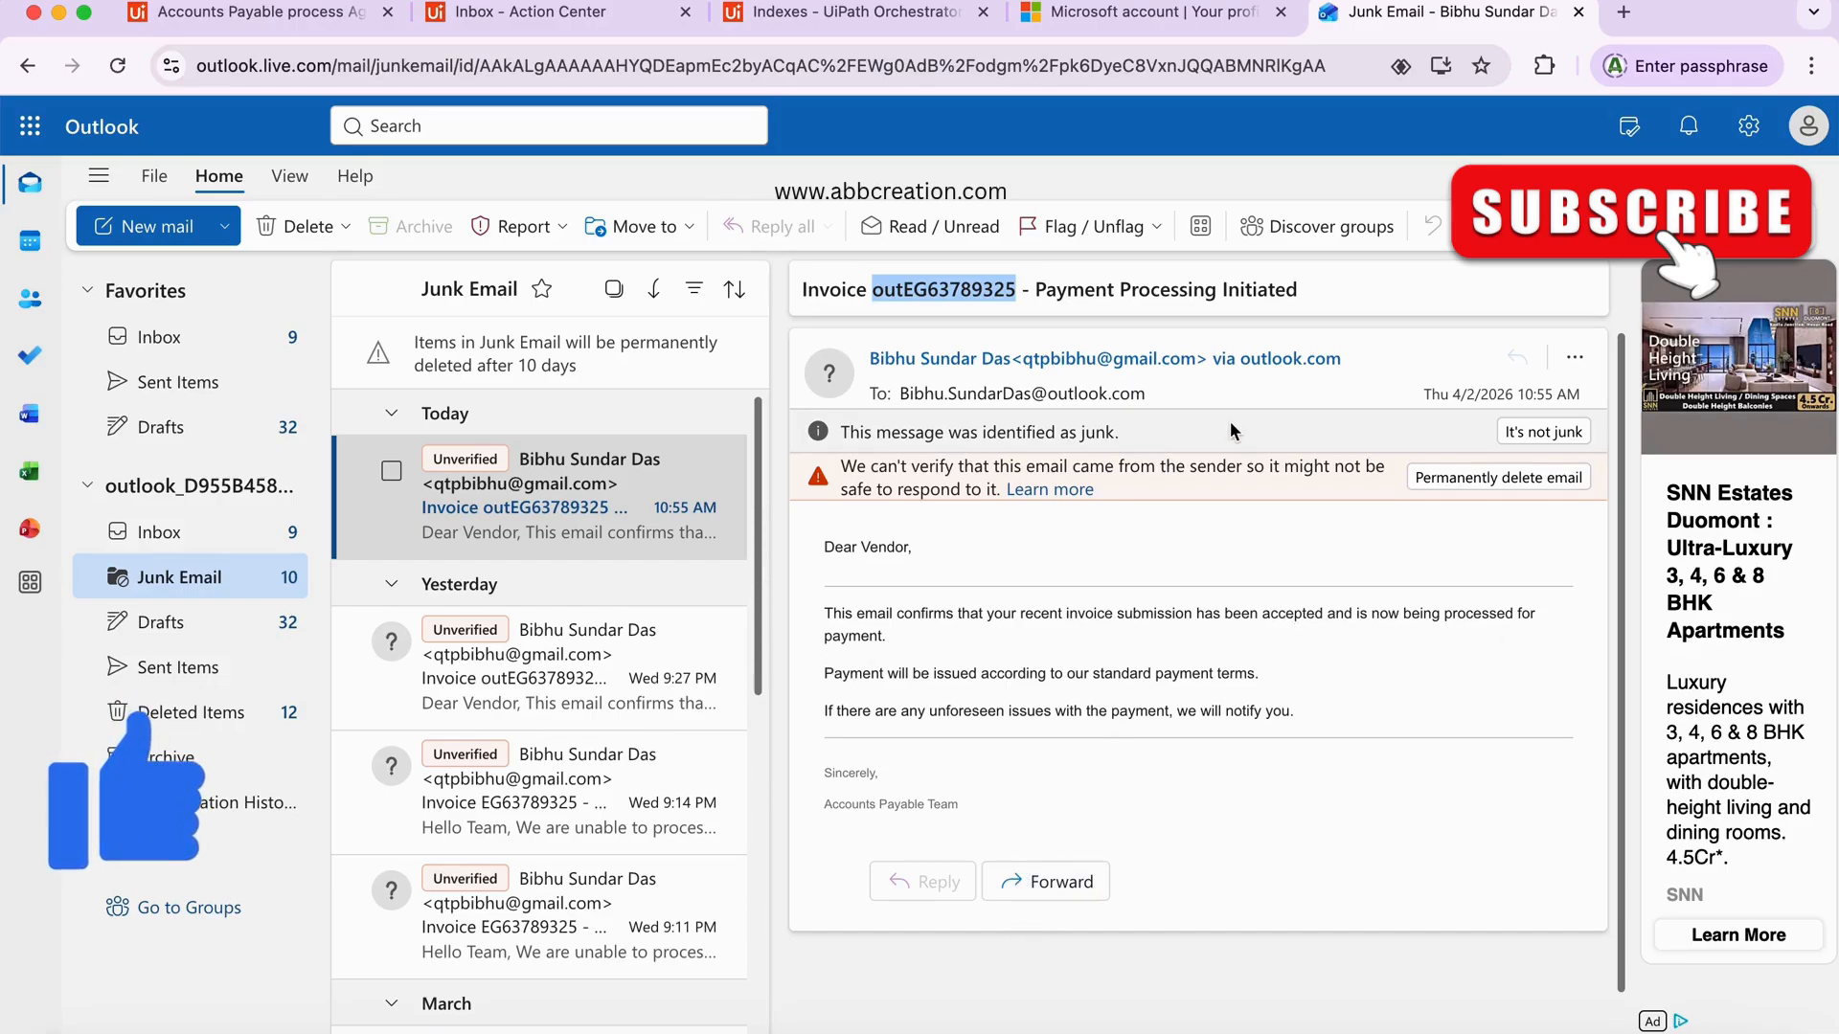
left_click(245, 14)
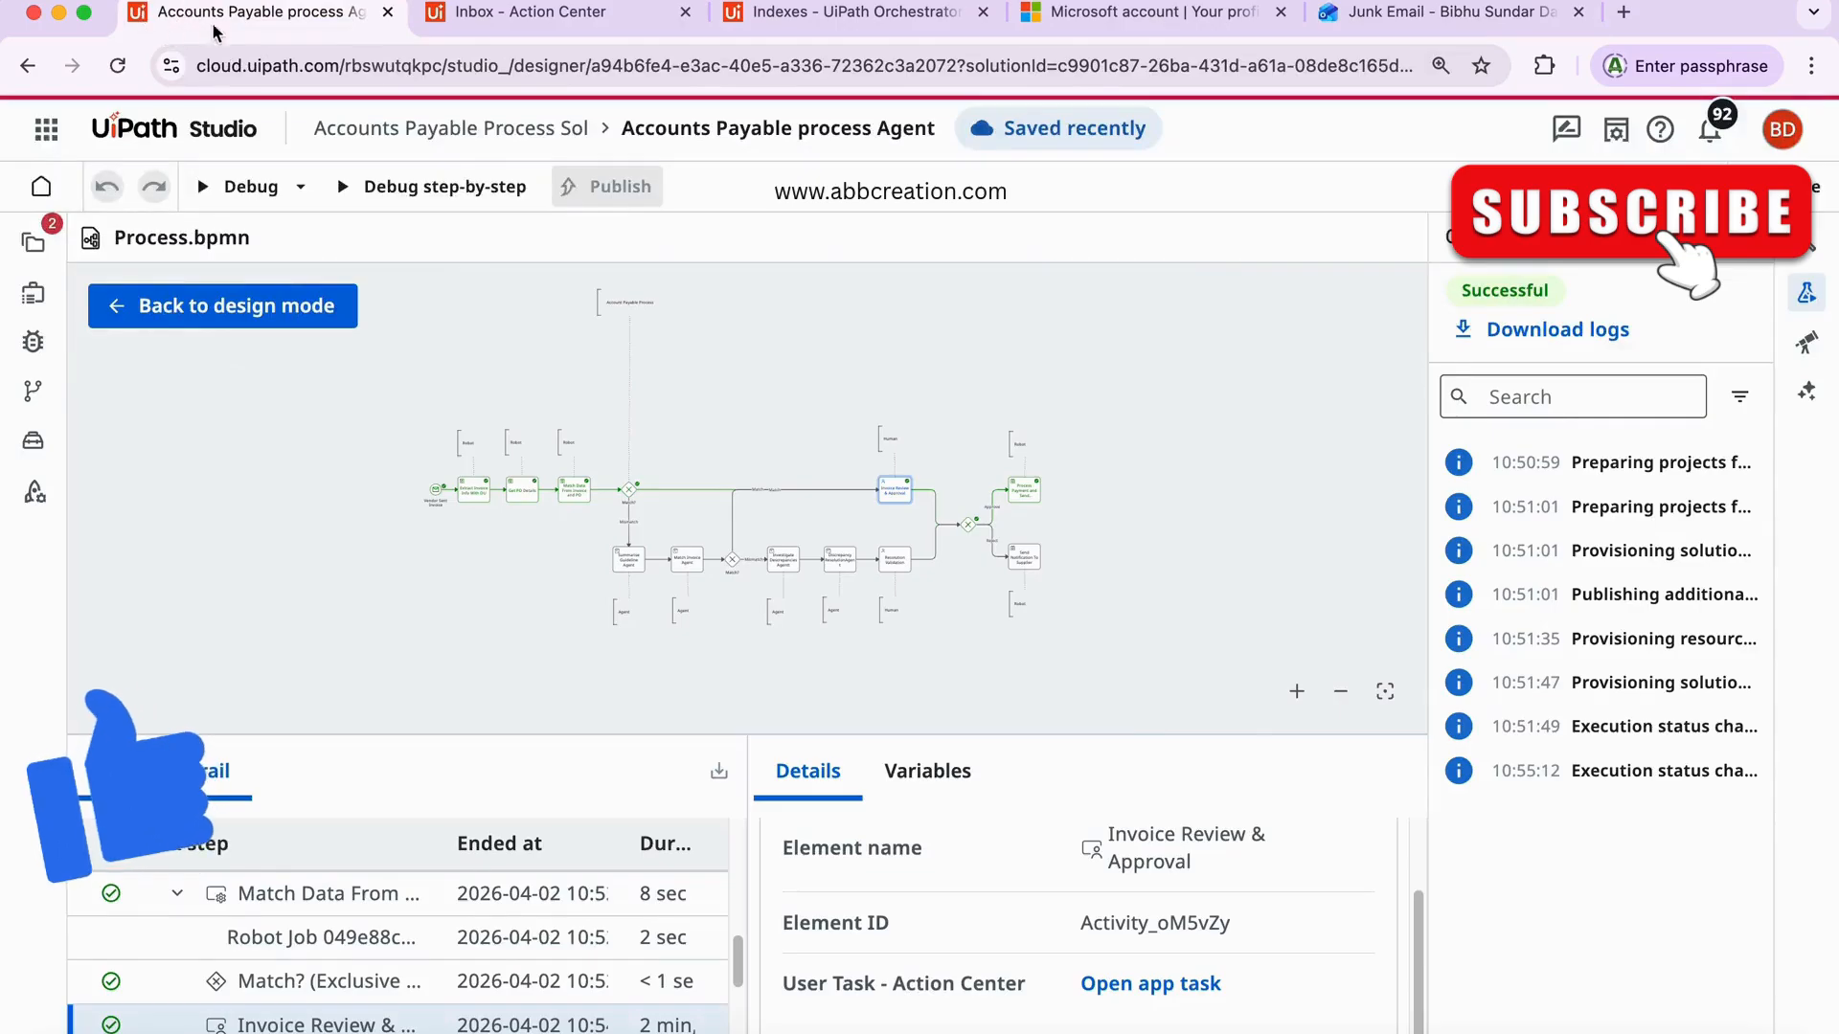